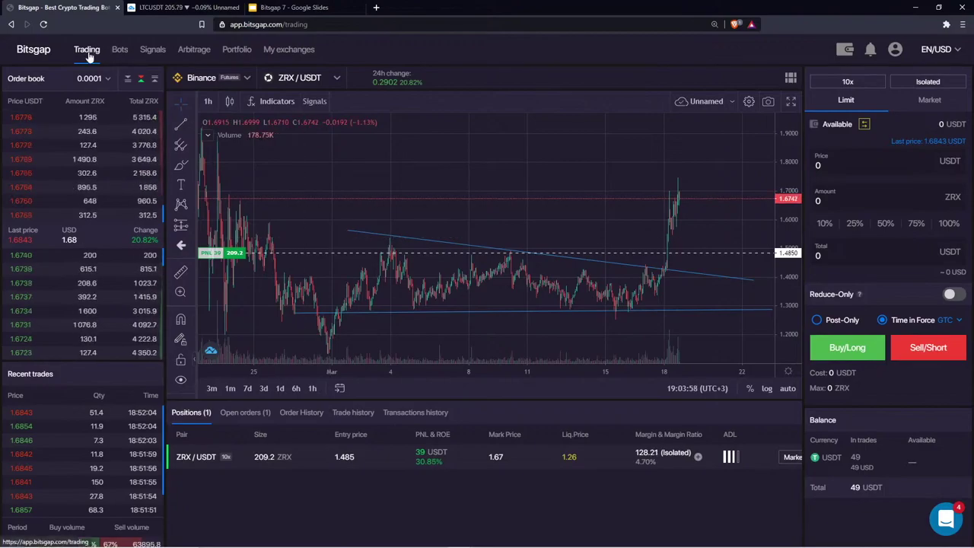
- Turn on demo mode for the trading account
left_click(217, 79)
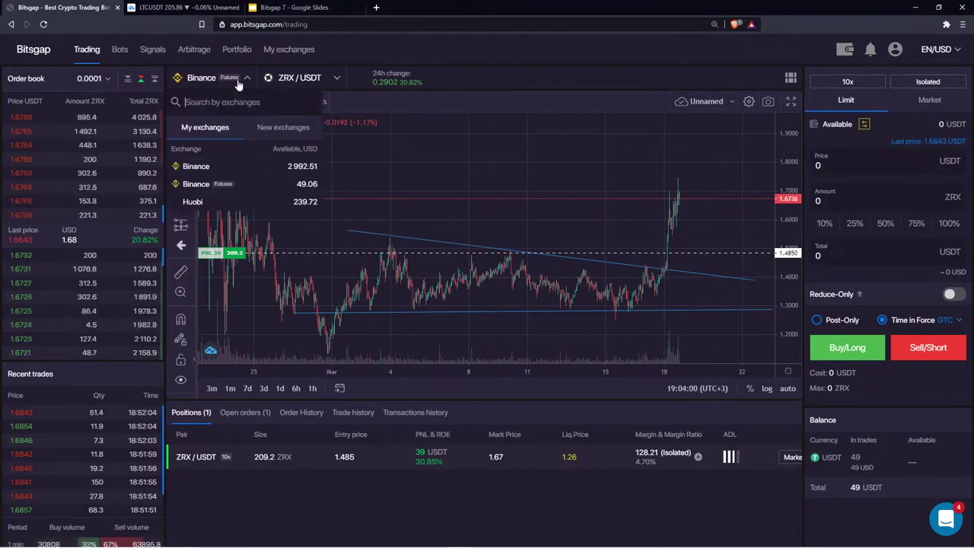
left_click(894, 49)
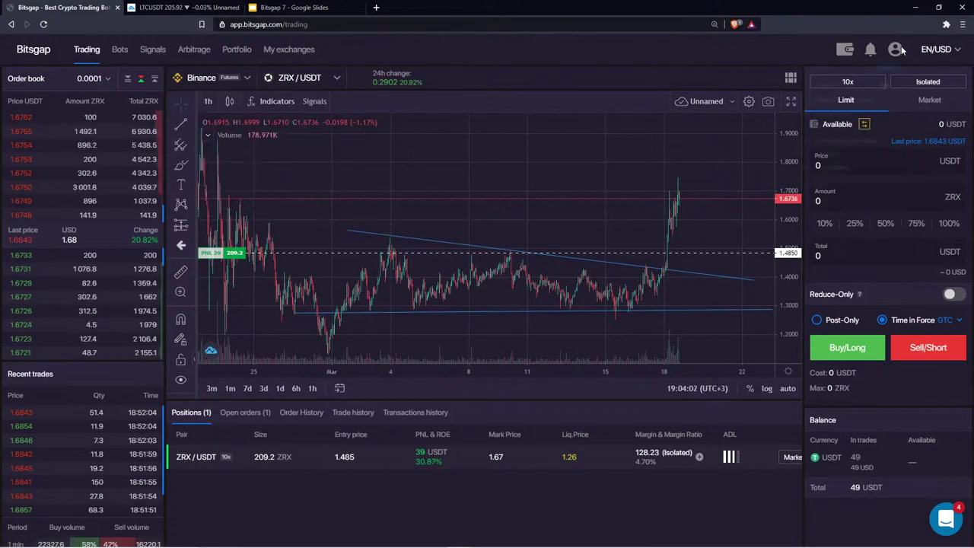
left_click(880, 101)
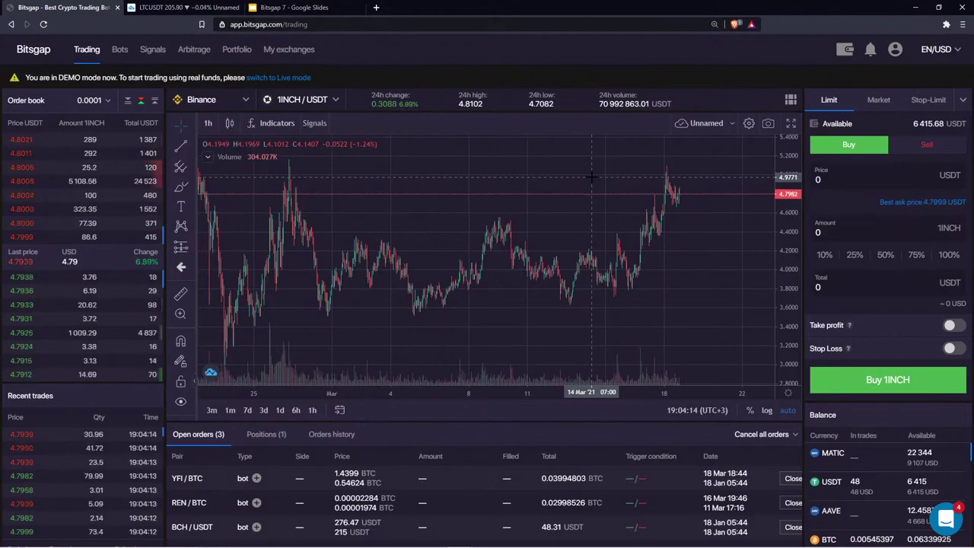
left_click_drag(565, 187, 535, 183)
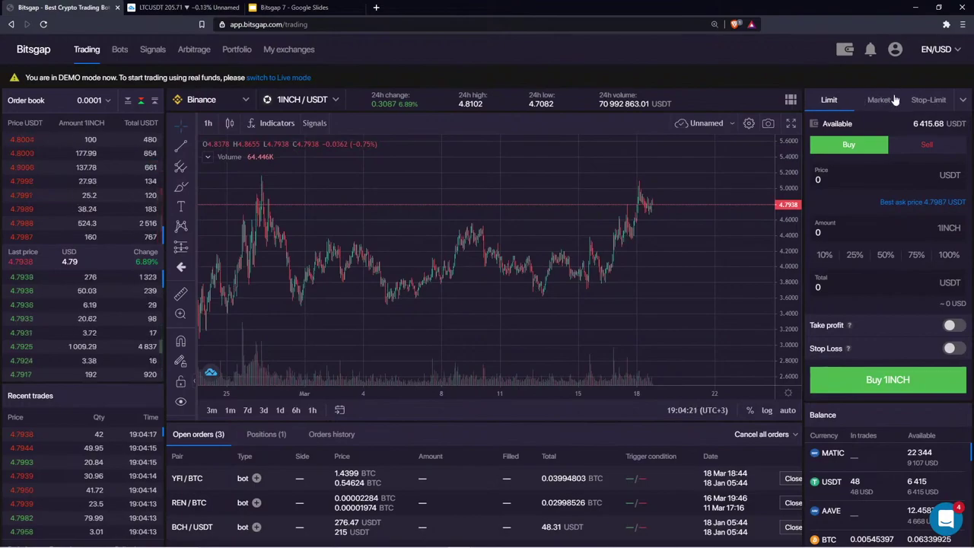
- Examine the Market, Stop-Limit and Limit order forms and the list of additional order types
left_click(878, 101)
left_click(928, 100)
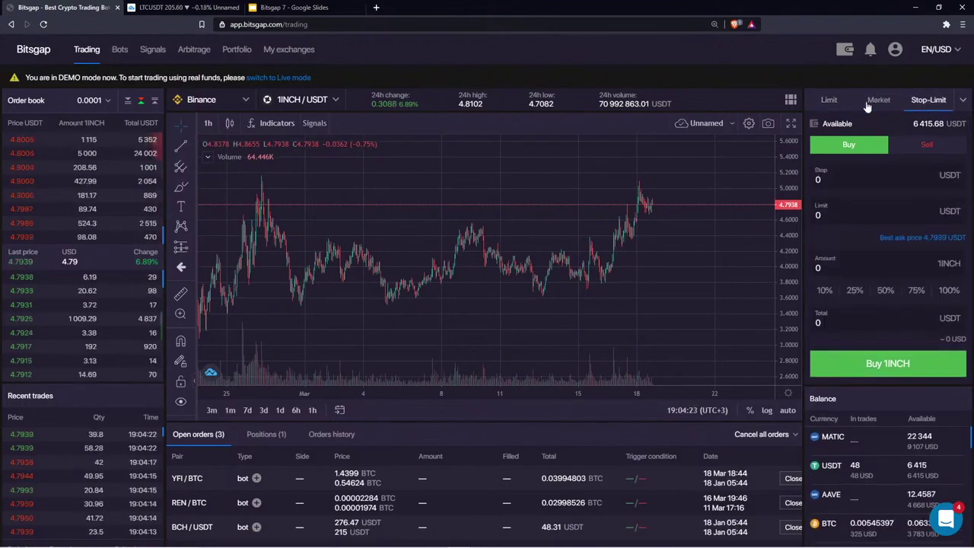
left_click(829, 100)
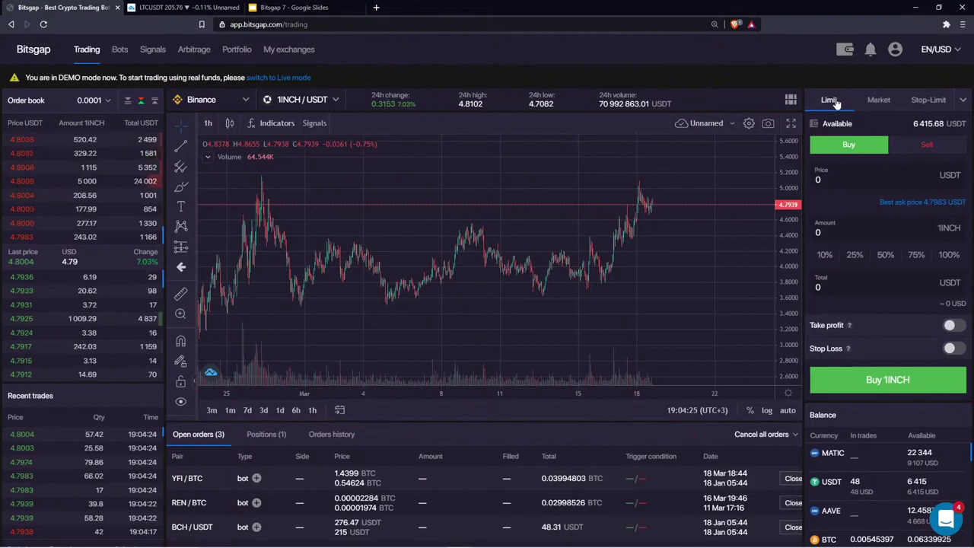
left_click(930, 101)
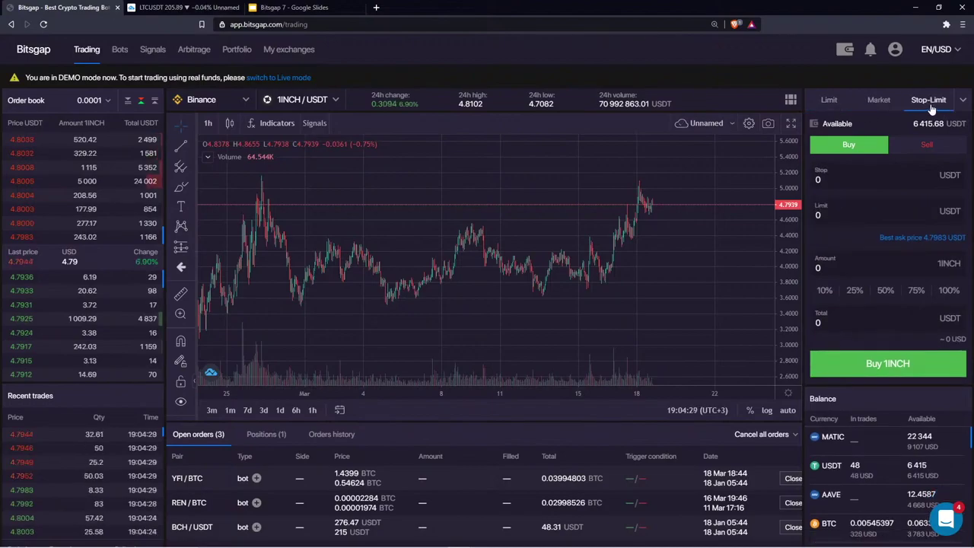
left_click(963, 104)
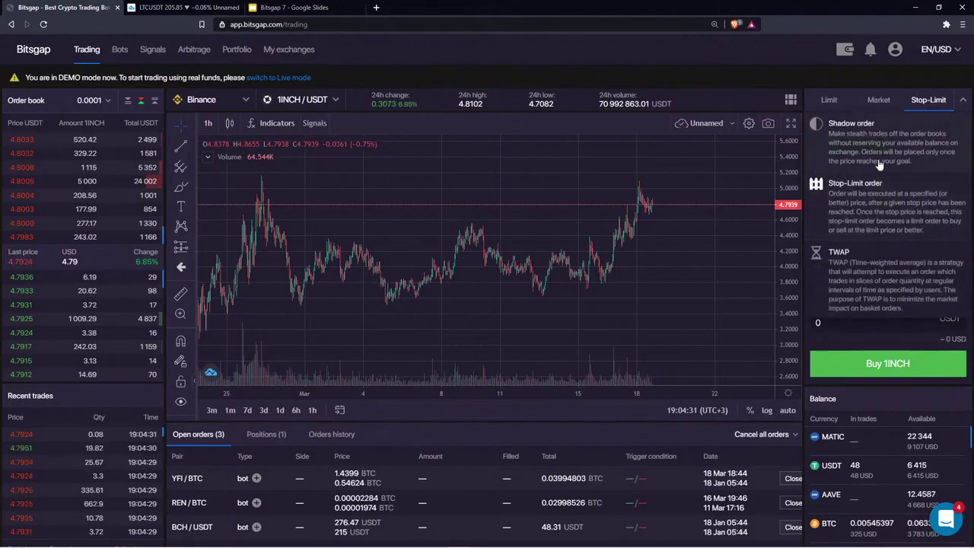
left_click(963, 103)
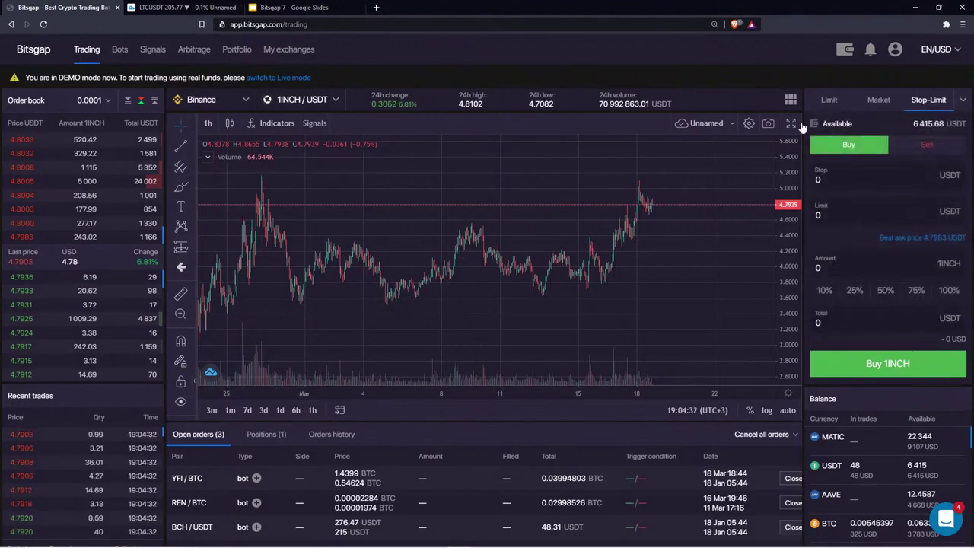
- Turn off demo mode and switch the live trading exchange from Binance Futures to Binance spot
left_click(895, 50)
left_click(884, 102)
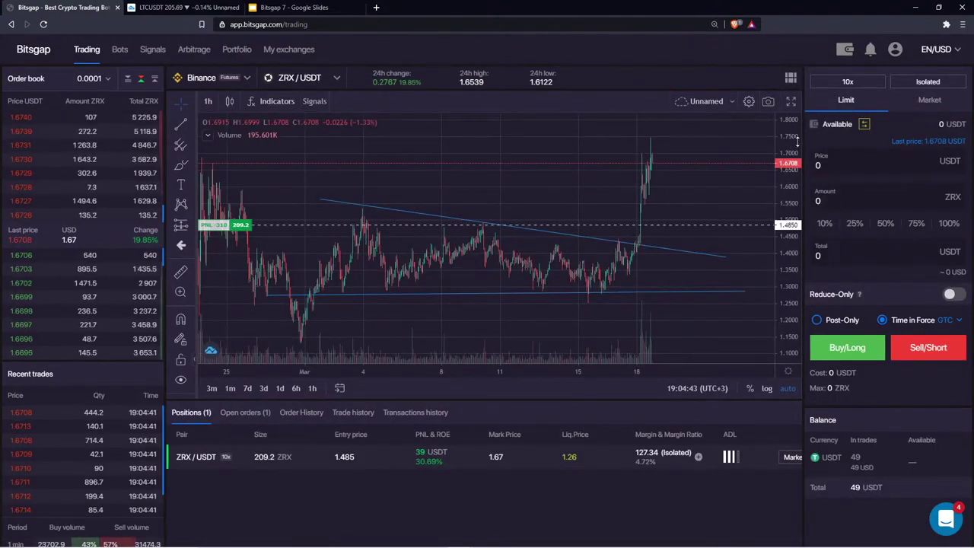
left_click(302, 78)
left_click(216, 83)
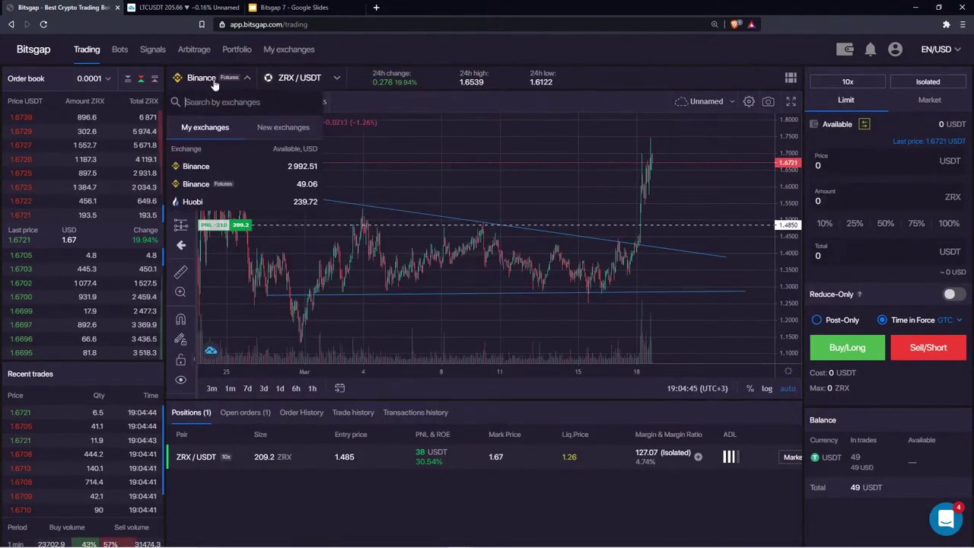
left_click(207, 166)
- Search the trading pairs for btc/us and load the BTC/USDT chart, enlarging its recent candles
left_click(318, 81)
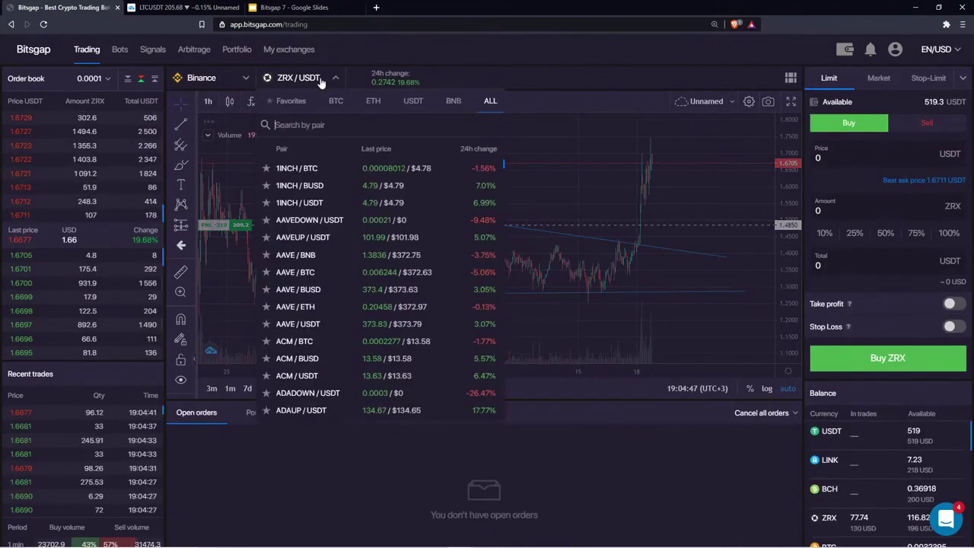
type("bt")
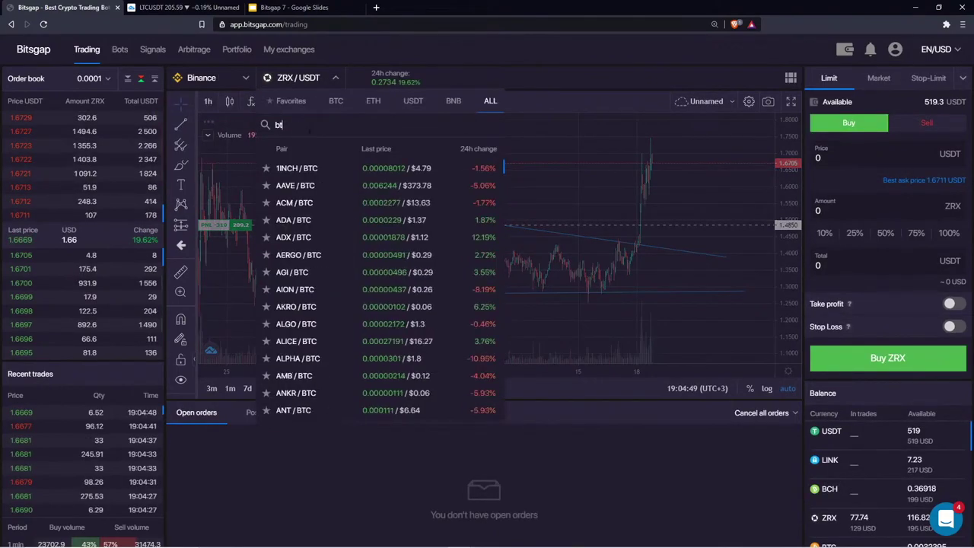
type("c/us")
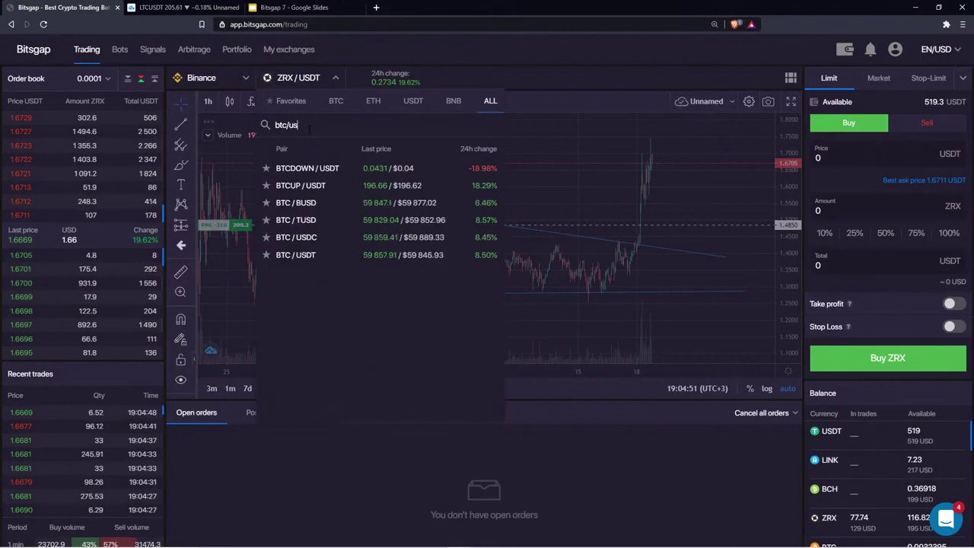
left_click(312, 256)
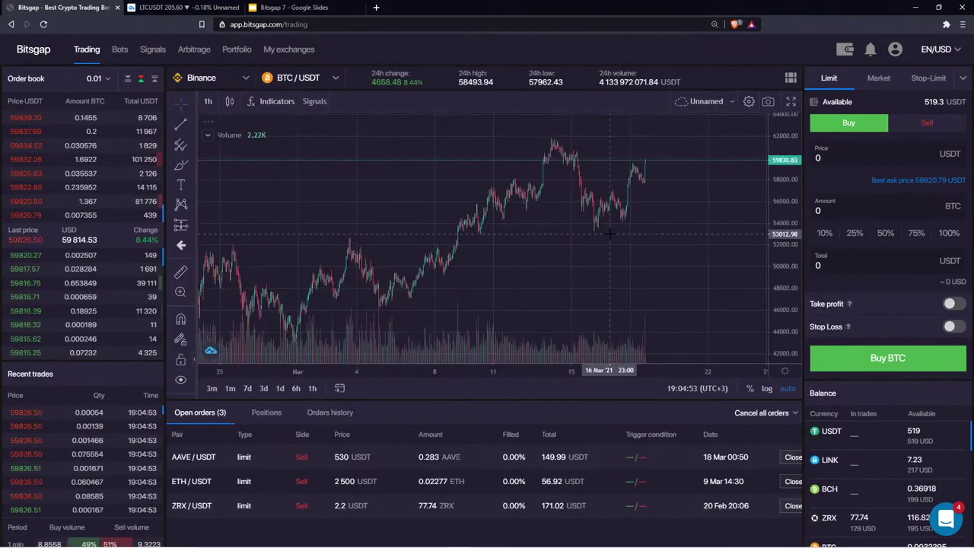
scroll(609, 234, "up", 5)
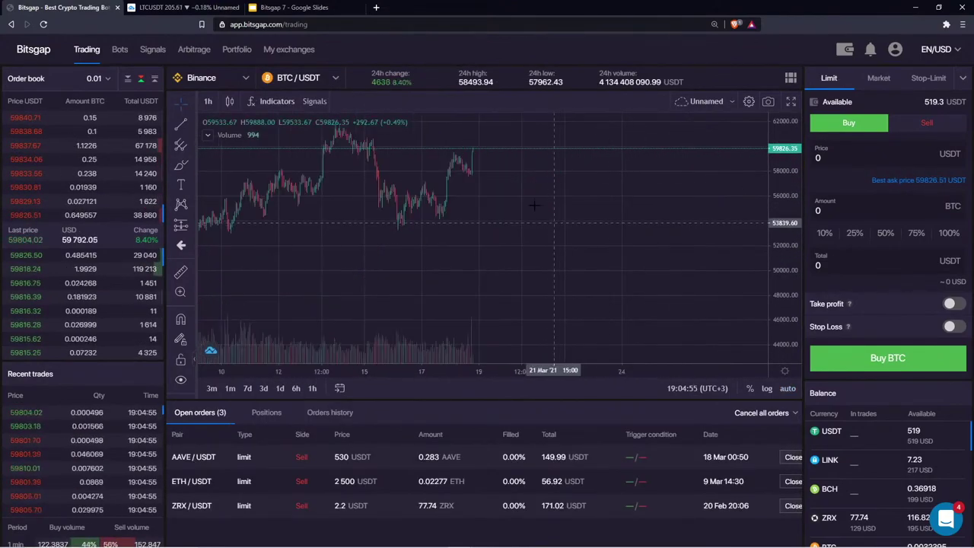
scroll(534, 205, "up", 3)
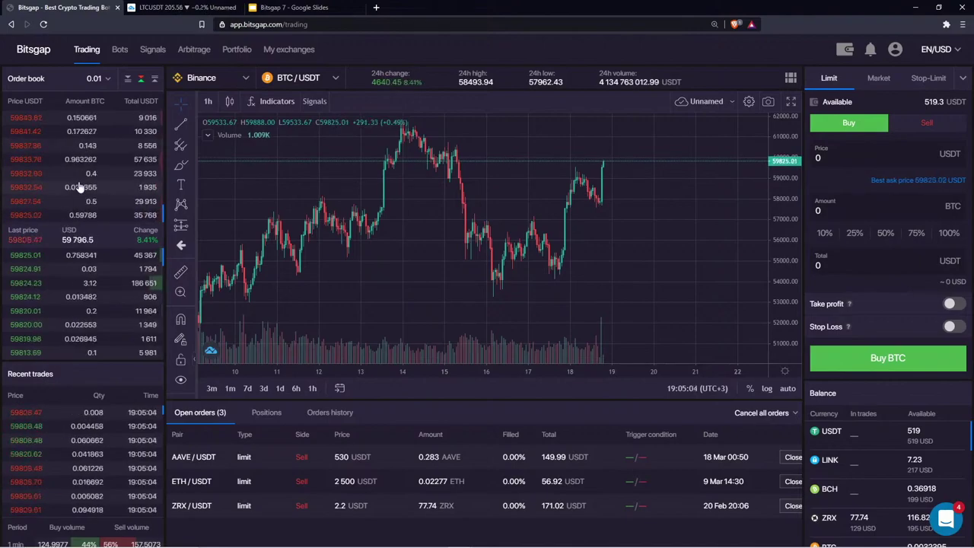
- Examine the BTC/USDT order book, recent trades, buy and sell volumes, open orders and price chart
scroll(73, 368, "down", 1)
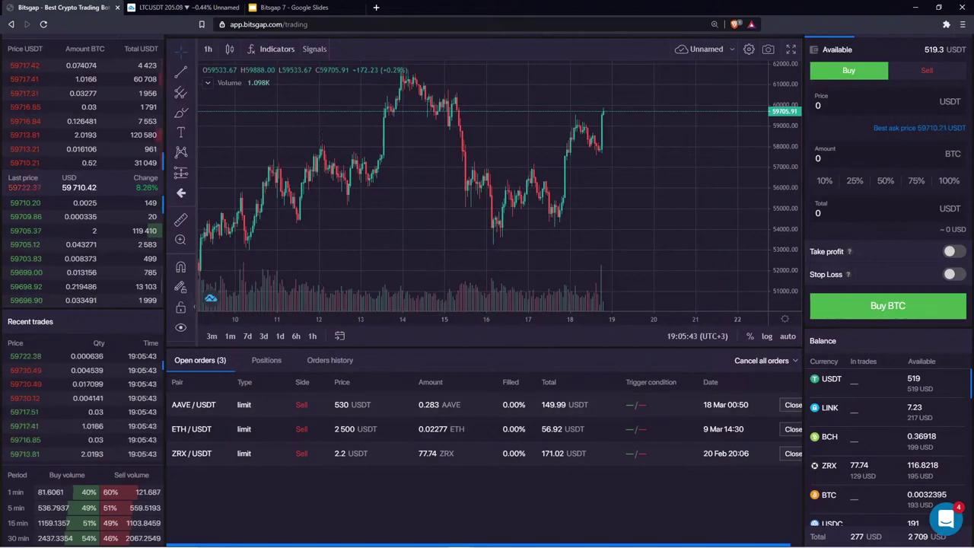
scroll(235, 469, "up", 1)
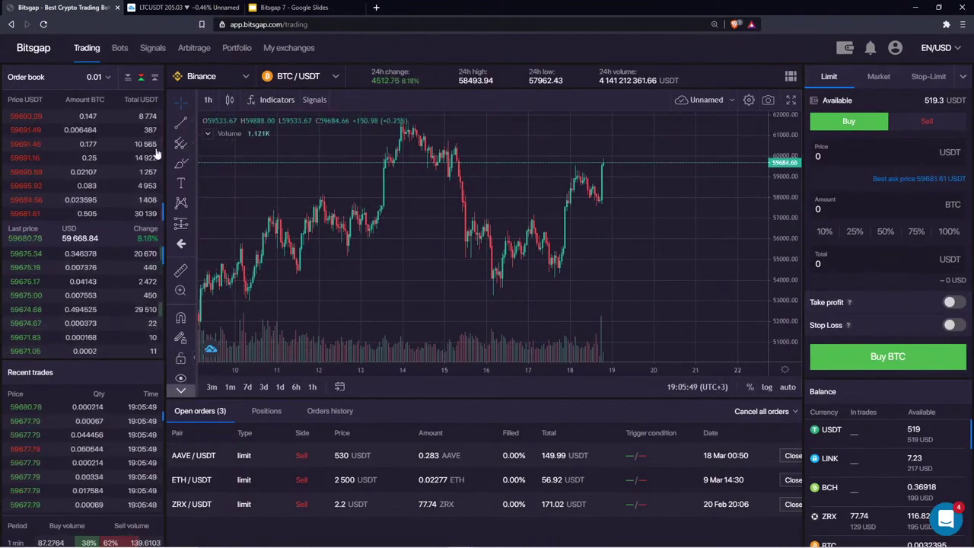
left_click_drag(543, 225, 479, 226)
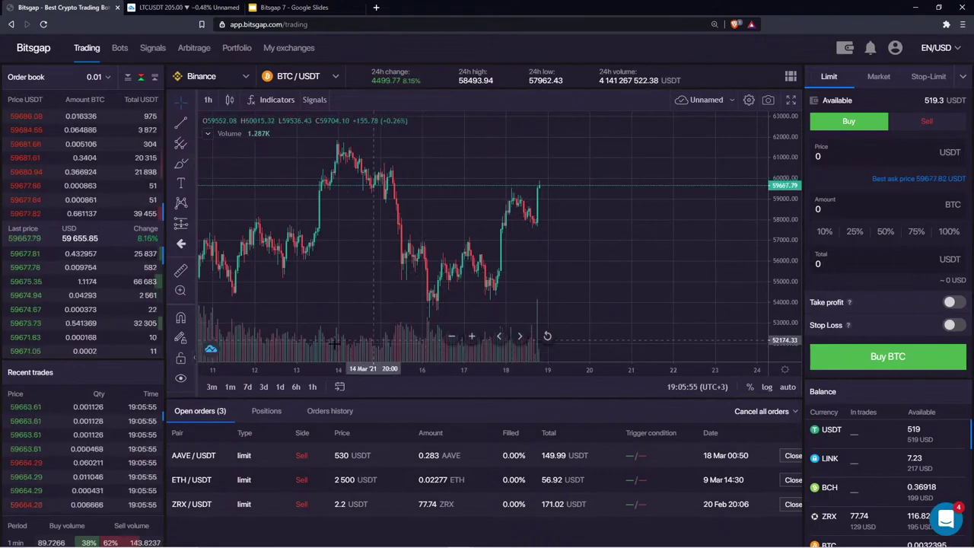
left_click_drag(317, 282, 329, 263)
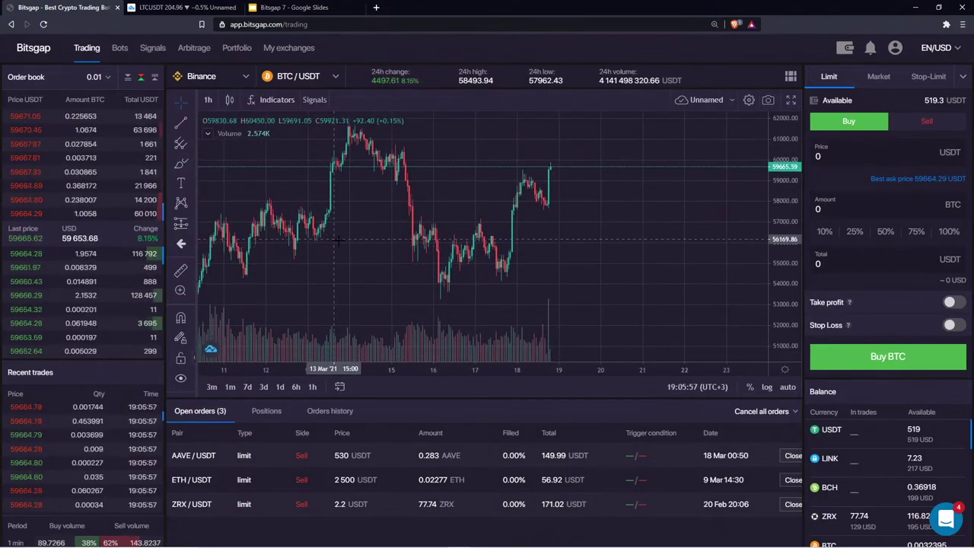
left_click_drag(322, 198, 299, 166)
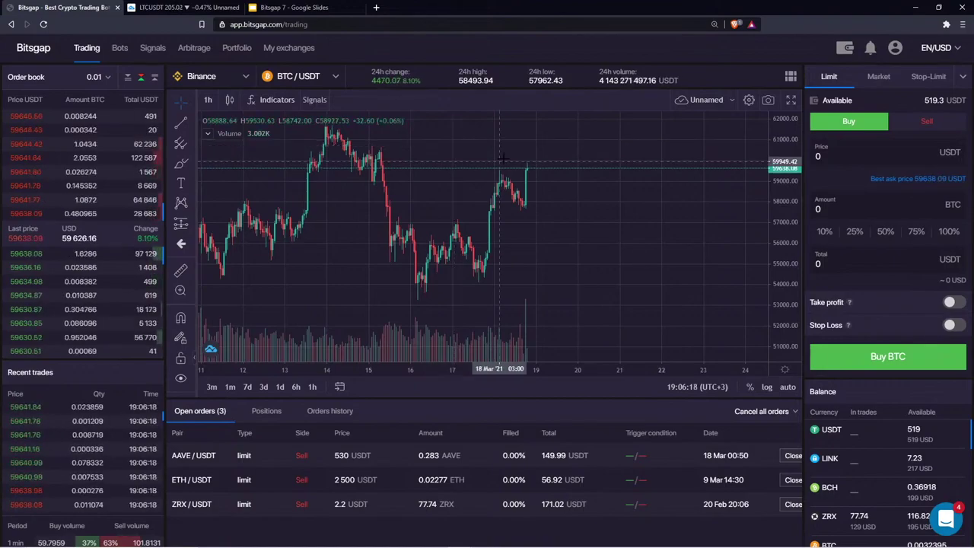
left_click_drag(783, 141, 783, 155)
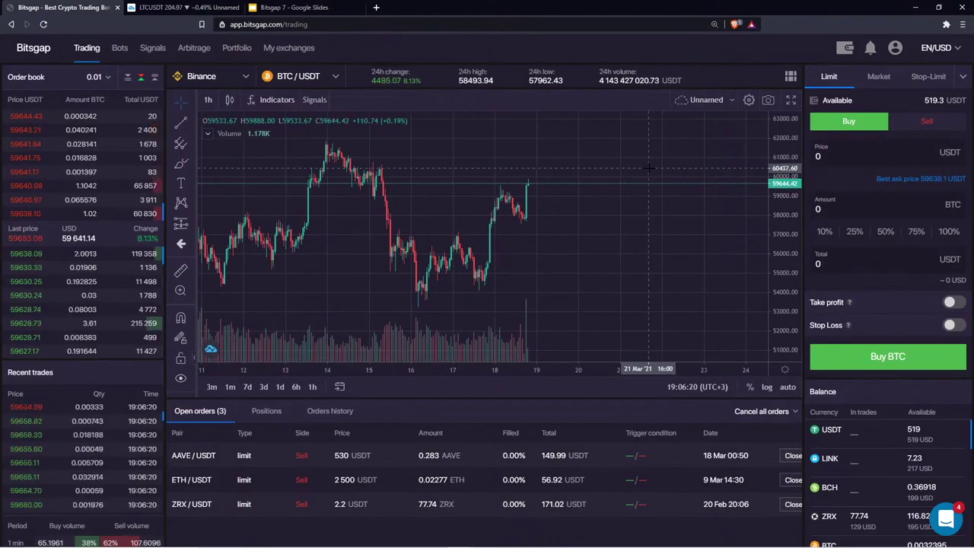
left_click_drag(642, 159, 603, 154)
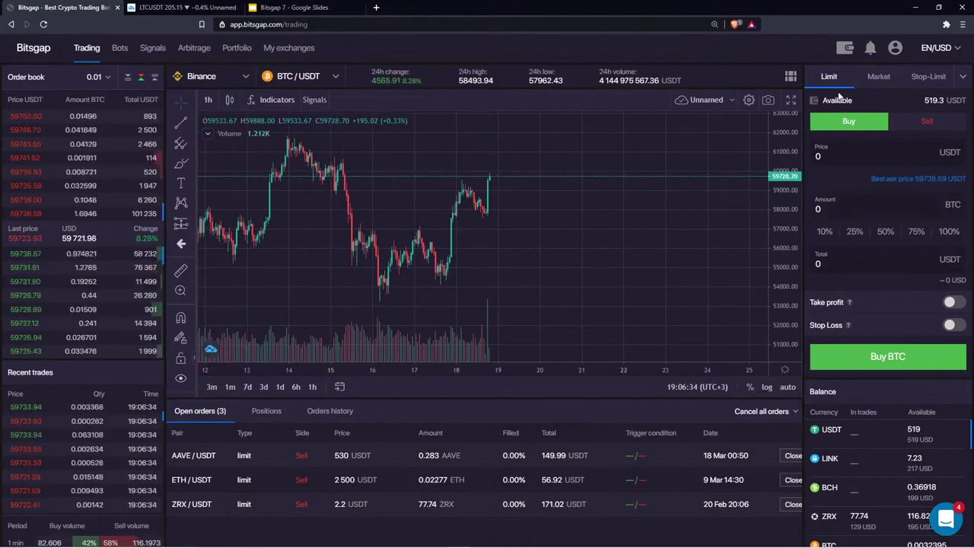
- Turn demo mode back on and rescale the price axis of the 1INCH/USDT chart
left_click(894, 49)
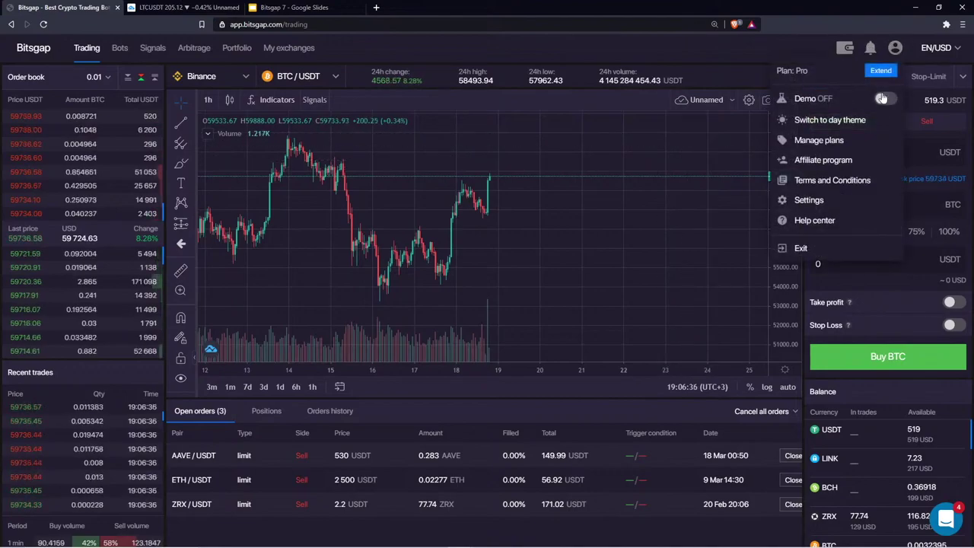
left_click(881, 99)
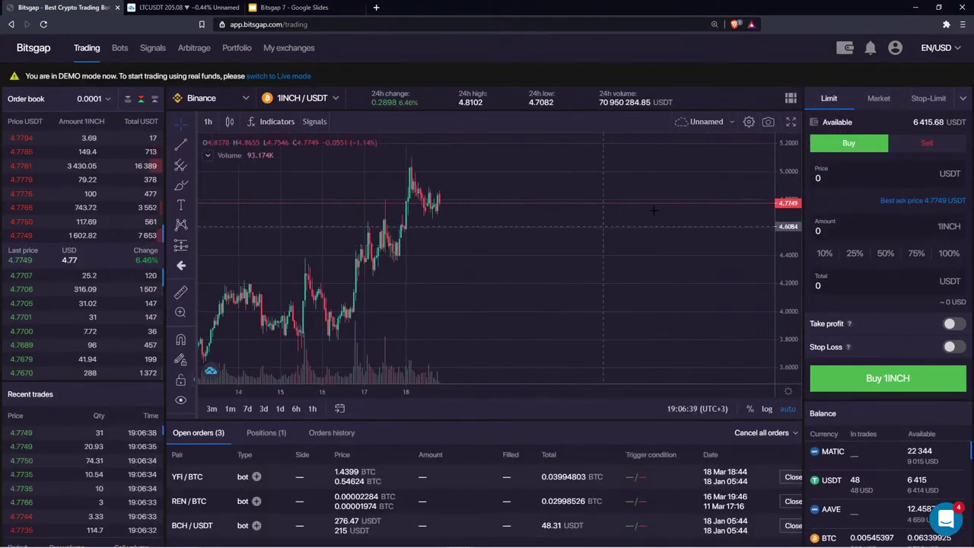
left_click_drag(791, 165, 743, 218)
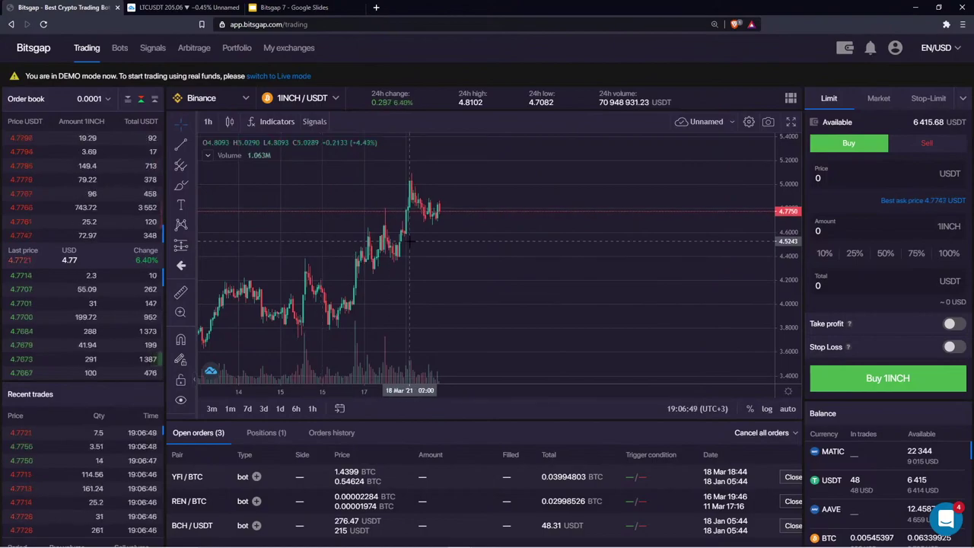
- Set the 1INCH order form to Sell, viewing the Market order type before returning to Limit
left_click(818, 178)
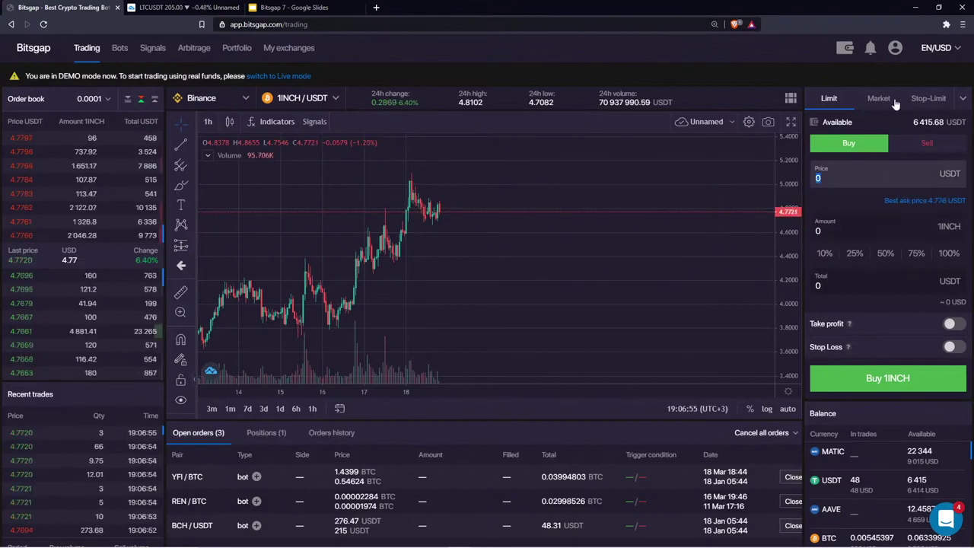
left_click(875, 99)
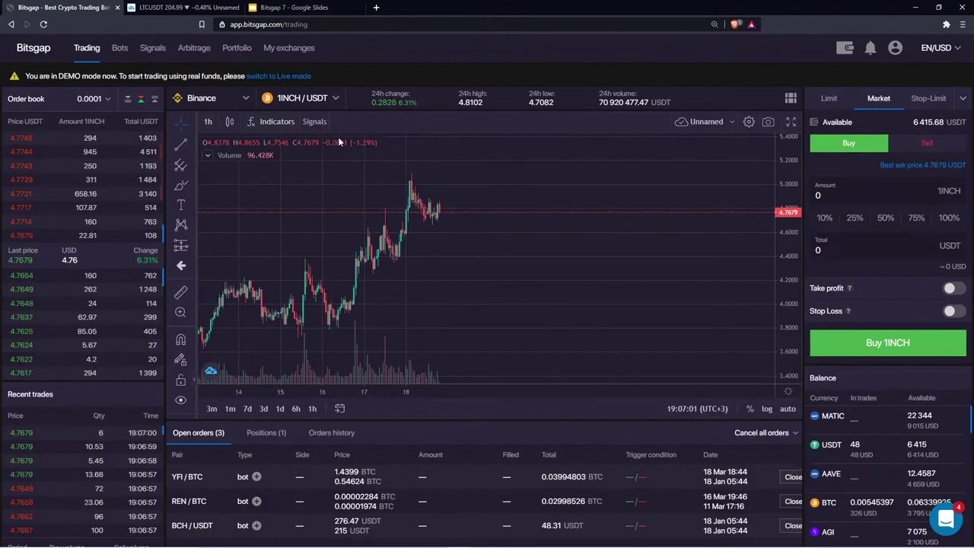
left_click(905, 148)
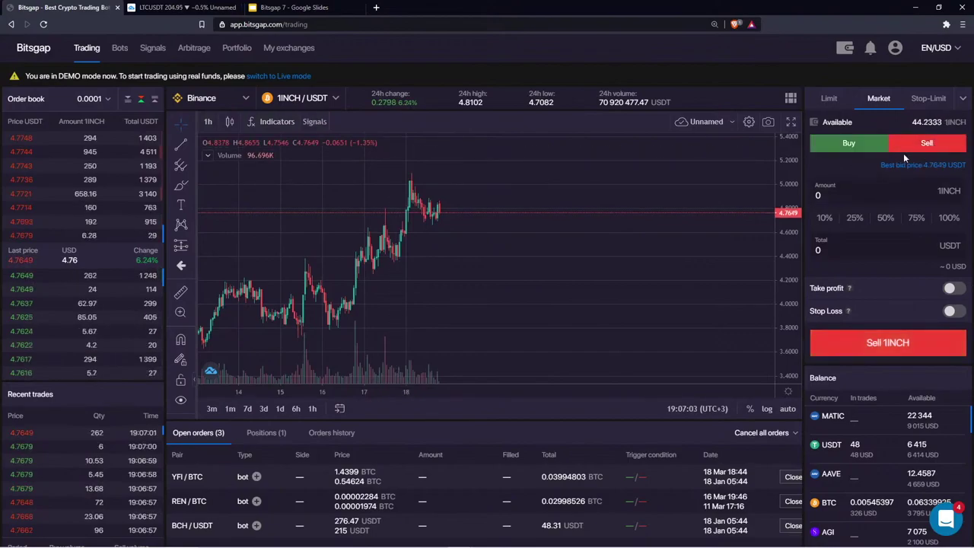
left_click(868, 191)
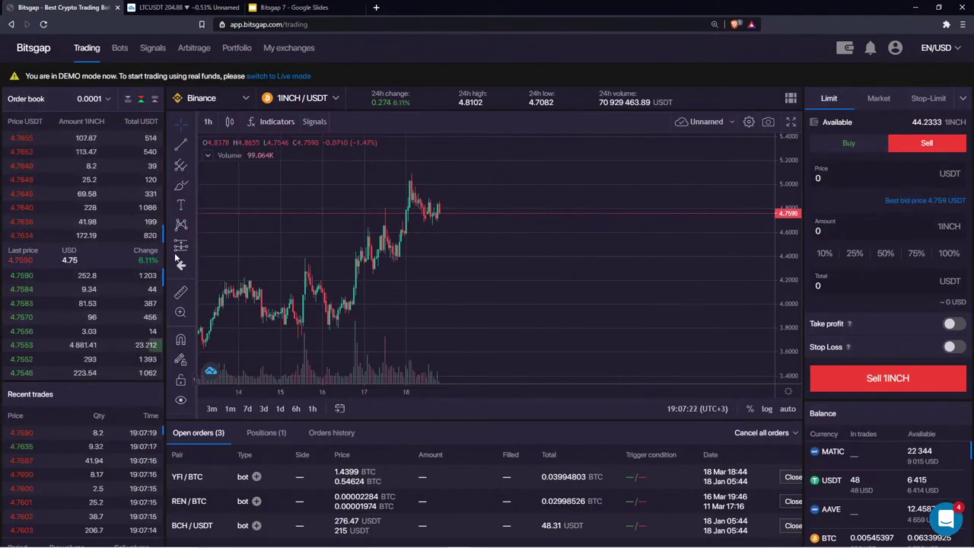
left_click_drag(483, 256, 489, 252)
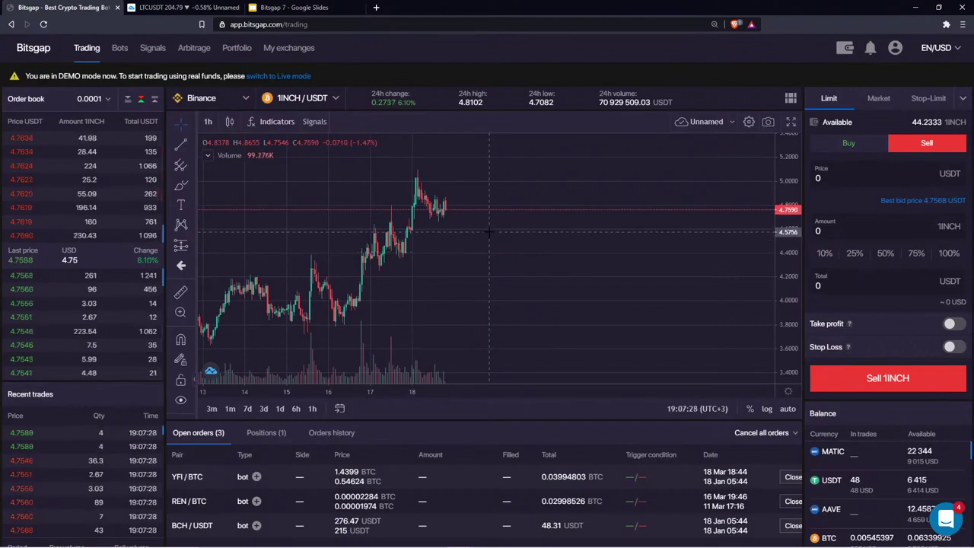
left_click_drag(494, 244, 506, 235)
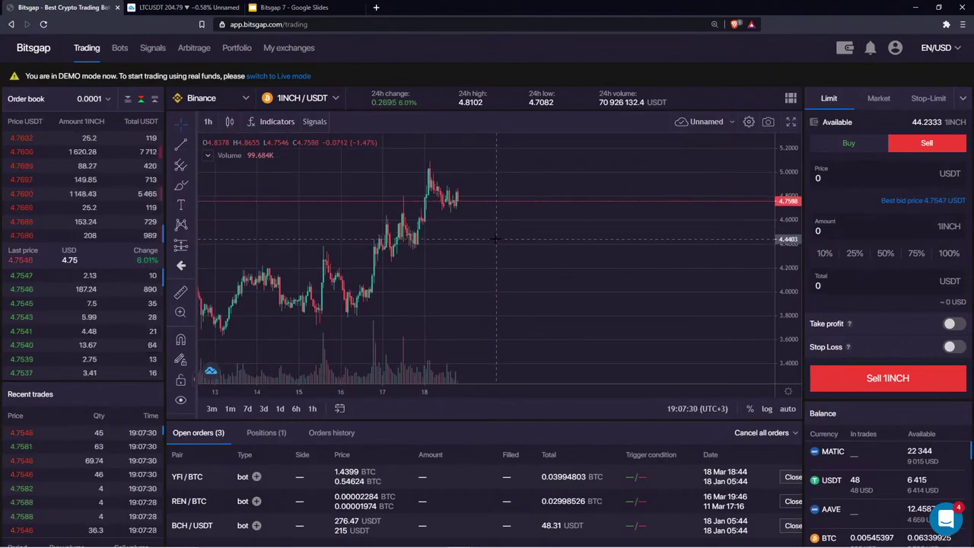
scroll(506, 239, "up", 3)
scroll(533, 239, "down", 1)
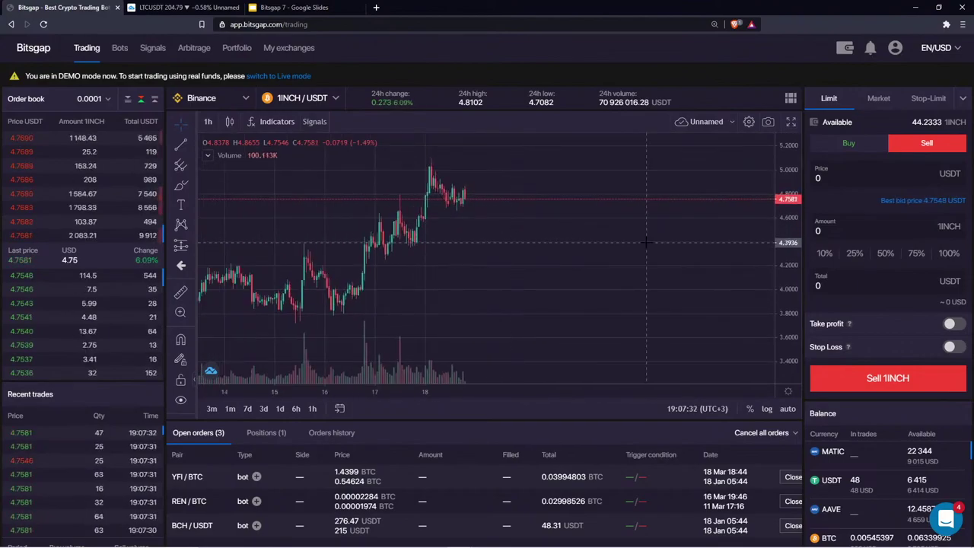
- Switch the 1INCH limit order to Buy and try the 10% and 25% amount presets
left_click(833, 175)
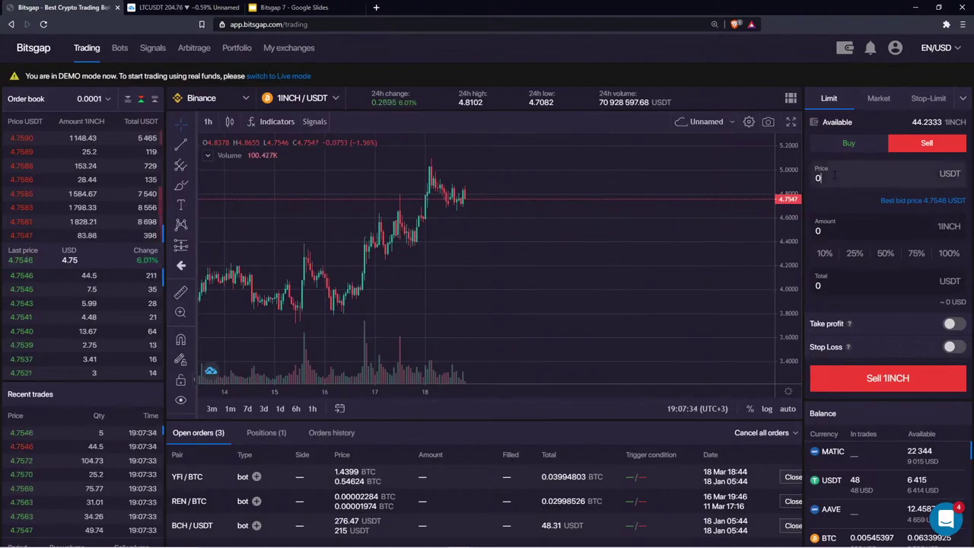
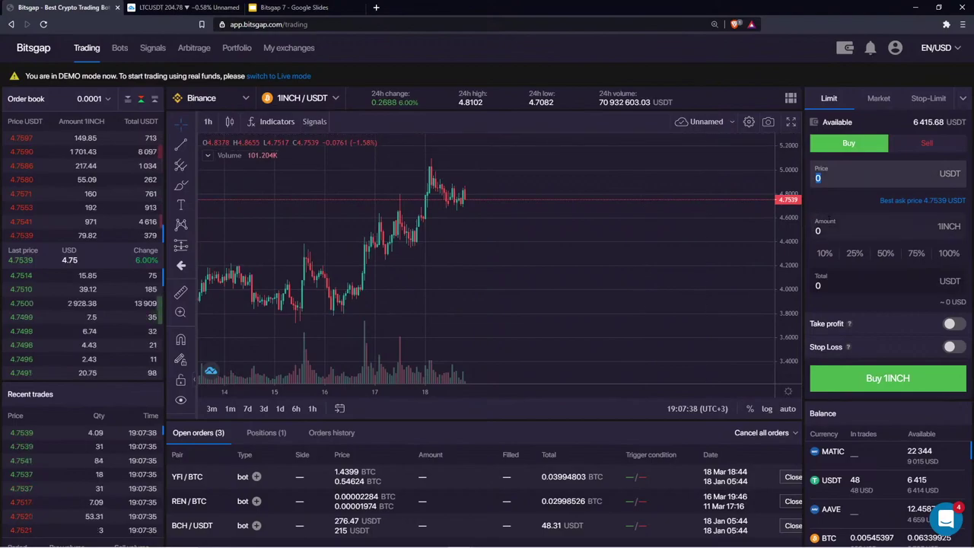
left_click(825, 254)
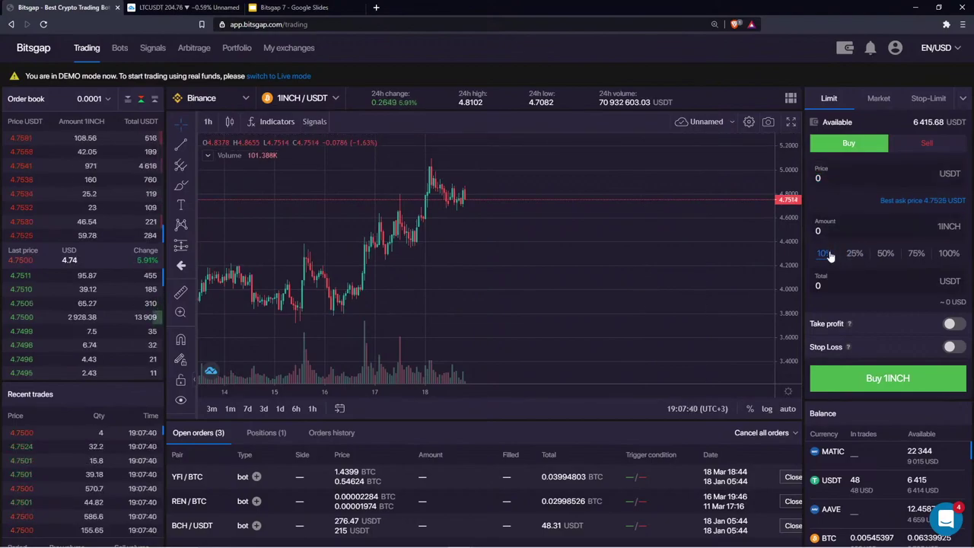
left_click(855, 254)
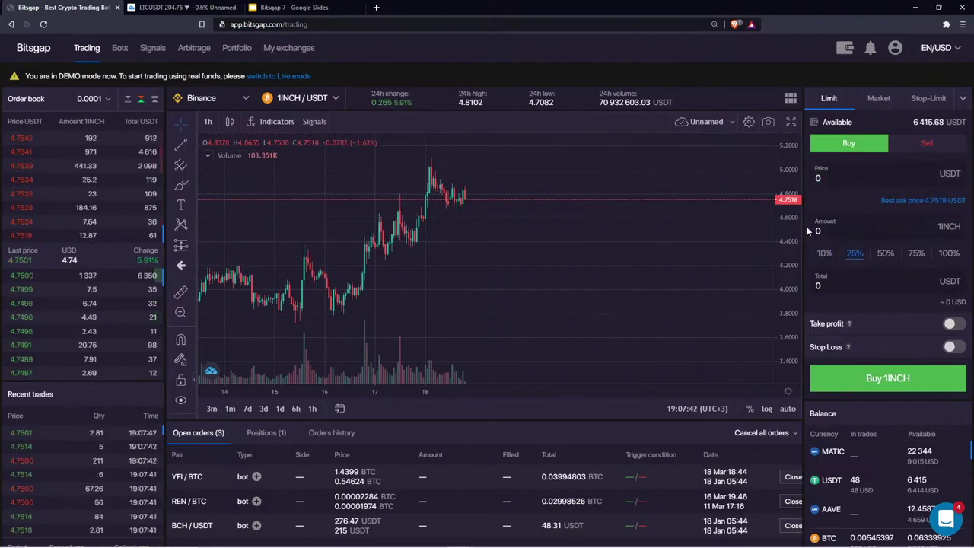
scroll(915, 416, "down", 1)
scroll(915, 416, "up", 1)
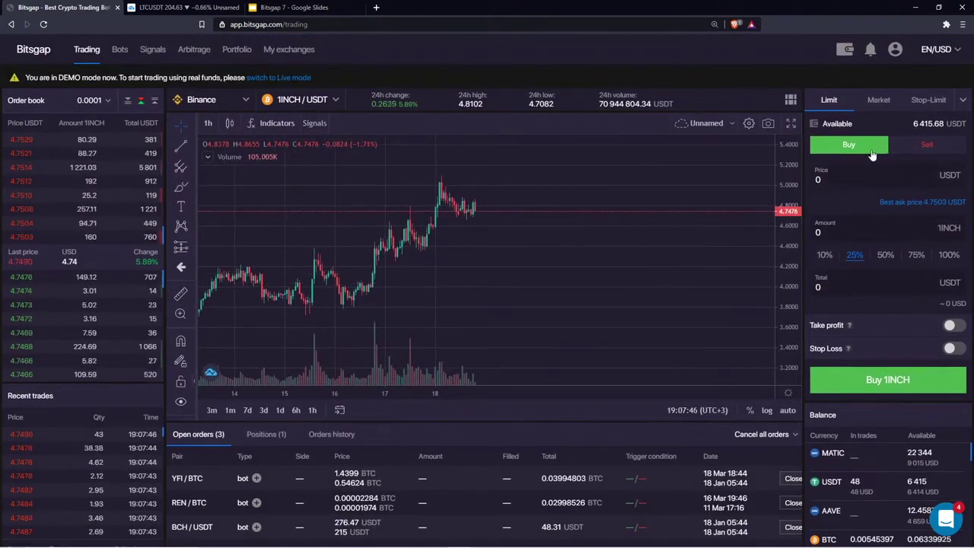
- Use the best ask price for the 1INCH buy order and try amounts of 10%, 25% and 50% of the available balance
left_click(934, 203)
left_click(835, 255)
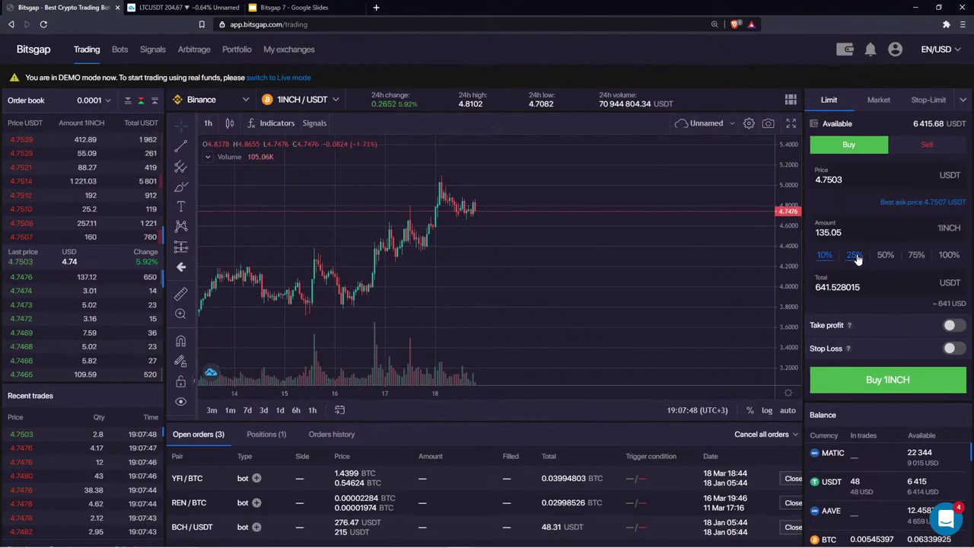
left_click(855, 255)
left_click(885, 257)
left_click_drag(868, 288, 775, 292)
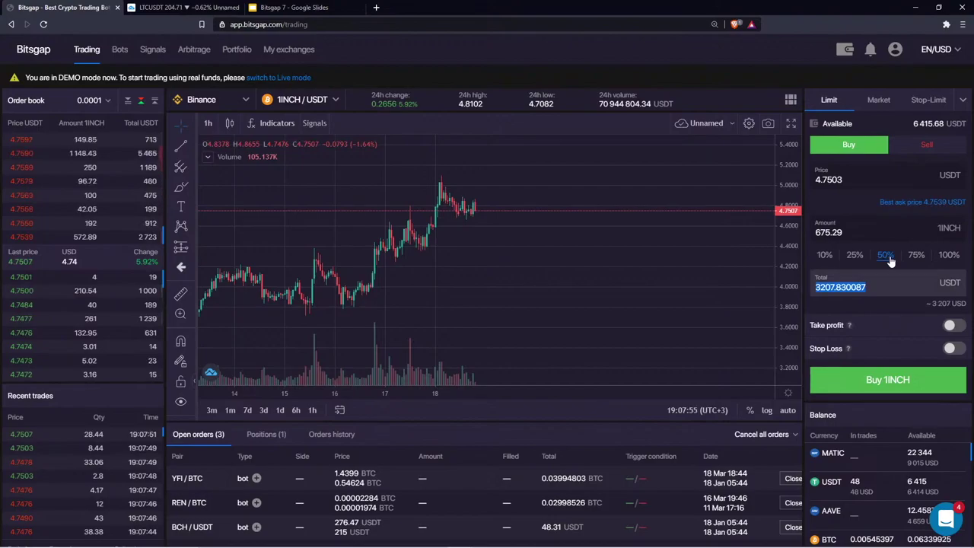
left_click(890, 259)
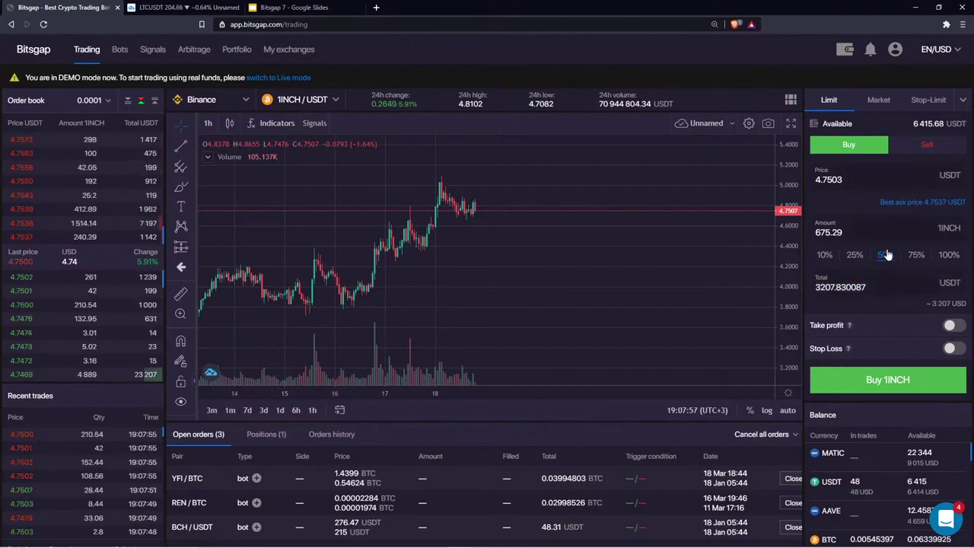
double_click(884, 286)
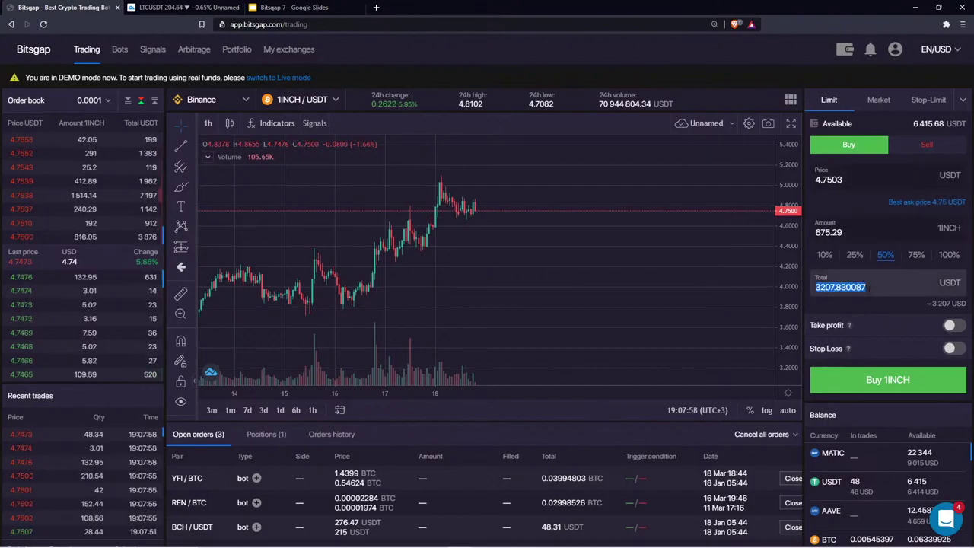
left_click(884, 286)
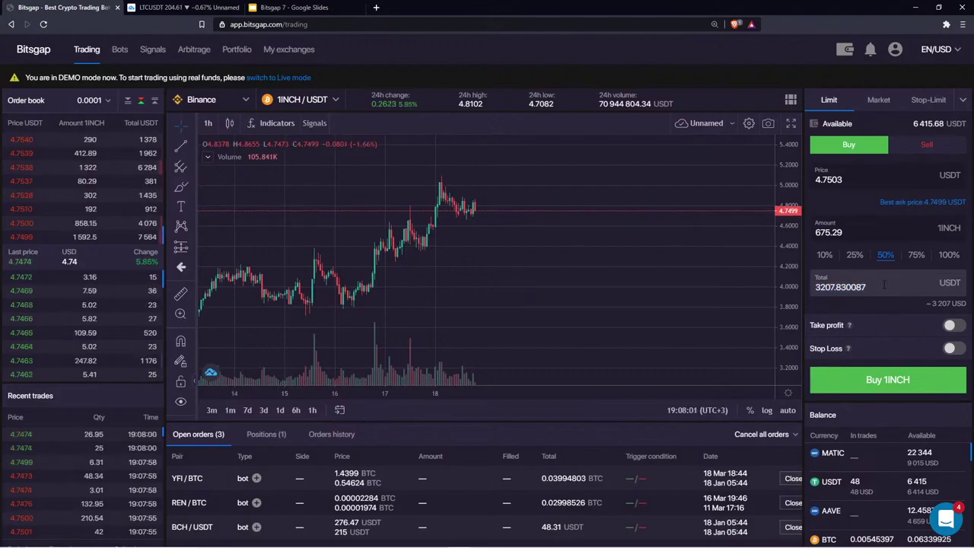
- Set the buy order's total to 300 USDT, then change its limit price to 4.73 USDT
left_click(824, 255)
double_click(840, 286)
type("300")
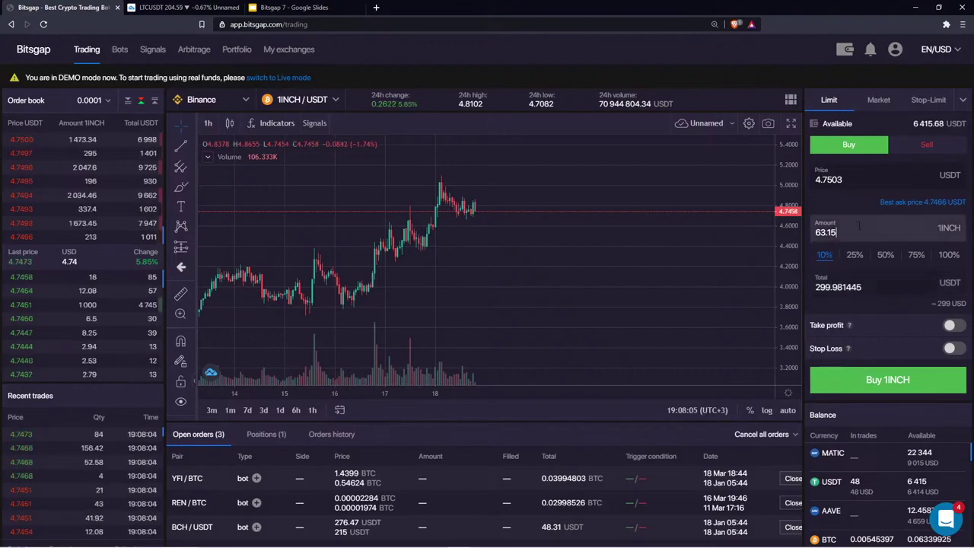
left_click(844, 180)
key("BackSpace")
type("3")
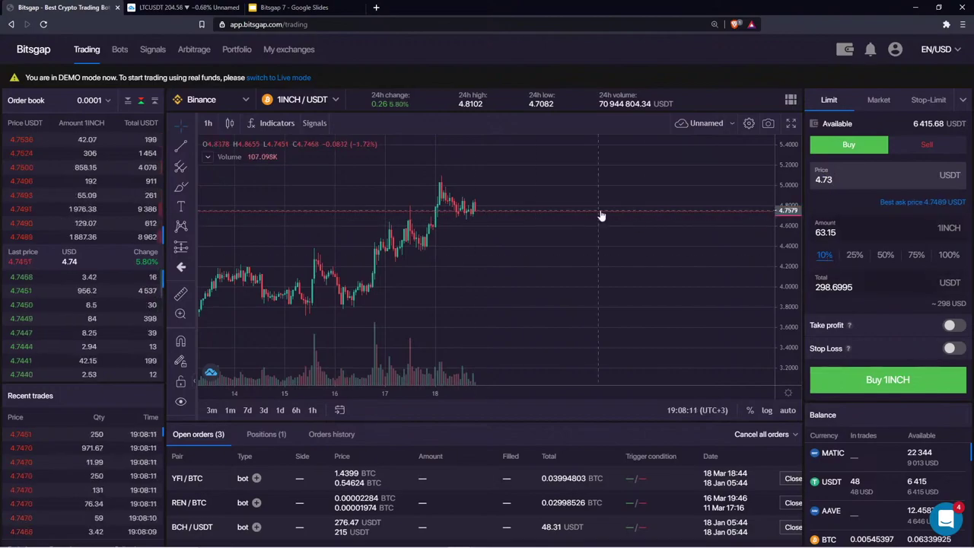
- Enable take profit on the buy order and add three more profit targets for a total of four
left_click(952, 326)
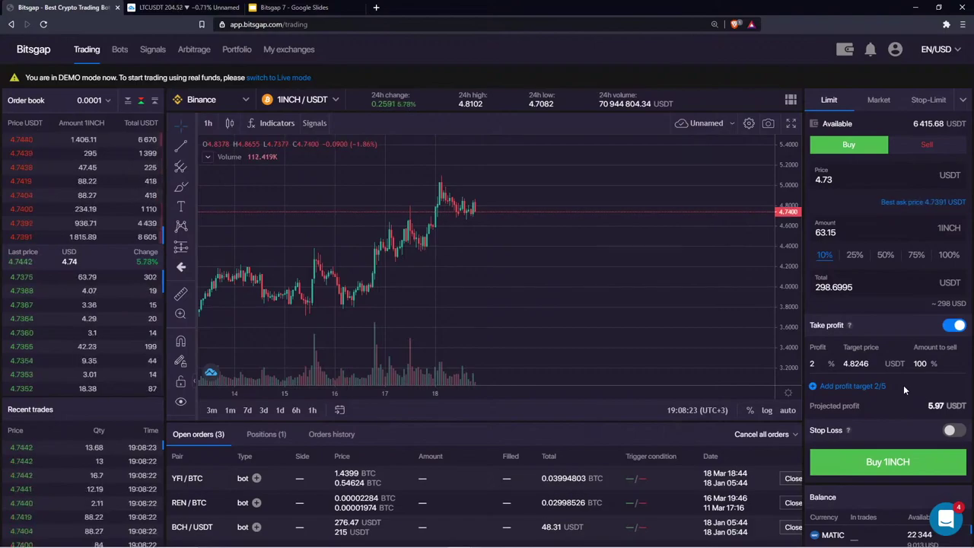
left_click(853, 386)
left_click(859, 408)
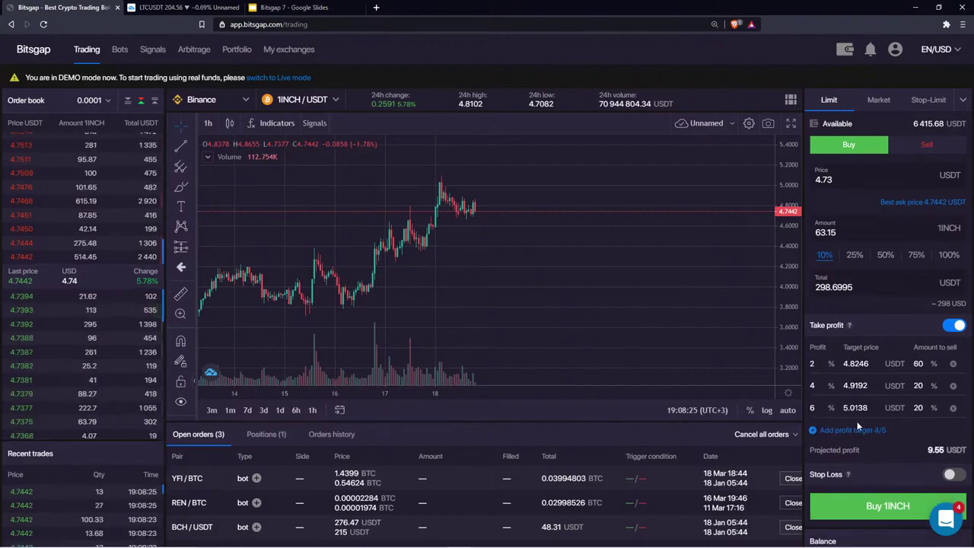
left_click(853, 430)
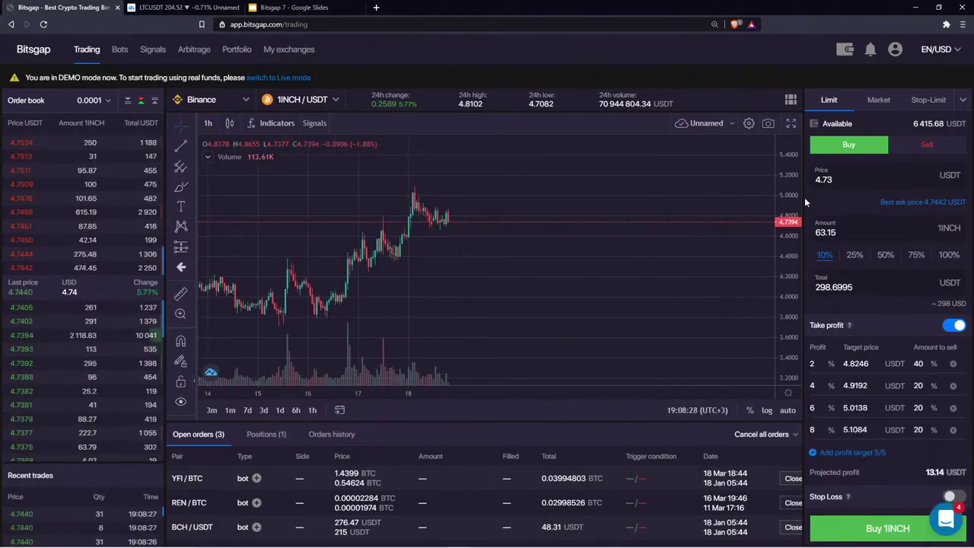
- Set the first profit target to sell 20% of the amount at a target price of 5 USDT
left_click_drag(470, 218, 447, 217)
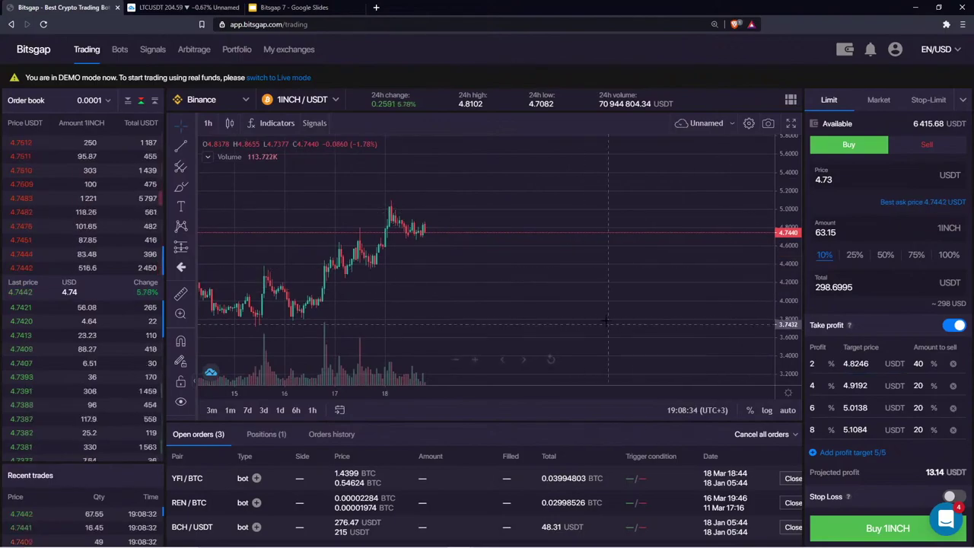
double_click(855, 363)
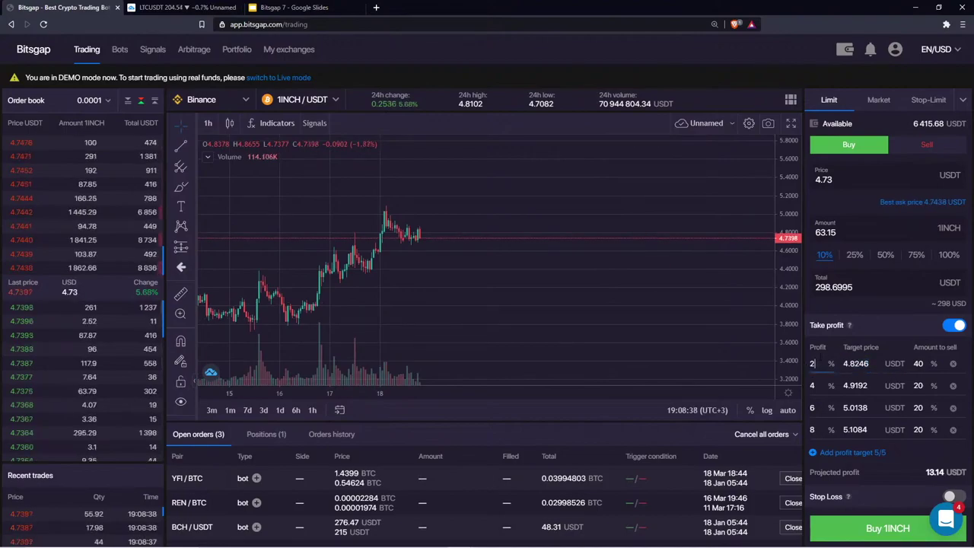
double_click(918, 363)
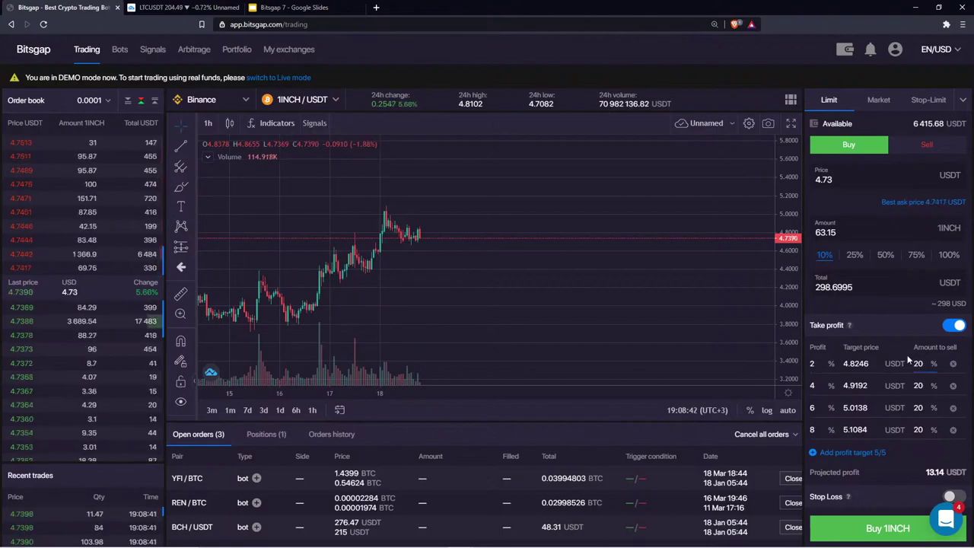
key("shift+Tab")
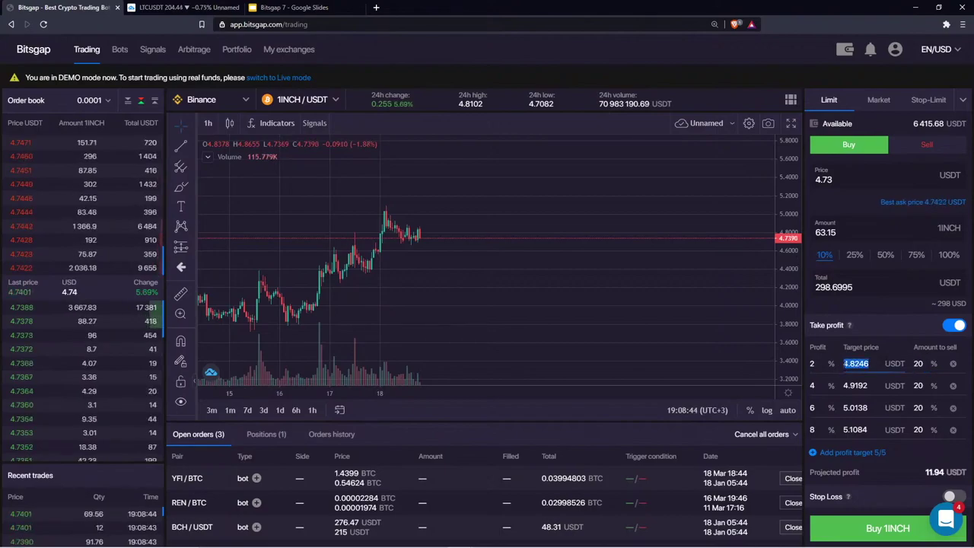
type("5")
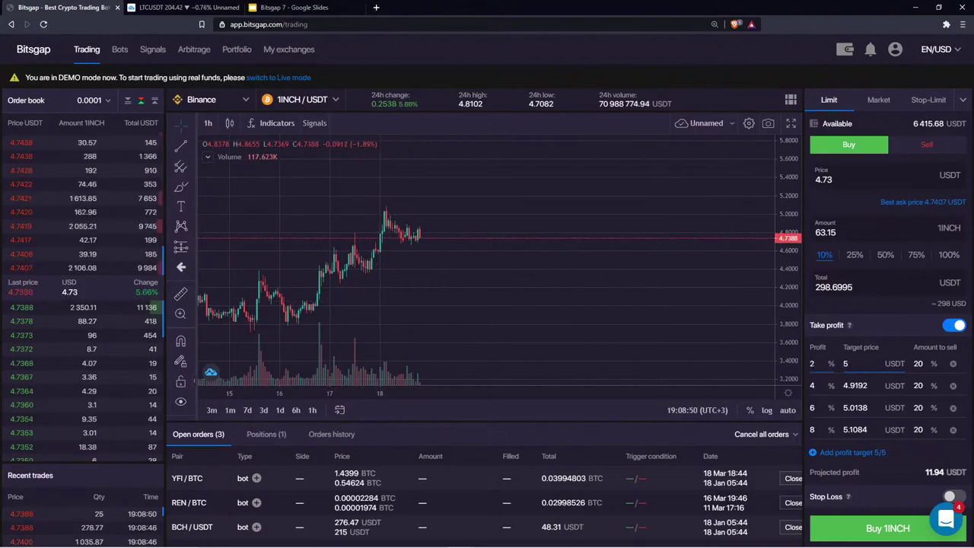
left_click(816, 386)
left_click_drag(809, 364, 825, 363)
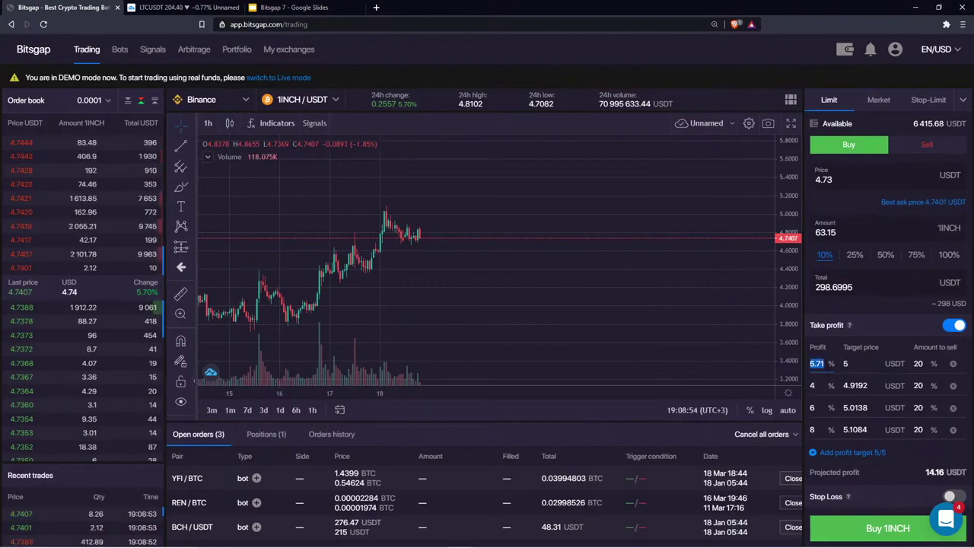
- Set the second profit target to 10% profit with 30% of the amount to sell
left_click(822, 388)
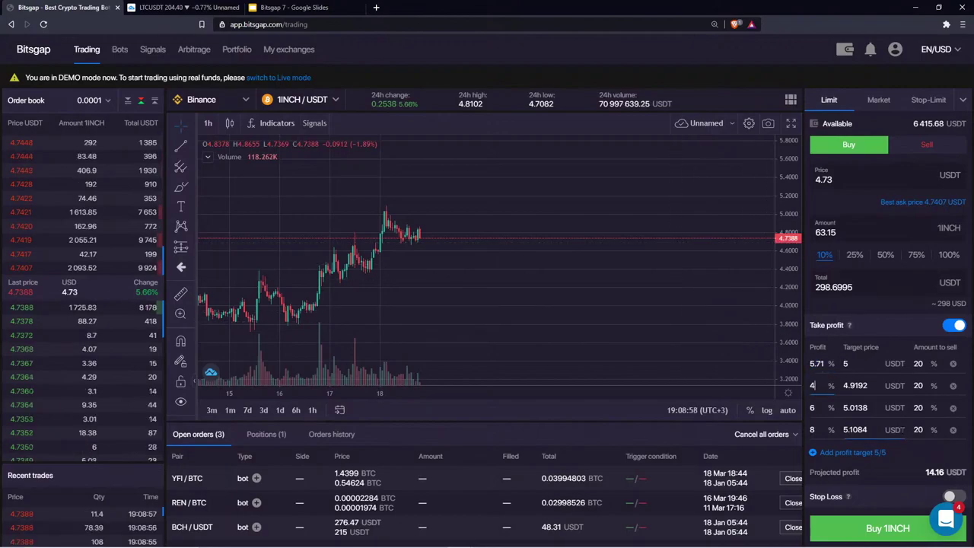
double_click(812, 385)
type("10")
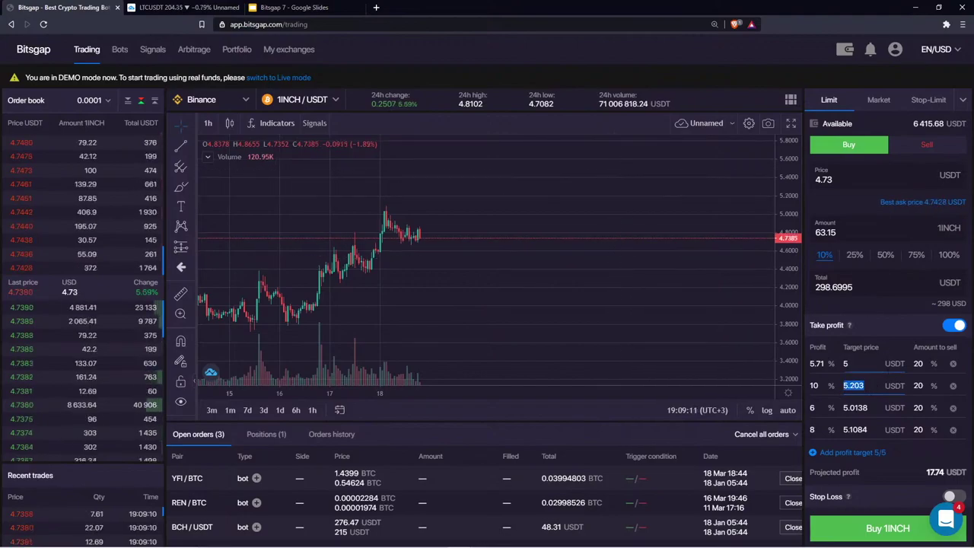
double_click(916, 386)
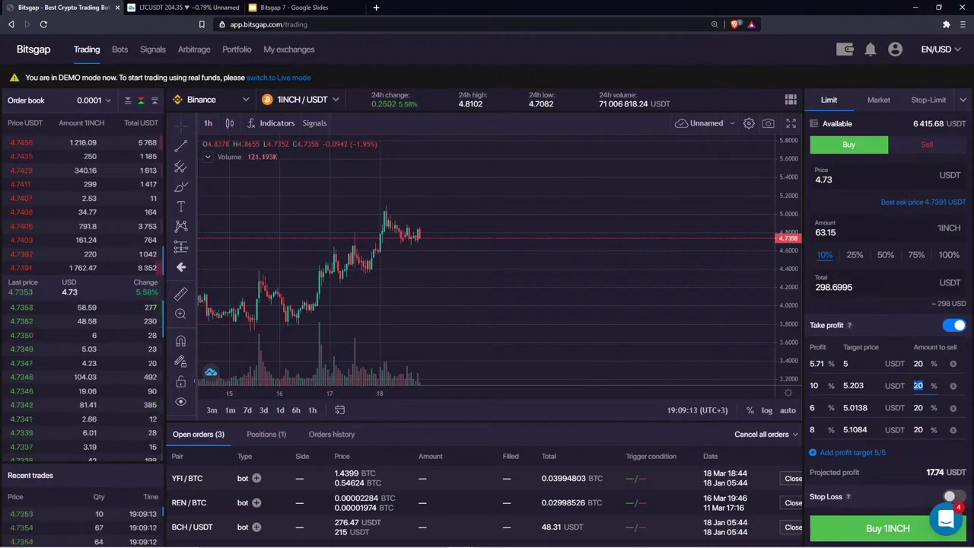
type("30")
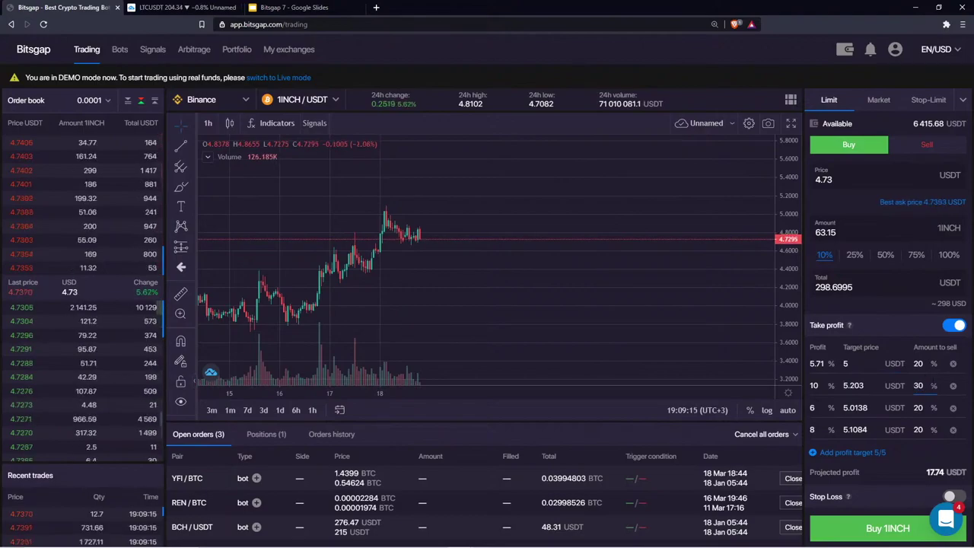
double_click(917, 385)
- Set the fourth profit target's amount to sell to 30%
double_click(918, 429)
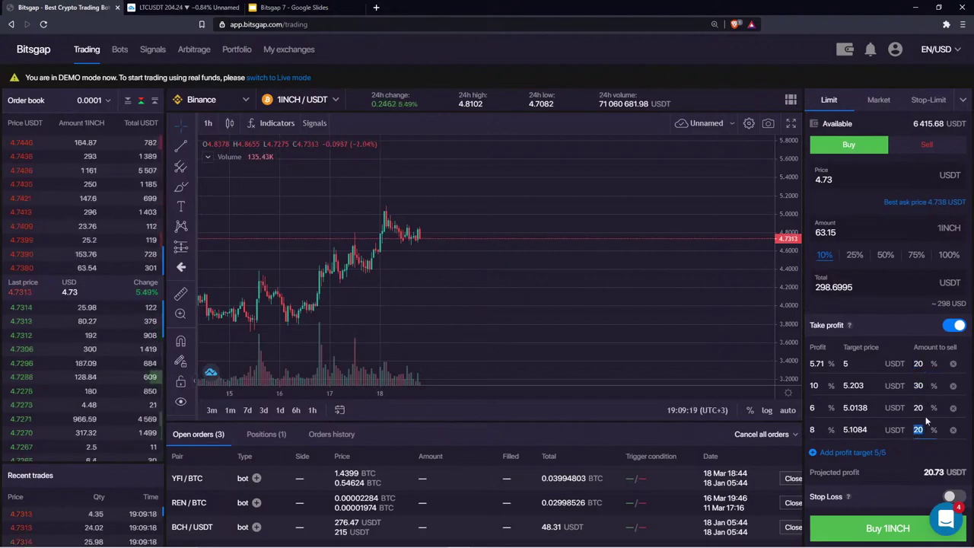
type("3")
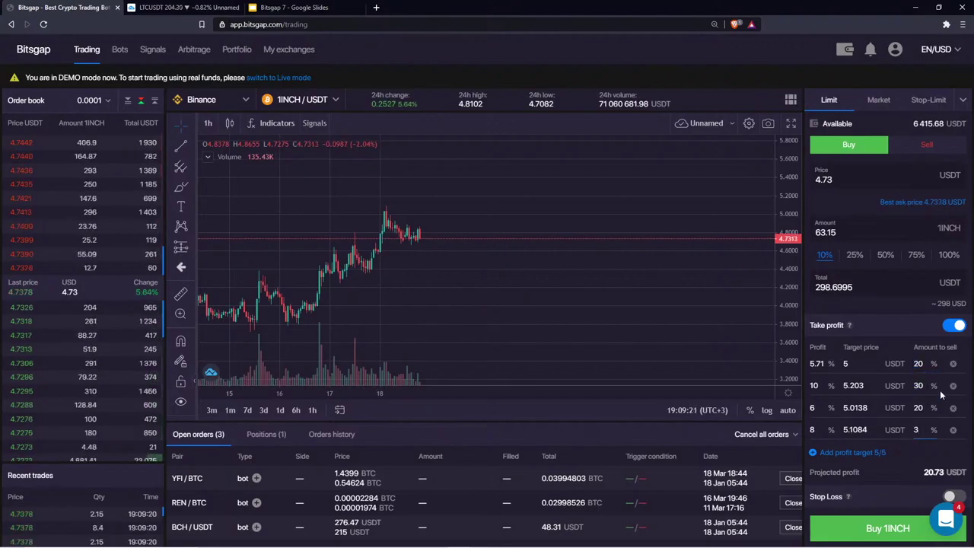
type("0")
- Set the third profit target's price to 6 USDT and the fourth's to 7 USDT, and check the projected profit
left_click(873, 407)
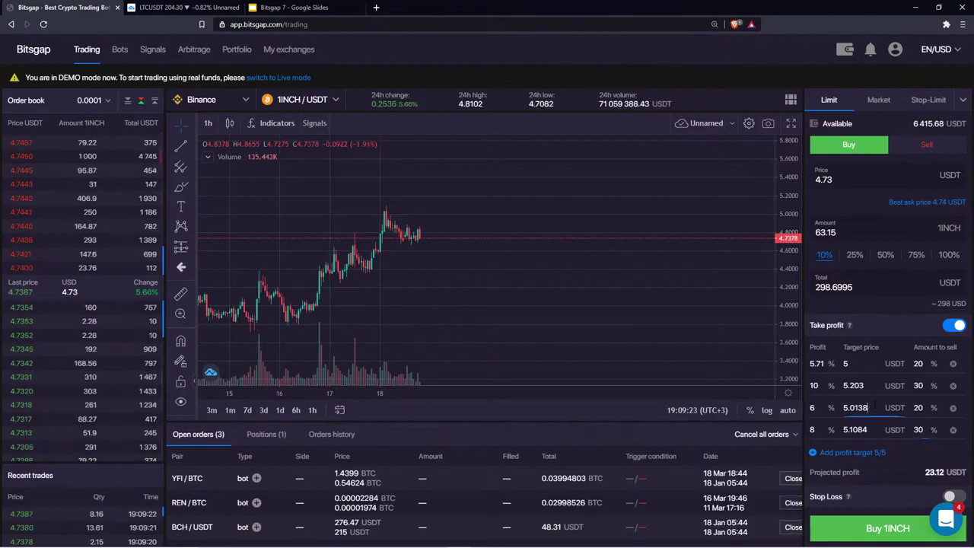
double_click(867, 407)
type("6")
double_click(855, 429)
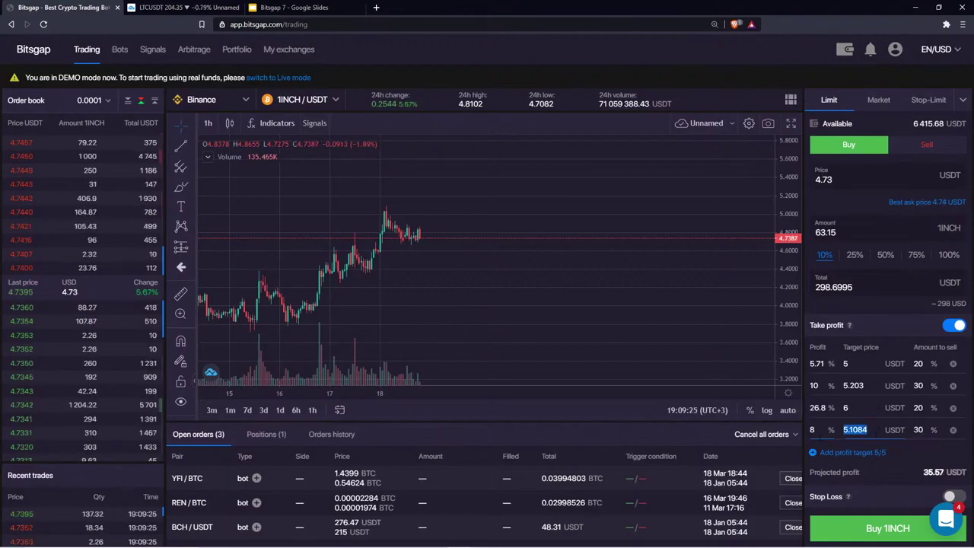
type("7")
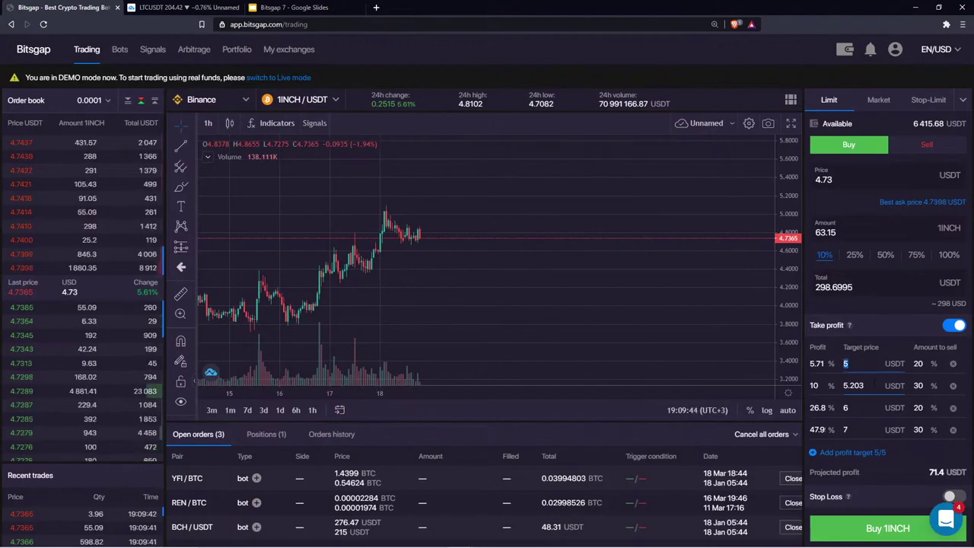
left_click(875, 424)
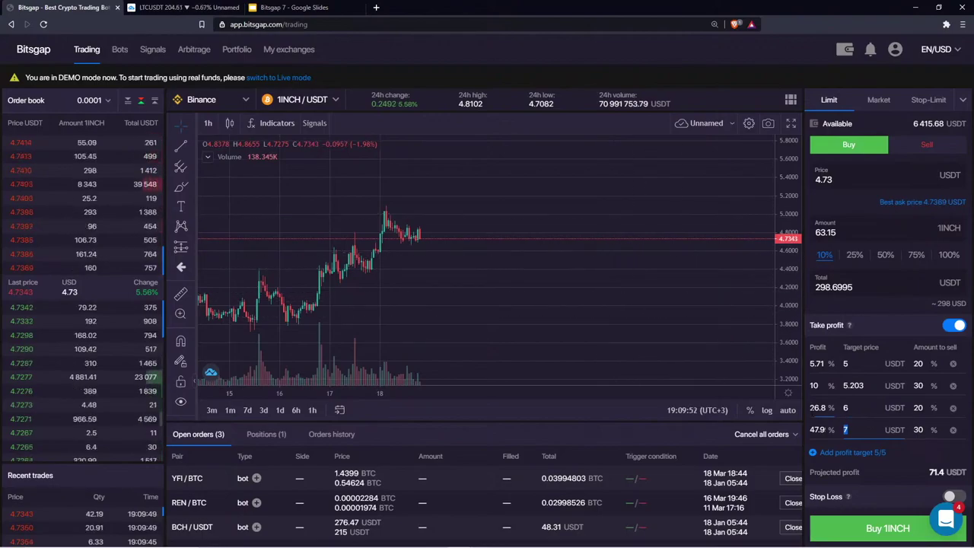
left_click_drag(930, 472, 945, 474)
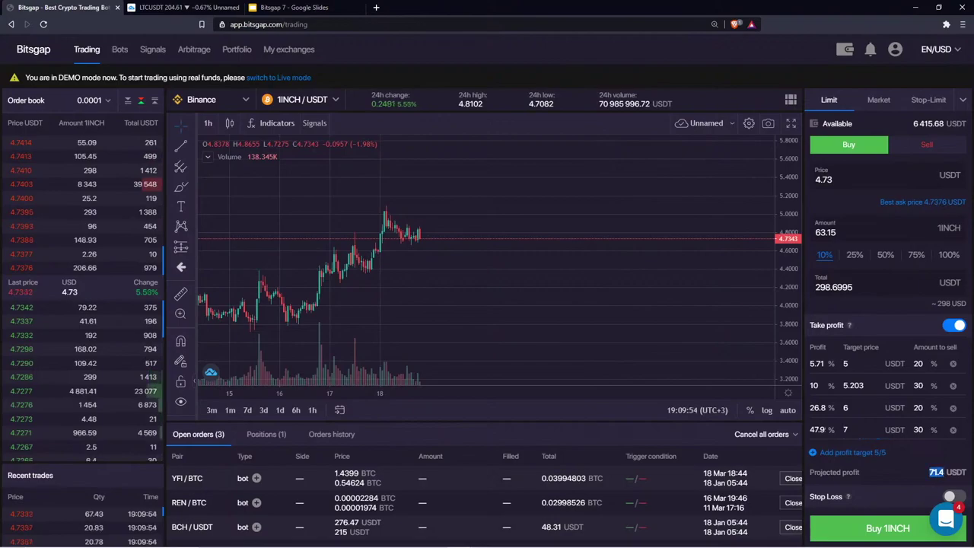
- Check the projected profit of the order's four take-profit targets
left_click(926, 471)
left_click_drag(859, 471, 937, 472)
double_click(942, 472)
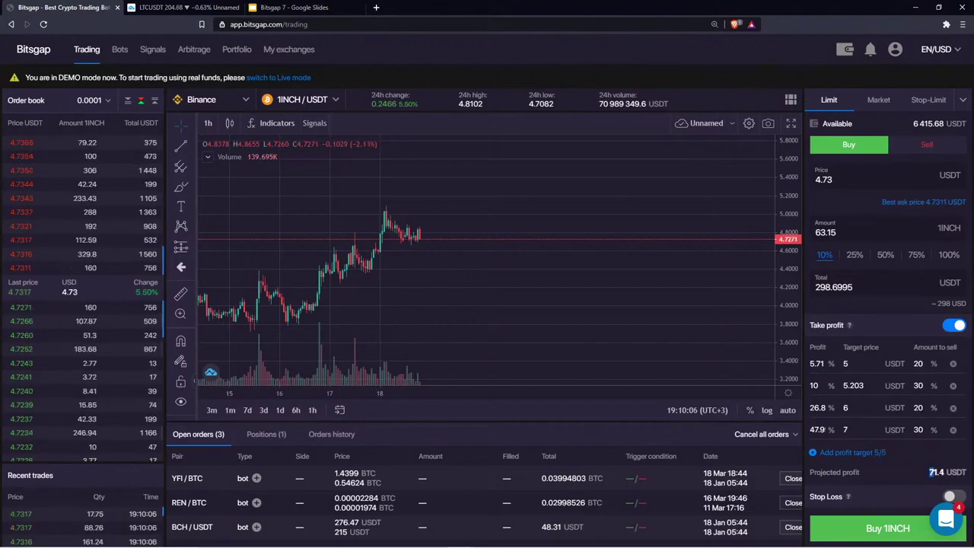
left_click(921, 476)
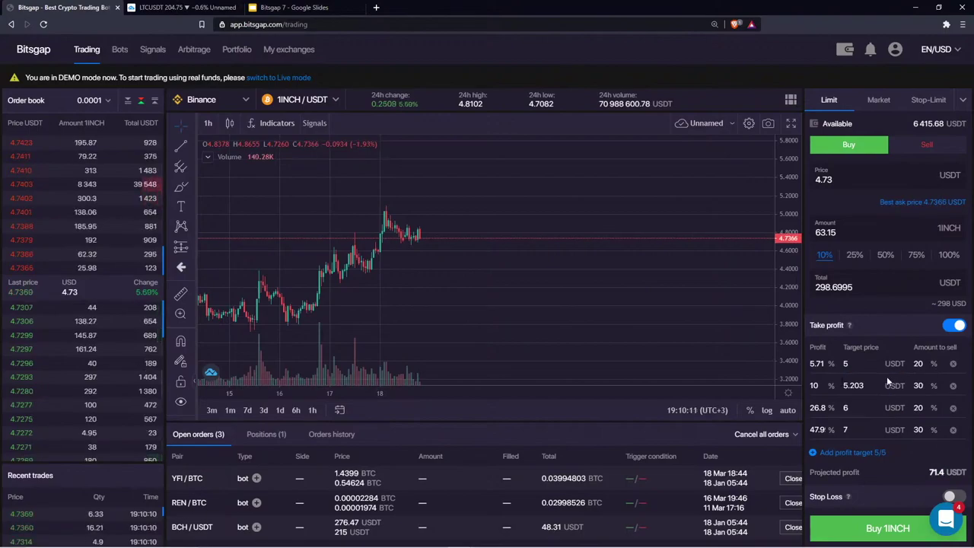
double_click(933, 473)
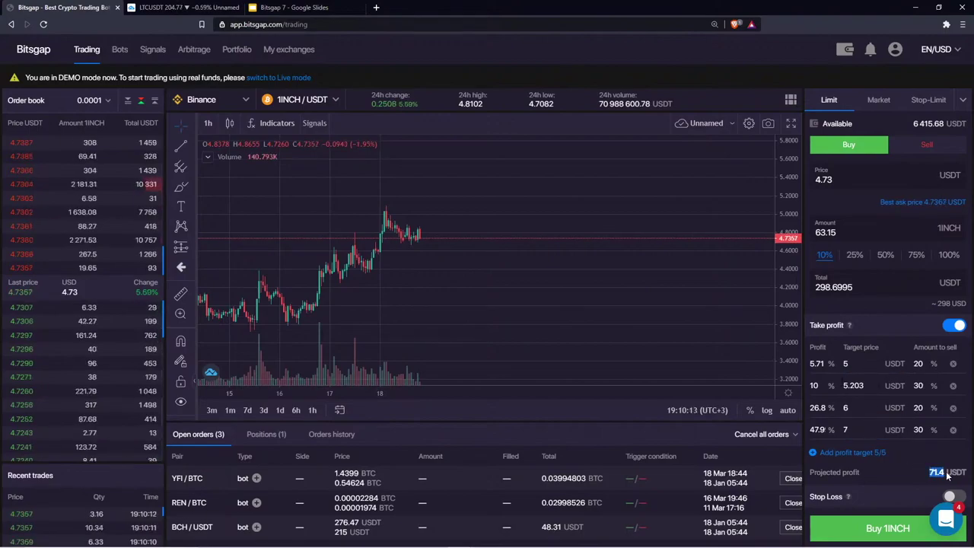
- Turn on Stop Loss for the order and set it to 7% with a trigger price of 4.3988 USDT
scroll(908, 467, "down", 1)
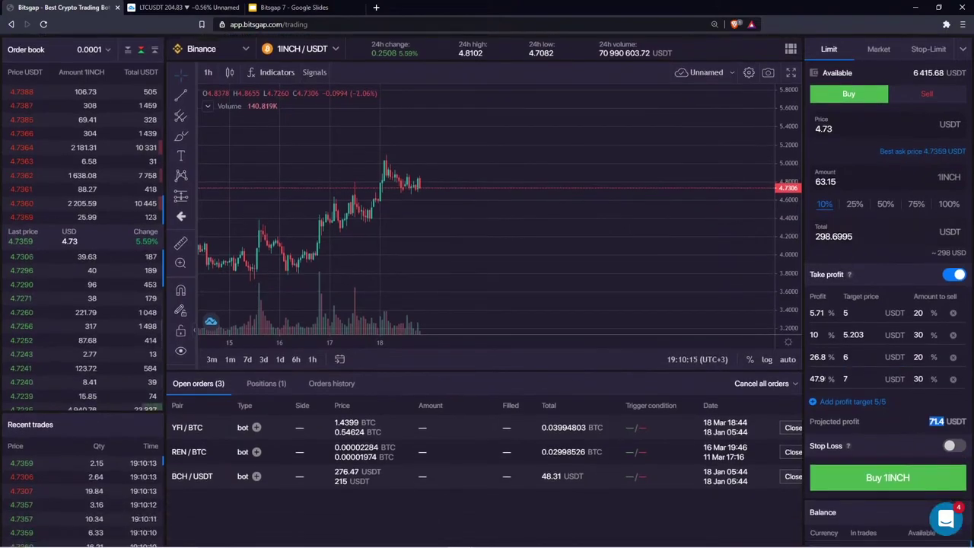
left_click(950, 446)
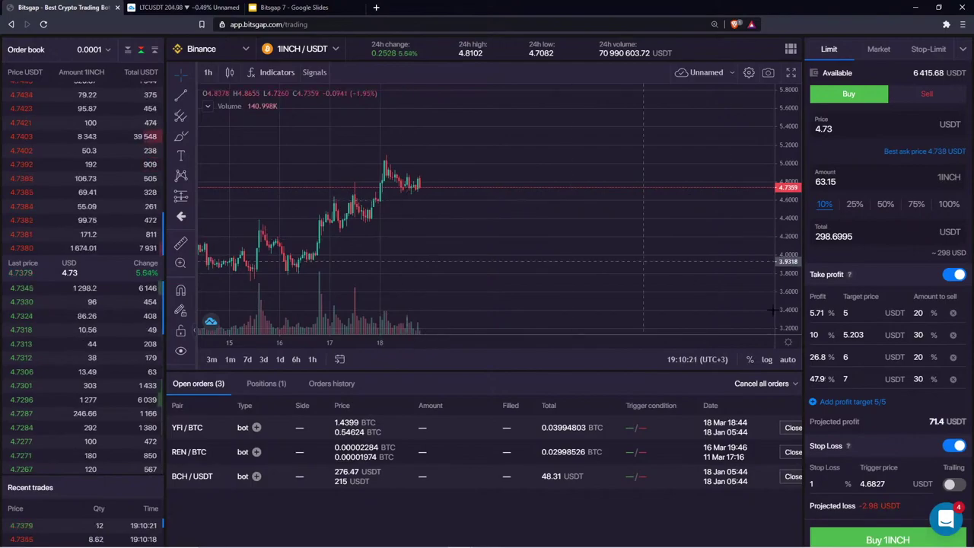
left_click_drag(885, 483, 866, 483)
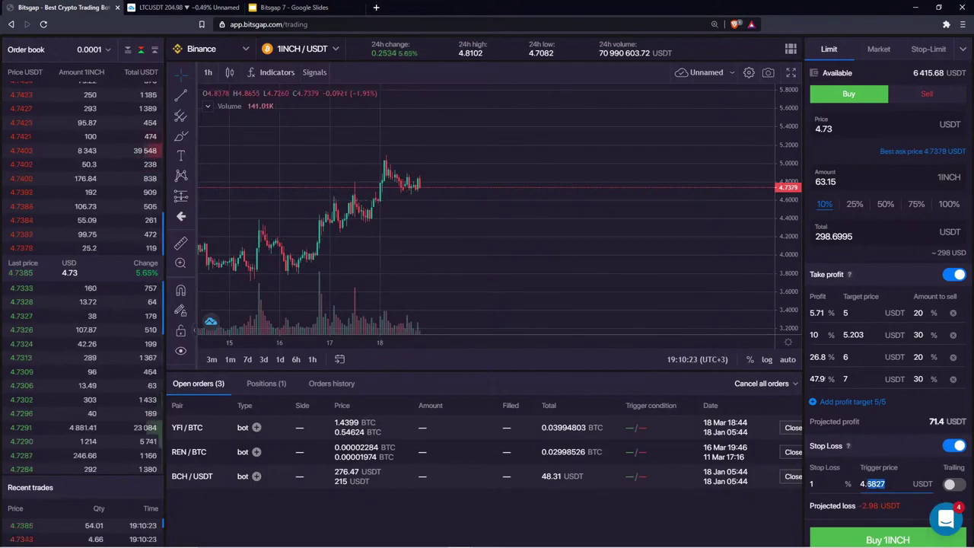
type("4")
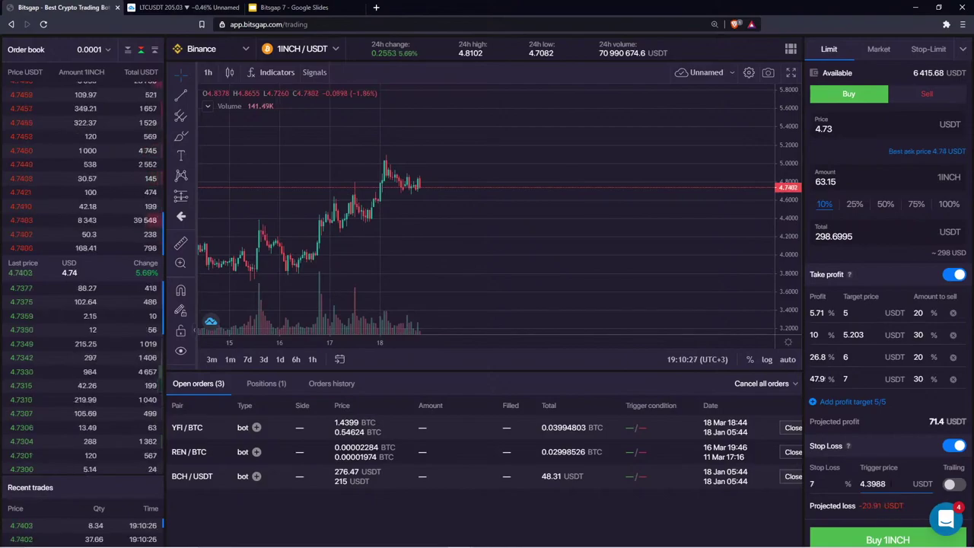
left_click_drag(886, 484, 855, 484)
double_click(817, 484)
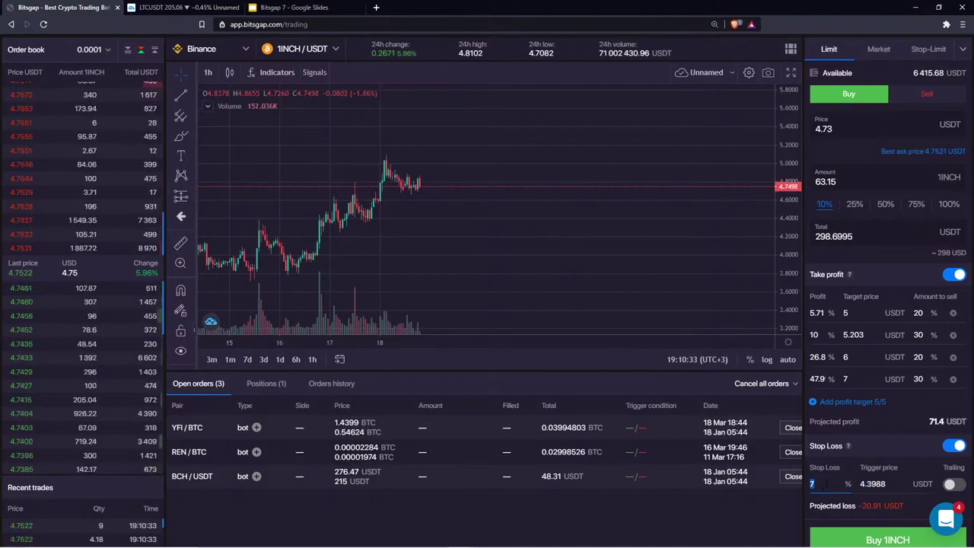
- Compare the order's projected loss with its projected profit
scroll(874, 457, "down", 1)
left_click_drag(863, 455, 881, 455)
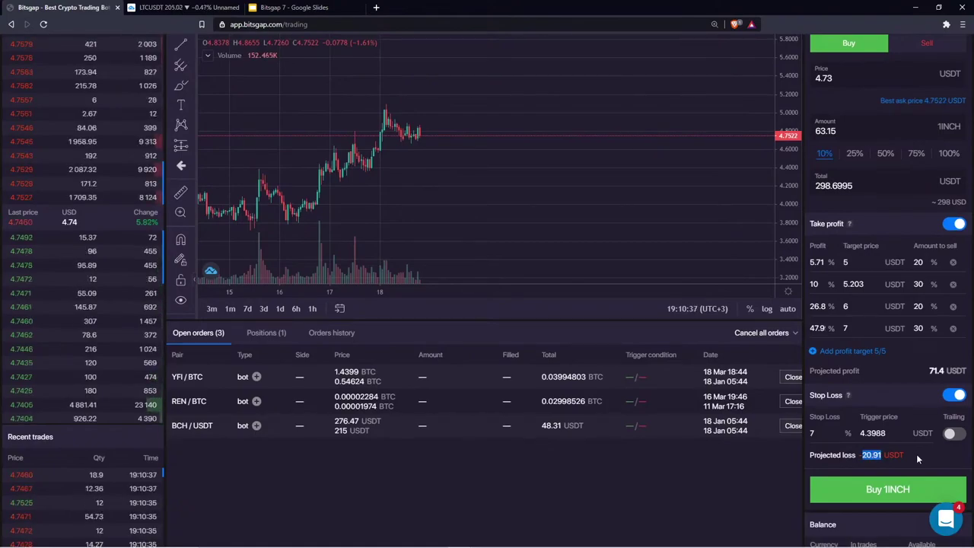
scroll(916, 454, "up", 1)
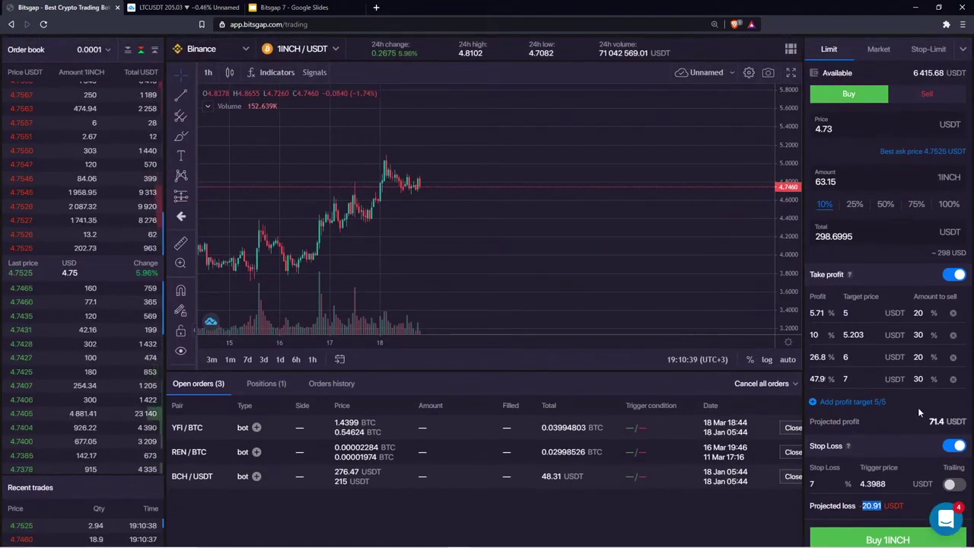
left_click_drag(908, 513, 862, 505)
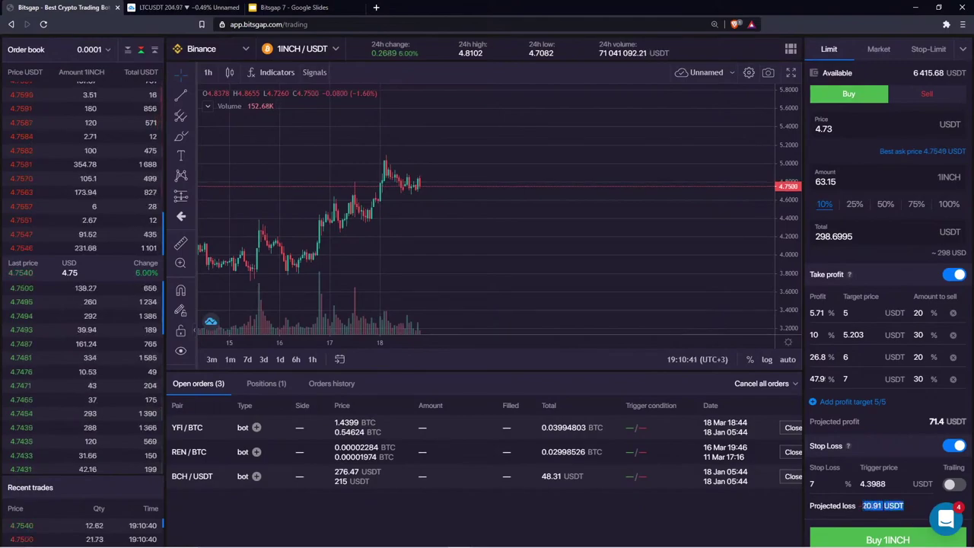
left_click(905, 505)
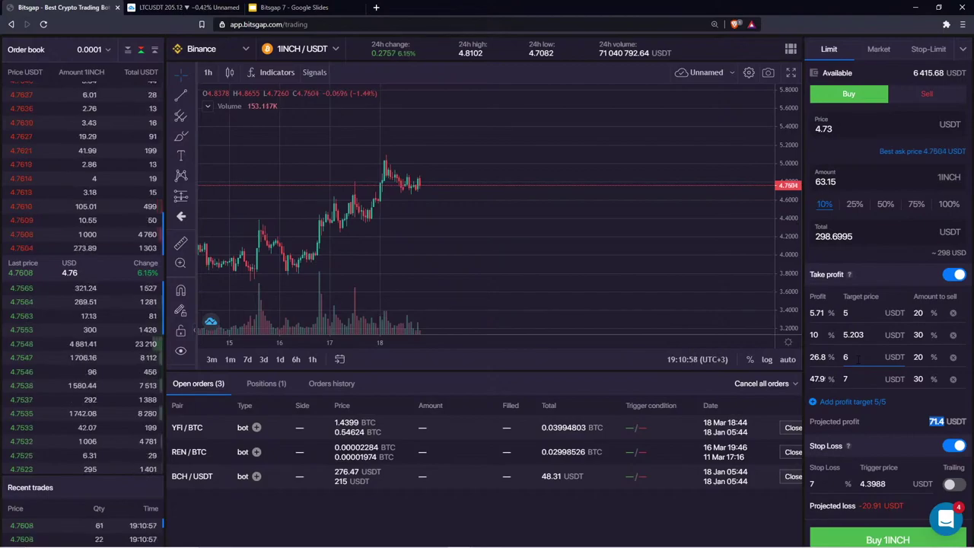
left_click(929, 420)
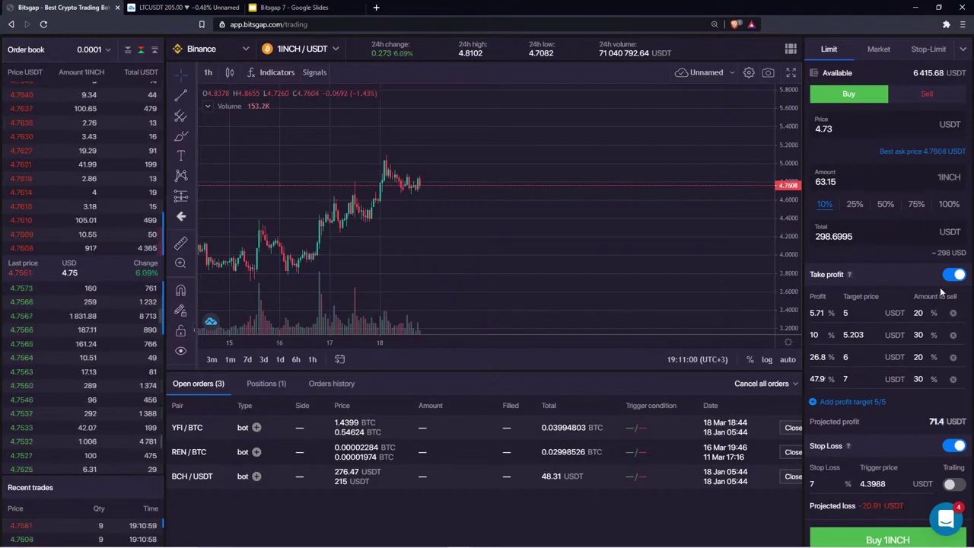
double_click(929, 420)
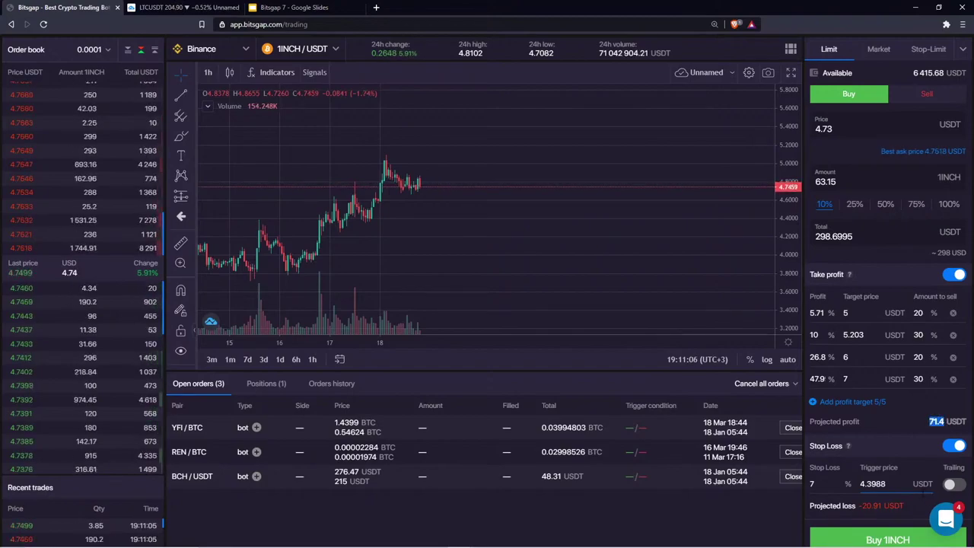
left_click(927, 427)
left_click_drag(927, 424, 945, 427)
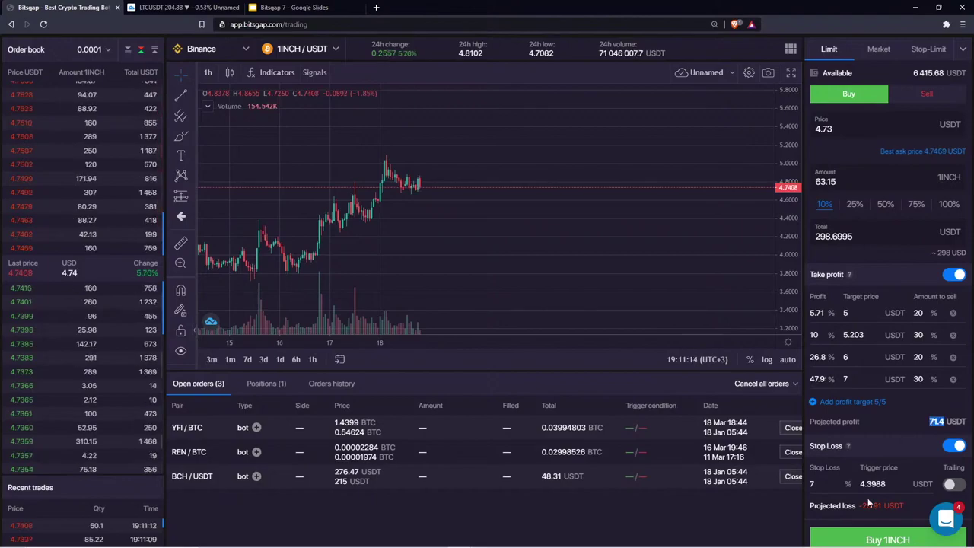
left_click(911, 510)
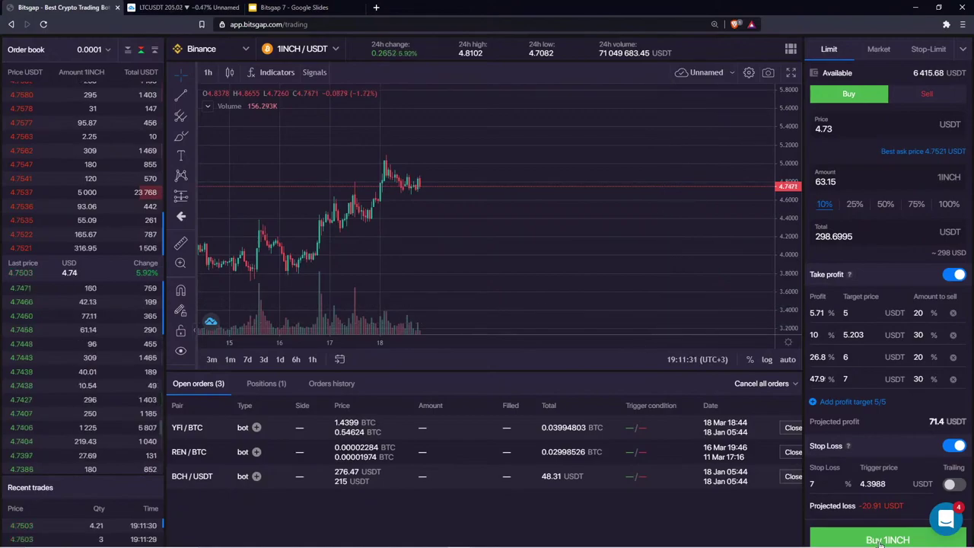
- Set the limit price to 4.70 USDT and place the 1INCH buy order
scroll(885, 493, "down", 1)
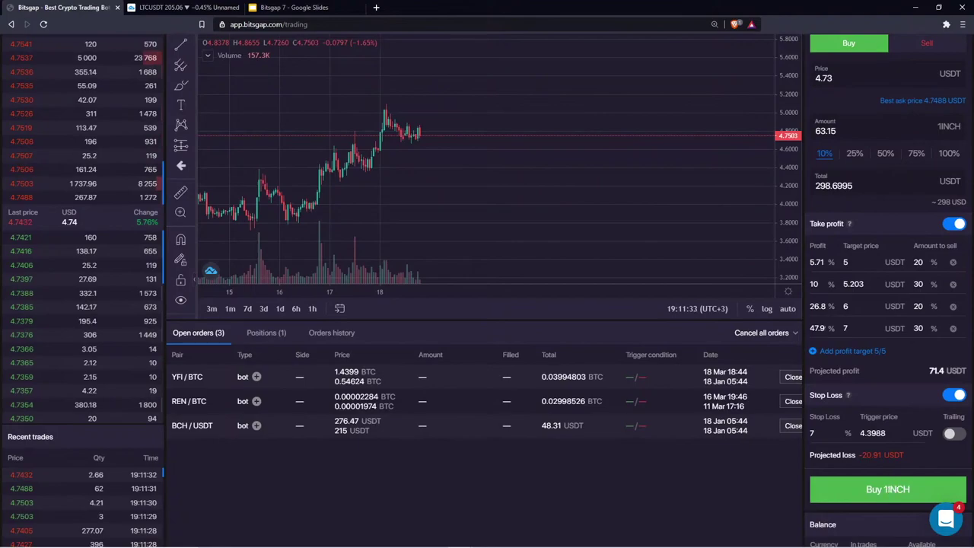
scroll(893, 407, "up", 2)
scroll(893, 407, "down", 2)
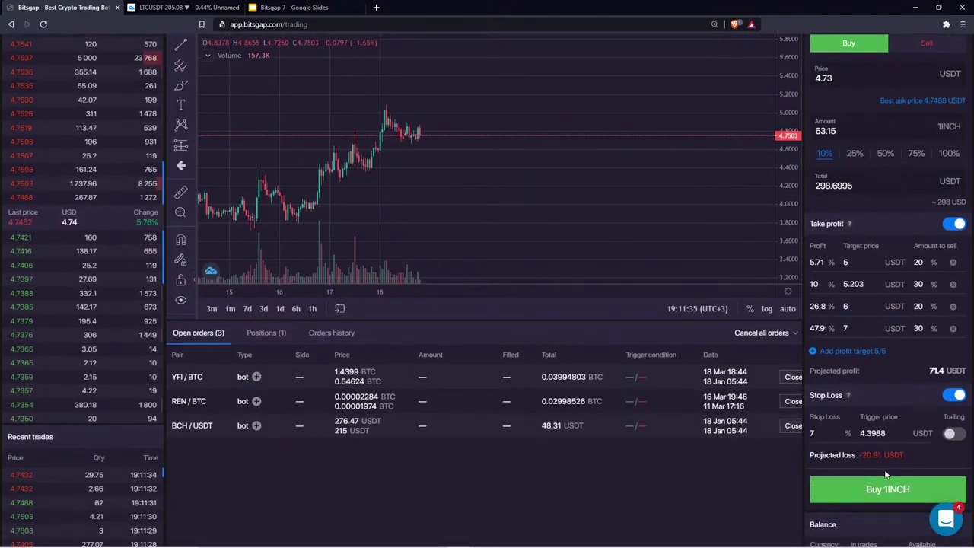
double_click(823, 78)
type("4.70")
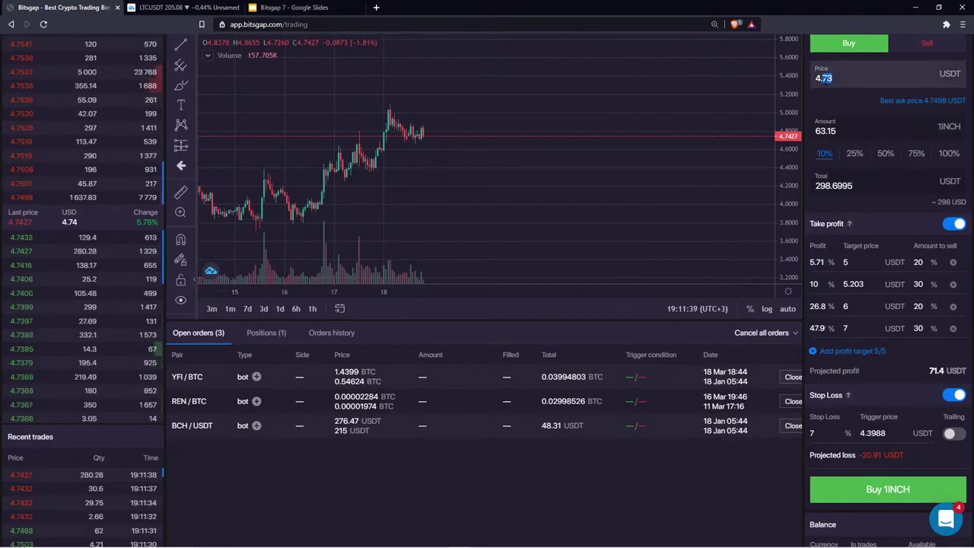
left_click(911, 488)
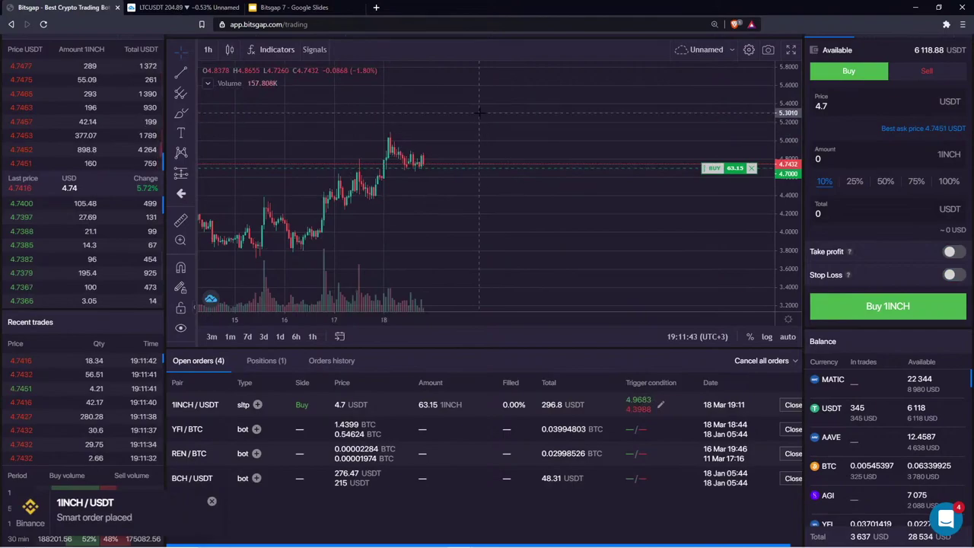
- Examine the placed 1INCH/USDT buy order on the chart and expand its entry in the open orders
left_click_drag(792, 239, 783, 102)
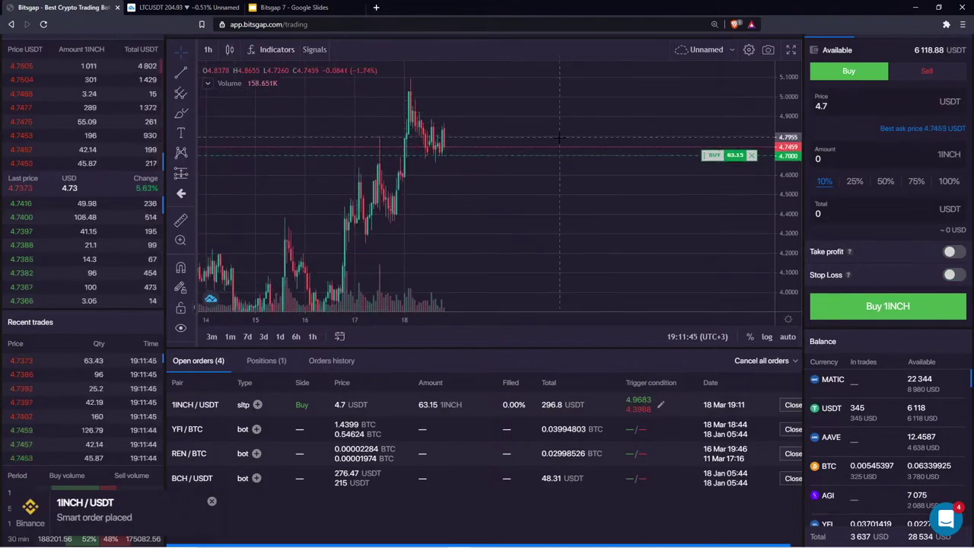
scroll(558, 137, "up", 4)
left_click_drag(603, 224, 622, 238)
left_click_drag(781, 245, 781, 129)
left_click_drag(526, 180, 576, 228)
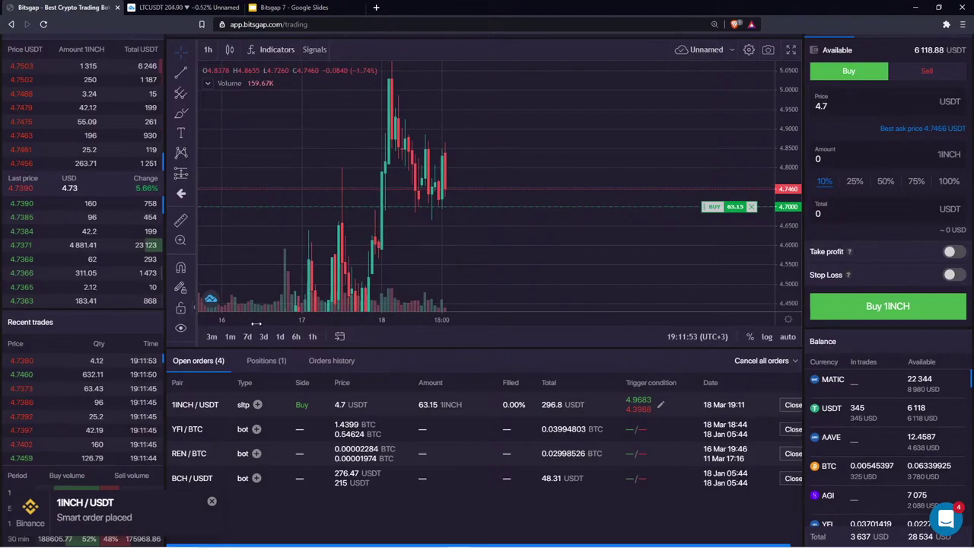
left_click_drag(792, 120, 792, 243)
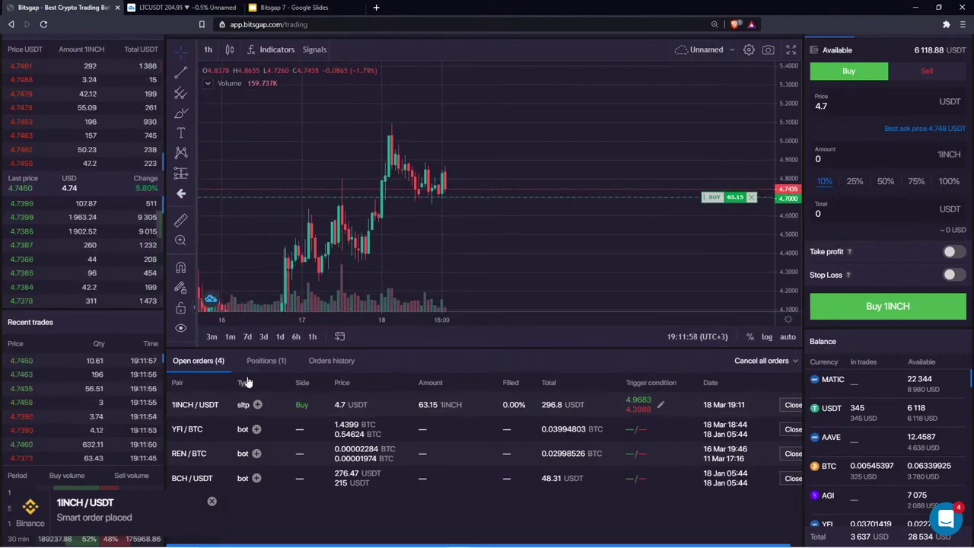
left_click(259, 406)
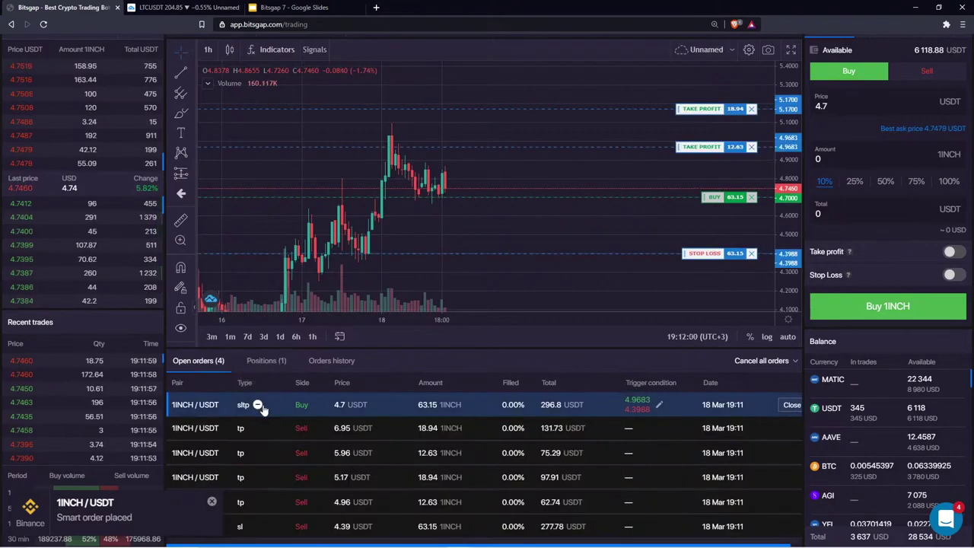
scroll(270, 439, "down", 1)
scroll(274, 440, "up", 1)
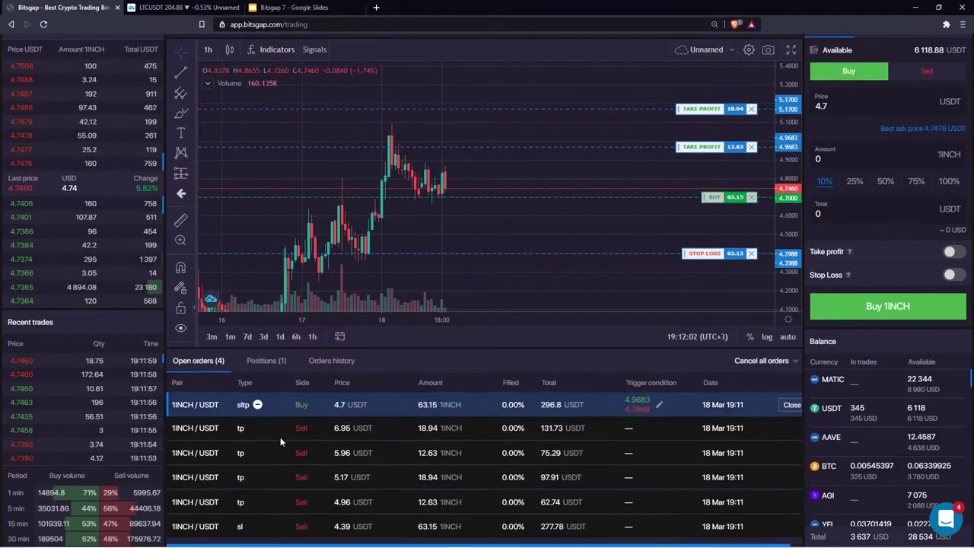
- Review the prices and amounts of the smart order's take-profit and stop-loss orders, and collapse its entry
double_click(426, 428)
left_click_drag(334, 427, 350, 427)
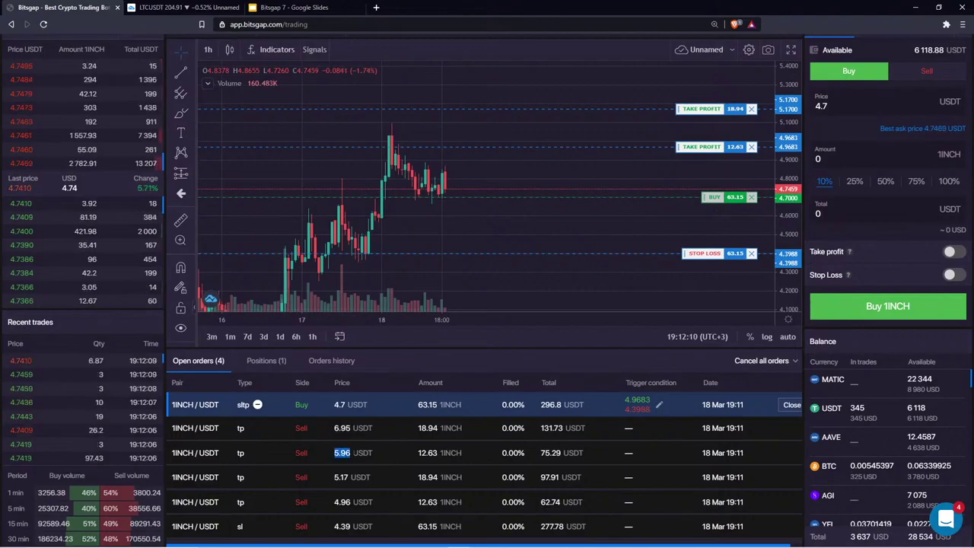
scroll(380, 461, "down", 2)
scroll(331, 432, "up", 2)
mouse_move(245, 430)
left_mouse_down()
mouse_move(235, 428)
mouse_move(249, 434)
left_mouse_up()
left_click(264, 433)
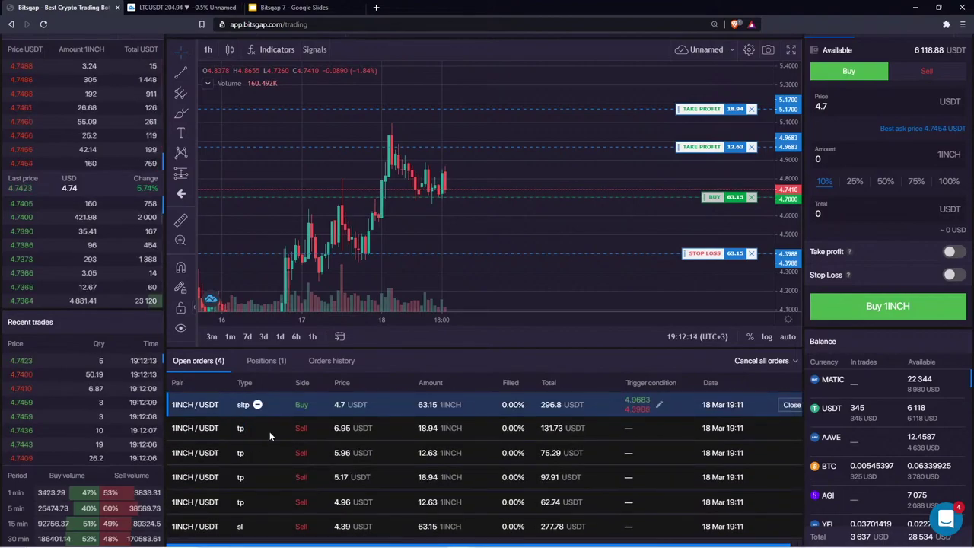
scroll(269, 452, "down", 2)
double_click(244, 476)
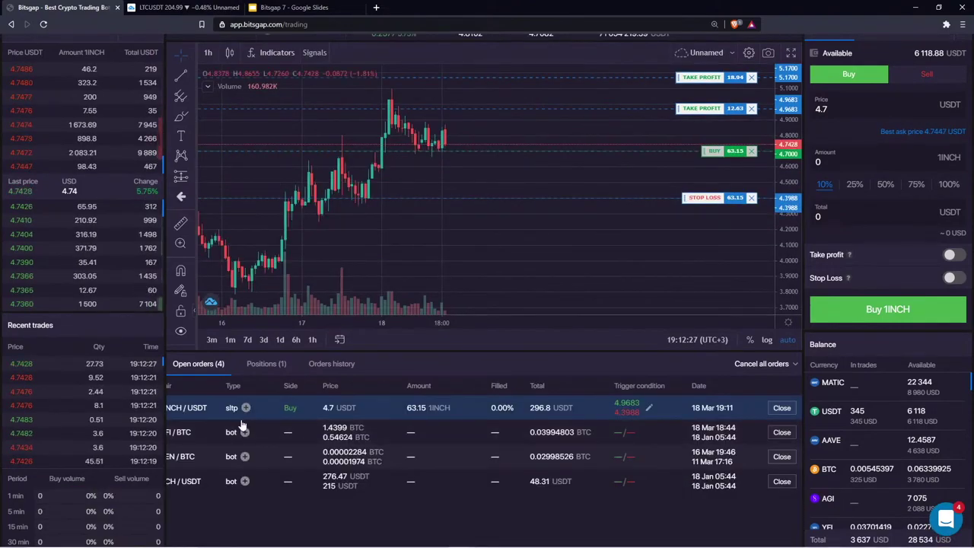
scroll(264, 432, "left", 2)
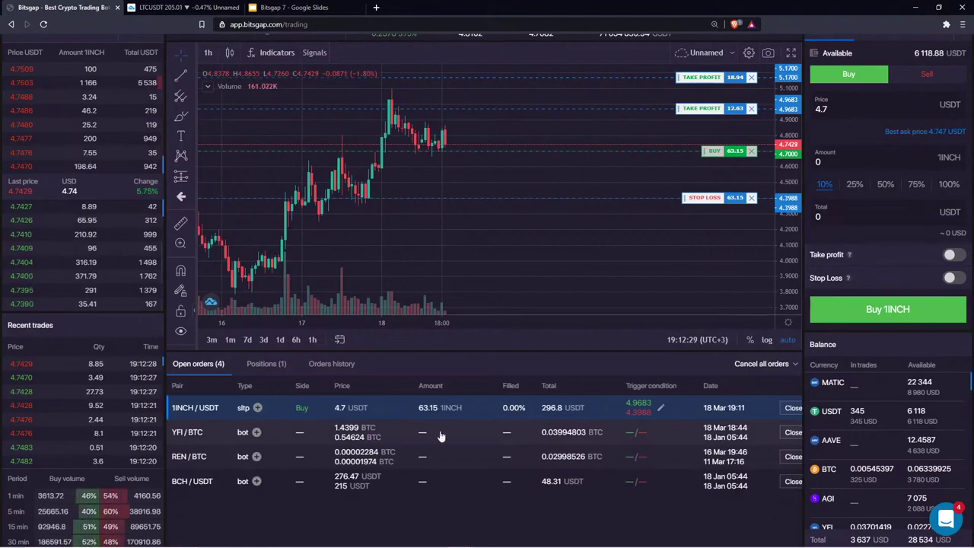
- Open the 1INCH/USDT order's details to review its take-profit and stop-loss settings, and save them as they are
left_click(661, 410)
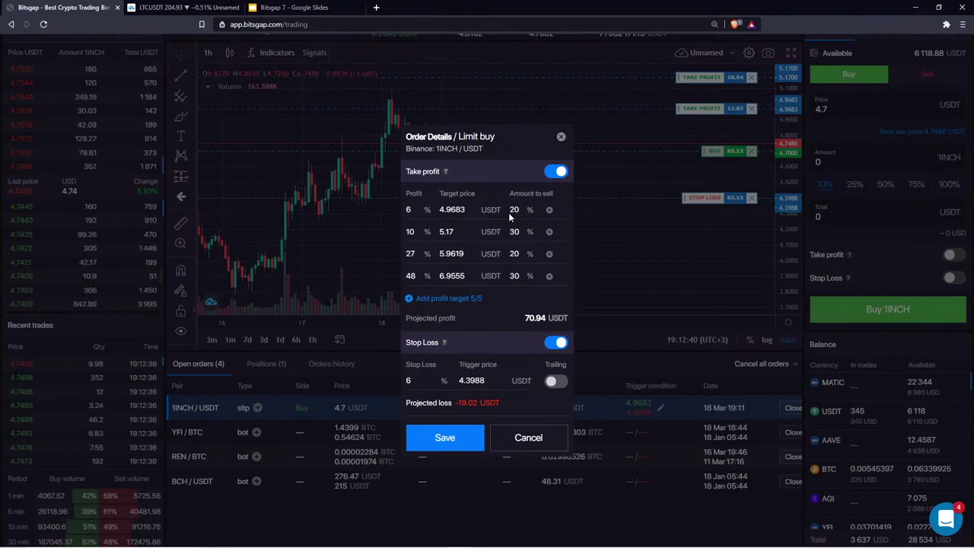
left_click(462, 440)
left_click_drag(782, 215, 782, 260)
left_click_drag(683, 256, 676, 282)
left_click_drag(785, 275, 785, 209)
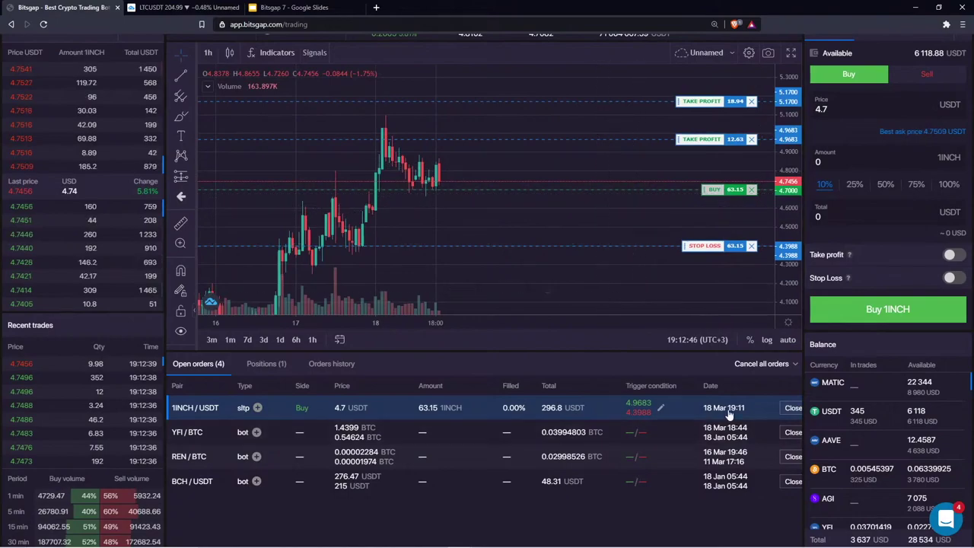
left_click(661, 408)
left_click(456, 437)
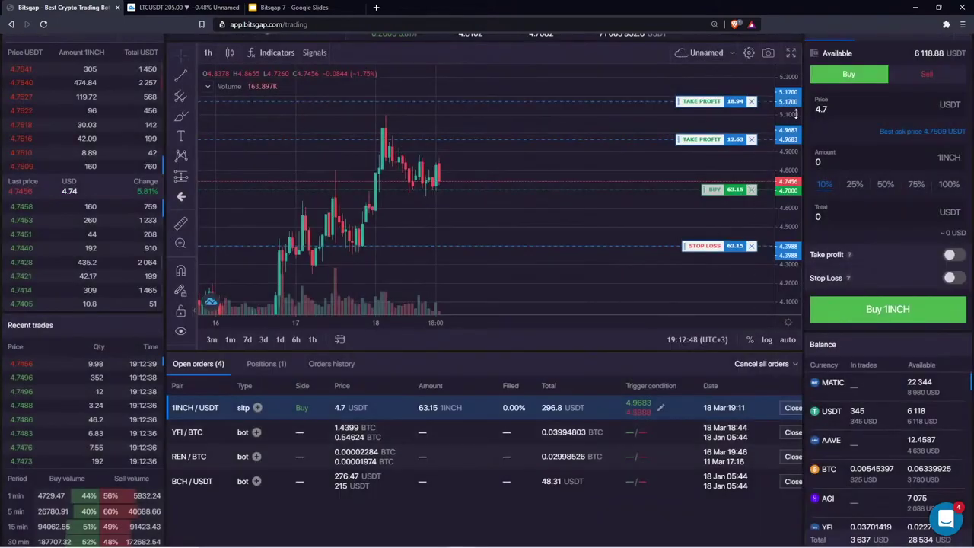
- Move the 1INCH/USDT take-profit order at 5.9619 down to 5.8922 USDT on the chart and apply the new price
left_click_drag(791, 256, 792, 102)
left_click_drag(528, 192, 583, 155)
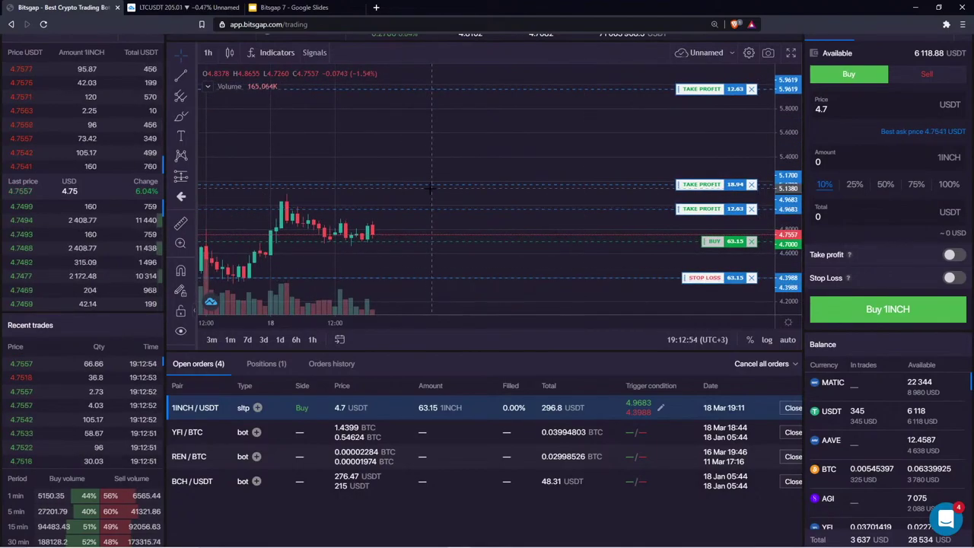
left_click_drag(445, 157, 450, 226)
left_click_drag(495, 116, 490, 192)
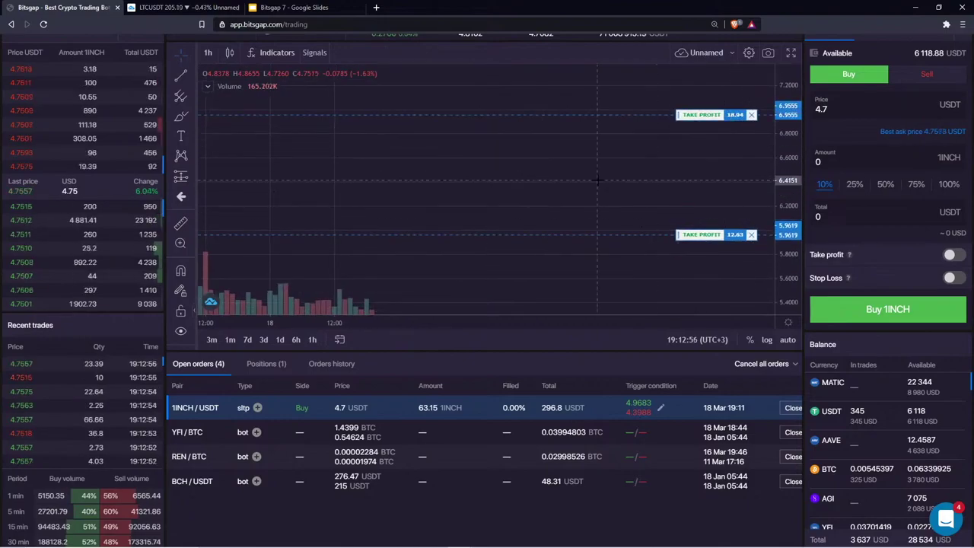
left_click_drag(600, 180, 586, 116)
left_click_drag(585, 210, 585, 197)
left_click_drag(711, 159, 711, 167)
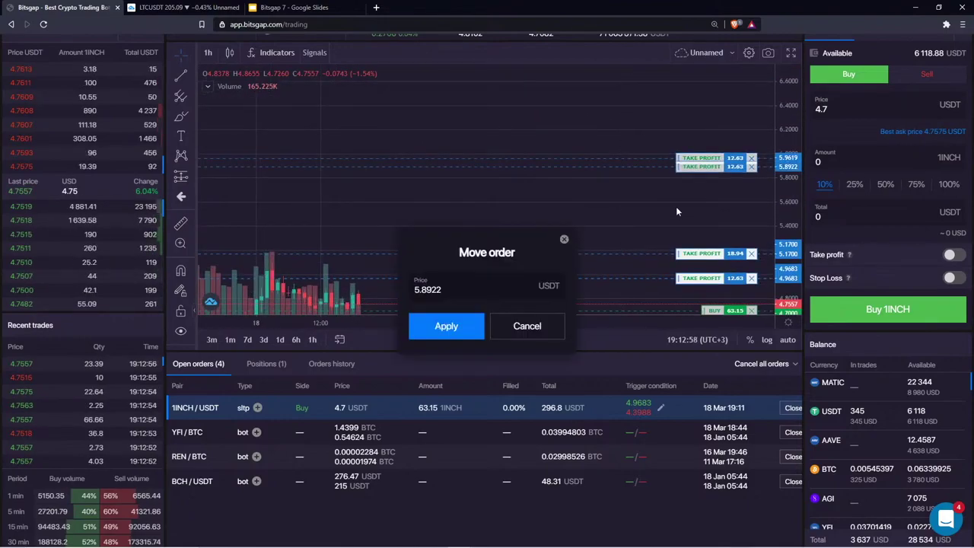
left_click(456, 325)
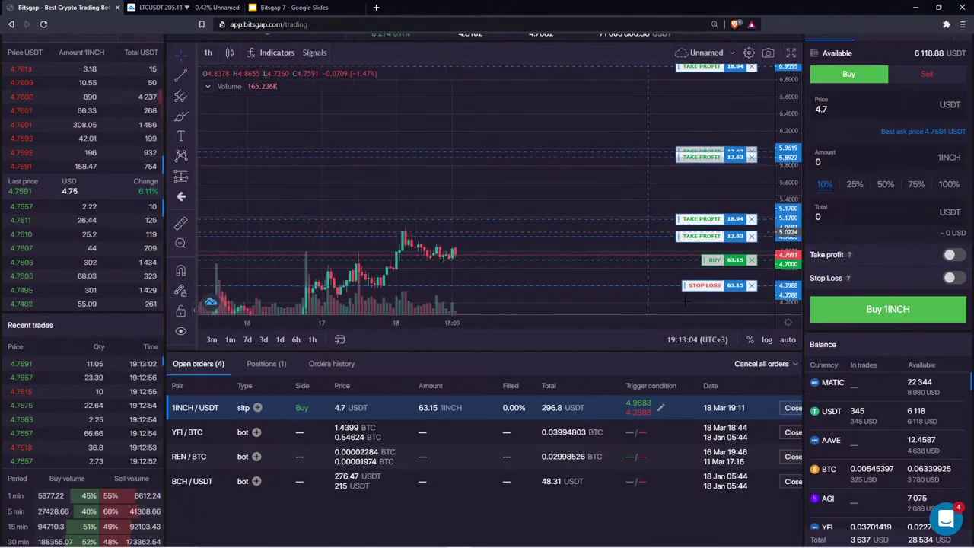
- Open the 1INCH/USDT order's details to check the third and fourth take-profit target prices, and save them
left_click(660, 408)
left_click(475, 239)
left_click(464, 254)
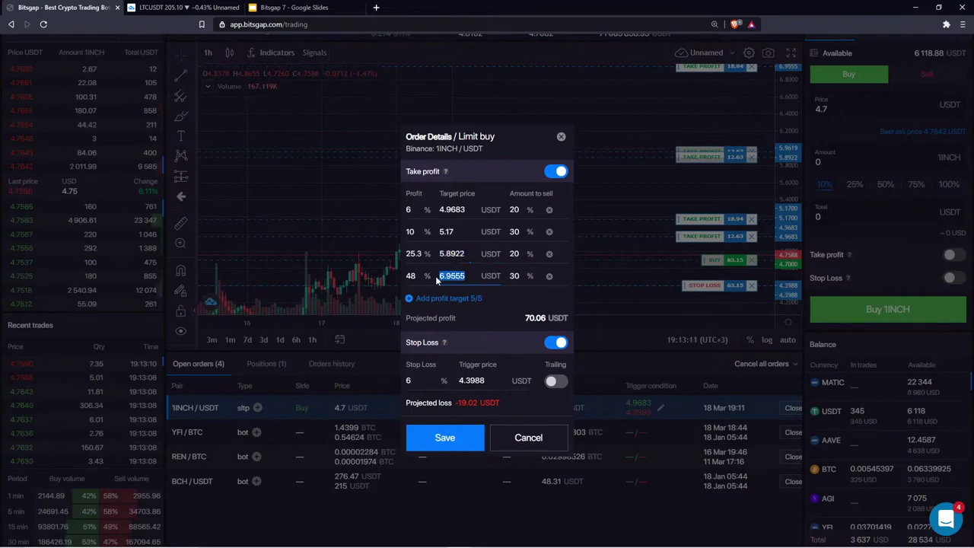
left_click(455, 442)
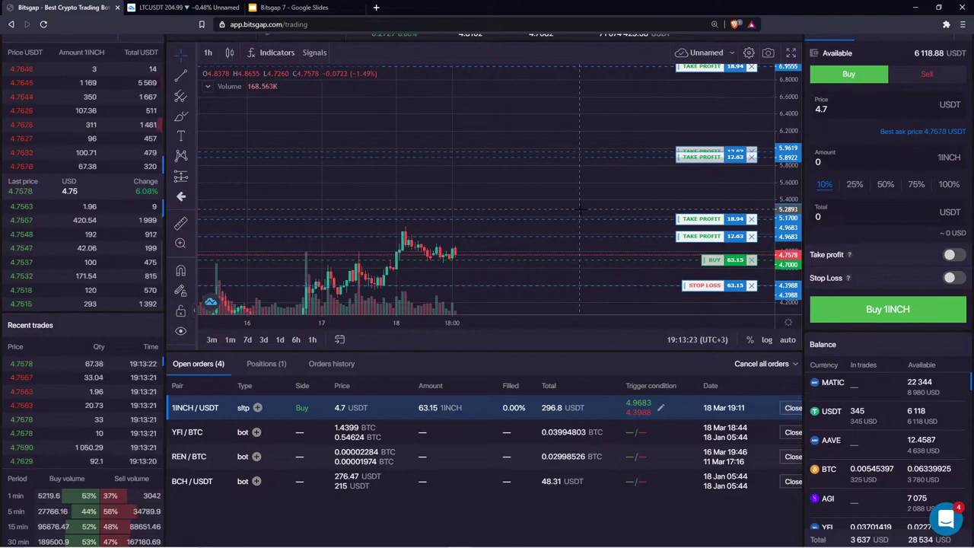
- Look at the demo account's positions and return to the list of open orders
scroll(591, 191, "down", 2)
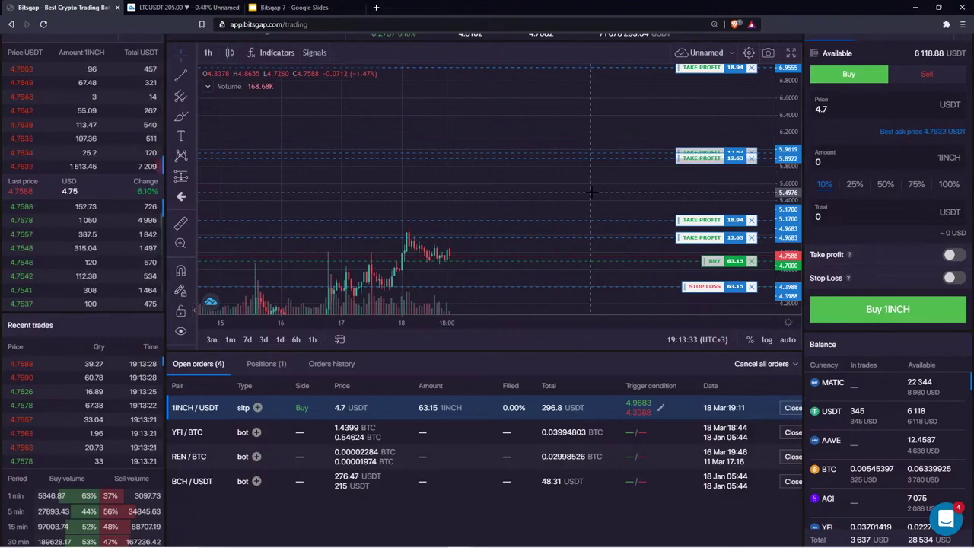
left_click(274, 365)
left_click(217, 369)
- Turn off demo mode and switch the exchange to Binance Futures in live mode
scroll(217, 369, "up", 2)
left_click(201, 100)
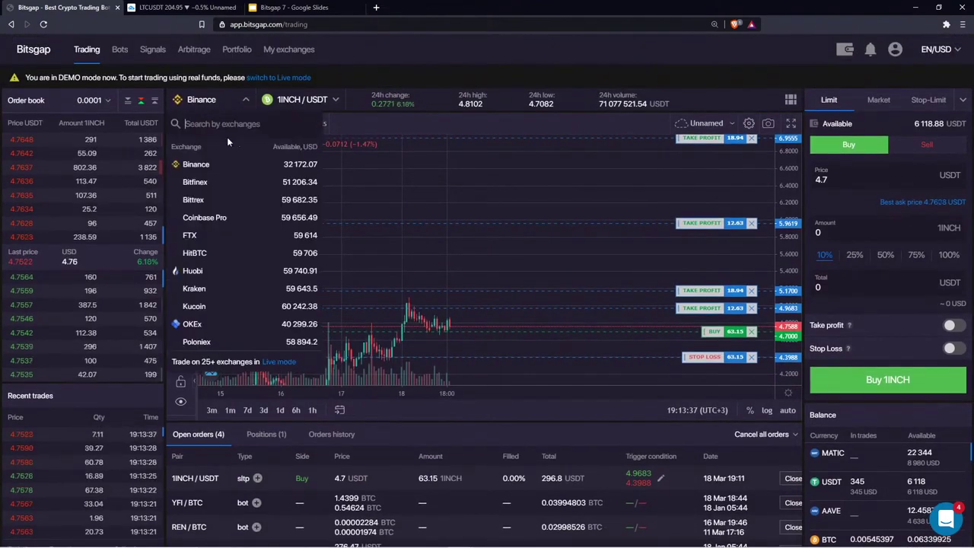
left_click(896, 50)
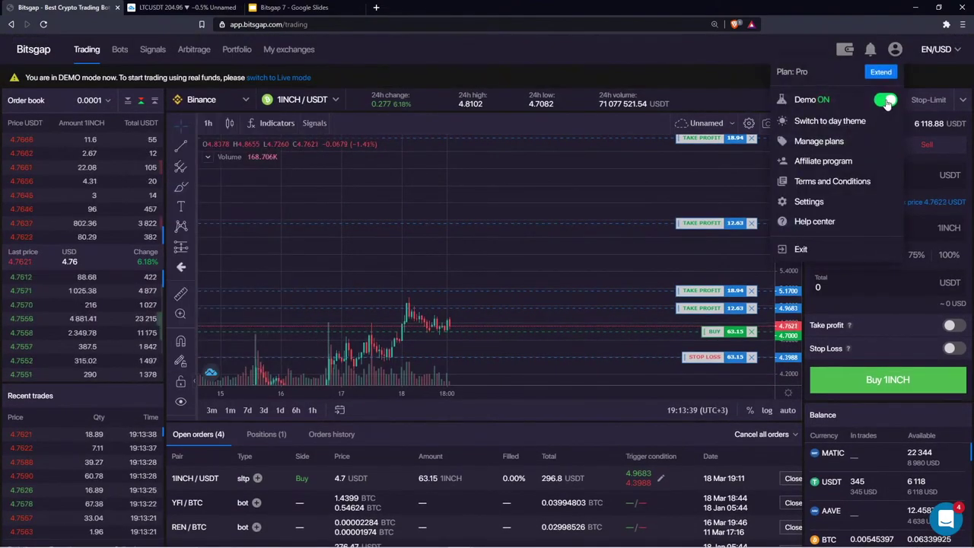
left_click(886, 102)
left_click(202, 78)
left_click(210, 184)
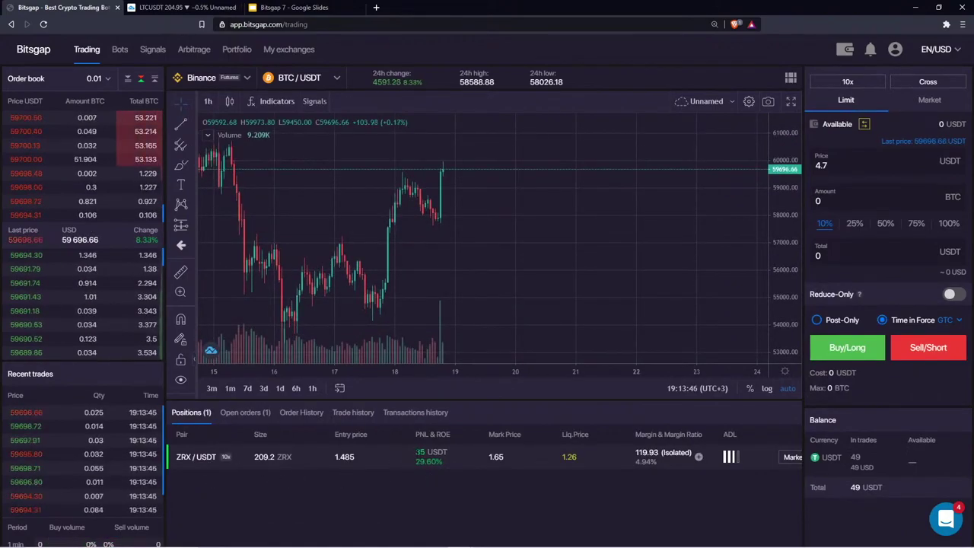
- Examine the open ZRX/USDT futures position, including its profit, prices, margin and closing options
double_click(420, 452)
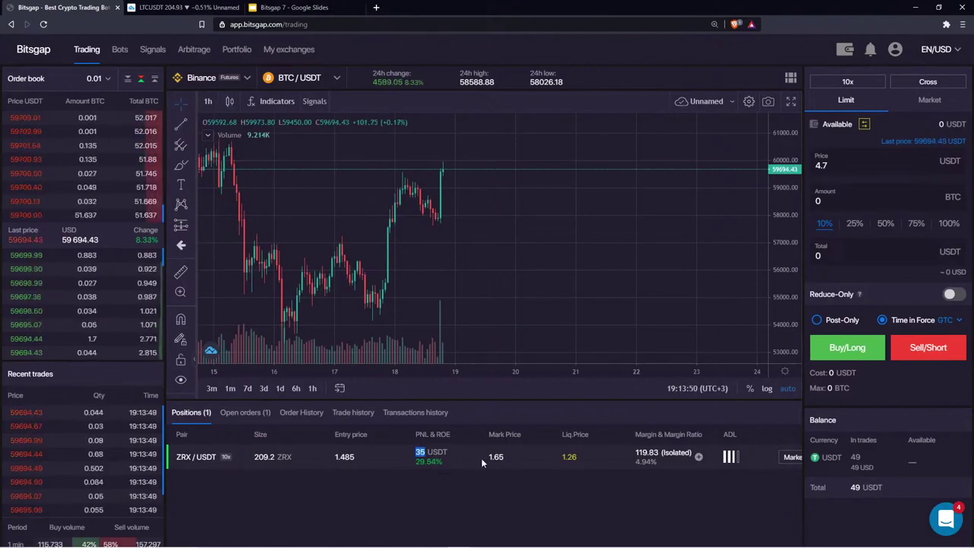
left_click(484, 486)
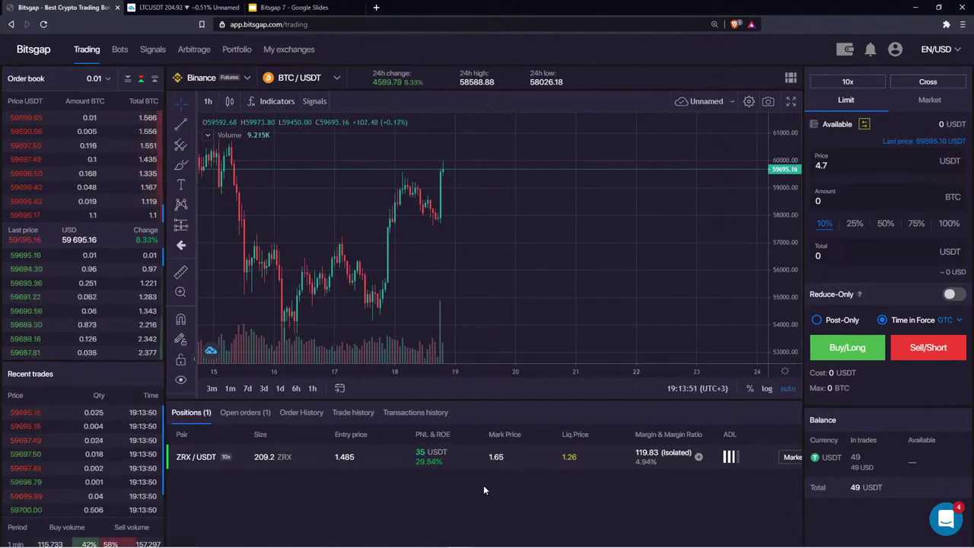
double_click(419, 452)
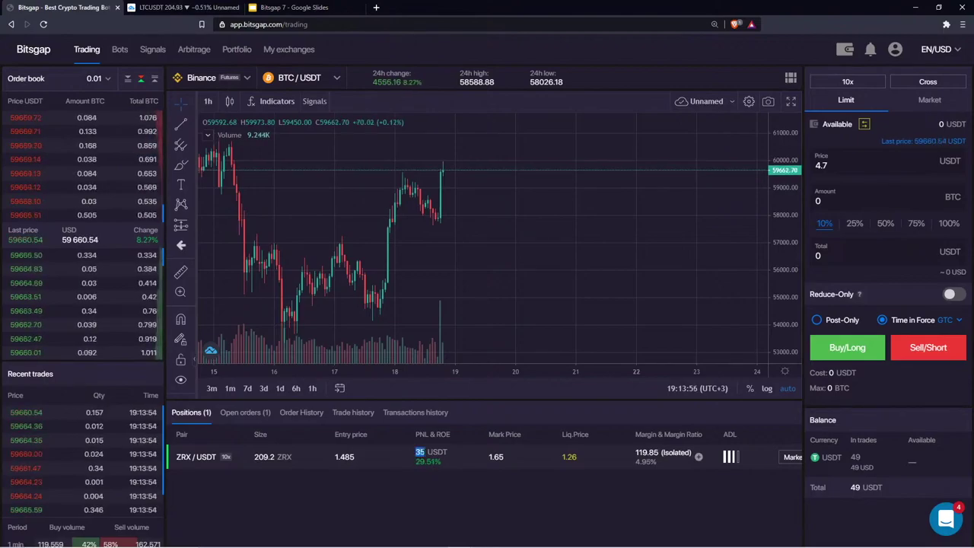
left_click(414, 454)
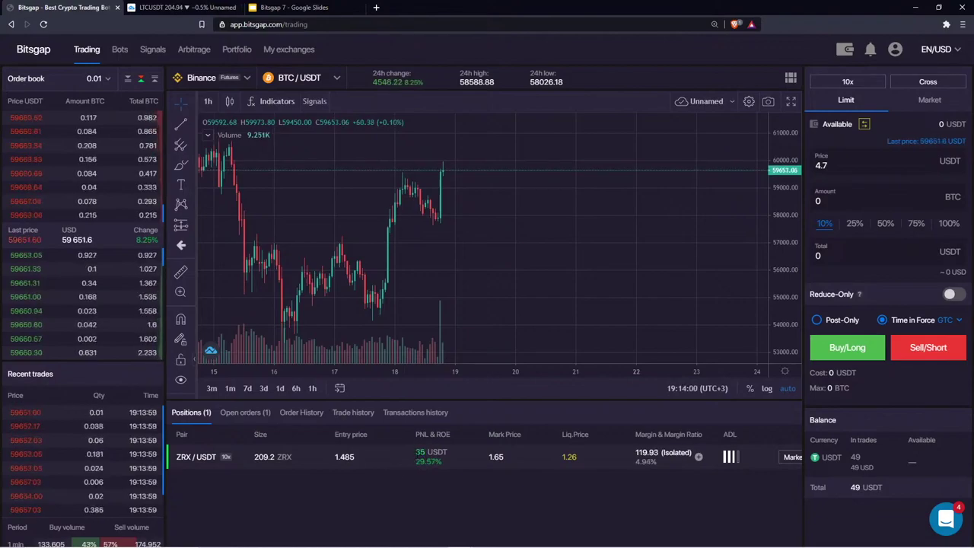
double_click(419, 452)
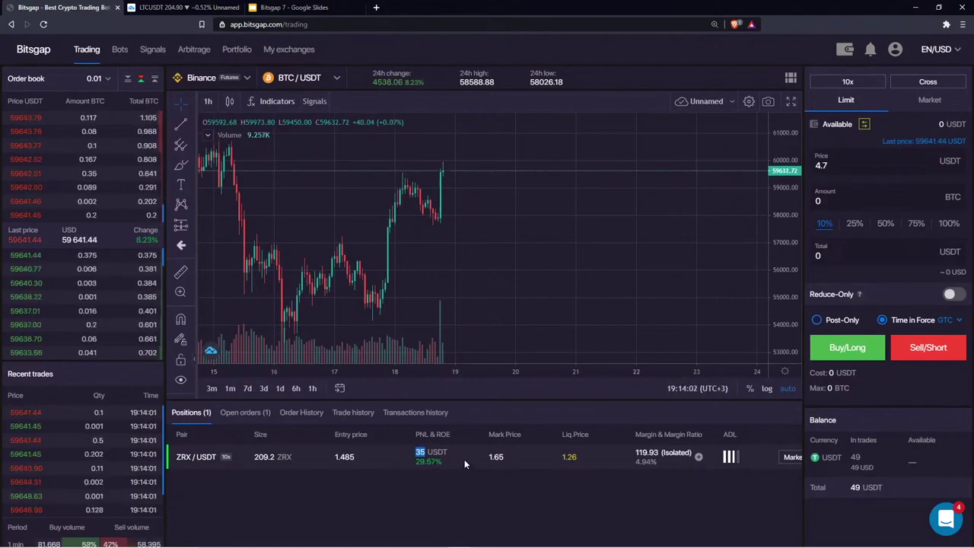
scroll(543, 493, "right", 1)
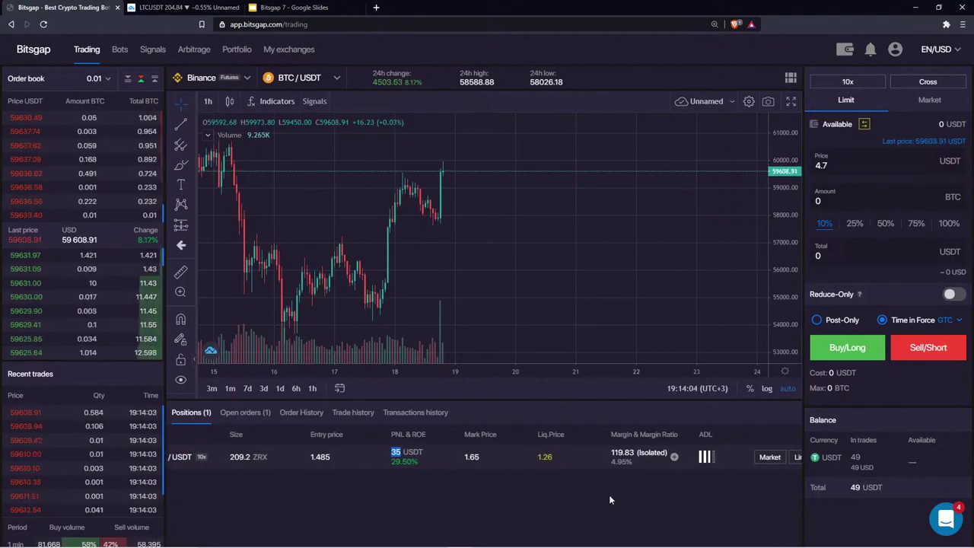
scroll(582, 496, "right", 2)
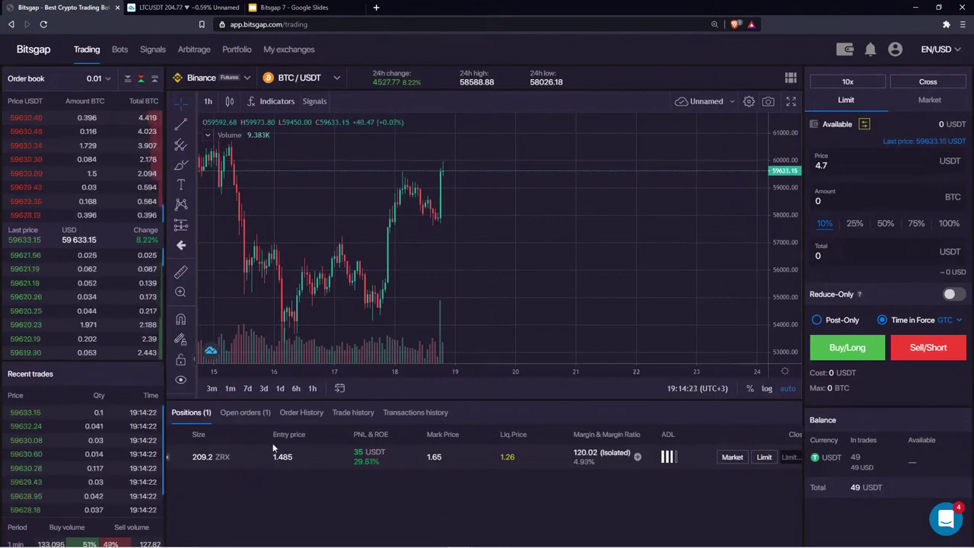
- Switch the account back to demo mode and check the 1INCH/USDT order levels on the chart
left_click(895, 48)
left_click(882, 102)
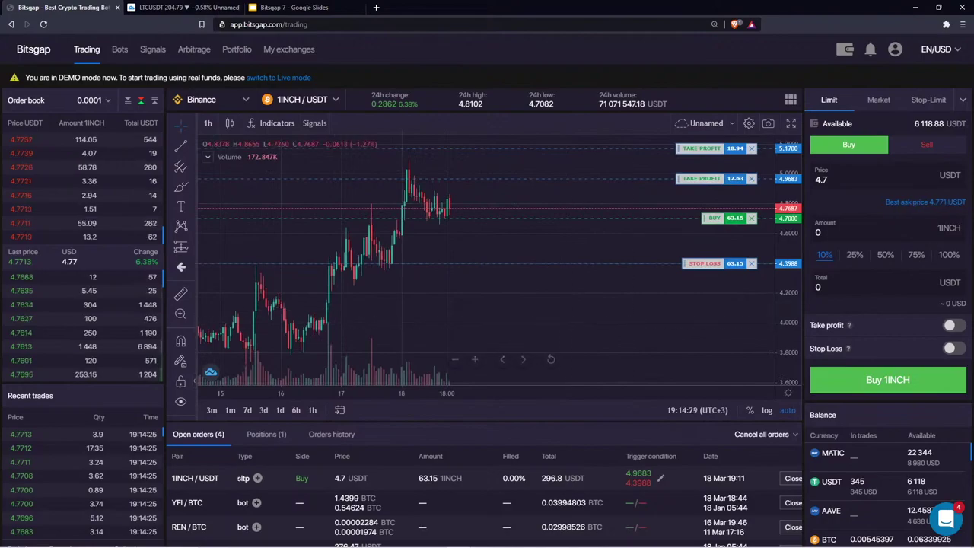
left_click_drag(787, 181, 787, 234)
left_click_drag(606, 168, 577, 192)
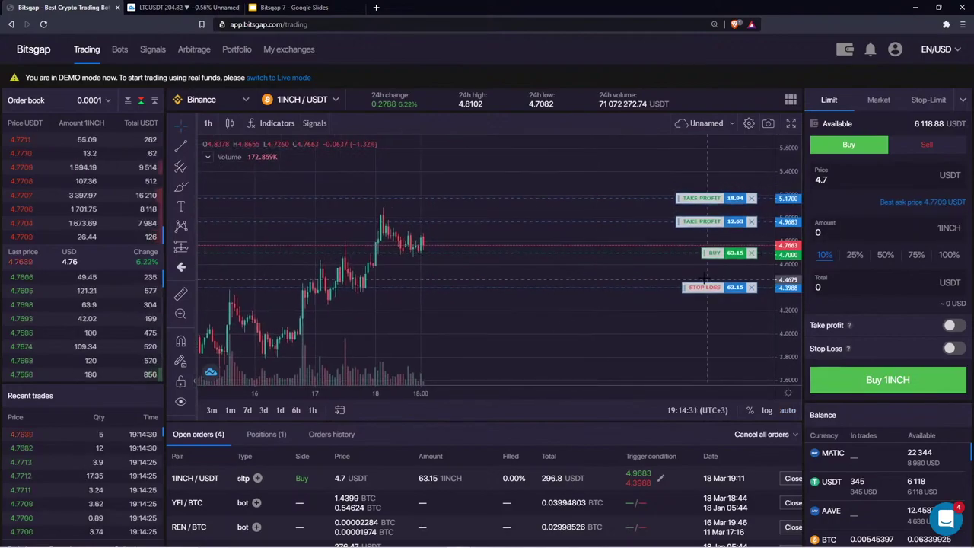
left_click_drag(534, 336, 520, 369)
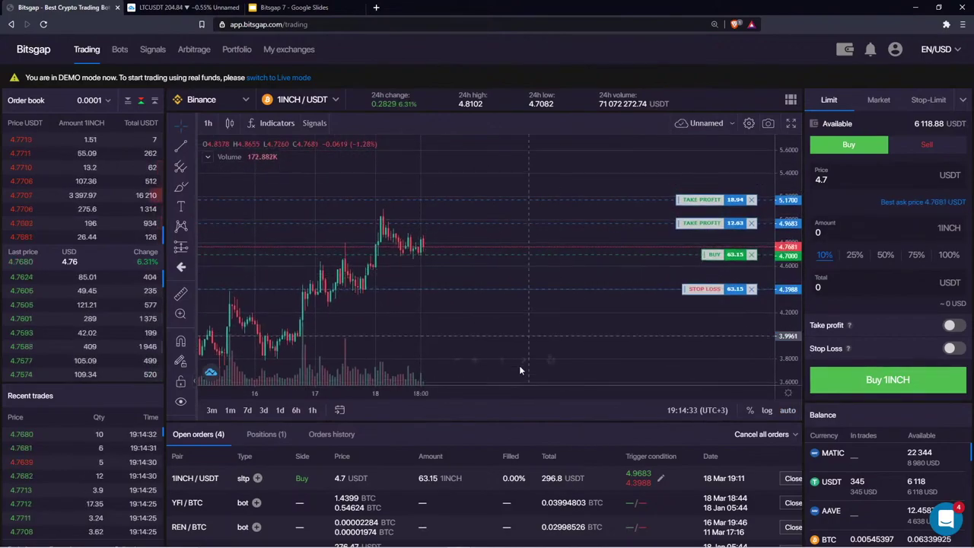
- Sketch a freehand price path rising through the 4.9683 and 5.1700 take-profit levels, and handwrite "20 %" beside each
mouse_move(415, 285)
left_mouse_down()
mouse_move(437, 265)
mouse_move(488, 254)
left_mouse_up()
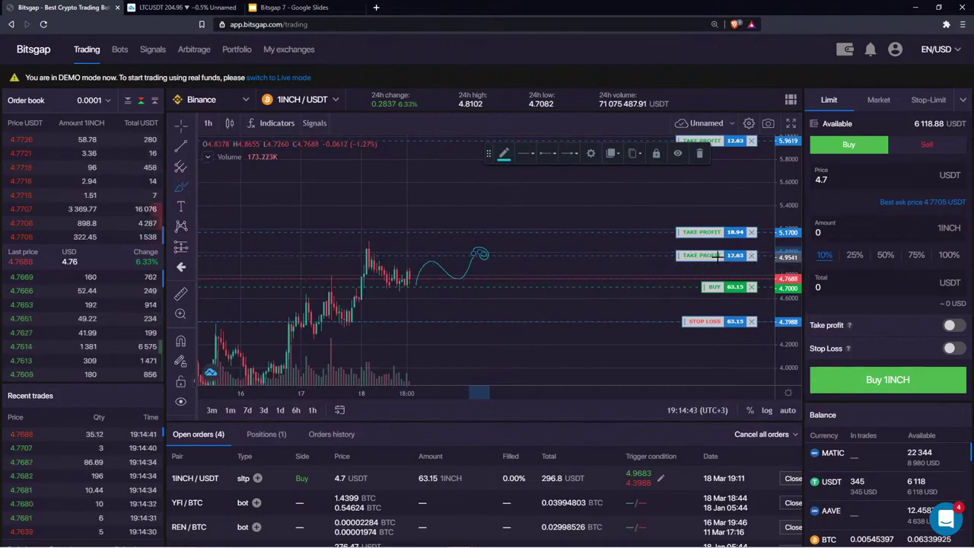
mouse_move(490, 256)
left_mouse_down()
mouse_move(571, 221)
mouse_move(636, 223)
left_mouse_up()
left_click_drag(548, 256, 565, 265)
left_click_drag(570, 253, 573, 252)
mouse_move(606, 245)
left_mouse_down()
mouse_move(598, 283)
mouse_move(598, 263)
mouse_move(610, 262)
left_mouse_up()
left_click_drag(783, 186, 782, 219)
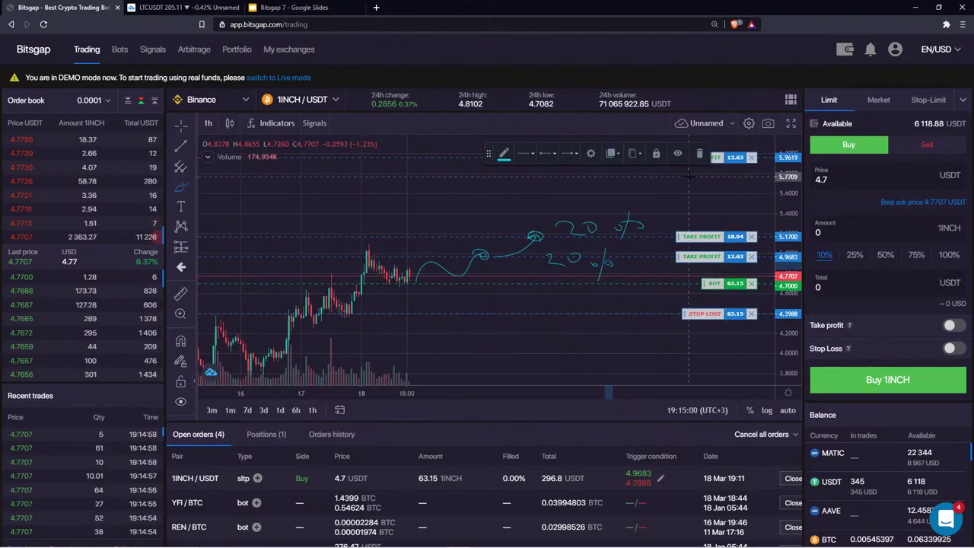
- Turn on take profit and stop loss for a new 1INCH buy order in the order form
left_click(952, 326)
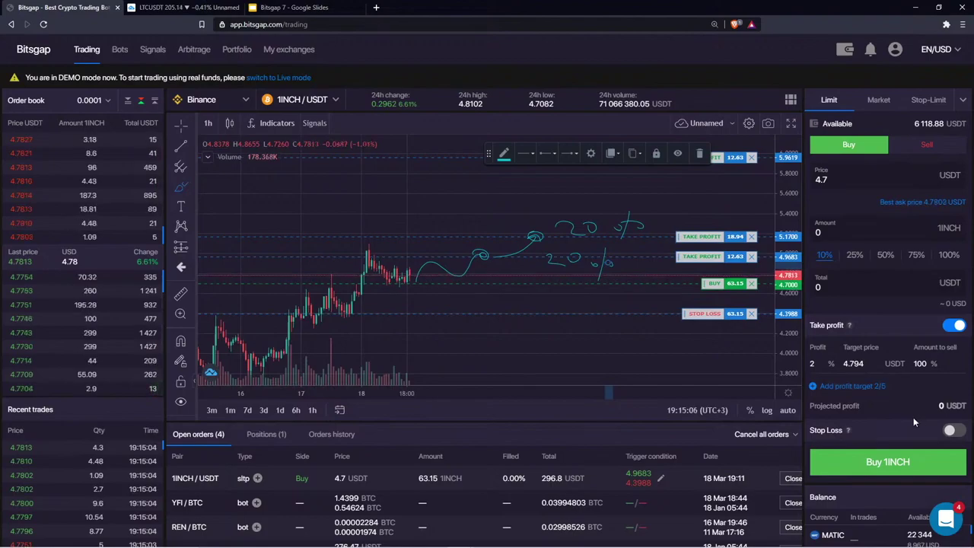
left_click(949, 429)
scroll(949, 430, "down", 1)
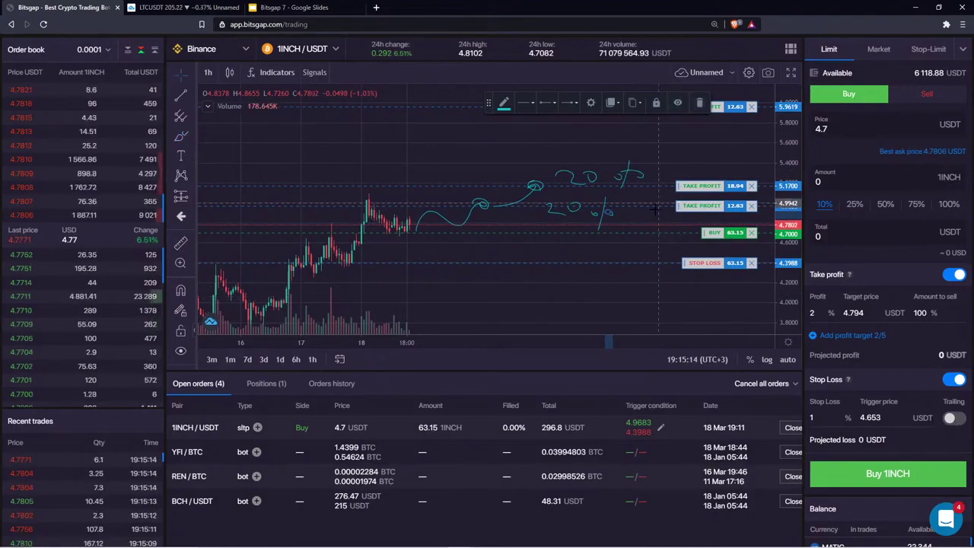
- Remove all the drawings from the 1INCH/USDT chart
key("Escape")
right_click(369, 143)
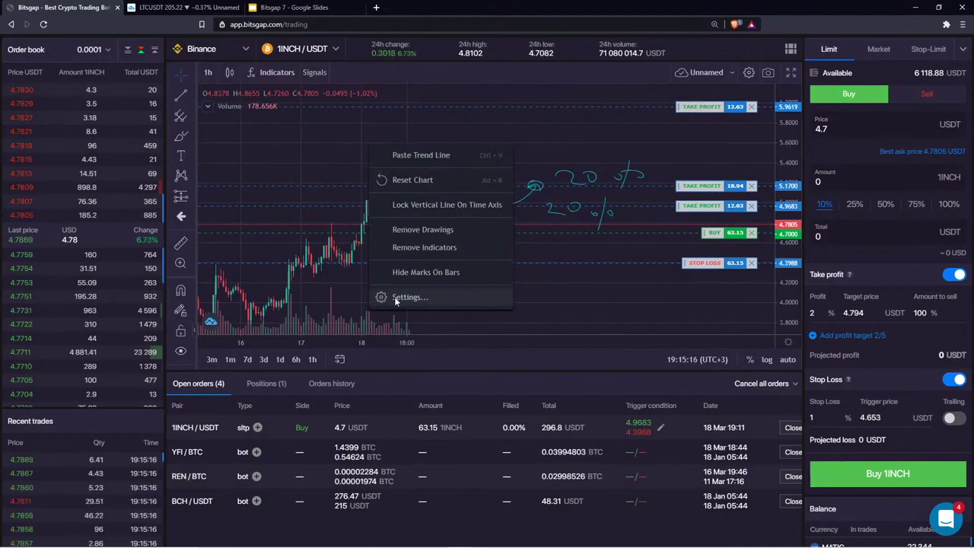
left_click(431, 228)
- Switch the trading pair to AAVE/BUSD and turn on a trailing stop loss for its buy order
left_click_drag(448, 146, 353, 138)
left_click_drag(789, 290, 789, 251)
left_click(335, 49)
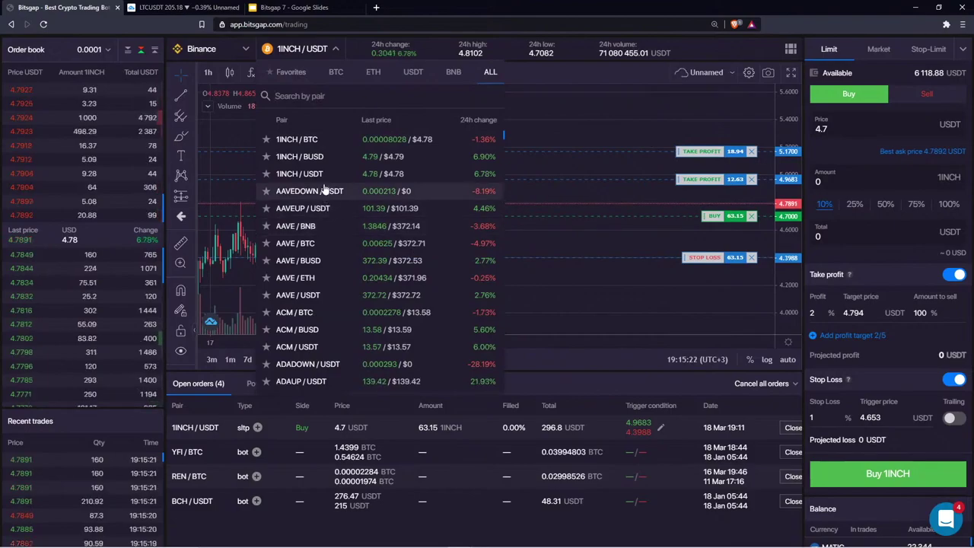
left_click(319, 261)
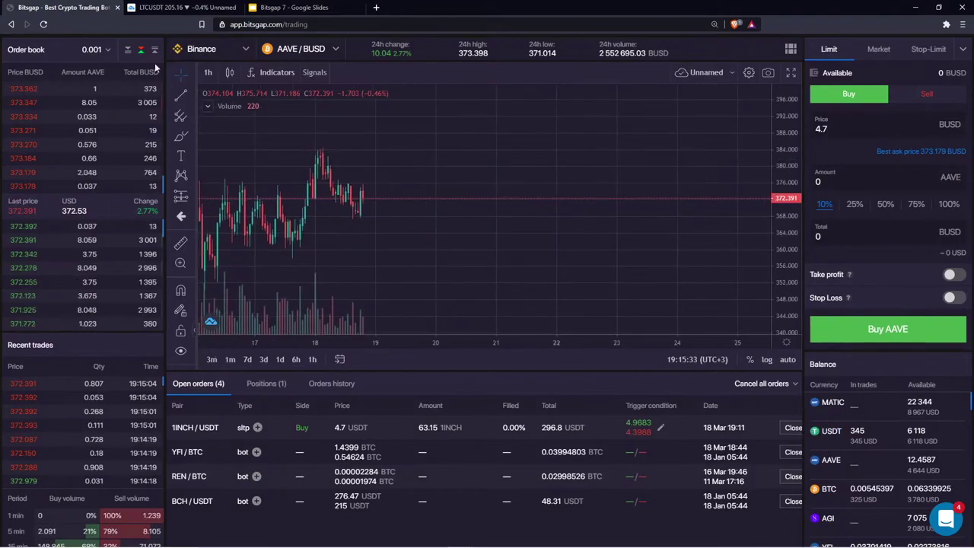
left_click(190, 92)
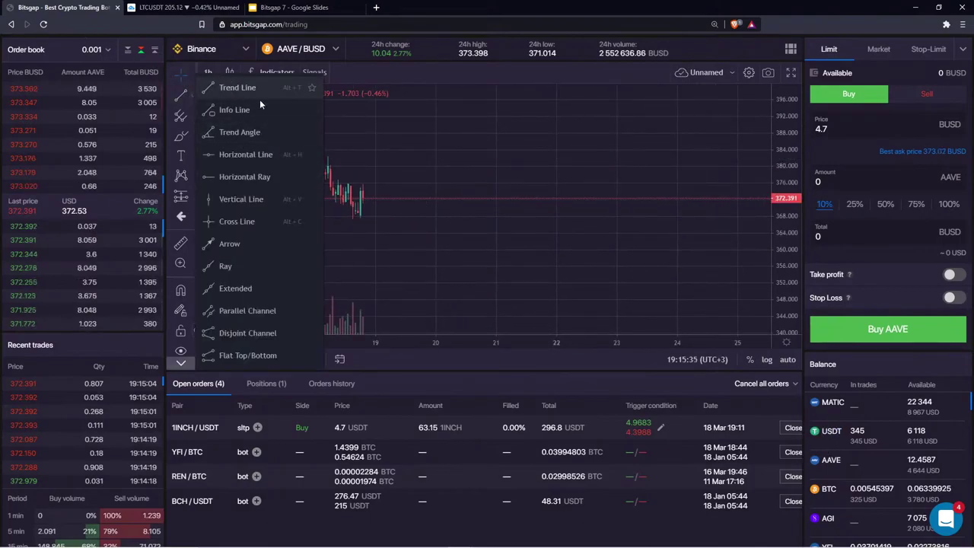
left_click(951, 298)
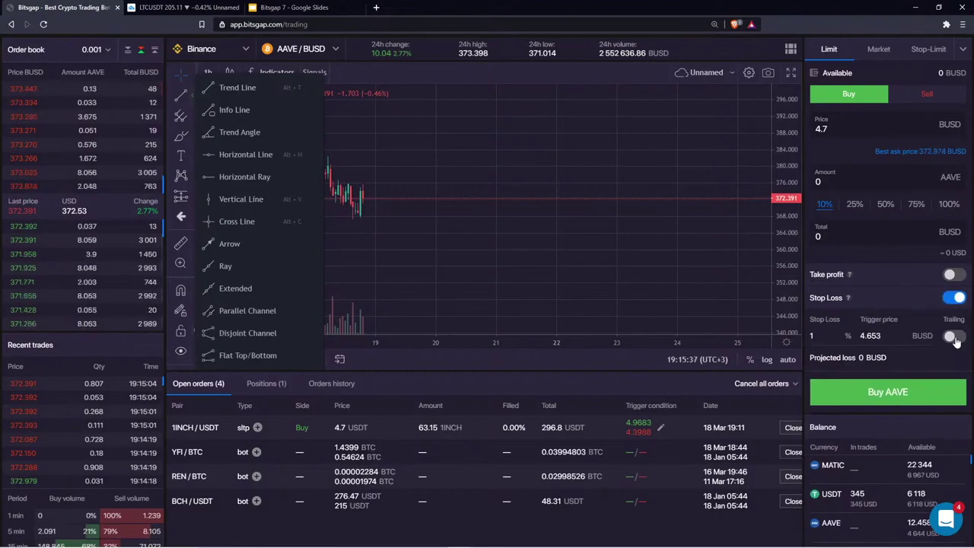
- Draw a horizontal ray on the AAVE/BUSD chart at about 372.31, starting just after the latest candle
left_click(190, 103)
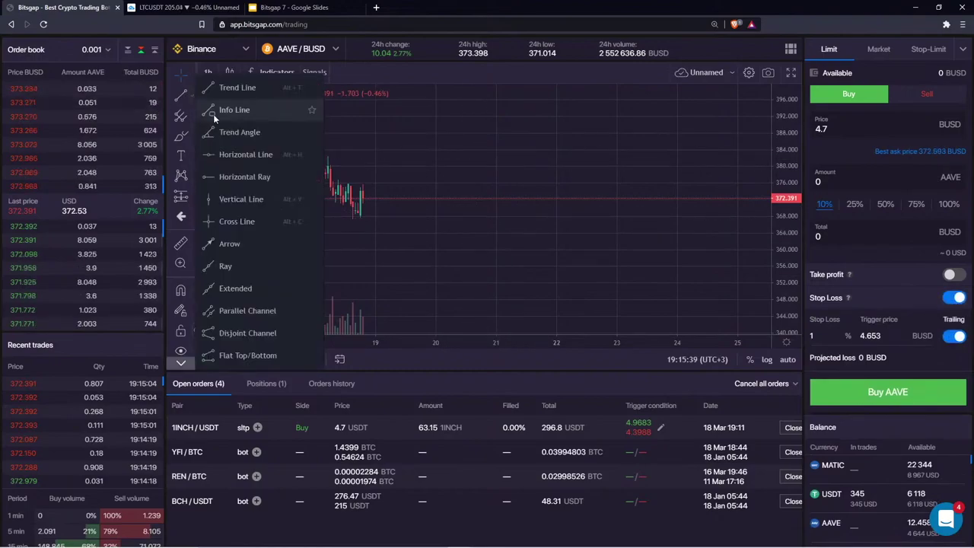
left_click(242, 176)
left_click(378, 200)
left_click_drag(403, 152, 384, 191)
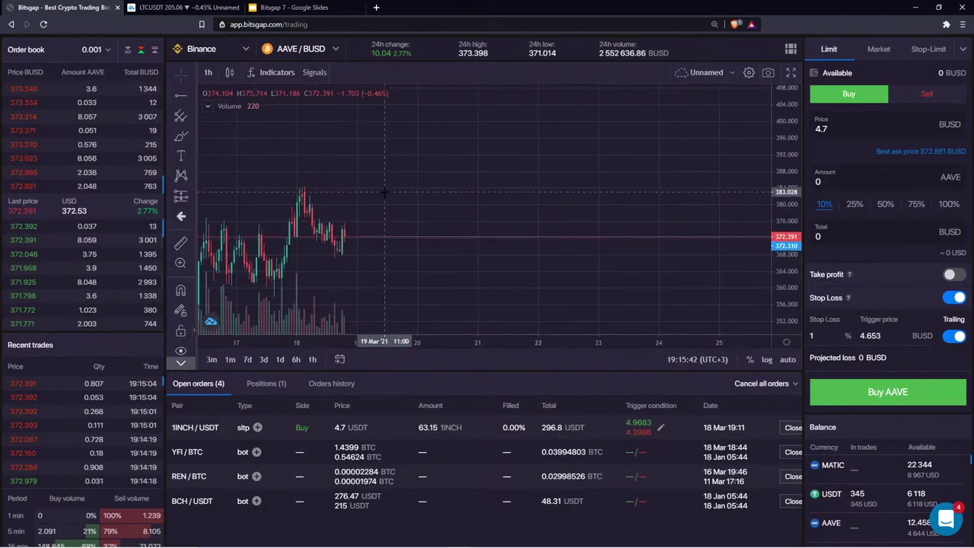
- Draw a Ghost Feed price projection from the latest candle at about 372, through a small pullback, up to about 392.5 on 21 March
left_click(191, 195)
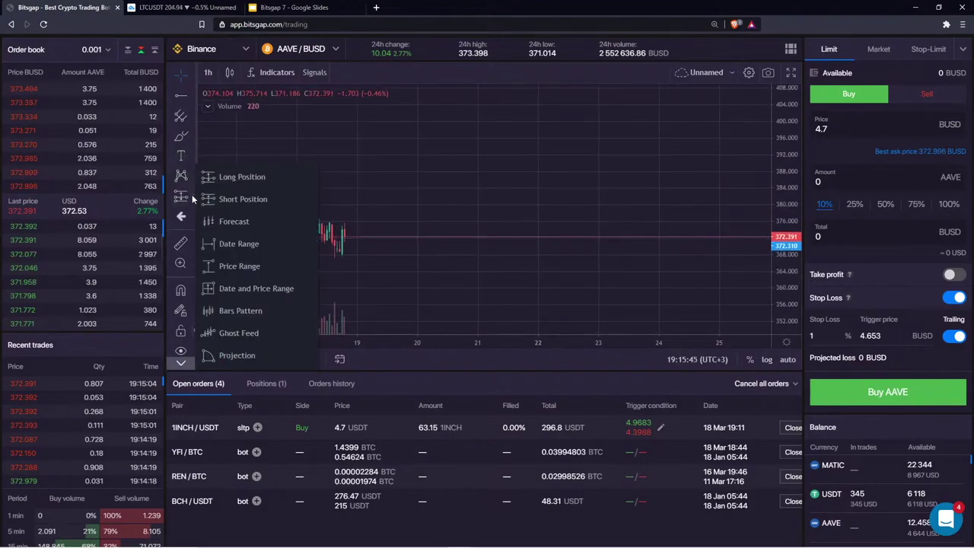
left_click(239, 311)
left_click(193, 194)
left_click(238, 310)
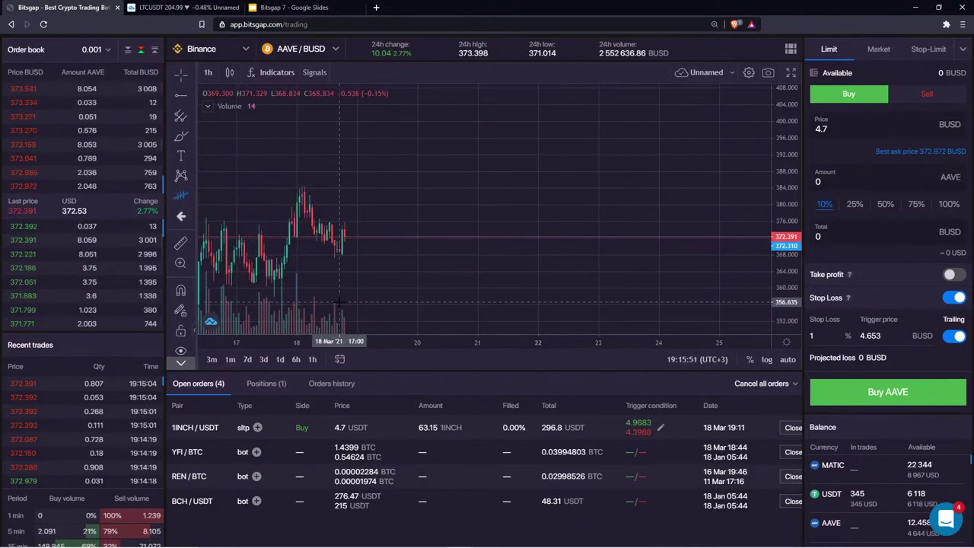
left_click(352, 236)
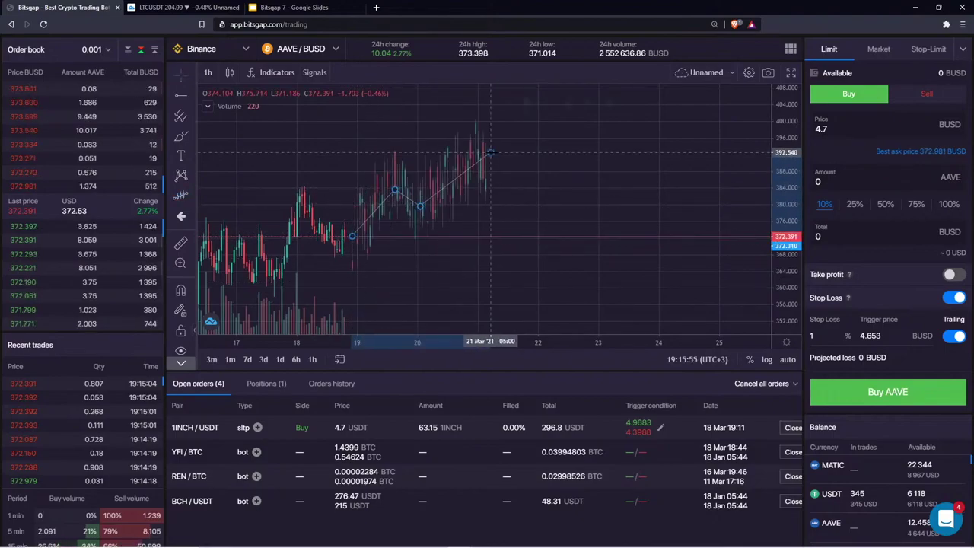
left_click(490, 152)
left_click(562, 285)
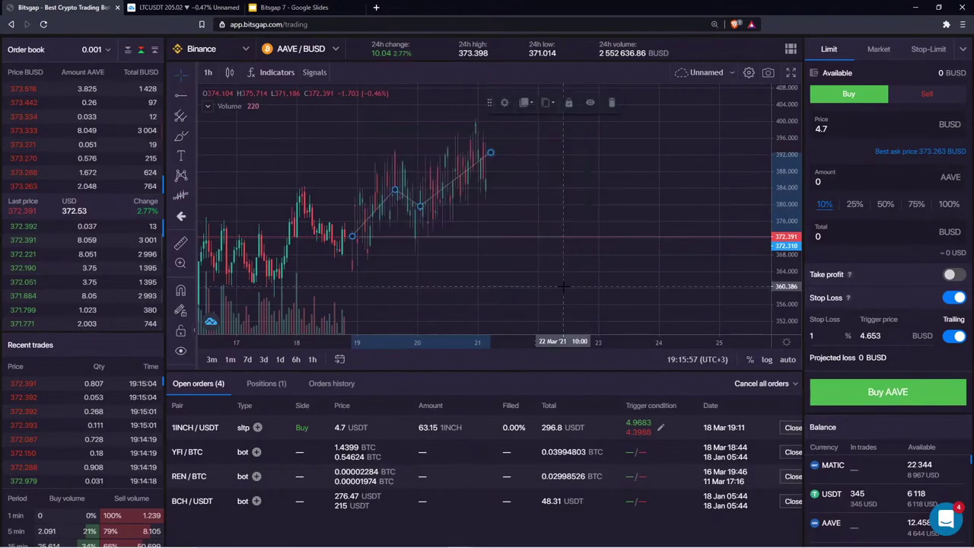
- Move the horizontal ray up to the end of the price projection at about 392, starting on 21 March
left_click(180, 74)
left_click(216, 121)
mouse_move(482, 241)
left_mouse_down()
mouse_move(561, 168)
mouse_move(610, 155)
left_mouse_up()
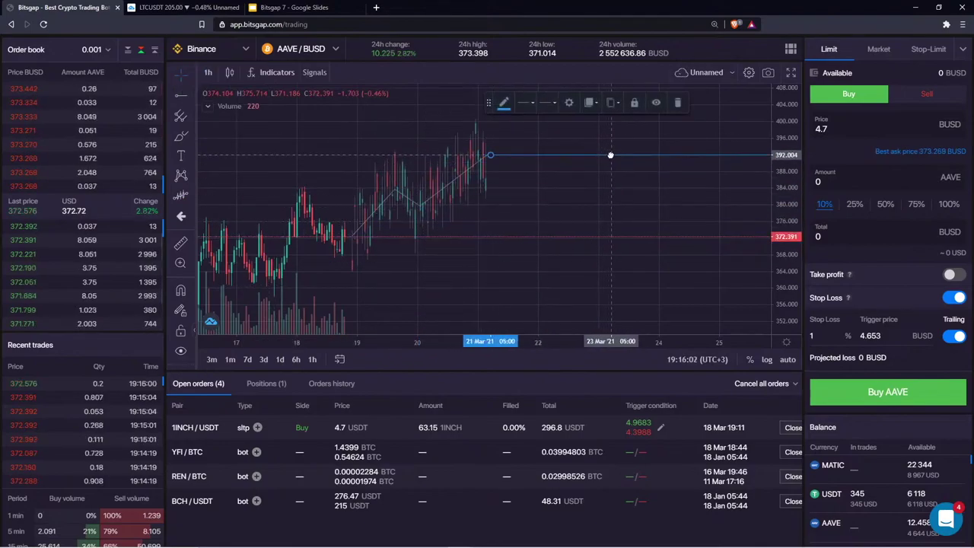
- Draw a red horizontal ray at about 362.8 starting on 18 March, and return the blue ray to about 372.6
left_click(182, 96)
left_click(324, 276)
left_click(504, 102)
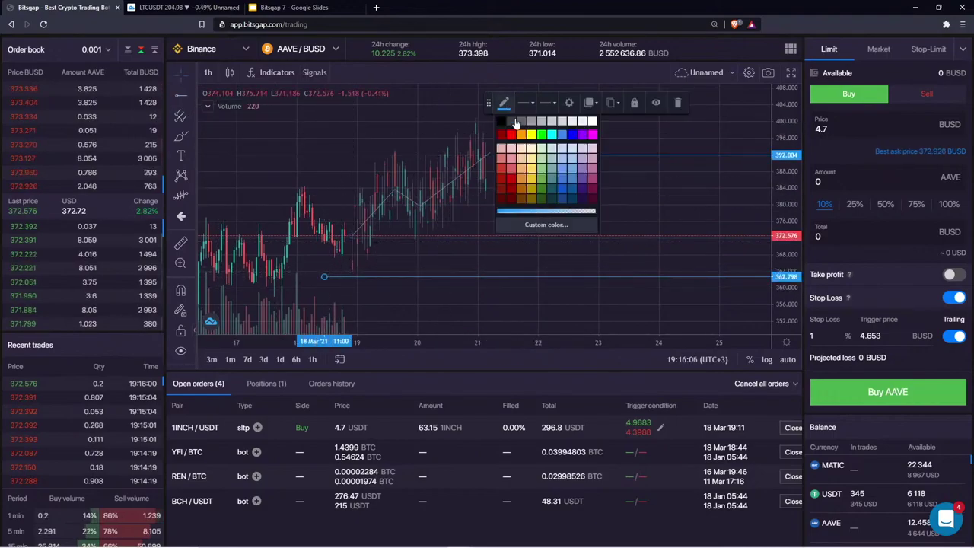
left_click(514, 135)
mouse_move(542, 159)
left_mouse_down()
mouse_move(427, 238)
mouse_move(367, 248)
left_mouse_up()
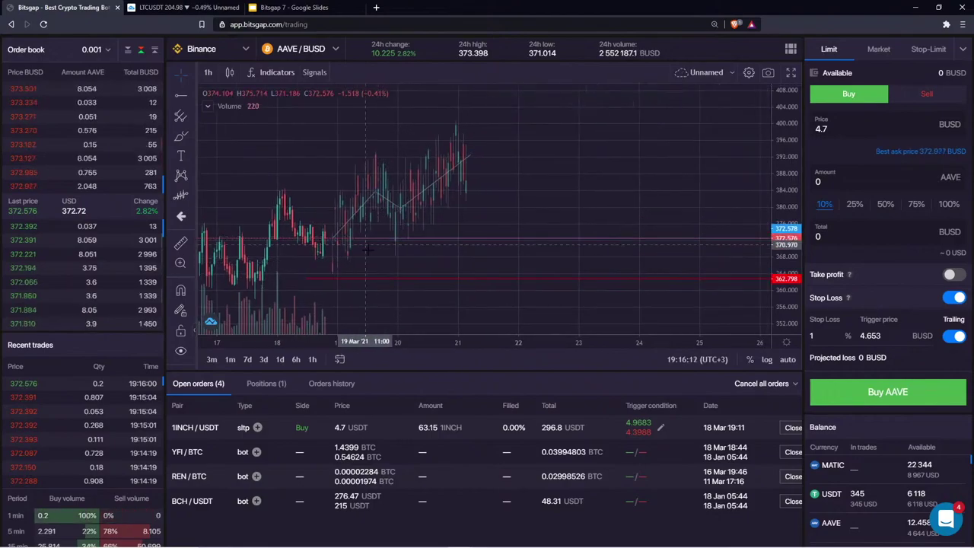
- Draw a Forecast on 20 March from the blue ray at about 372.4 down to the red ray at about 362.8
left_click(193, 194)
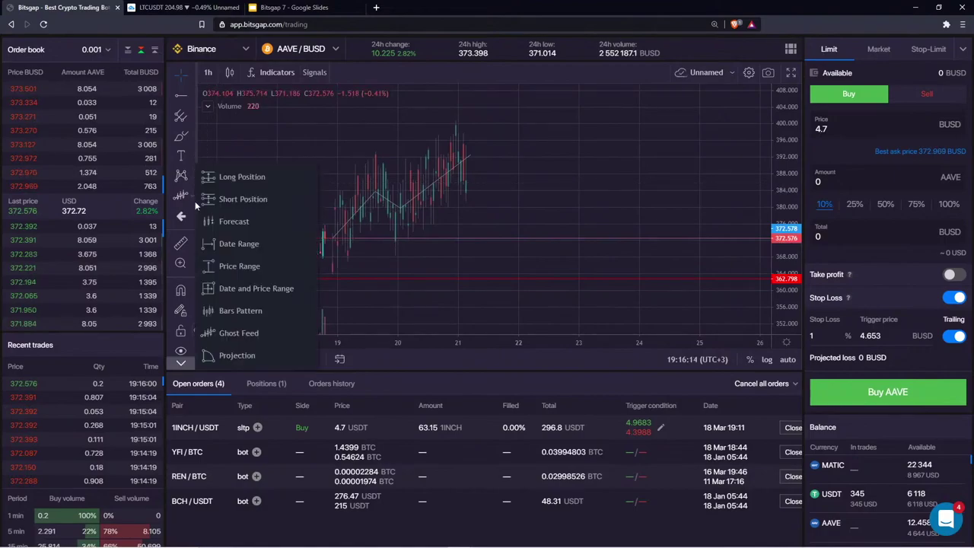
left_click(258, 260)
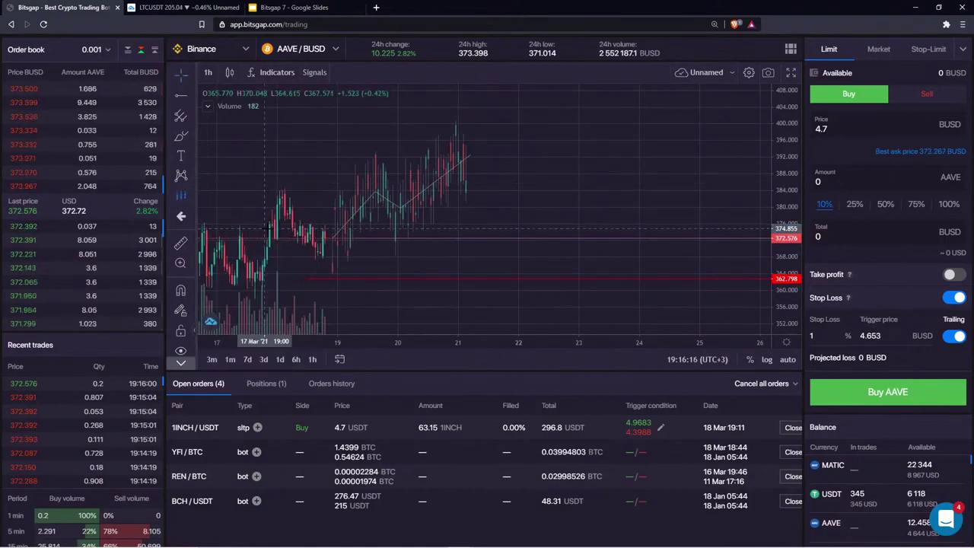
left_click(425, 238)
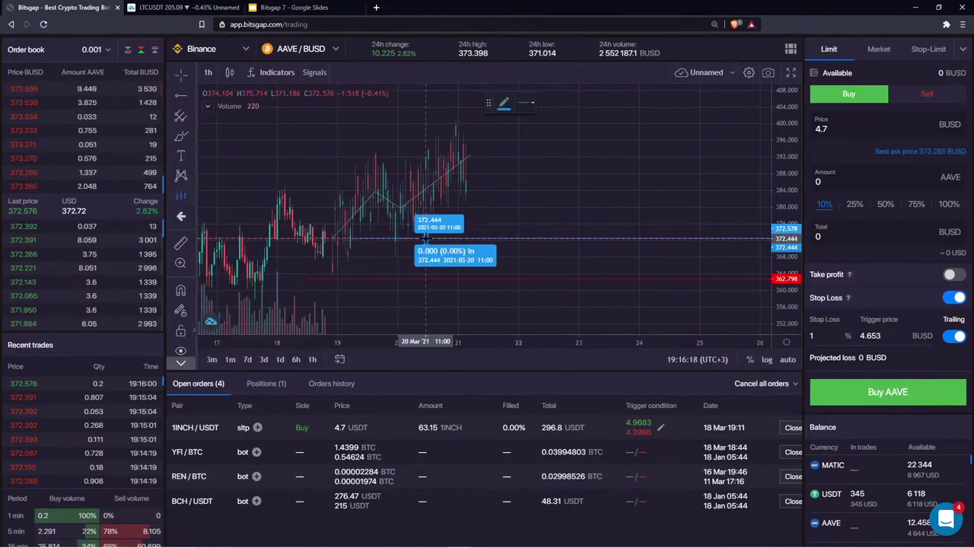
left_click(435, 278)
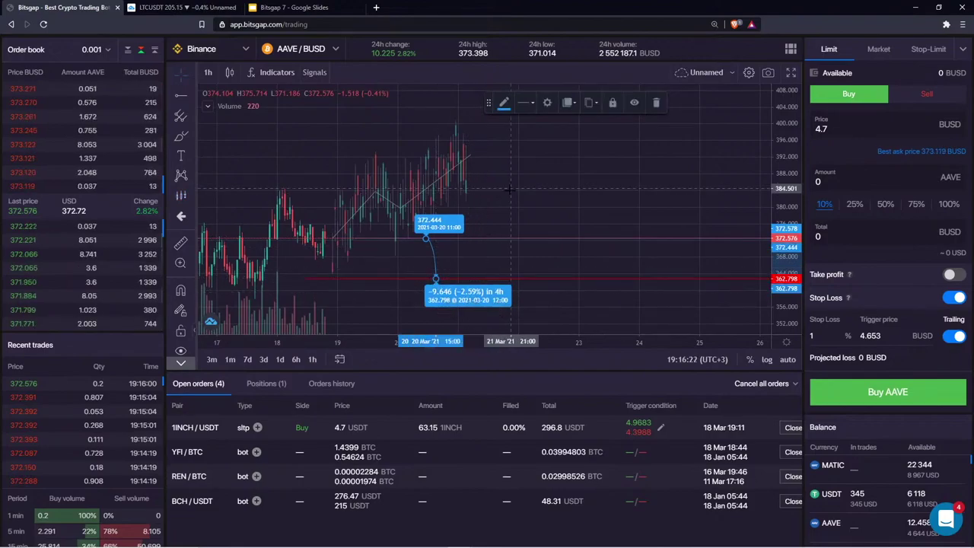
- Raise the blue ray to about 392.4 and the red ray to about 382.2, placing the forecast between them on 21 March
left_click(455, 239)
left_click_drag(455, 239, 547, 184)
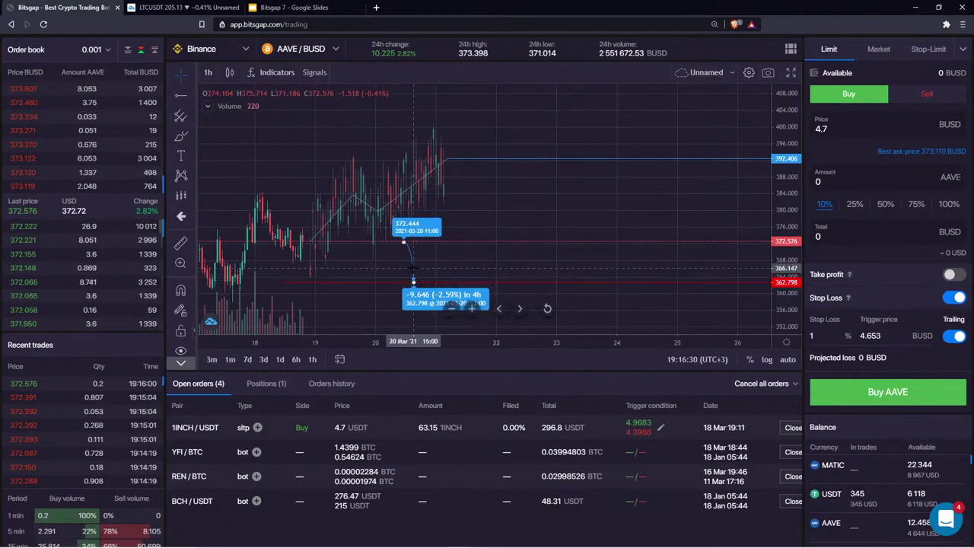
left_click_drag(413, 267, 471, 186)
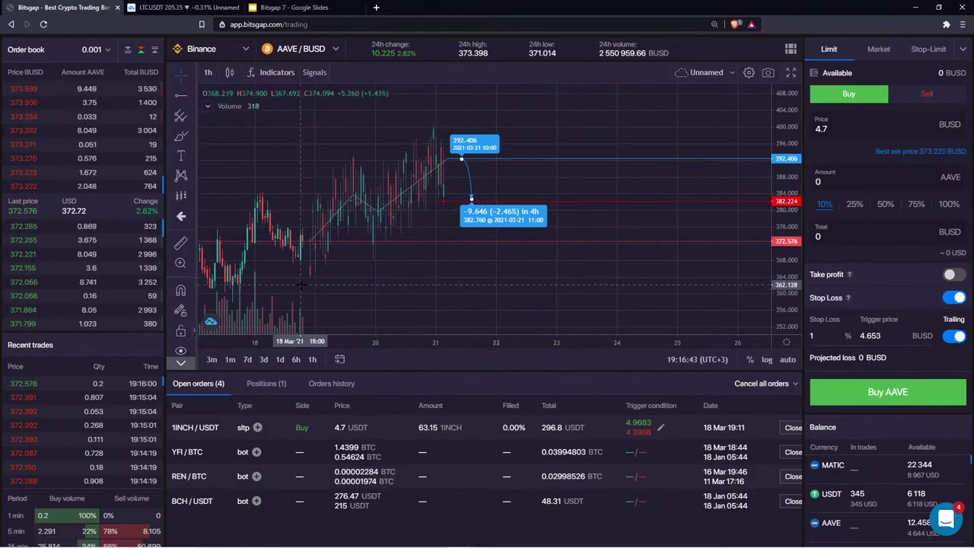
- Brush a rising arrow from a letter A to a letter B, and a falling arrow to a circled spot on the red ray
left_click(181, 137)
mouse_move(285, 290)
left_mouse_down()
mouse_move(287, 276)
mouse_move(284, 286)
mouse_move(327, 278)
mouse_move(429, 212)
left_mouse_up()
left_click_drag(437, 218, 438, 225)
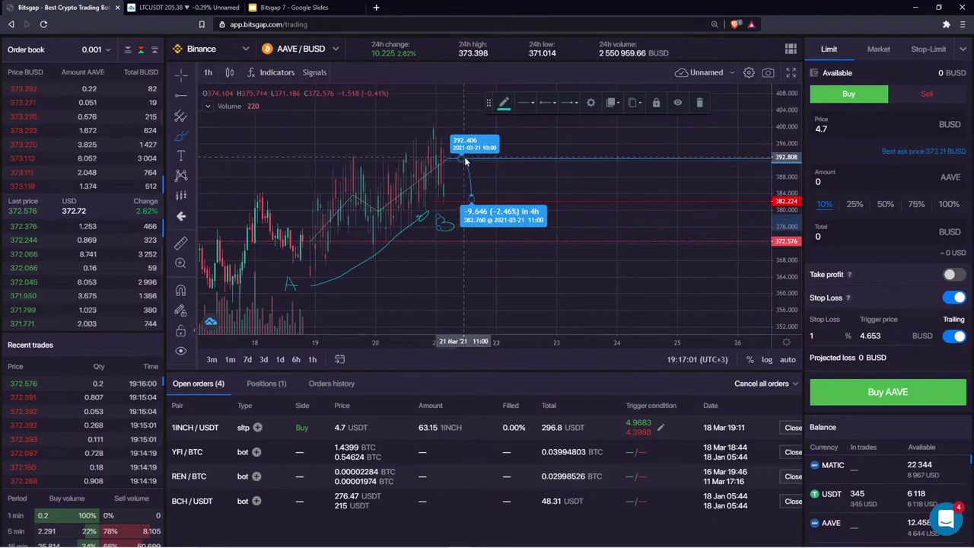
left_click_drag(521, 166, 551, 206)
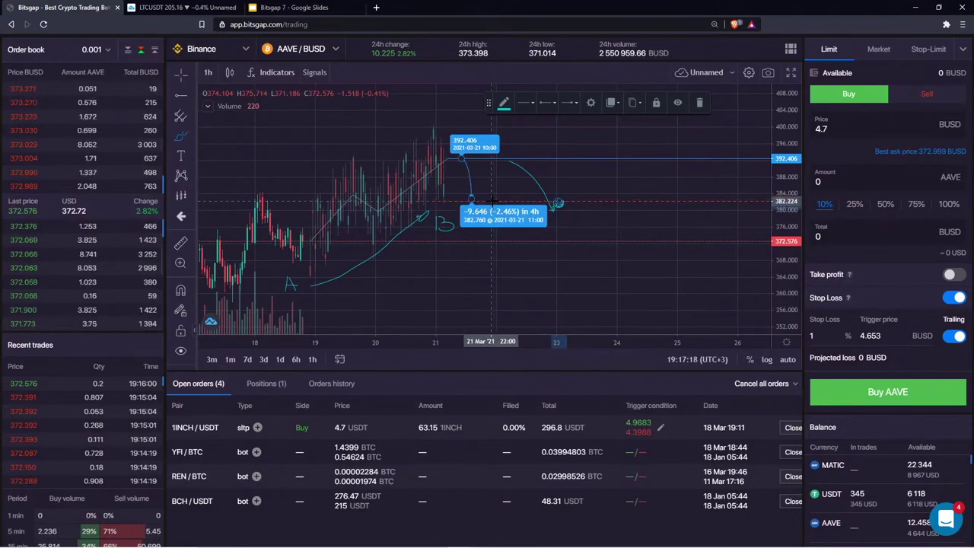
- Draw another horizontal ray, colour it red, and place it beside the letter A at about 362, starting on 18 March
left_click(178, 99)
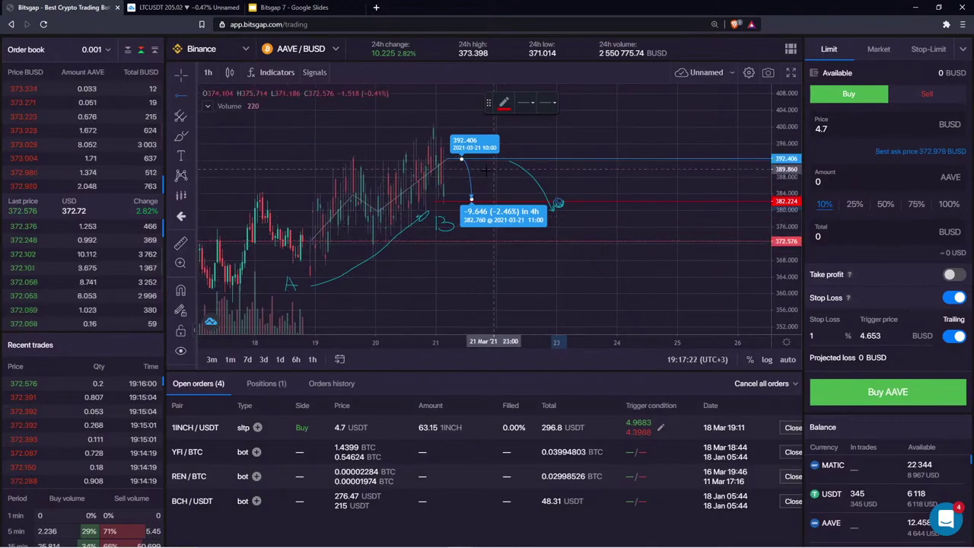
left_click(503, 103)
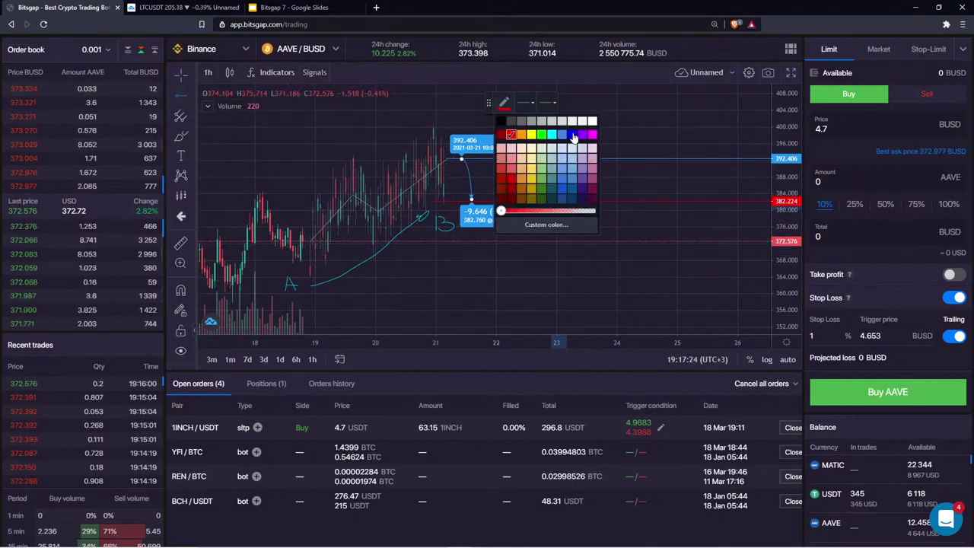
left_click(575, 136)
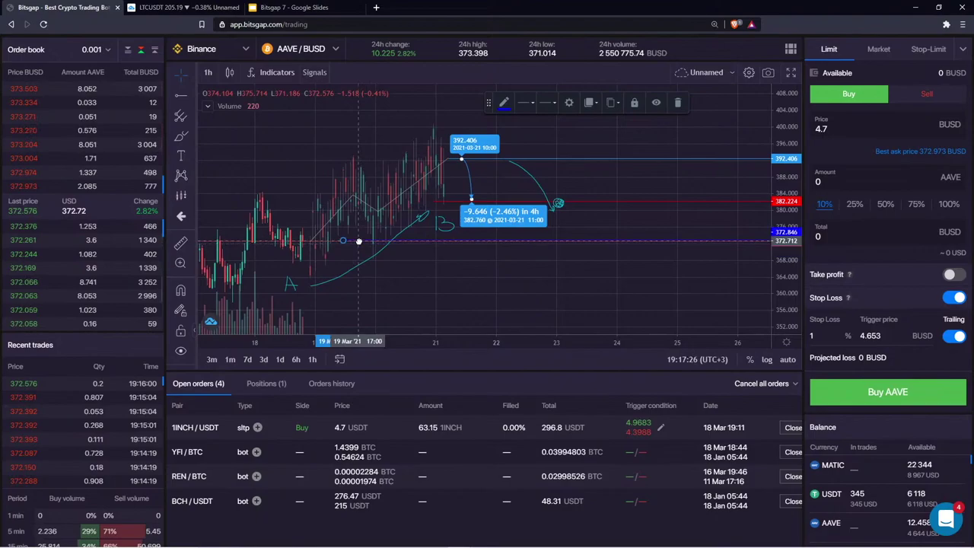
left_click(503, 102)
left_click(505, 135)
left_click(310, 288)
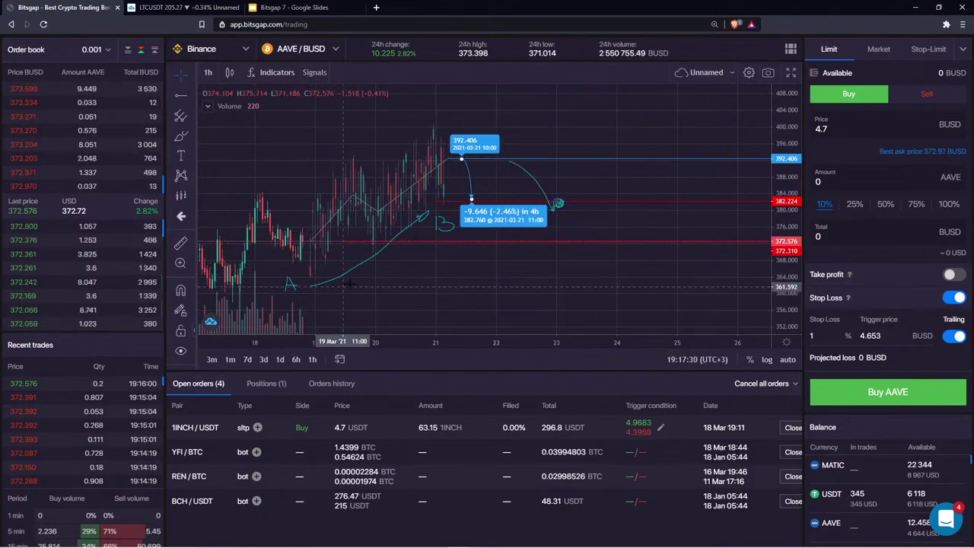
left_click_drag(448, 243, 413, 285)
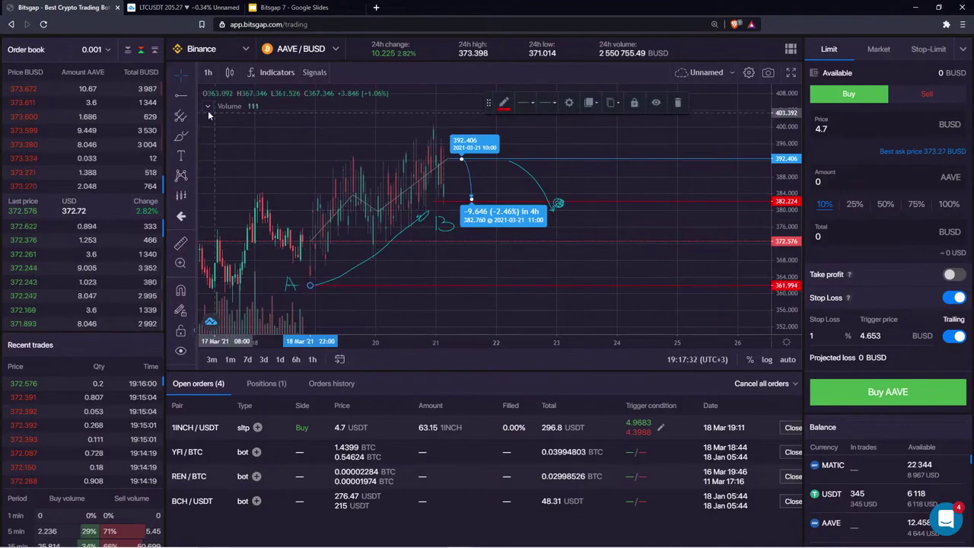
- Colour the horizontal ray near the current price green and position it at about 372.2
left_click(505, 103)
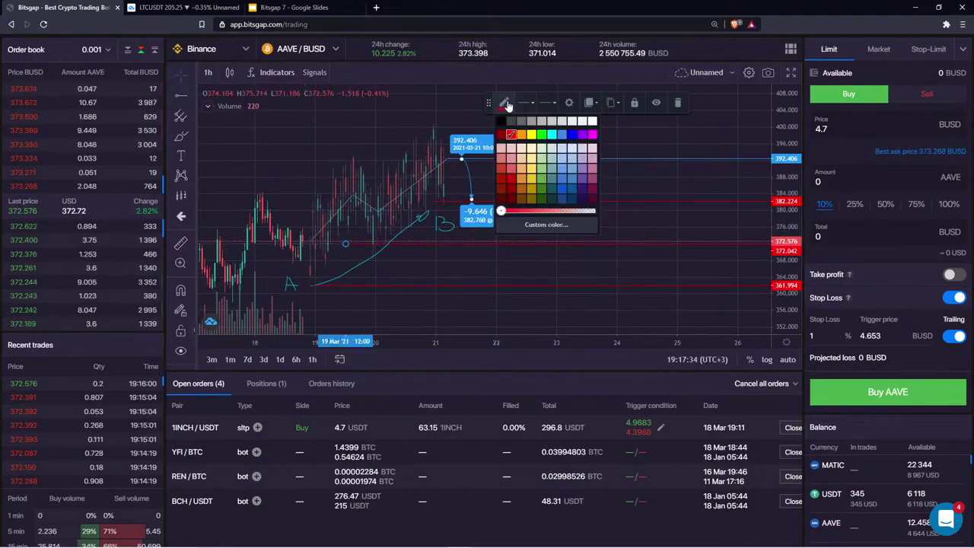
left_click(540, 135)
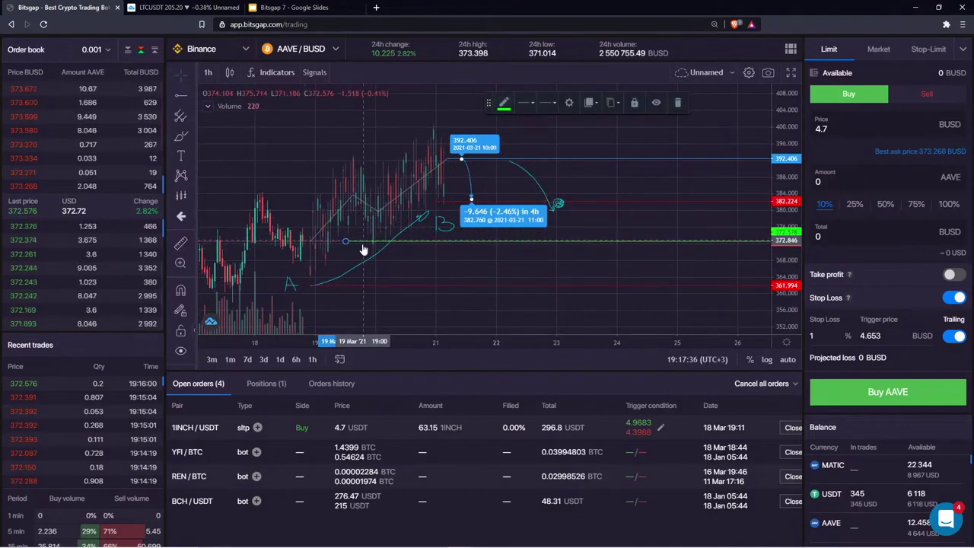
left_click(346, 285)
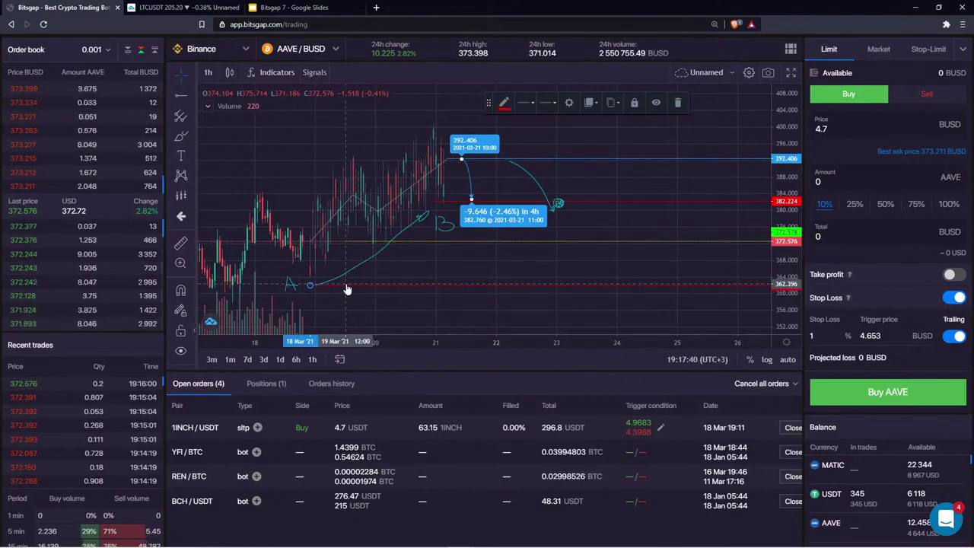
left_click(463, 242)
left_click(464, 260)
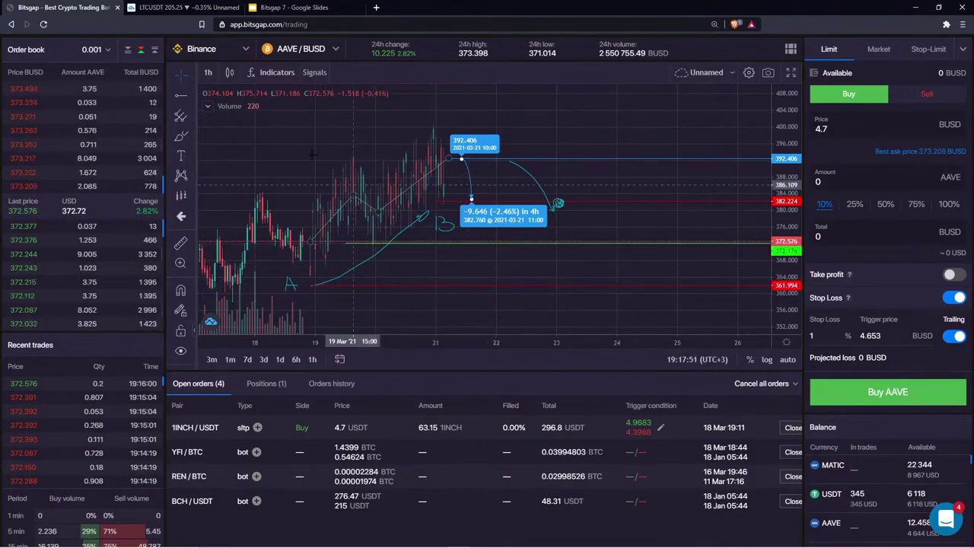
- Brush a short falling arrow from the green ray towards the lower red ray and delete it
left_click(182, 141)
mouse_move(405, 247)
left_mouse_down()
mouse_move(422, 278)
mouse_move(414, 275)
left_mouse_up()
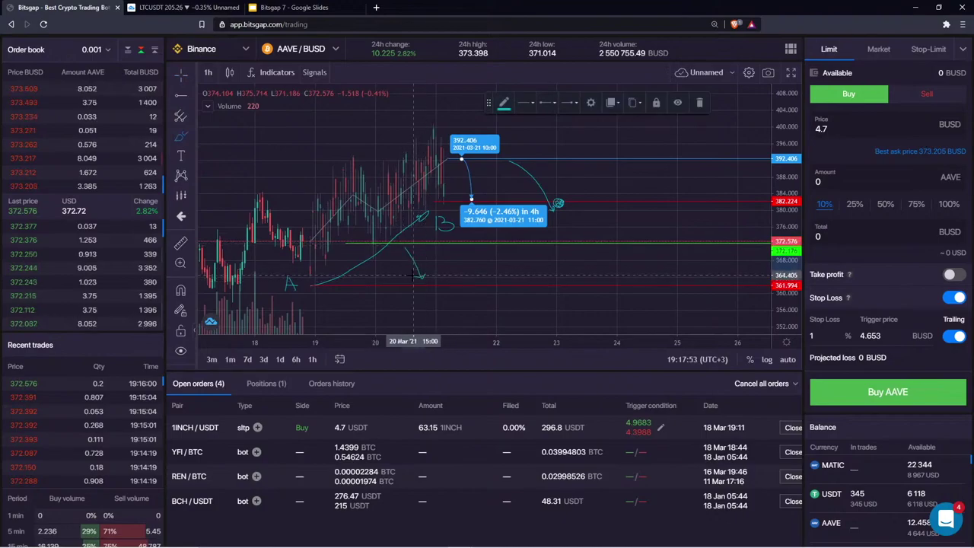
left_click(700, 104)
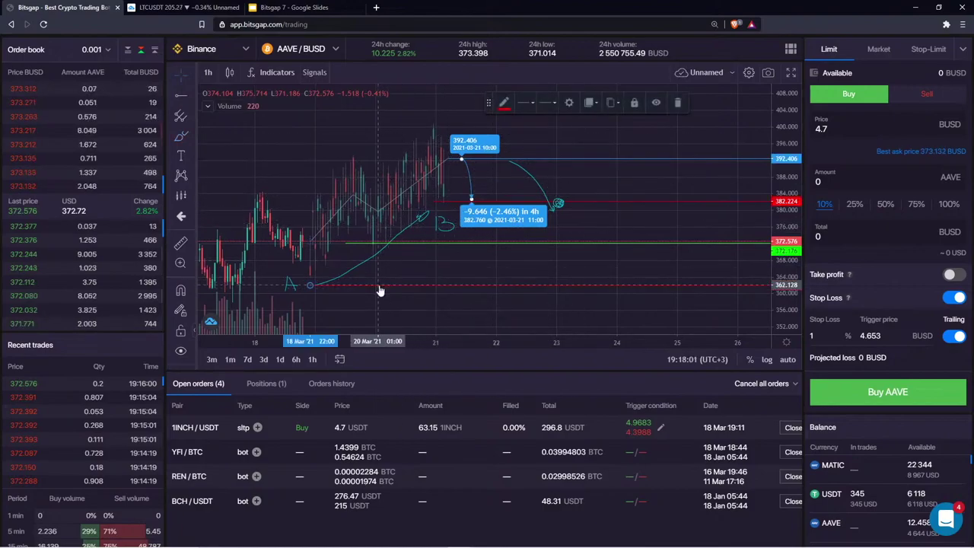
- Delete the lower red ray beside the letter A and remove all remaining drawings from the AAVE/BUSD chart
left_click(677, 102)
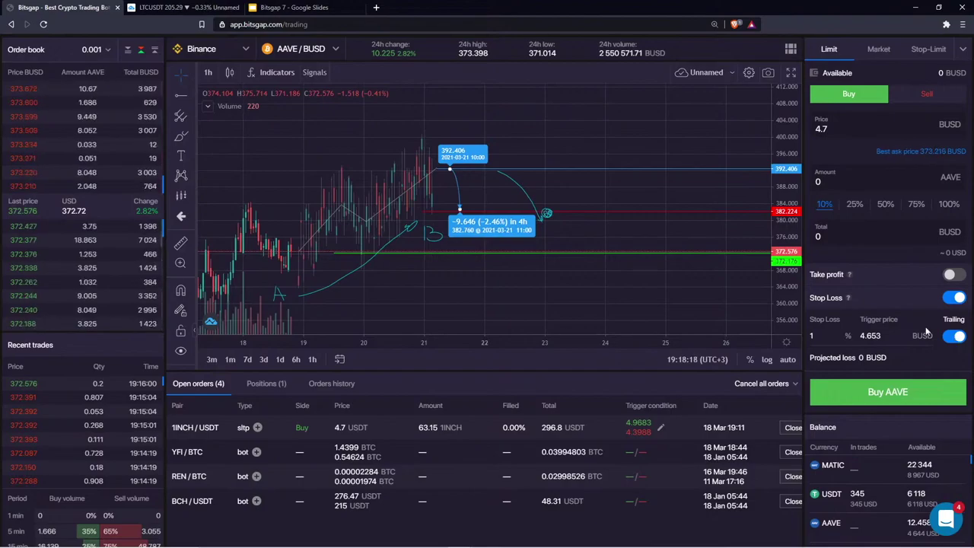
left_click(575, 212)
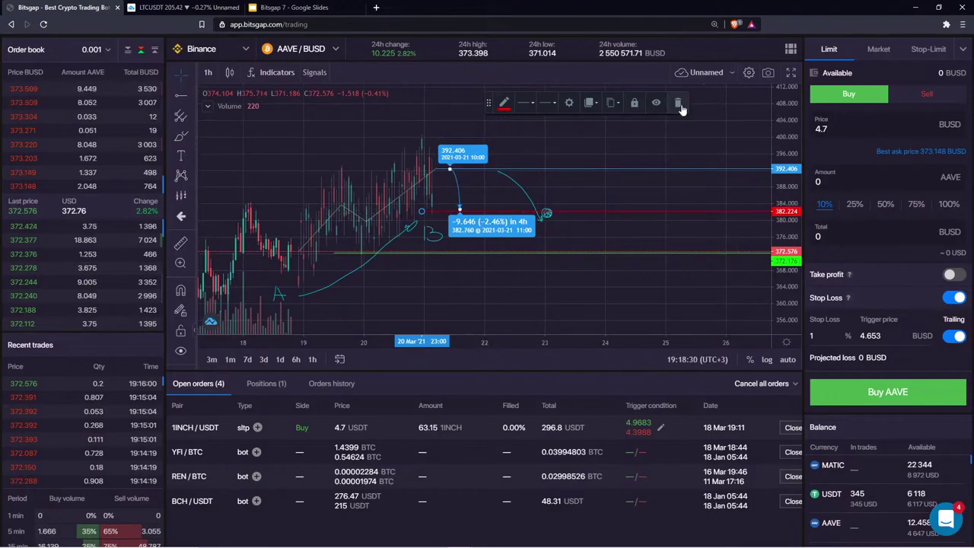
right_click(356, 134)
left_click(409, 216)
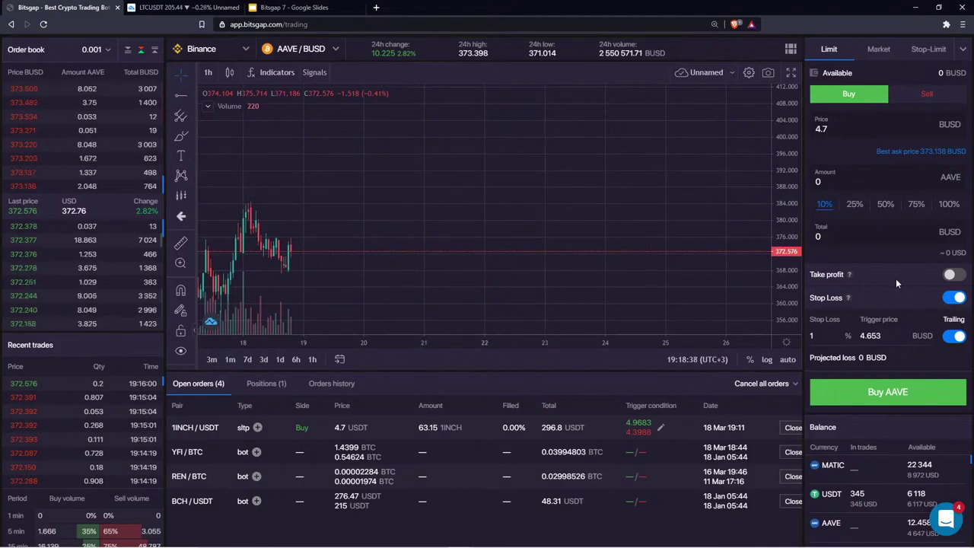
- Turn on take profit for the AAVE buy order alongside its trailing stop loss
left_click(951, 274)
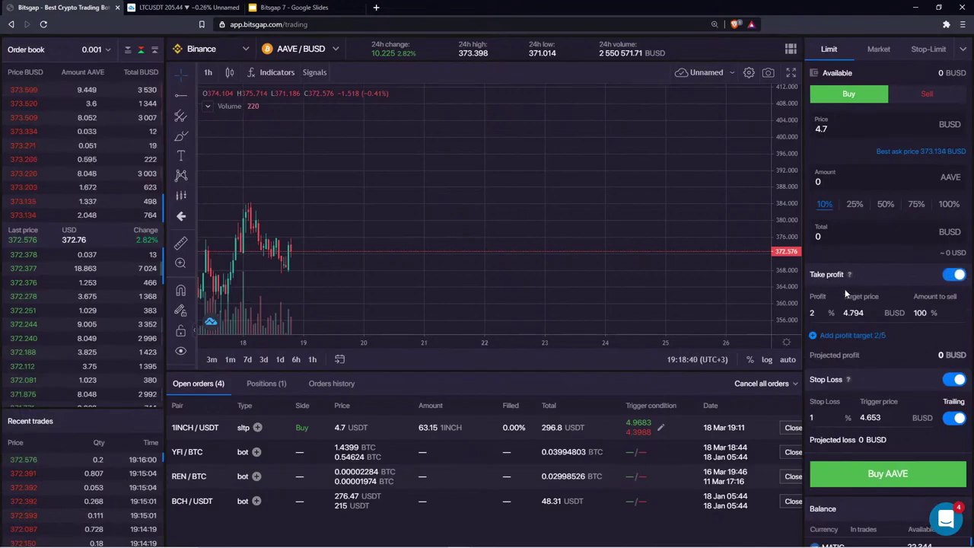
left_click(955, 276)
left_click(955, 275)
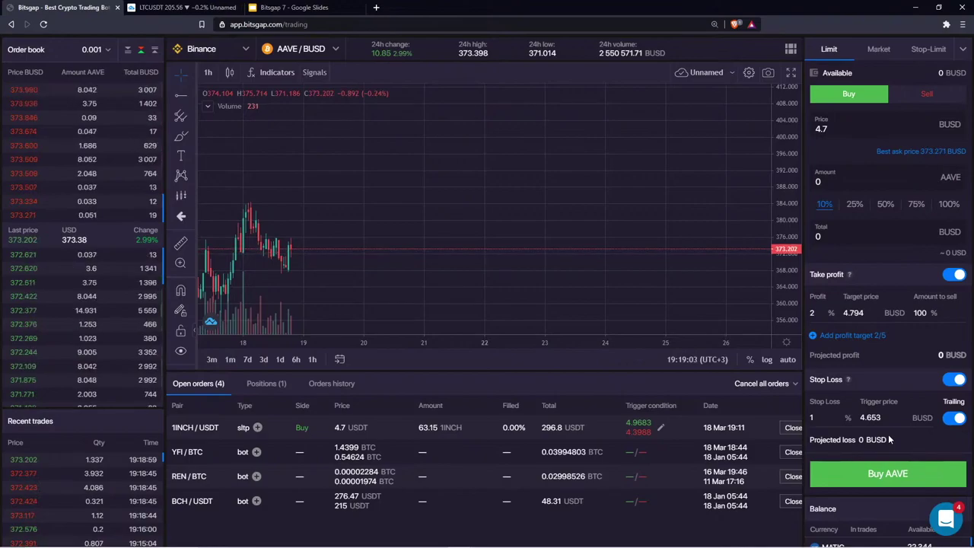
- Switch the order form to a stop-limit buy order and open its stop price for editing
left_click(928, 49)
scroll(788, 151, "down", 4)
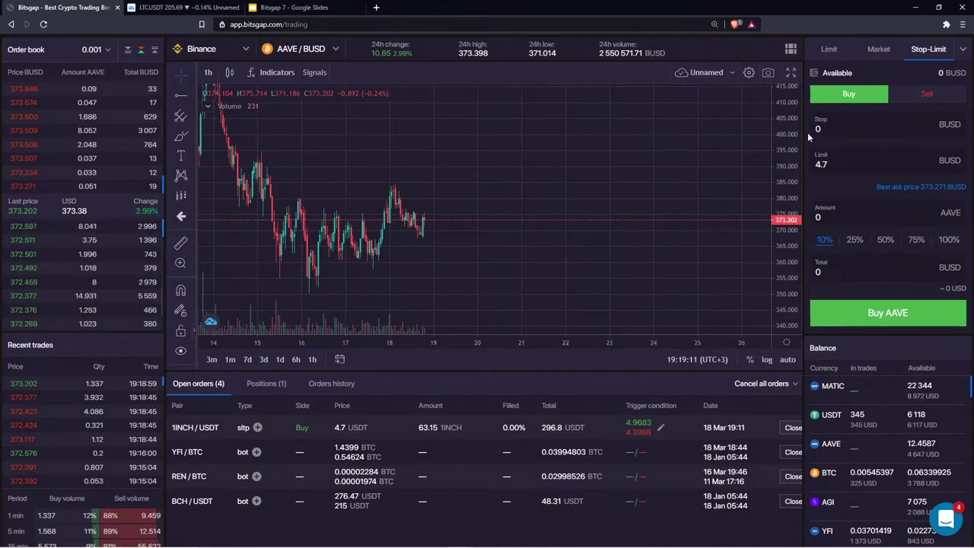
left_click(837, 126)
left_click(848, 131)
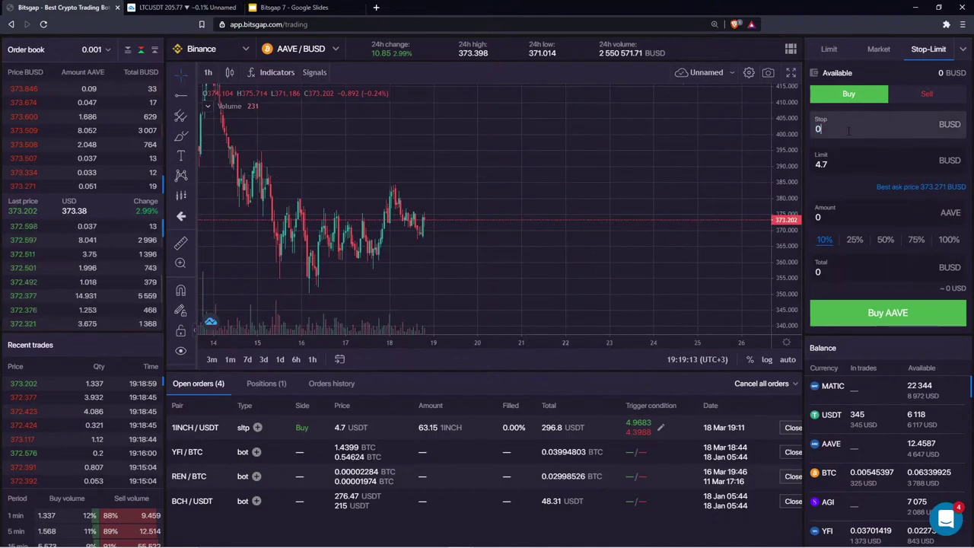
double_click(835, 126)
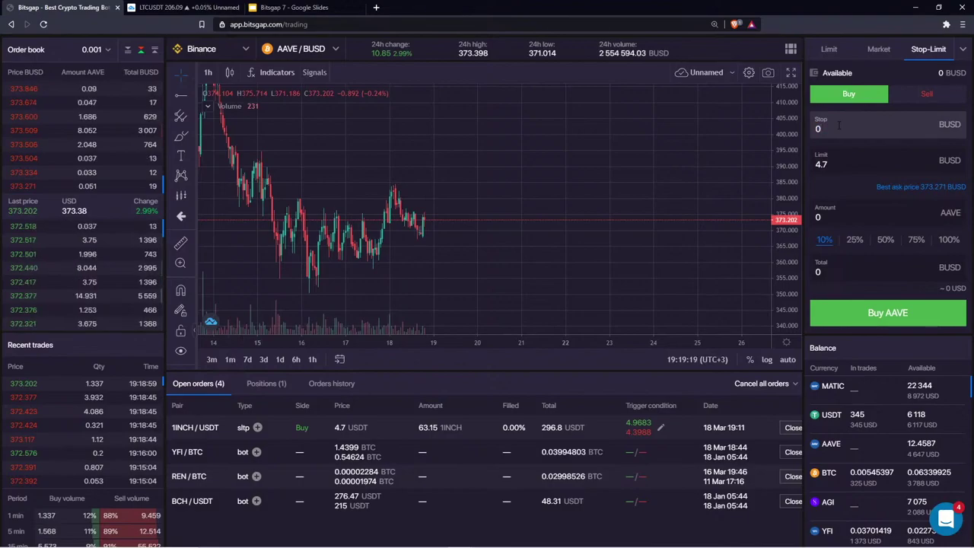
- Draw a rising trend line under the candle lows from about 349.6 on 15 March to about 375 on 19 March
left_click_drag(429, 152, 408, 151)
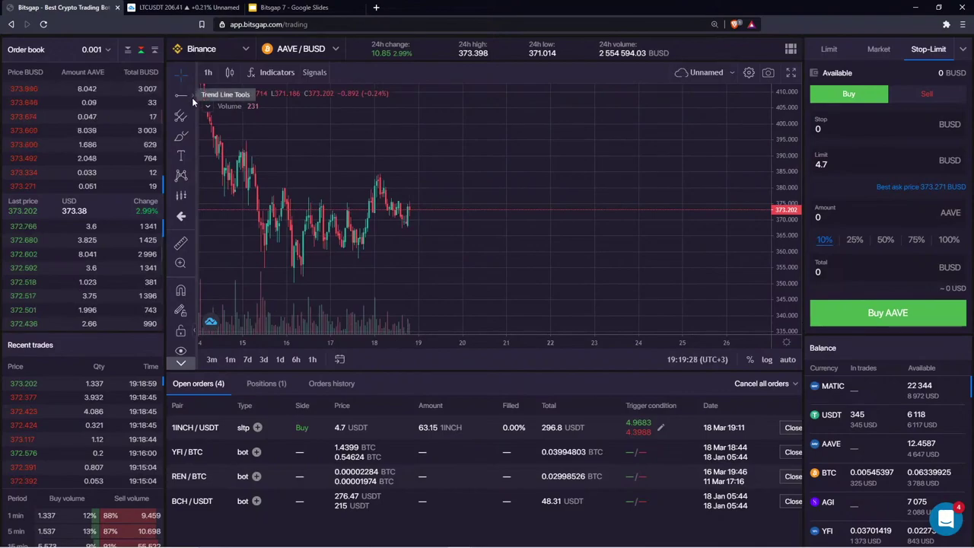
mouse_move(389, 161)
left_mouse_down()
mouse_move(372, 188)
mouse_move(380, 164)
left_mouse_up()
scroll(384, 187, "up", 3)
left_click_drag(404, 241, 576, 220)
left_click_drag(781, 279, 779, 210)
left_click_drag(626, 126, 661, 138)
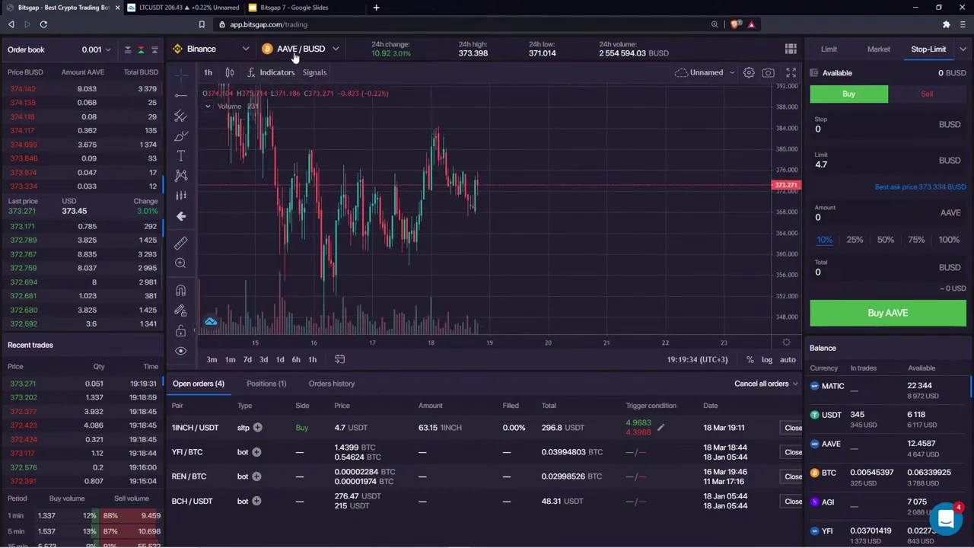
left_click(190, 95)
left_click(224, 83)
left_click(308, 297)
left_click(526, 183)
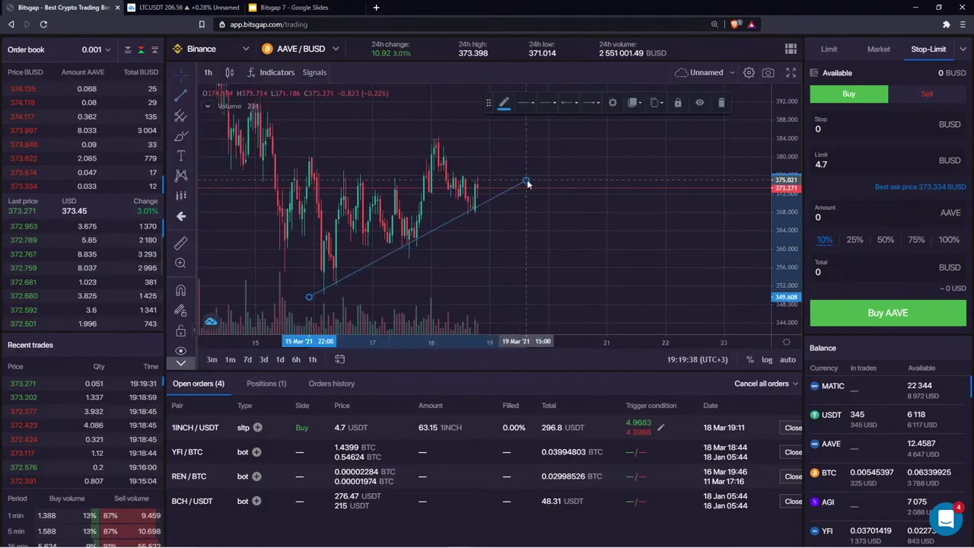
- Brush a rising price path from the latest candles above the trend line and delete it
left_click_drag(541, 232, 535, 252)
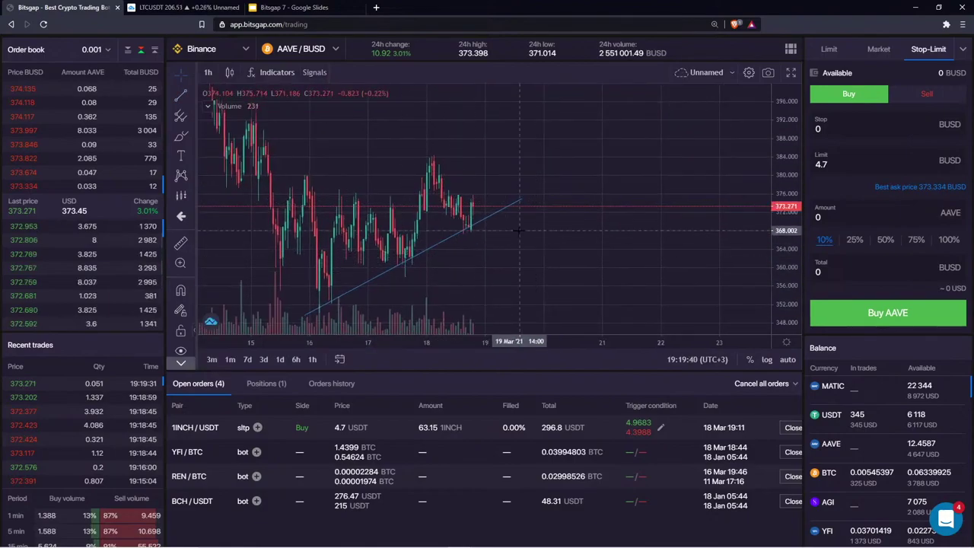
left_click_drag(508, 168, 456, 191)
left_click(181, 137)
left_click_drag(418, 228, 574, 114)
left_click(699, 107)
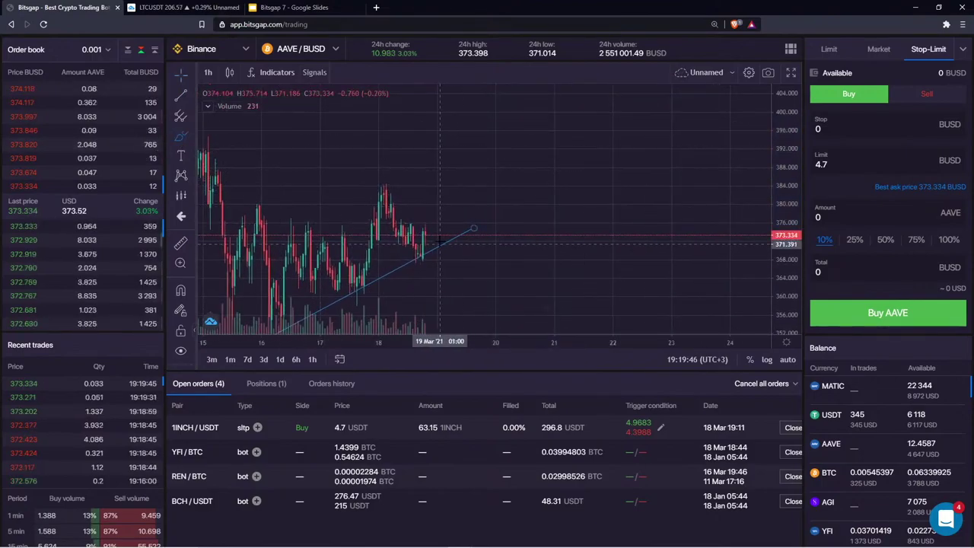
- Circle the 18 March swing high with the brush and label it HH above the candles
mouse_move(443, 225)
left_mouse_down()
mouse_move(449, 239)
mouse_move(441, 233)
left_mouse_up()
left_click(699, 107)
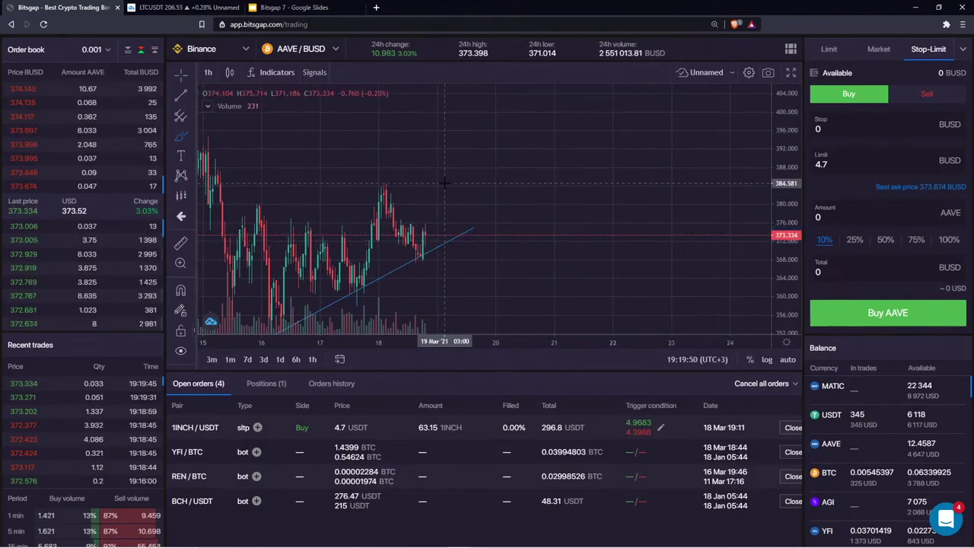
left_click_drag(377, 189, 380, 188)
left_click_drag(359, 153, 362, 166)
mouse_move(362, 158)
left_mouse_down()
mouse_move(387, 156)
mouse_move(388, 166)
left_mouse_up()
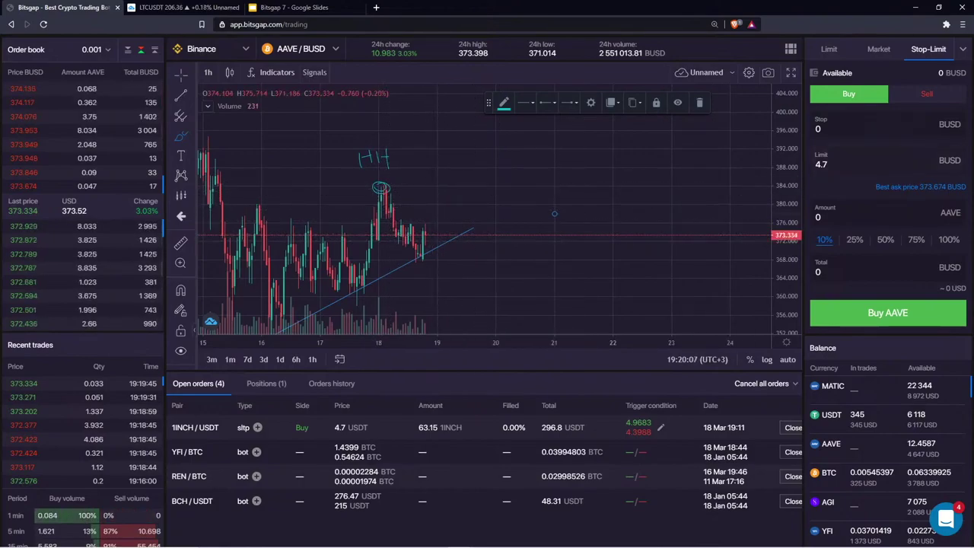
- Set both the stop and limit prices of the AAVE/BUSD stop-limit buy order to 385
left_click(860, 127)
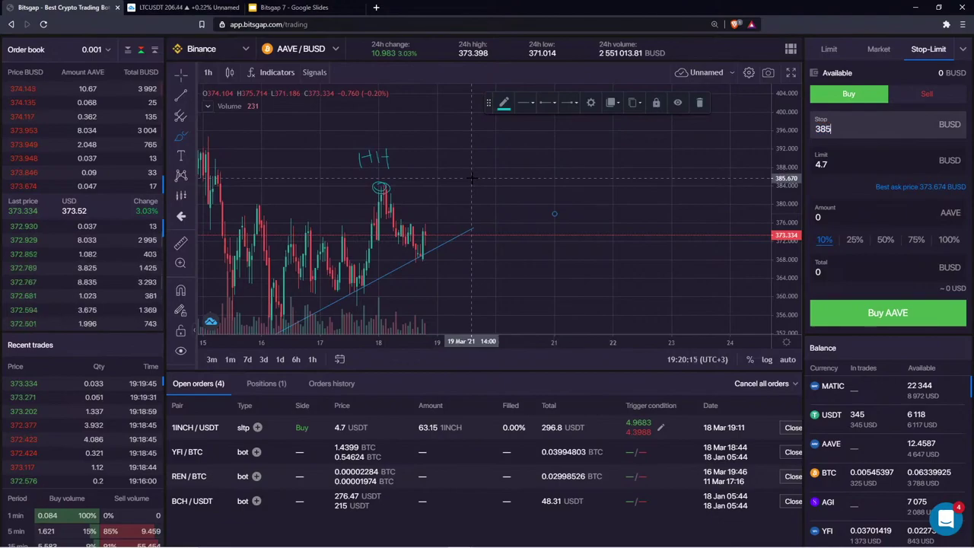
key("Tab")
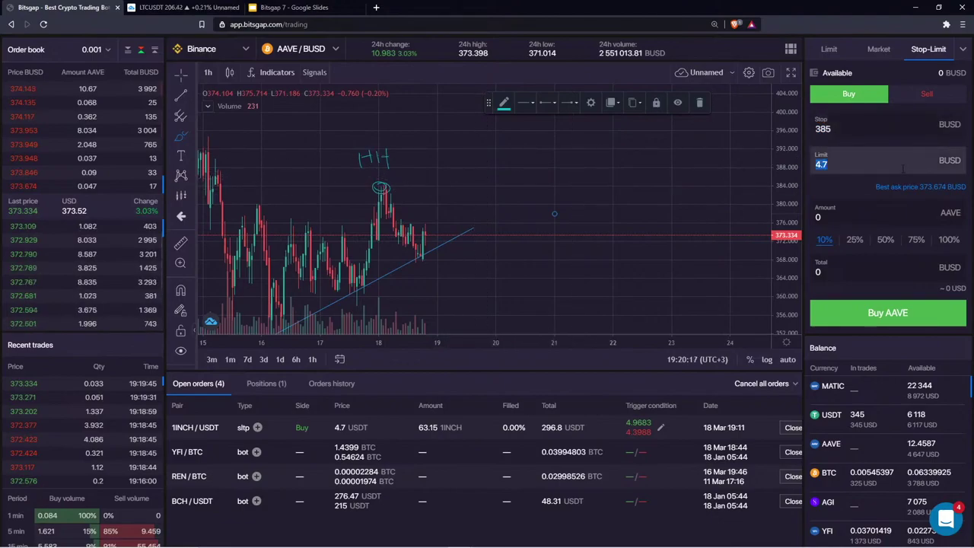
type("385")
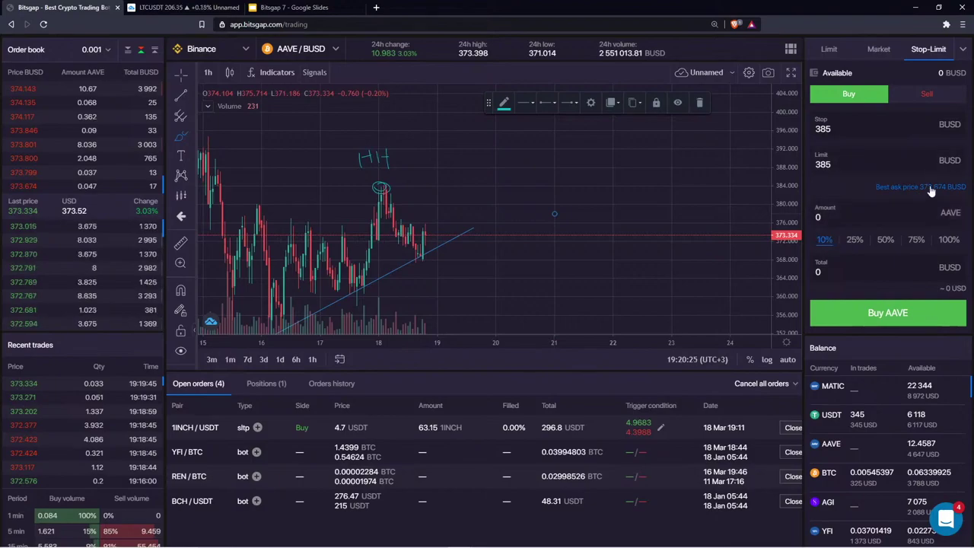
- Try the stop-limit order as a sell of 10% of the AAVE balance, and return it to a buy
left_click(910, 97)
left_click(854, 240)
left_click(824, 240)
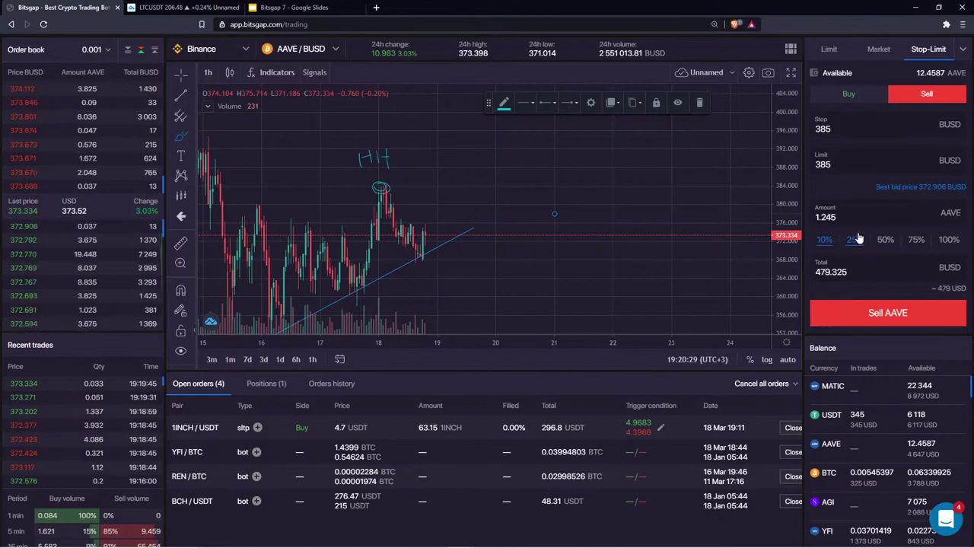
left_click(848, 94)
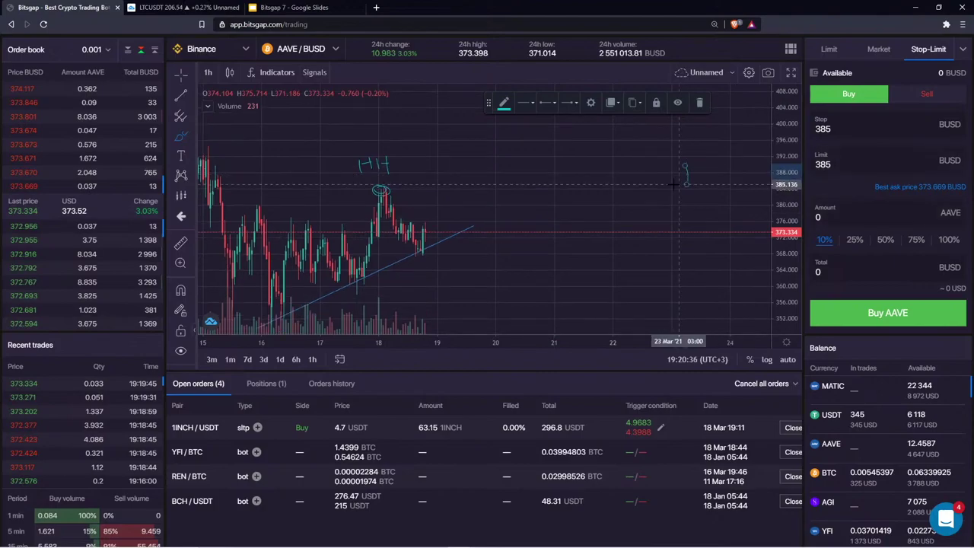
- Delete the stray brush stroke in the empty chart area after the latest candles and select the remaining one
scroll(622, 183, "down", 2)
scroll(622, 182, "up", 1)
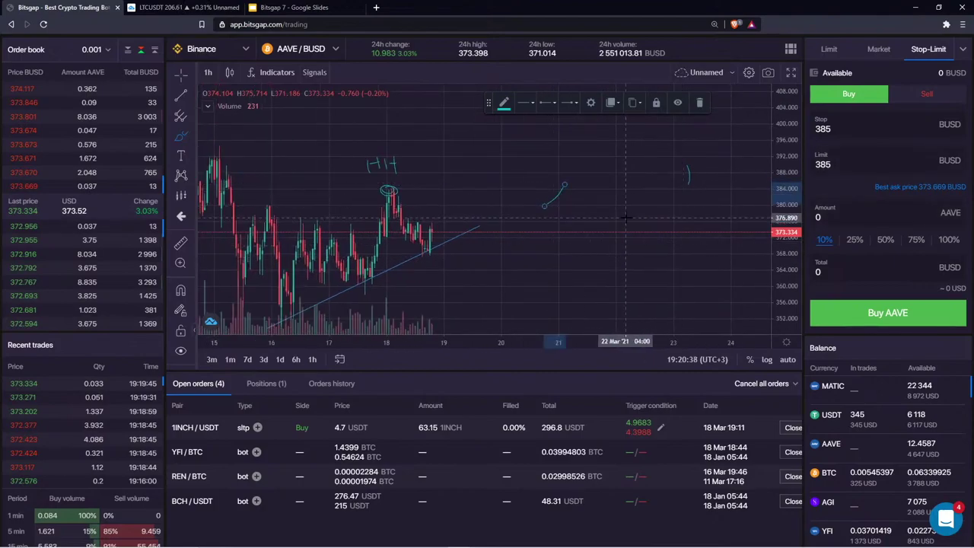
left_click(699, 102)
left_click(688, 176)
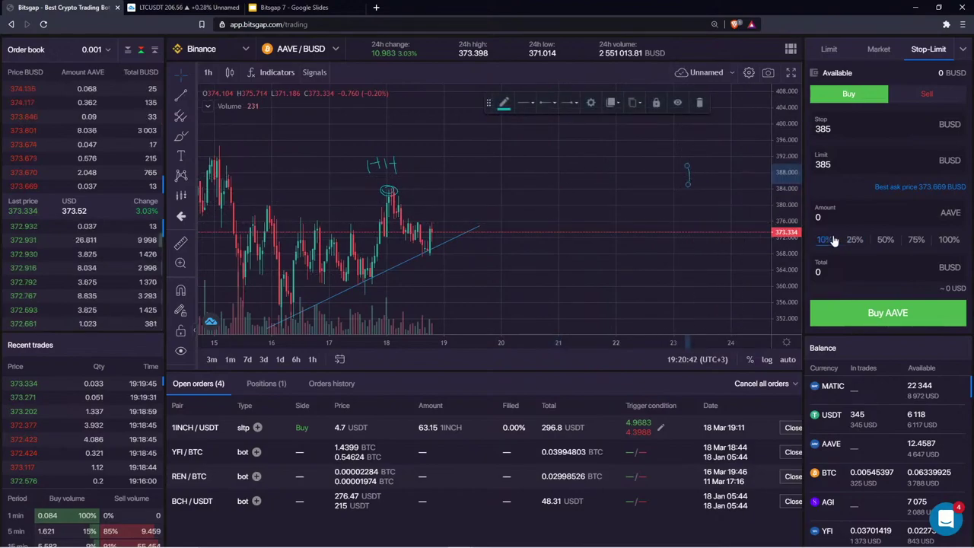
- Fill the limit with the best ask price of 373.669 and switch the trading pair to AAVE/USDT
left_click(920, 188)
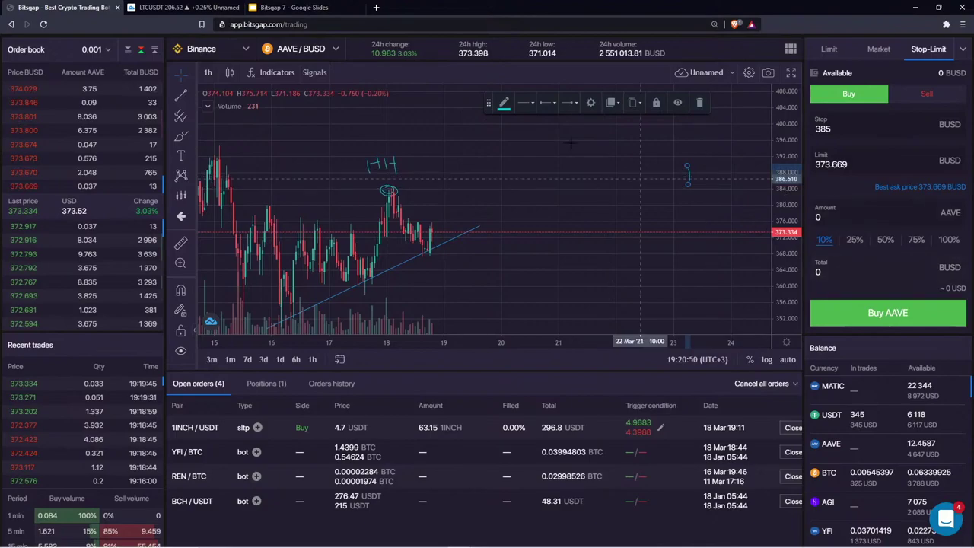
left_click(318, 52)
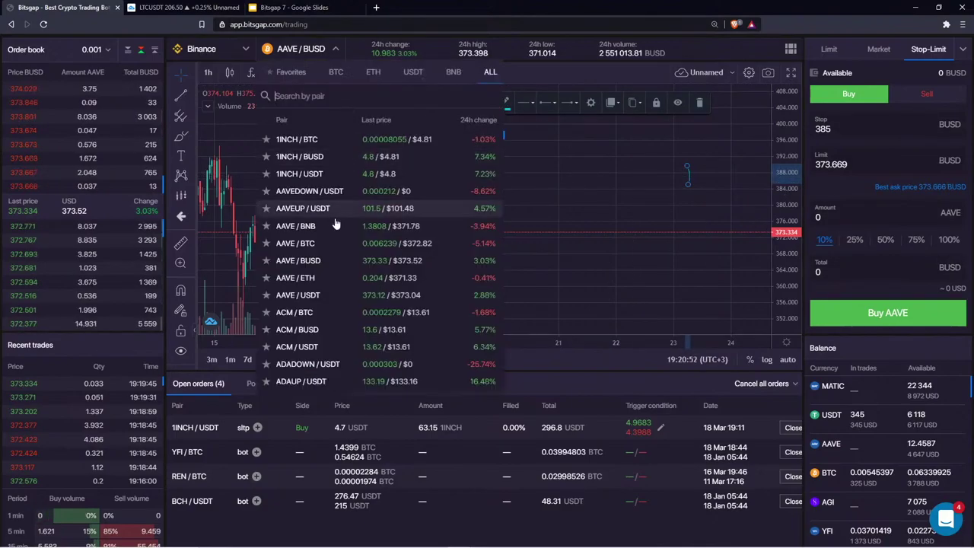
left_click(304, 294)
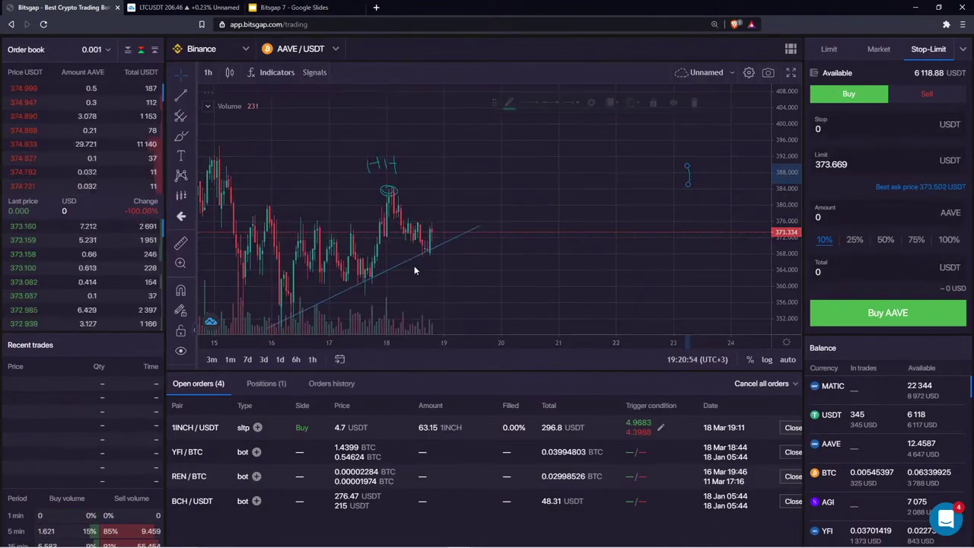
- Circle the 18 March high and brush a rising curve under the lows, deleting a trial upward path above it
mouse_move(386, 159)
left_mouse_down()
mouse_move(400, 163)
mouse_move(381, 162)
mouse_move(391, 162)
left_mouse_up()
left_click(181, 136)
left_click_drag(301, 290, 490, 180)
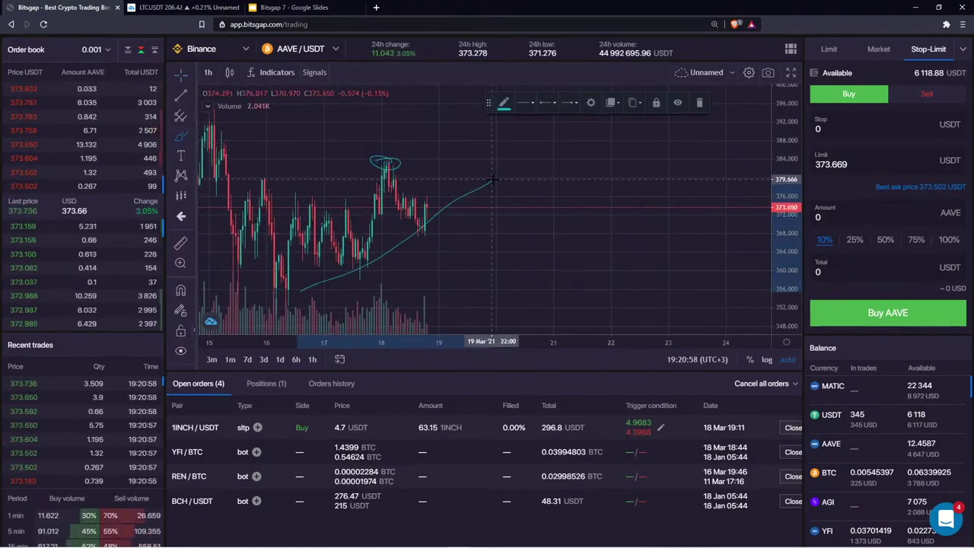
left_click_drag(426, 196, 465, 100)
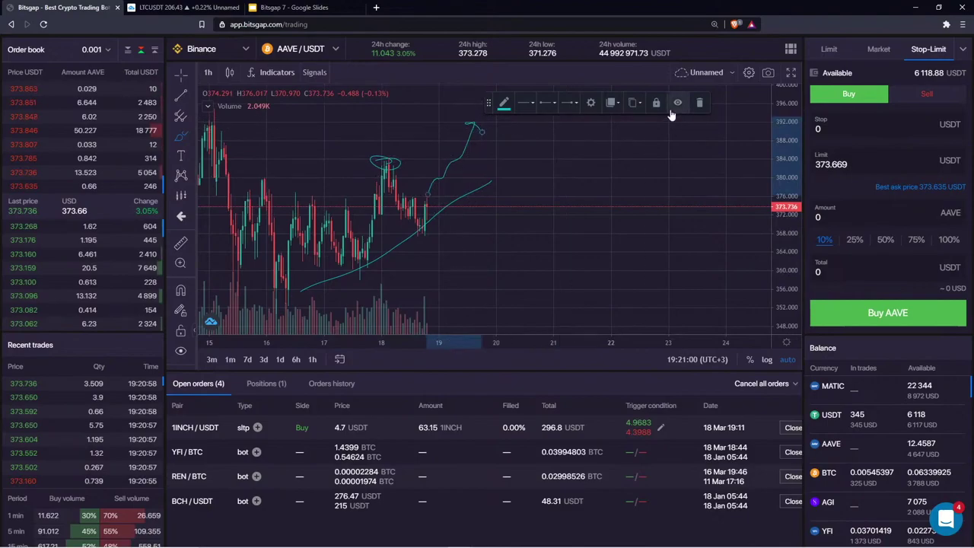
left_click(699, 102)
- Set the AAVE/USDT stop-limit buy order to stop 385, limit 385 and 10% of the available balance
left_click(852, 128)
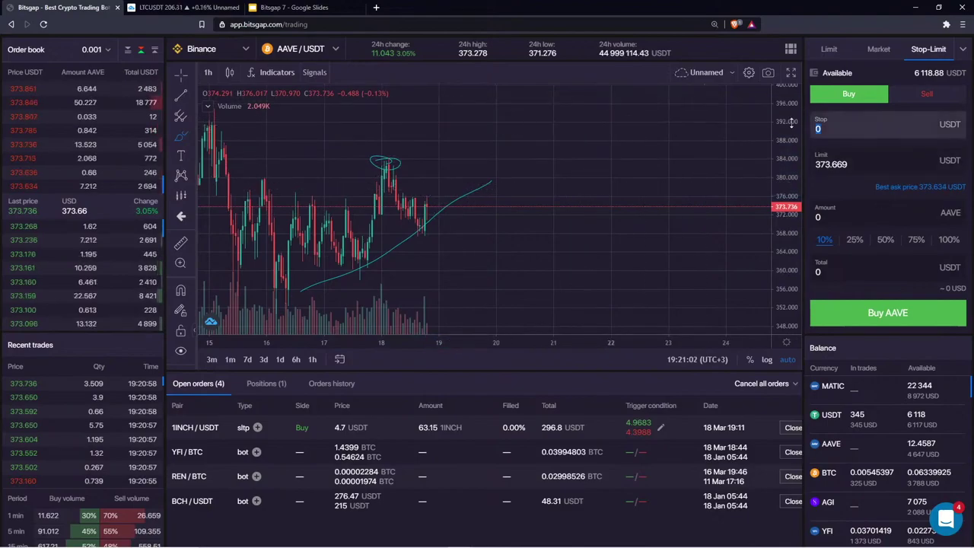
type("385")
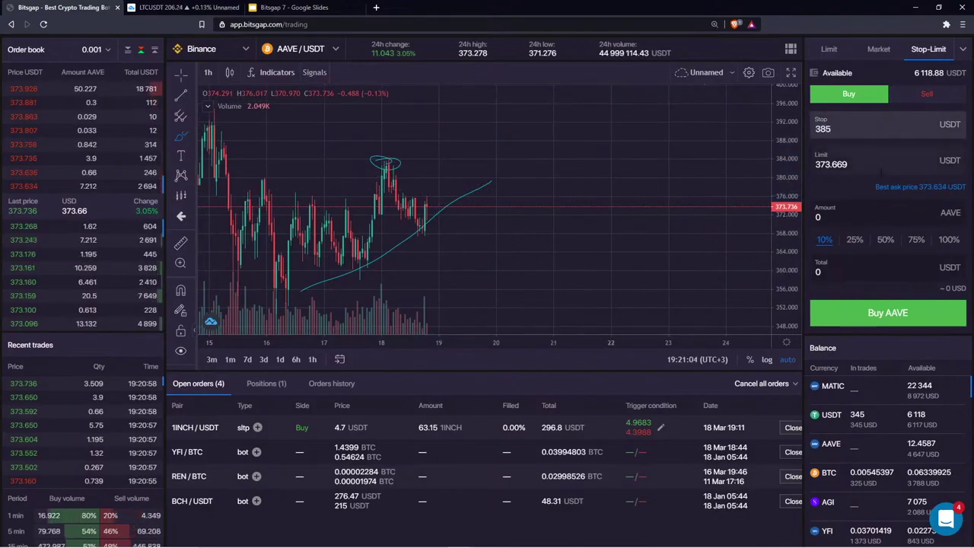
key("Tab")
type("385")
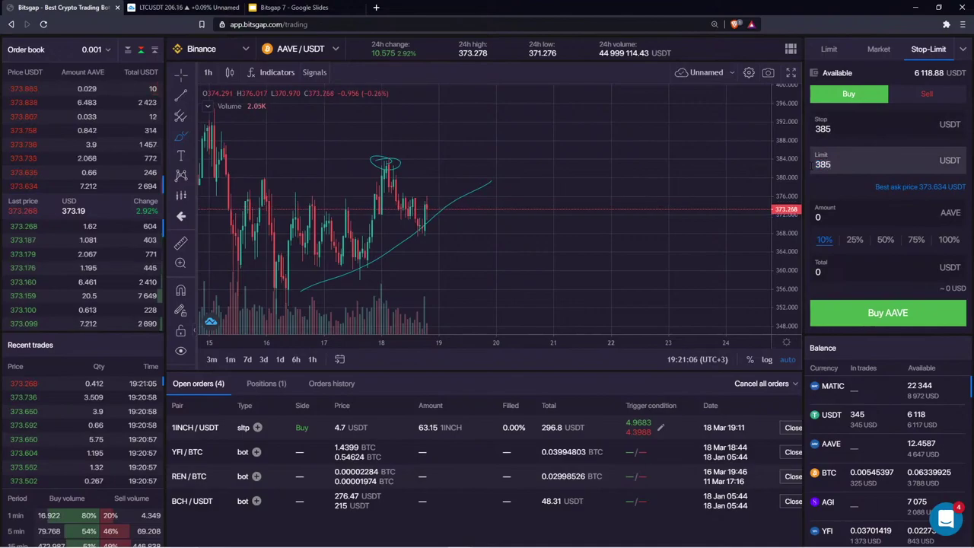
left_click(824, 239)
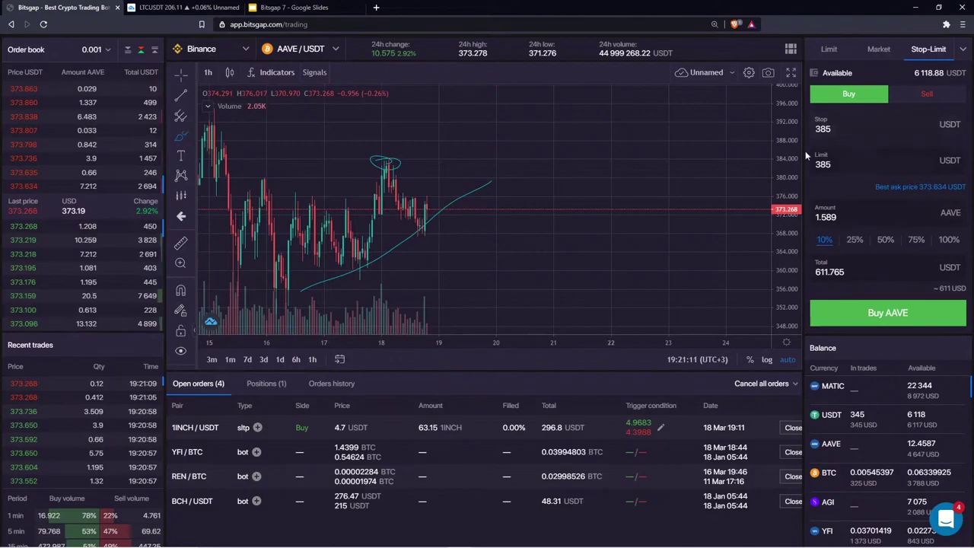
- Brush a rising path from the latest candles toward the 18 March high's level, mark its end and label that high
left_click(182, 136)
left_click(226, 138)
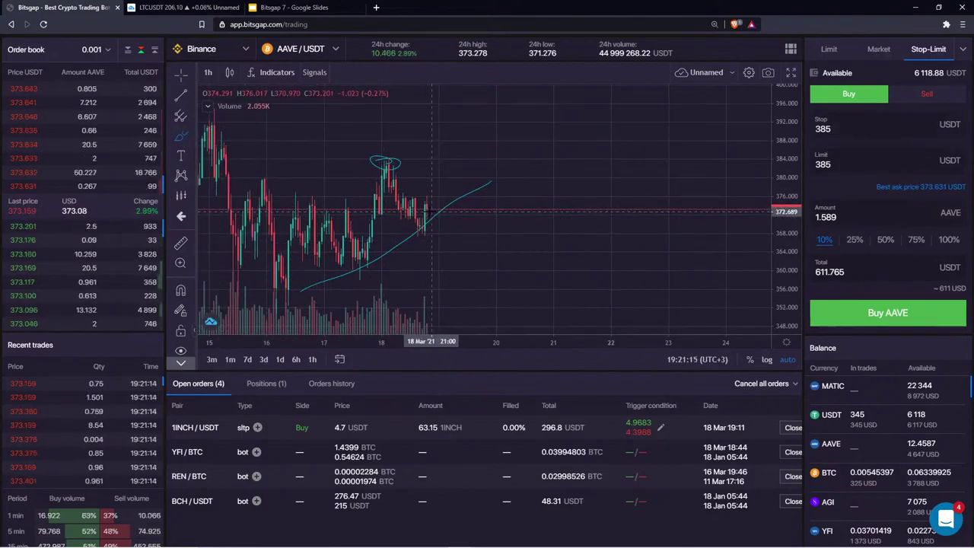
left_click_drag(426, 213, 434, 166)
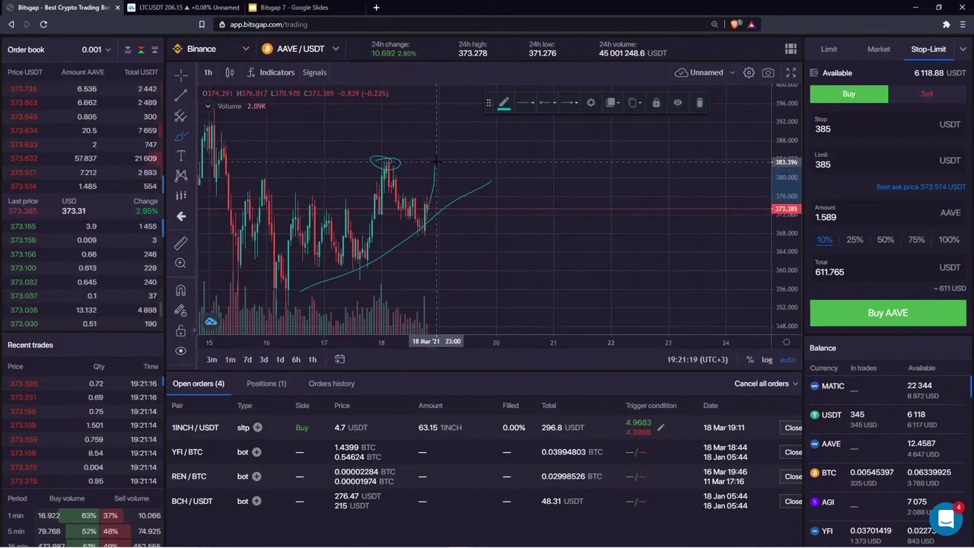
left_click_drag(442, 166, 441, 164)
mouse_move(370, 145)
left_mouse_down()
mouse_move(372, 154)
mouse_move(388, 146)
left_mouse_up()
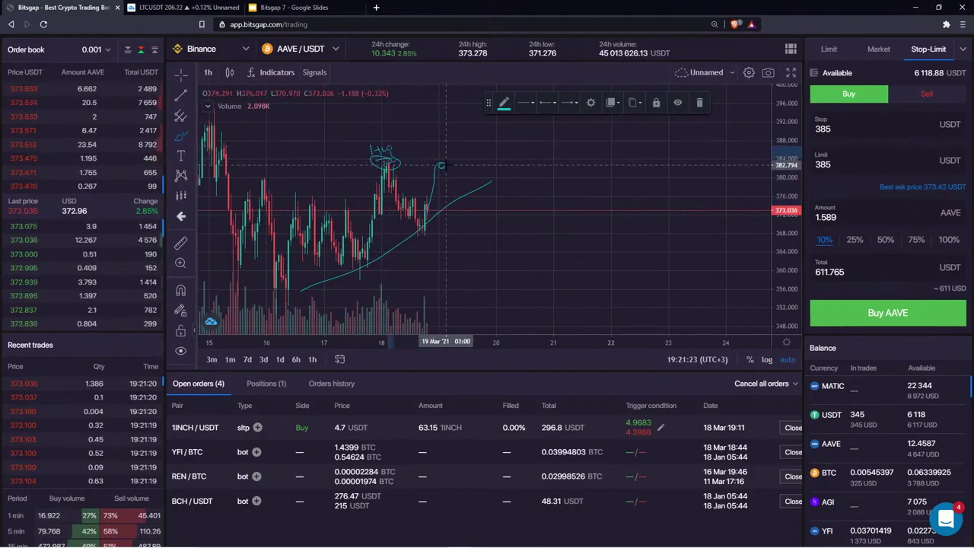
left_click_drag(450, 154, 451, 154)
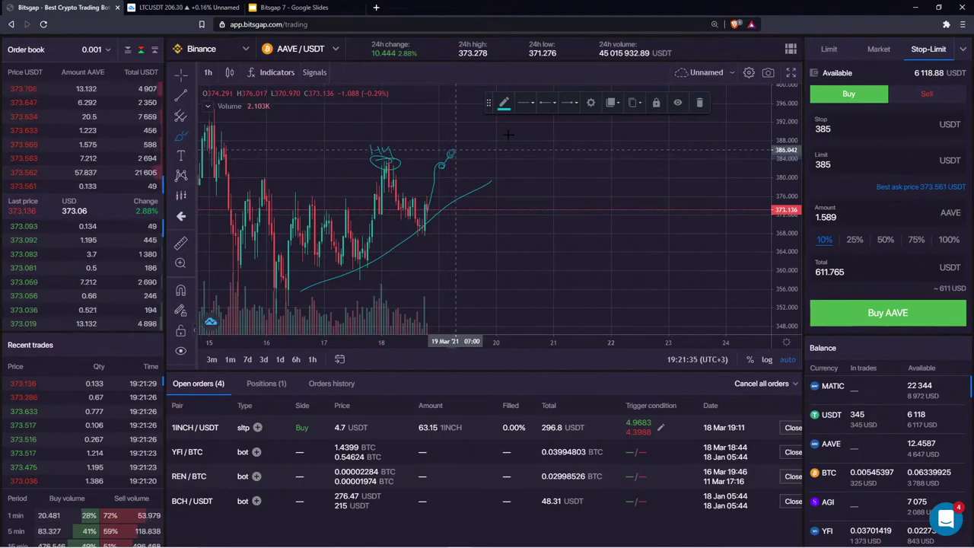
- Remove all drawings from the AAVE/USDT chart and compress its price scale slightly
left_click(700, 104)
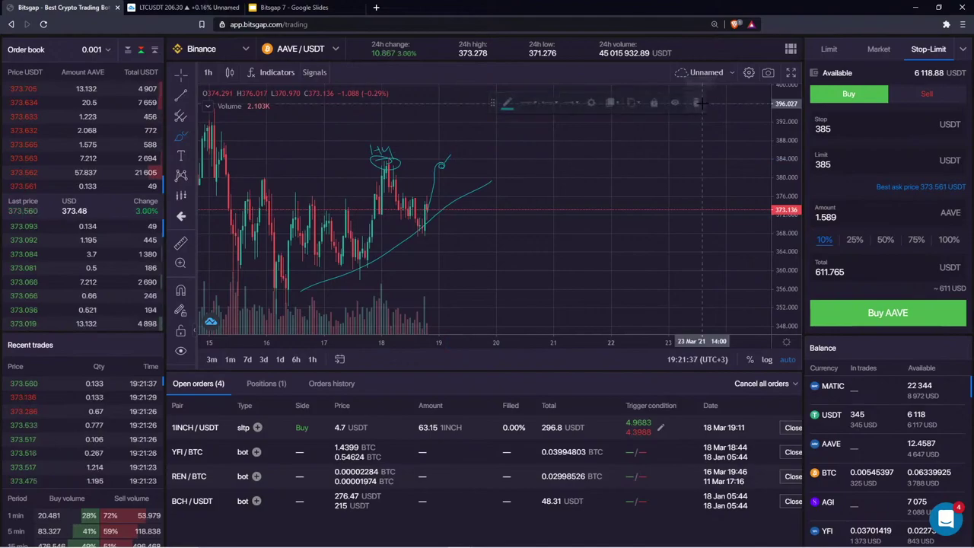
right_click(516, 149)
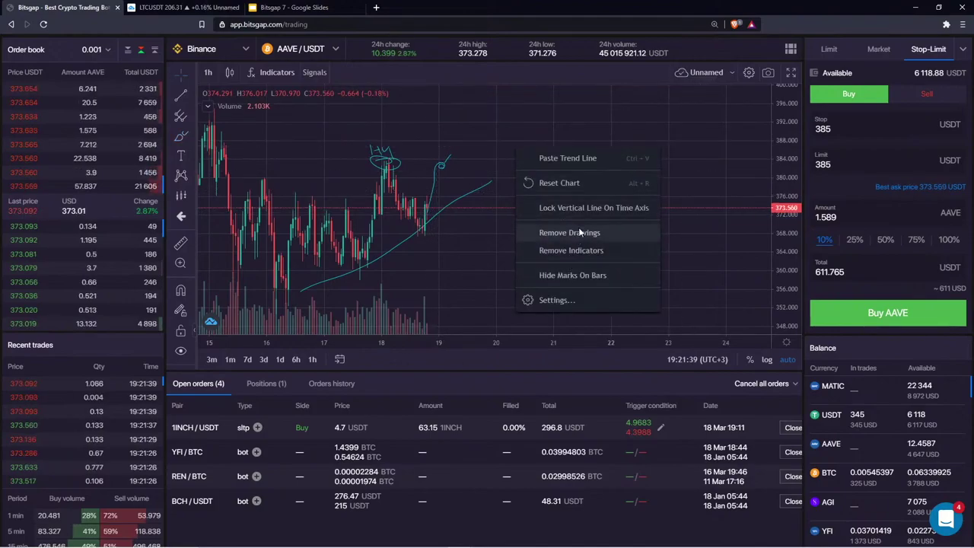
left_click(588, 234)
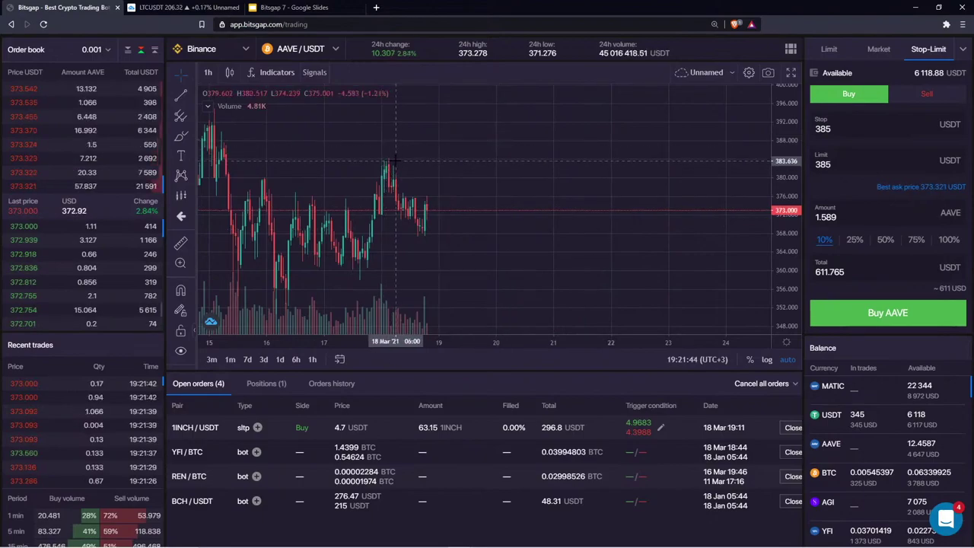
left_click_drag(785, 145, 786, 152)
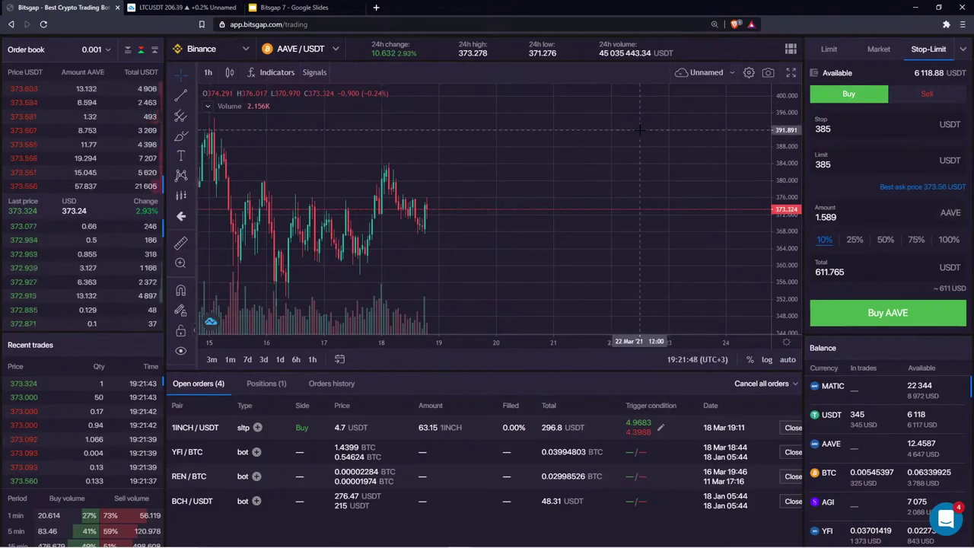
- Place a limit buy order for AAVE at 385 USDT with a total of 100 USDT
left_click(828, 49)
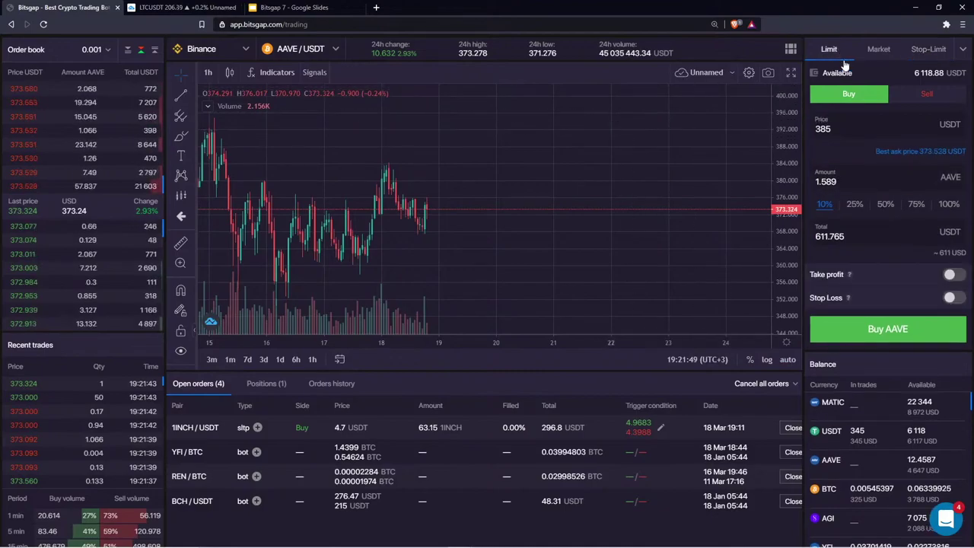
double_click(845, 127)
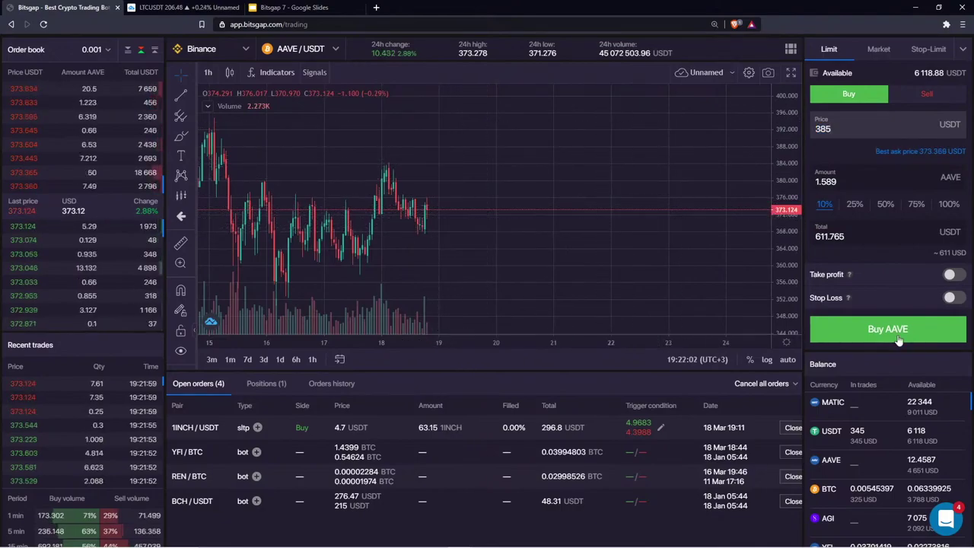
left_click_drag(858, 236, 741, 219)
type("100")
key("Return")
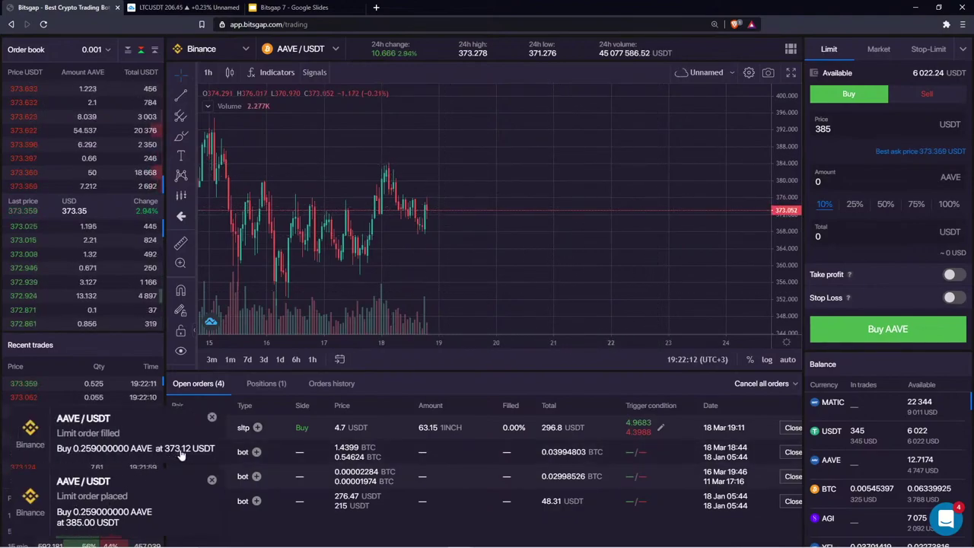
- Place a stop-limit buy order for AAVE with stop 385, limit 385 and 10% of the available USDT
left_click(929, 52)
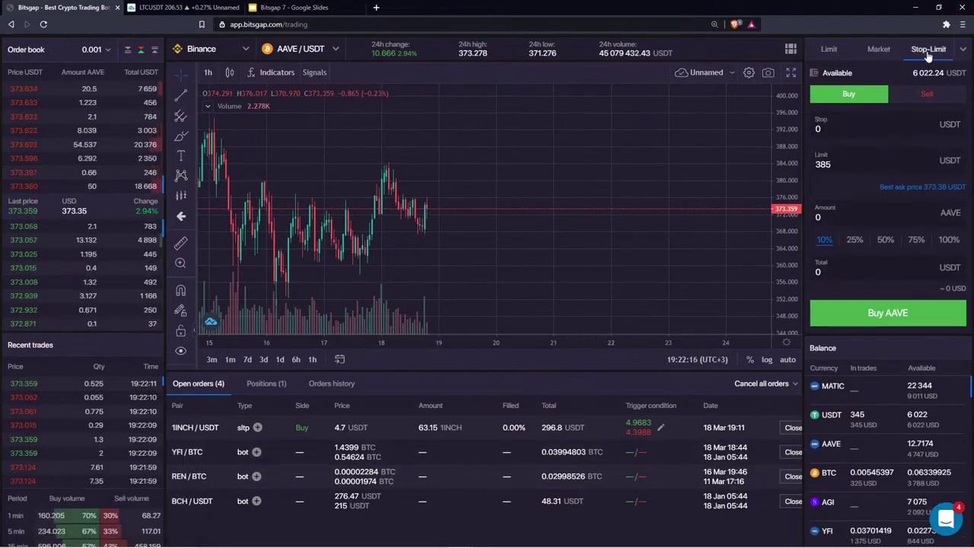
left_click(860, 128)
type("385")
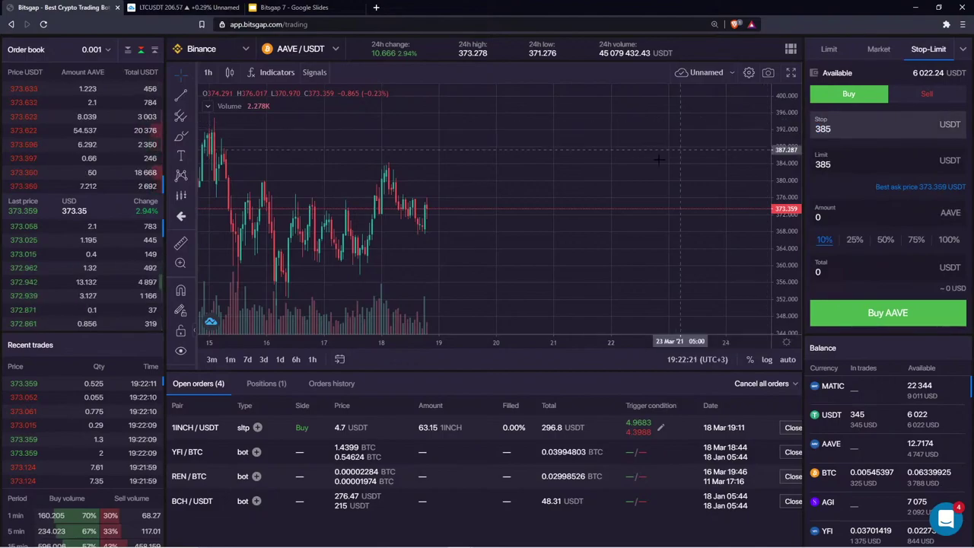
key("Tab")
key("shift+Tab")
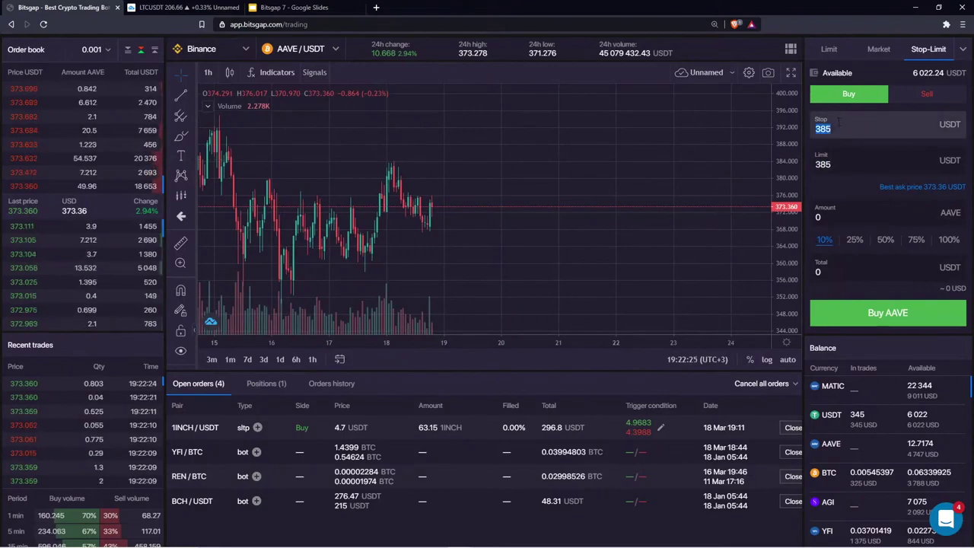
left_click(827, 240)
left_click(877, 312)
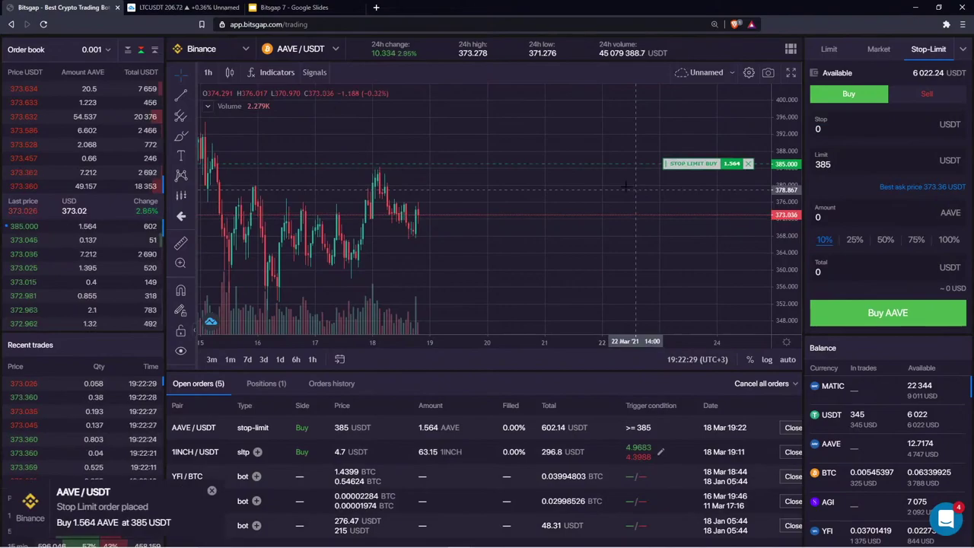
- Circle the 18 March high and brush a rising path from the latest candle up to the stop-limit order line
left_click_drag(490, 127, 480, 135)
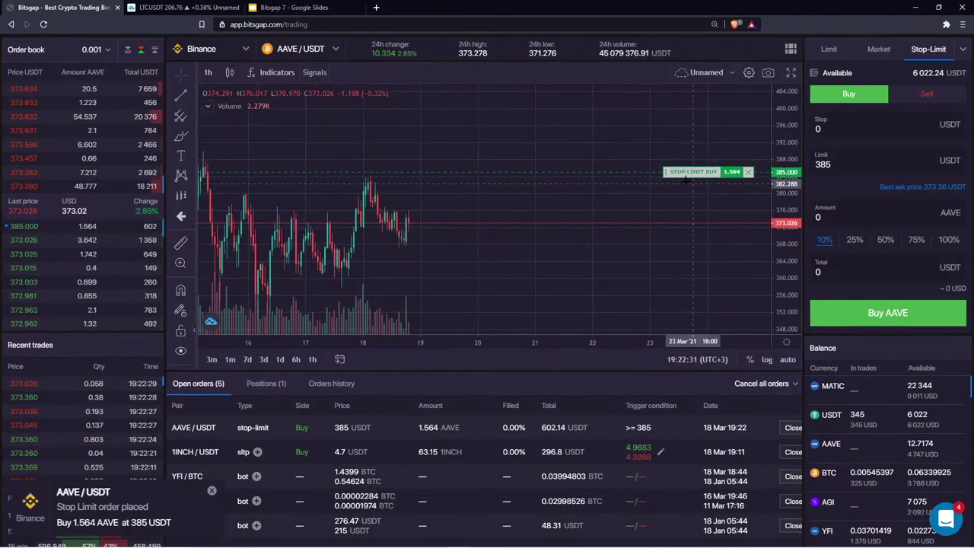
left_click_drag(544, 135, 545, 140)
left_click(181, 136)
mouse_move(409, 224)
left_mouse_down()
mouse_move(427, 181)
mouse_move(370, 181)
mouse_move(430, 178)
left_mouse_up()
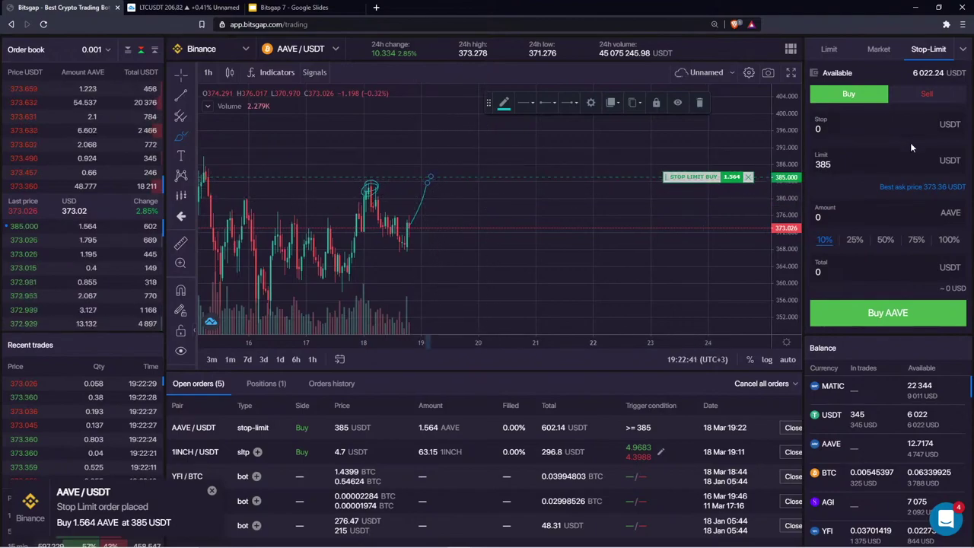
- Remove all drawings from the AAVE/USDT chart and compress its price scale
double_click(825, 164)
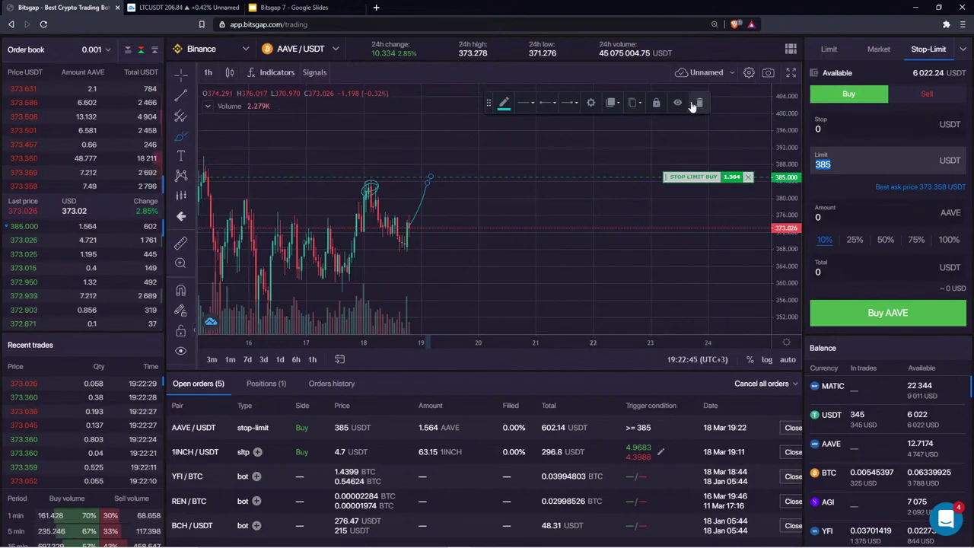
left_click(701, 99)
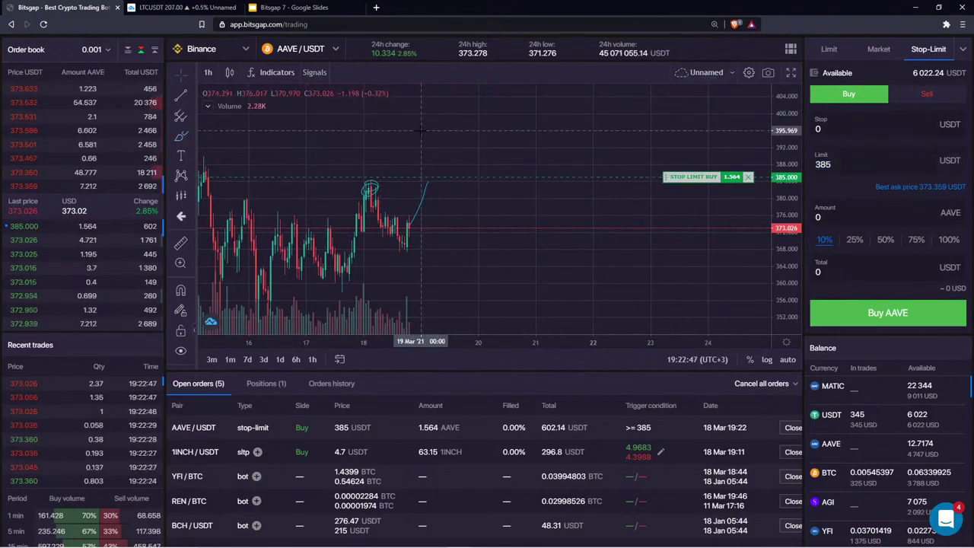
right_click(484, 131)
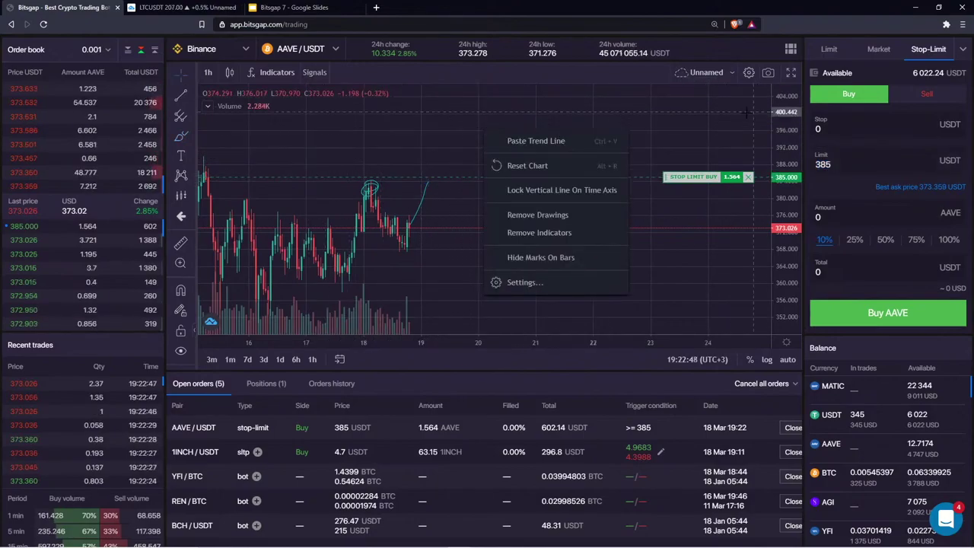
left_click(540, 214)
left_click_drag(789, 134, 786, 169)
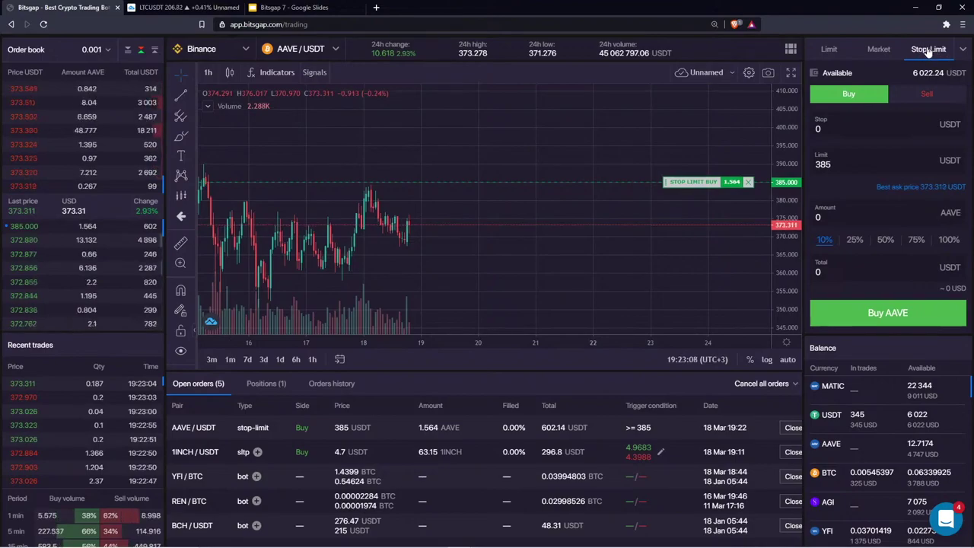
- Set the stop-limit order form to Sell and cancel the open AAVE stop-limit buy order at 385 USDT
left_click(818, 129)
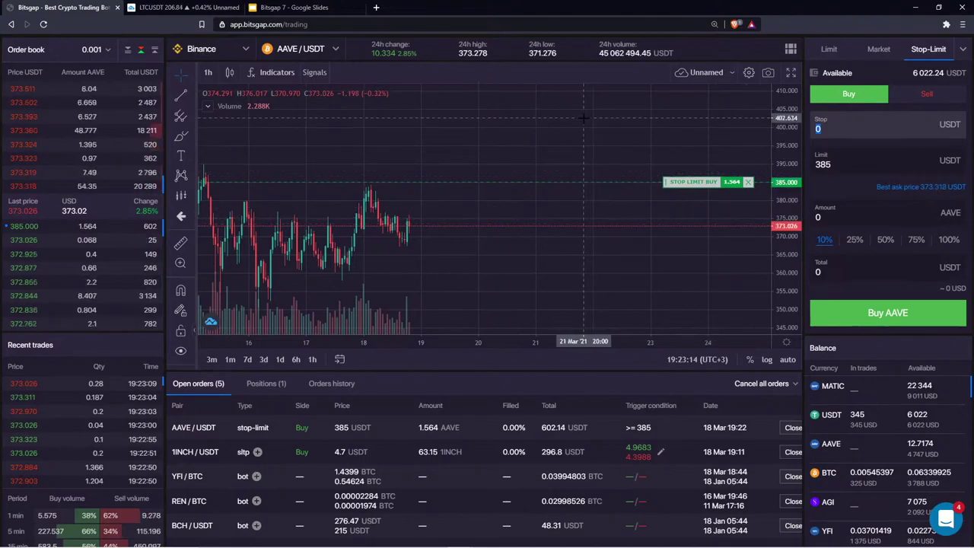
scroll(581, 117, "down", 2)
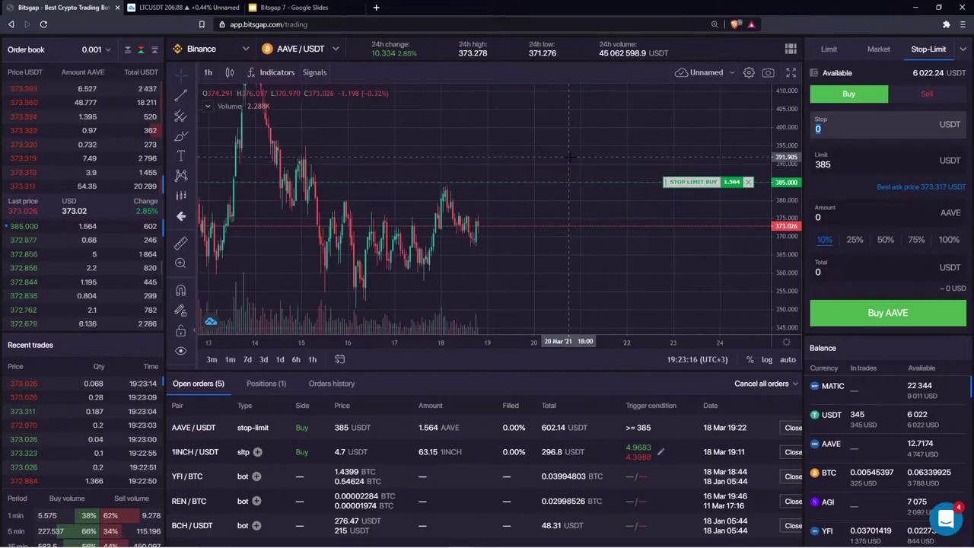
left_click(735, 142)
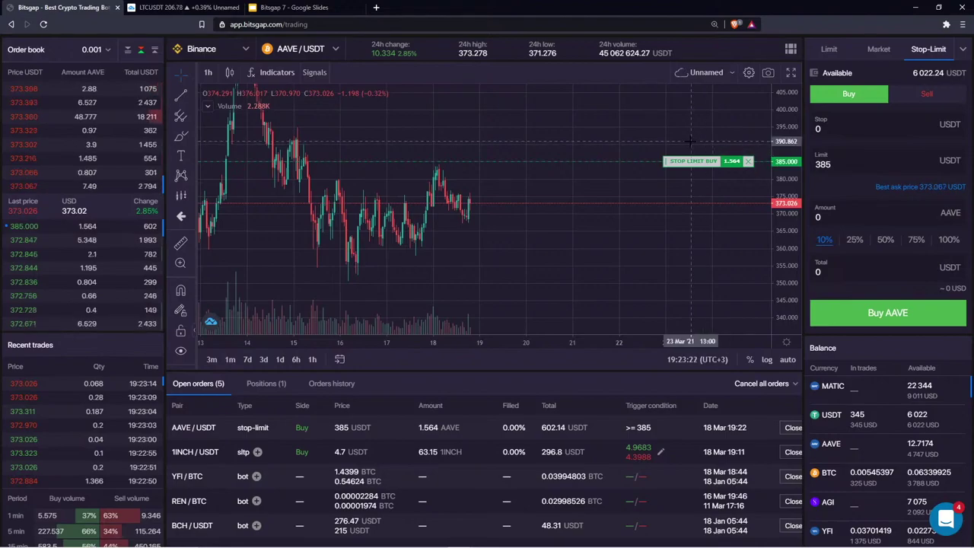
left_click(927, 92)
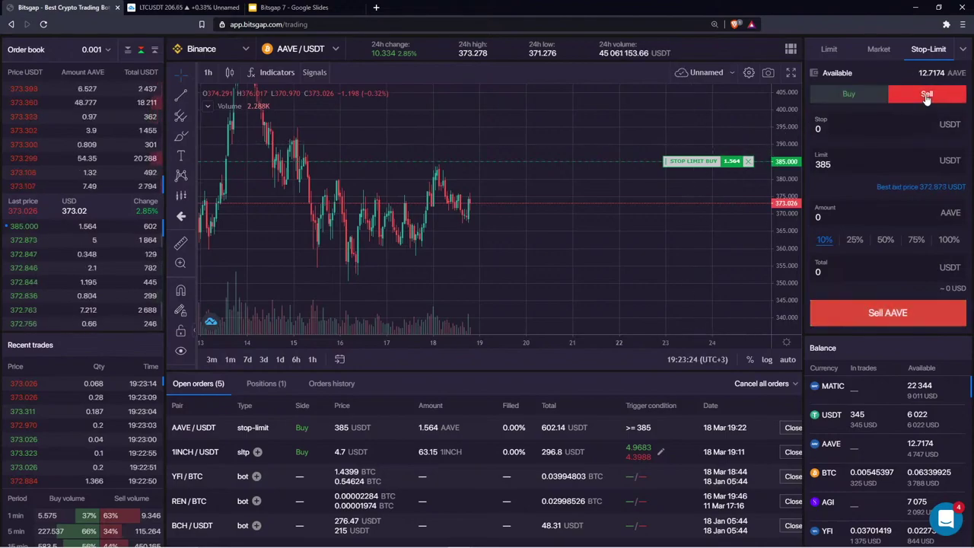
left_click(747, 161)
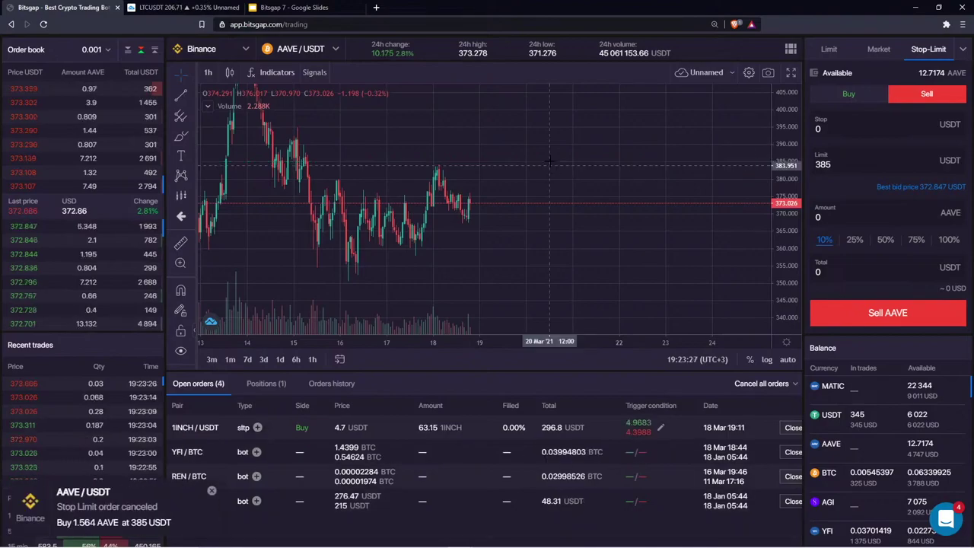
- Draw a horizontal line at about 366 USDT, just below the 18 March lows on the AAVE/USDT chart
scroll(572, 219, "down", 4)
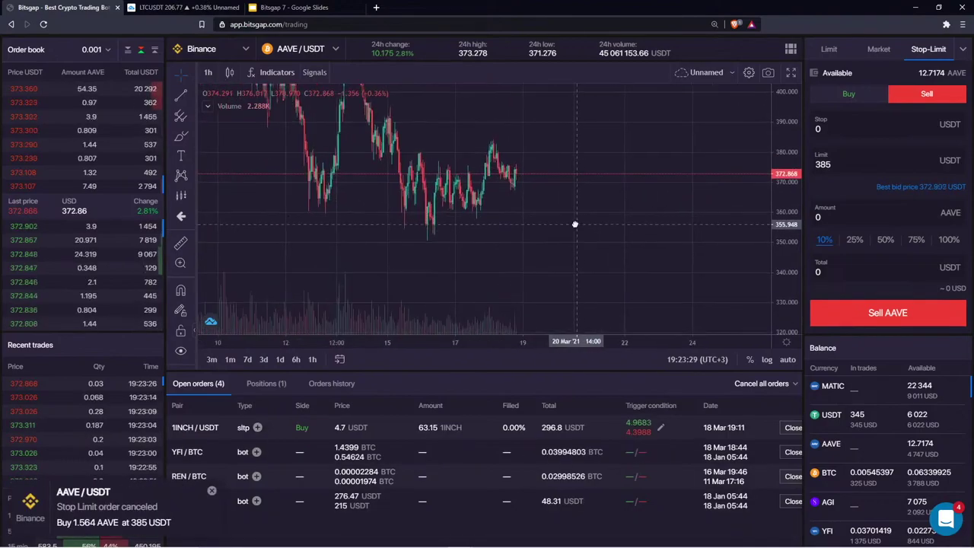
scroll(557, 227, "up", 3)
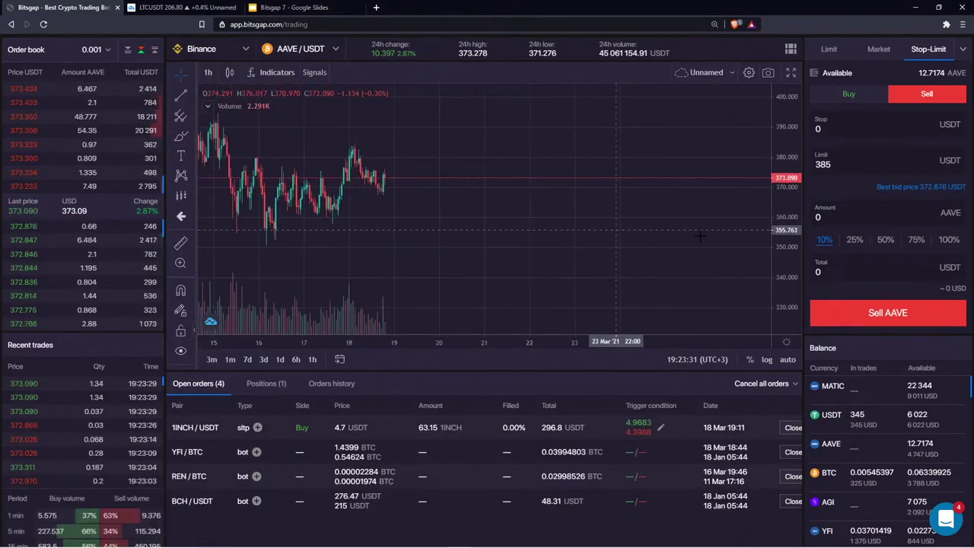
left_click(191, 96)
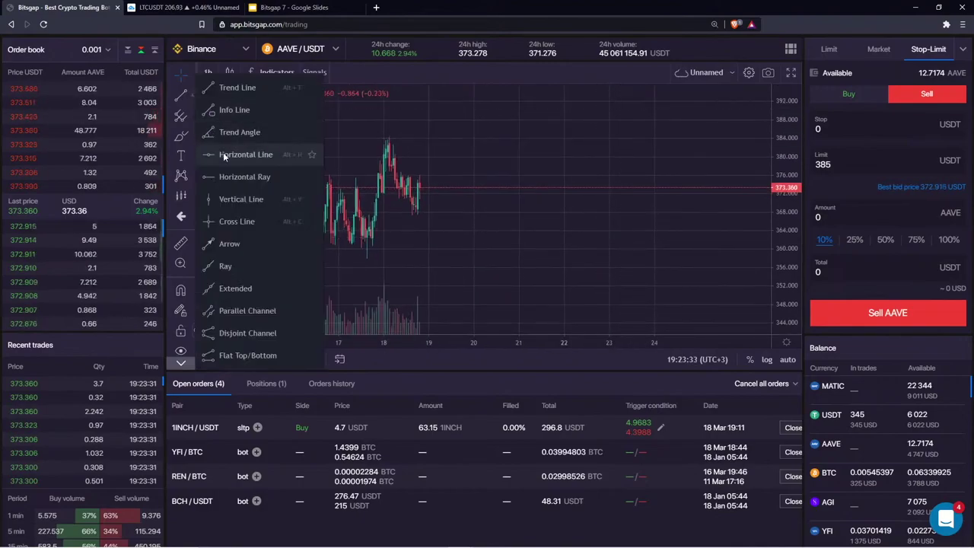
left_click(228, 152)
left_click(394, 218)
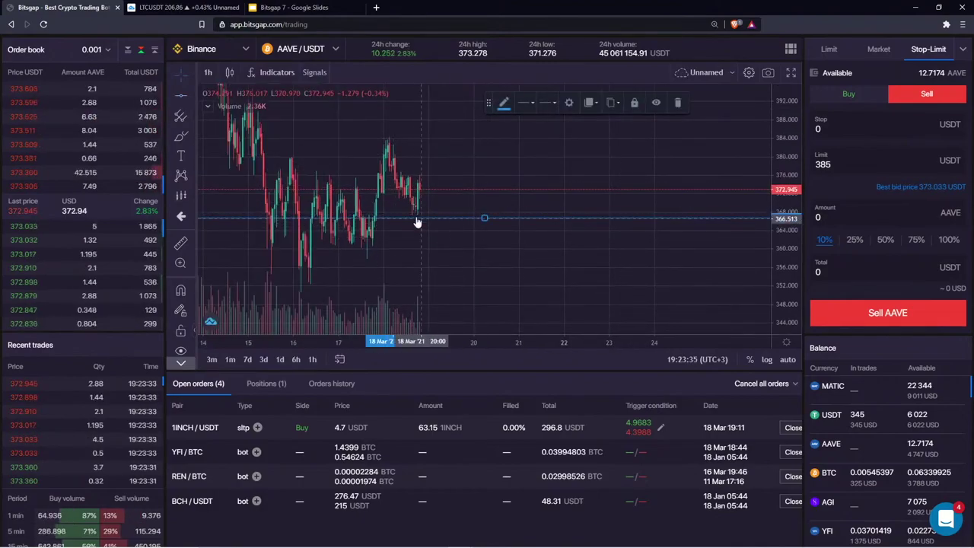
scroll(454, 269, "down", 2)
left_click_drag(454, 269, 492, 251)
left_click_drag(787, 260, 786, 204)
scroll(528, 203, "up", 3)
left_click_drag(393, 194, 495, 198)
left_click_drag(788, 145, 790, 210)
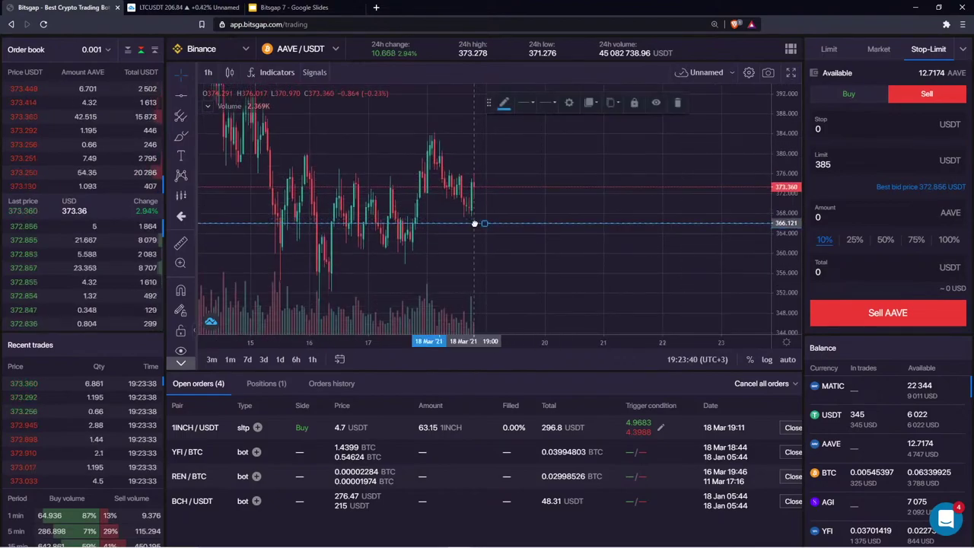
left_click(513, 206)
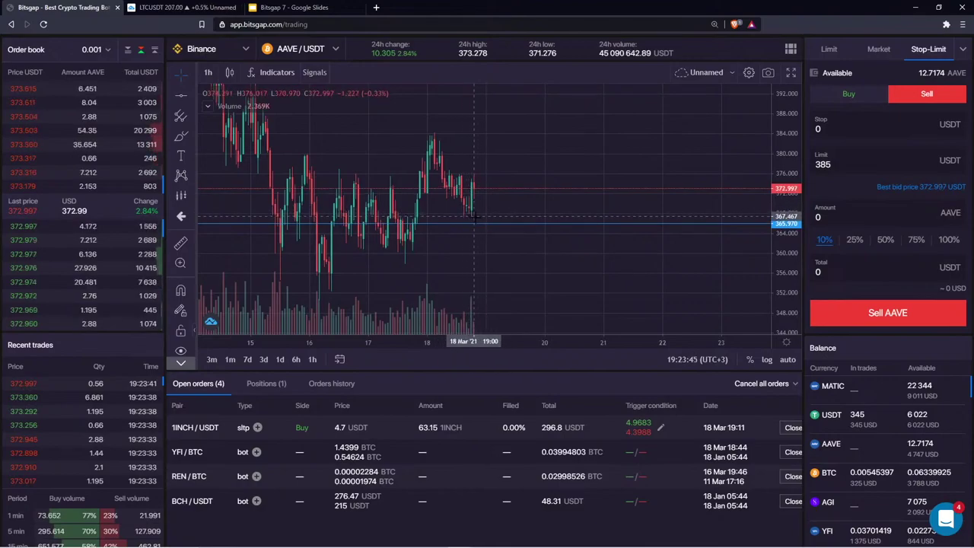
- Brush a falling path with an arrowhead from the latest candle to about 352 USDT and delete the stray last stroke
left_click(180, 135)
mouse_move(480, 196)
left_mouse_down()
mouse_move(504, 196)
mouse_move(578, 293)
mouse_move(584, 274)
mouse_move(587, 293)
left_mouse_up()
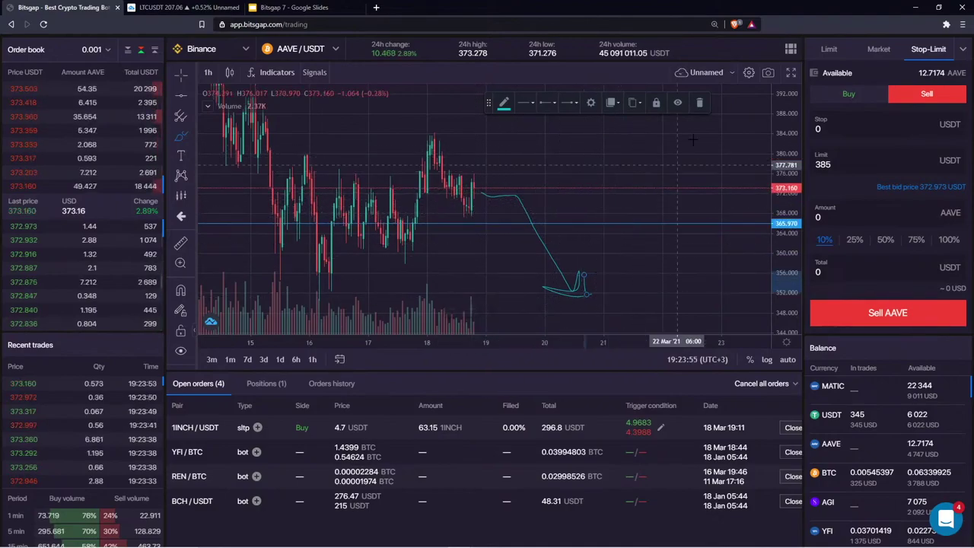
left_click(704, 102)
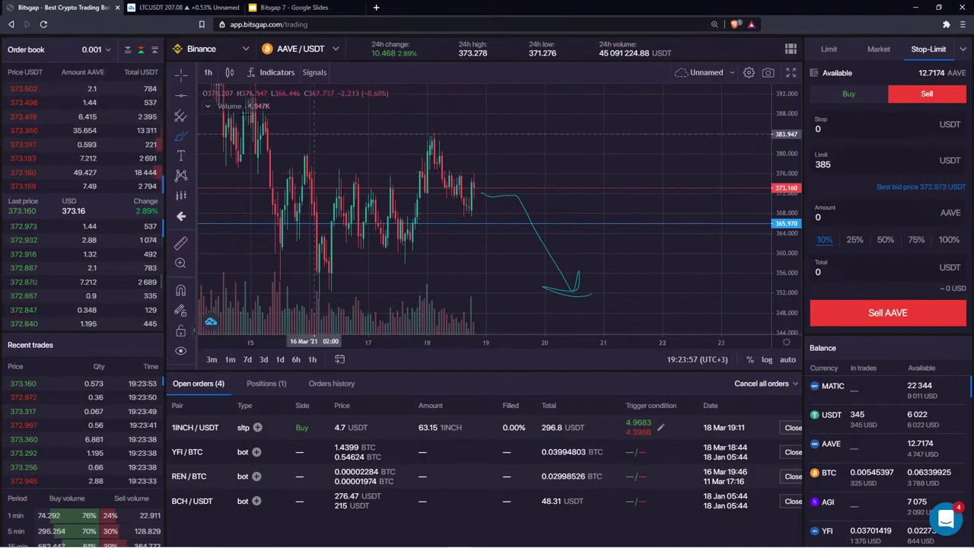
left_click(182, 76)
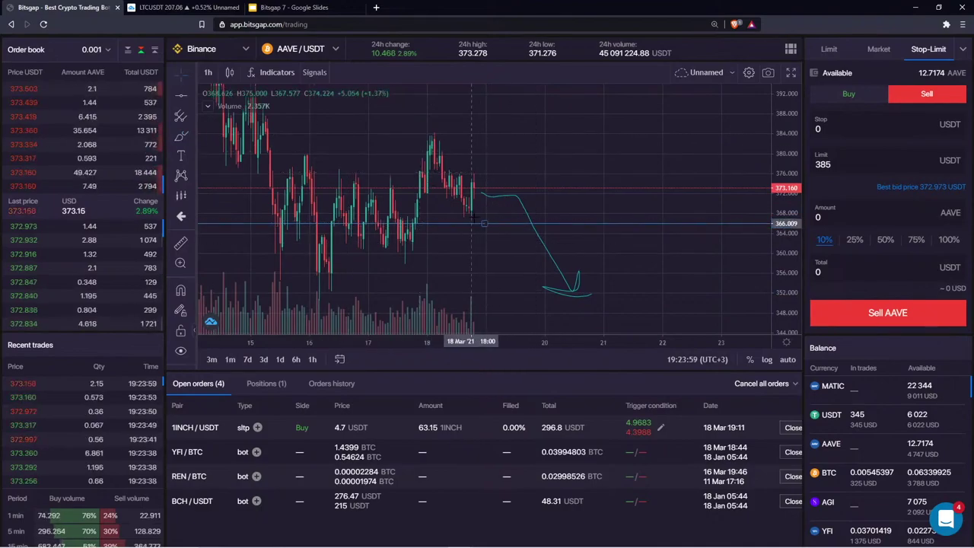
- Delete the horizontal support line and the falling brush path from the chart
left_click(484, 223)
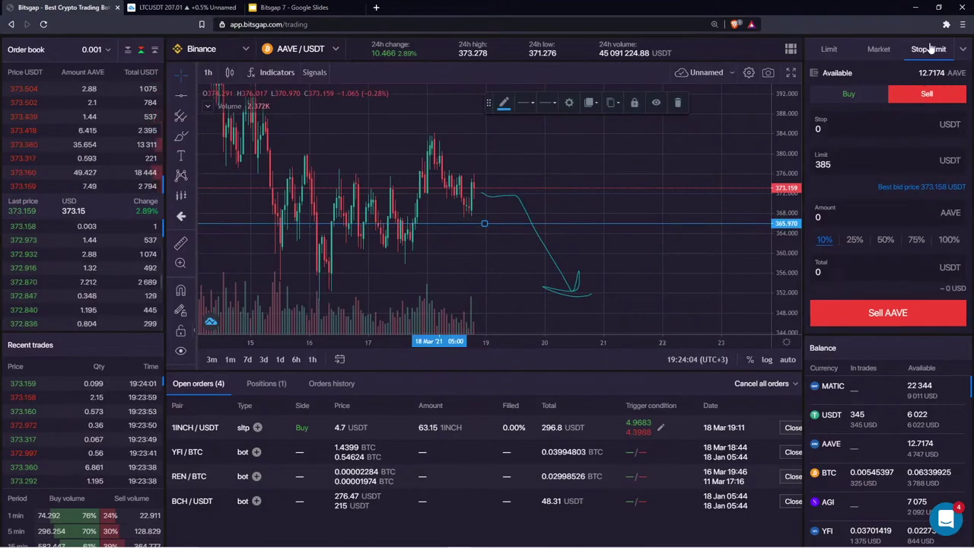
left_click(677, 102)
left_click(546, 251)
left_click(680, 103)
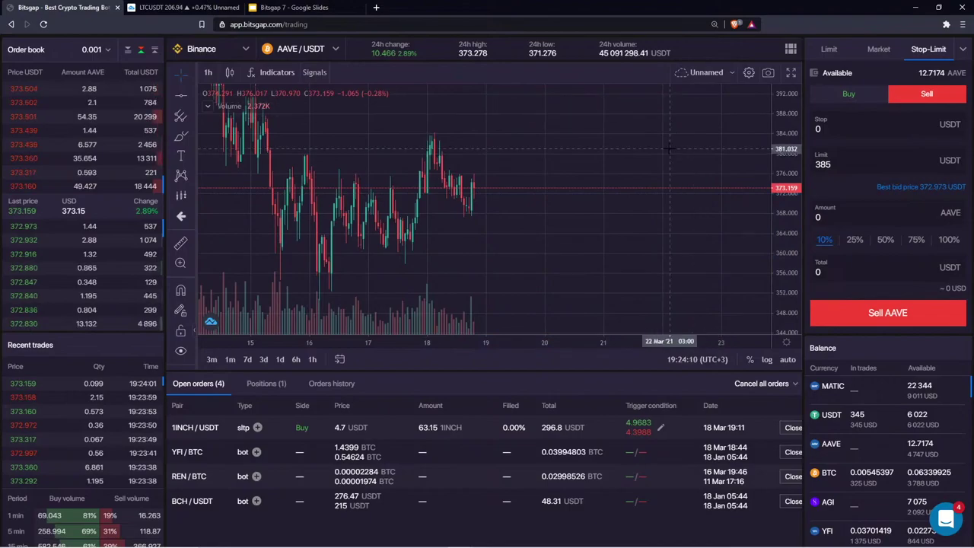
- Change the AAVE sell order type from Stop-Limit to TWAP
scroll(670, 149, "down", 3)
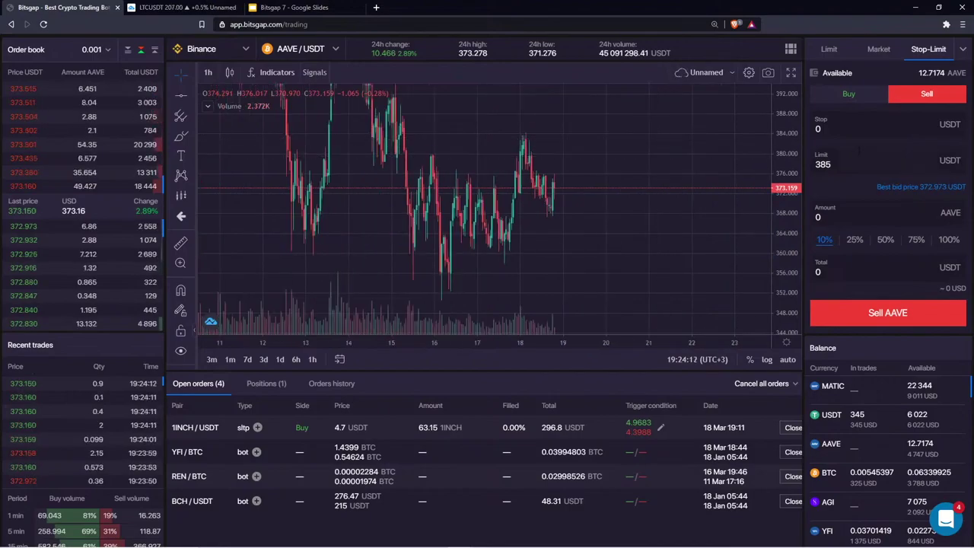
left_click_drag(675, 147, 642, 172)
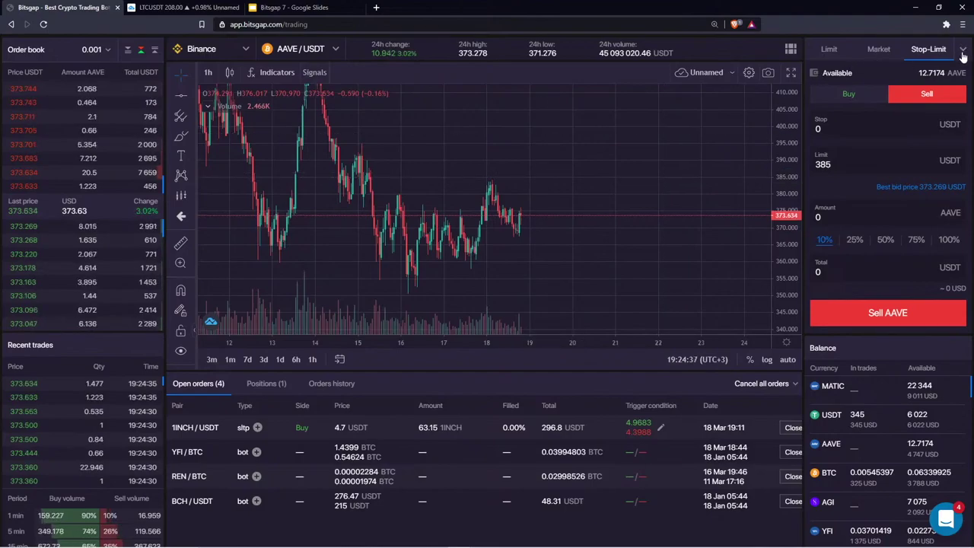
left_click(962, 54)
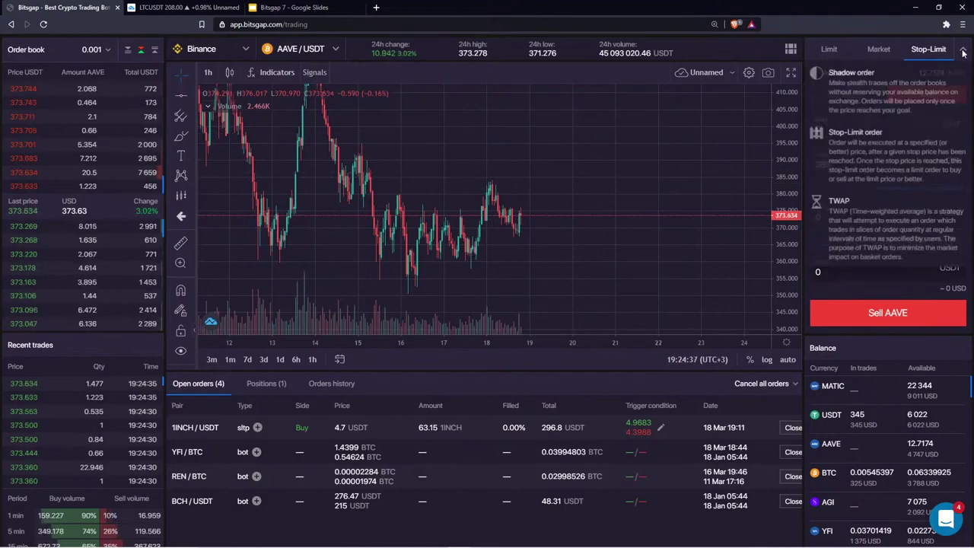
left_click(882, 202)
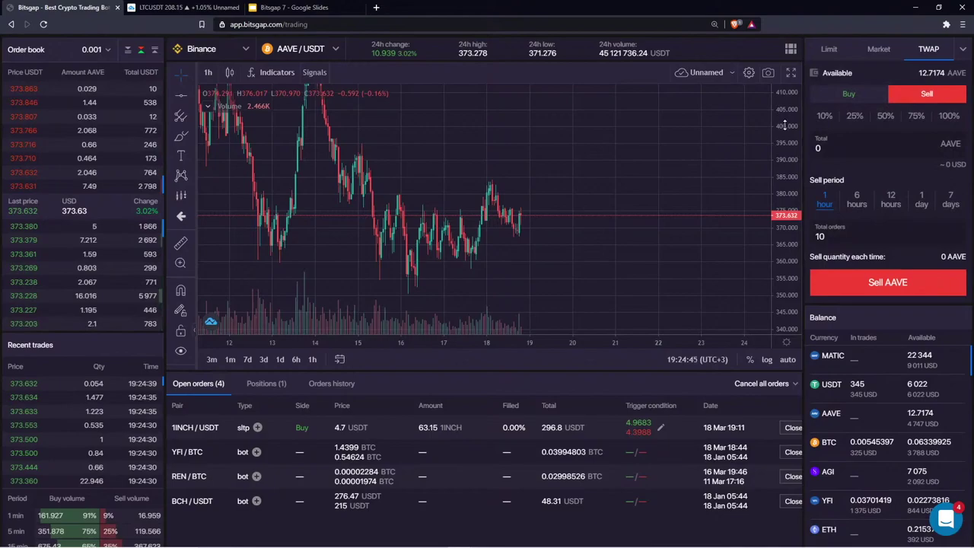
left_click_drag(785, 128, 779, 201)
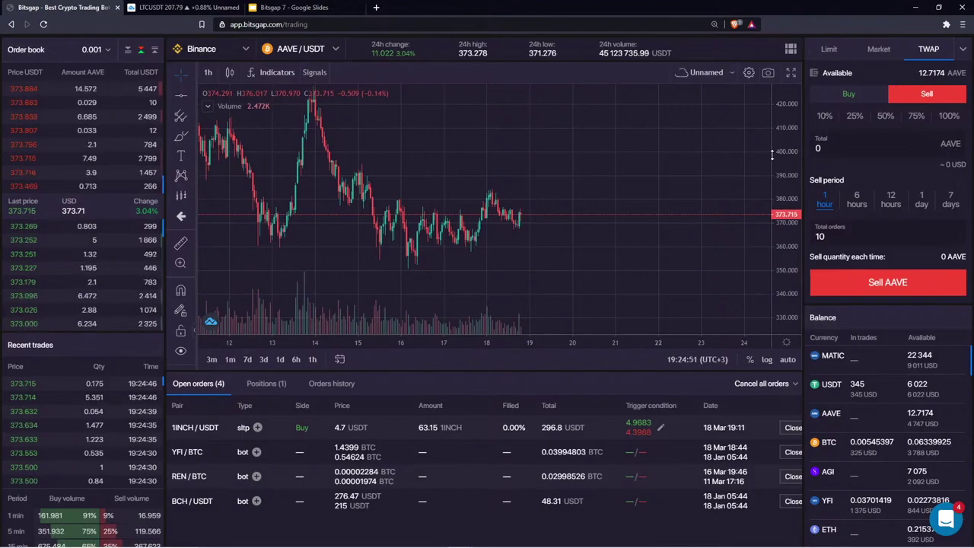
left_click_drag(592, 215, 627, 174)
scroll(587, 180, "down", 1)
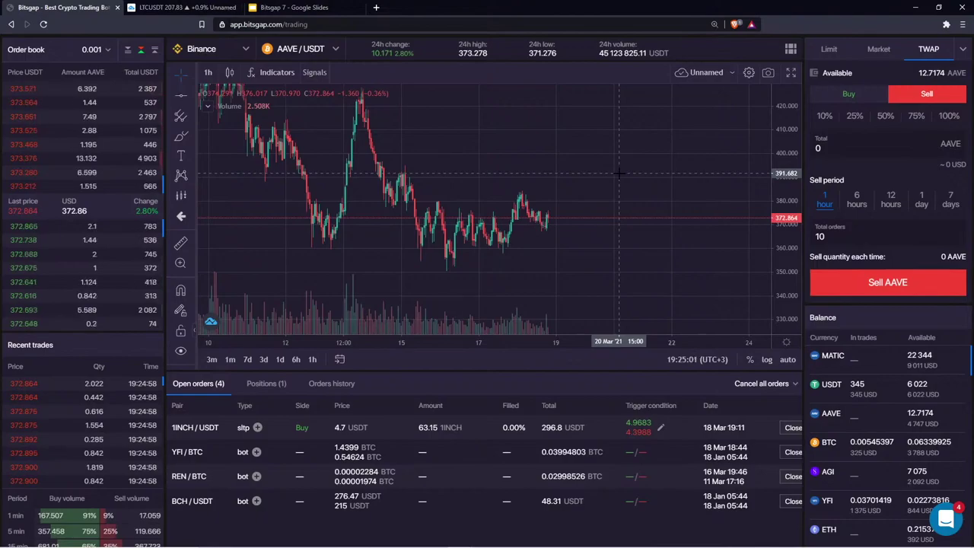
left_click(300, 49)
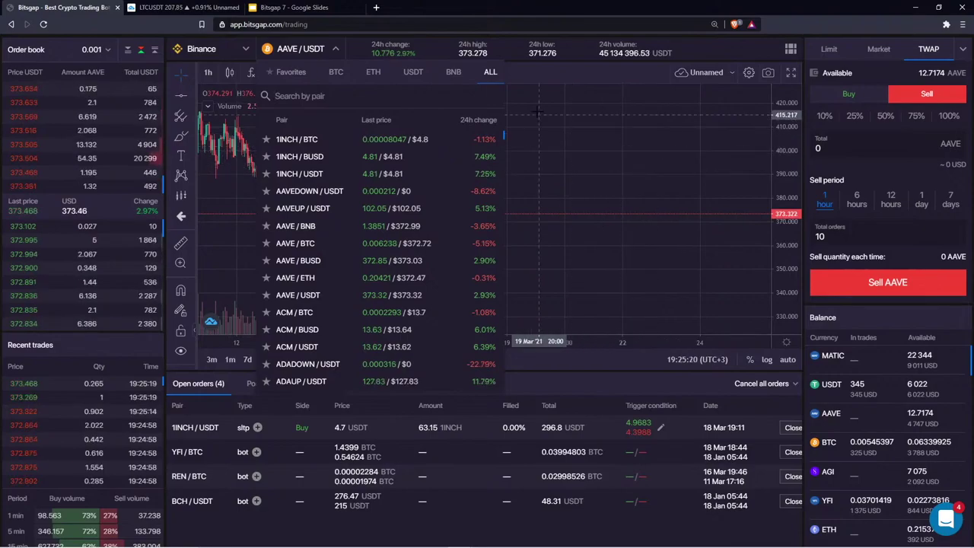
left_click(321, 53)
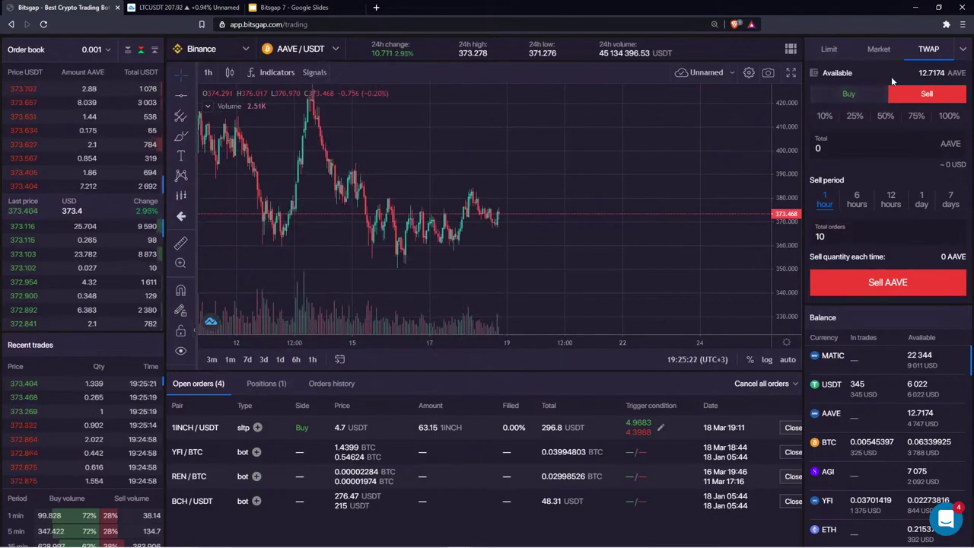
left_click(875, 148)
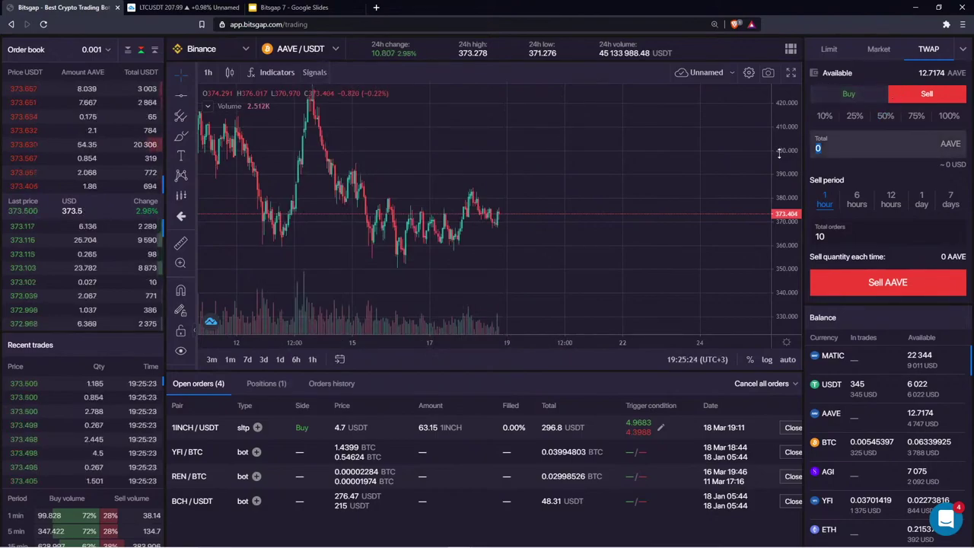
- Brush narrow vertical loops and short marks beside the latest AAVE candle, deleting each one after drawing it
left_click(181, 136)
mouse_move(553, 165)
left_mouse_down()
mouse_move(577, 227)
mouse_move(559, 169)
left_mouse_up()
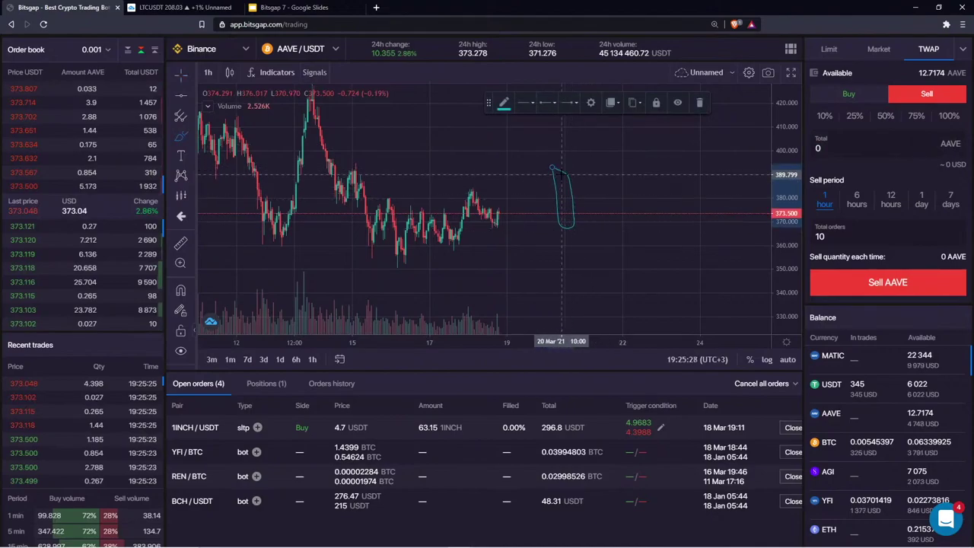
left_click(699, 102)
mouse_move(510, 218)
left_mouse_down()
mouse_move(512, 231)
mouse_move(527, 221)
left_mouse_up()
left_click(699, 102)
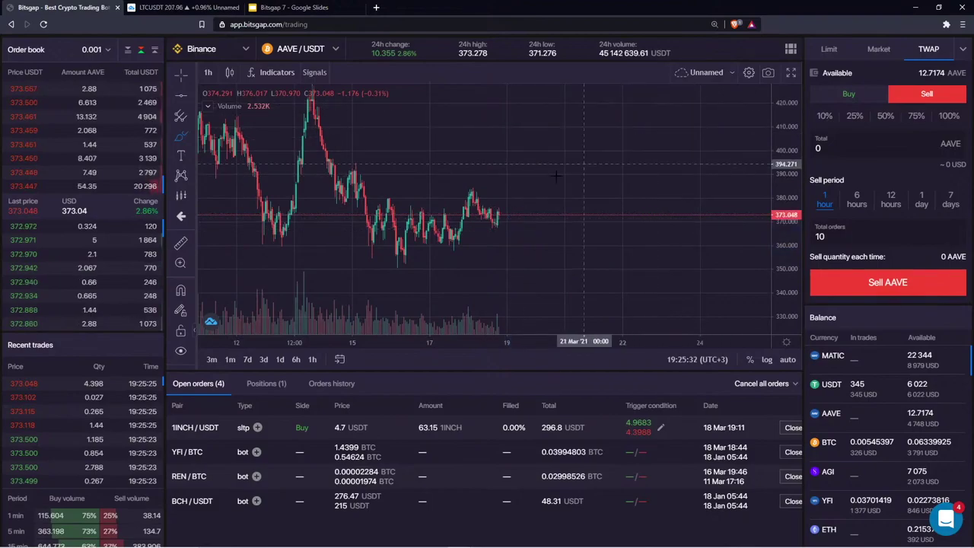
left_click(506, 214)
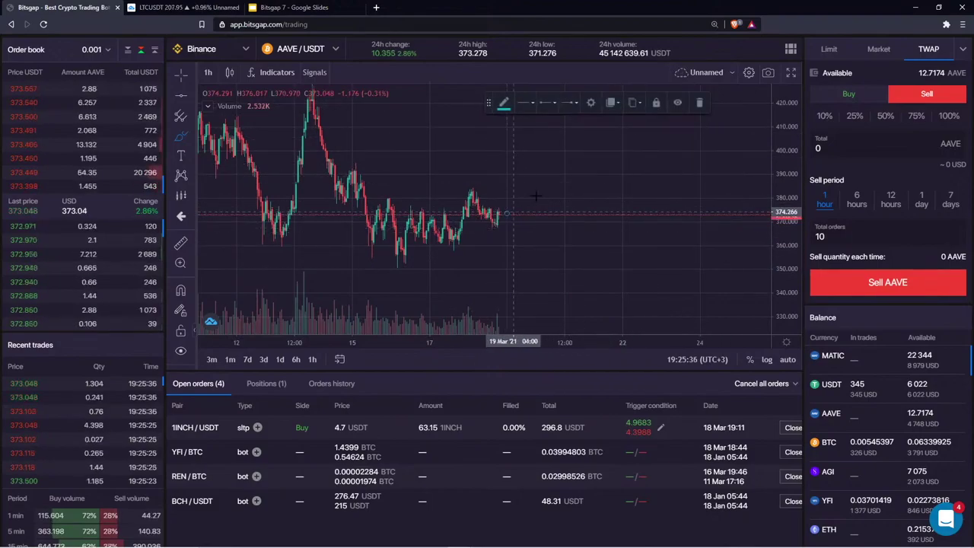
left_click(699, 103)
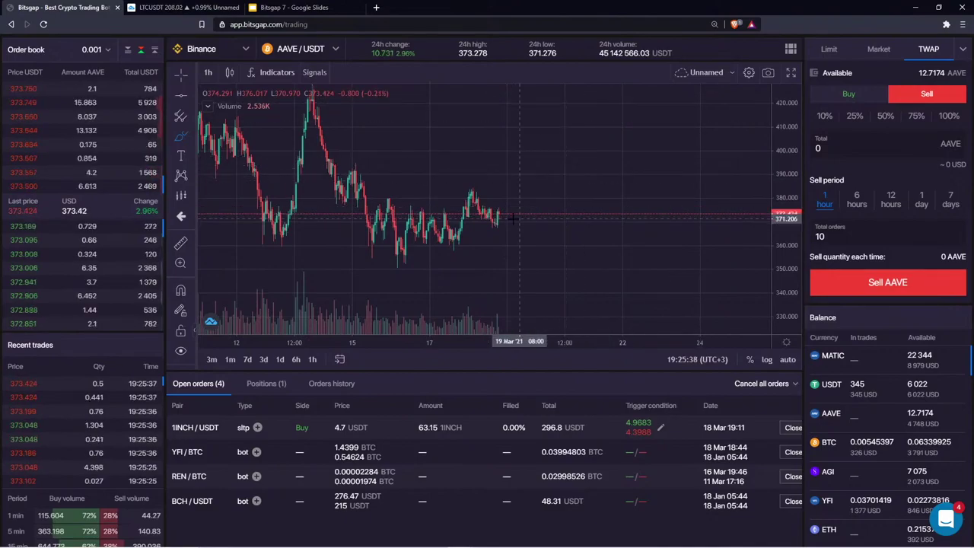
mouse_move(501, 212)
left_mouse_down()
mouse_move(492, 139)
mouse_move(510, 195)
left_mouse_up()
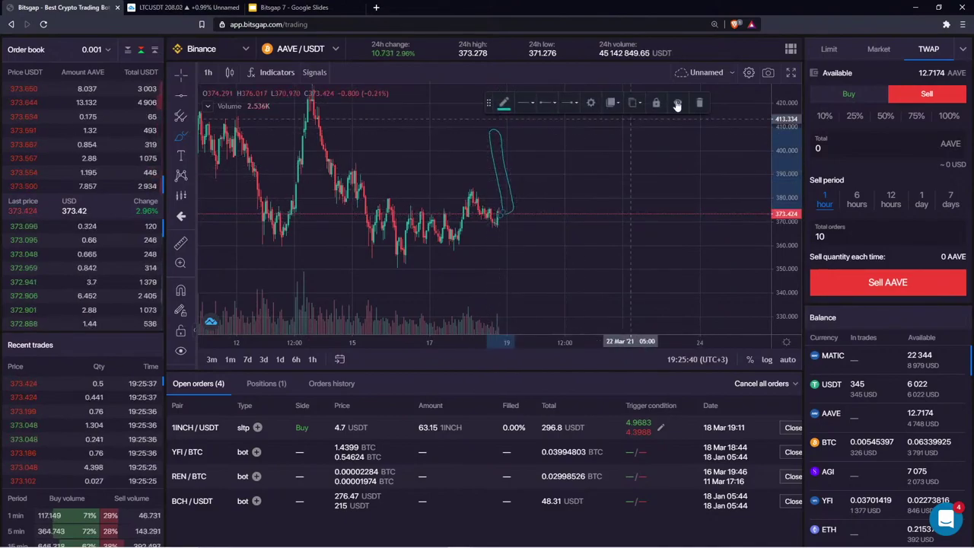
left_click(699, 103)
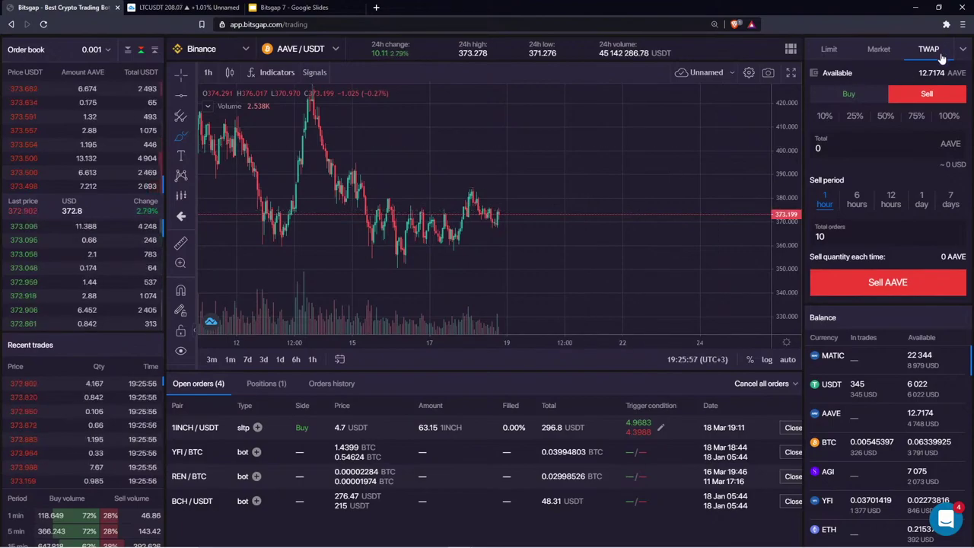
- Switch the AAVE TWAP order to the buy side and set its total to 10 AAVE
left_click(852, 96)
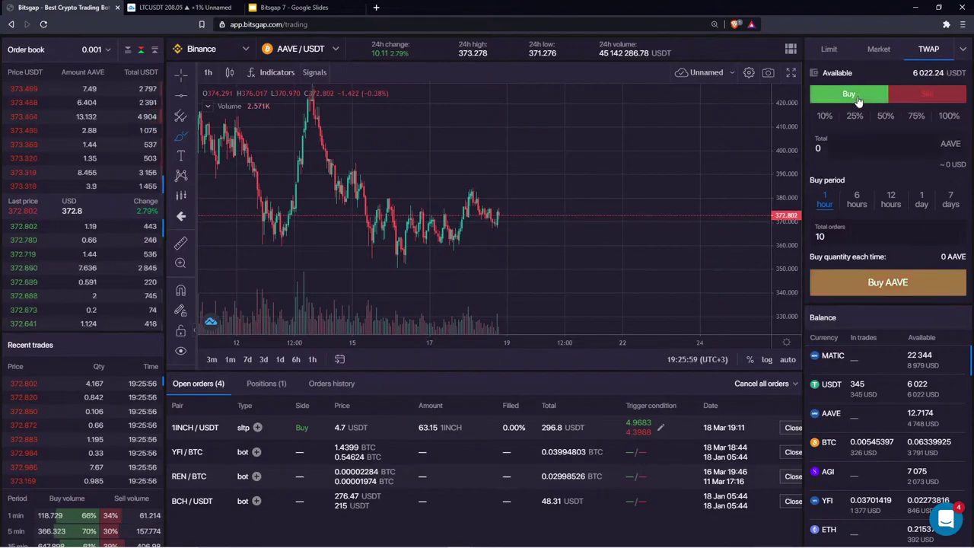
left_click(824, 143)
key("BackSpace")
type("30")
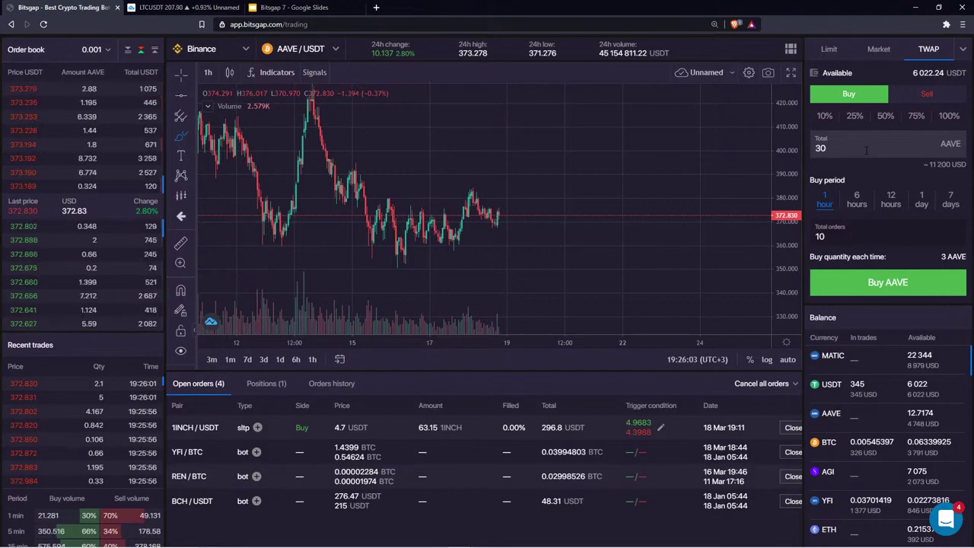
left_click_drag(937, 142, 773, 150)
type("10")
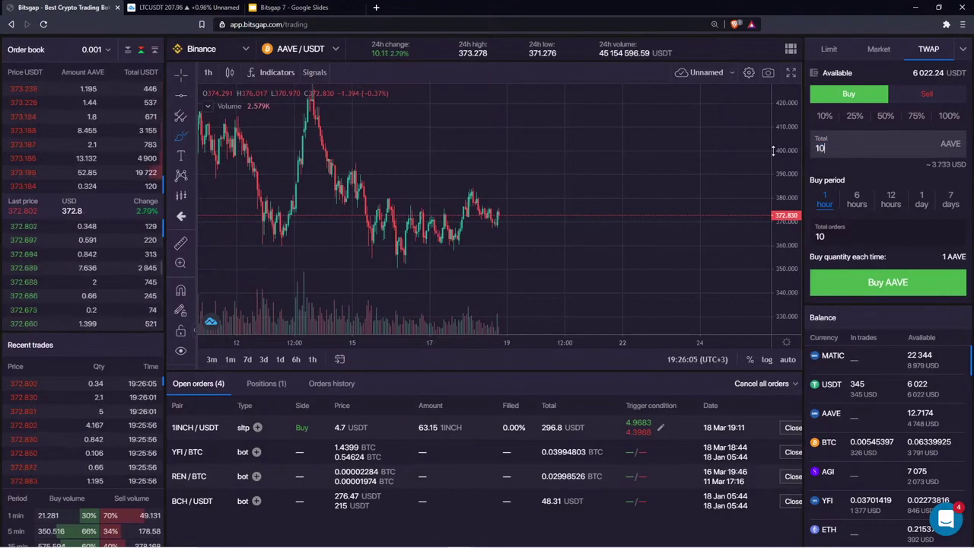
left_click_drag(931, 165, 939, 165)
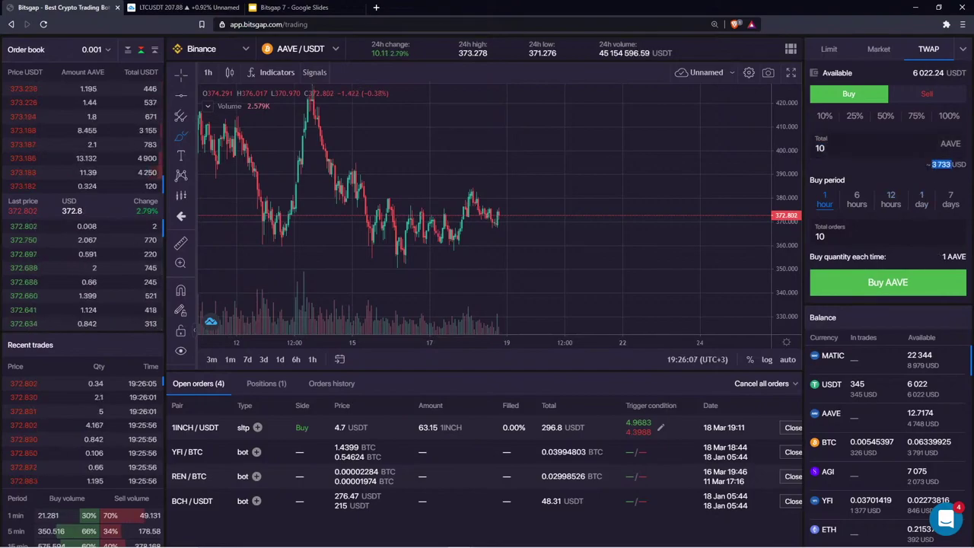
double_click(831, 145)
left_click_drag(922, 164, 951, 164)
double_click(830, 148)
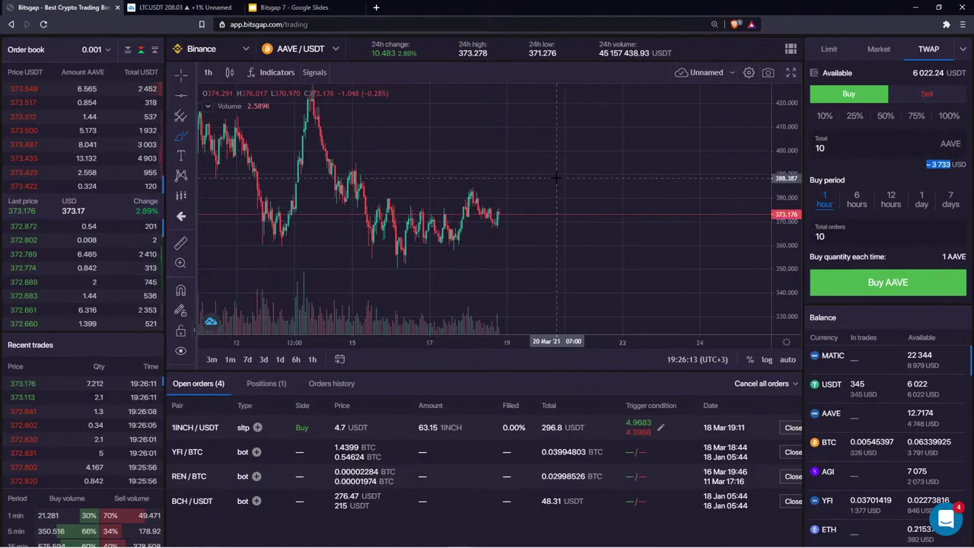
- Brush a short stroke beside the latest AAVE candle and delete it from the chart
left_click_drag(556, 178, 528, 195)
left_click(700, 104)
left_click(179, 135)
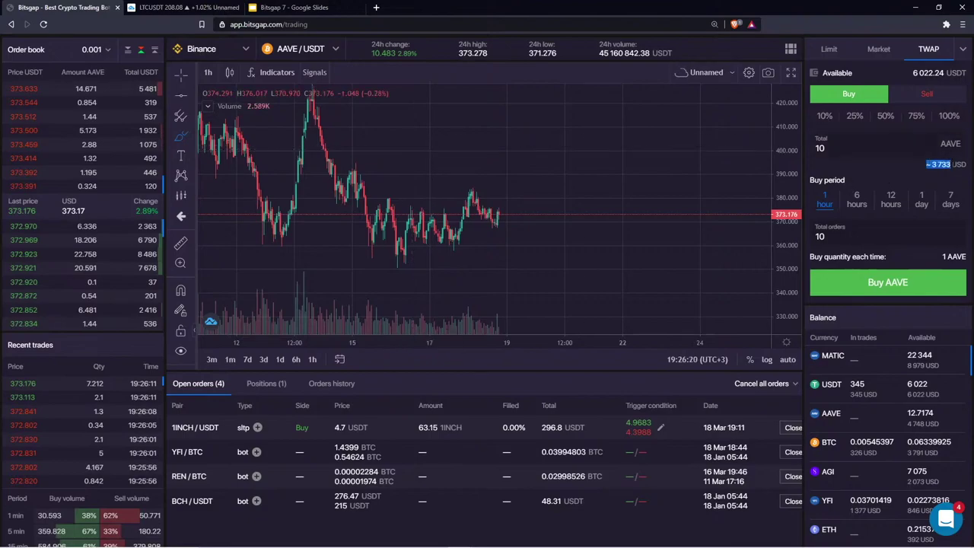
- Set the TWAP buy period to 6 hours and the total orders to 50
left_click(925, 166)
left_click_drag(825, 149, 817, 148)
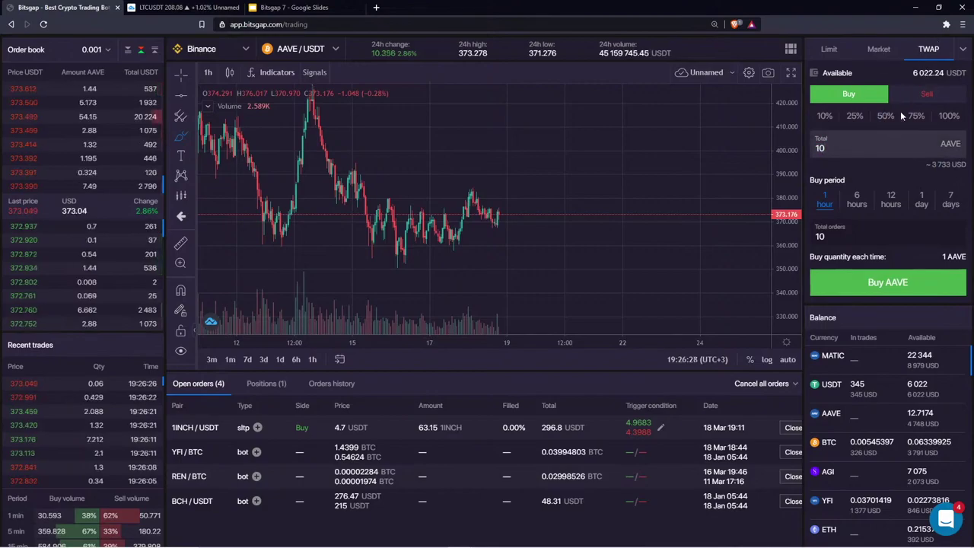
double_click(842, 150)
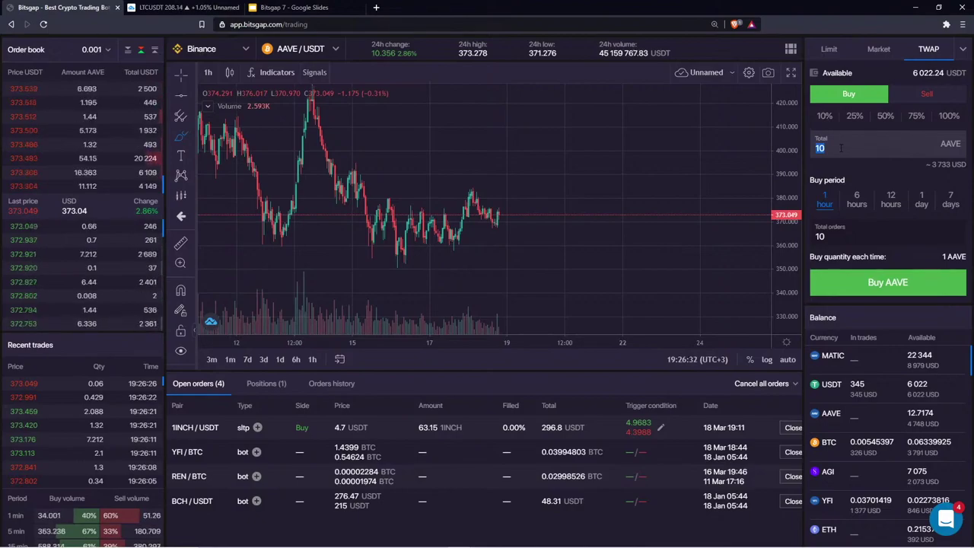
left_click(841, 148)
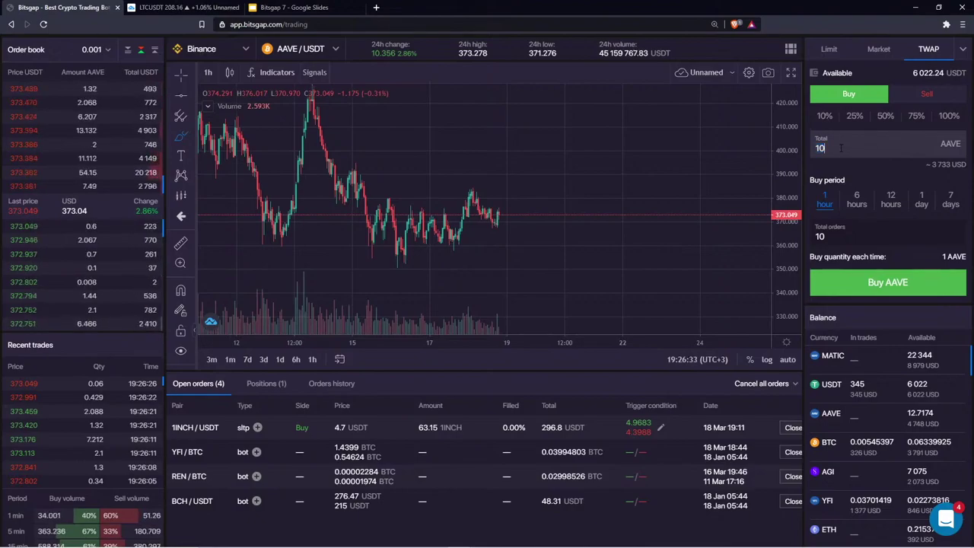
left_click(855, 202)
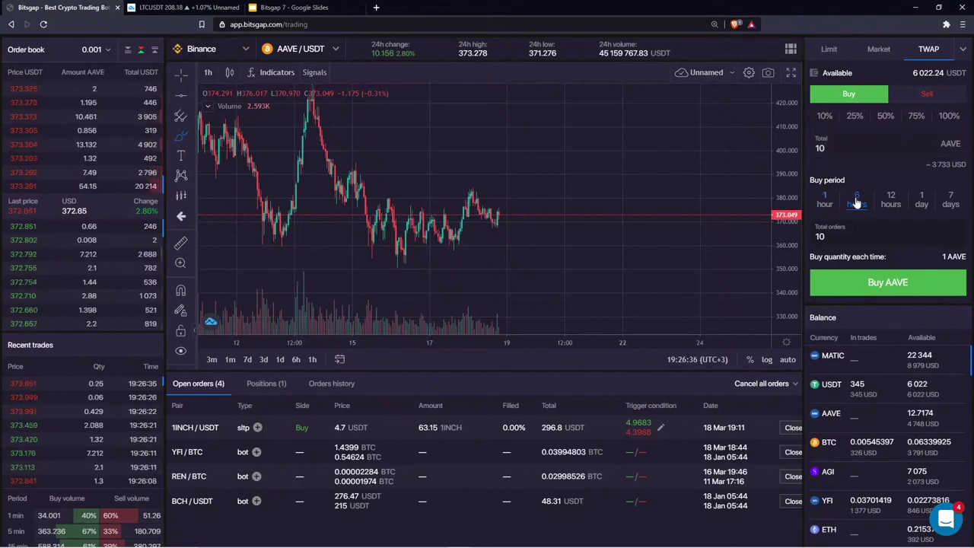
double_click(837, 150)
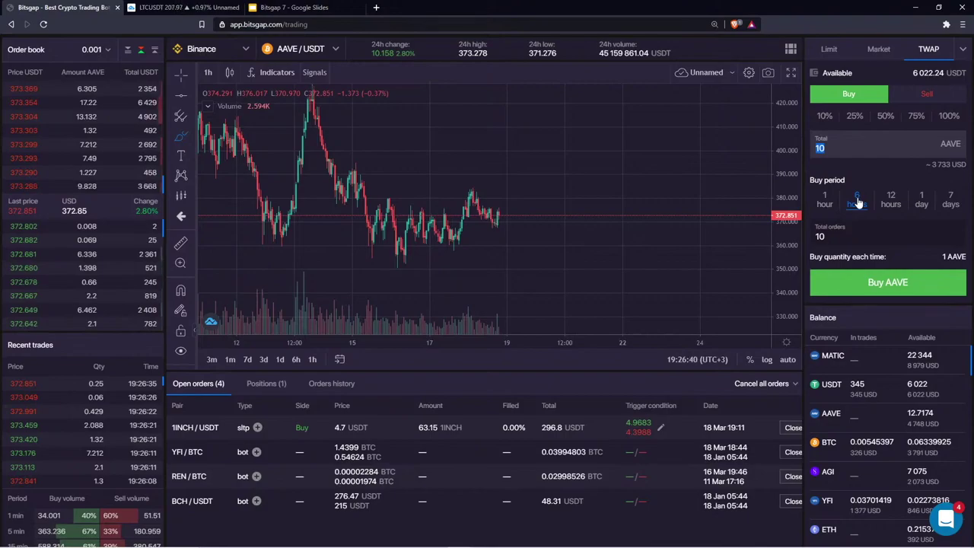
double_click(820, 236)
type("50")
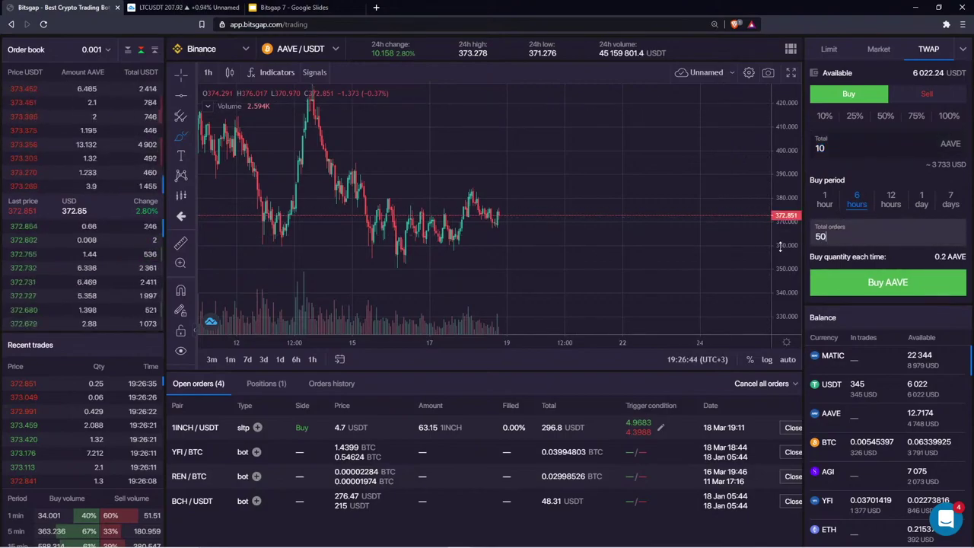
- Review the quantity bought each time against the order total and the number of orders
left_click_drag(779, 246, 777, 199)
left_click_drag(781, 162, 788, 193)
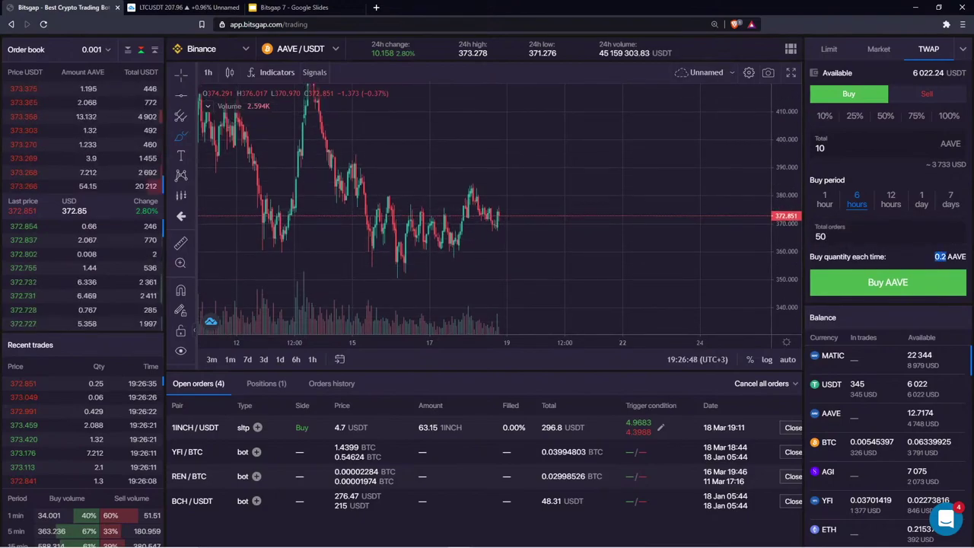
left_click(829, 238)
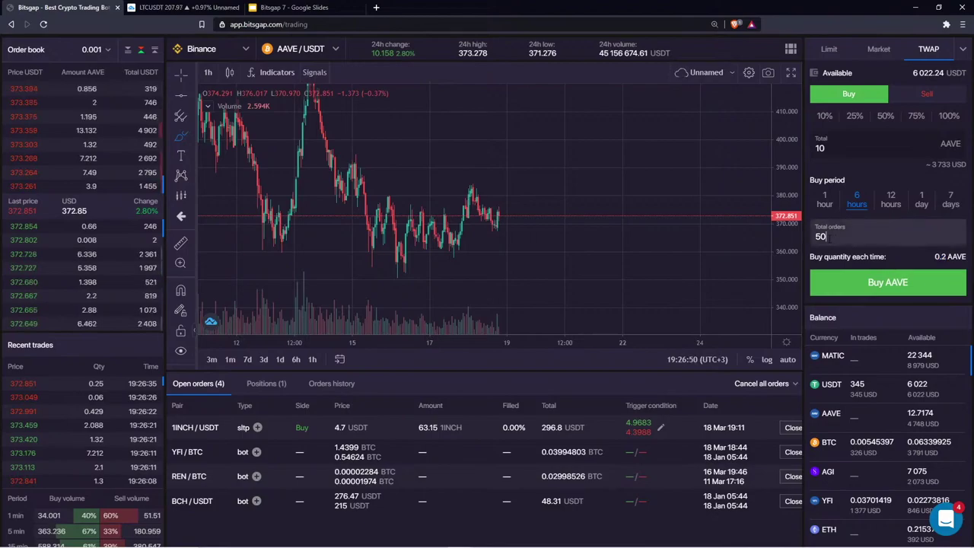
left_click_drag(934, 256, 953, 257)
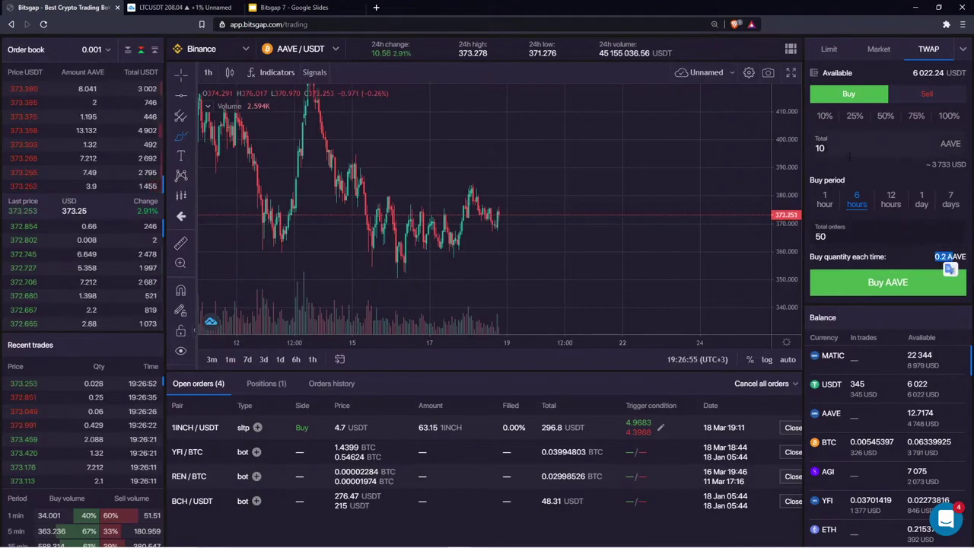
double_click(831, 149)
left_click(854, 153)
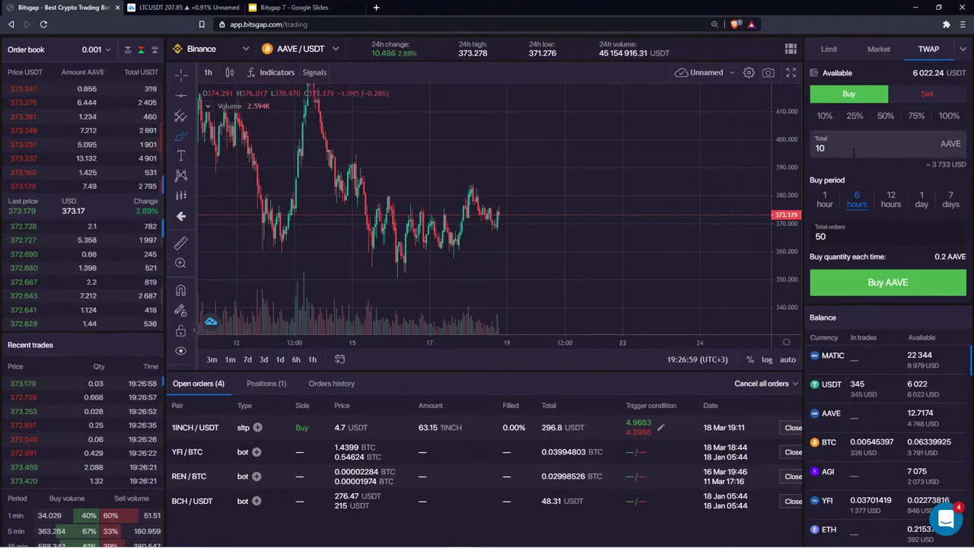
left_click_drag(934, 258, 946, 257)
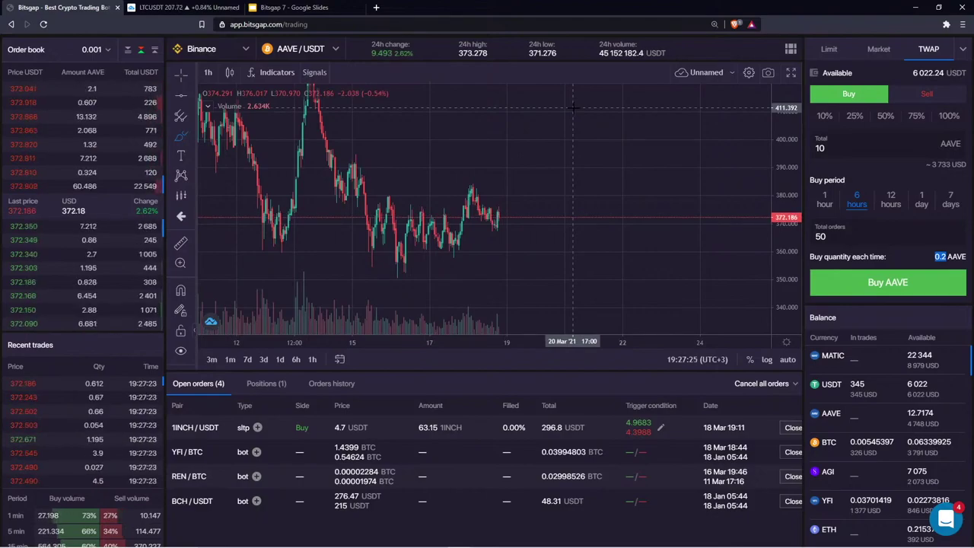
- Set the TWAP buy order's total to 100 AAVE and check its USD equivalent
left_click(898, 152)
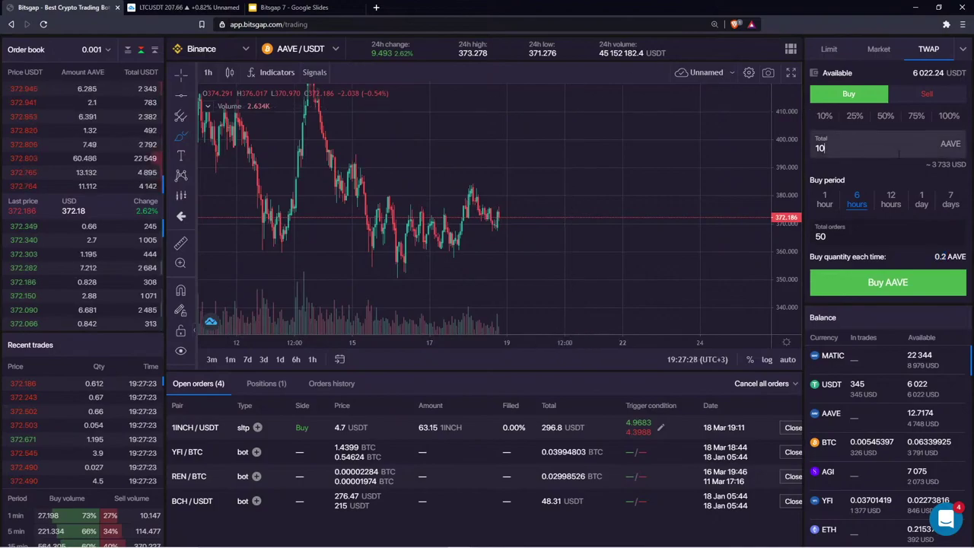
key("BackSpace")
key("BackSpace")
type("4")
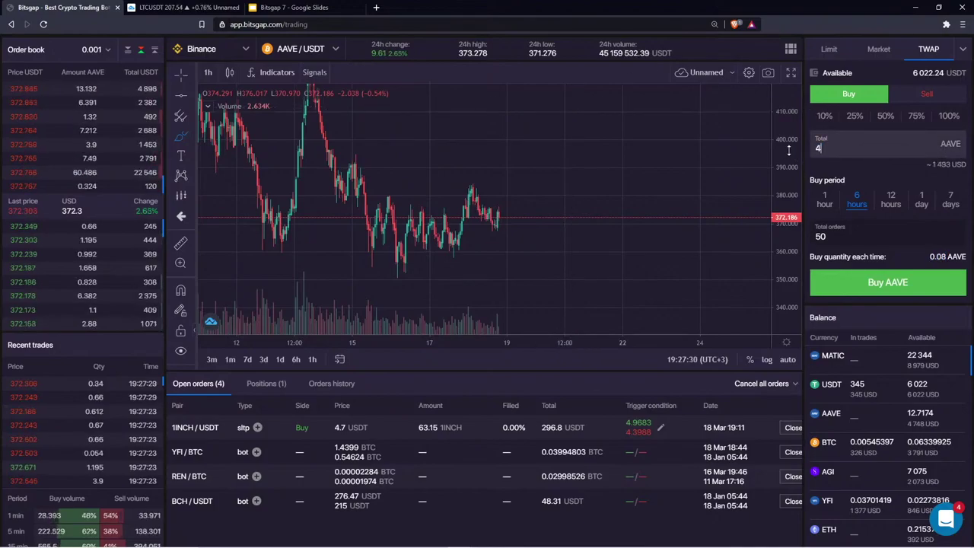
type("0100")
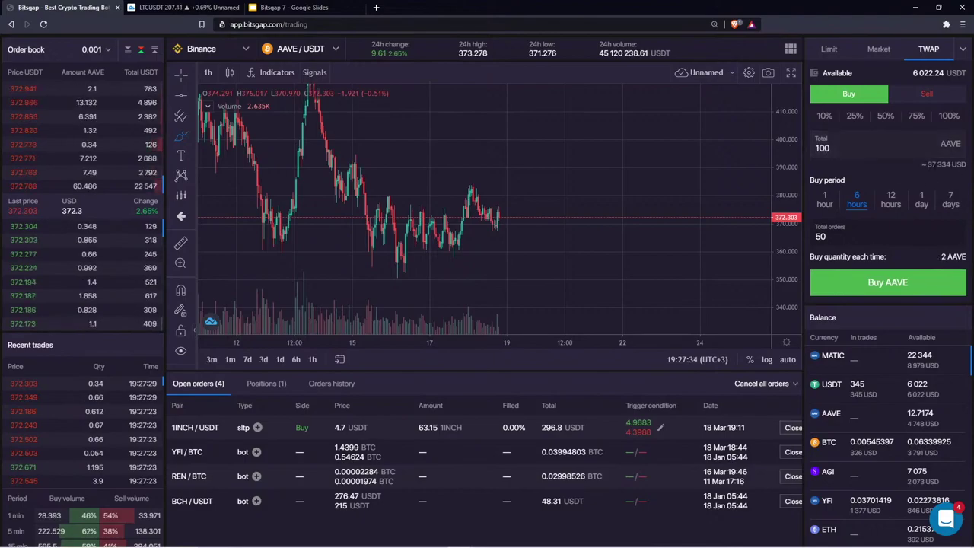
double_click(931, 164)
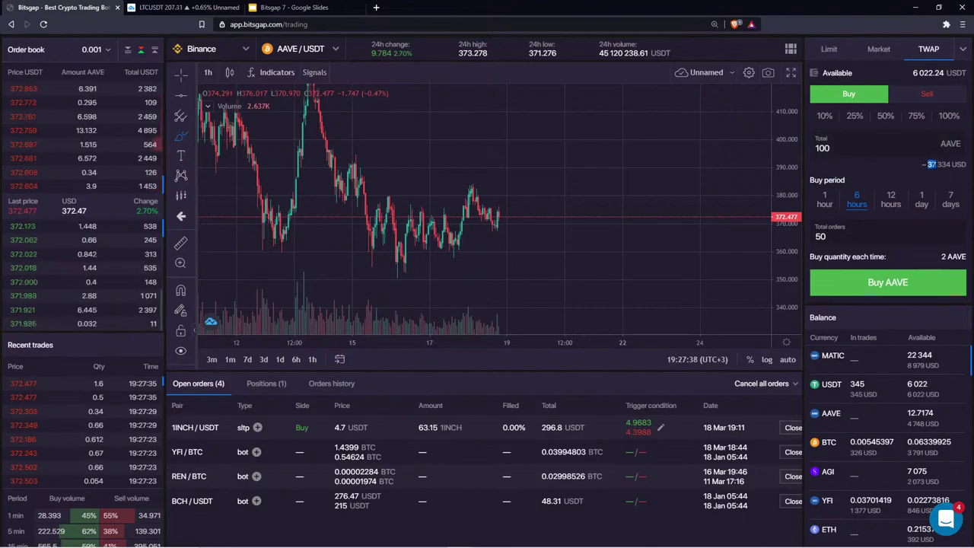
left_click(931, 164)
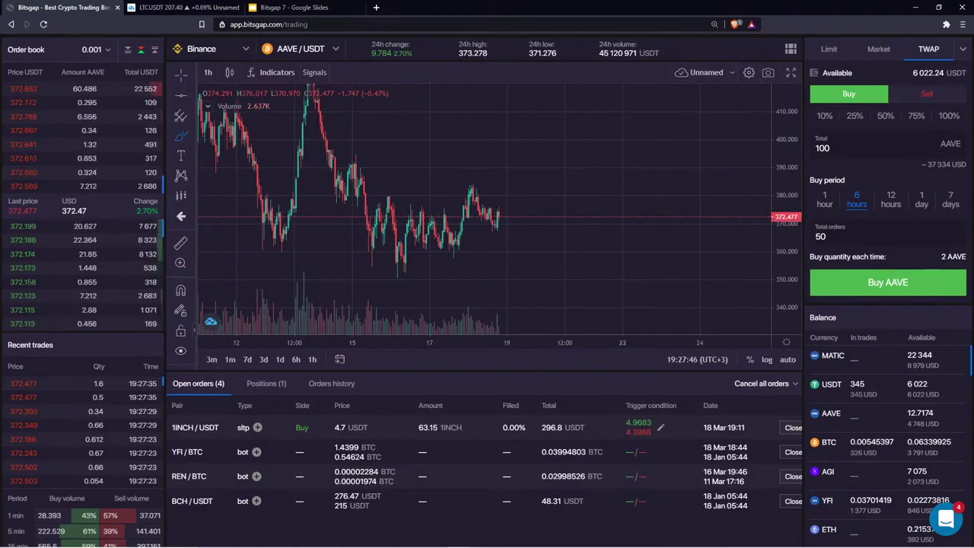
- Switch the TWAP order to the sell side and review its total, number of orders and quantity sold each time
left_click(923, 98)
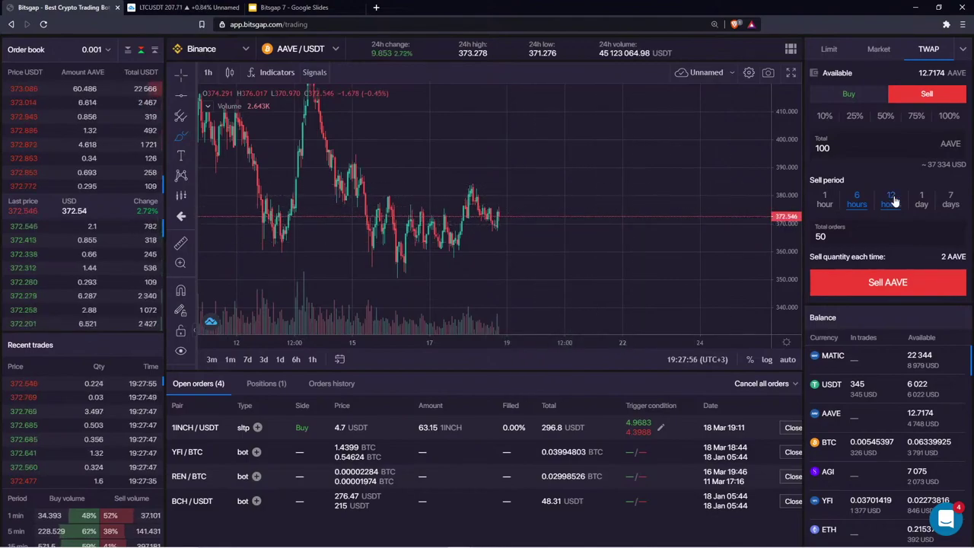
double_click(862, 153)
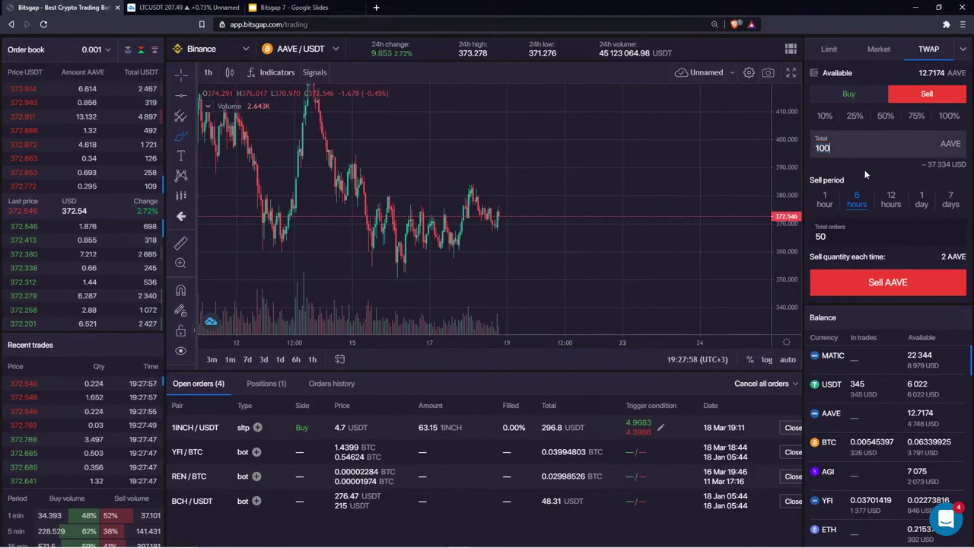
double_click(867, 237)
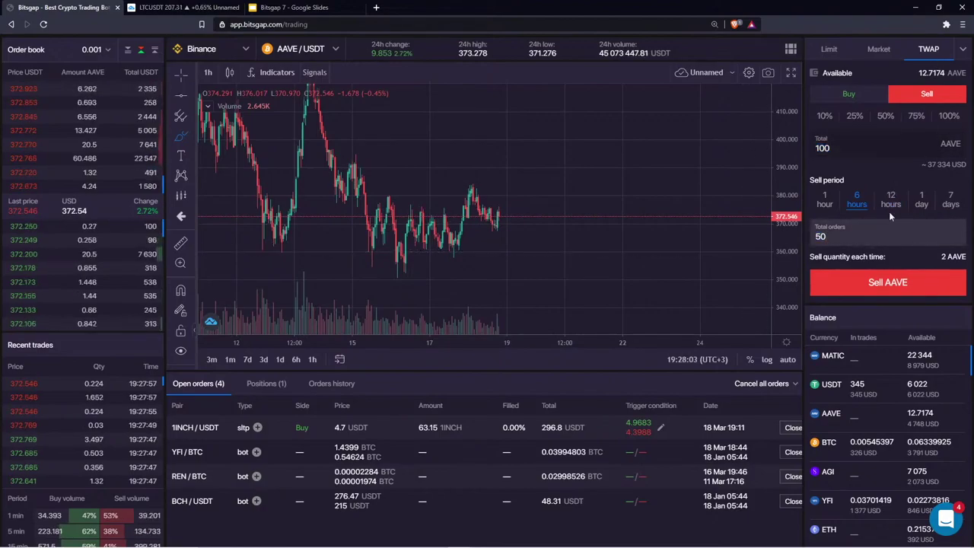
double_click(844, 237)
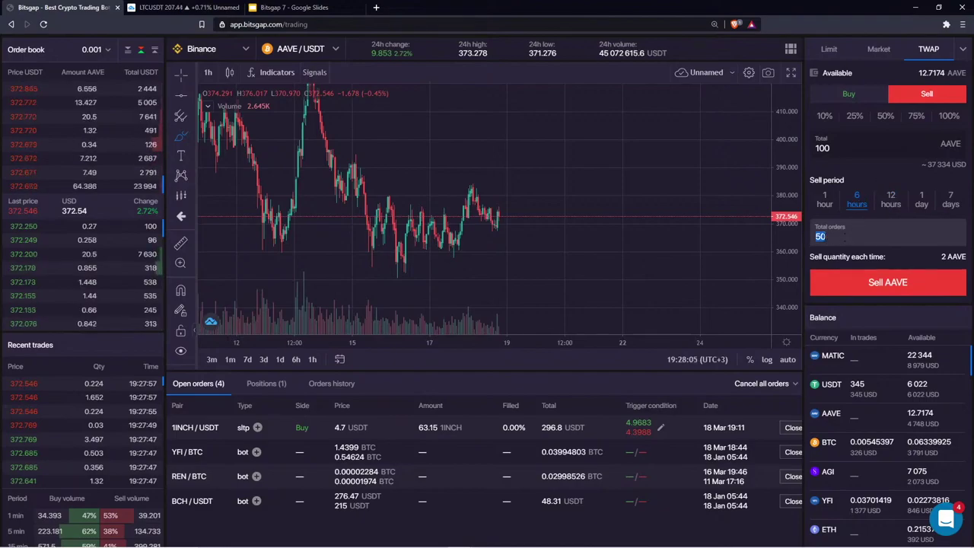
double_click(822, 148)
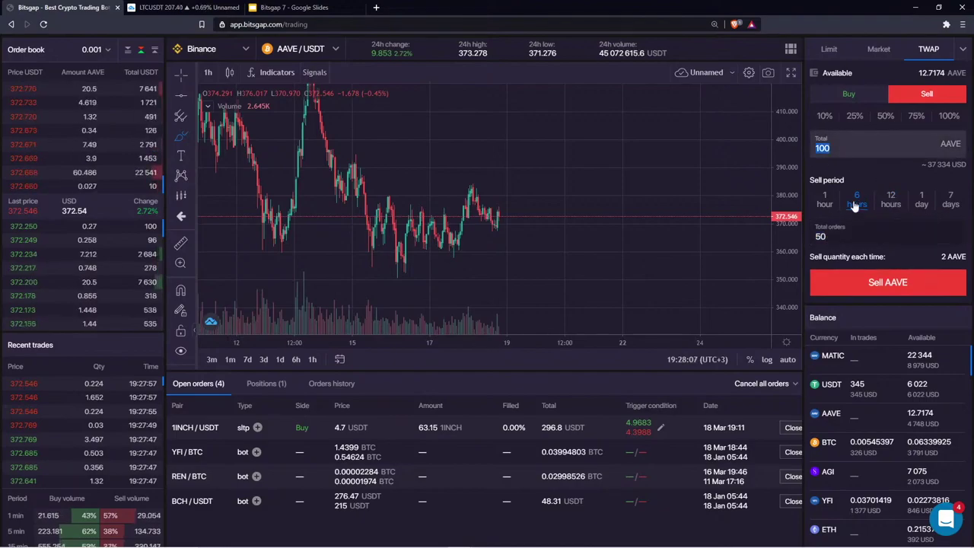
double_click(842, 237)
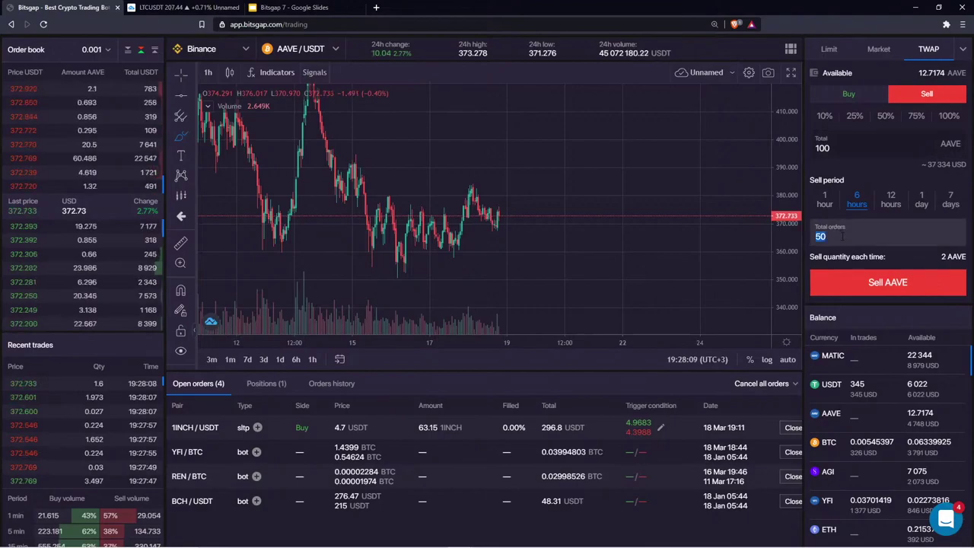
double_click(943, 257)
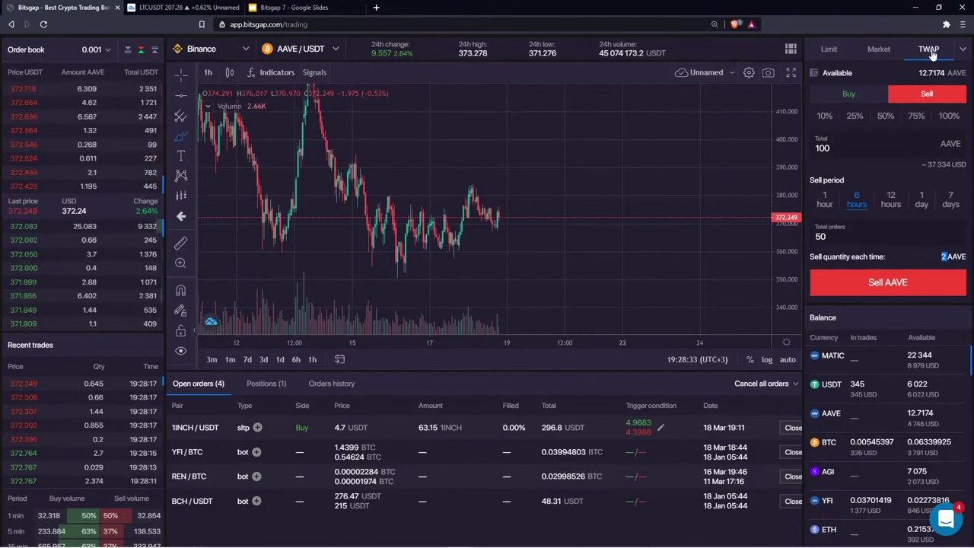
- Search for bnb/usdt and switch the trading pair to BNB/USDT
left_click(315, 56)
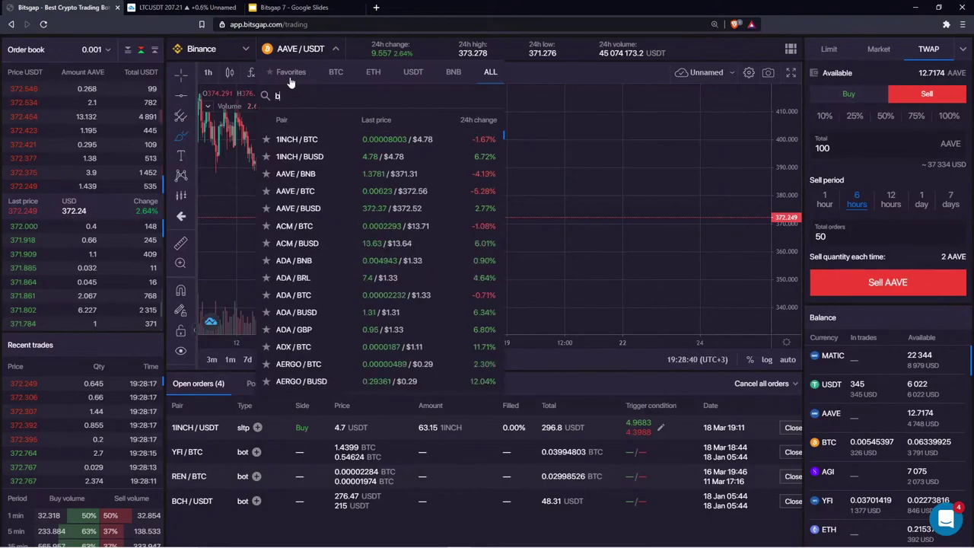
type("bb")
key("BackSpace")
type("nb")
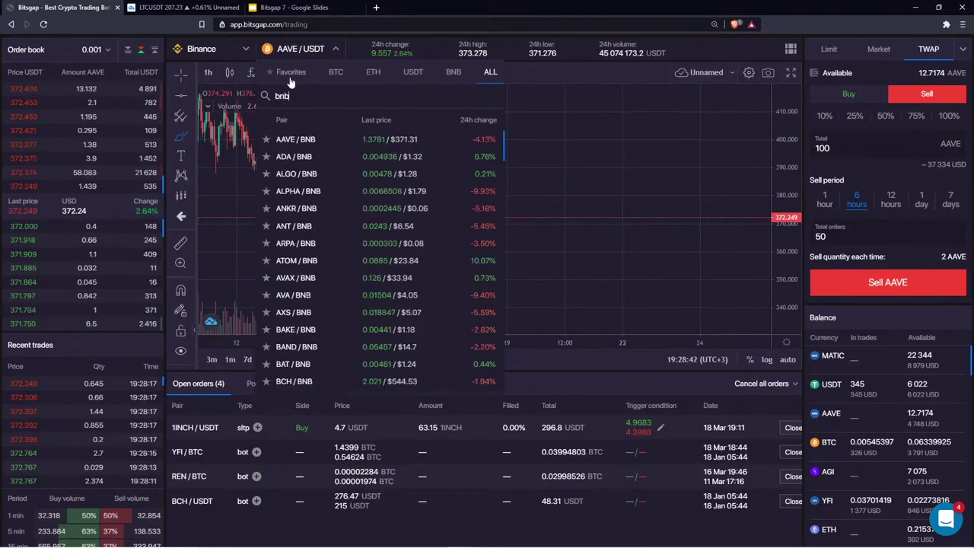
type("/usdt")
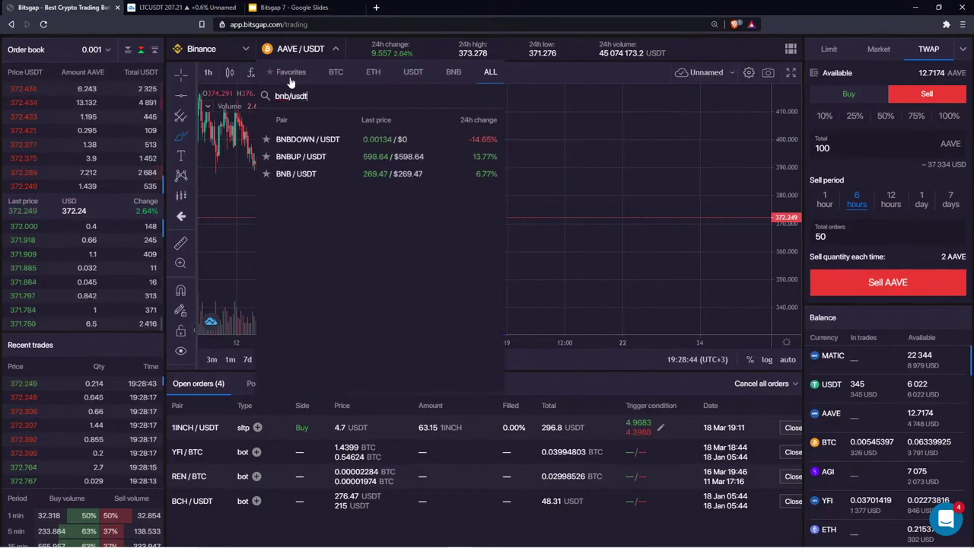
left_click(314, 175)
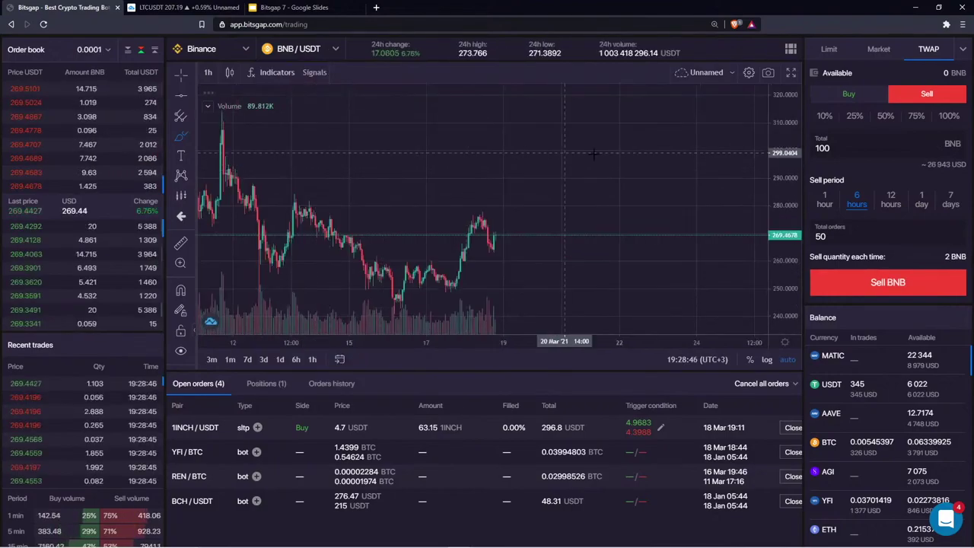
scroll(571, 207, "down", 4)
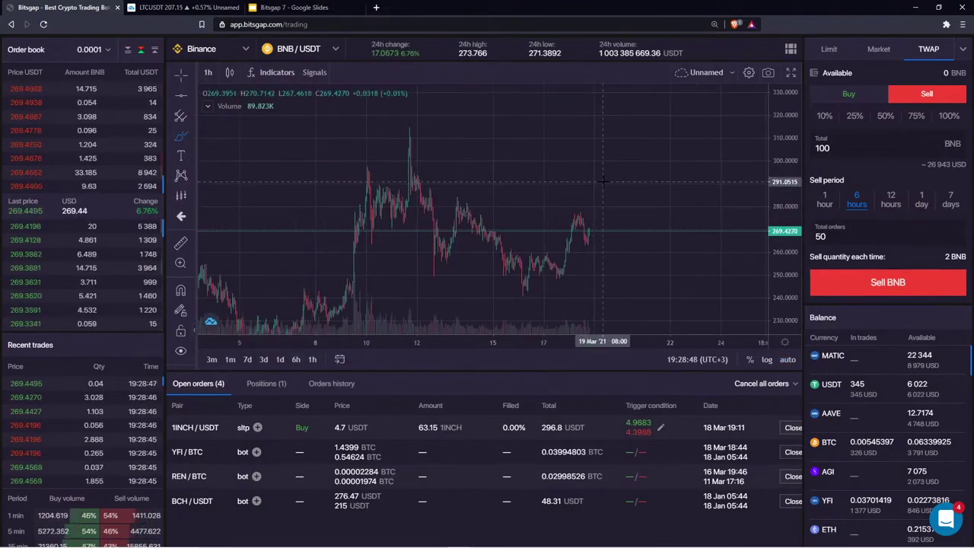
scroll(623, 201, "up", 2)
left_click_drag(772, 149, 772, 176)
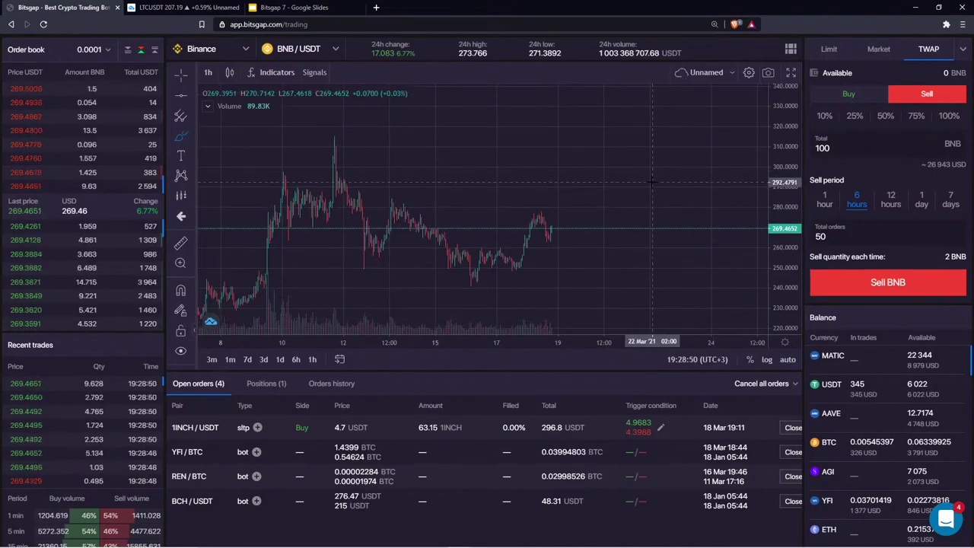
left_click_drag(652, 182, 633, 159)
left_click(698, 103)
left_click(699, 102)
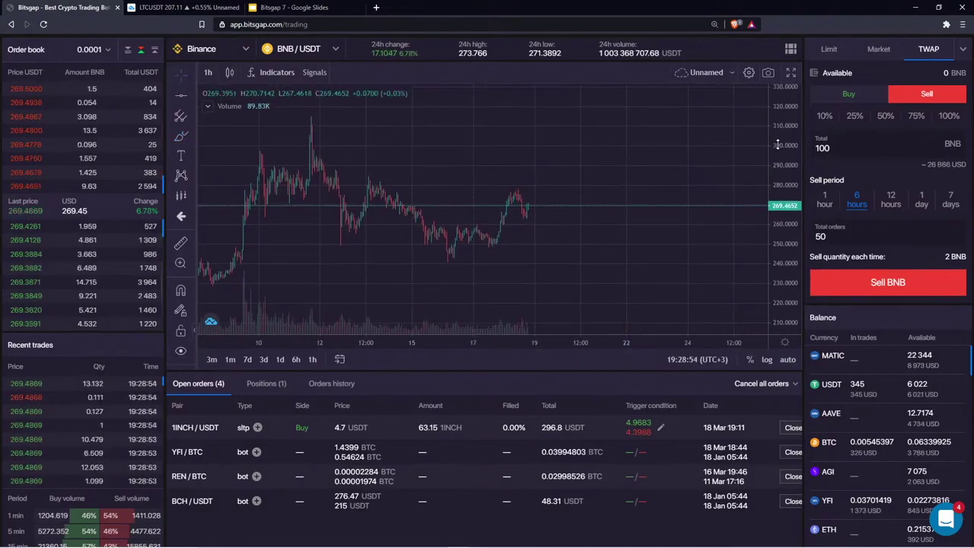
- Brush a declining price path with short cross marks to the right of the latest BNB/USDT candles
scroll(768, 151, "up", 2)
left_click_drag(511, 165, 554, 191)
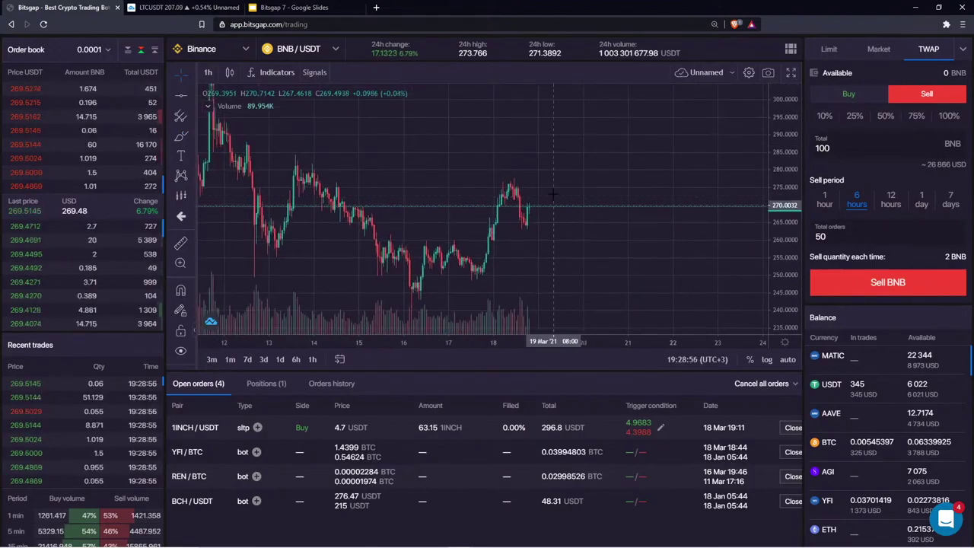
left_click_drag(774, 120, 774, 199)
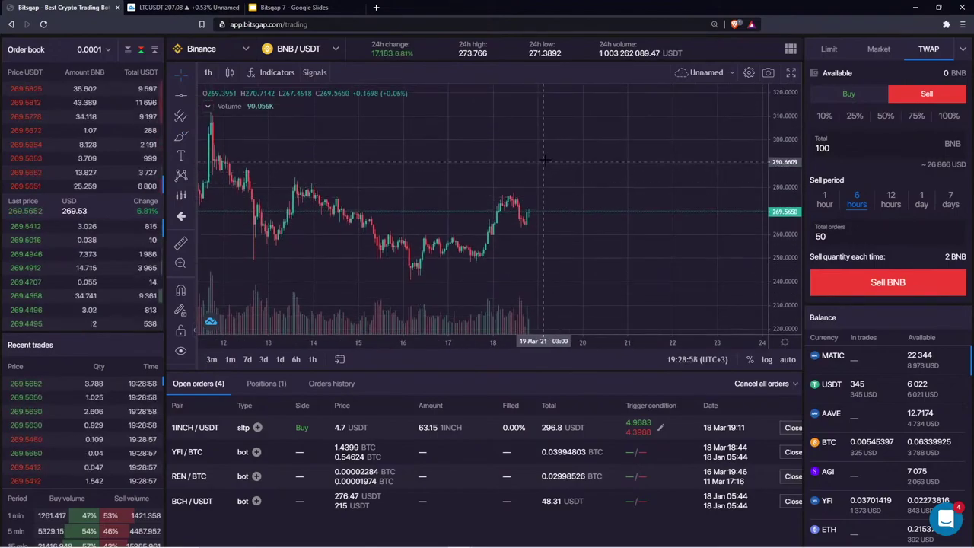
left_click_drag(544, 163, 501, 171)
left_click(190, 98)
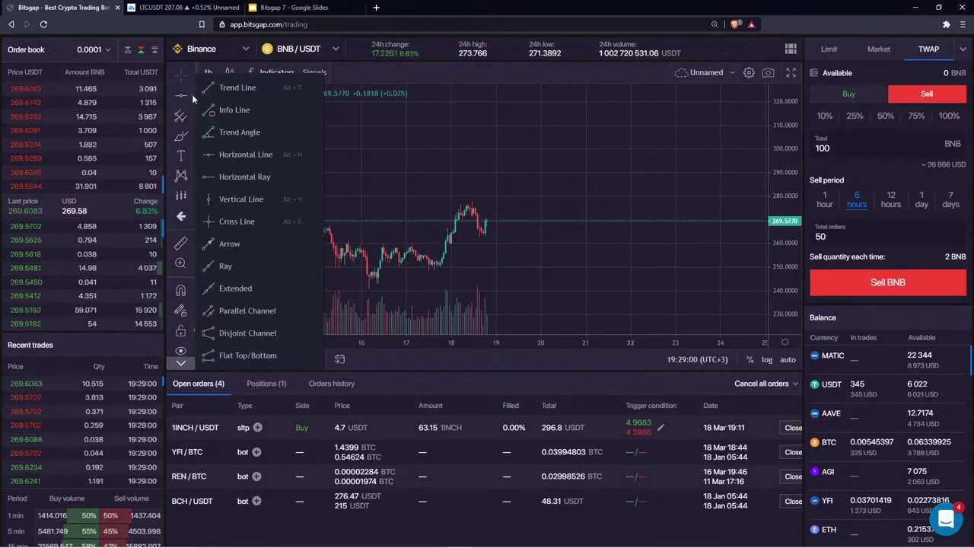
left_click(190, 136)
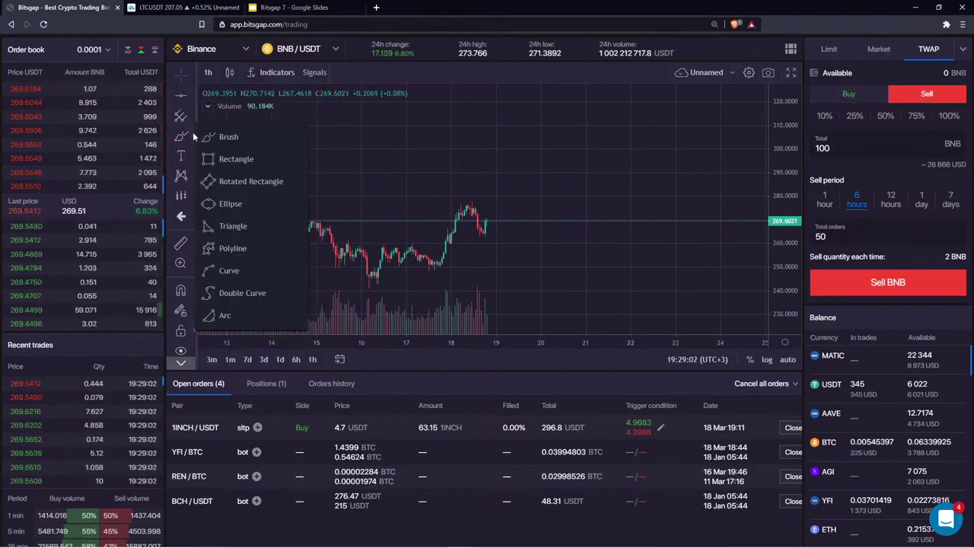
left_click(225, 134)
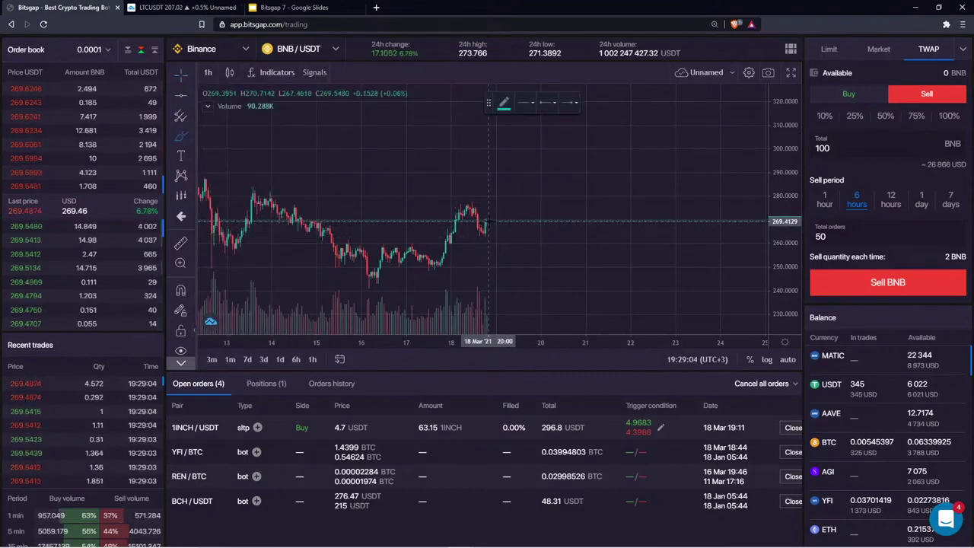
left_click_drag(493, 220, 534, 268)
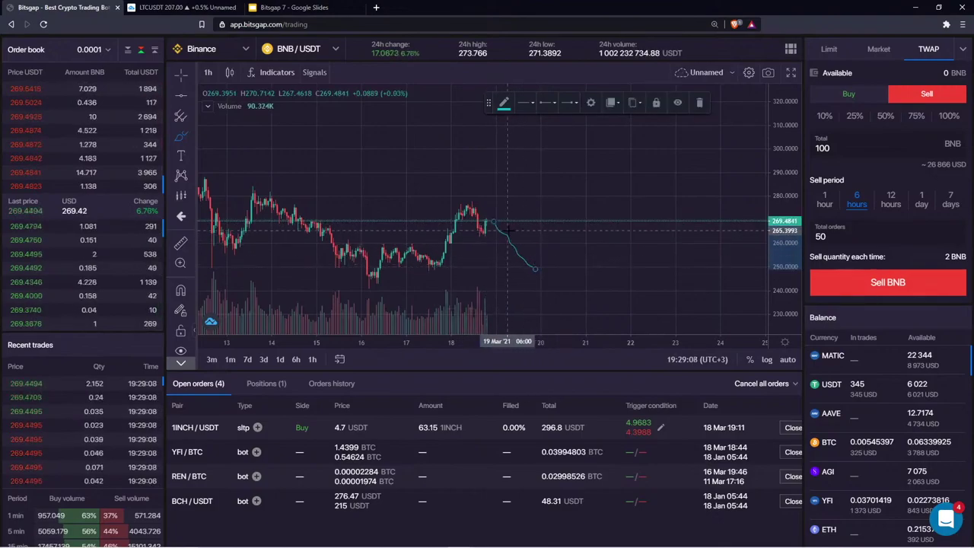
left_click_drag(508, 228, 495, 232)
mouse_move(519, 232)
left_mouse_down()
mouse_move(502, 237)
mouse_move(510, 259)
left_mouse_up()
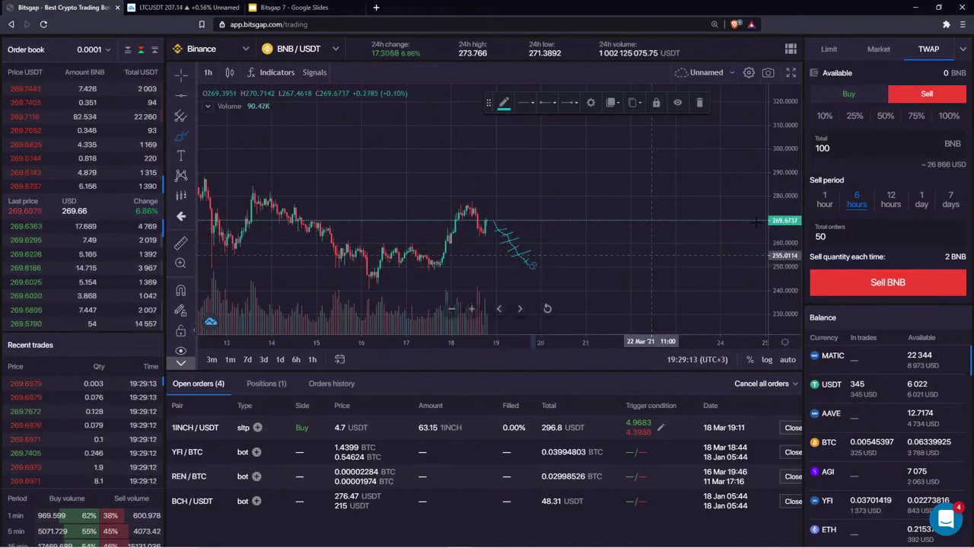
- Set up a TWAP buy order for a total of 2 BNB over 6 hours, split into 10 orders
left_click(848, 93)
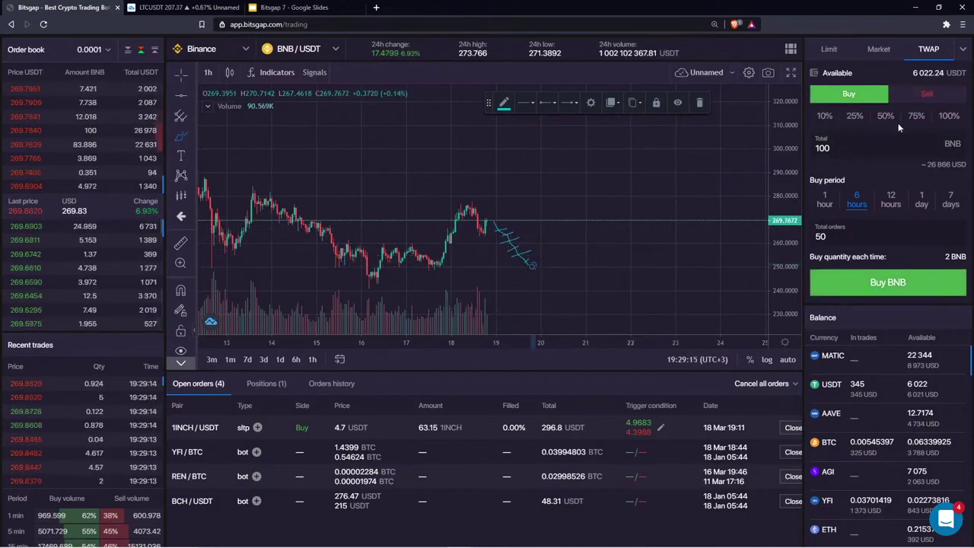
left_click_drag(840, 148, 794, 144)
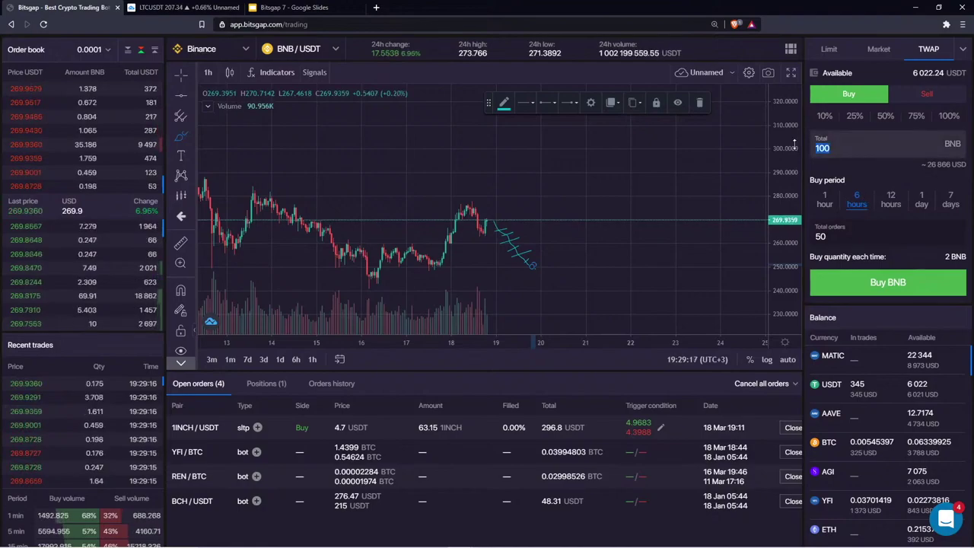
type("2")
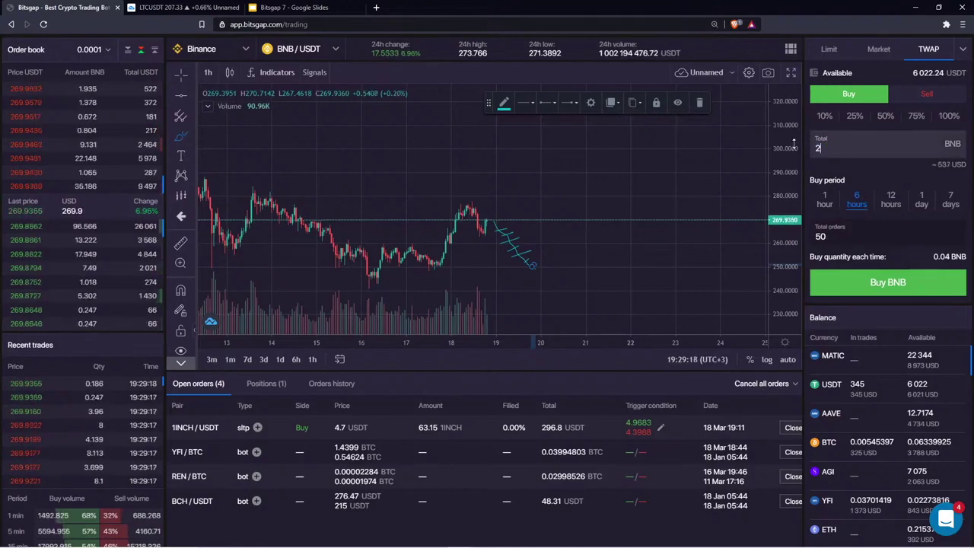
left_click(861, 204)
left_click_drag(825, 236, 796, 236)
type("1")
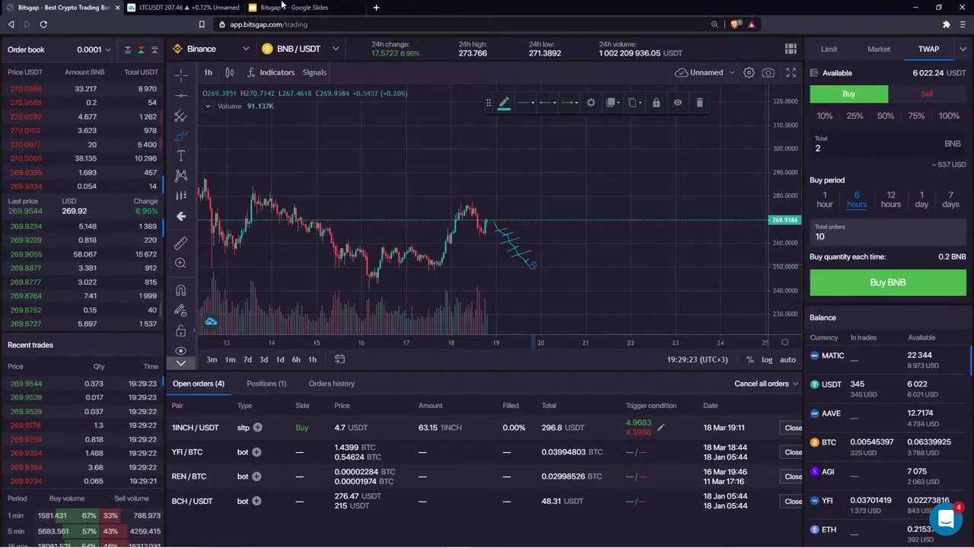
- Draw three horizontal rays from the brushed decline at about 265.16, 262.09 and 257.37 USDT
left_click(191, 94)
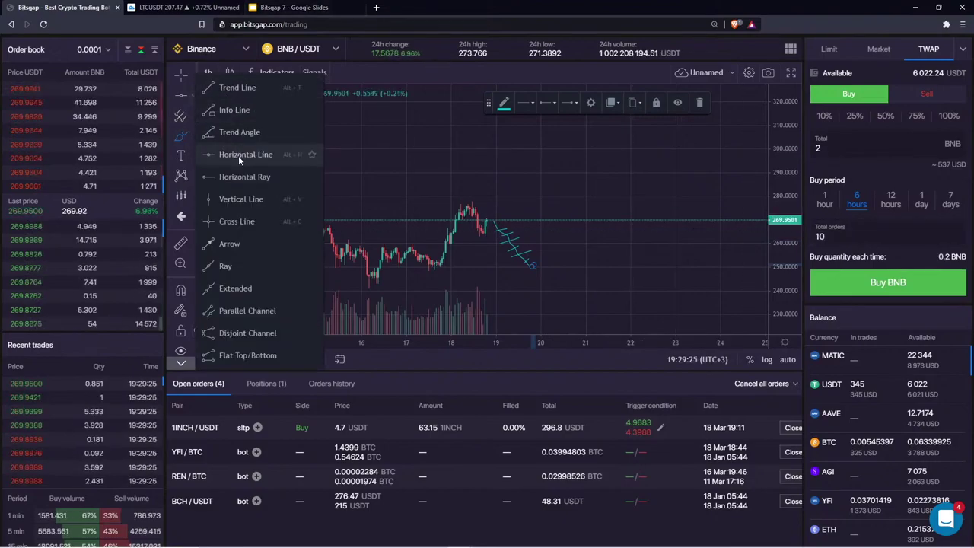
left_click(244, 177)
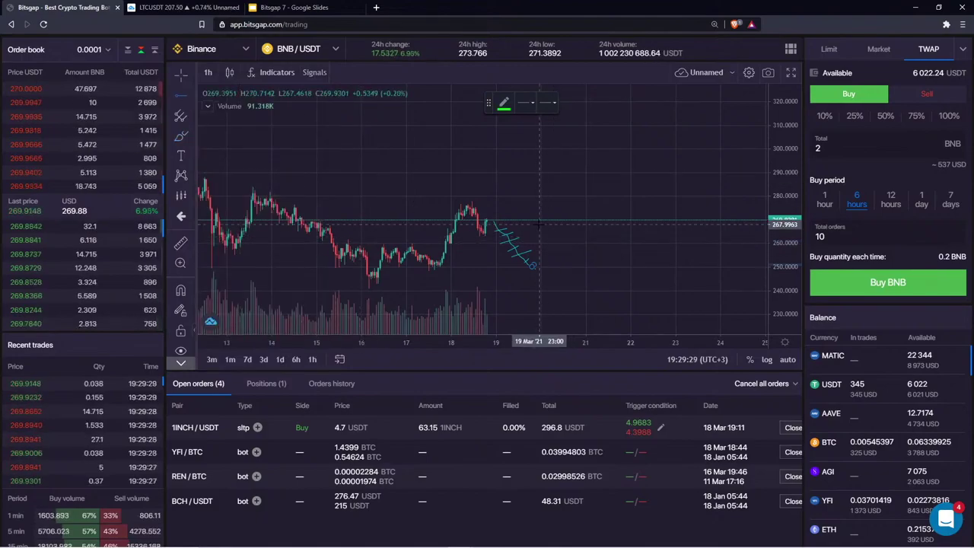
left_click(493, 230)
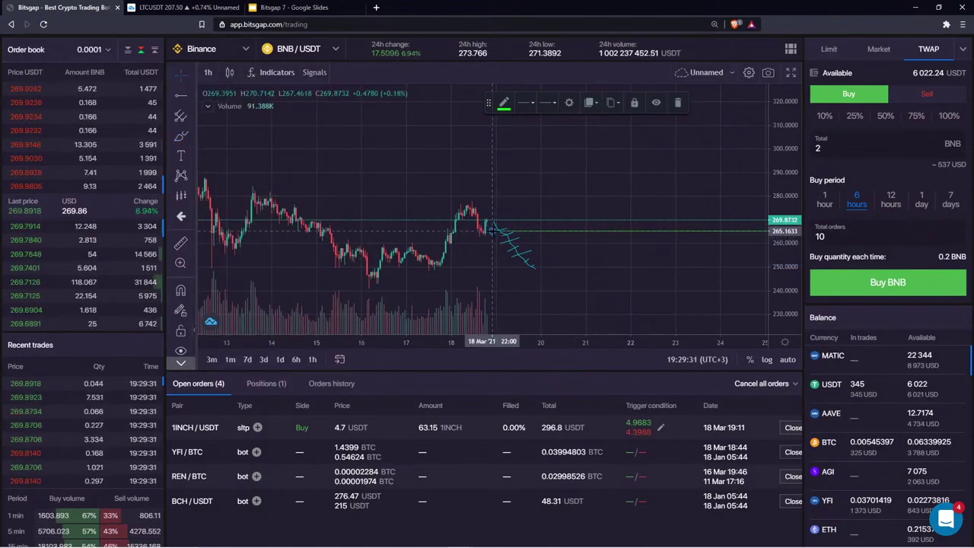
double_click(940, 258)
left_click(181, 95)
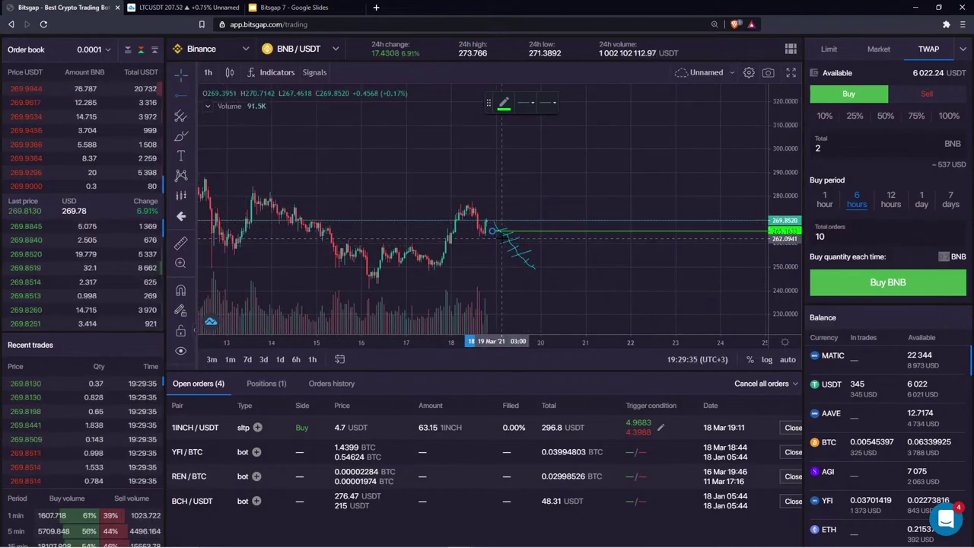
left_click(501, 238)
left_click(516, 250)
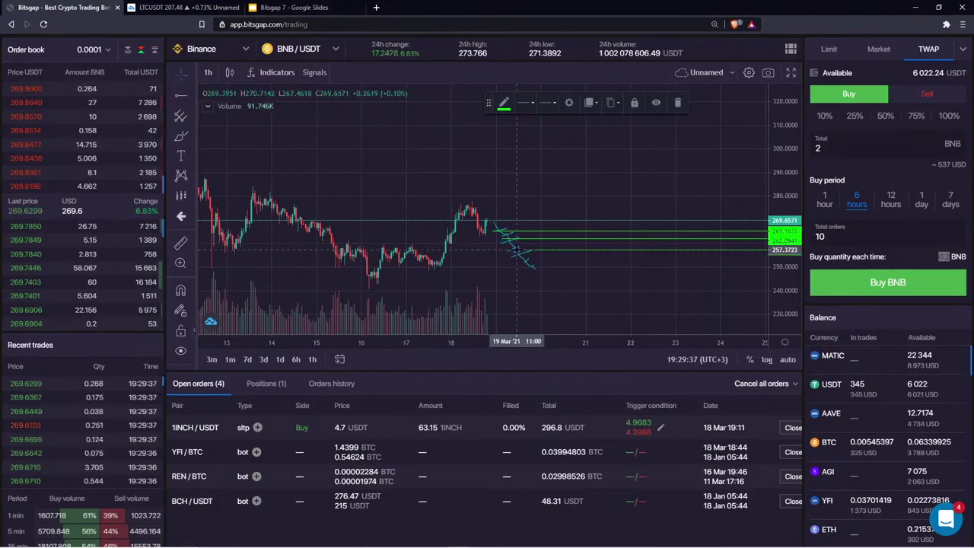
- Check the number of TWAP orders and remove all drawings from the chart
double_click(819, 236)
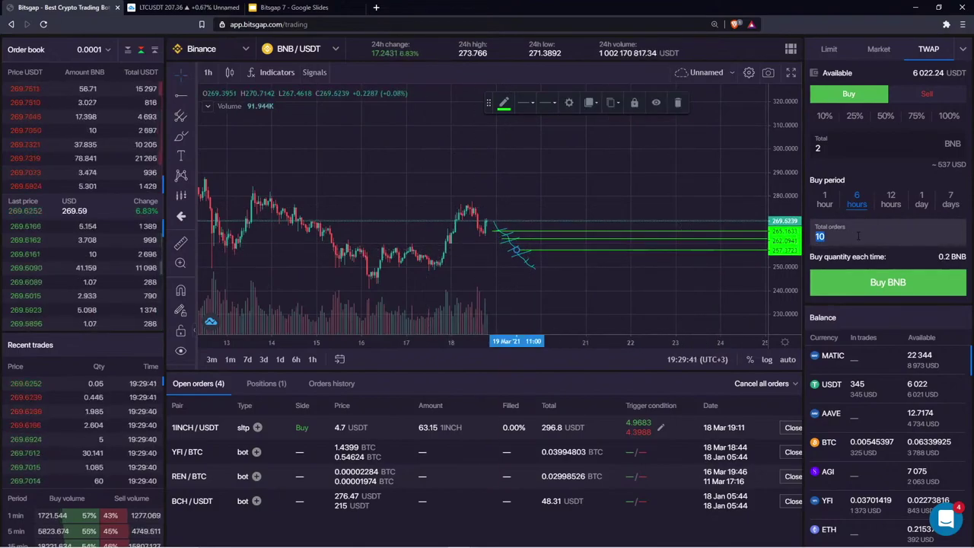
right_click(510, 188)
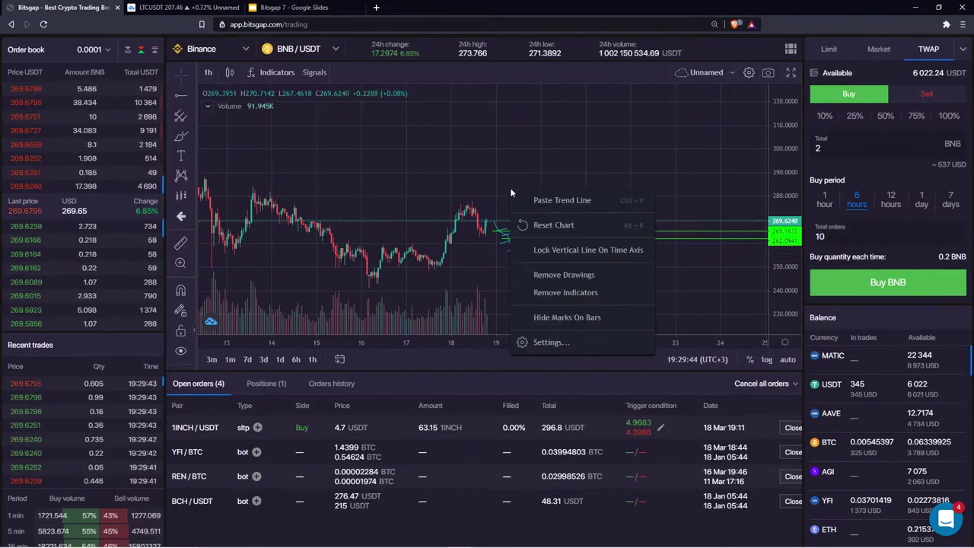
left_click(613, 131)
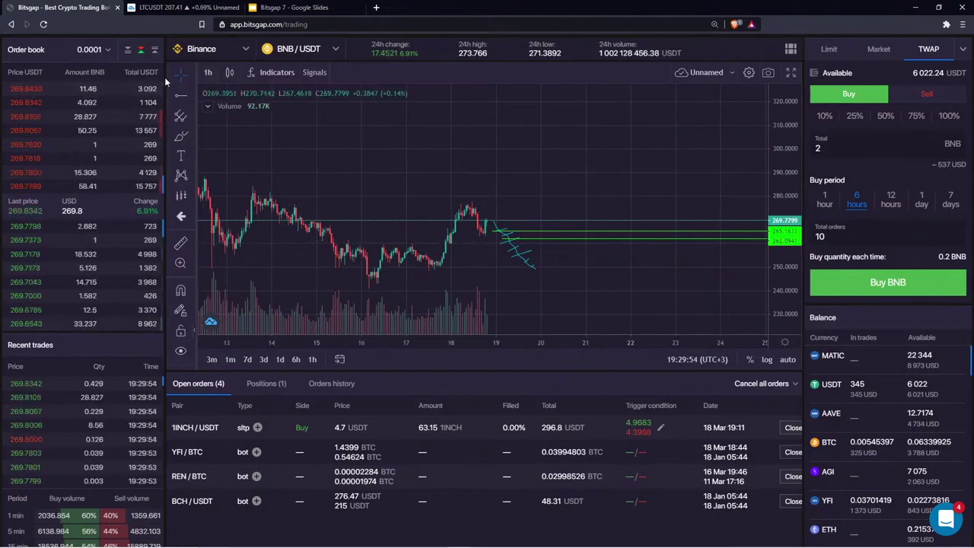
right_click(384, 149)
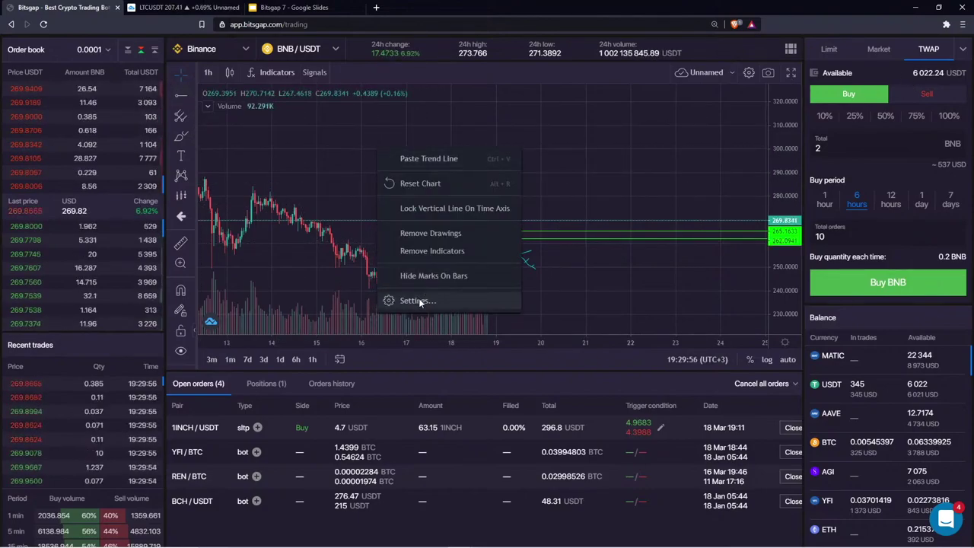
left_click(443, 234)
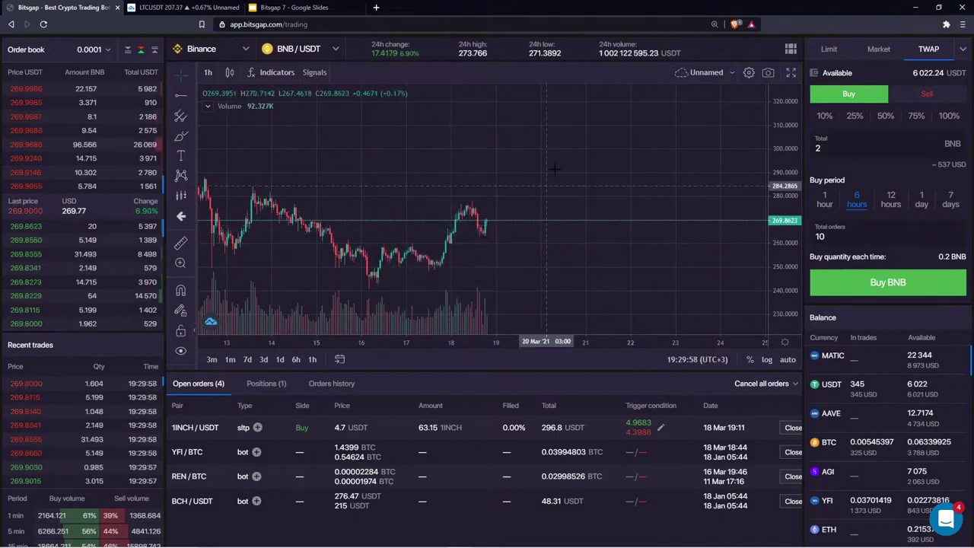
- Read the smart order descriptions and choose the Shadow order type
left_click(962, 51)
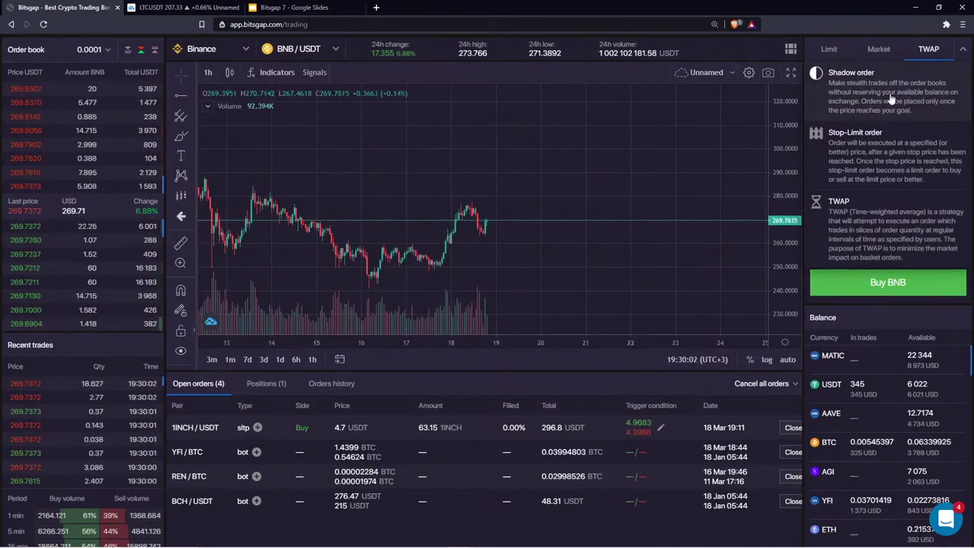
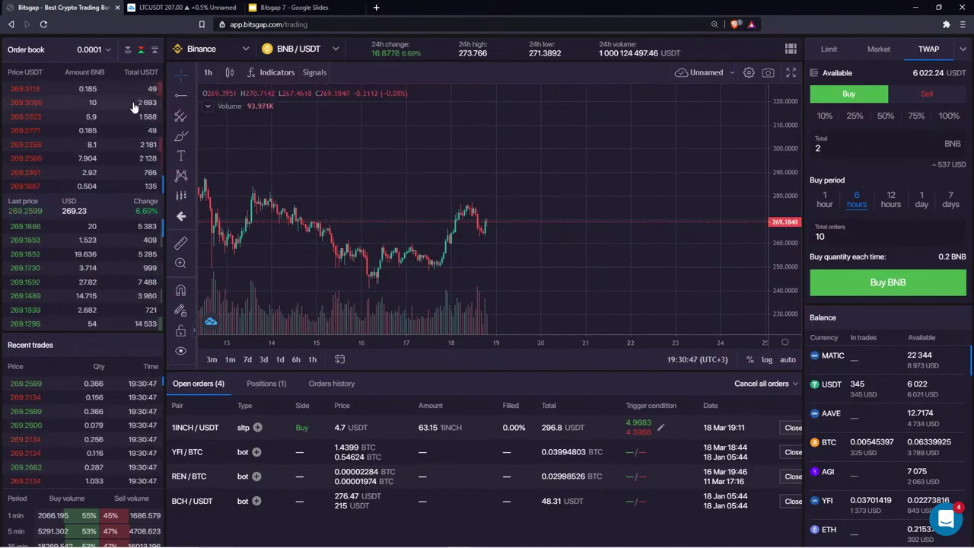
left_click(962, 49)
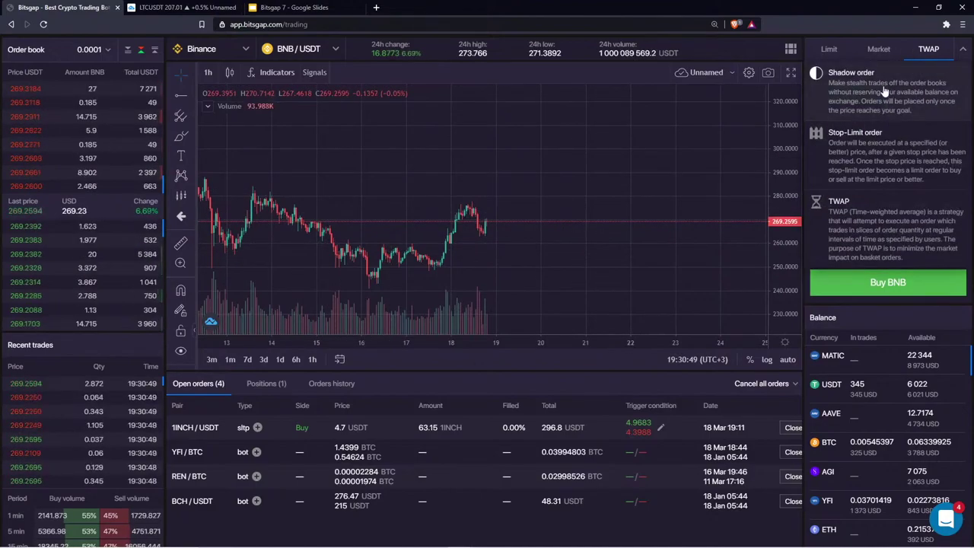
left_click(776, 87)
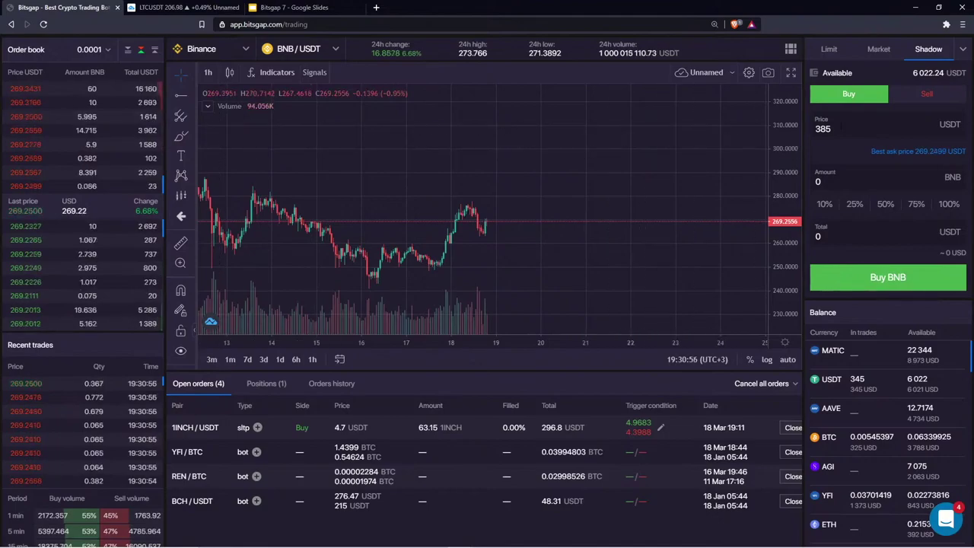
- Fill in a Shadow sell order with a price of 289 USDT and an amount of 400000 BNB
left_click(885, 122)
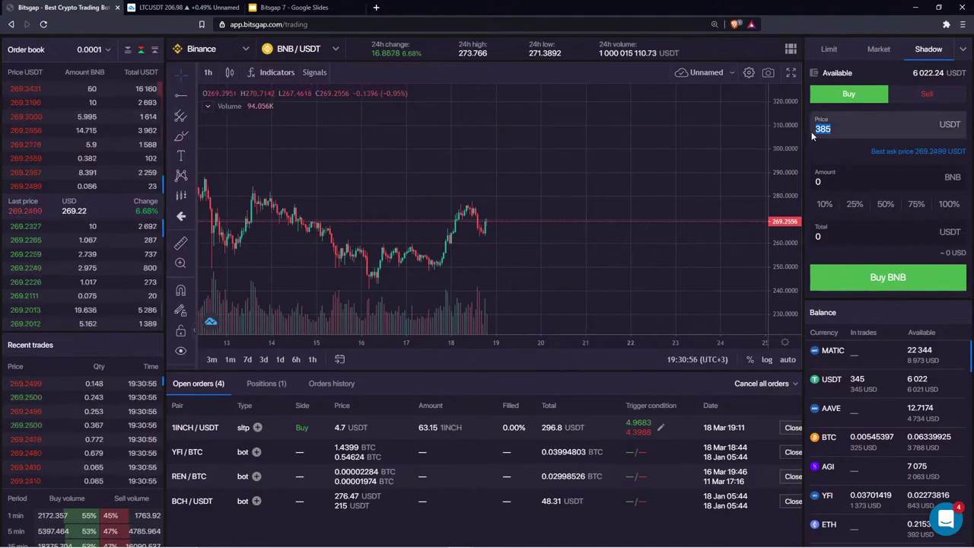
left_click(928, 93)
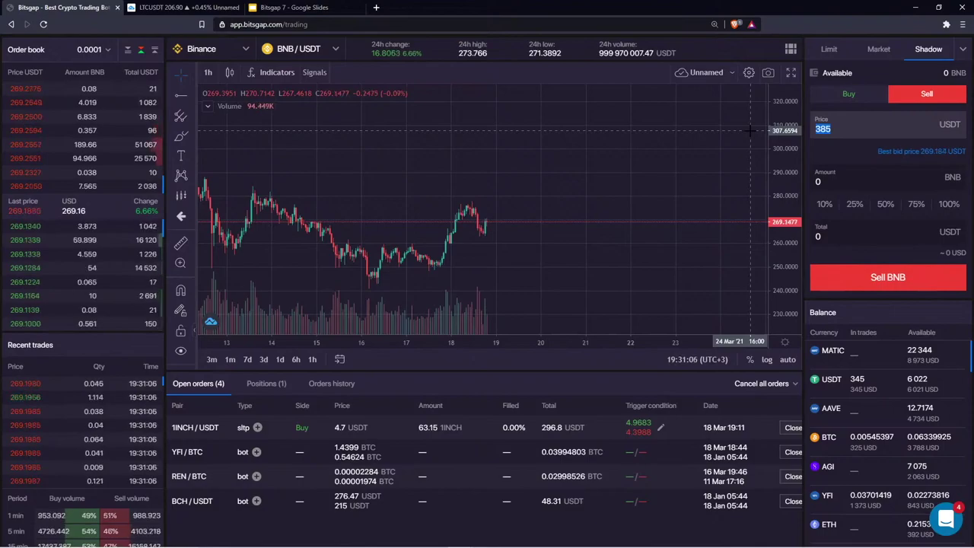
type("400000")
key("BackSpace")
key("BackSpace")
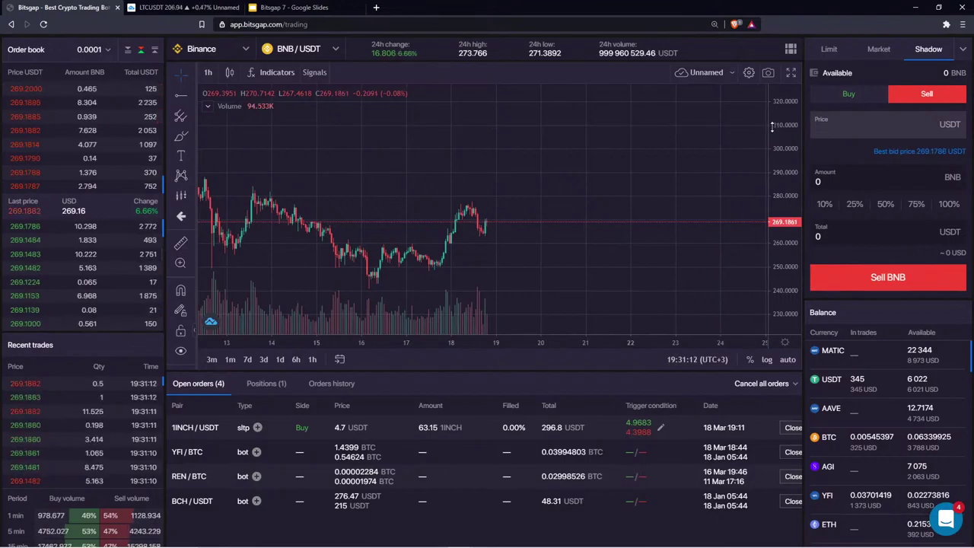
type("289")
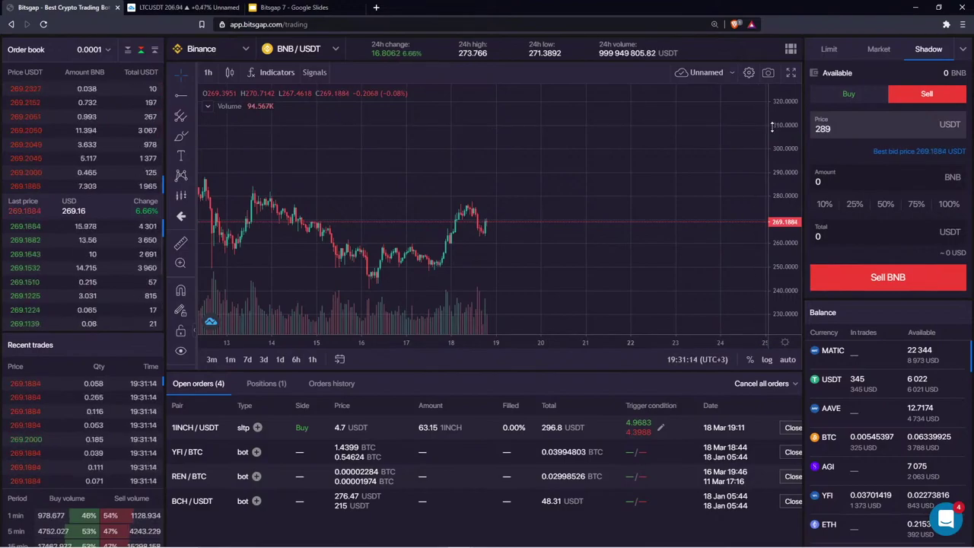
key("Tab")
type("400000")
- Review the Shadow sell order's amount and price, and reread the Shadow order description
left_click_drag(846, 181, 821, 181)
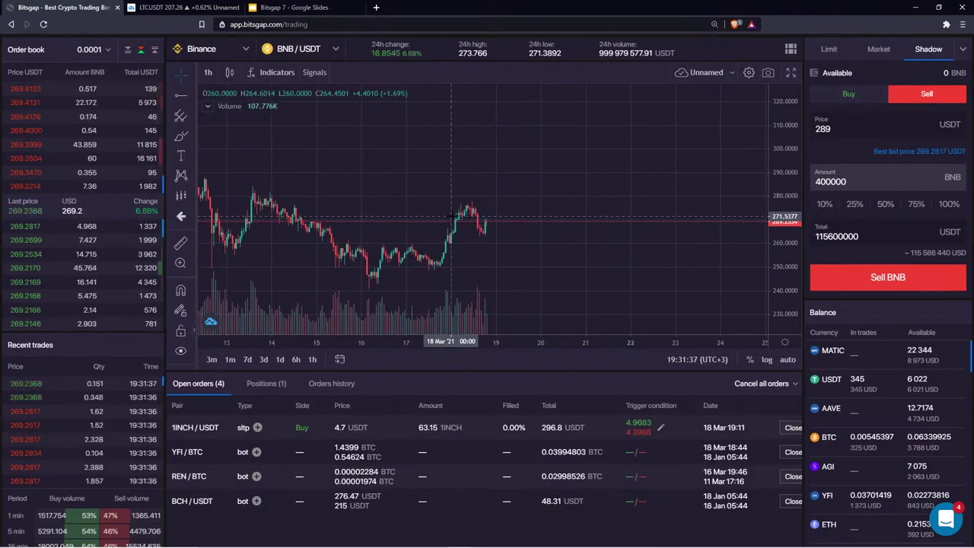
left_click(855, 139)
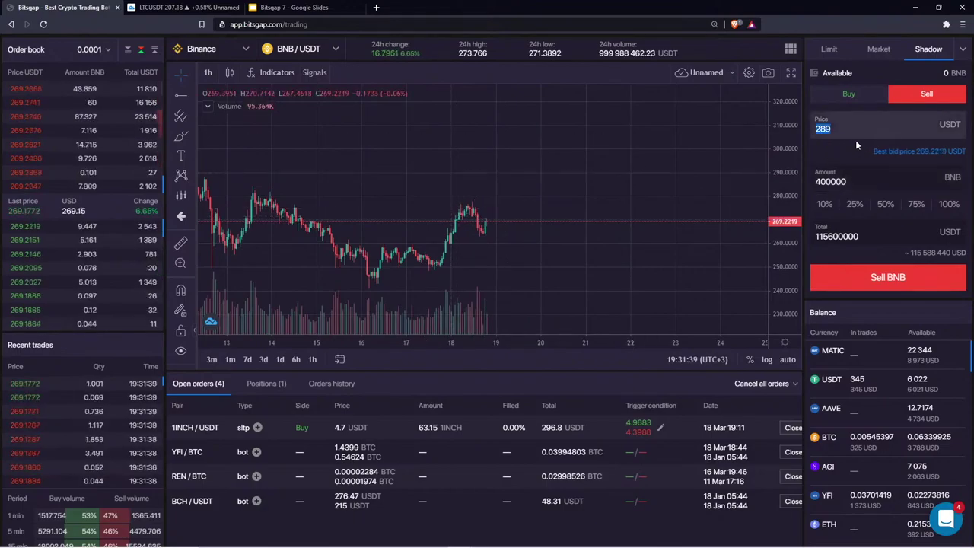
left_click_drag(847, 128, 835, 130)
left_click(866, 130)
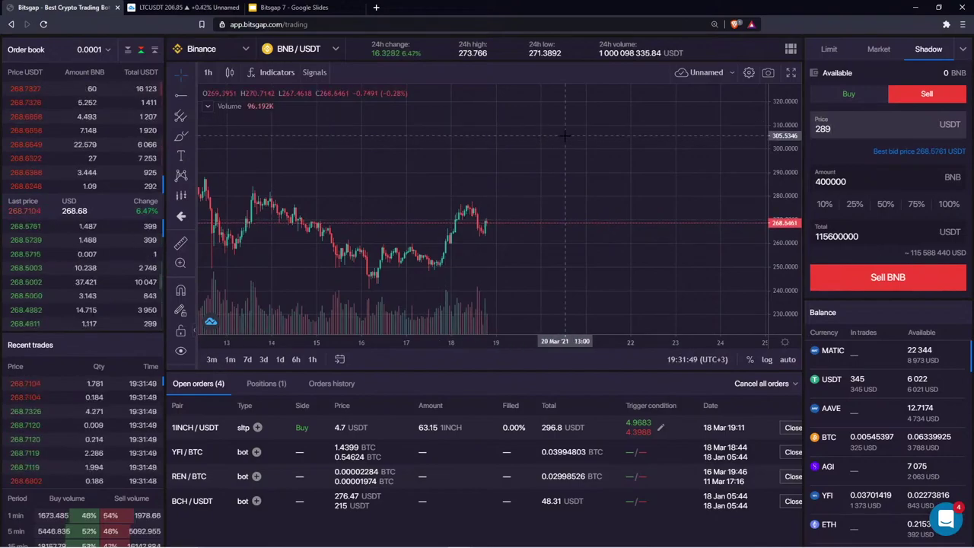
left_click(963, 50)
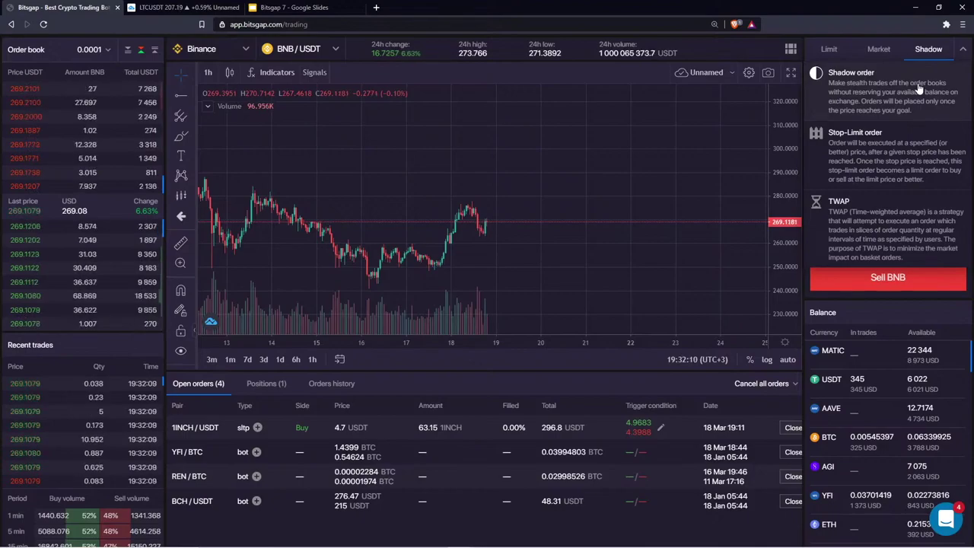
left_click(962, 50)
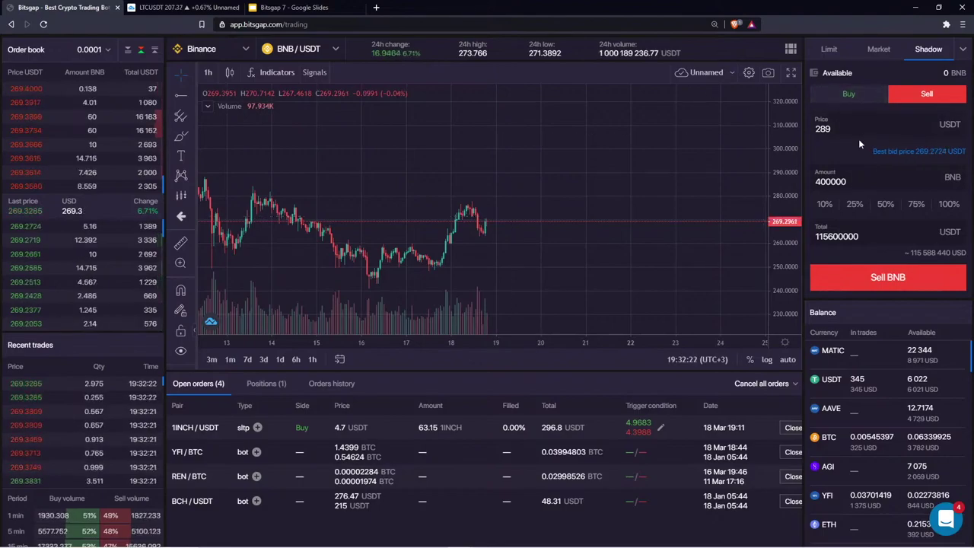
- Switch the BNB sell order to a limit order and enable both take profit and stop loss
left_click(830, 52)
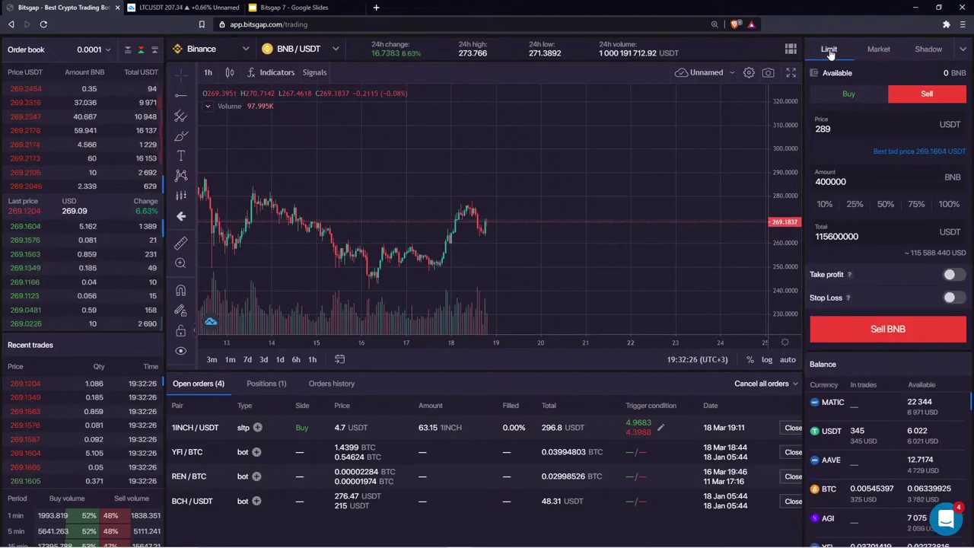
left_click(952, 275)
left_click(954, 378)
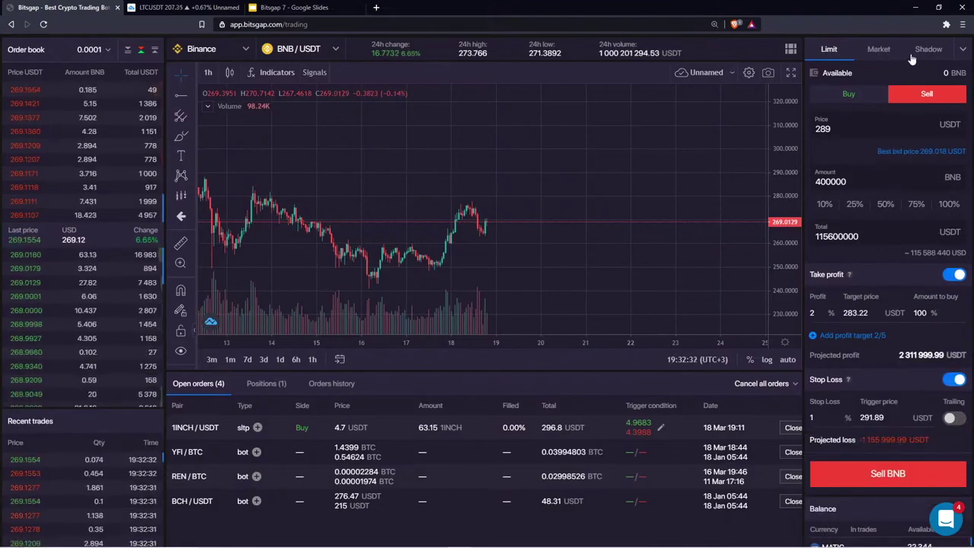
- Choose the Stop-Limit order type for the BNB sell order and select its stop price for editing
left_click(963, 49)
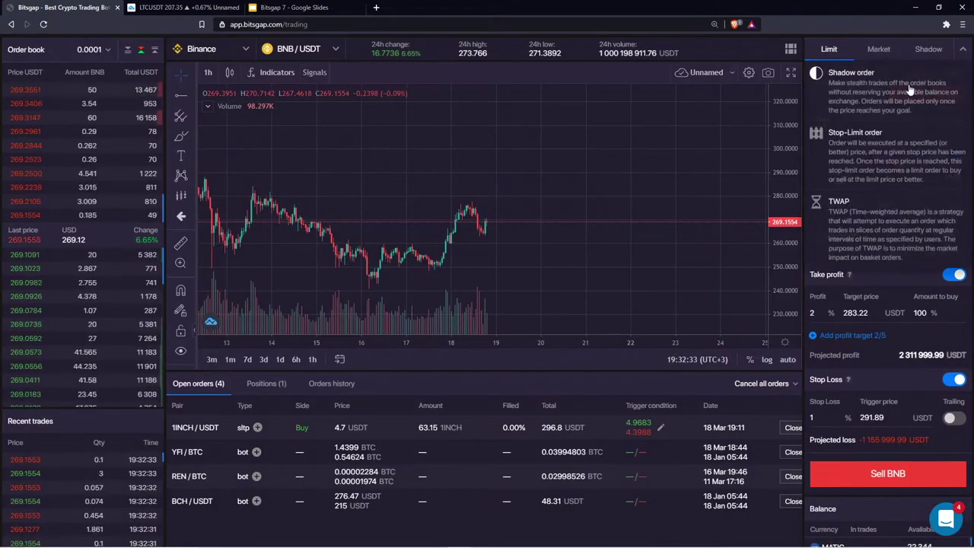
left_click(873, 144)
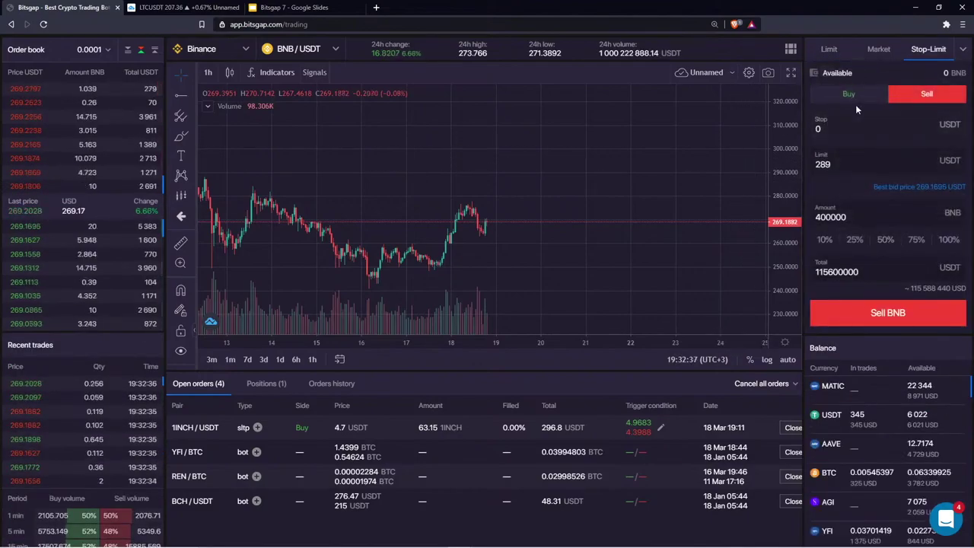
left_click(840, 131)
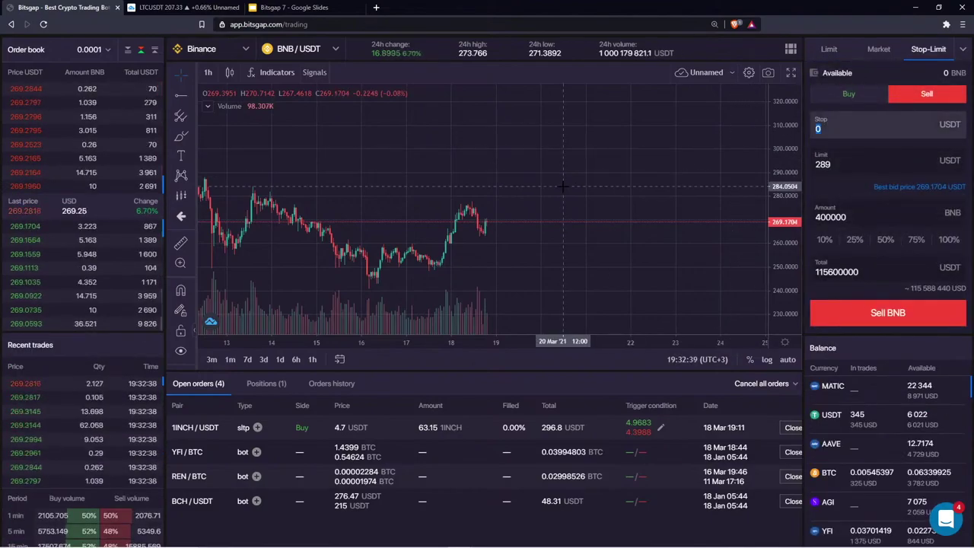
scroll(501, 188, "down", 1)
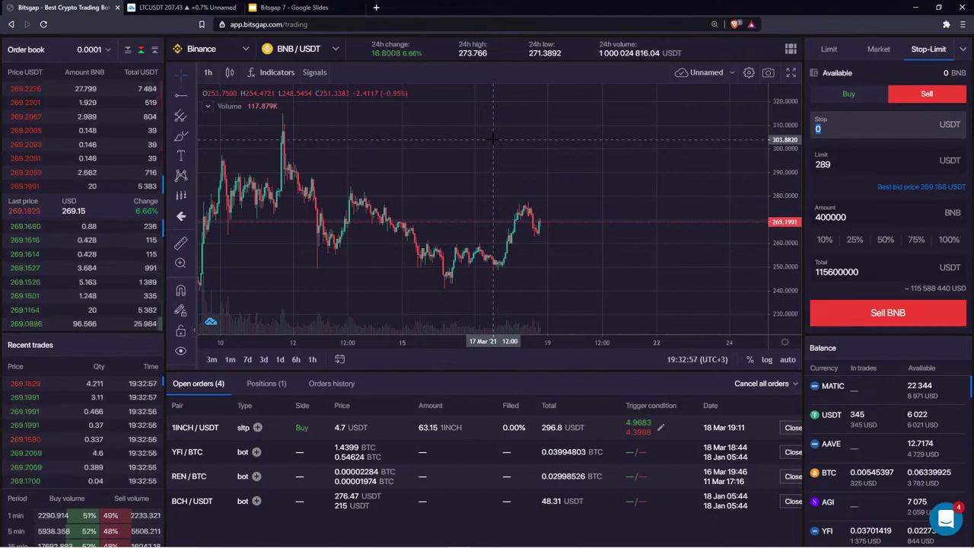
scroll(493, 139, "down", 2)
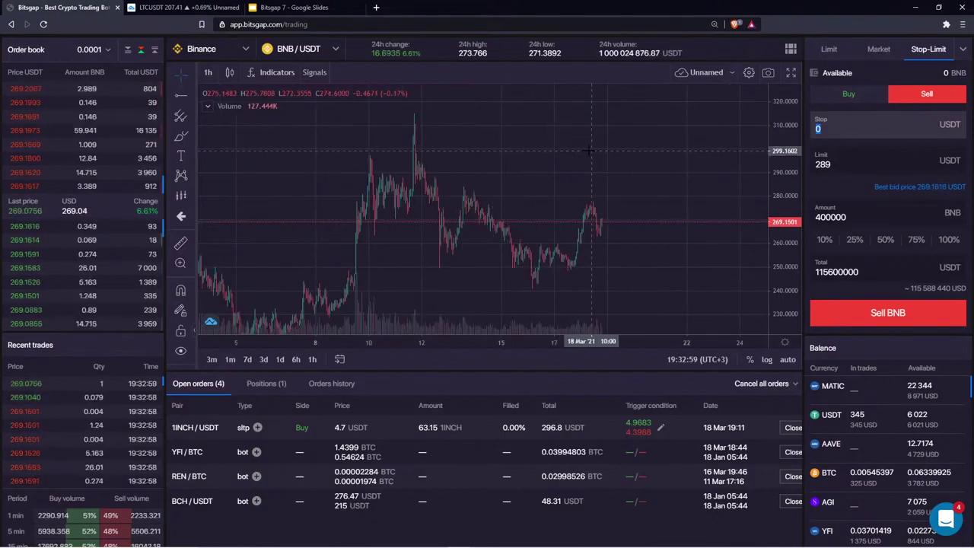
scroll(707, 140, "down", 4)
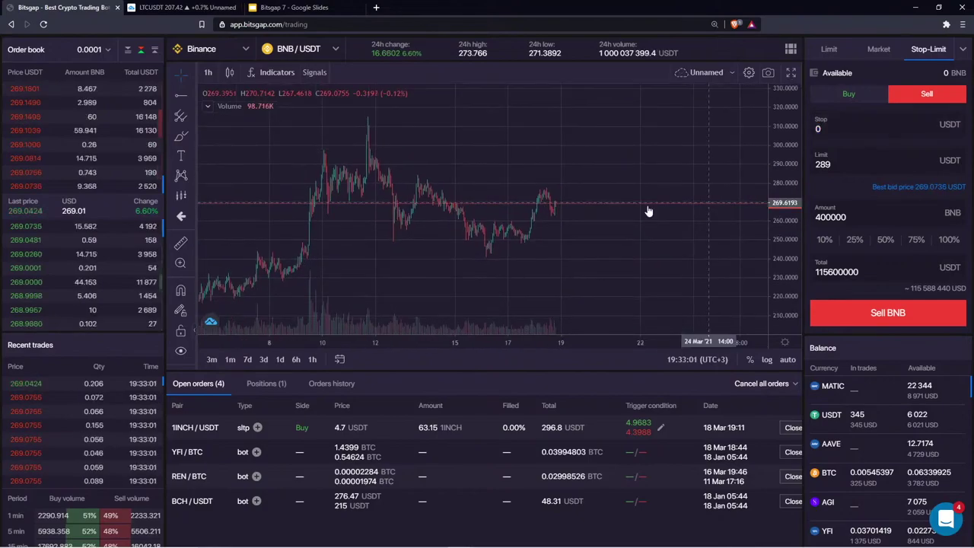
- Switch to TradingView, view the BTCUSDT chart with its price channel and open the list of indicators
left_click(181, 7)
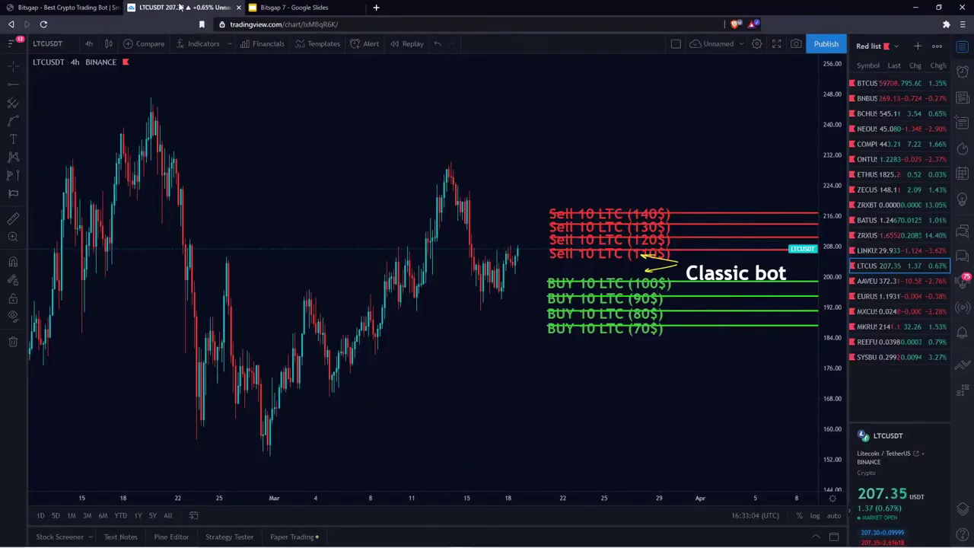
left_click(886, 86)
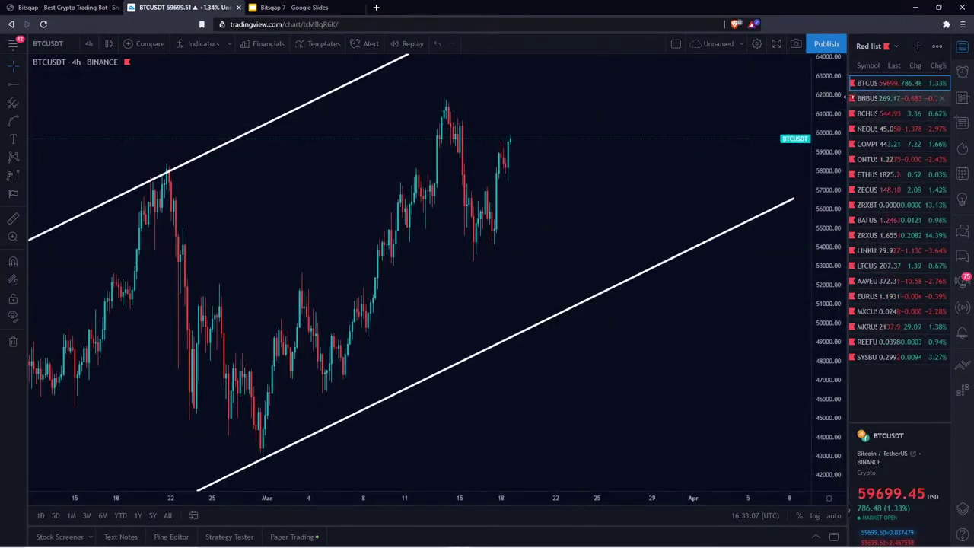
scroll(698, 259, "down", 6)
left_click_drag(506, 175, 434, 146)
left_click_drag(823, 114, 812, 230)
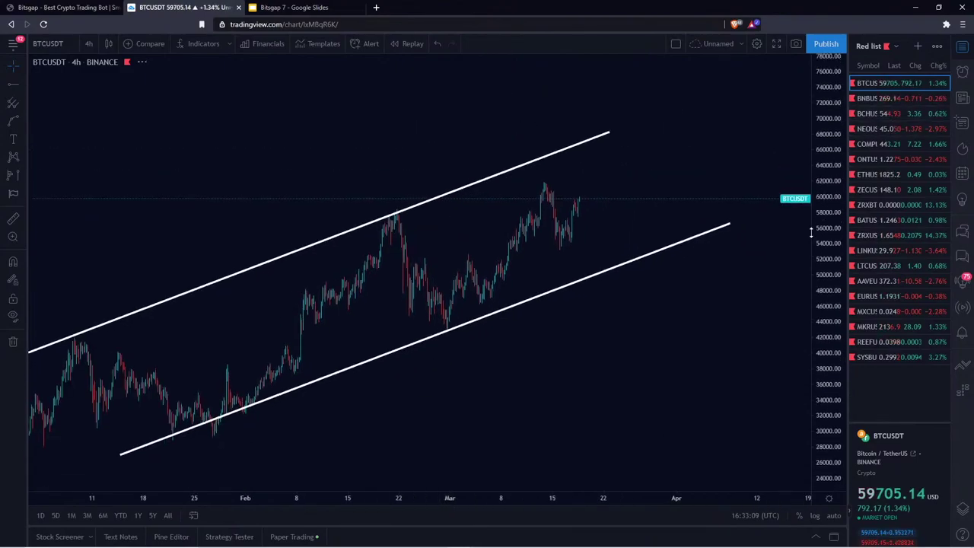
left_click(202, 44)
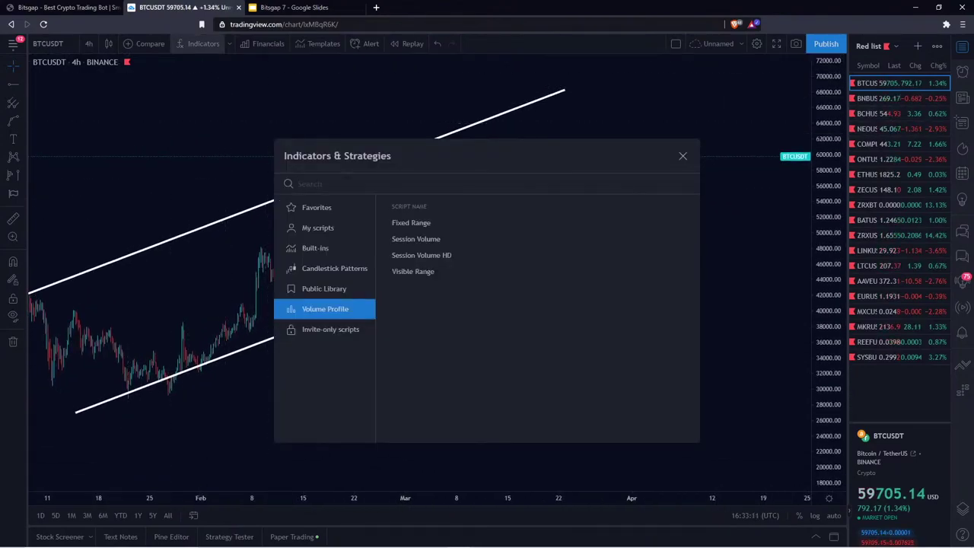
- Return to Bitsgap, search the indicators for "moving" and add Moving Average Exponential twice to the BNB/USDT chart
left_click(61, 8)
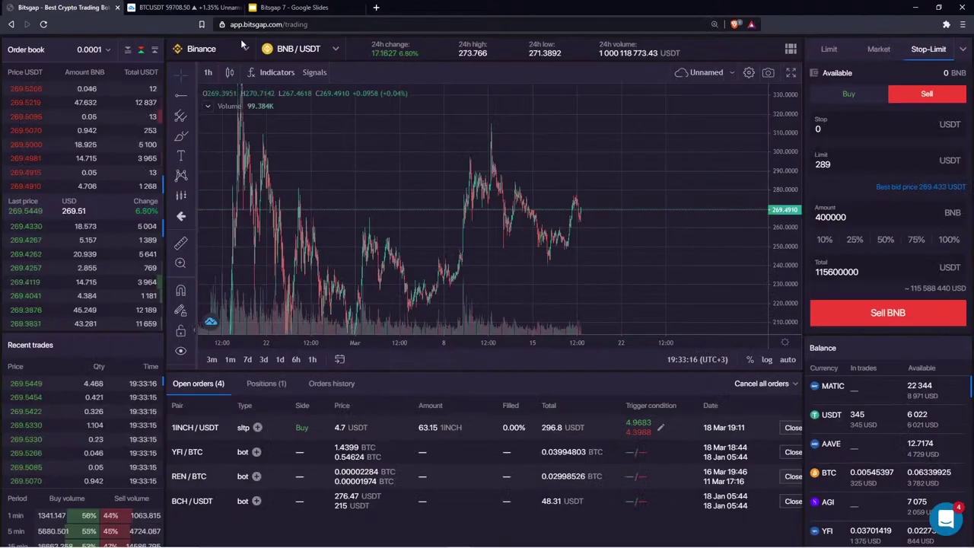
left_click(291, 71)
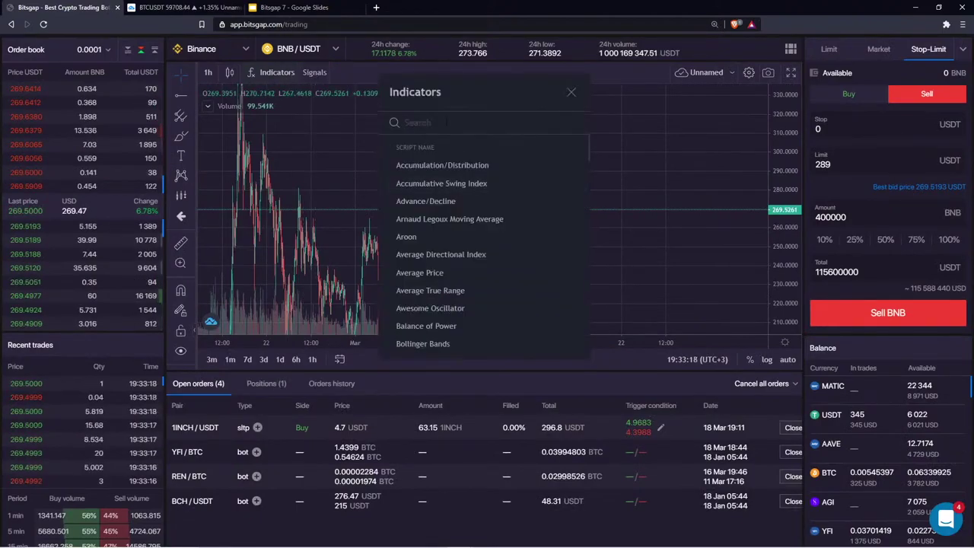
type("moving")
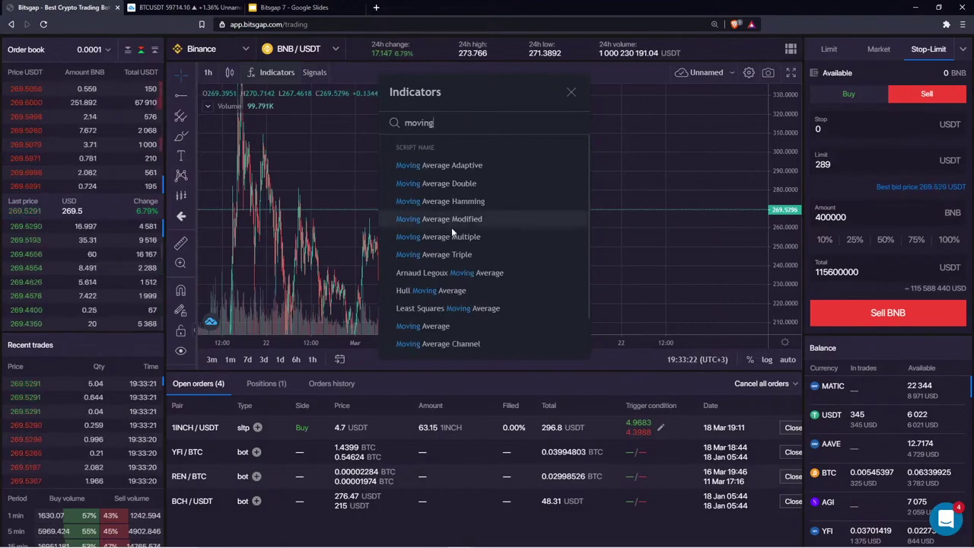
scroll(468, 320, "down", 2)
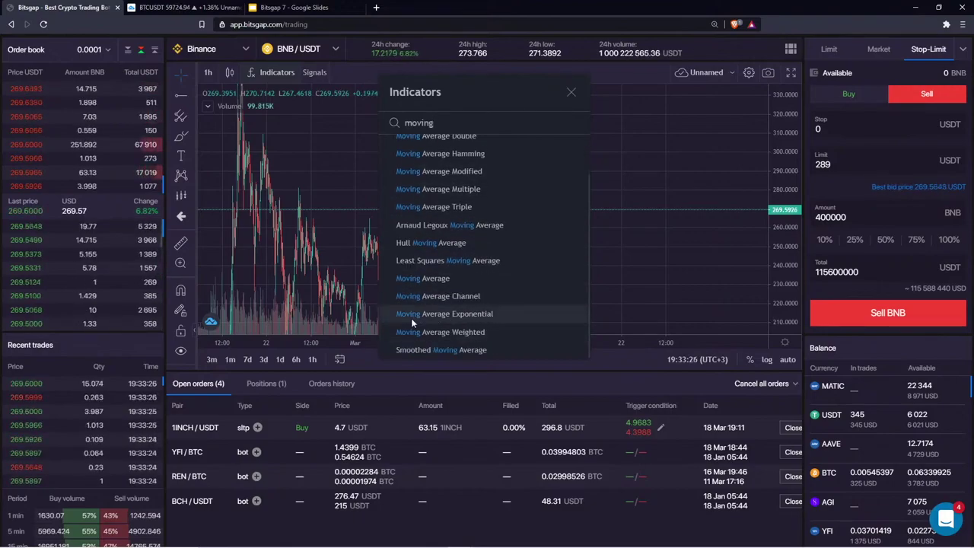
left_click(175, 8)
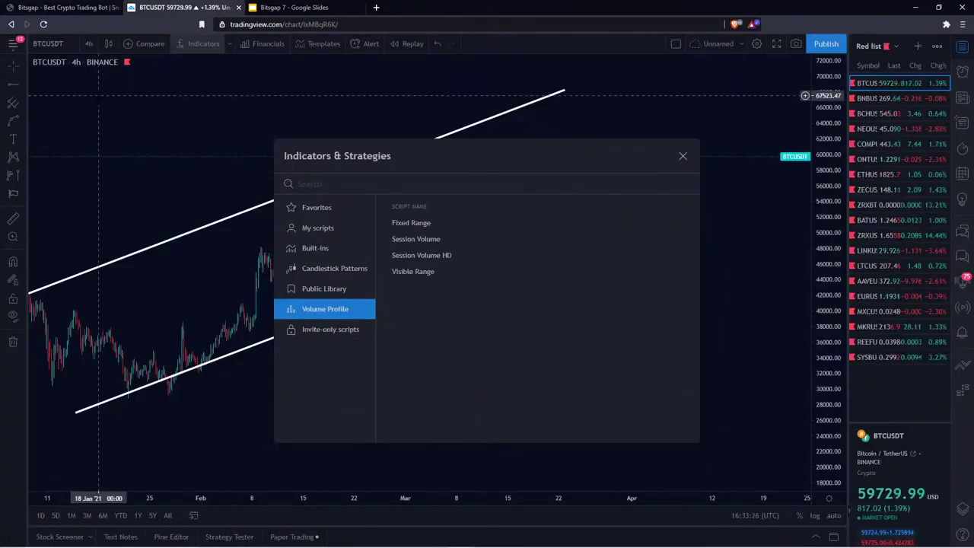
left_click(114, 6)
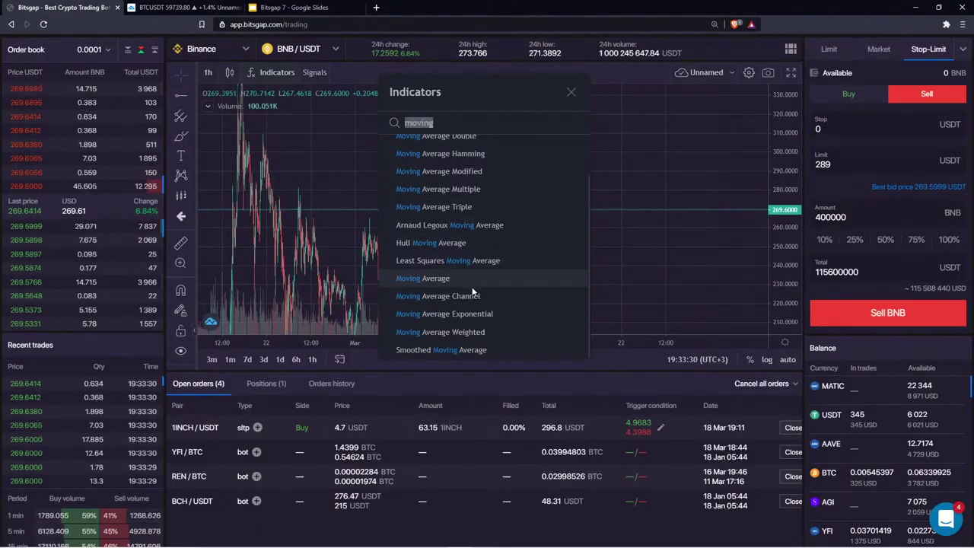
left_click(491, 313)
left_click(492, 314)
left_click(572, 93)
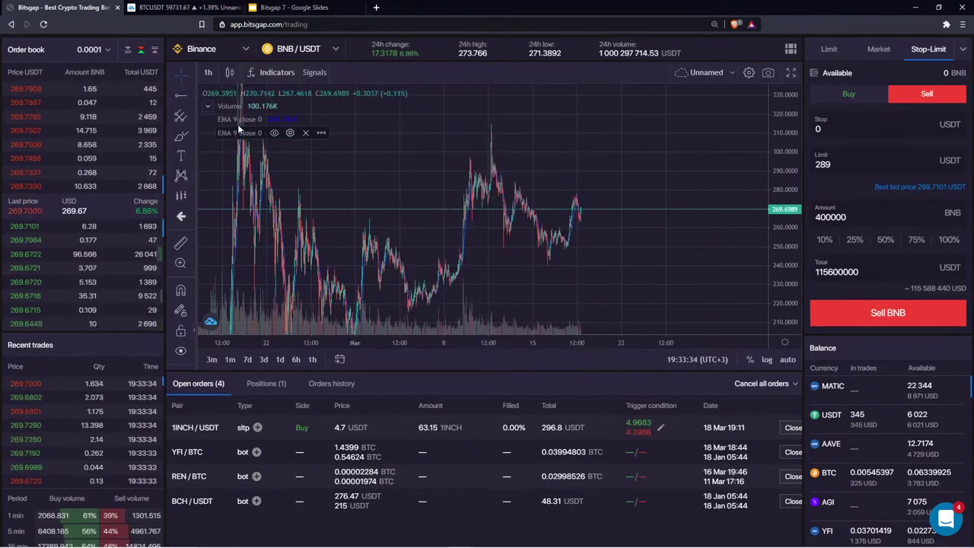
- Set the length of the first EMA indicator to 100
left_click(289, 119)
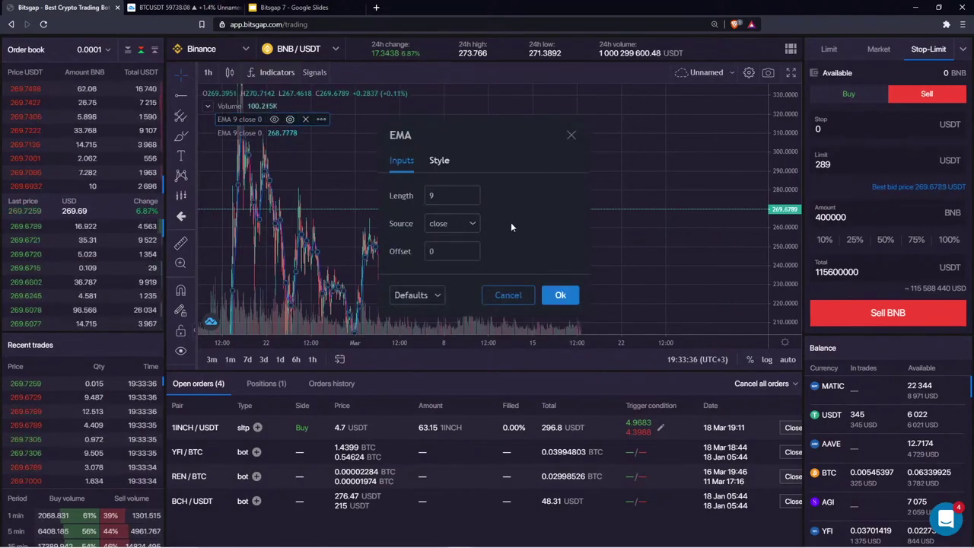
type("100")
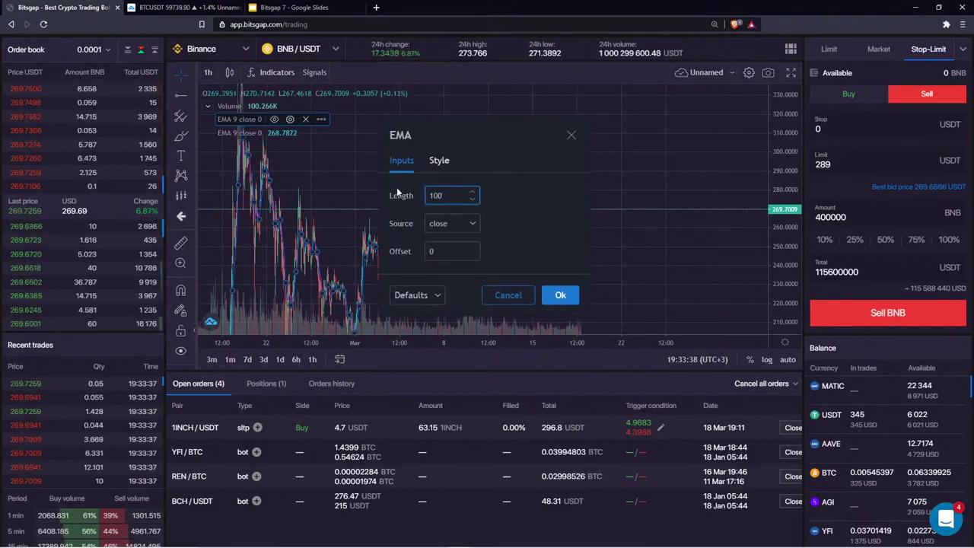
left_click(560, 294)
- Style the 100-period EMA as a yellow line with the greatest thickness
left_click(297, 119)
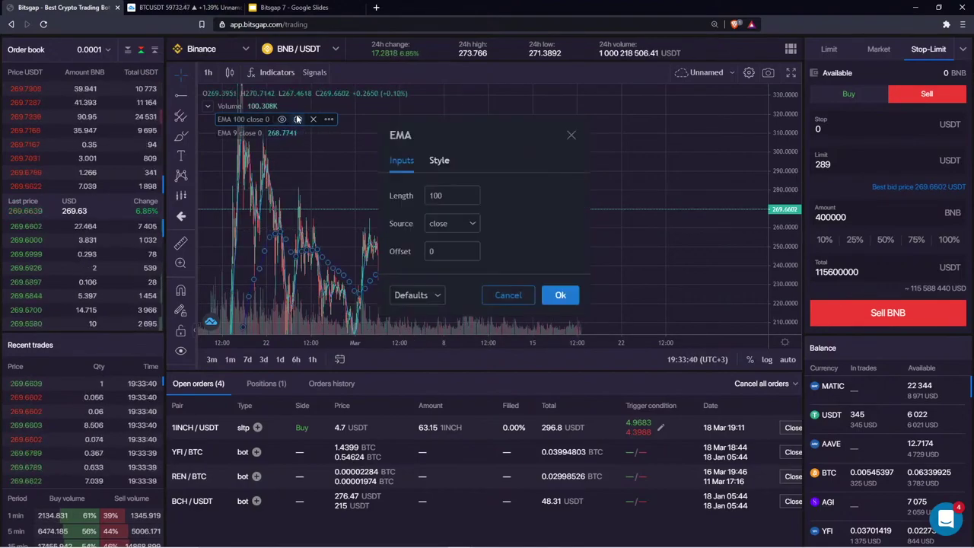
left_click(442, 160)
left_click(493, 199)
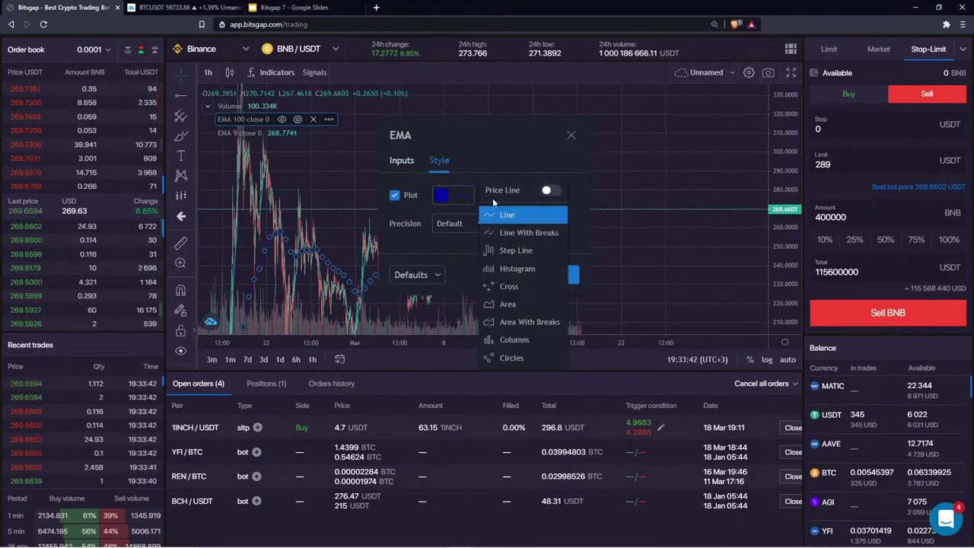
left_click(457, 243)
left_click(450, 196)
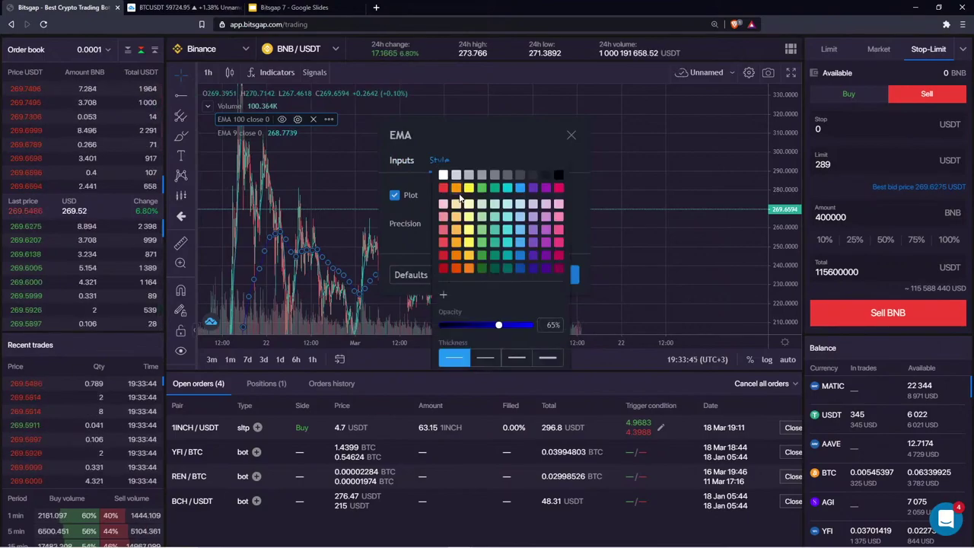
left_click(468, 188)
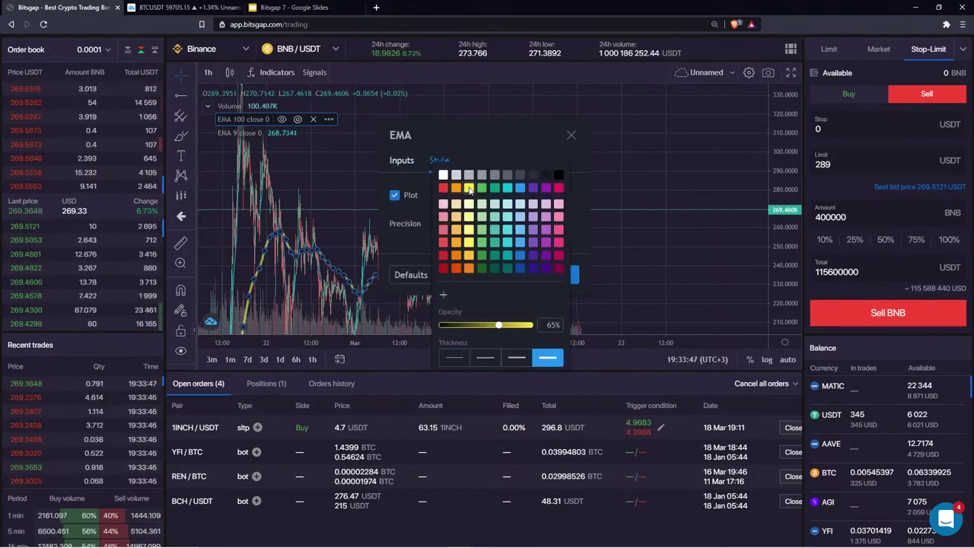
left_click(483, 155)
left_click(570, 134)
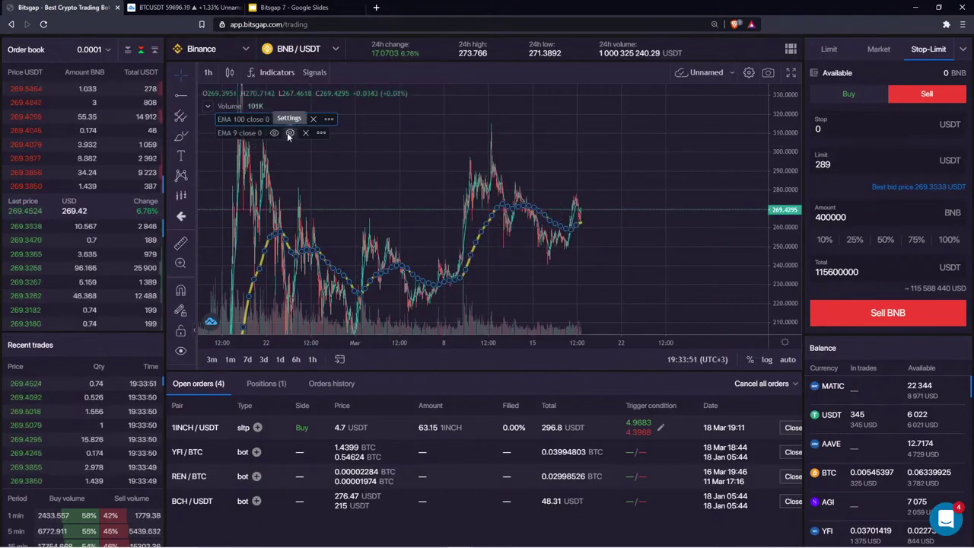
- Set the second EMA's length to 200 and style it as an orange line with the greatest thickness
left_click(289, 133)
left_click(401, 171)
type("200")
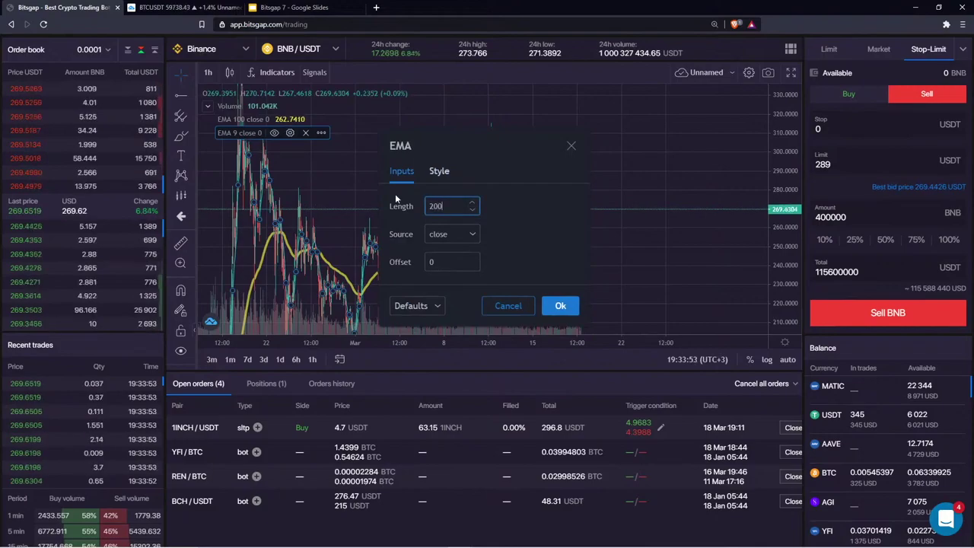
left_click(437, 172)
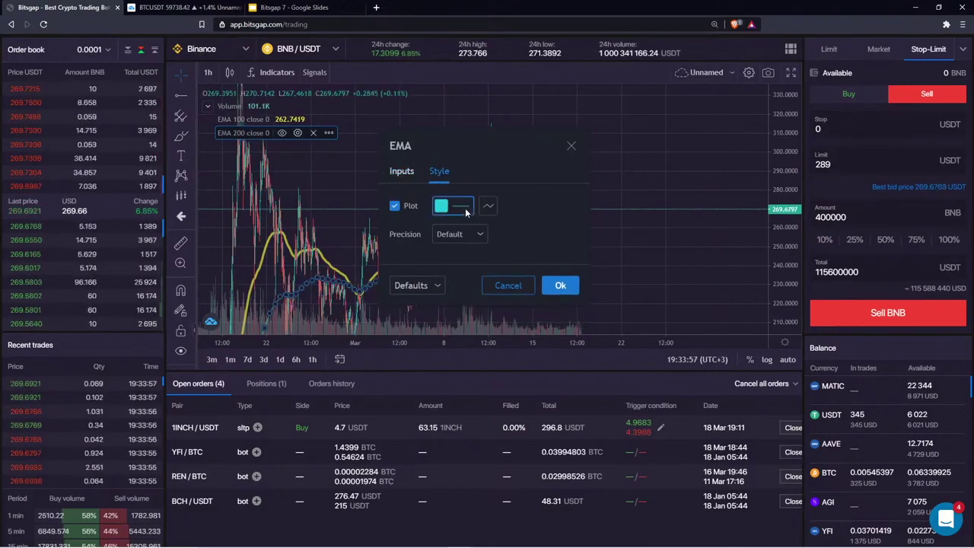
left_click(454, 212)
left_click(546, 358)
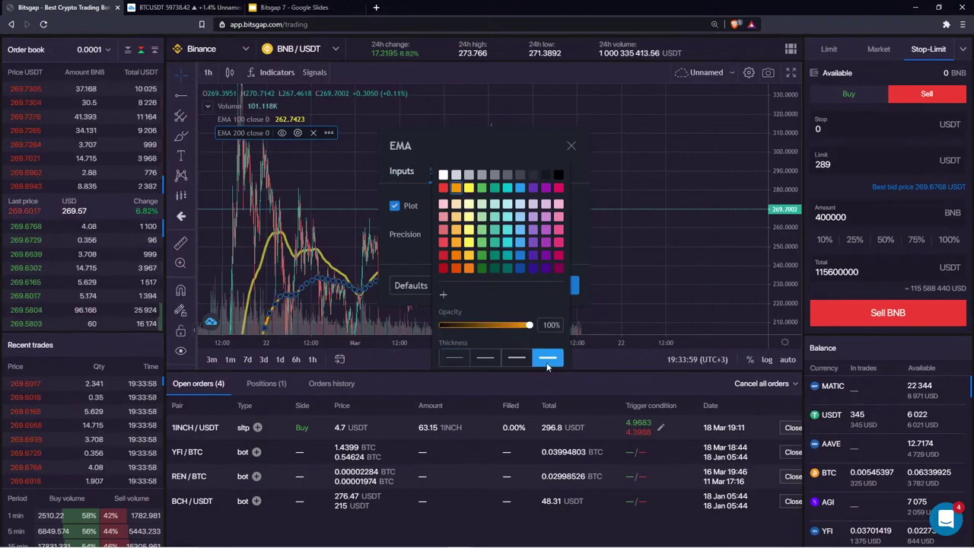
left_click(519, 153)
left_click(563, 284)
left_click(571, 278)
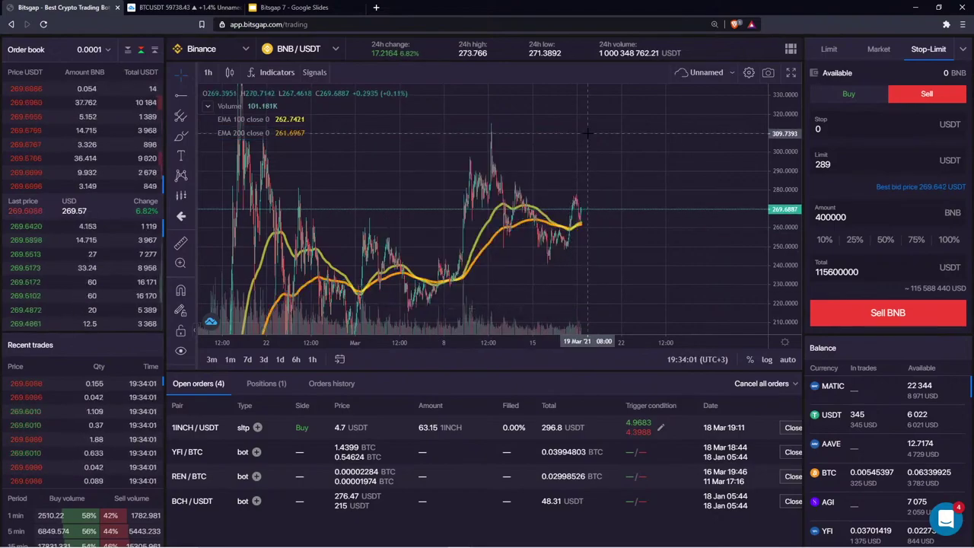
- Examine how EMA 100 and EMA 200 run relative to the BNB/USDT price from February to mid-March
scroll(587, 133, "down", 5)
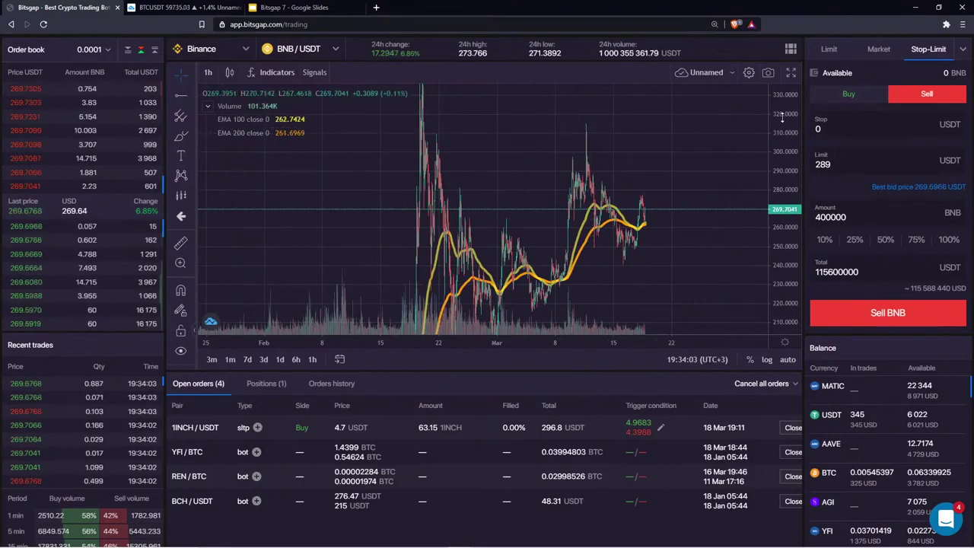
left_click_drag(541, 252, 528, 207)
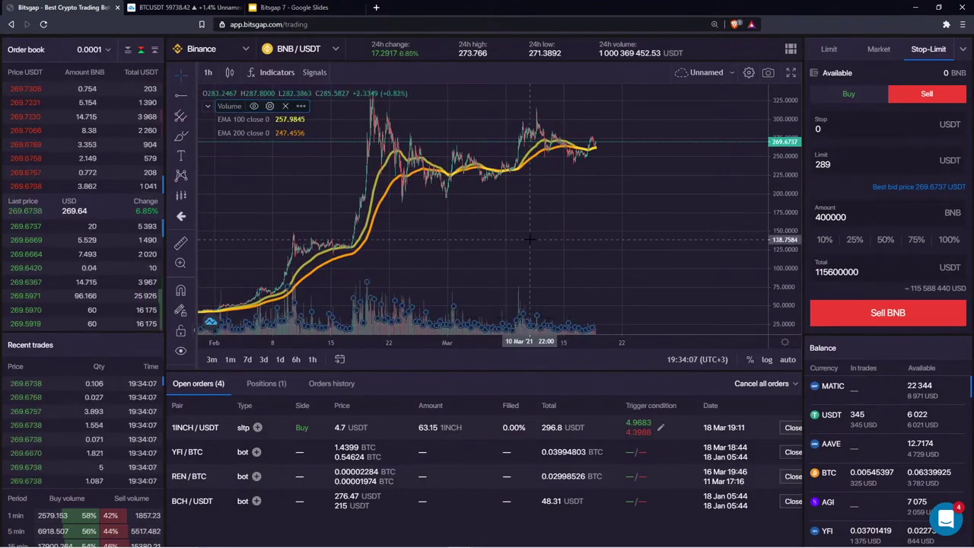
scroll(594, 220, "up", 2)
scroll(593, 220, "up", 3)
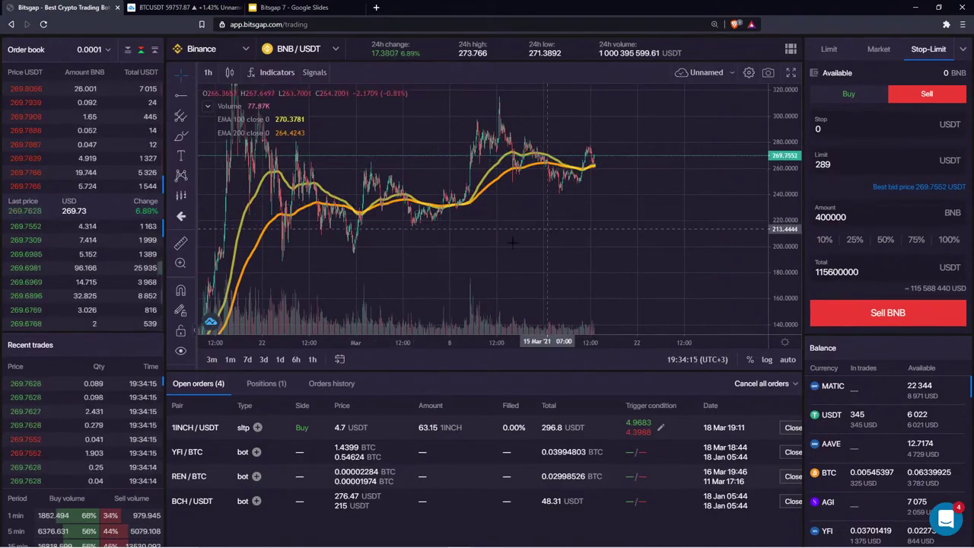
left_click_drag(367, 299, 625, 174)
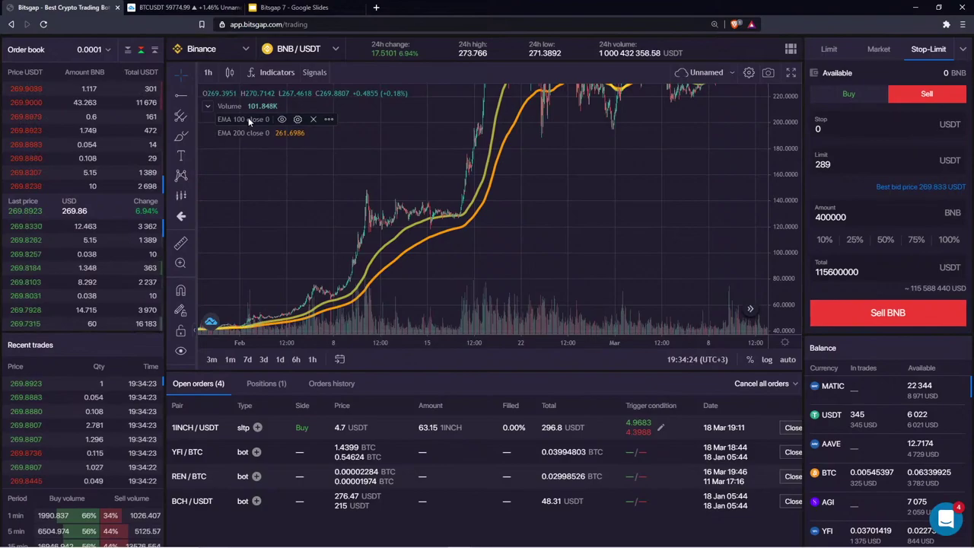
left_click_drag(633, 178, 424, 267)
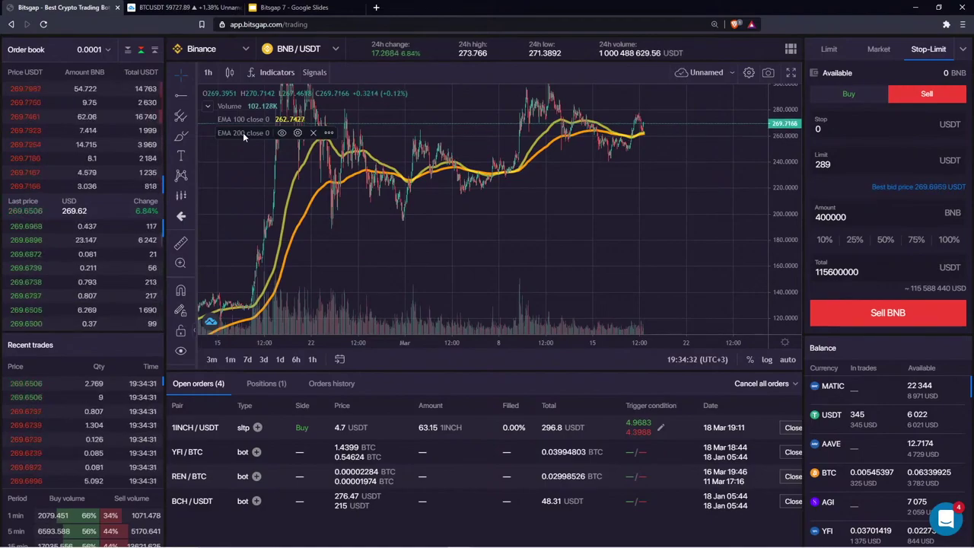
- Examine where EMA 100 and EMA 200 cross on the 1-hour BNB/USDT chart from late February to 18 March
left_click_drag(764, 196, 792, 197)
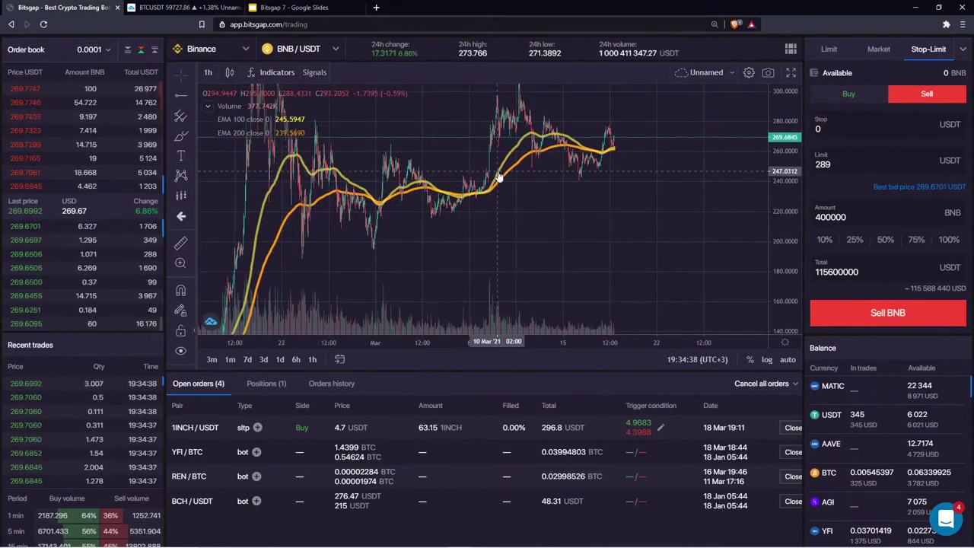
scroll(502, 178, "down", 5)
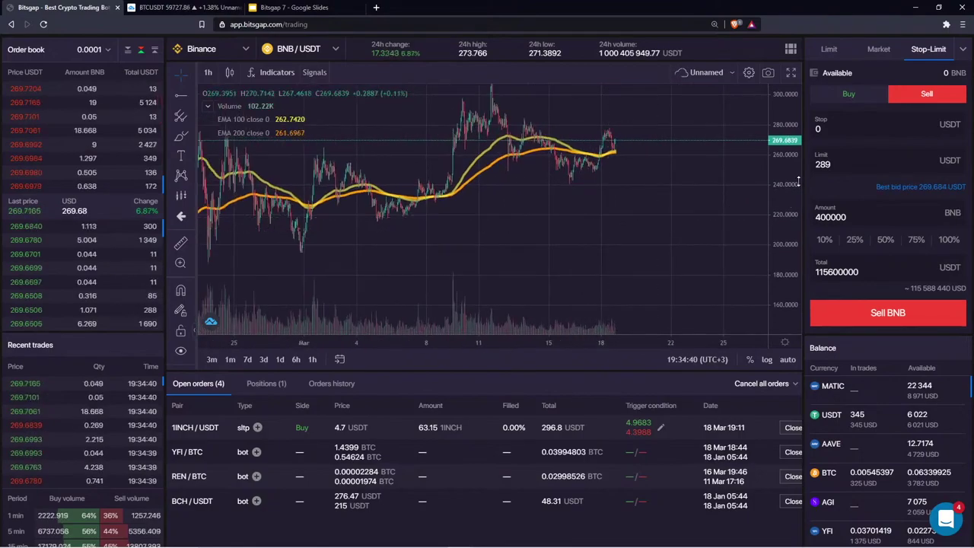
scroll(590, 216, "up", 3)
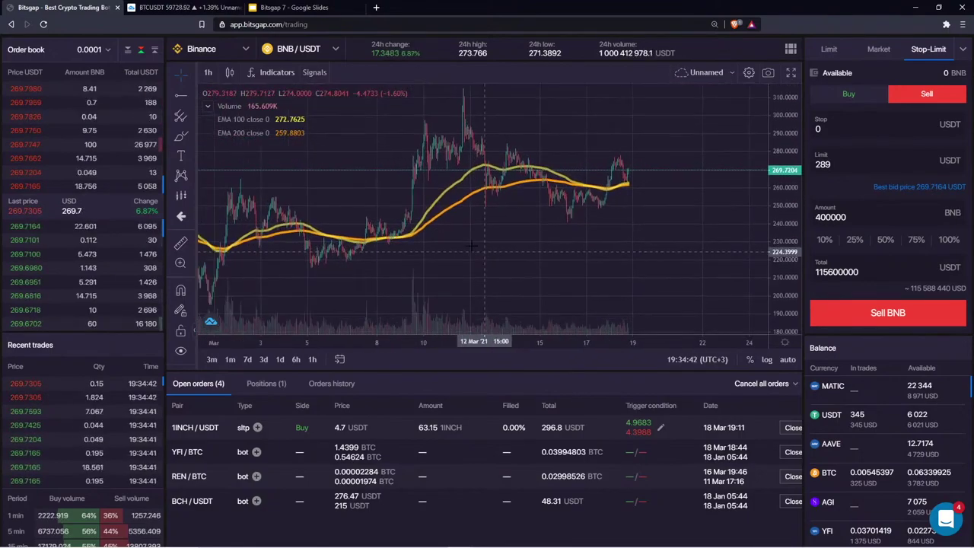
mouse_move(266, 119)
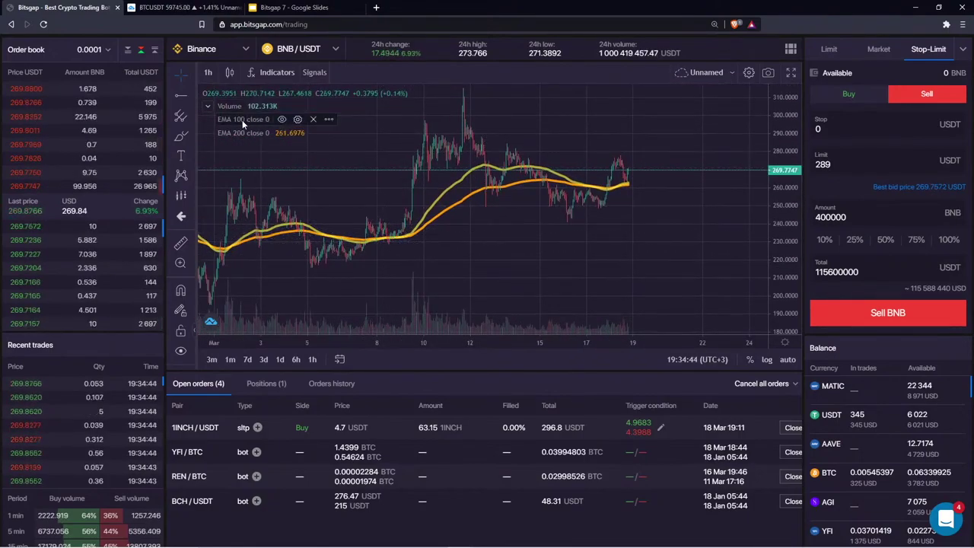
left_click_drag(383, 138, 390, 153)
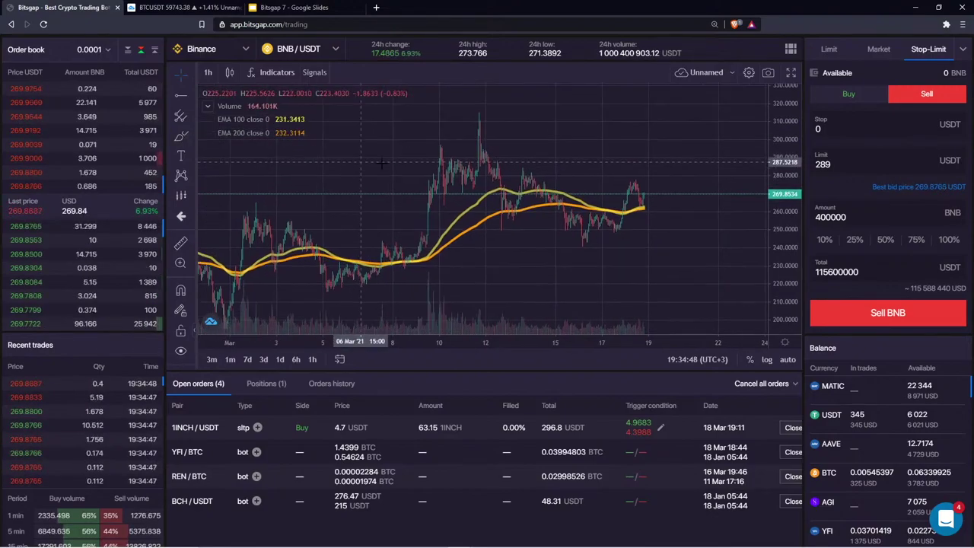
scroll(381, 158, "down", 1)
scroll(473, 162, "down", 1)
scroll(473, 162, "up", 1)
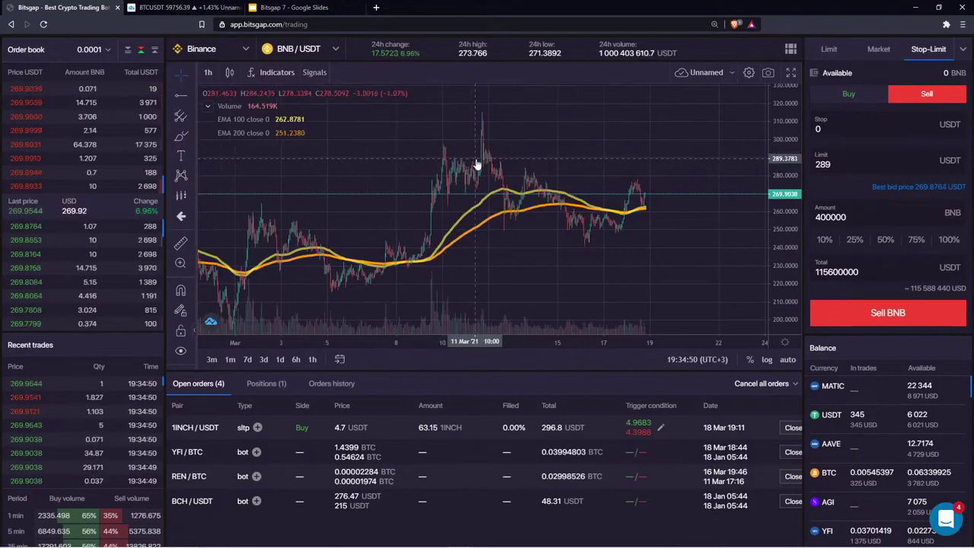
scroll(464, 175, "up", 1)
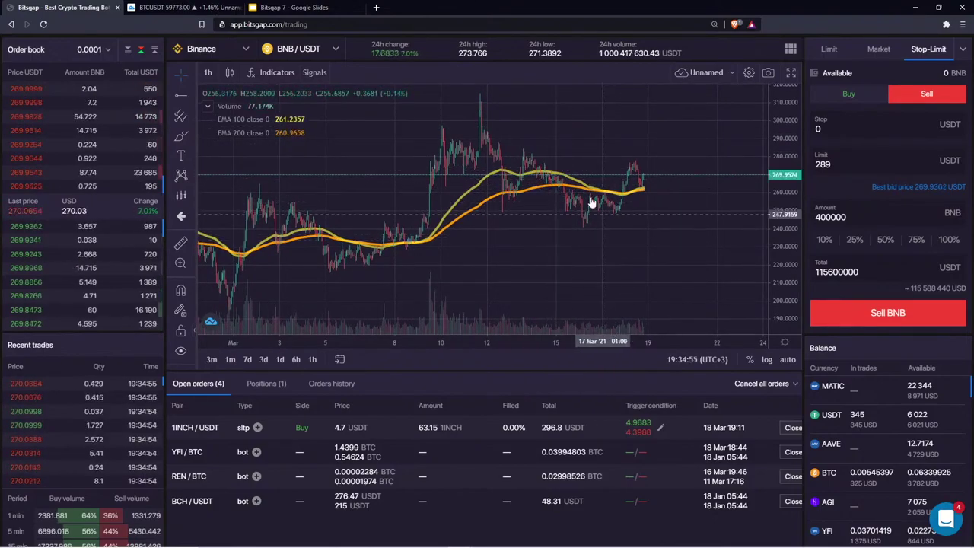
mouse_move(227, 128)
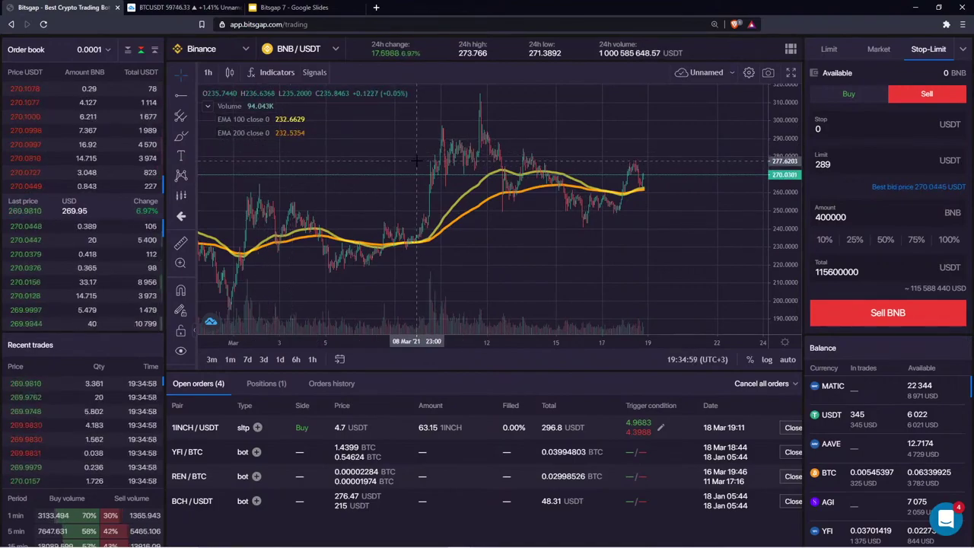
scroll(546, 131, "down", 4)
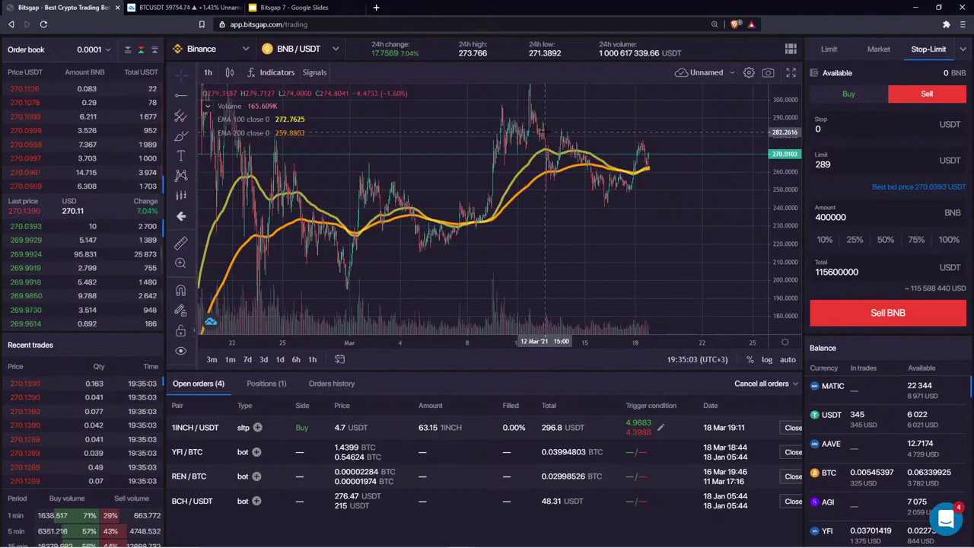
scroll(545, 131, "down", 1)
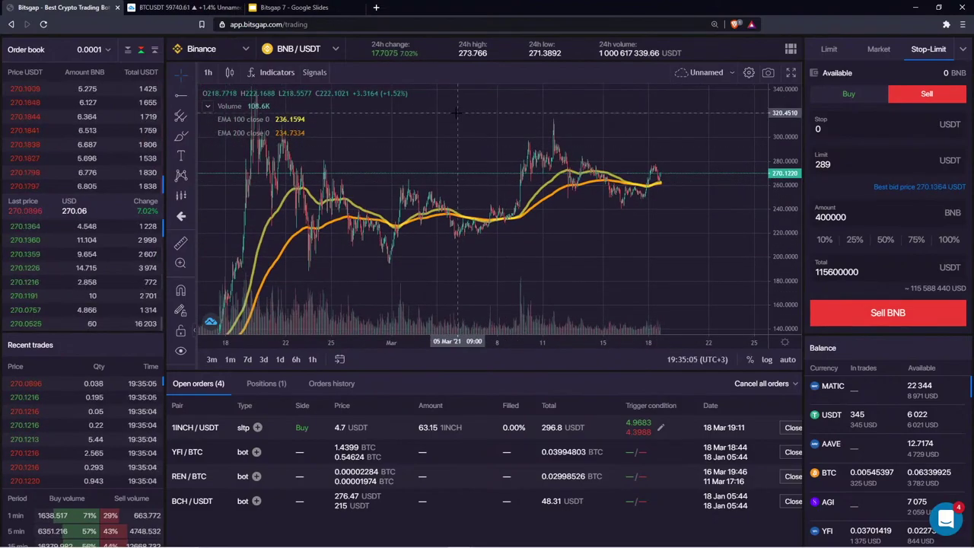
- Switch the BNB/USDT chart to the 4-hour timeframe and inspect both EMA lines against the price from February to mid-March
left_click(207, 73)
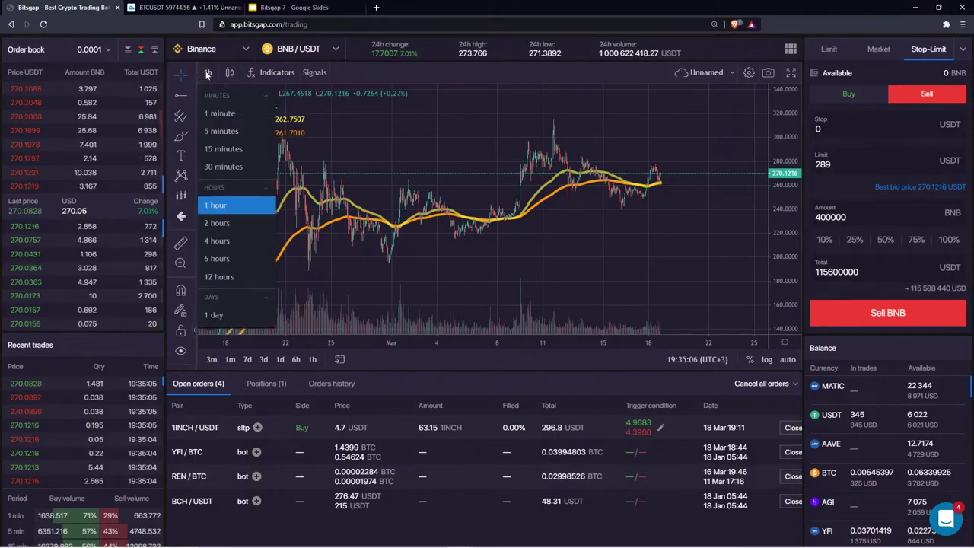
left_click(212, 244)
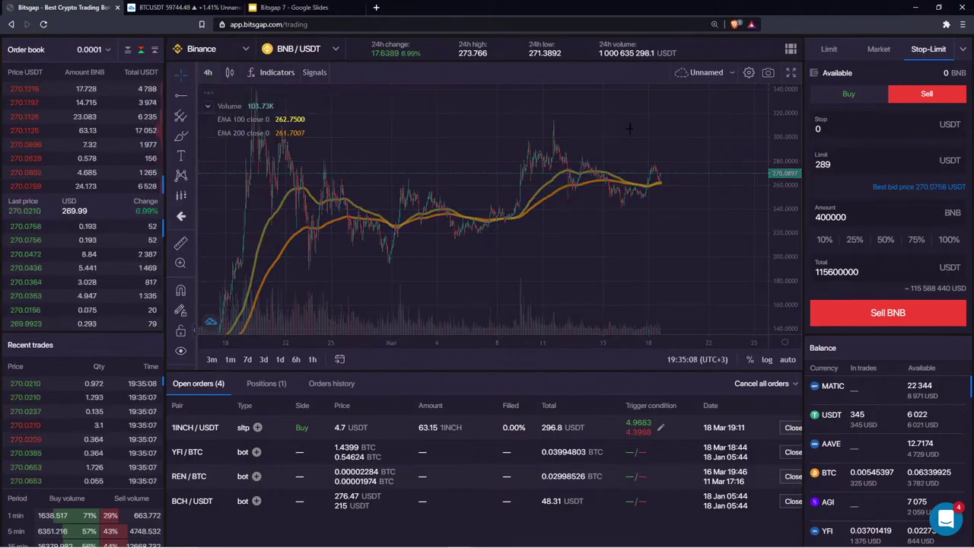
scroll(628, 127, "down", 5)
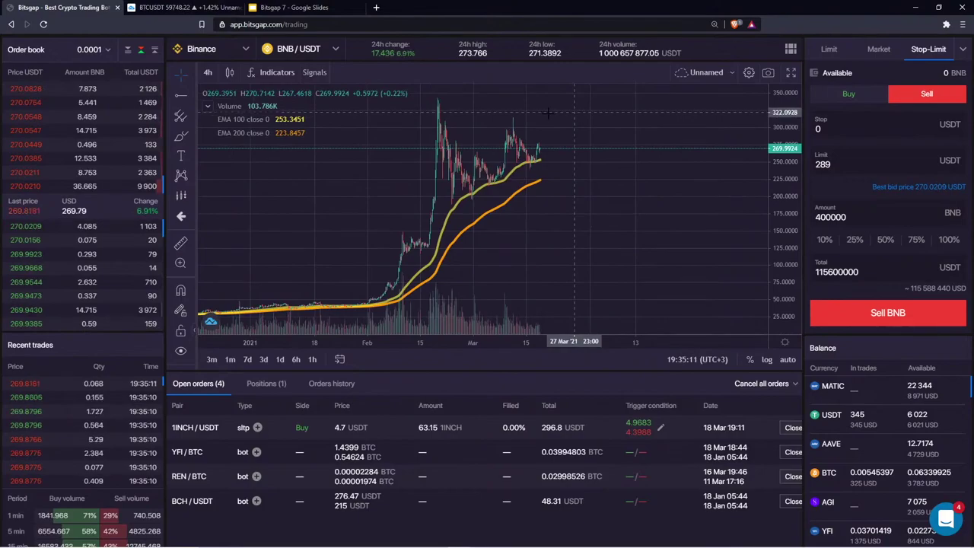
scroll(574, 112, "up", 3)
left_click_drag(775, 233, 775, 200)
left_click_drag(575, 204, 574, 219)
left_click_drag(561, 218, 563, 218)
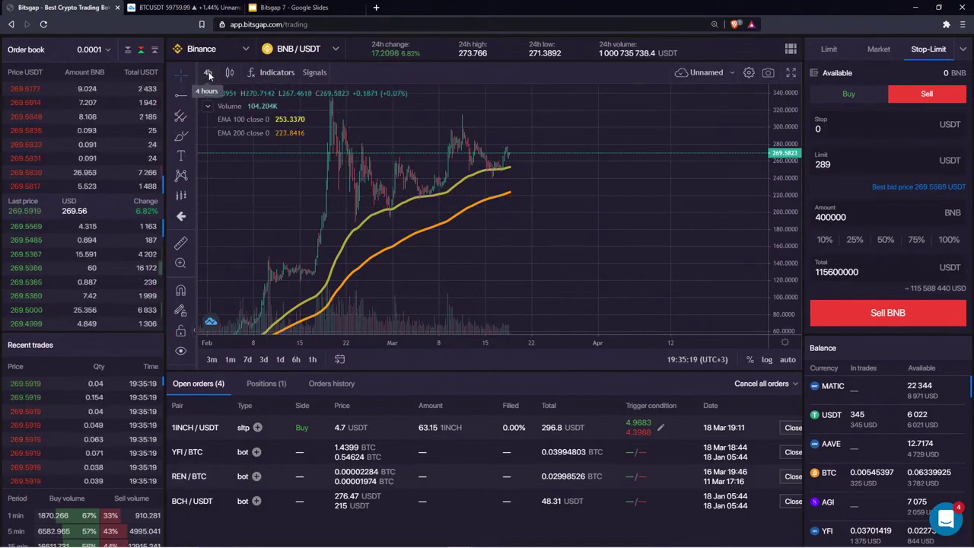
scroll(595, 133, "up", 2)
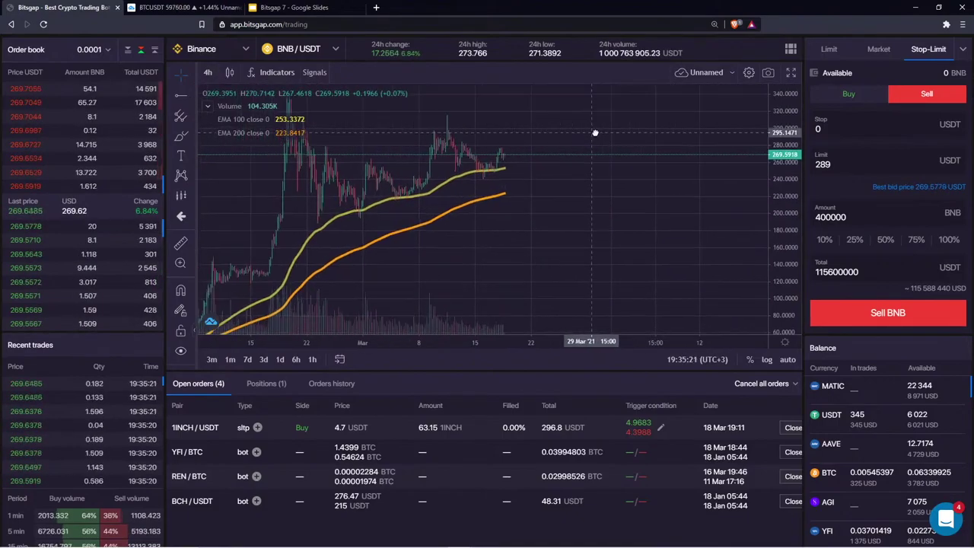
- Return the BNB/USDT chart to the 1-hour timeframe
left_click(208, 73)
left_click(216, 205)
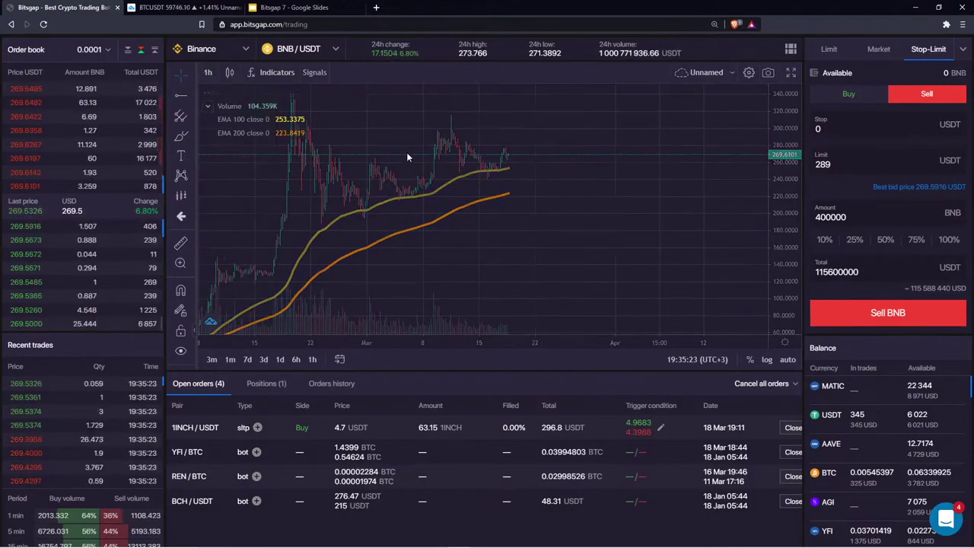
right_click(407, 155)
scroll(348, 192, "down", 1)
scroll(347, 192, "down", 4)
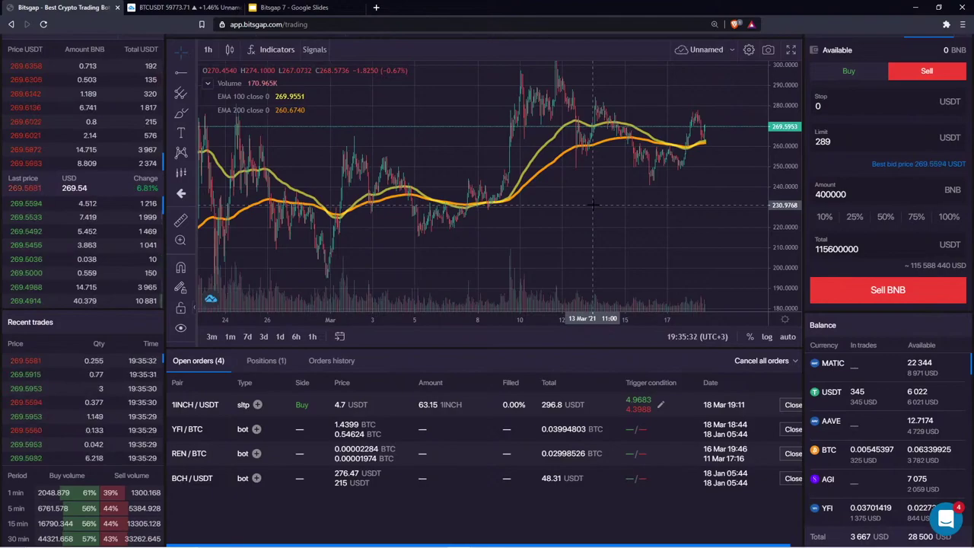
- Examine how the price moves around EMA 100 and EMA 200 on the 1-hour chart from mid-February to 18 March
scroll(593, 204, "down", 2)
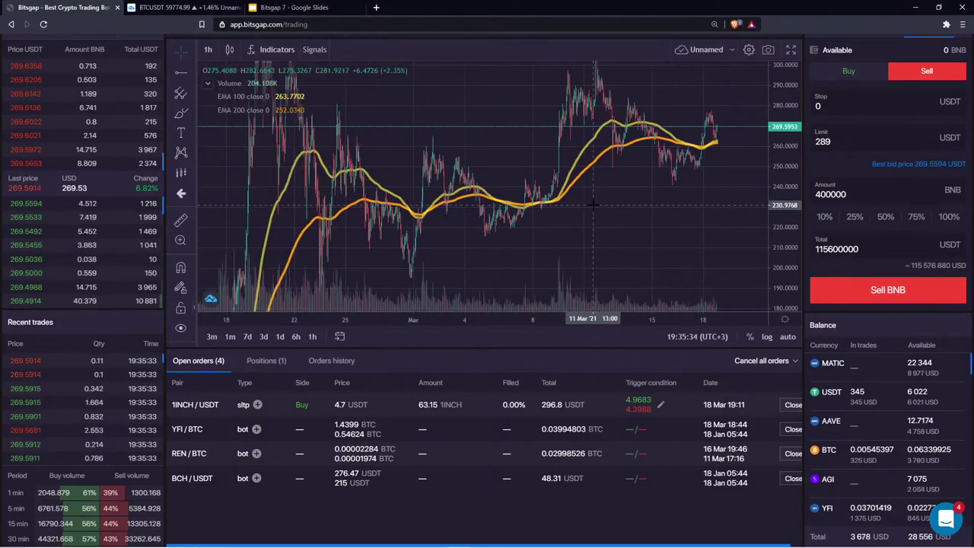
scroll(706, 221, "down", 3)
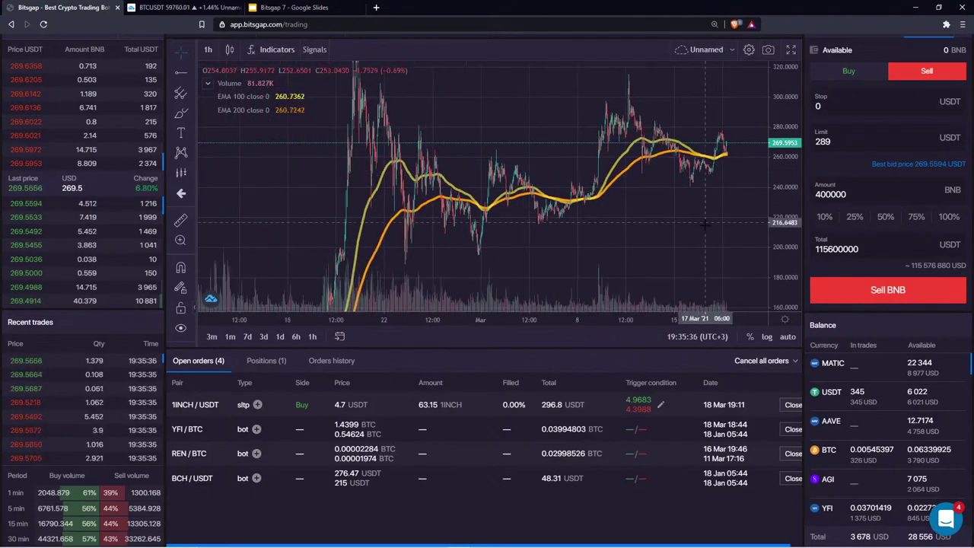
left_click_drag(410, 142, 369, 145)
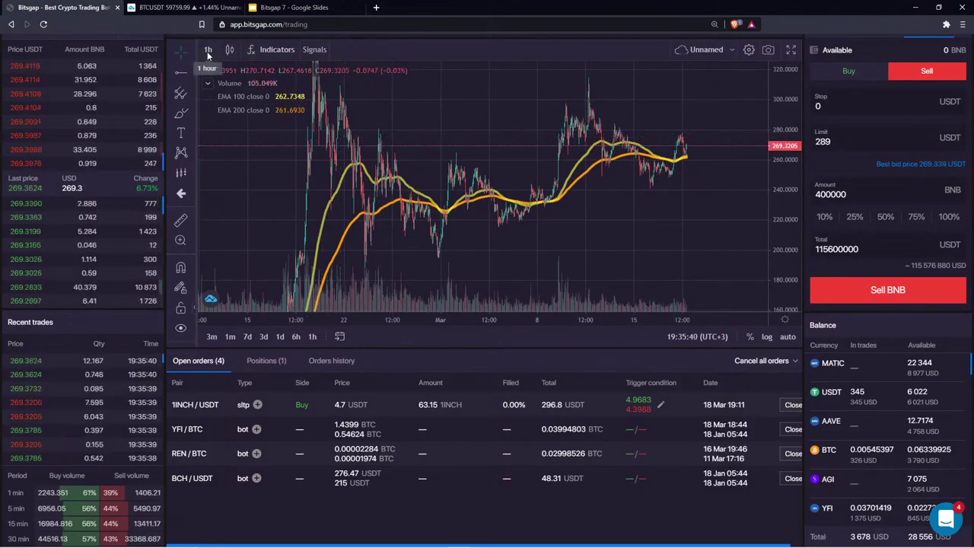
left_click_drag(528, 126, 460, 117)
scroll(502, 194, "up", 2)
scroll(528, 206, "down", 1)
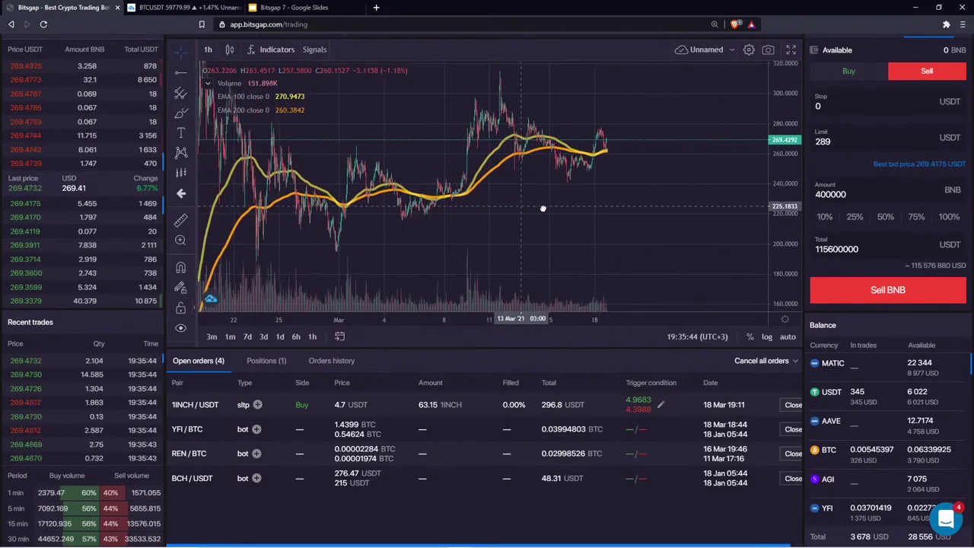
left_click_drag(528, 207, 594, 209)
left_click_drag(785, 273, 785, 220)
- Set the chart to the 4-hour timeframe again and compare the price with EMA 100 and EMA 200 since February
left_click(208, 50)
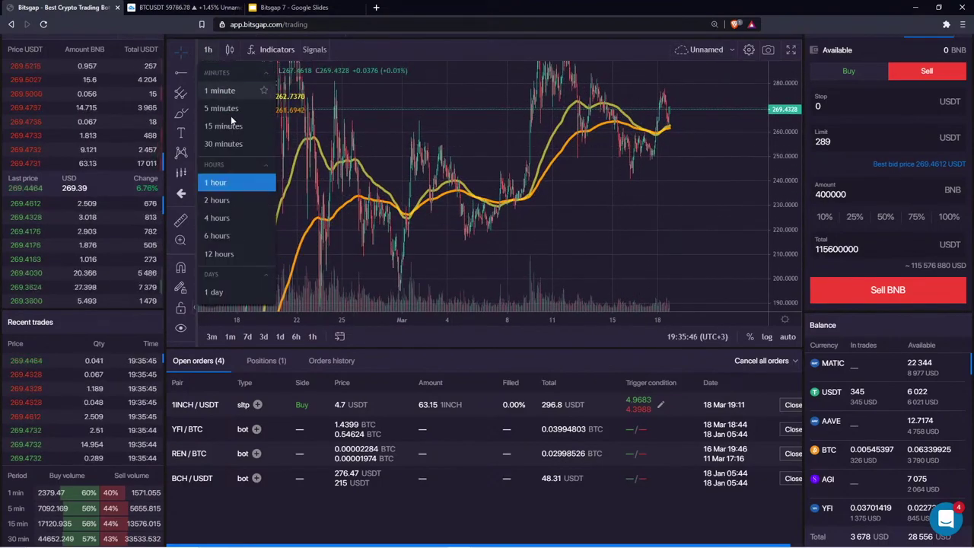
left_click(218, 218)
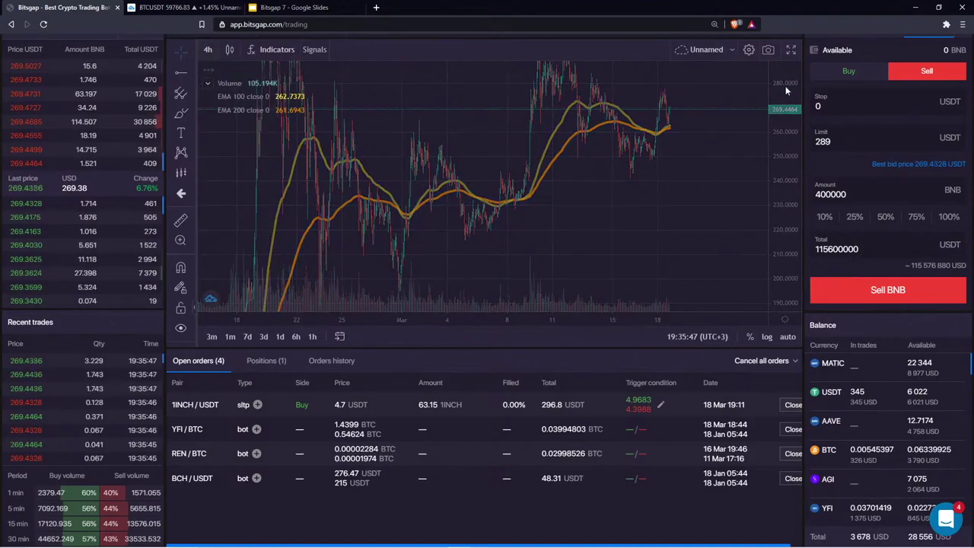
scroll(645, 216, "down", 5)
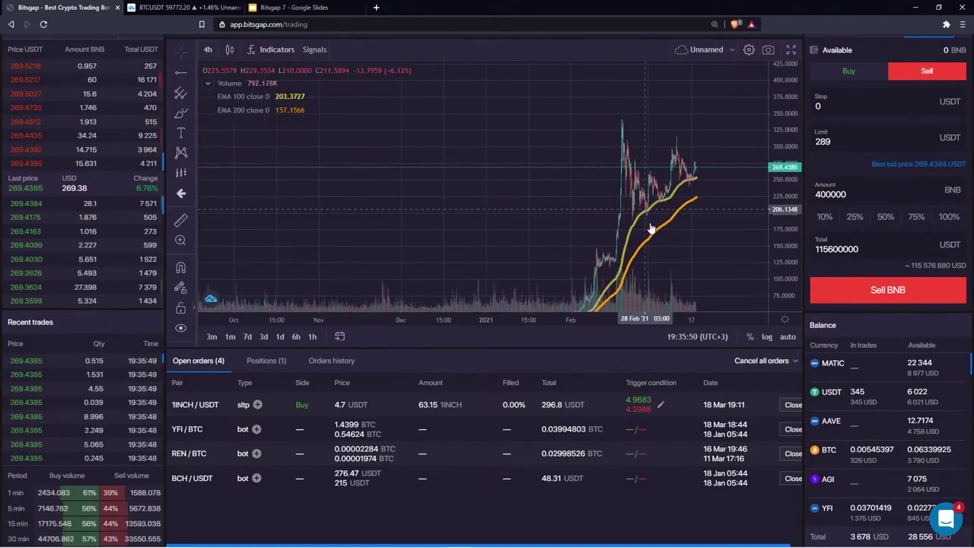
scroll(651, 228, "up", 5)
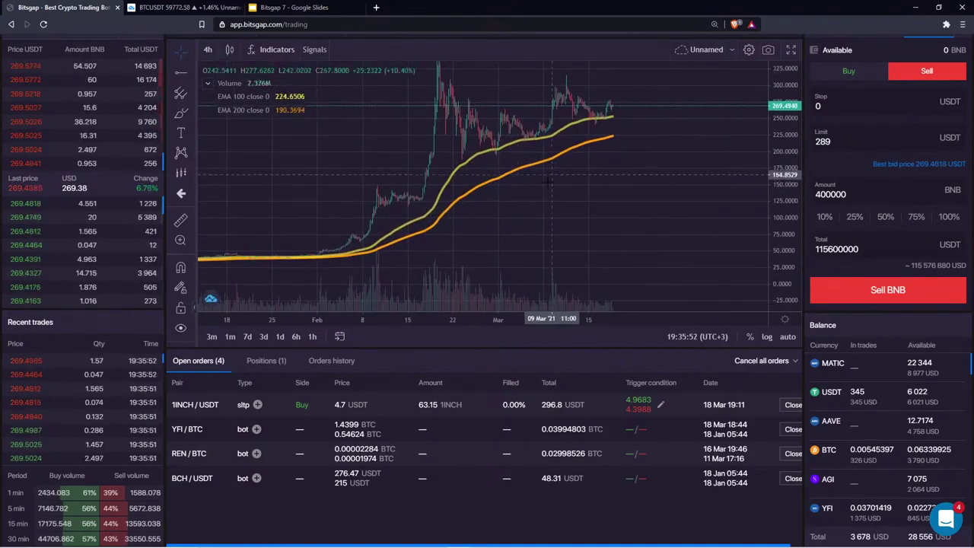
left_click_drag(472, 196, 451, 221)
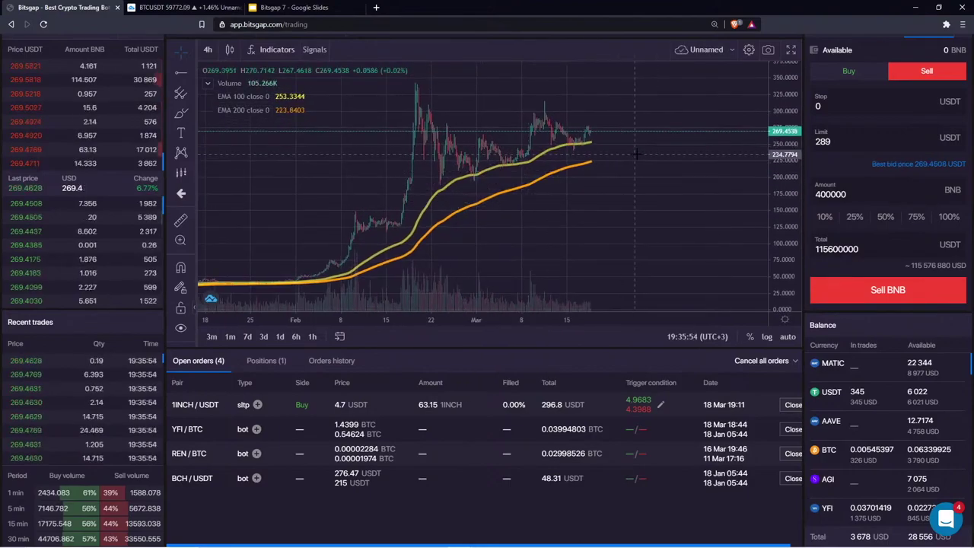
left_click_drag(636, 152, 588, 175)
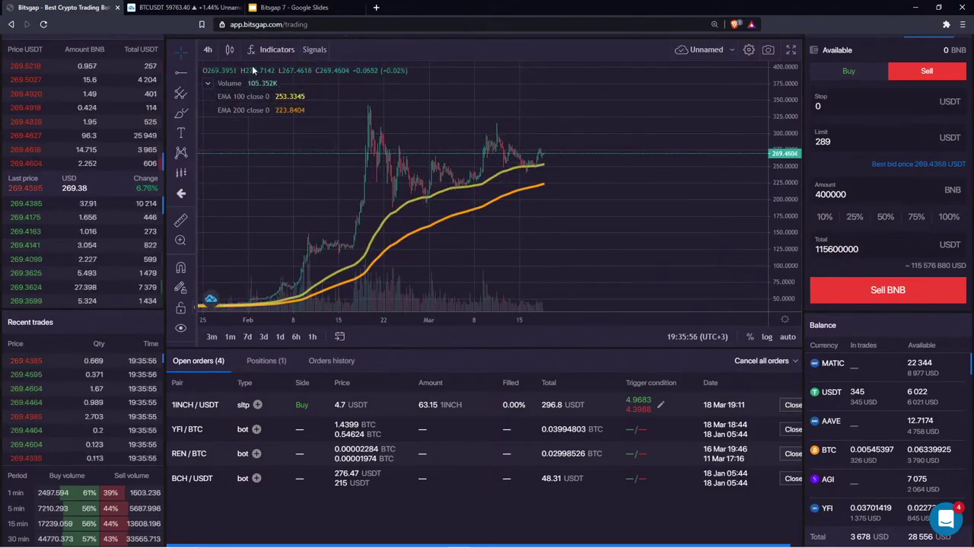
- Examine the BNB/USDT 4-hour price action relative to the EMA 100 and EMA 200 lines
scroll(257, 70, "up", 5)
scroll(527, 178, "down", 1)
left_click_drag(528, 178, 544, 155)
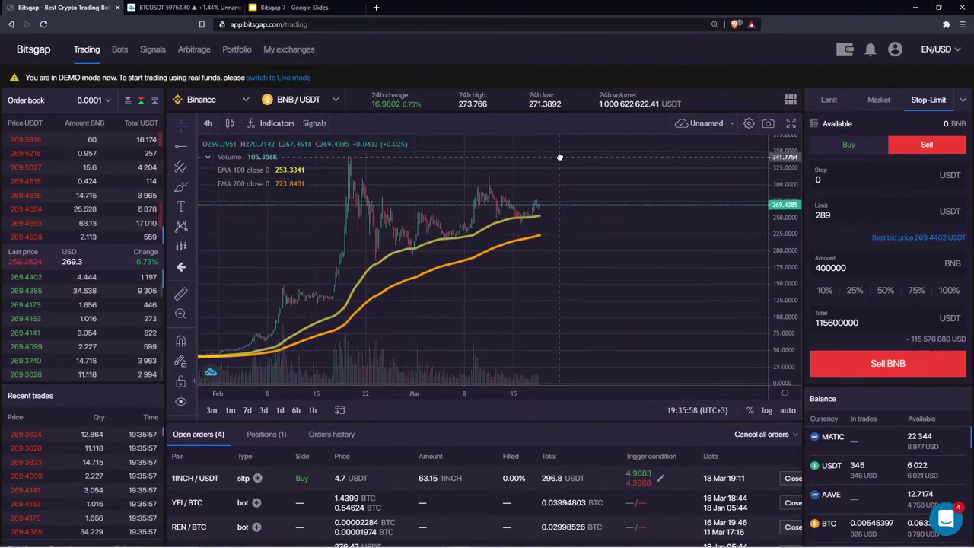
scroll(598, 208, "down", 1)
left_click_drag(598, 208, 601, 192)
left_click_drag(783, 259, 783, 223)
left_click_drag(487, 201, 503, 226)
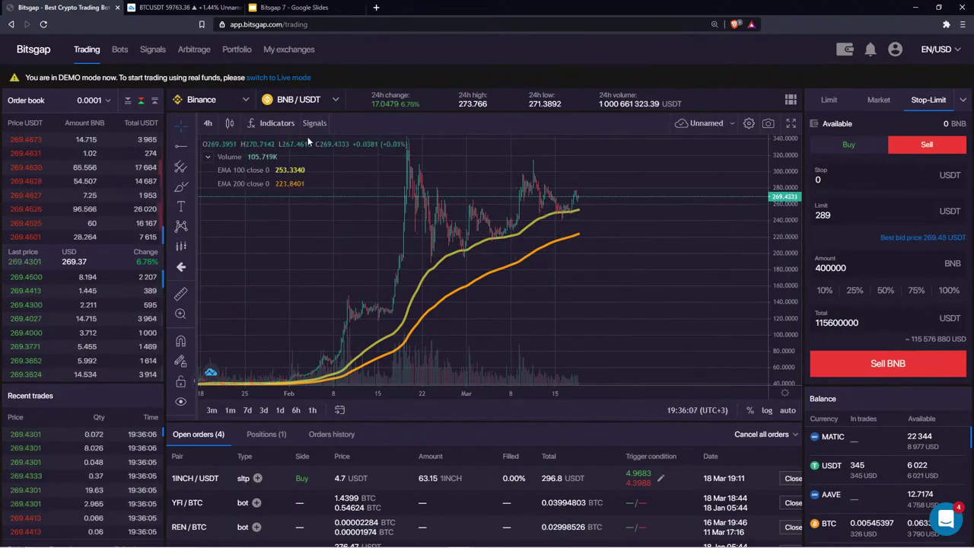
- Open the 1INCH/BUSD chart and replace it with the AAVE/USDT chart
left_click(300, 101)
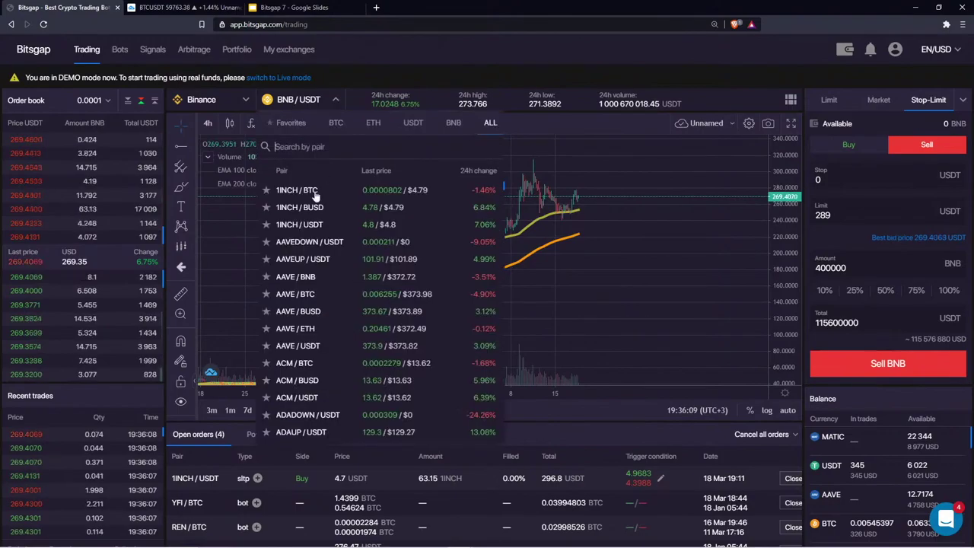
left_click(451, 214)
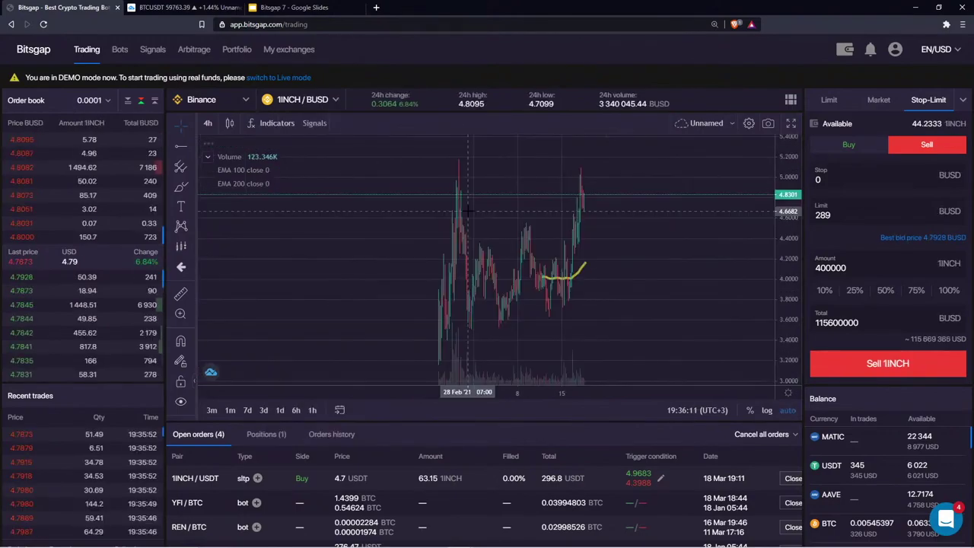
left_click(289, 102)
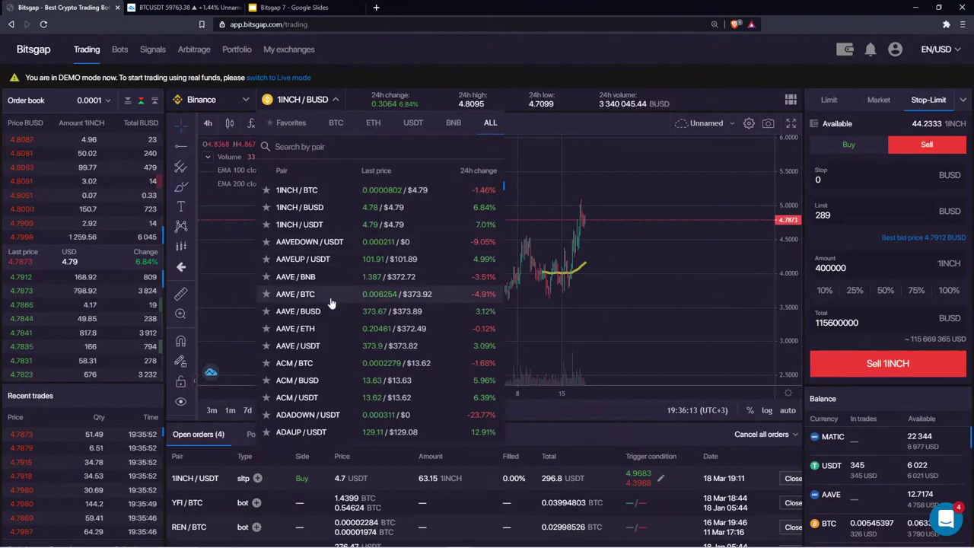
left_click(298, 345)
- Examine where the AAVE/USDT 4-hour price sits relative to the EMA 100 and EMA 200 lines
scroll(448, 264, "down", 1)
left_click_drag(496, 229, 403, 174)
left_click_drag(786, 307, 786, 201)
scroll(508, 200, "up", 11)
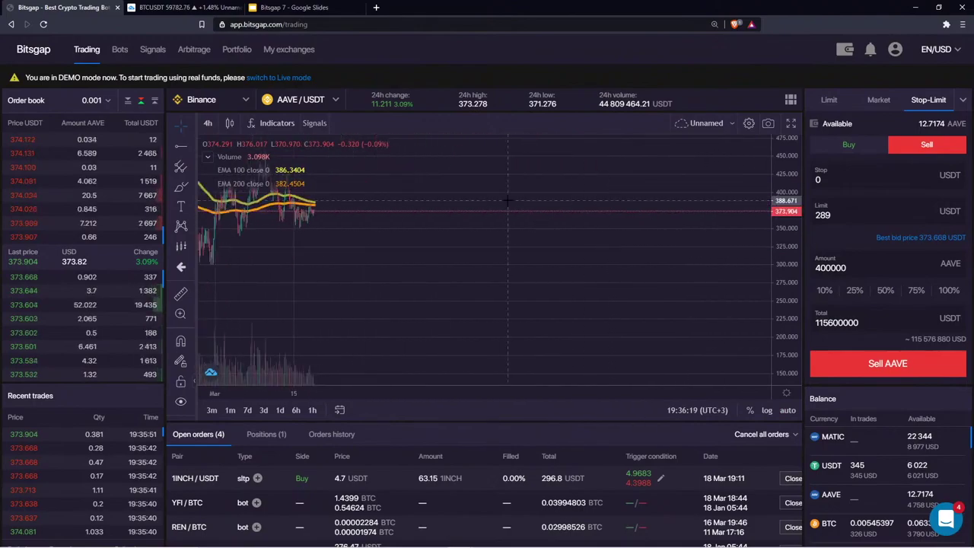
left_click_drag(508, 200, 694, 209)
left_click_drag(779, 185, 779, 283)
scroll(507, 252, "up", 3)
left_click_drag(316, 220, 444, 241)
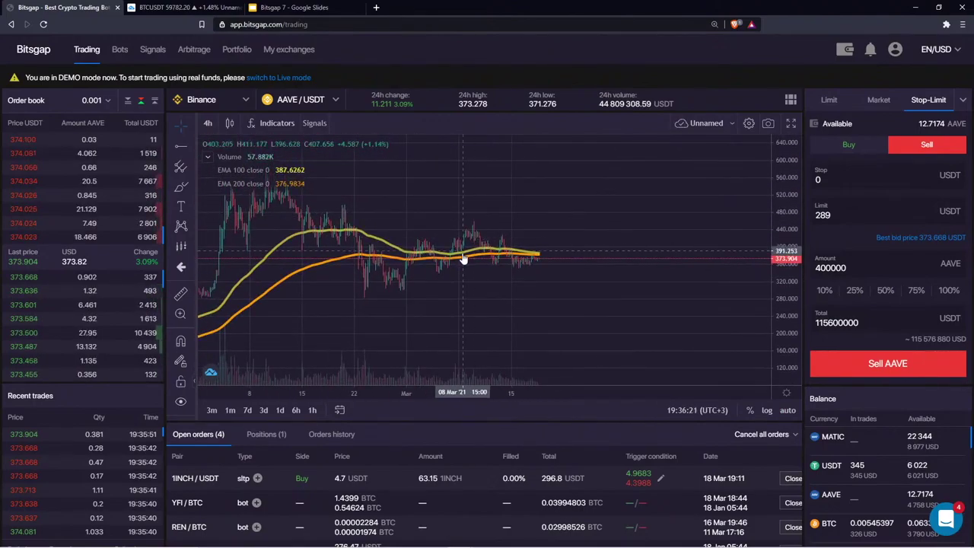
scroll(463, 259, "up", 3)
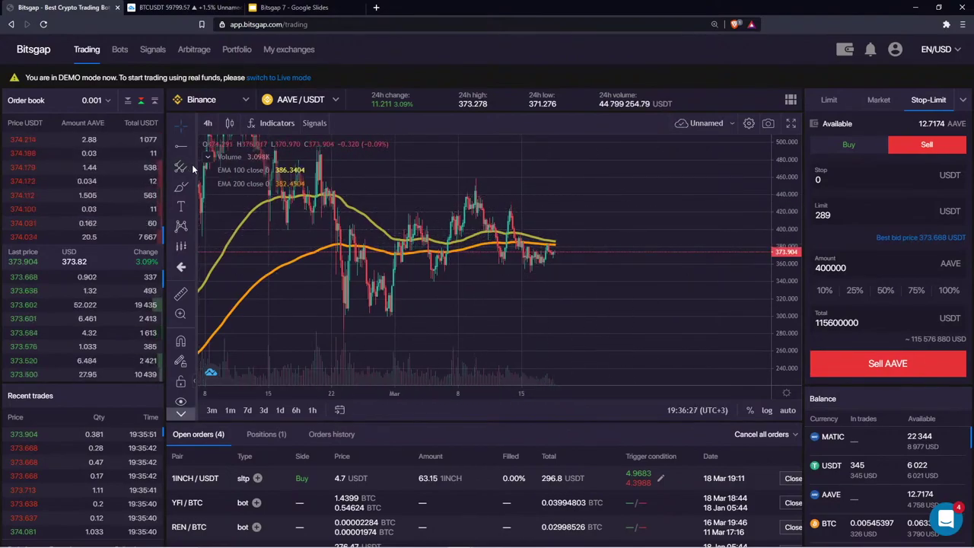
left_click(191, 189)
left_click(228, 208)
mouse_move(346, 186)
left_mouse_down()
mouse_move(522, 320)
mouse_move(584, 323)
left_mouse_up()
left_click(591, 153)
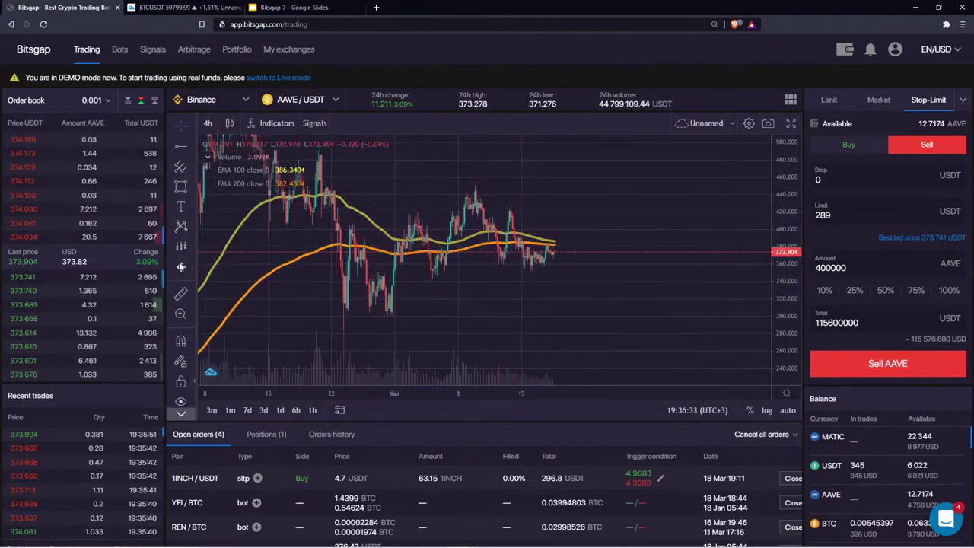
left_click(191, 208)
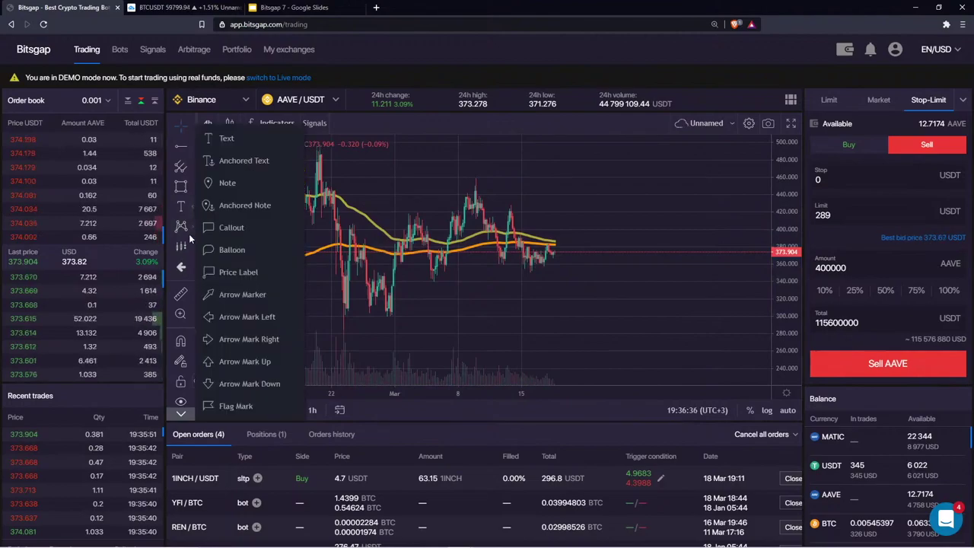
left_click(191, 226)
left_click(191, 243)
left_click(191, 263)
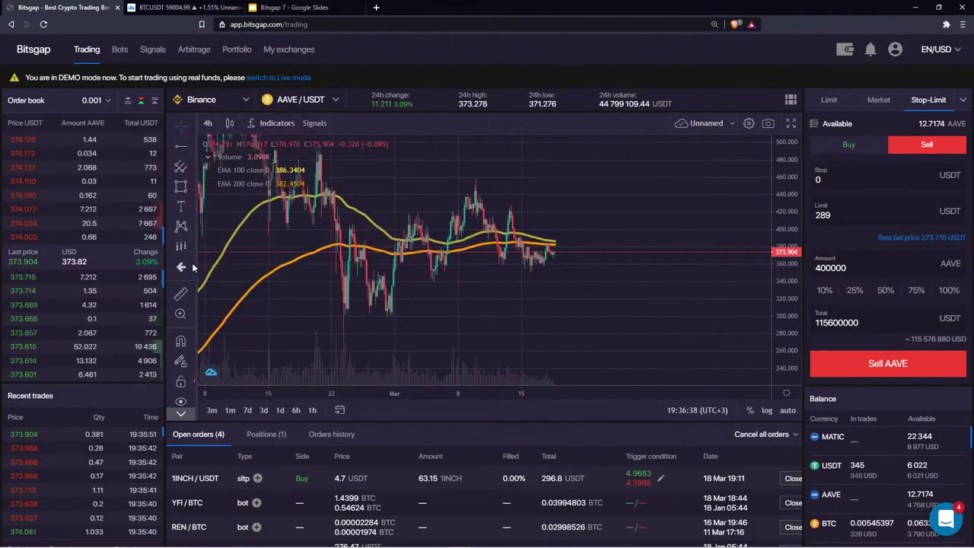
- Brush an upward arrow and a downward path from the latest AAVE/USDT candle, deleting each sketch after drawing it
left_click(191, 186)
left_click(228, 187)
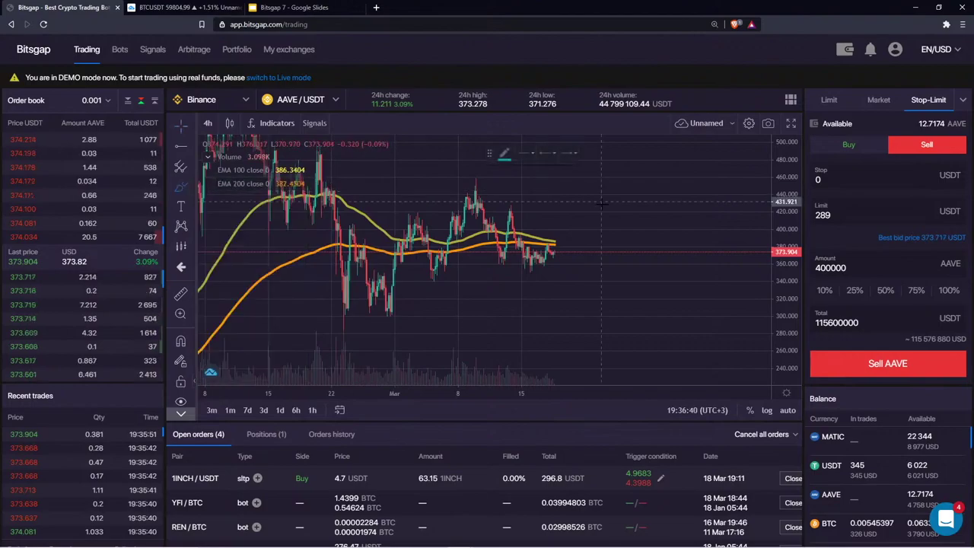
left_click_drag(556, 254, 588, 190)
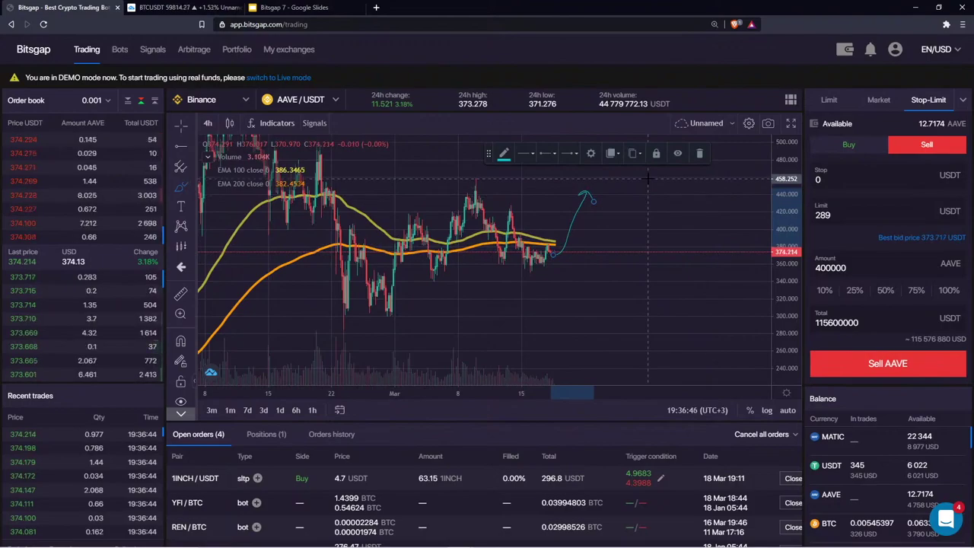
left_click(699, 153)
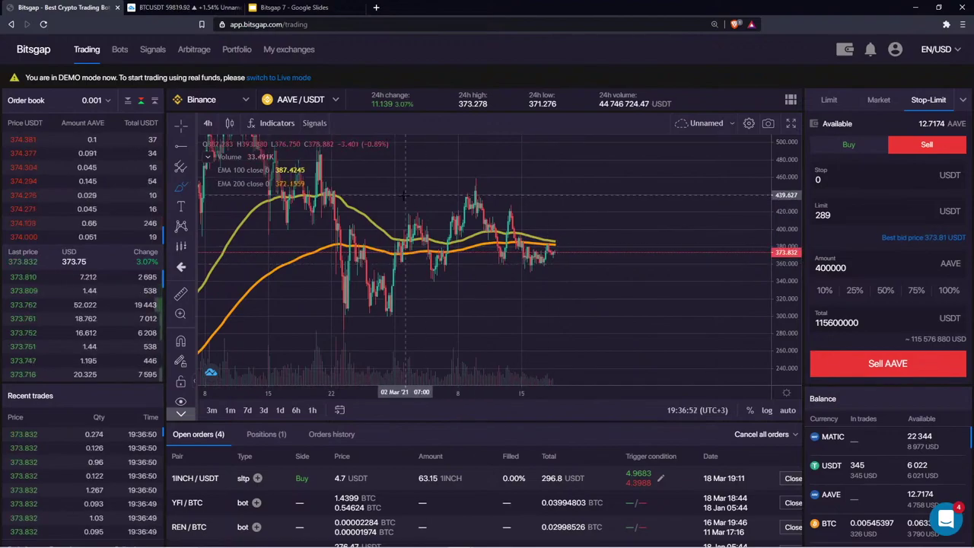
left_click_drag(555, 262, 582, 292)
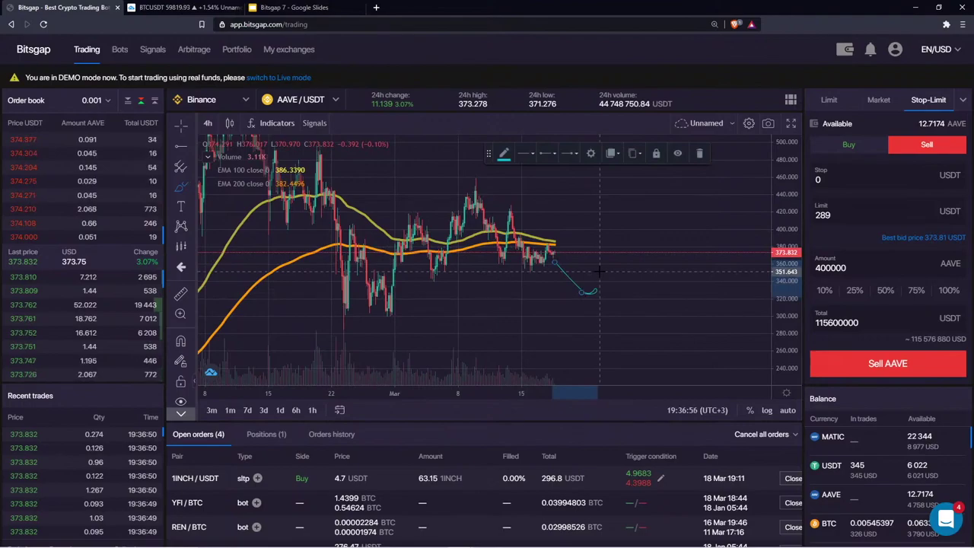
left_click(697, 152)
- Brush a short upward arrow through the EMA lines at the latest candle and a longer rising arrow reaching about 500 USDT
scroll(634, 160, "down", 2)
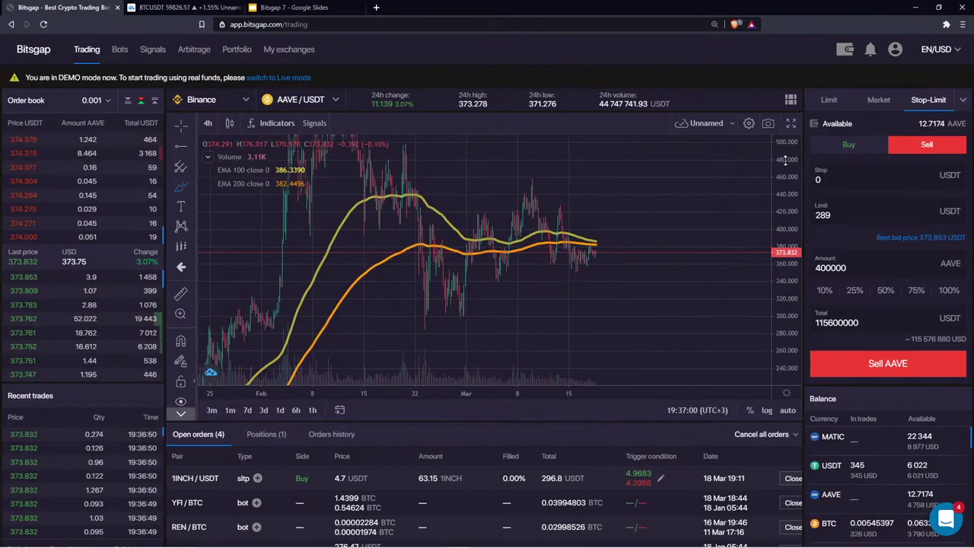
left_click_drag(785, 160, 750, 273)
mouse_move(246, 181)
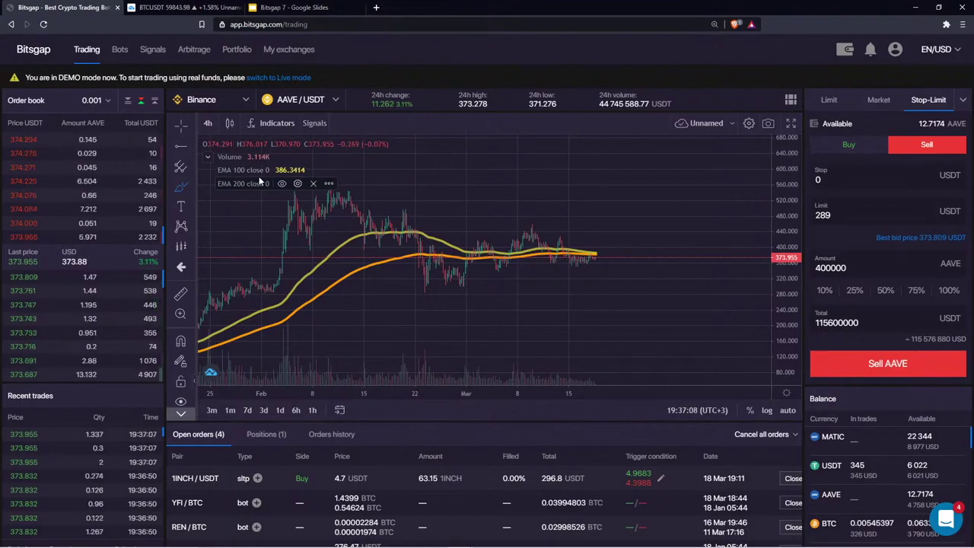
mouse_move(783, 271)
left_mouse_down()
mouse_move(775, 196)
mouse_move(781, 221)
mouse_move(777, 210)
left_mouse_up()
mouse_move(598, 243)
left_mouse_down()
mouse_move(599, 225)
mouse_move(729, 156)
left_mouse_up()
left_click_drag(783, 172, 773, 205)
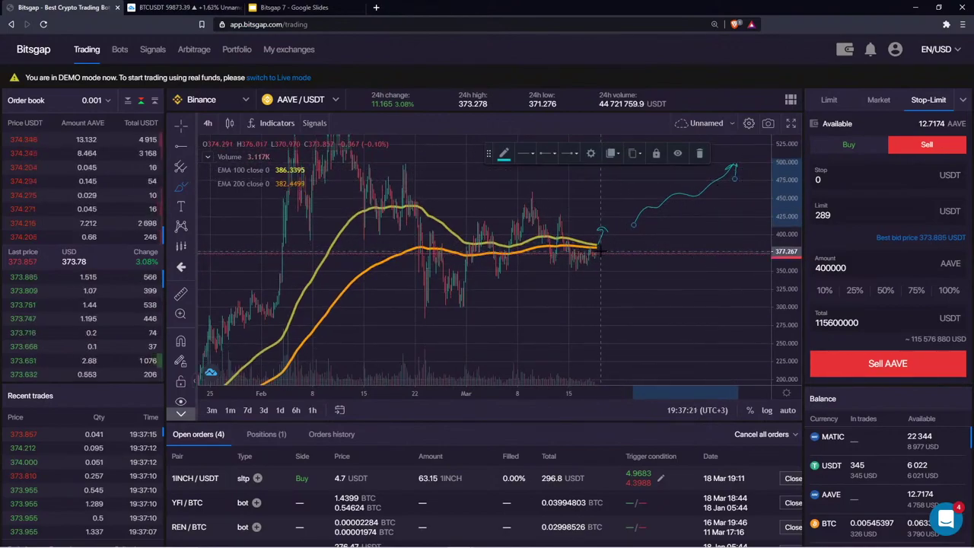
- Brush a falling path below the latest candle, delete it, and remove all remaining drawings from the chart
mouse_move(595, 270)
left_mouse_down()
mouse_move(646, 335)
mouse_move(630, 346)
left_mouse_up()
left_click(700, 154)
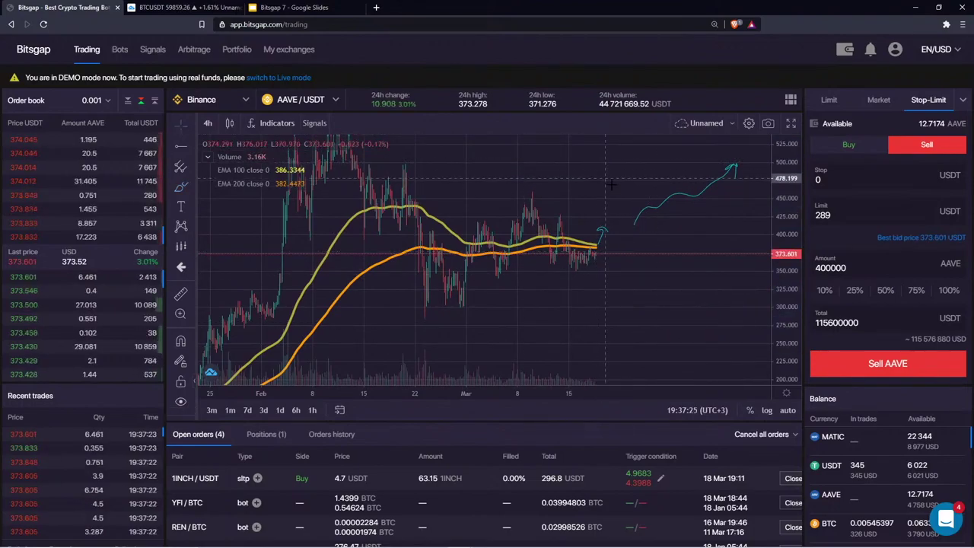
right_click(568, 179)
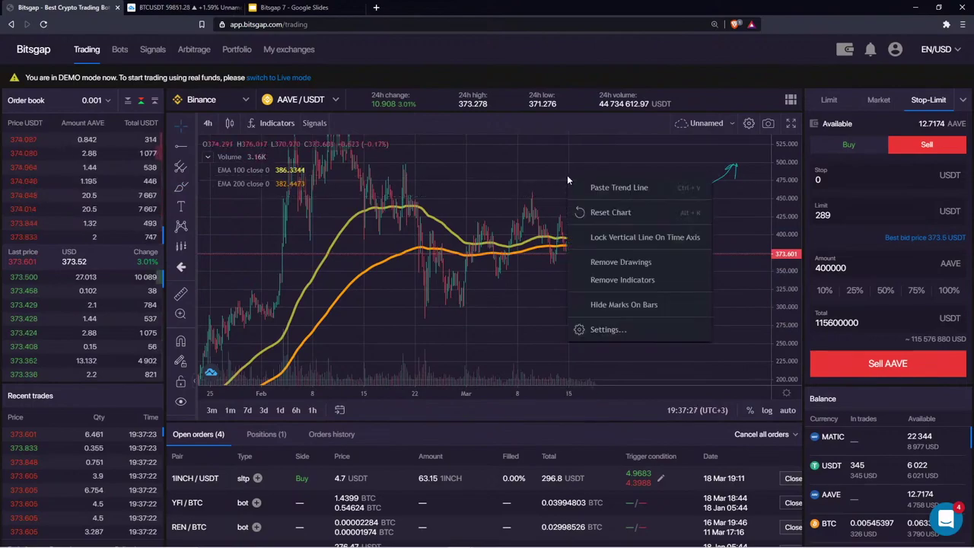
left_click(621, 264)
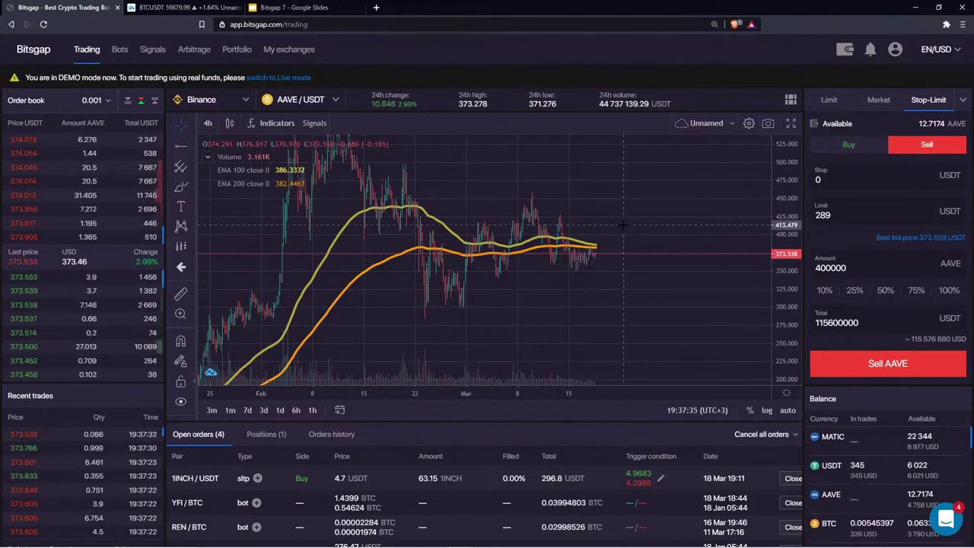
- Brush a loop around the March price range along the EMA lines and an upward arrow from the latest candle, deleting both
scroll(622, 225, "down", 1)
left_click_drag(781, 176, 637, 213)
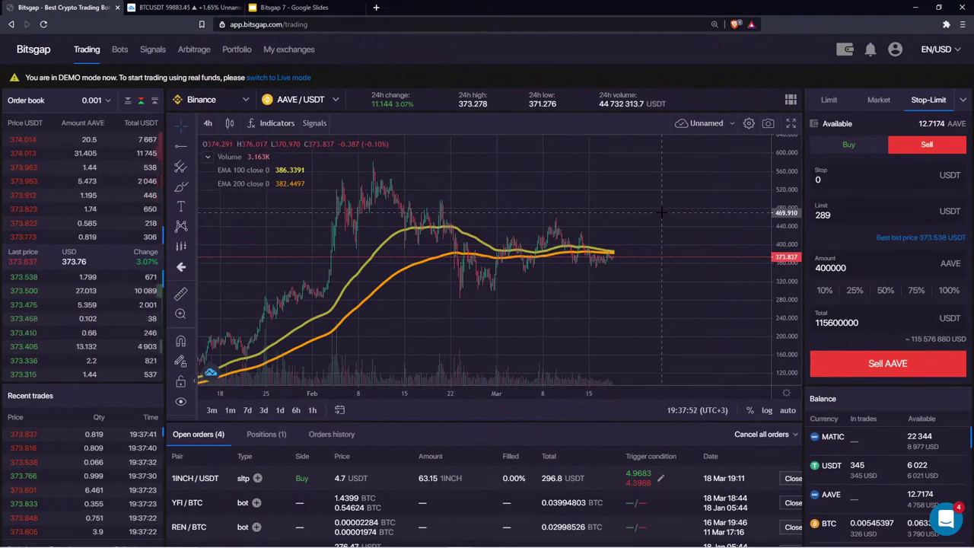
left_click_drag(660, 211, 584, 217)
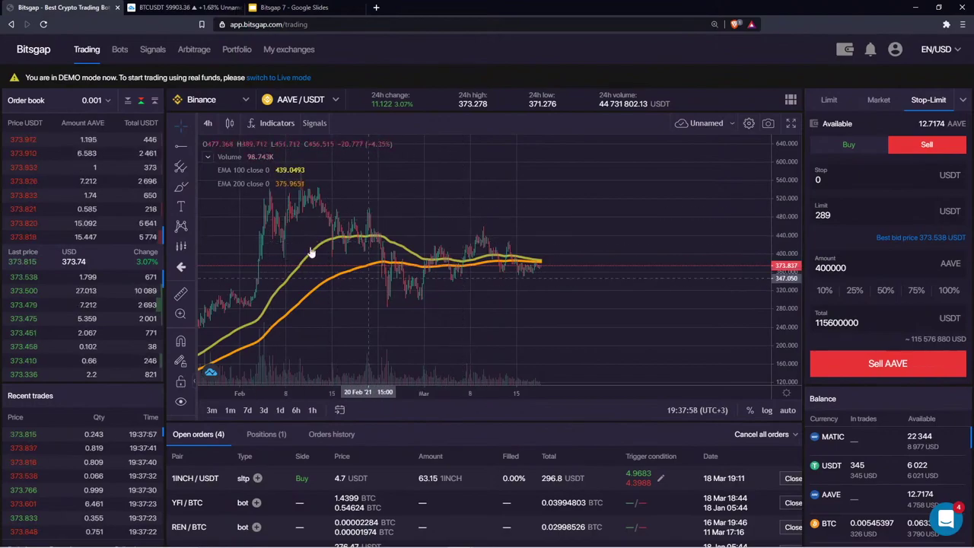
left_click_drag(325, 262, 452, 253)
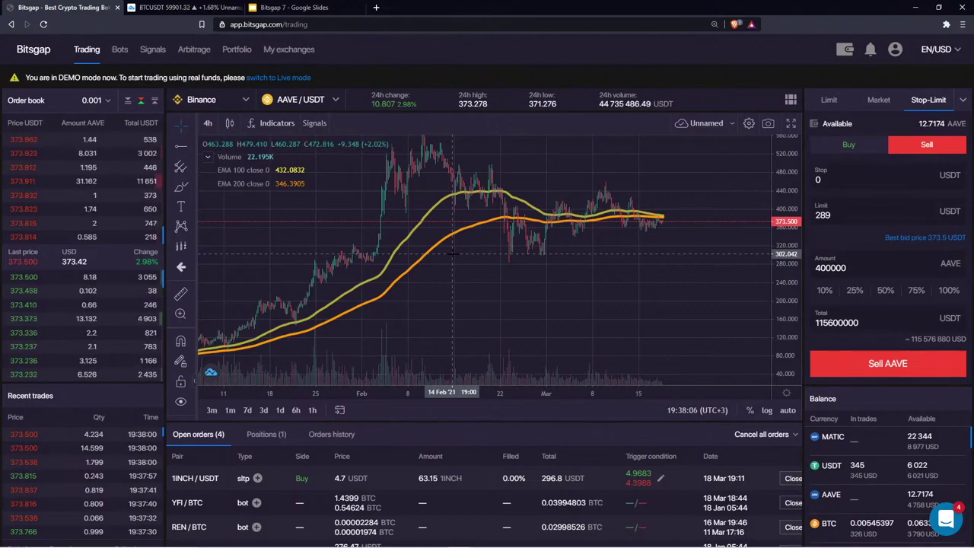
left_click_drag(795, 298, 707, 228)
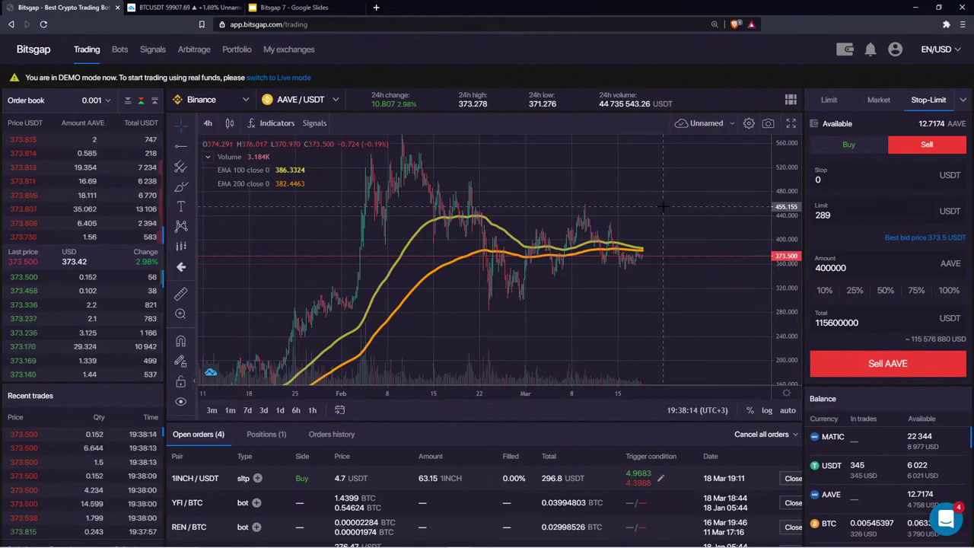
left_click_drag(659, 206, 553, 211)
left_click(182, 189)
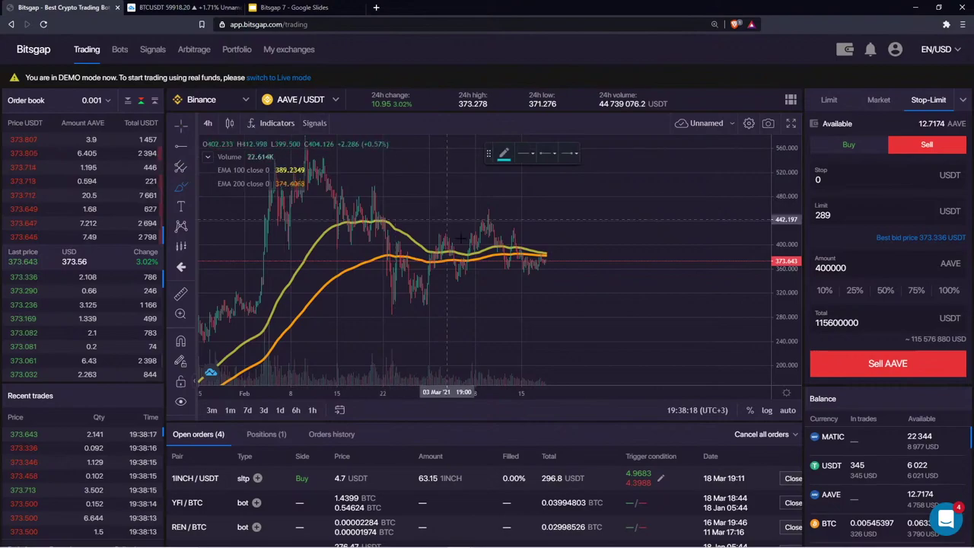
mouse_move(420, 227)
left_mouse_down()
mouse_move(493, 287)
mouse_move(572, 259)
mouse_move(437, 211)
mouse_move(420, 227)
left_mouse_up()
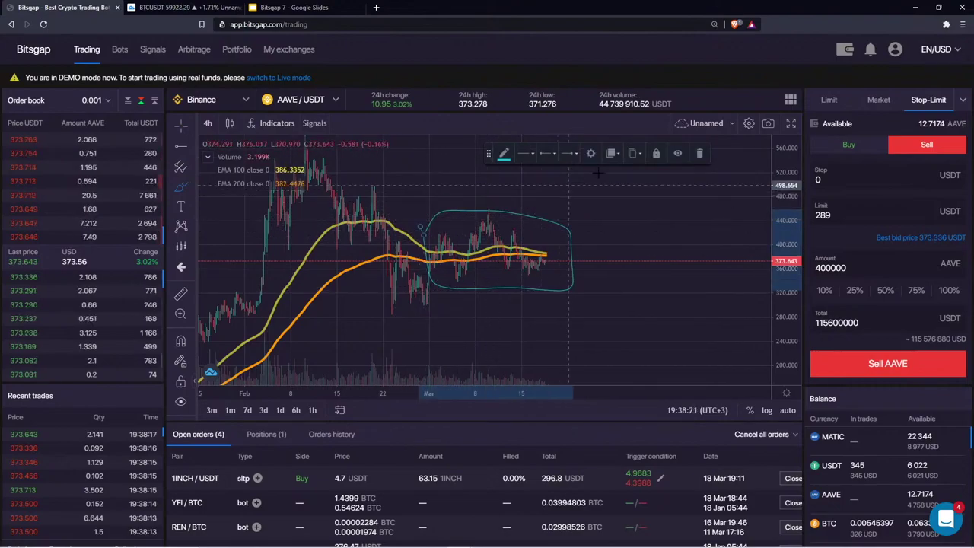
left_click(700, 153)
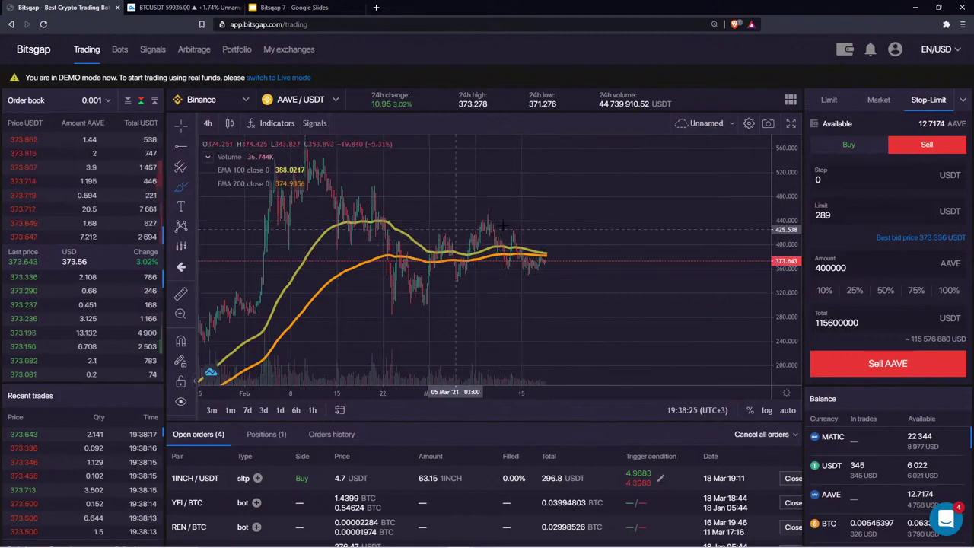
left_click_drag(545, 259, 561, 229)
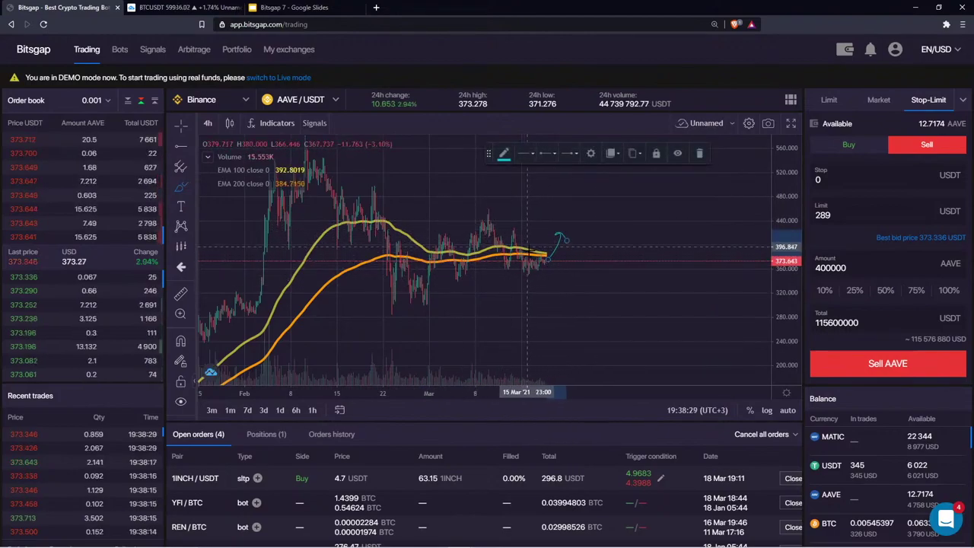
left_click(699, 153)
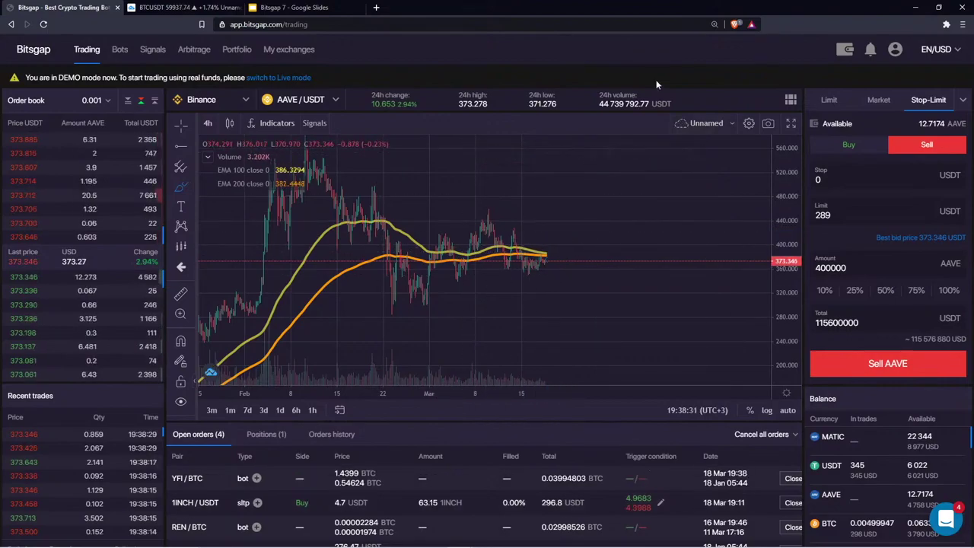
- Leave the brush tool and set the AAVE/USDT chart interval to 2 hours
scroll(592, 318, "down", 5)
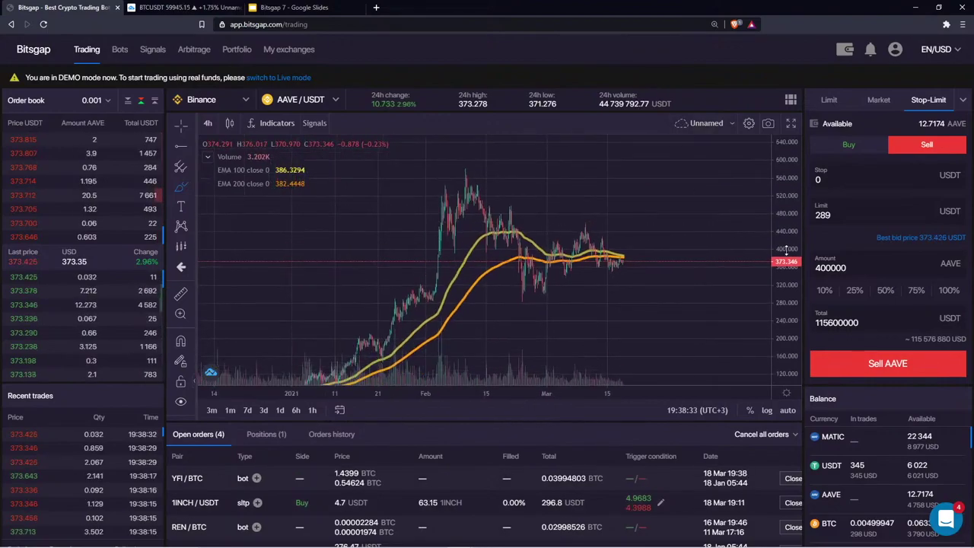
key("Escape")
left_click_drag(385, 218, 385, 137)
left_click_drag(348, 227, 398, 204)
mouse_move(783, 325)
left_mouse_down()
mouse_move(681, 150)
mouse_move(764, 64)
left_mouse_up()
left_click(213, 123)
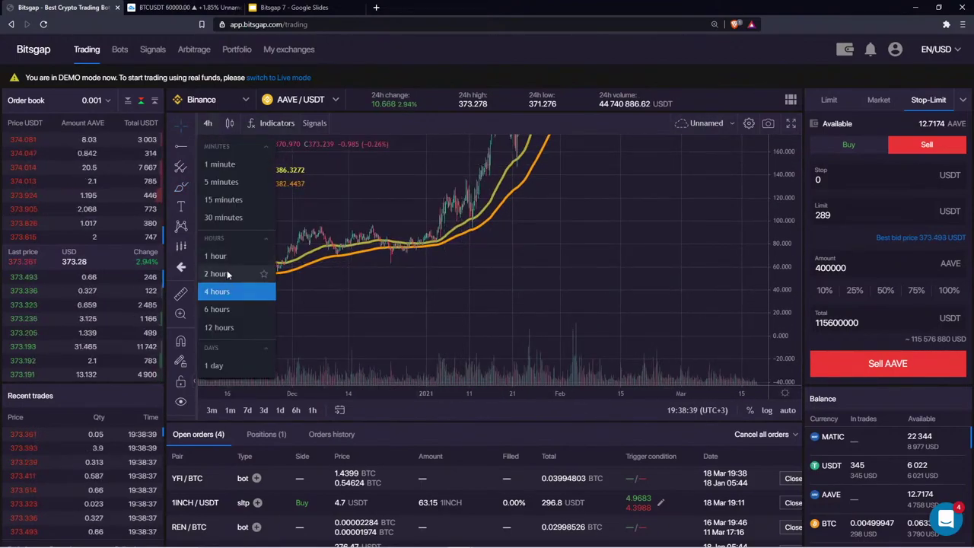
left_click(217, 273)
- Mark the 23 February crossing of EMA 100 and EMA 200 with the brush and draw a downward arrow beneath it
scroll(566, 289, "up", 3)
left_click_drag(535, 152, 524, 305)
left_click_drag(670, 204, 531, 267)
left_click_drag(715, 247, 570, 271)
left_click_drag(284, 145, 453, 207)
scroll(454, 206, "up", 5)
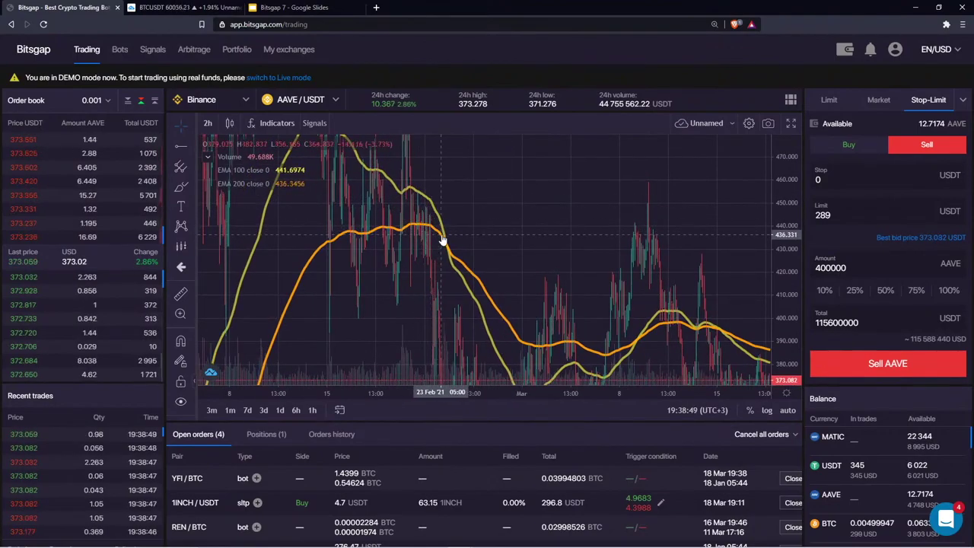
left_click(177, 188)
mouse_move(439, 234)
left_mouse_down()
mouse_move(460, 308)
mouse_move(453, 324)
left_mouse_up()
left_click_drag(791, 185, 789, 321)
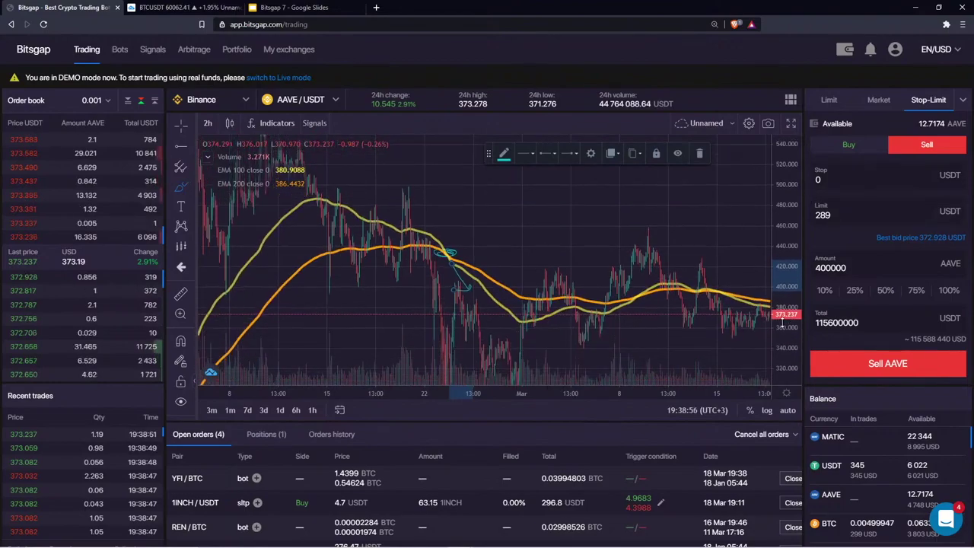
scroll(557, 285, "down", 5)
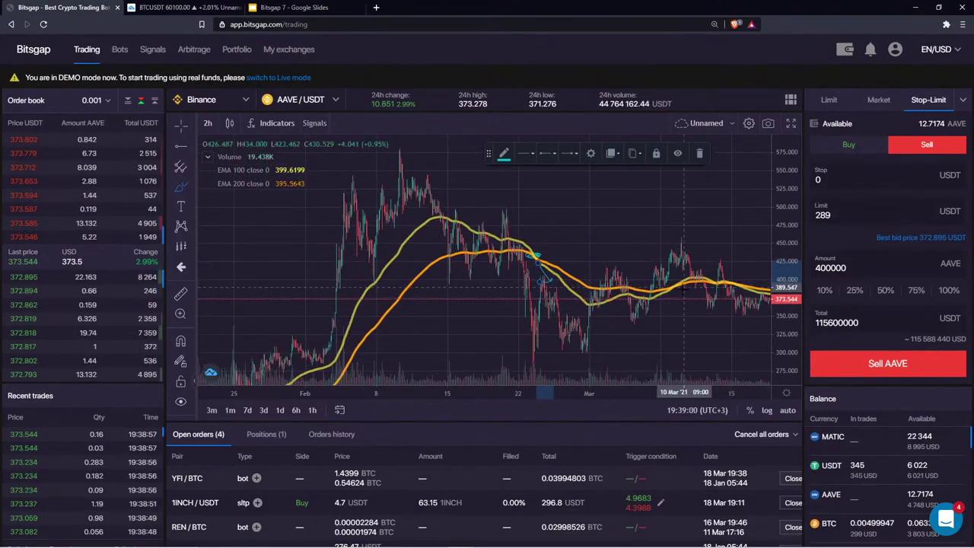
- Brush a wavy path around the EMA lines across 9 to 16 March, delete it, and remove all remaining drawings from the chart
left_click_drag(668, 288, 751, 297)
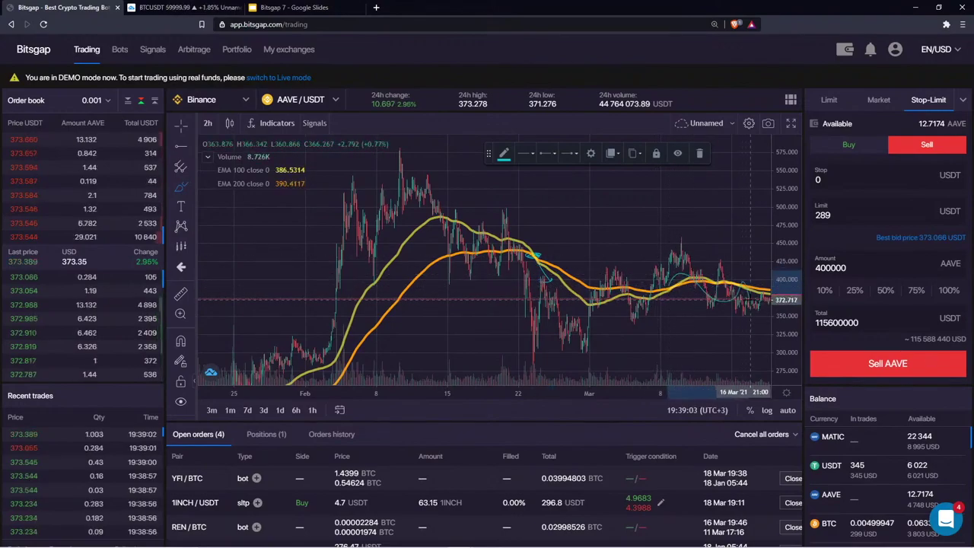
left_click(700, 158)
left_click(749, 123)
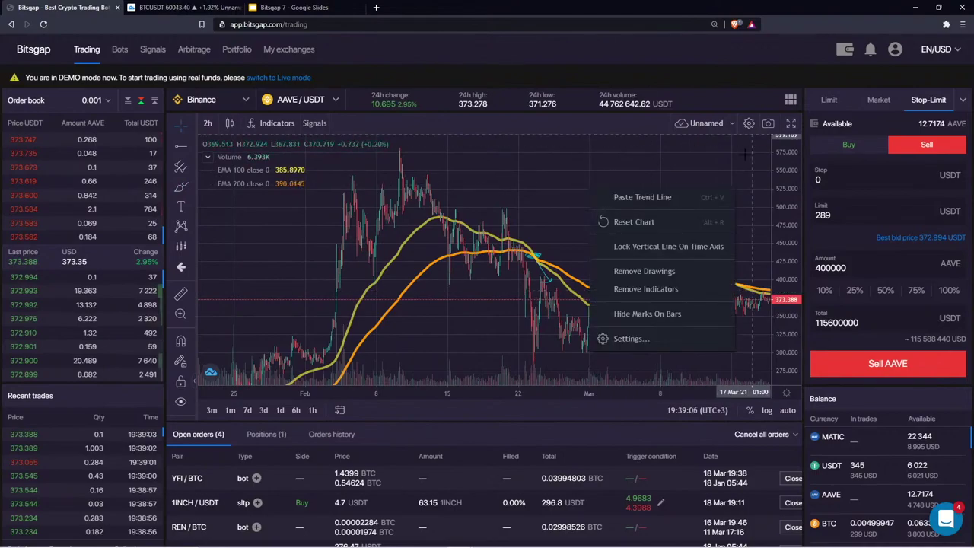
left_click(653, 274)
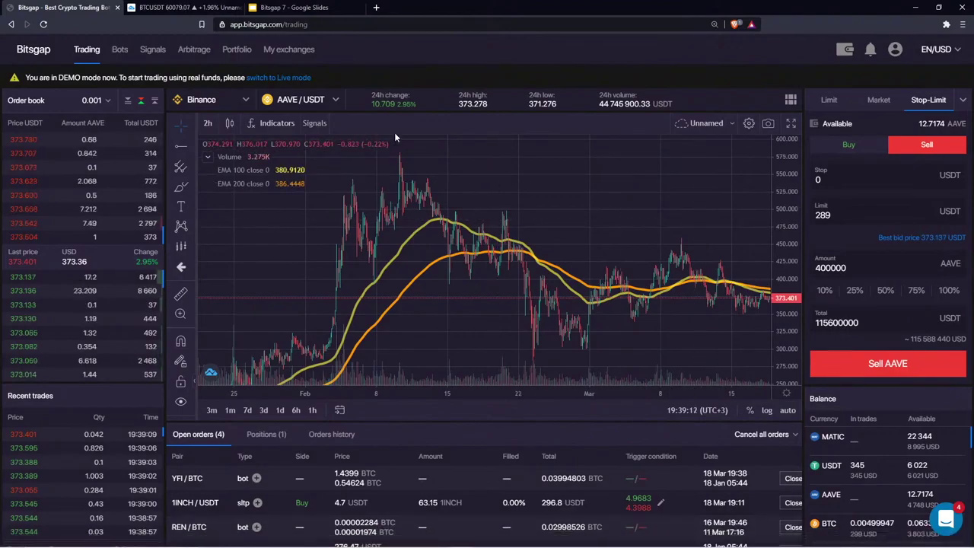
- Switch to the TradingView BTCUSDT chart and add the Visible Range volume profile indicator
left_click(180, 6)
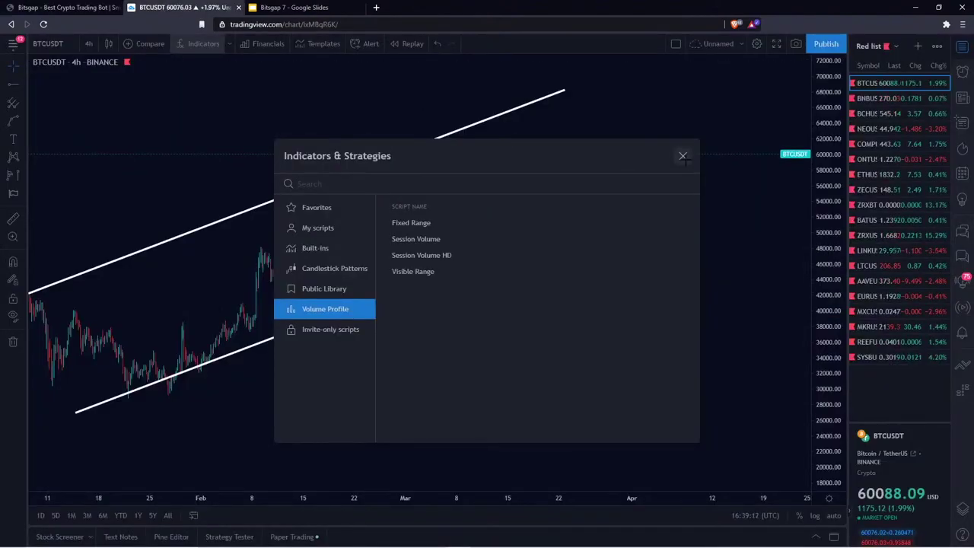
left_click(683, 156)
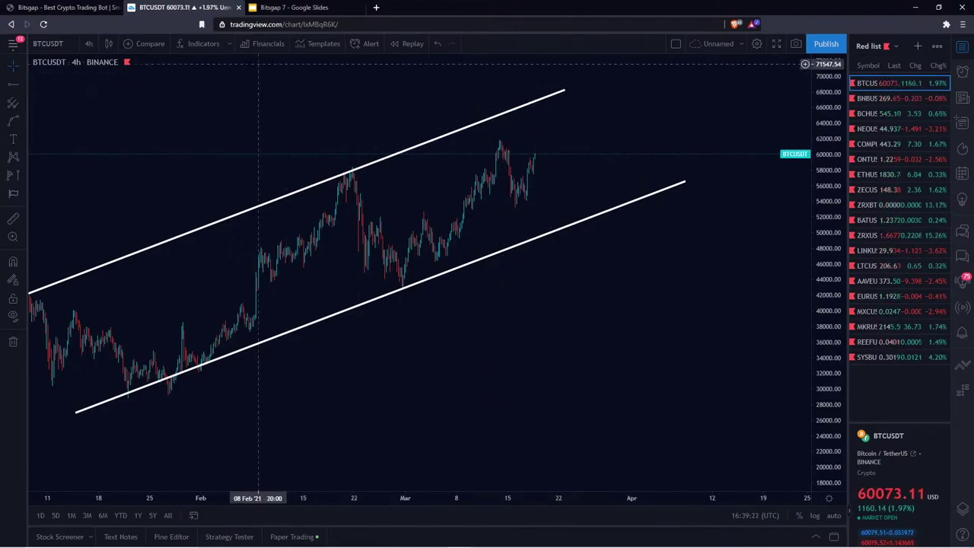
left_click(204, 44)
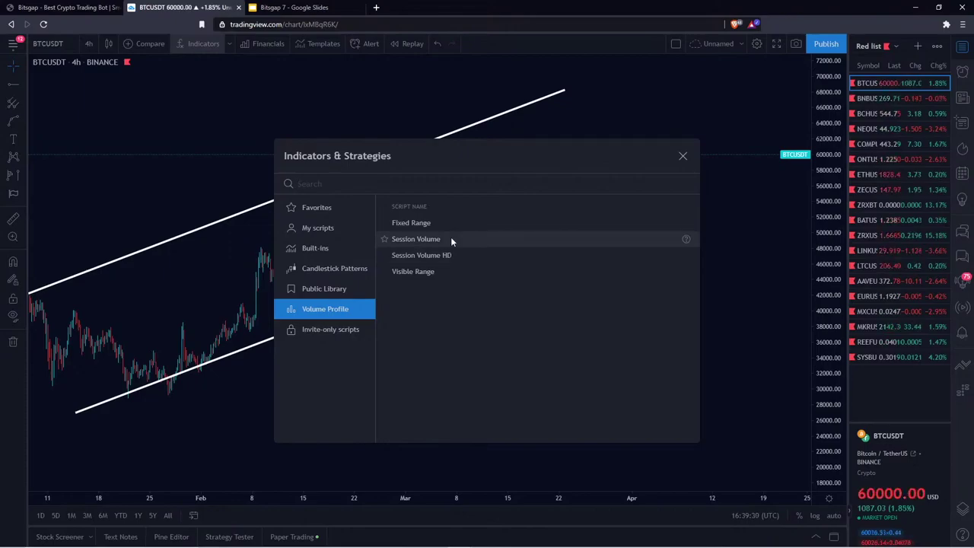
left_click(439, 271)
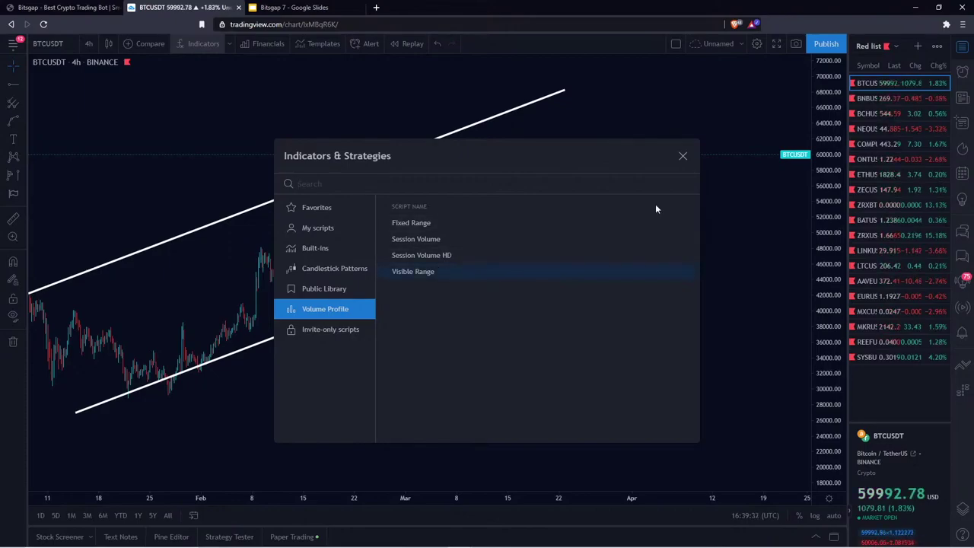
left_click(683, 156)
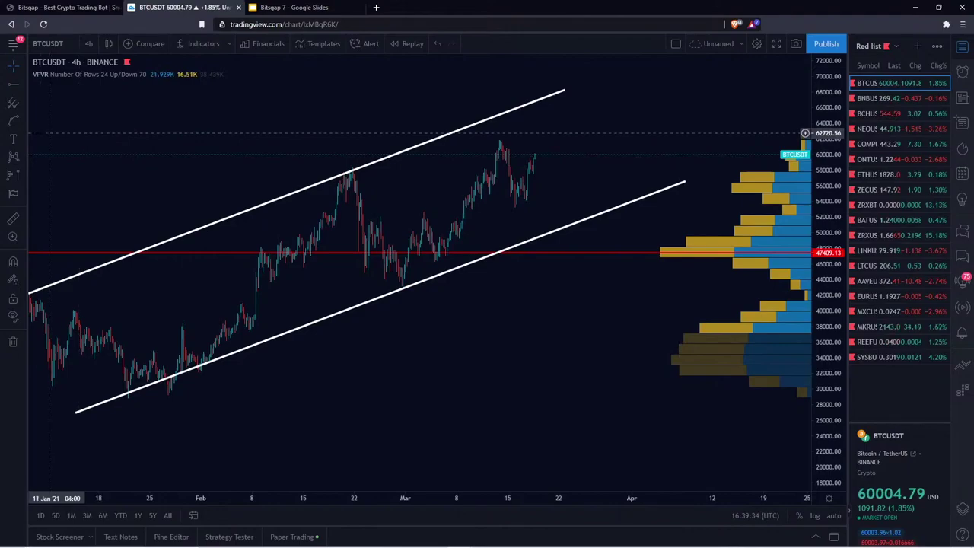
- Draw a fixed range volume profile from the 28 February low to 18 March, and view the VPVR style settings without changing them
left_click(13, 177)
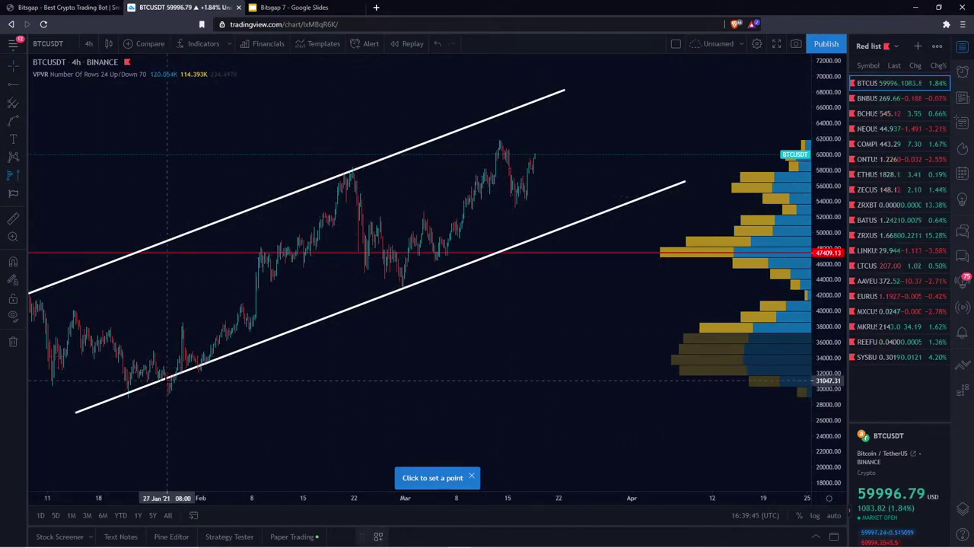
left_click(401, 288)
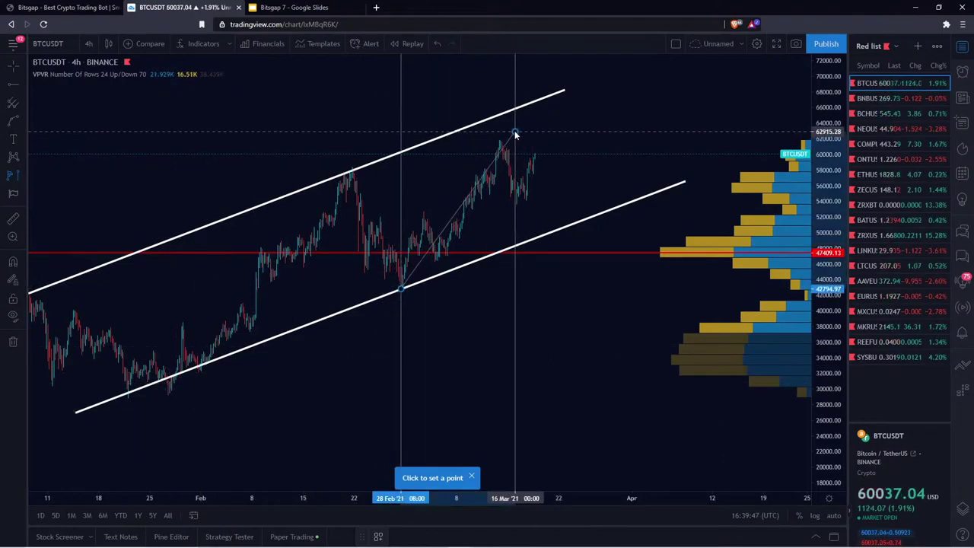
left_click(534, 111)
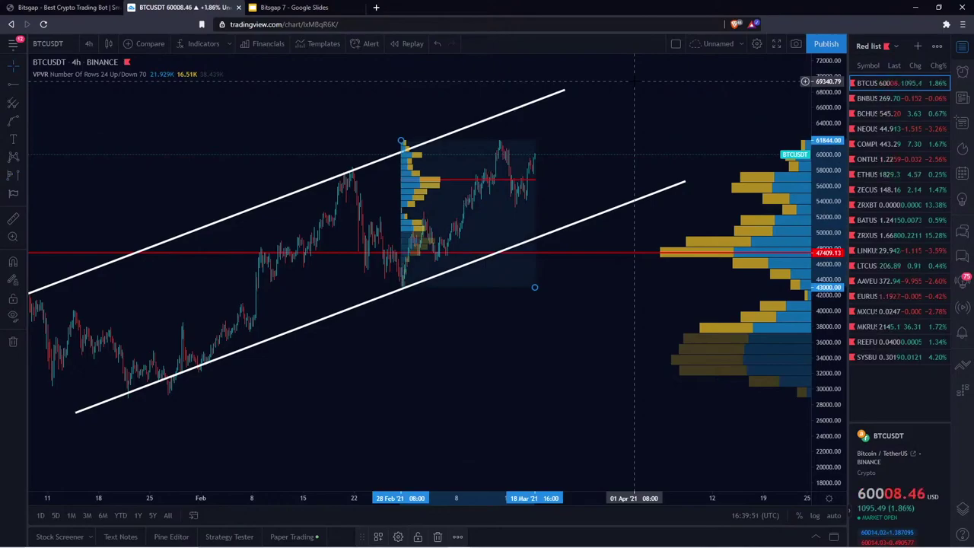
double_click(739, 254)
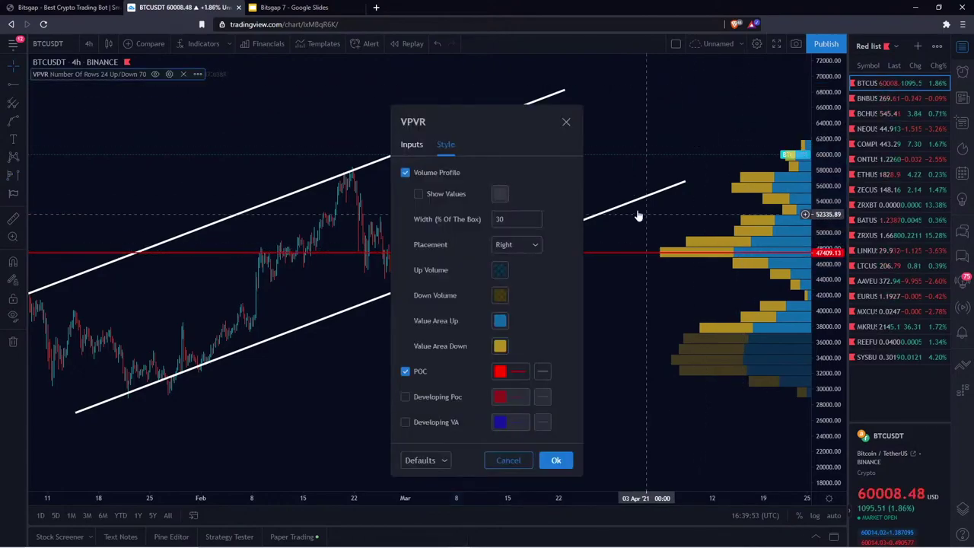
left_click(566, 122)
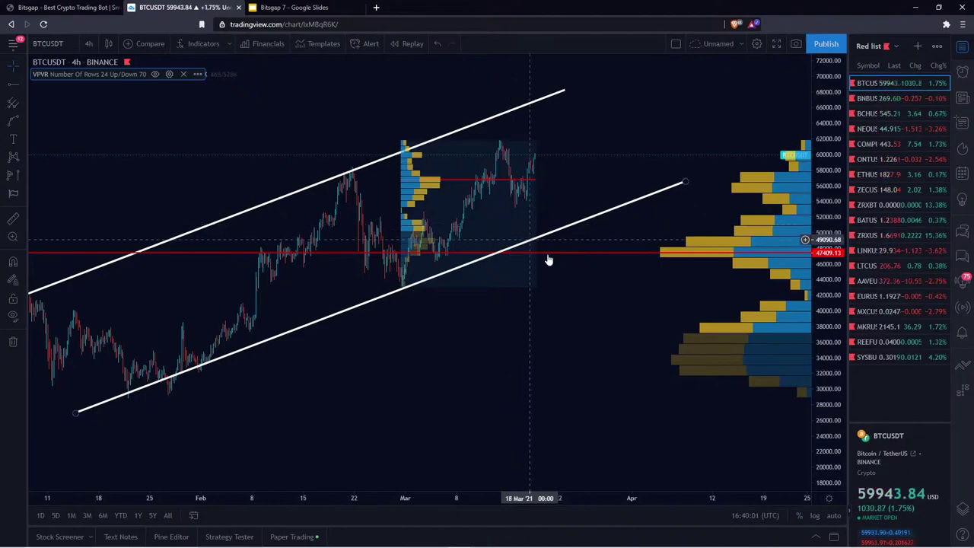
- Examine the price levels of the fixed range and visible range volume profiles on the BTCUSDT chart at different zoom levels
scroll(446, 281, "up", 1)
left_click_drag(814, 391, 814, 349)
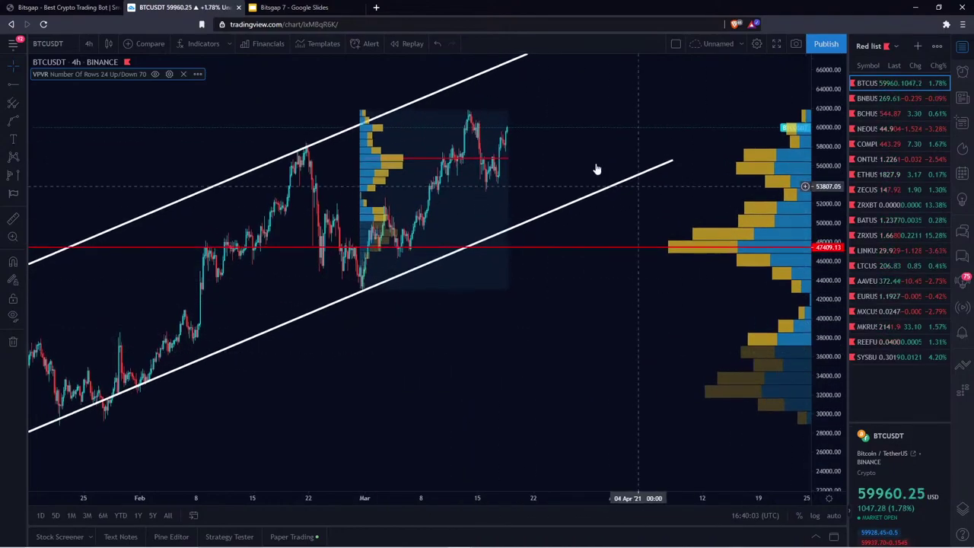
left_click_drag(601, 98, 609, 128)
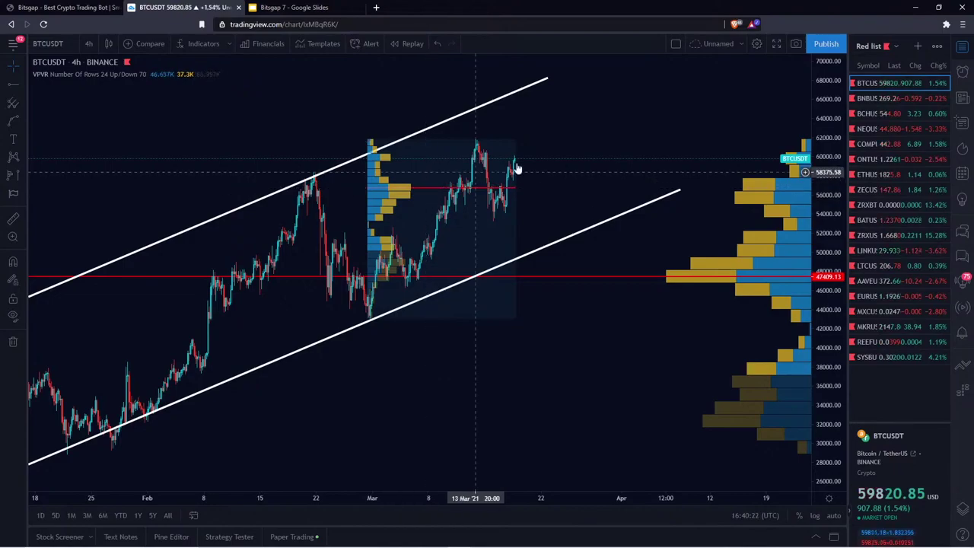
scroll(441, 194, "up", 1)
scroll(384, 195, "down", 2)
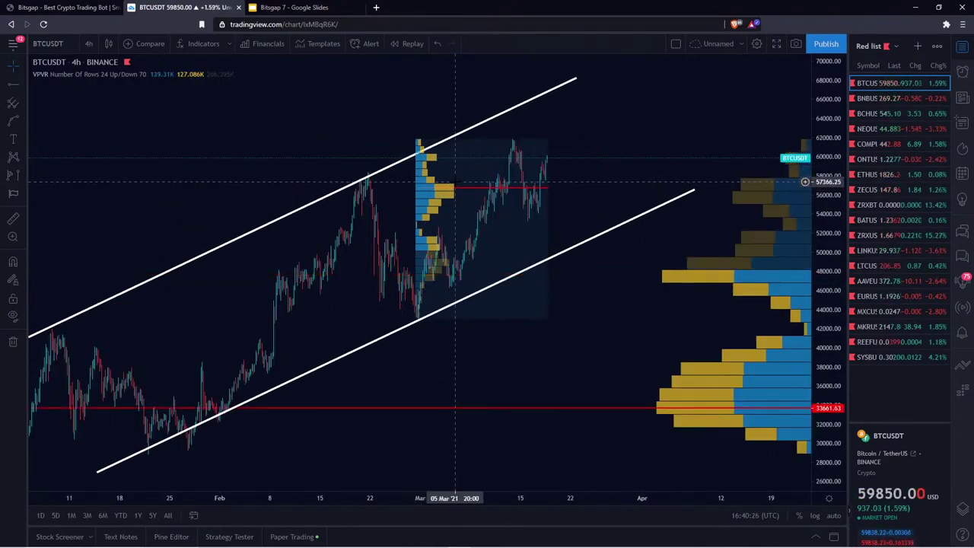
scroll(486, 175, "up", 1)
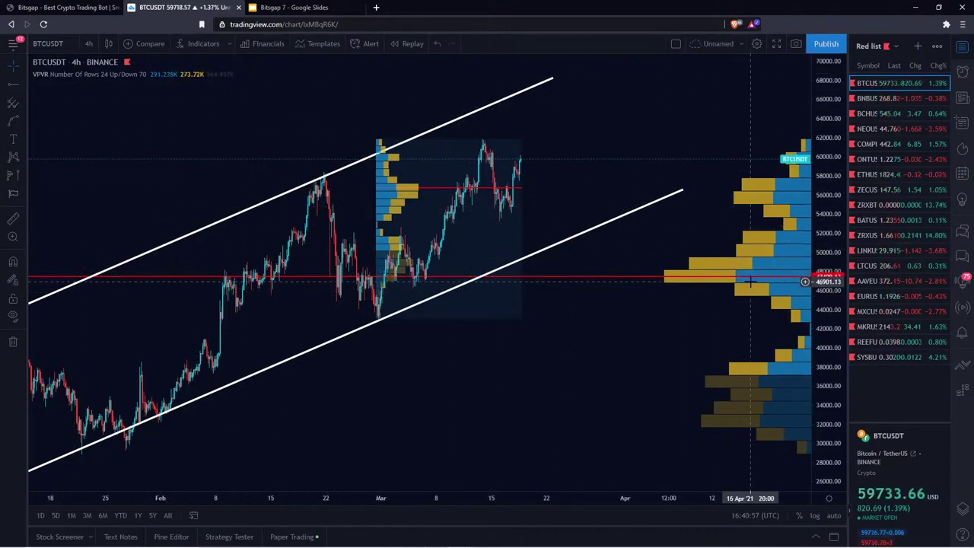
- Review the available volume profile indicators and examine how the visible range profile responds when the chart shows early January and returns to March
left_click(199, 46)
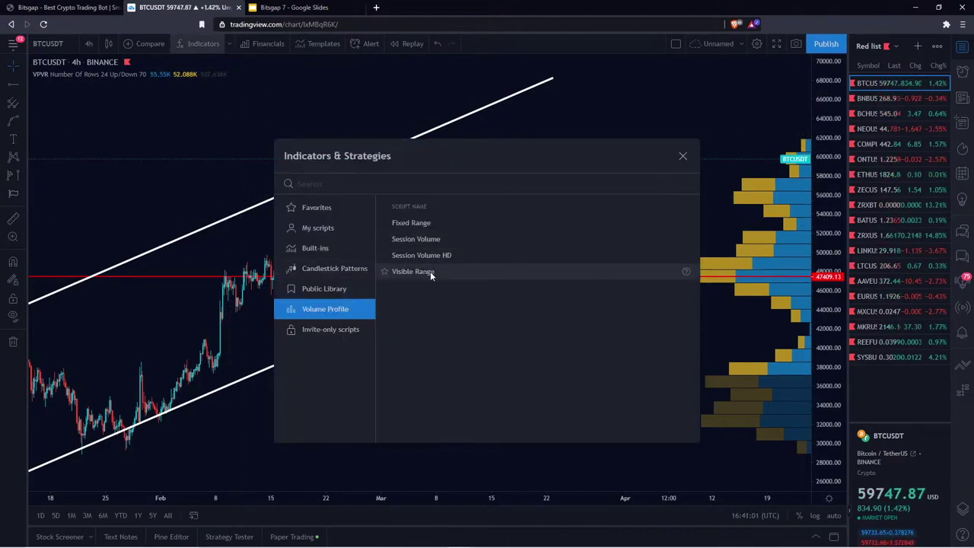
left_click(682, 156)
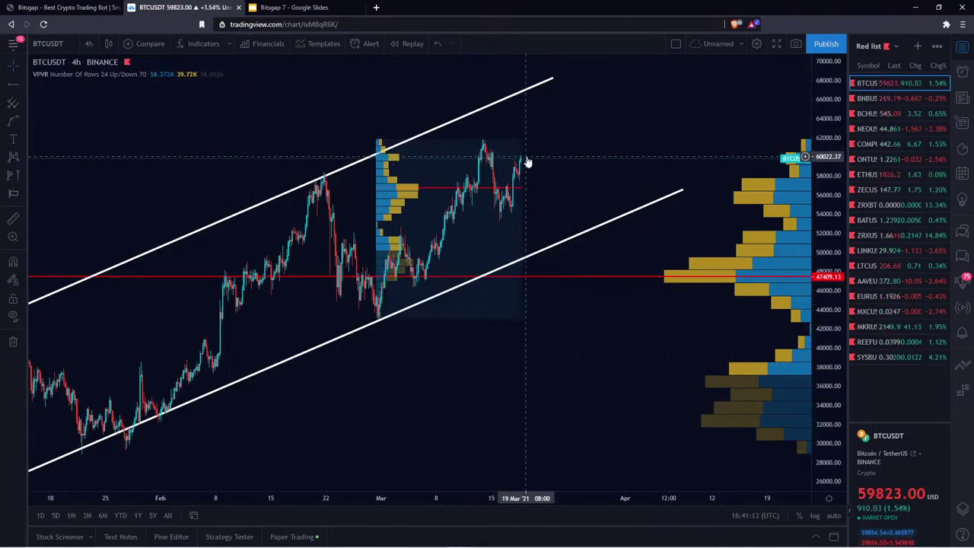
left_click_drag(30, 371, 49, 368)
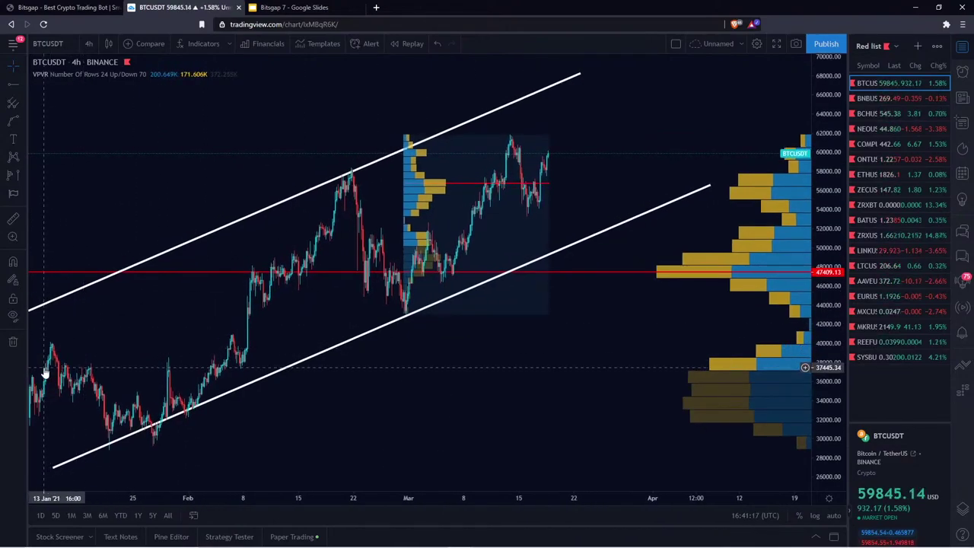
left_click_drag(97, 336, 151, 317)
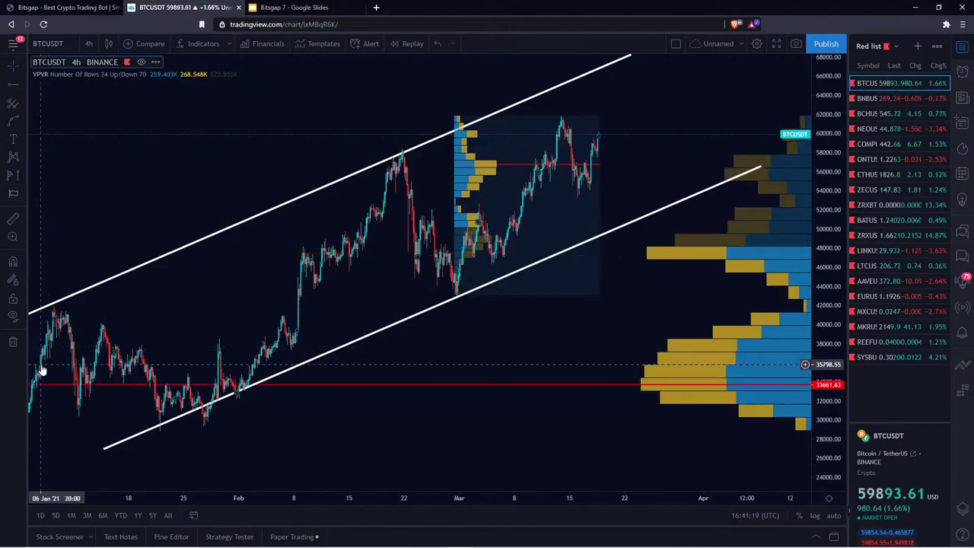
left_click_drag(43, 367, 54, 363)
scroll(54, 363, "left", 2)
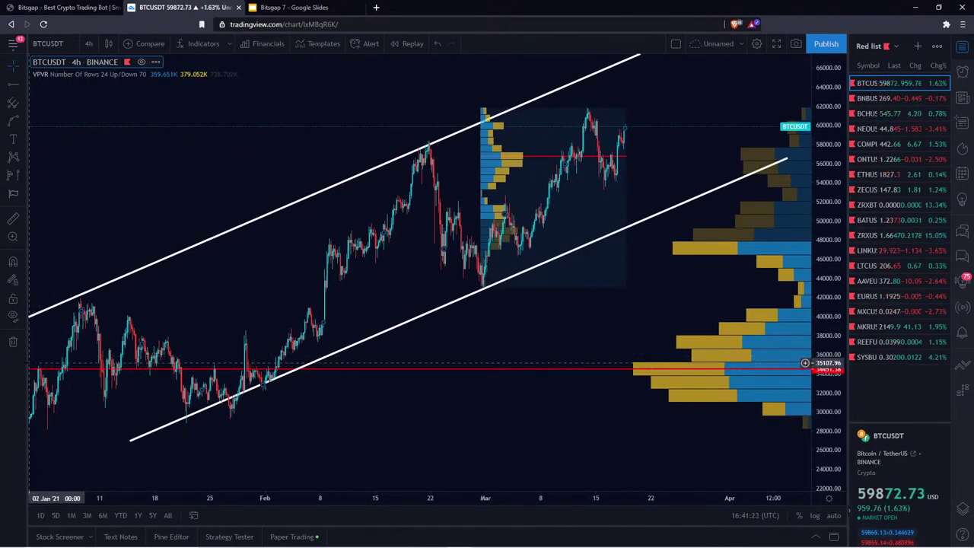
scroll(55, 359, "right", 10)
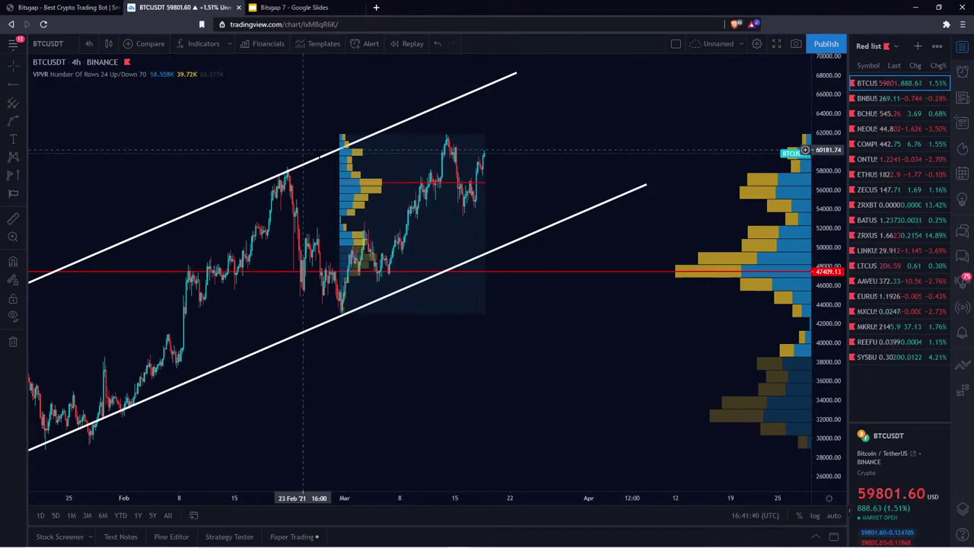
- Draw a rectangle from 17 February to 30 March between about 60,660 and the VPVR point-of-control line, and delete it
left_click(24, 122)
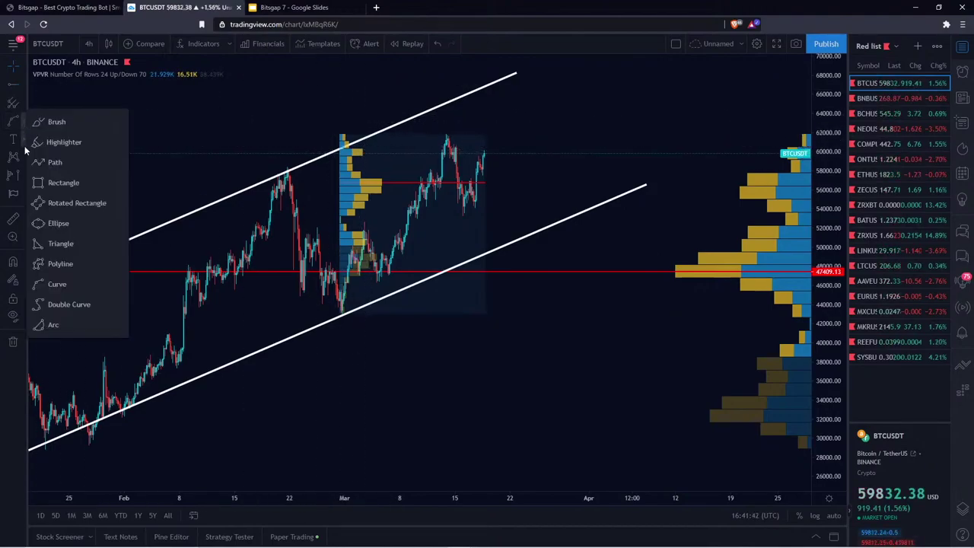
left_click(64, 182)
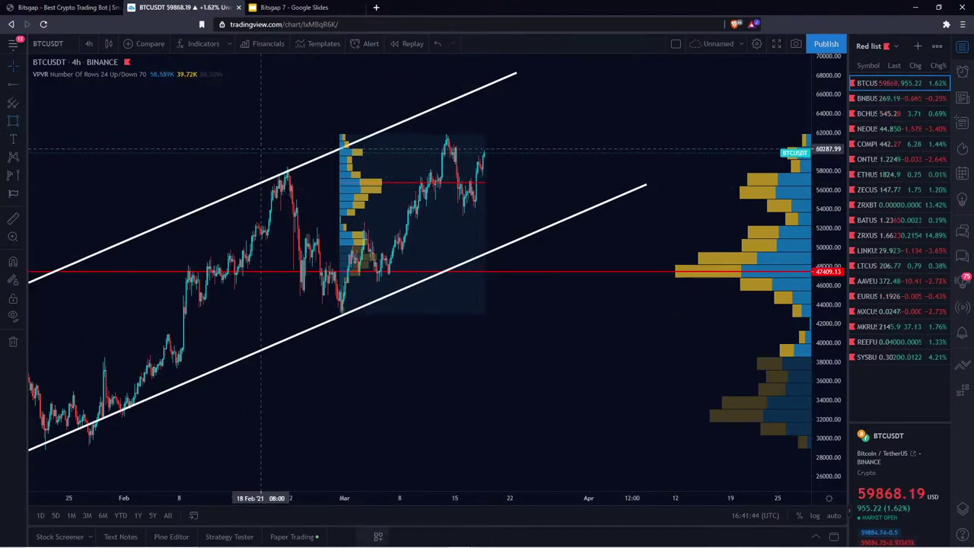
left_click(256, 144)
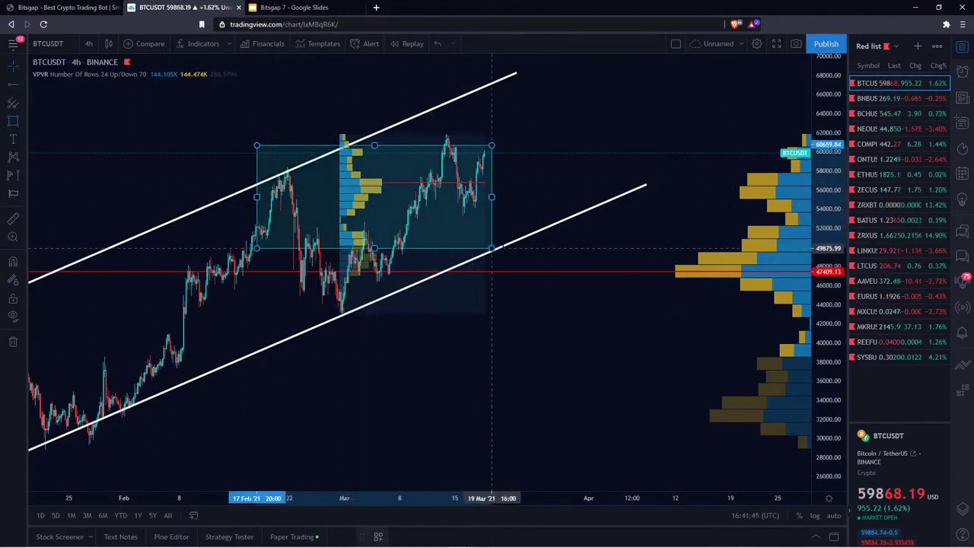
left_click(576, 271)
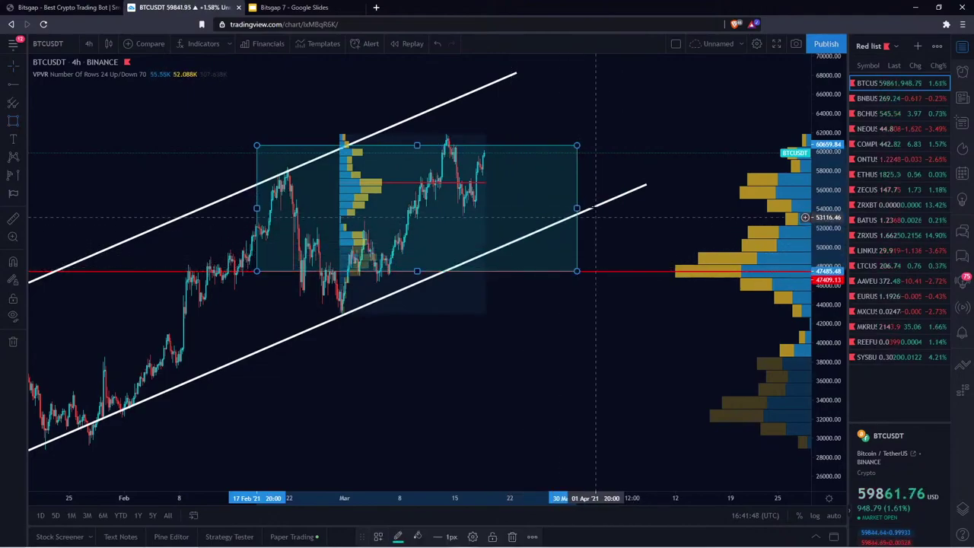
key("Delete")
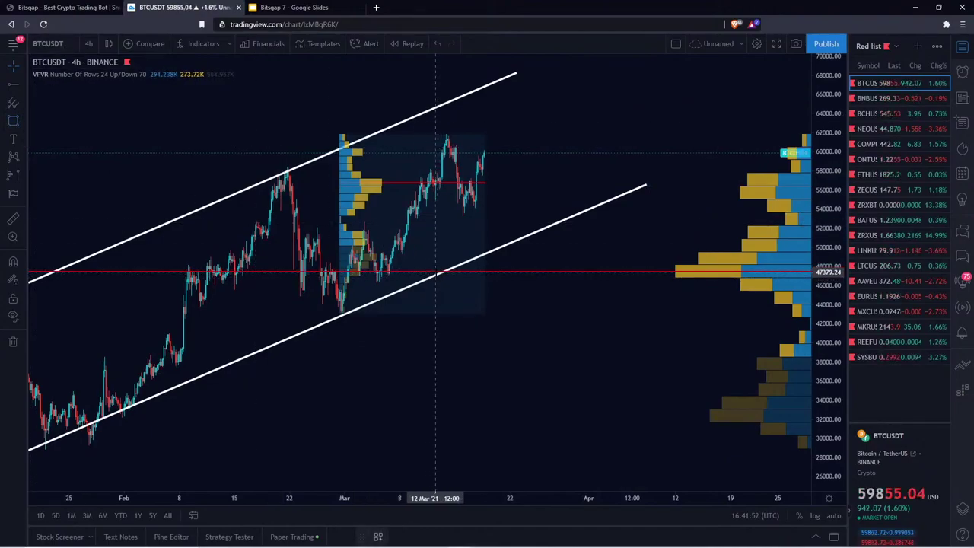
- Draw a rectangle below the point-of-control line from 12 March to 13 April, color its border and fill red, and delete it
left_click(435, 272)
left_click(684, 433)
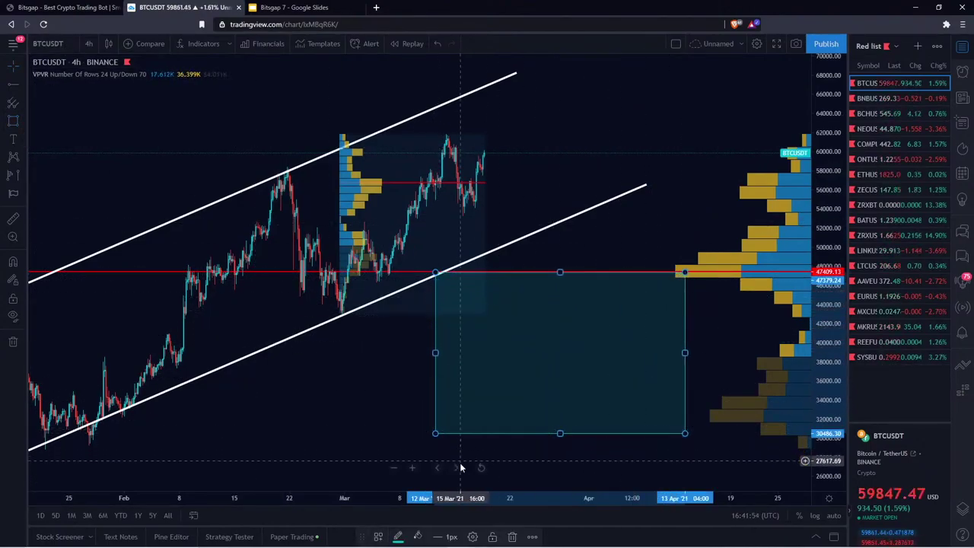
left_click(397, 537)
left_click(398, 410)
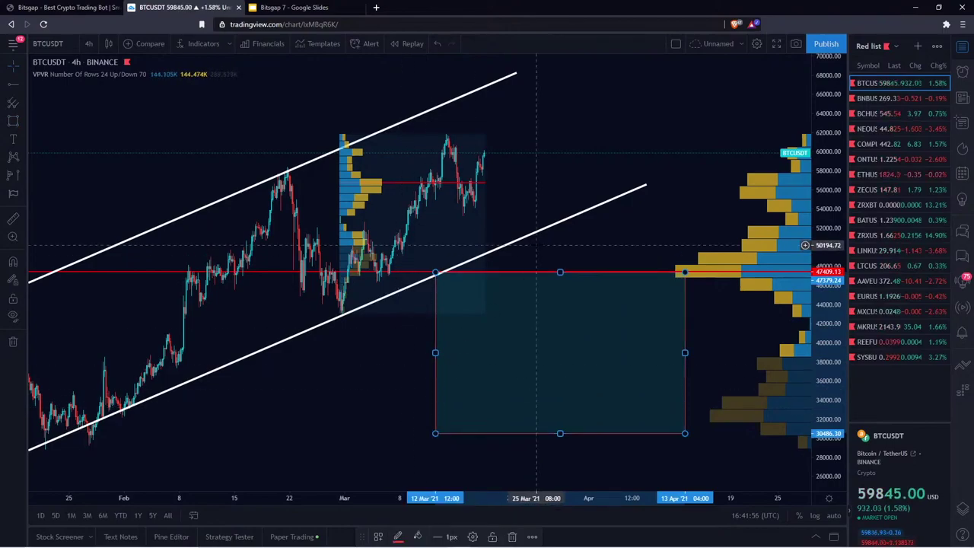
left_click(417, 536)
left_click(421, 410)
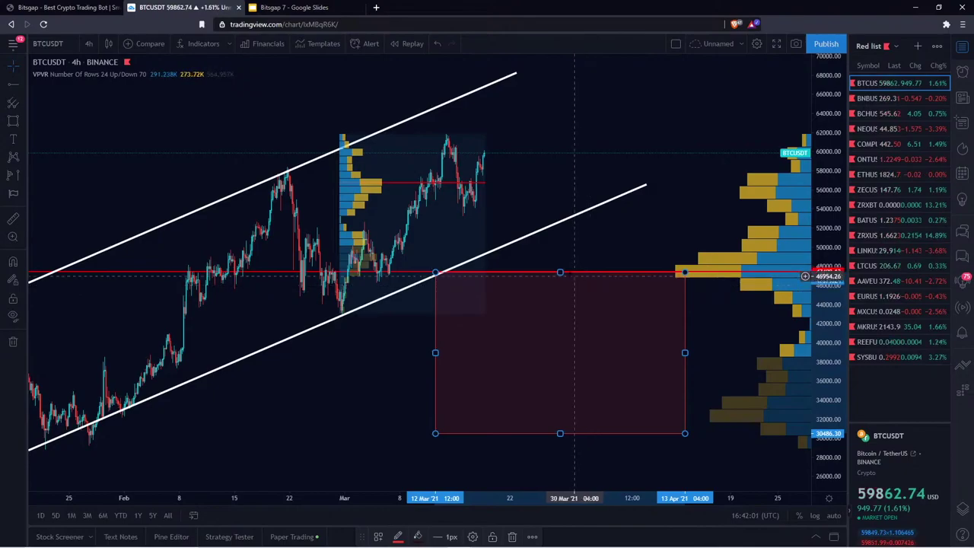
left_click(493, 273)
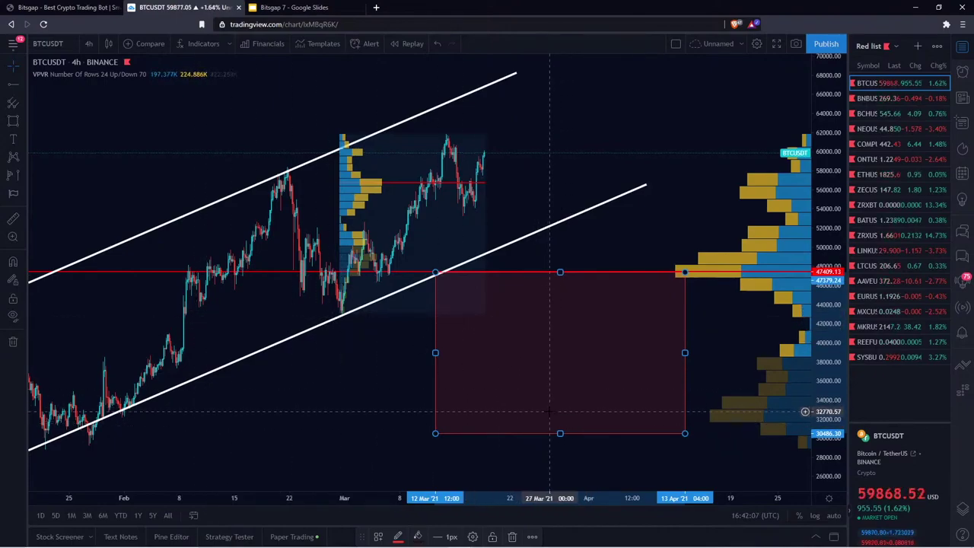
key("Delete")
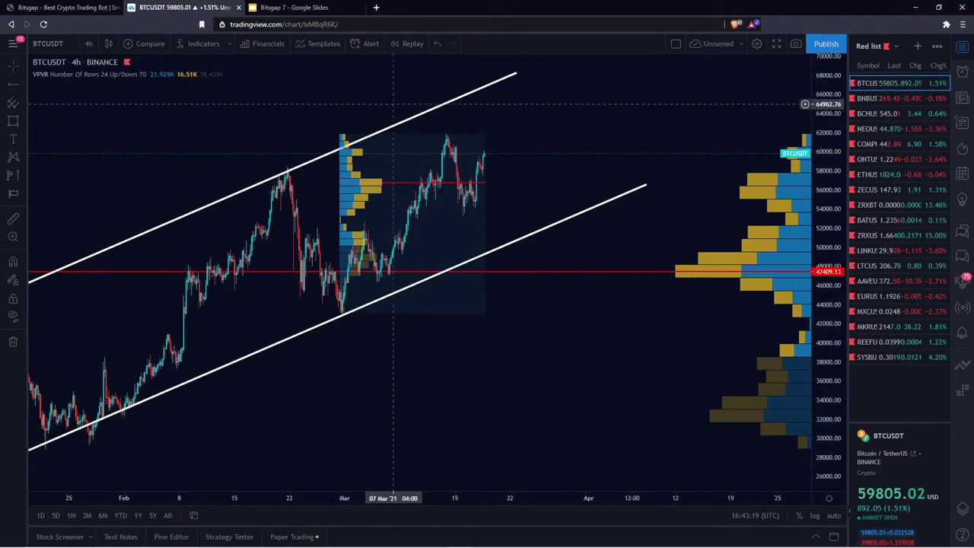
- Remove the visible range volume profile indicator from the BTCUSDT chart and delete the fixed range volume profile
right_click(401, 93)
left_click(495, 321)
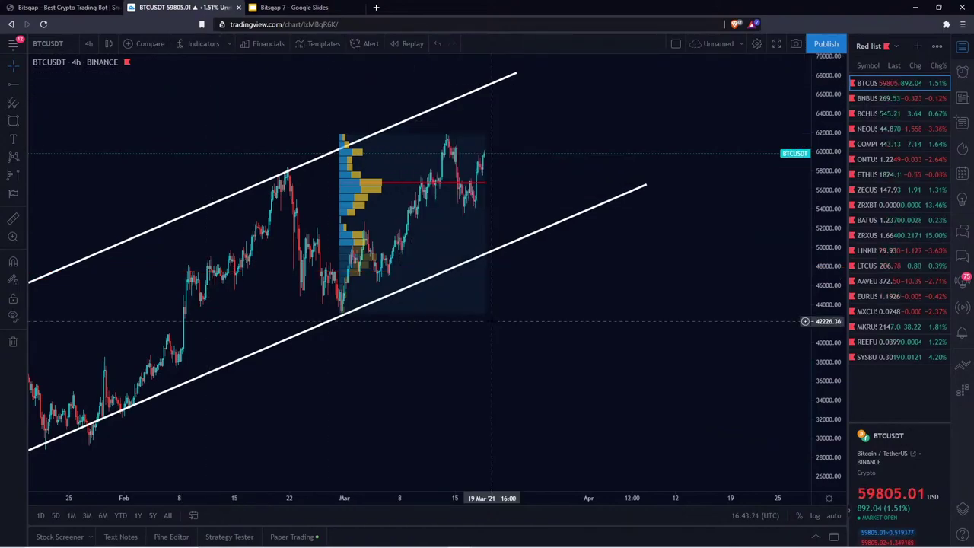
left_click(354, 152)
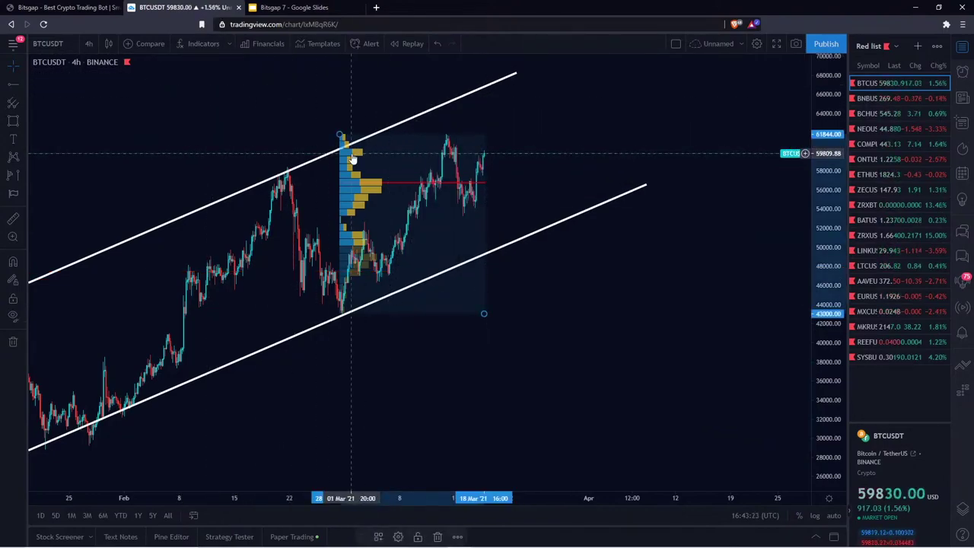
key("Delete")
- Look through the drawing tools on the BTCUSDT chart and the pattern tools on the Bitsgap AAVE/USDT chart
left_click(11, 175)
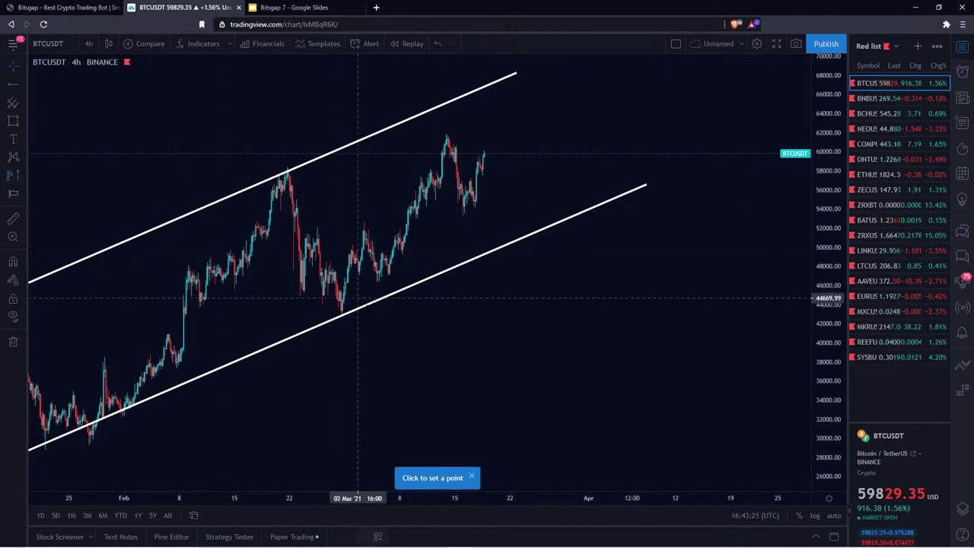
left_click(18, 176)
left_click(56, 358)
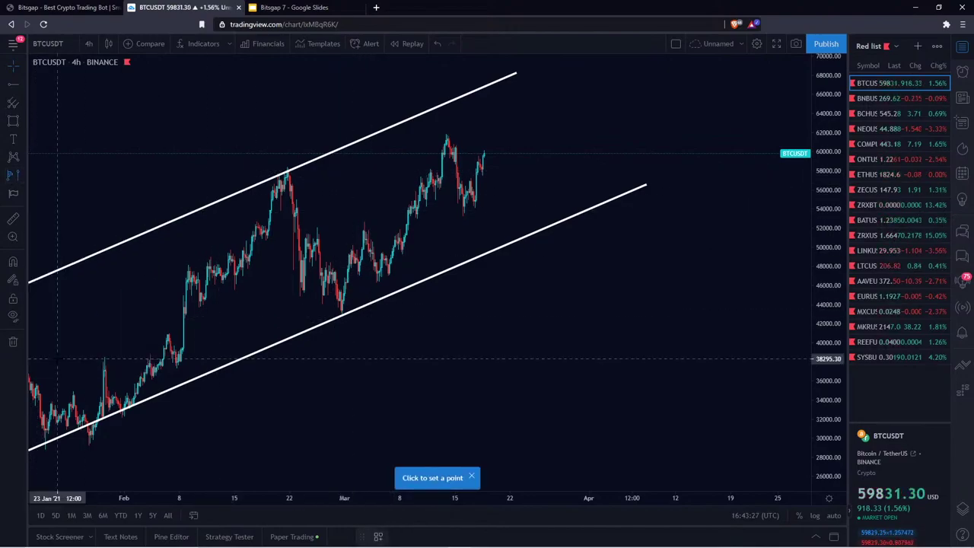
left_click(36, 6)
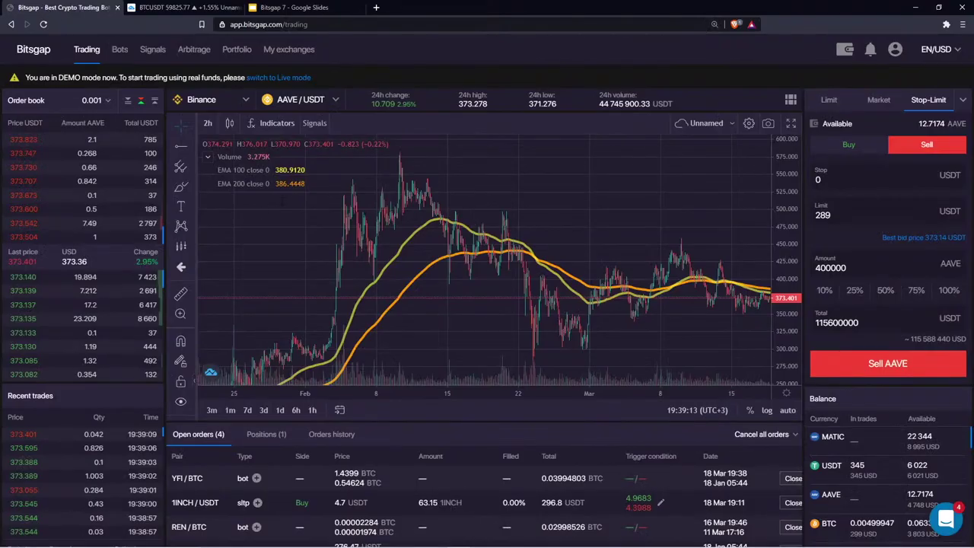
left_click(191, 227)
scroll(253, 356, "down", 1)
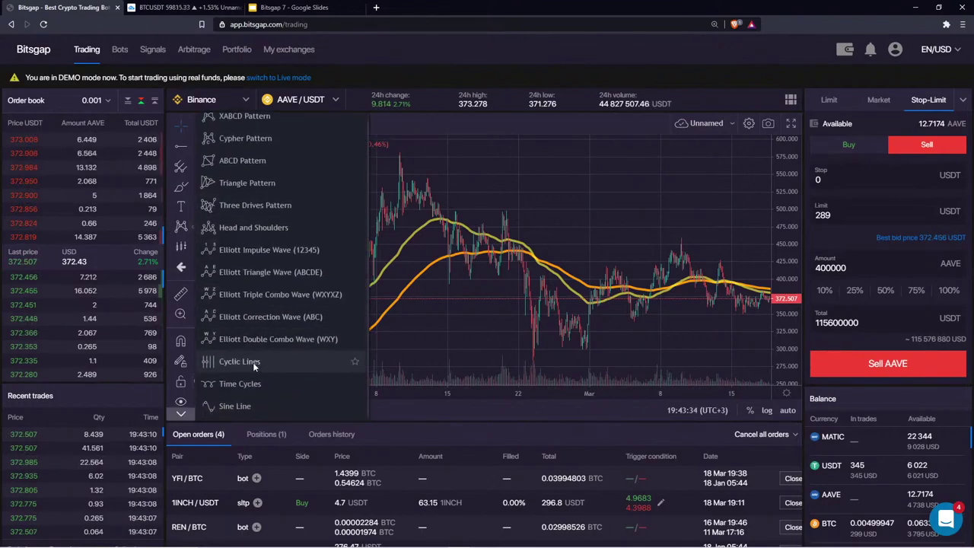
scroll(325, 233, "up", 1)
left_click(455, 164)
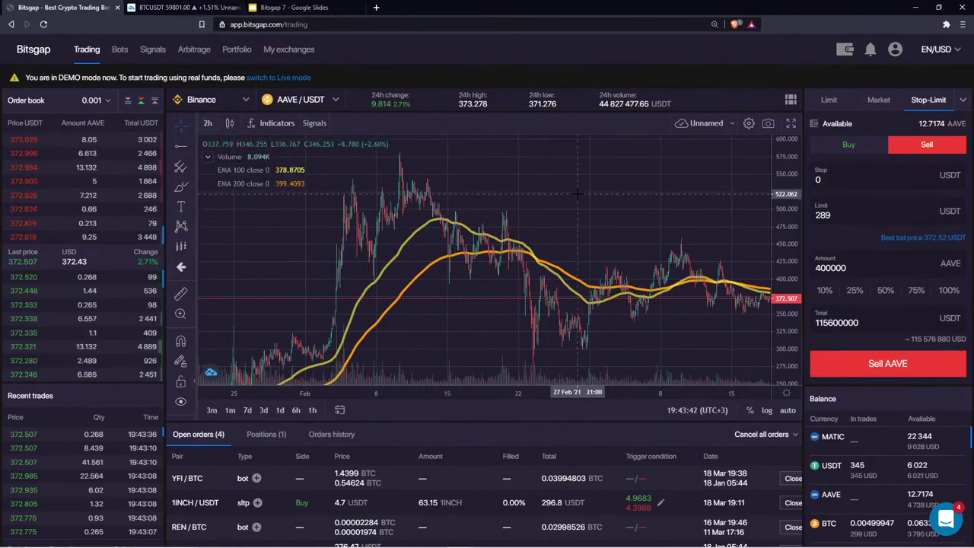
- Add the Relative Strength Index indicator to the AAVE/USDT chart
mouse_move(251, 188)
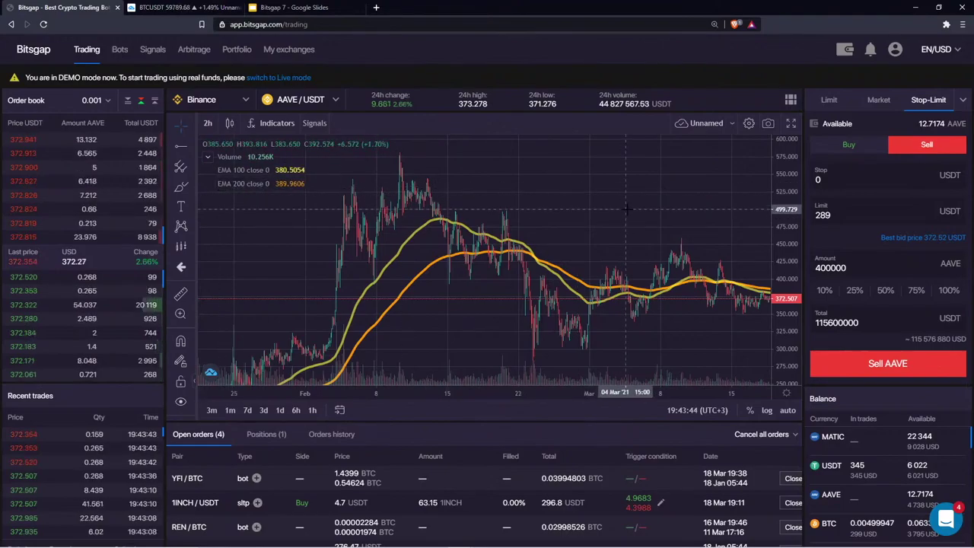
left_click(191, 126)
left_click_drag(633, 200, 457, 151)
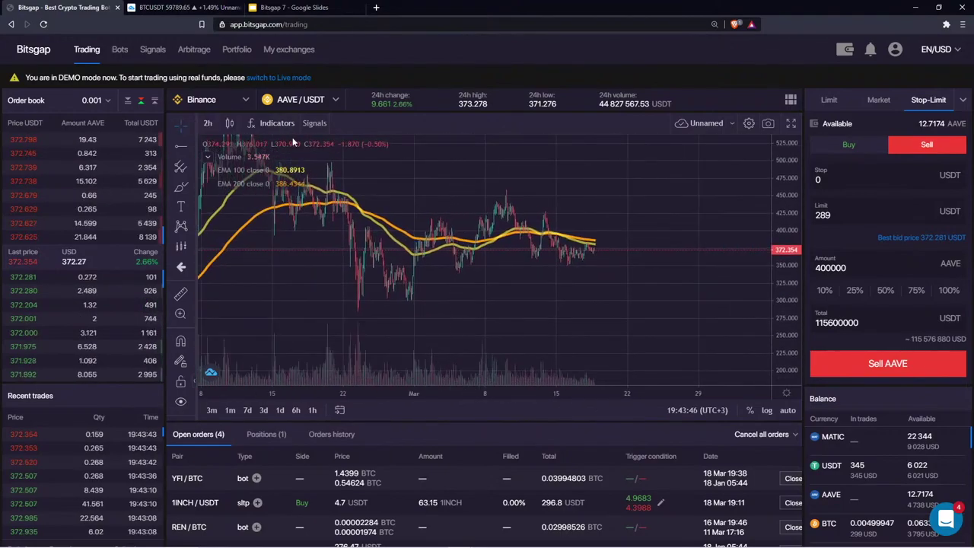
left_click_drag(386, 183, 446, 187)
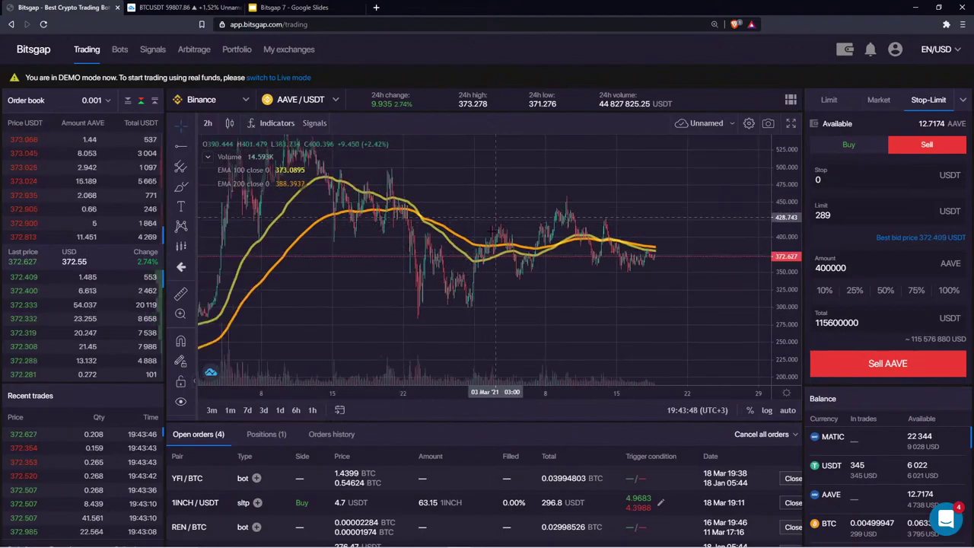
left_click(275, 123)
type("rsi")
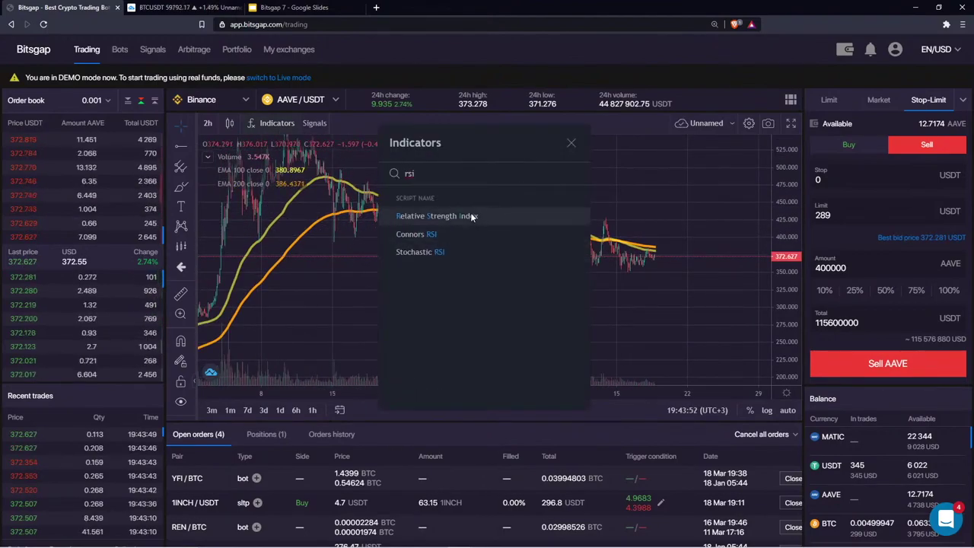
left_click(448, 216)
left_click(570, 142)
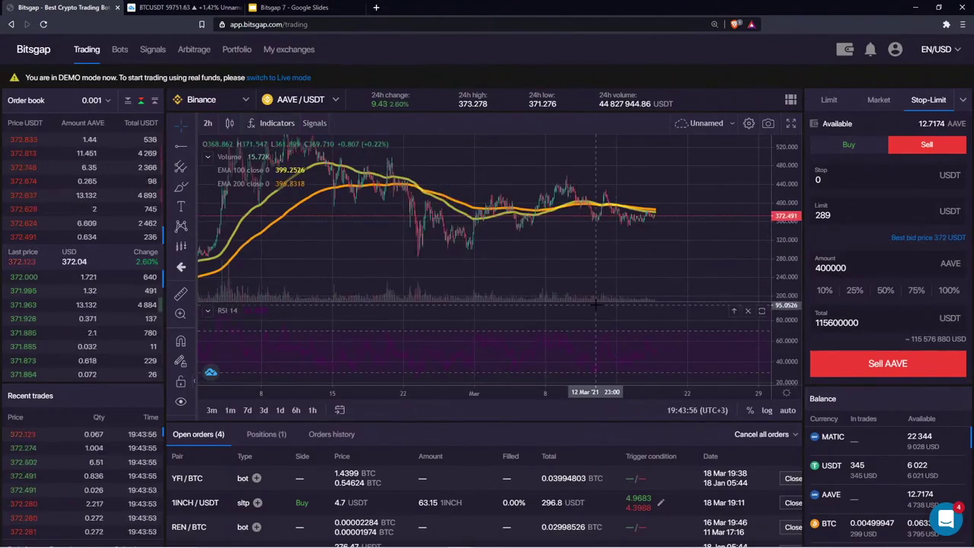
- Set the AAVE/USDT chart interval to 4 hours
scroll(595, 305, "up", 3)
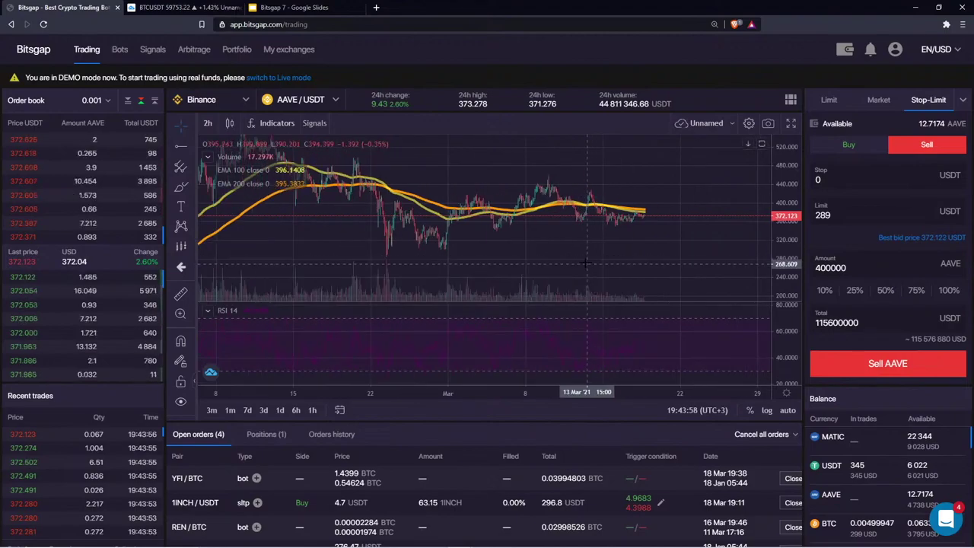
left_click_drag(786, 174, 786, 222)
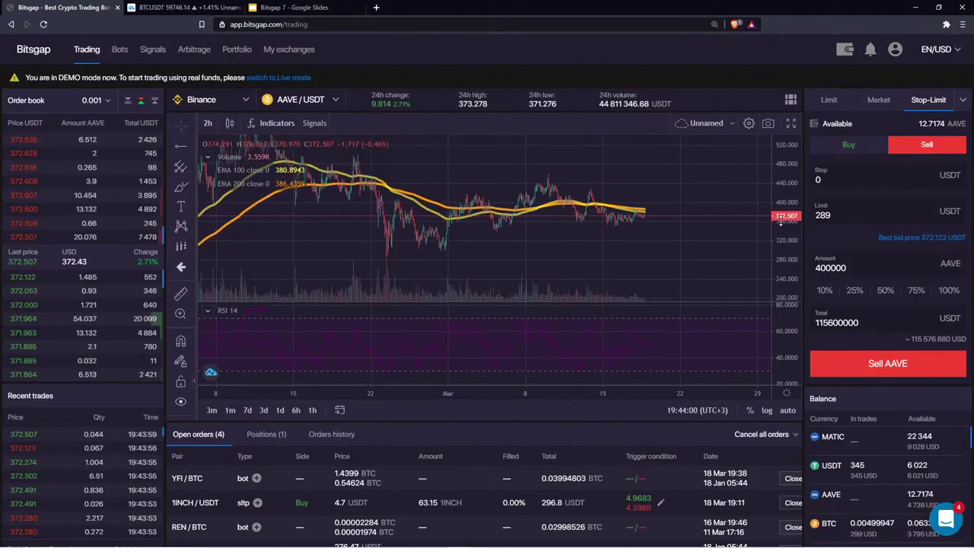
left_click_drag(589, 249, 574, 245)
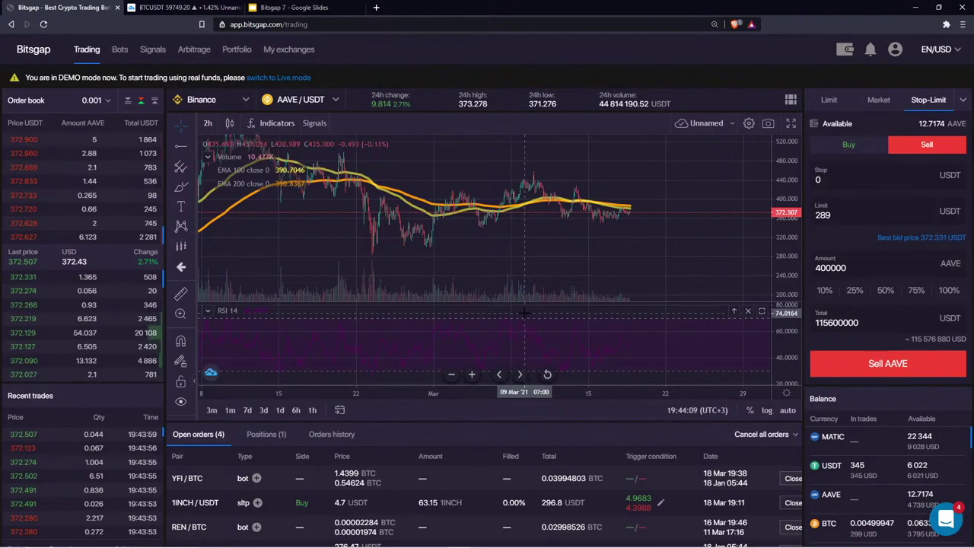
mouse_move(559, 166)
left_mouse_down()
mouse_move(530, 167)
mouse_move(545, 163)
left_mouse_up()
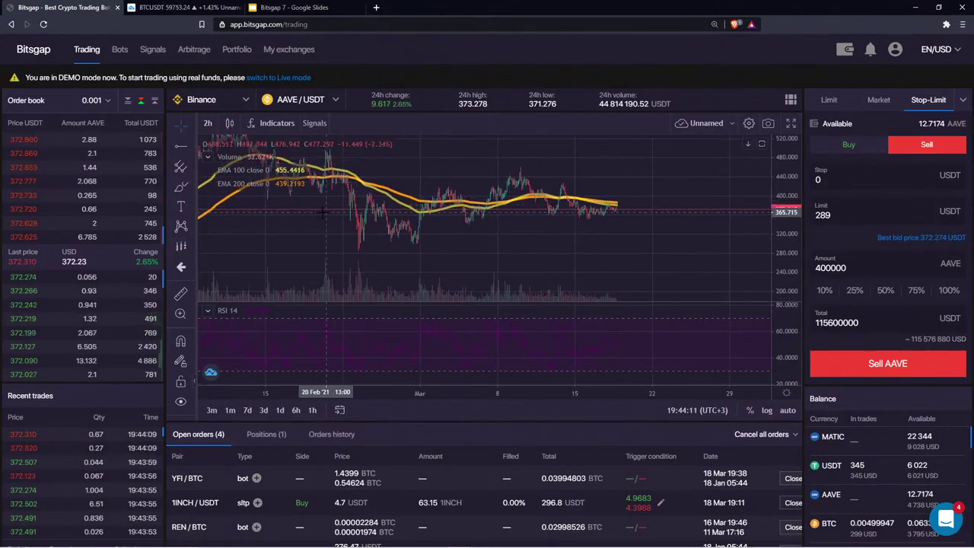
left_click_drag(328, 211, 376, 187)
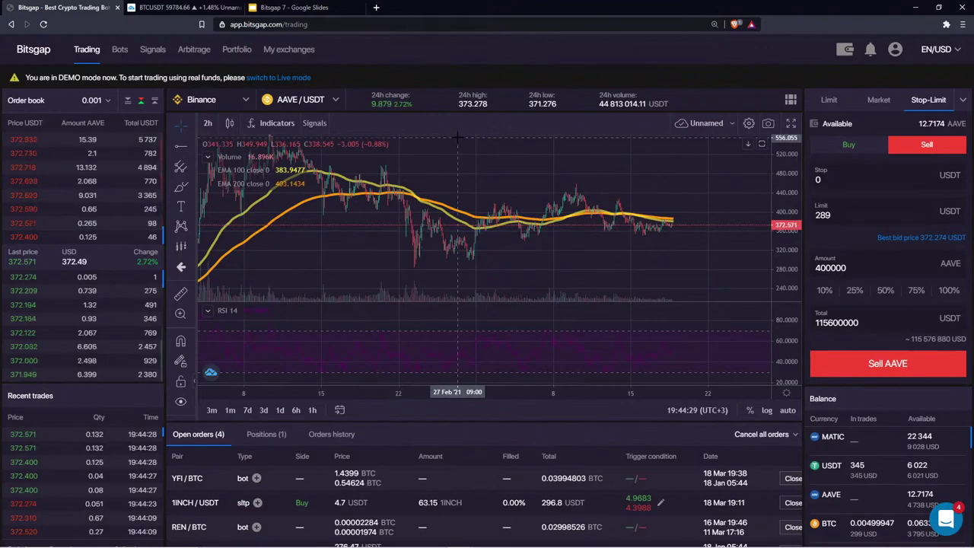
left_click(208, 123)
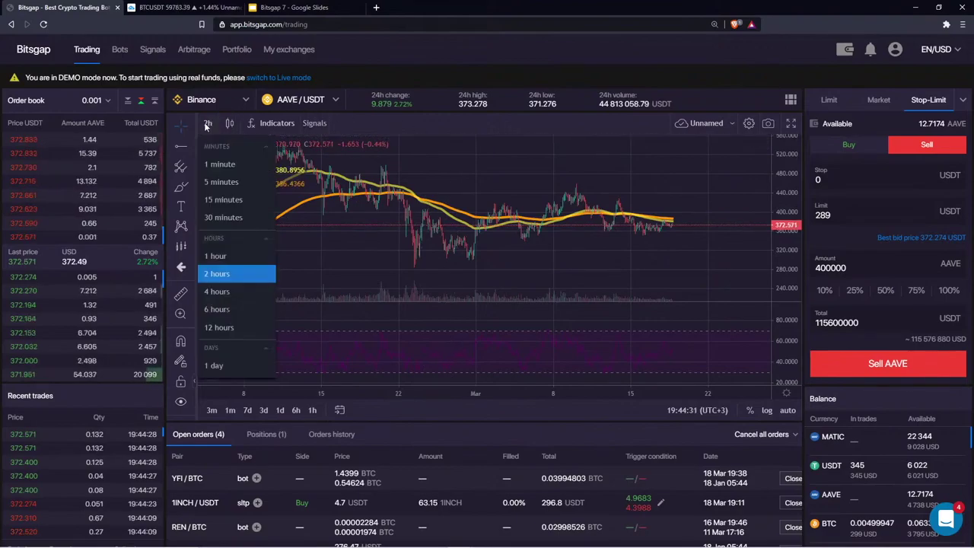
left_click(216, 291)
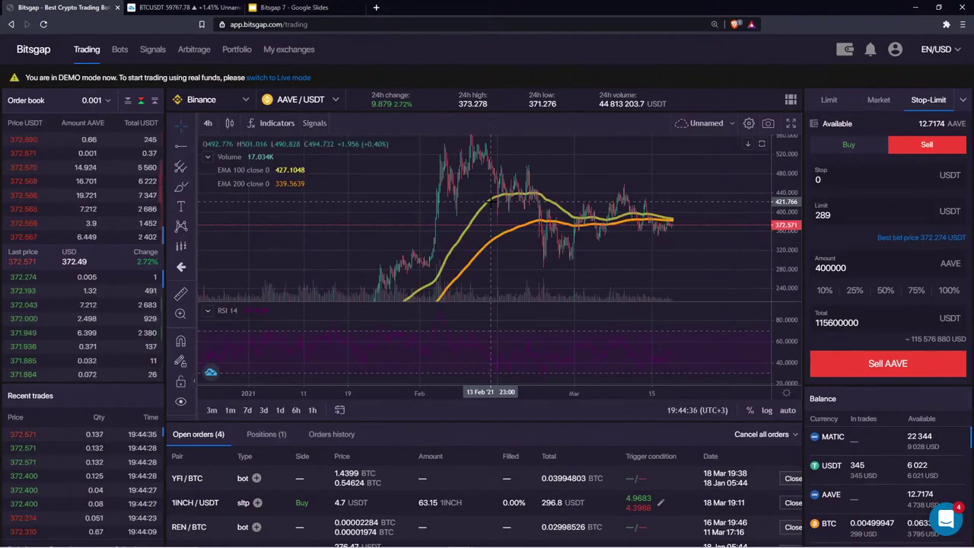
scroll(729, 265, "up", 5)
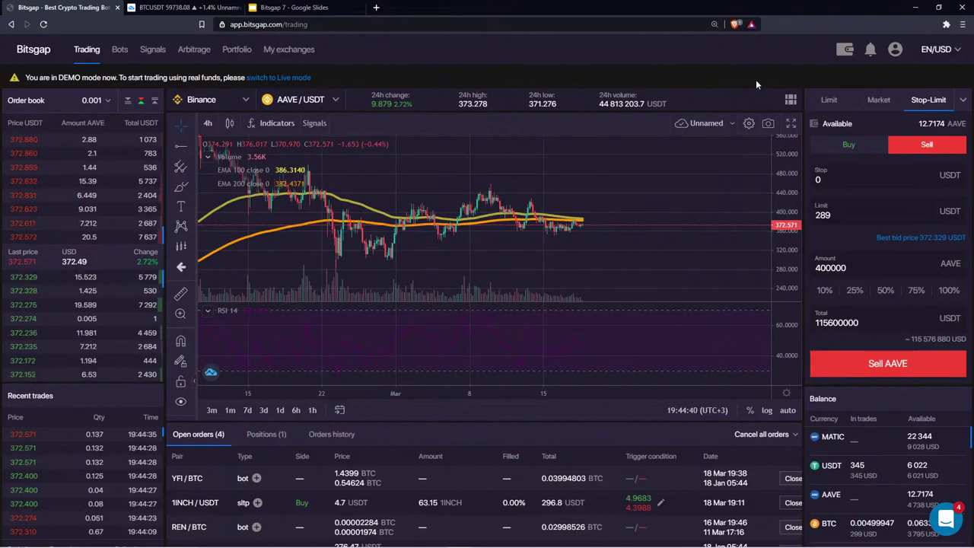
- Switch to Binance Futures trading and show the BTC/USDT chart with free price space above the latest candles
mouse_move(895, 52)
left_click(884, 100)
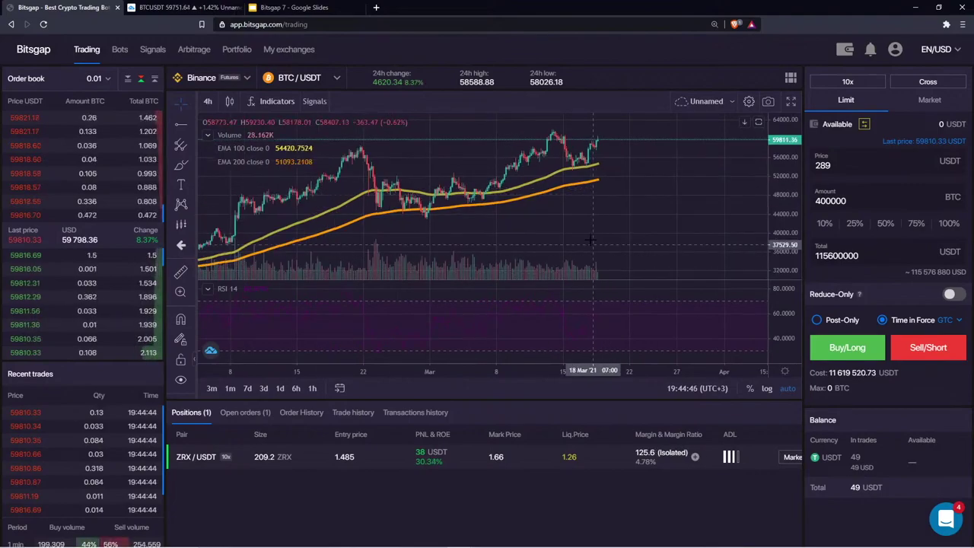
scroll(597, 274, "down", 3)
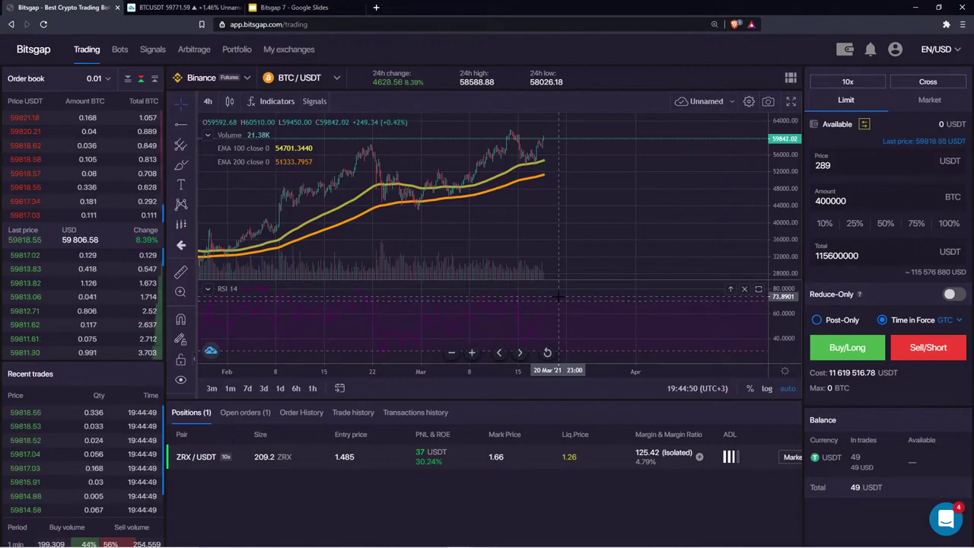
left_click_drag(641, 156, 645, 181)
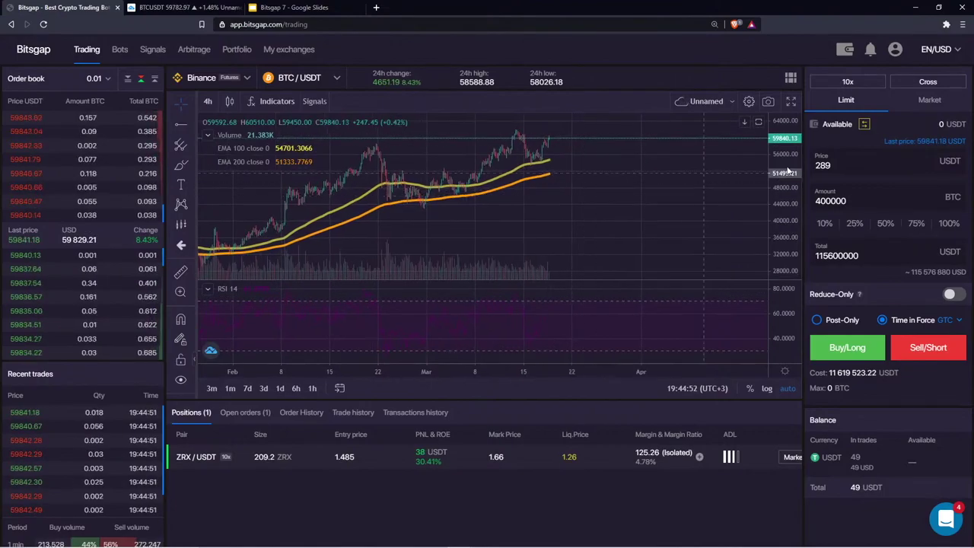
left_click_drag(785, 169, 785, 181)
left_click_drag(665, 175, 667, 203)
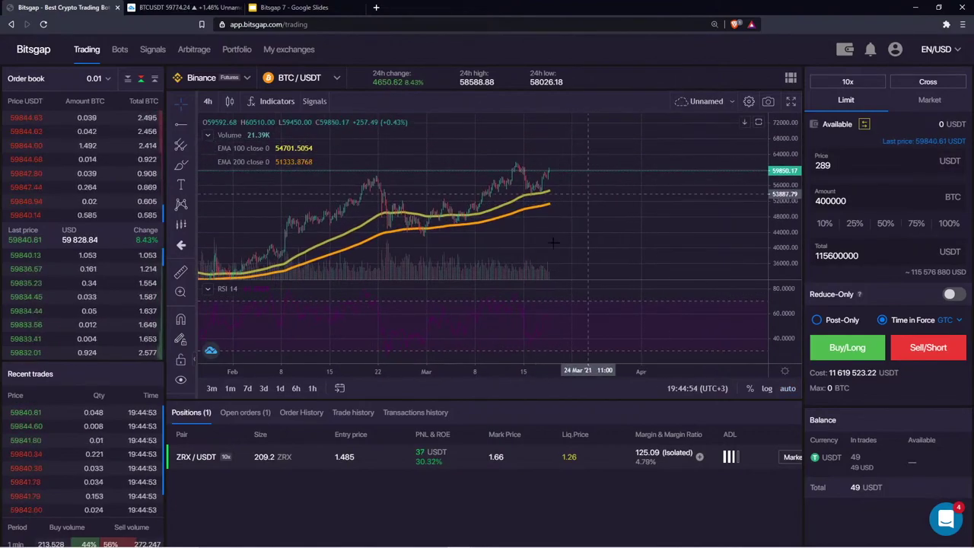
left_click(180, 165)
mouse_move(549, 167)
left_mouse_down()
mouse_move(561, 146)
mouse_move(587, 163)
mouse_move(550, 167)
mouse_move(557, 151)
left_mouse_up()
left_click(696, 133)
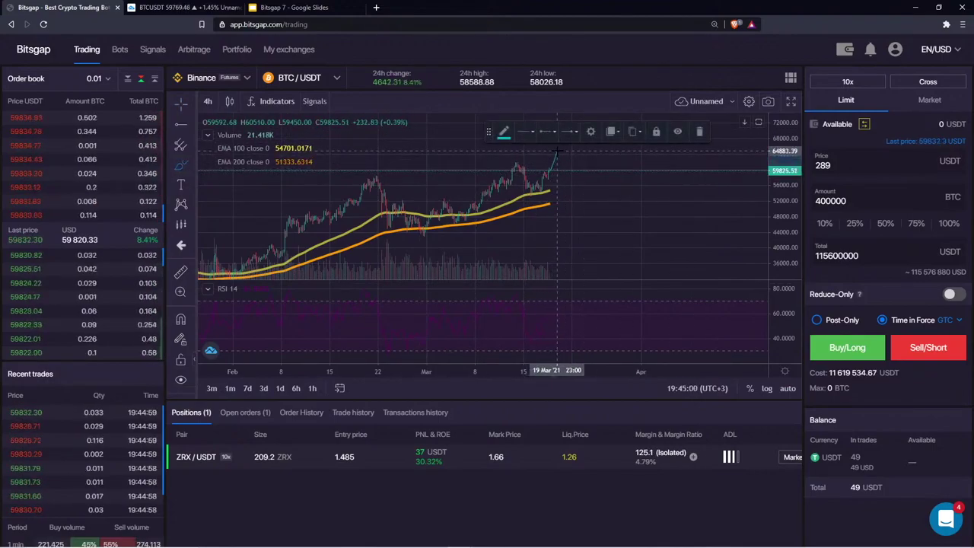
left_click(699, 131)
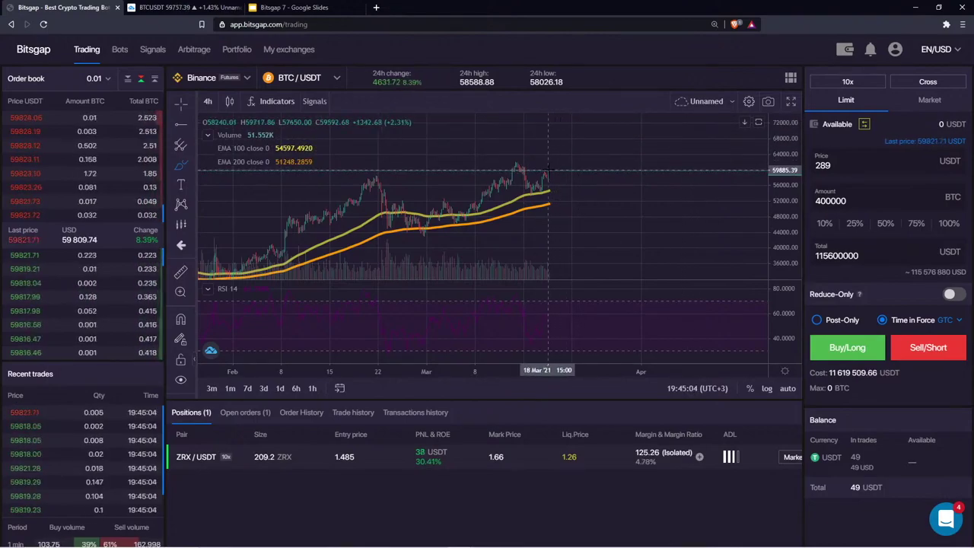
left_click_drag(548, 174, 561, 138)
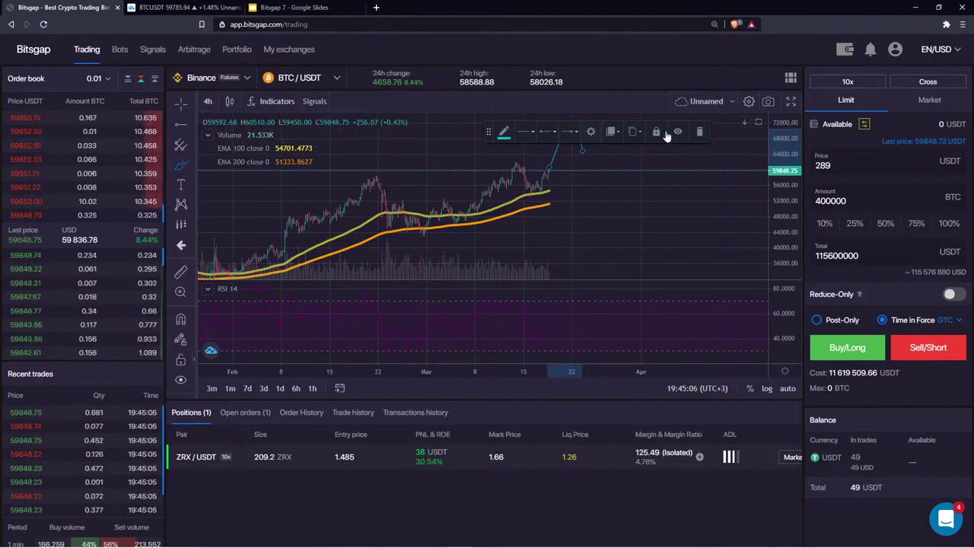
left_click(699, 131)
- Brush a rising three-wave price path from the latest BTC/USDT candle to about 78,000 around 12 April
left_click_drag(778, 156, 777, 160)
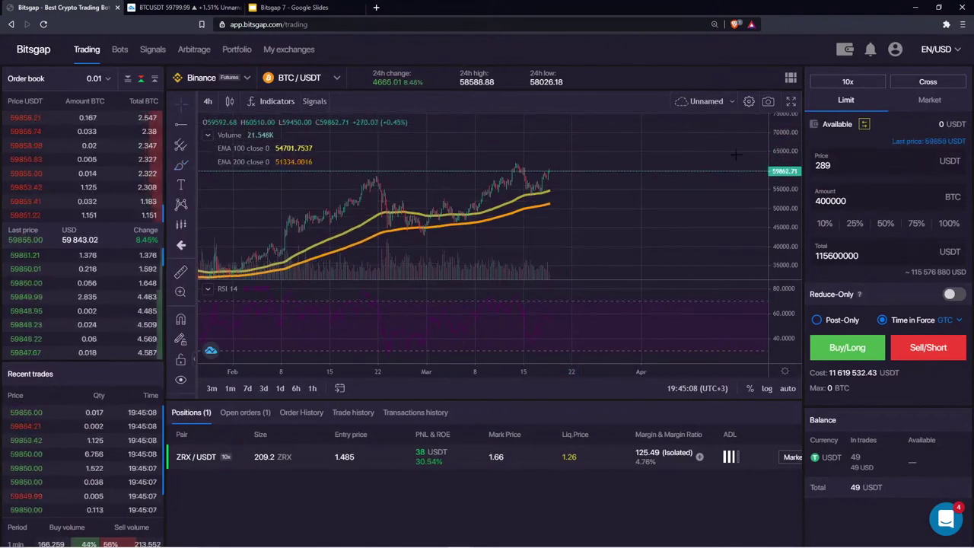
left_click_drag(653, 153, 620, 191)
left_click(181, 164)
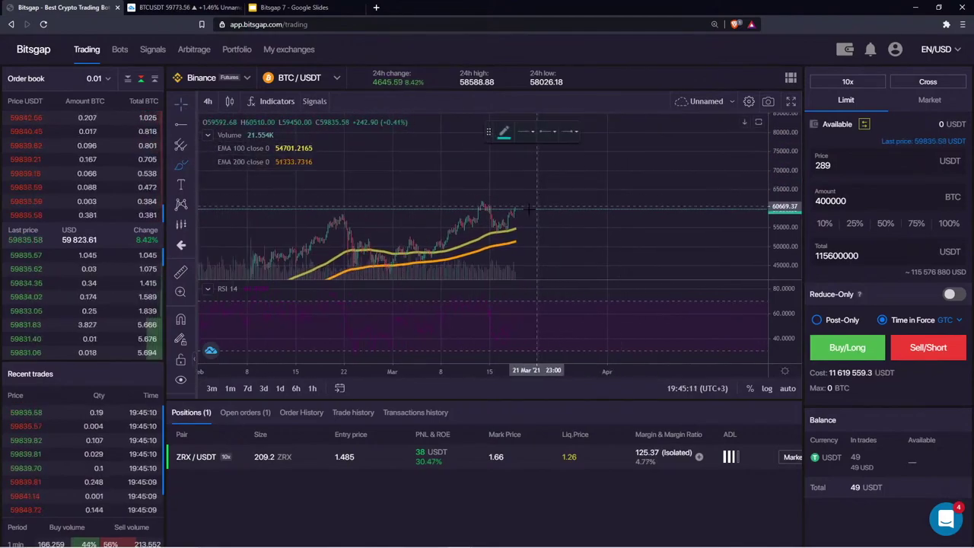
left_click_drag(489, 130, 327, 144)
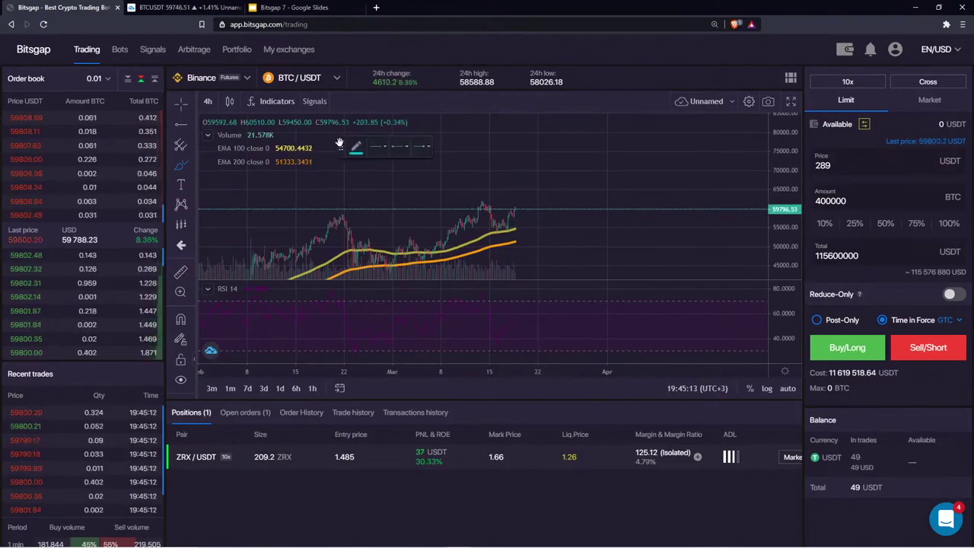
mouse_move(515, 202)
left_mouse_down()
mouse_move(539, 167)
mouse_move(558, 185)
mouse_move(592, 138)
mouse_move(608, 158)
mouse_move(632, 137)
mouse_move(683, 140)
left_mouse_up()
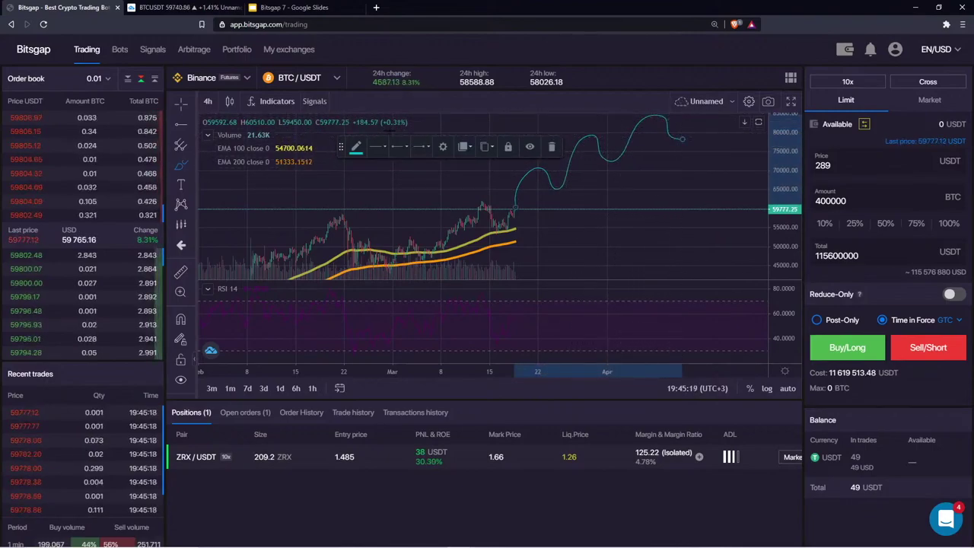
mouse_move(342, 147)
left_mouse_down()
mouse_move(594, 238)
mouse_move(530, 238)
left_mouse_up()
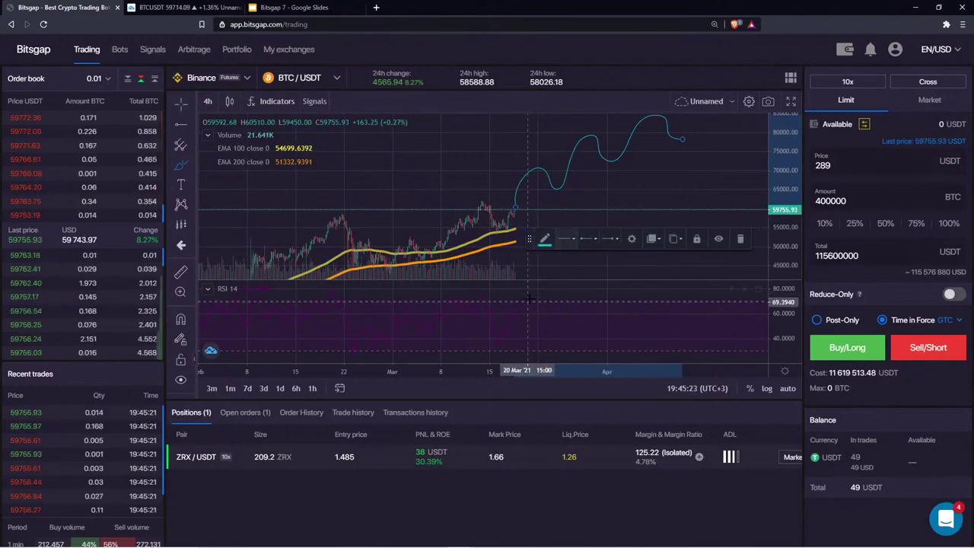
- Brush a rounded box around each of the three pullbacks along the projected price path
mouse_move(535, 172)
left_mouse_down()
mouse_move(576, 180)
mouse_move(533, 190)
left_mouse_up()
mouse_move(593, 151)
left_mouse_down()
mouse_move(635, 152)
mouse_move(590, 162)
left_mouse_up()
mouse_move(656, 126)
left_mouse_down()
mouse_move(696, 125)
mouse_move(674, 146)
mouse_move(655, 141)
mouse_move(651, 126)
left_mouse_up()
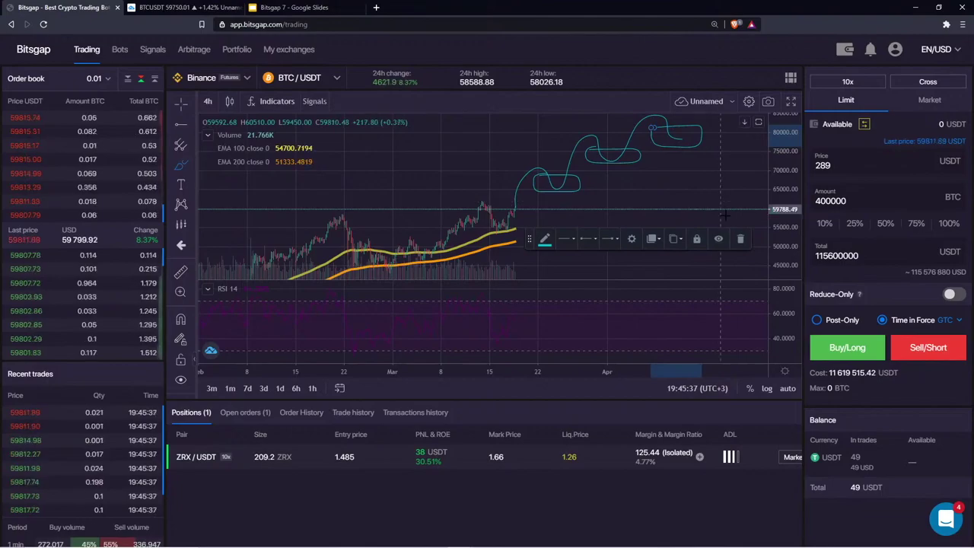
- Delete the box around the third pullback and remove all remaining drawings from the BTC/USDT chart
key("Delete")
right_click(693, 177)
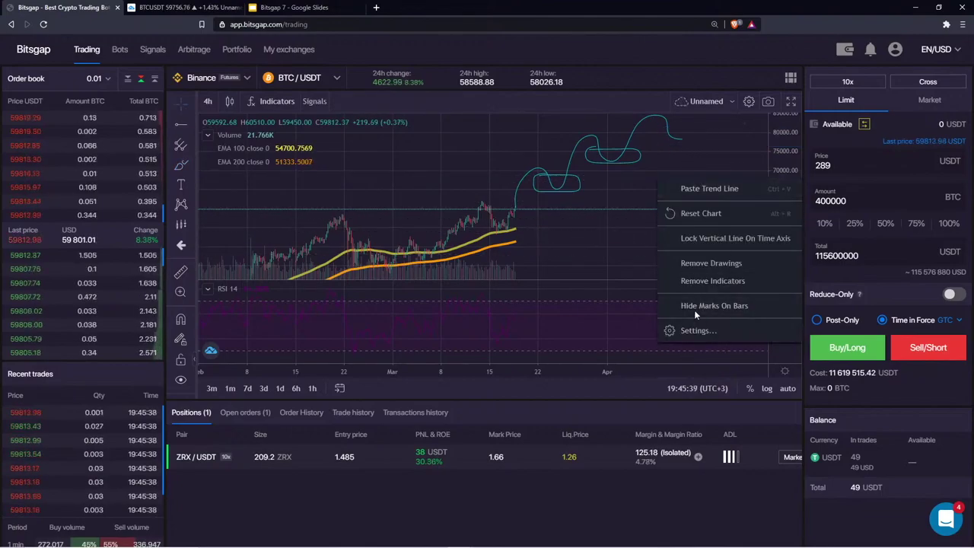
left_click(713, 264)
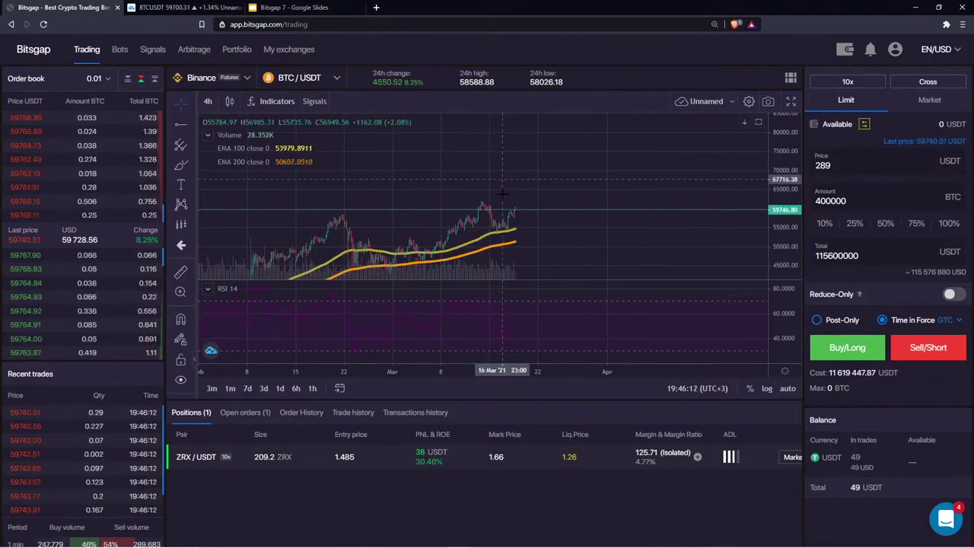
- Remove the RSI indicator from the BTC/USDT chart and refit the price scale to show the whole rally with both EMAs
left_click_drag(508, 195, 509, 146)
left_click_drag(532, 222, 560, 216)
left_click_drag(775, 224, 775, 190)
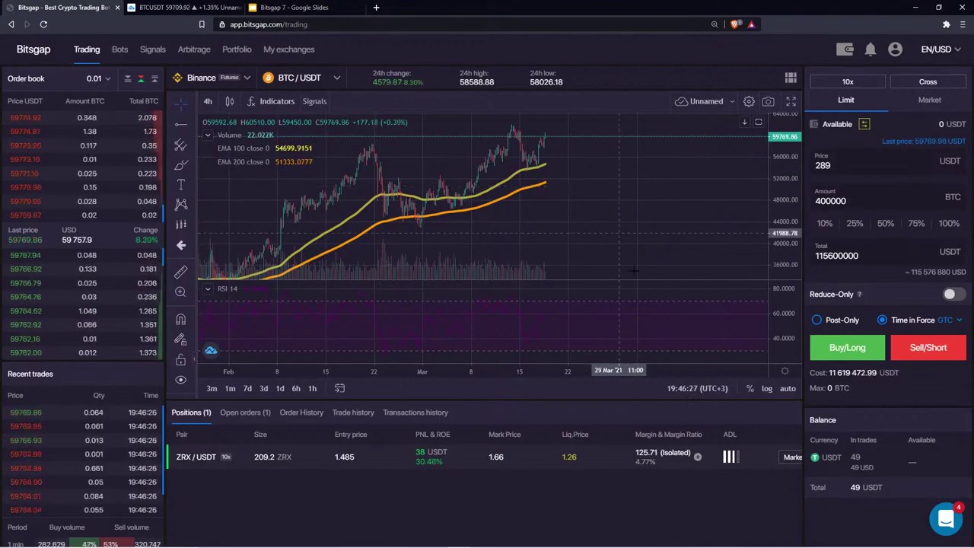
right_click(591, 218)
left_click(495, 308)
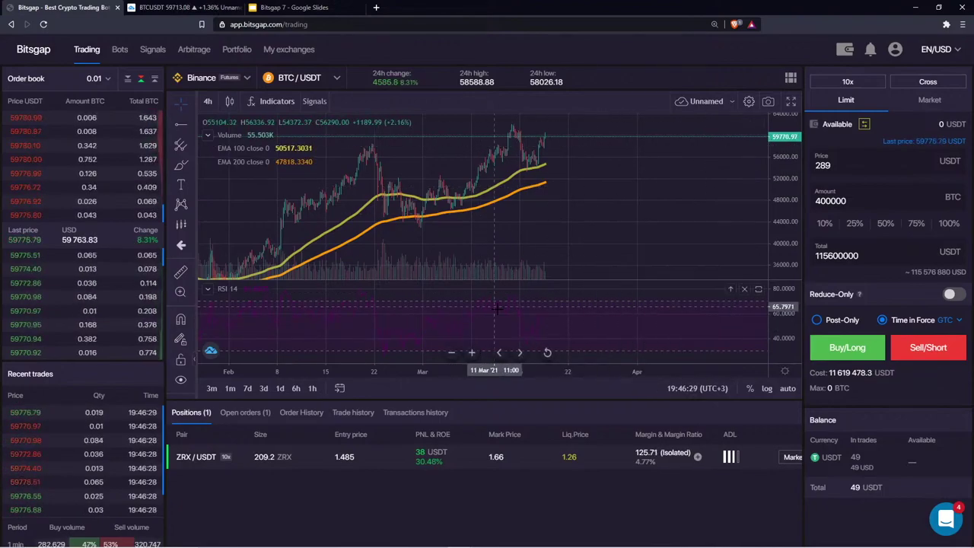
left_click(502, 314)
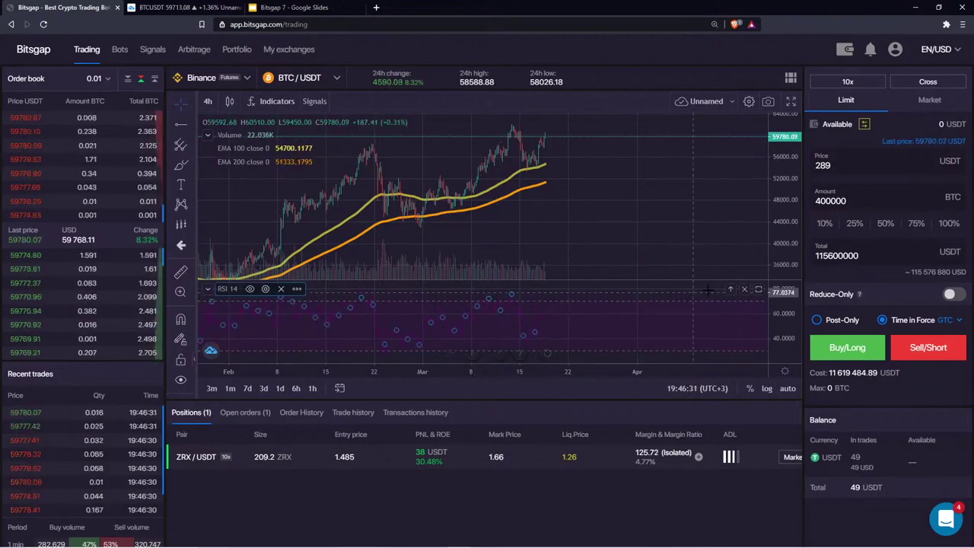
left_click(744, 289)
left_click_drag(635, 187, 635, 217)
left_click_drag(789, 191, 783, 247)
scroll(685, 247, "down", 3)
left_click_drag(685, 249, 659, 228)
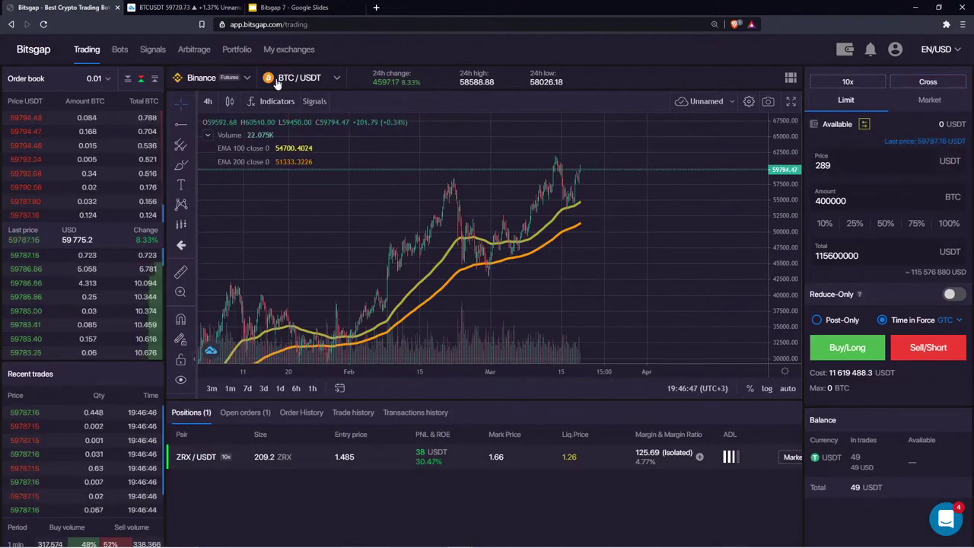
- Switch from Binance Futures to regular Binance trading and bring up the Stop-Limit order form
left_click(220, 78)
left_click(195, 166)
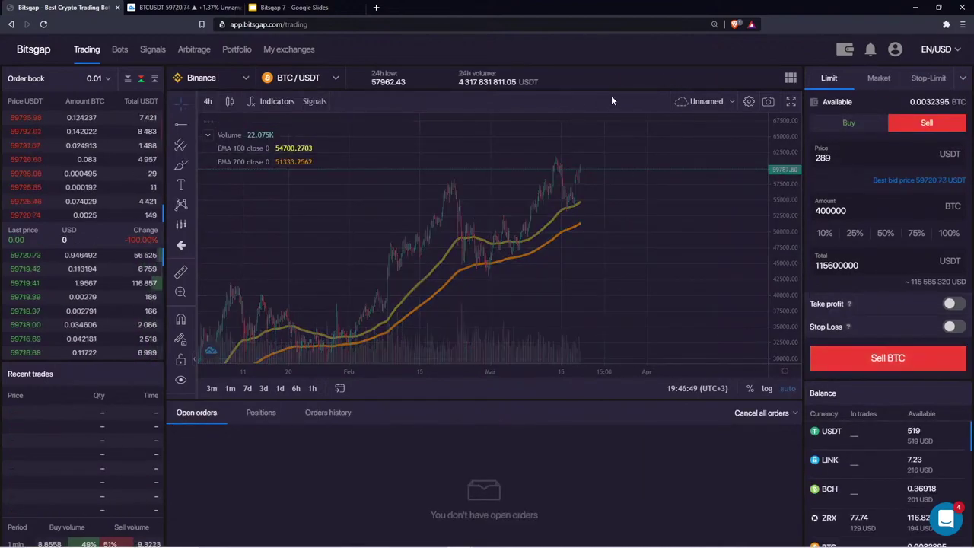
left_click(930, 78)
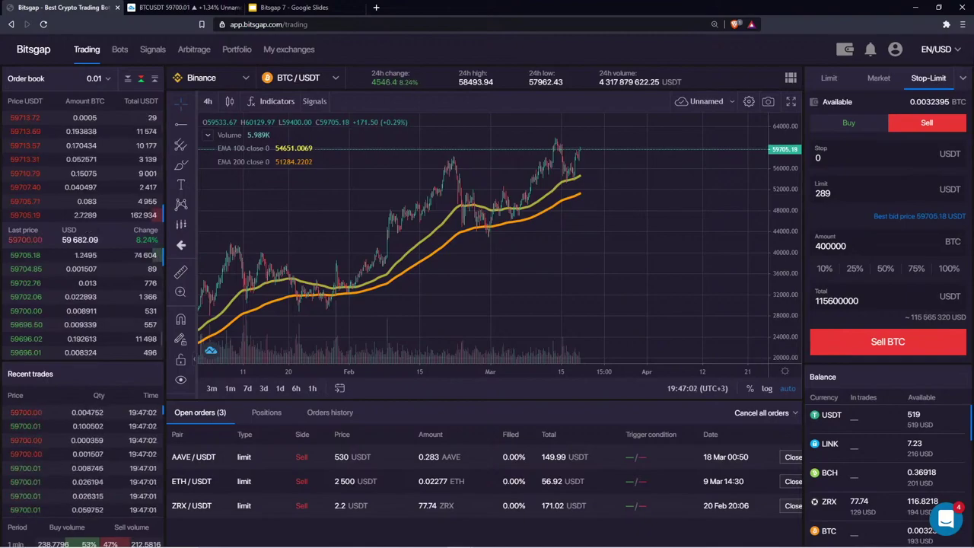
left_click(871, 118)
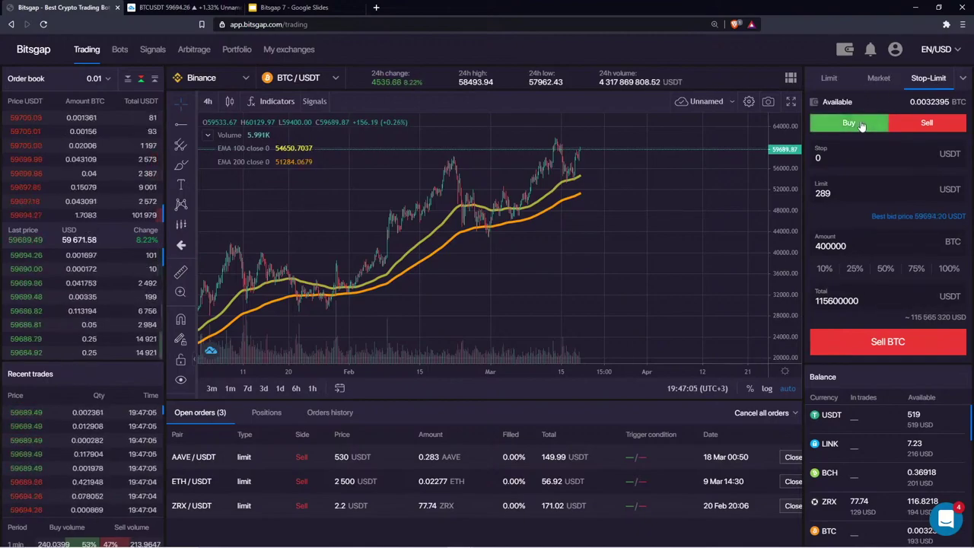
- Return to the Limit order form and enable both Take profit and Stop Loss
left_click(826, 78)
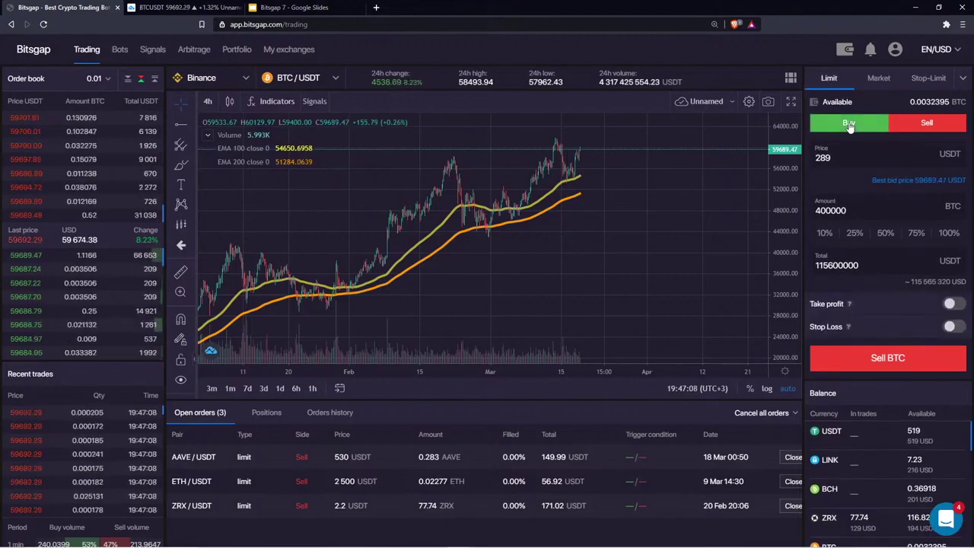
left_click(952, 305)
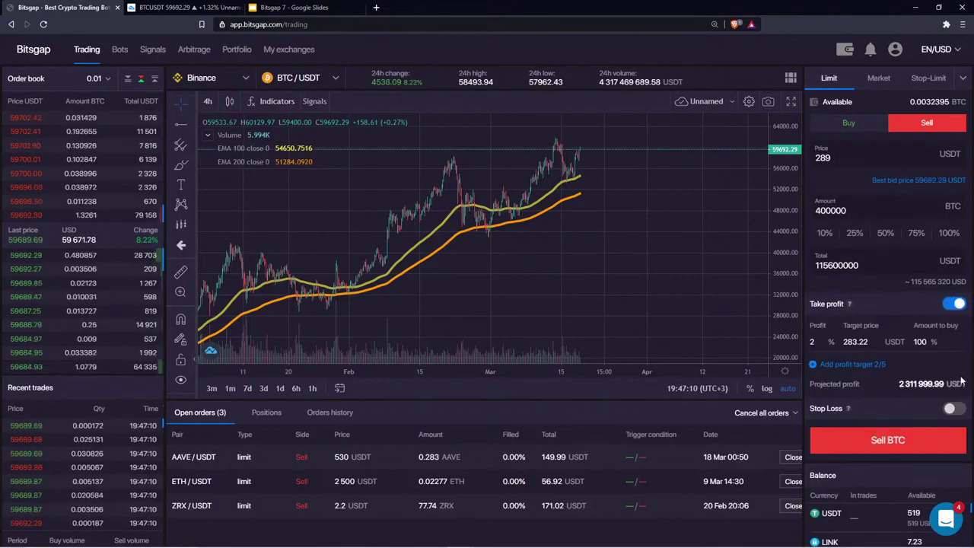
left_click(954, 409)
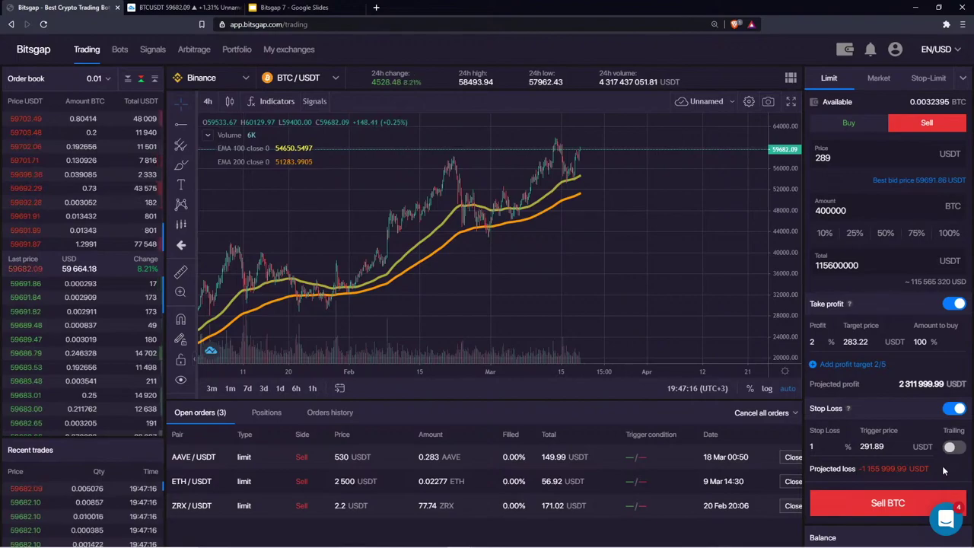
left_click(263, 103)
left_click(652, 257)
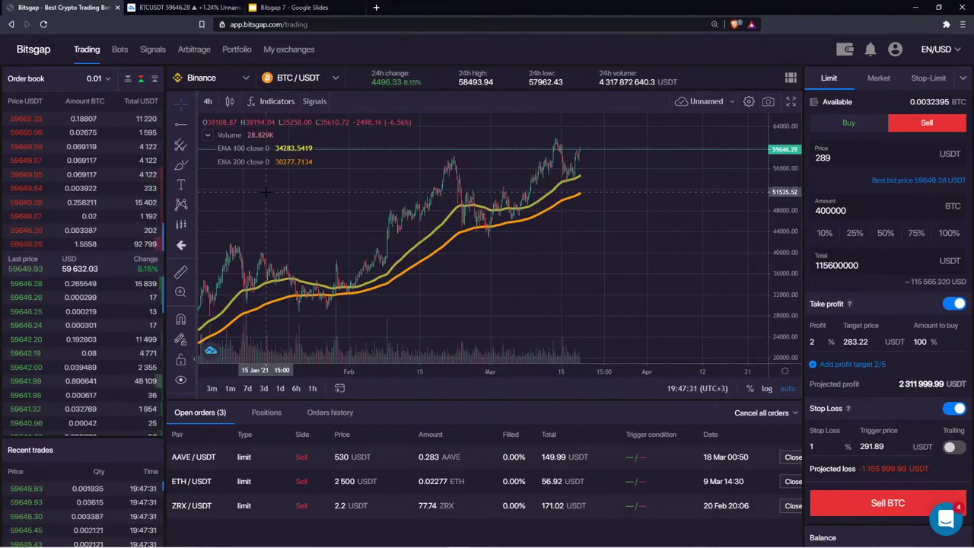
- Open the trading bots page and choose the Classic bot strategy for the new BTC/USDT bot
left_click(119, 48)
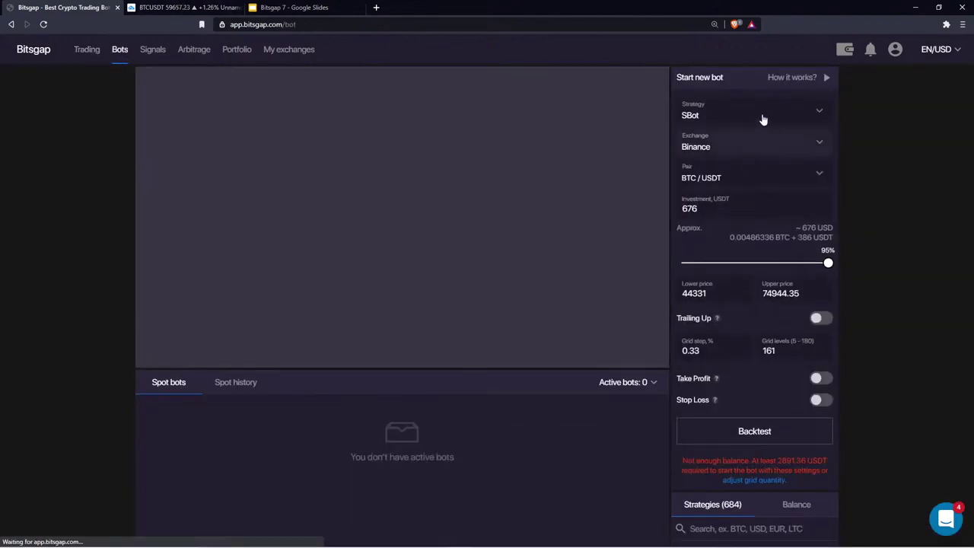
left_click(761, 118)
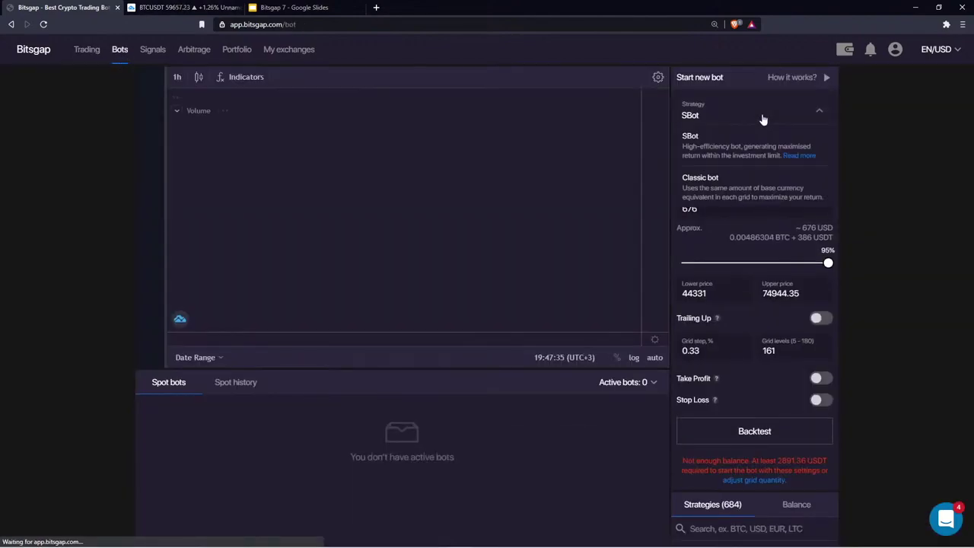
left_click(723, 186)
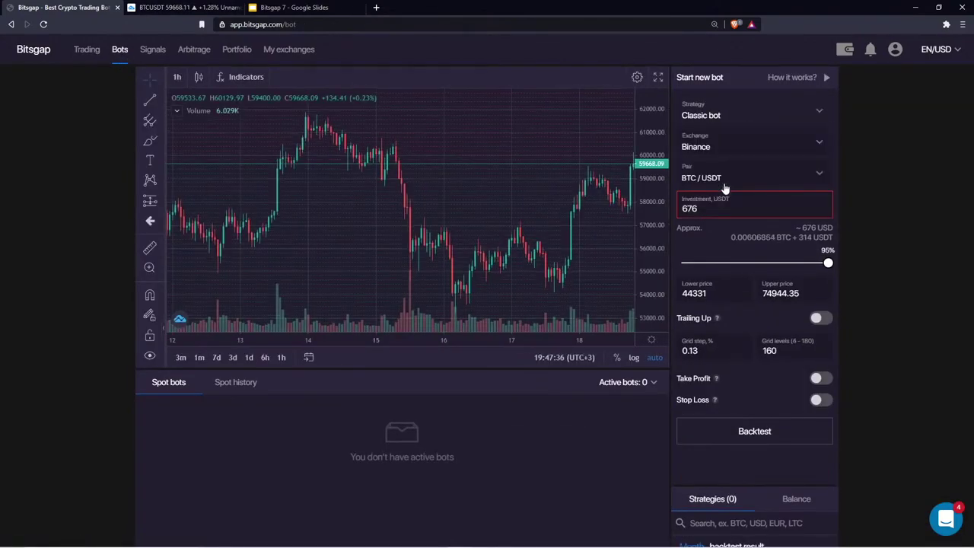
- Narrow the Classic bot's price range on the chart to a lower price of 52970.9 and an upper price of 63580.65
left_click_drag(458, 219, 377, 219)
left_click_drag(658, 133, 667, 278)
left_click_drag(581, 107, 582, 161)
left_click_drag(598, 261, 598, 218)
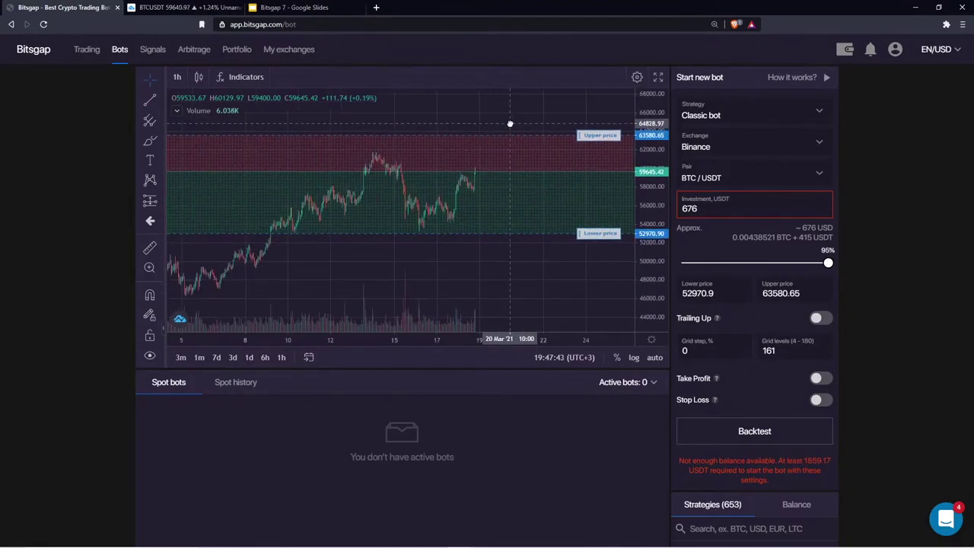
- Compare the available bot strategies and switch the new bot to SBot
left_click(721, 118)
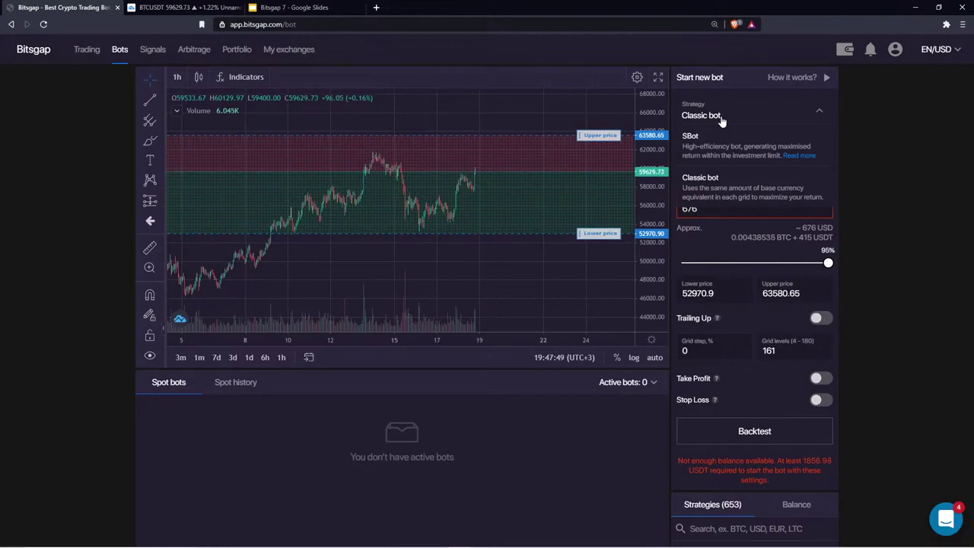
left_click(780, 119)
left_click(765, 120)
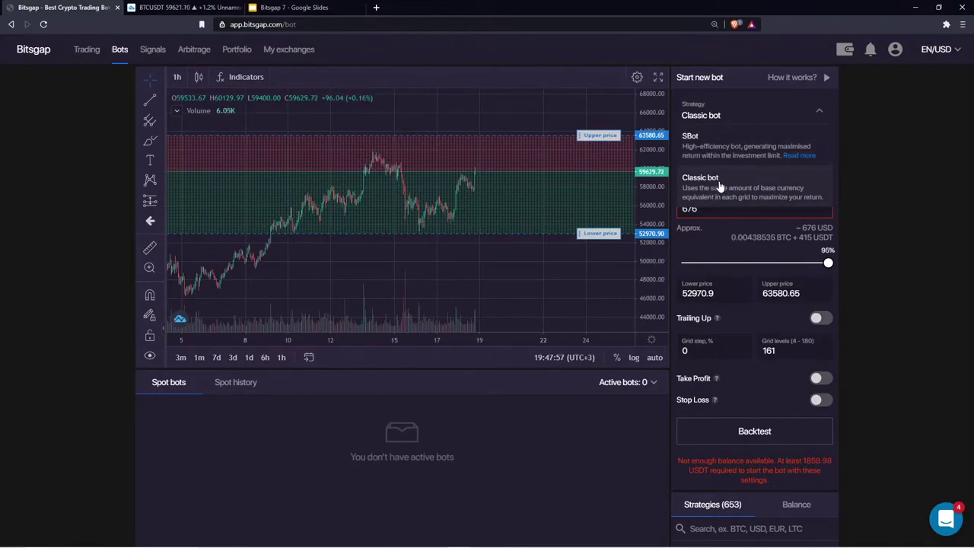
left_click(897, 154)
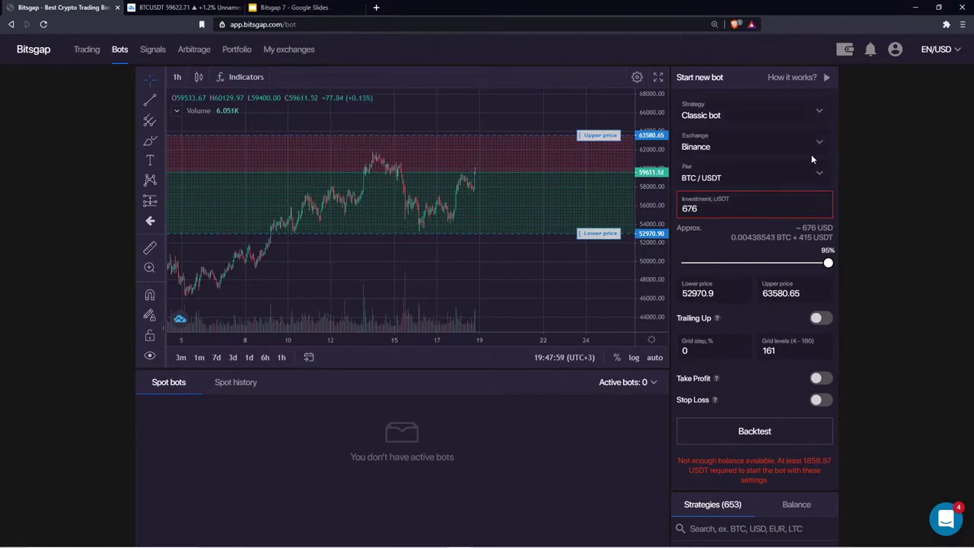
left_click(755, 116)
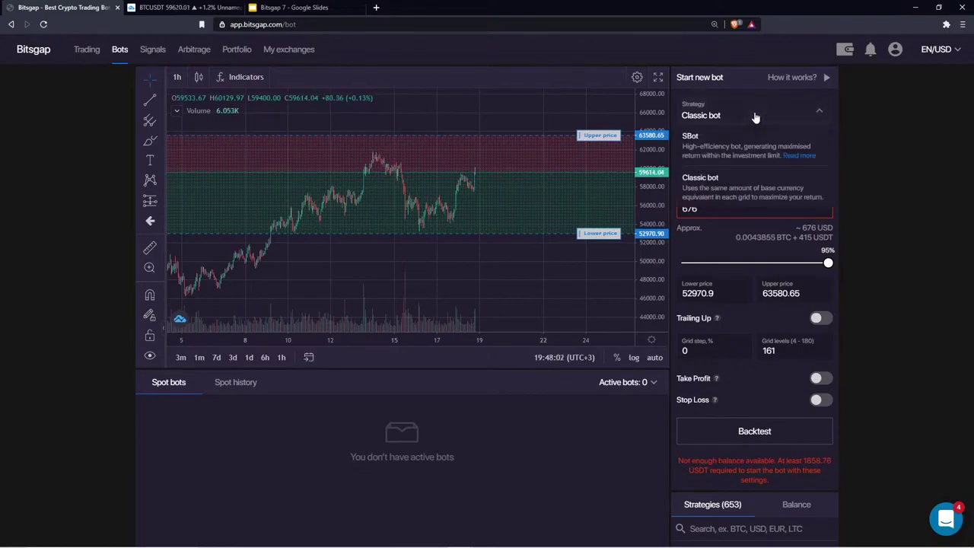
left_click(704, 145)
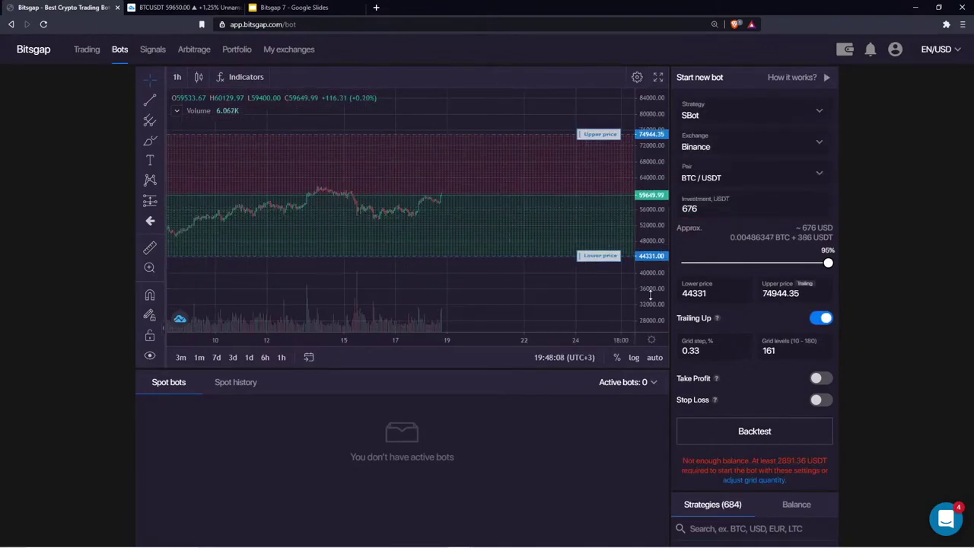
- Brush a sideways four-wave price path from the latest candle to around 26 March, swinging between about 56,000 and 63,000
left_click(150, 140)
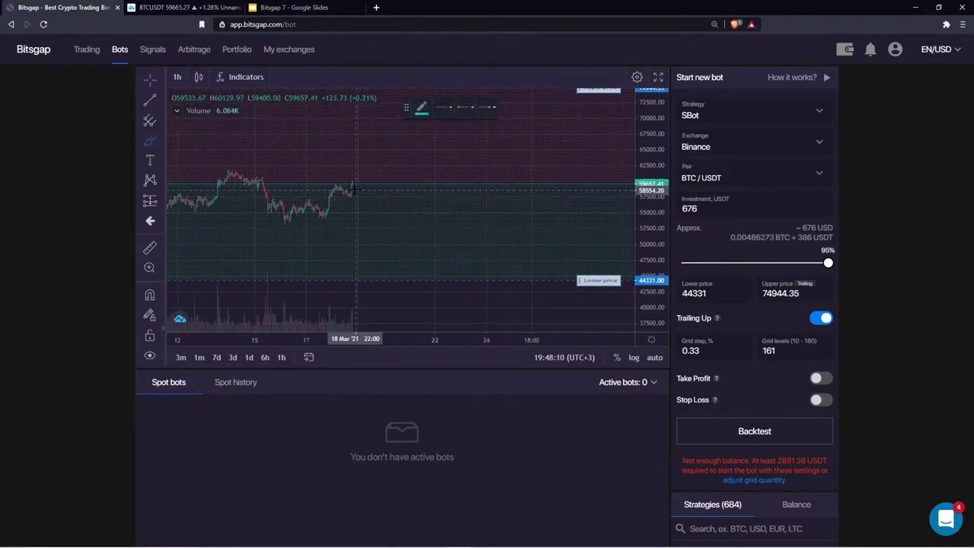
mouse_move(356, 185)
left_mouse_down()
mouse_move(385, 171)
mouse_move(451, 169)
mouse_move(481, 207)
mouse_move(503, 170)
mouse_move(537, 168)
left_mouse_up()
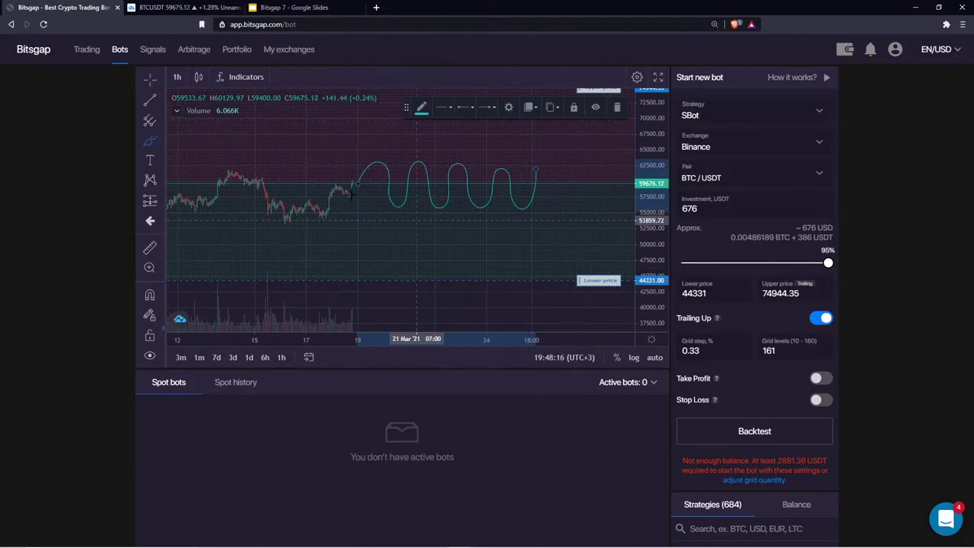
left_click(155, 80)
- Fit the SBot range around the sideways wave, with a lower price of 55198.18 and an upper price of 63435.09
left_click_drag(653, 125, 664, 176)
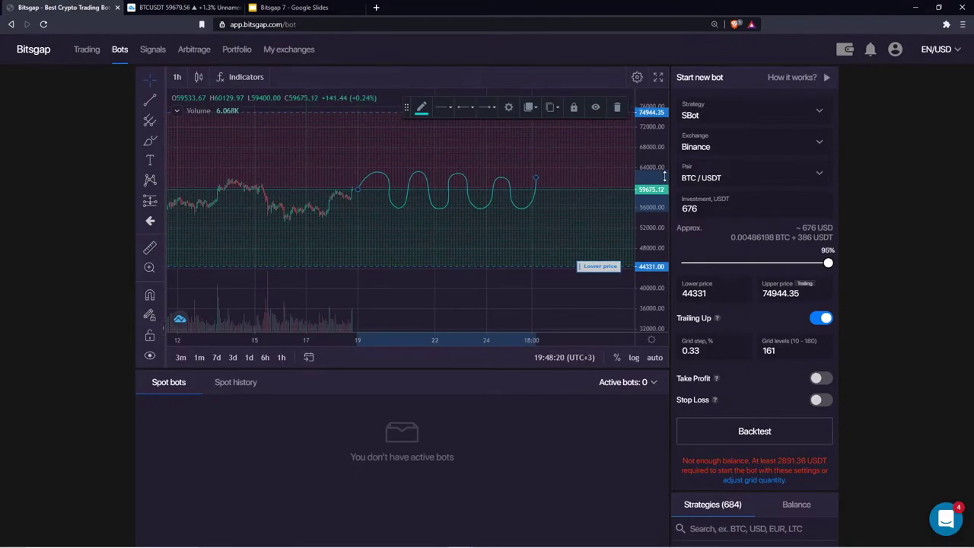
left_click_drag(602, 264, 582, 212)
left_click_drag(597, 101, 554, 166)
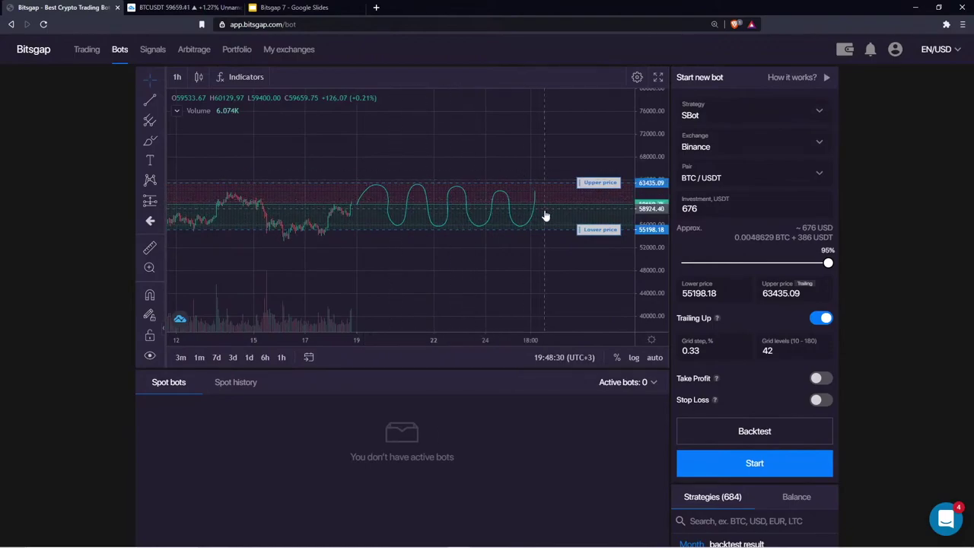
left_click_drag(516, 112, 466, 108)
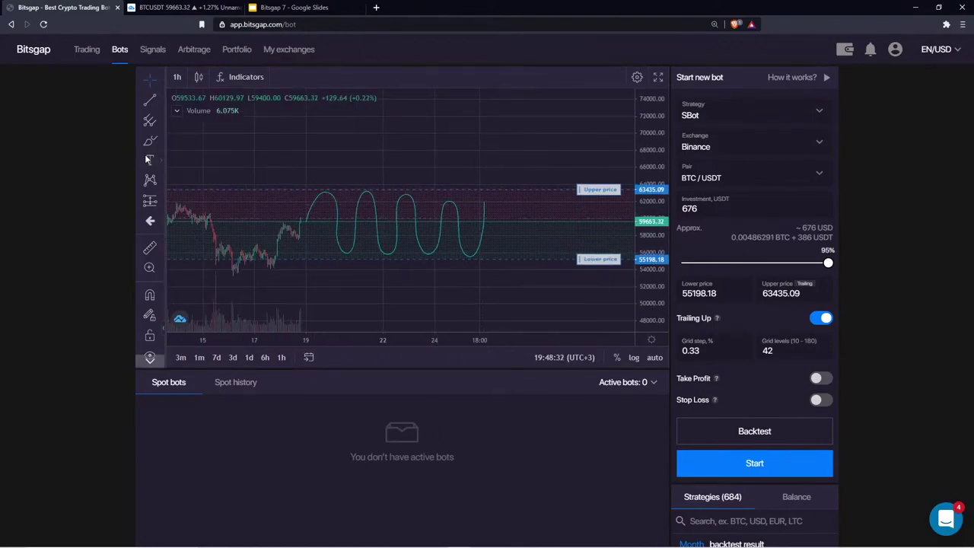
- Delete the brushed sideways wave from the BTC/USDT chart
left_click(478, 254)
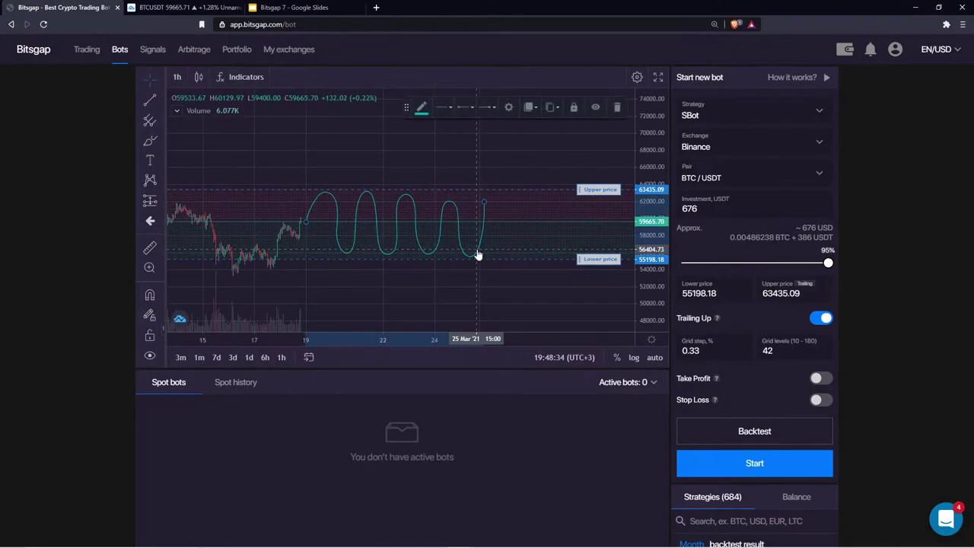
left_click(617, 108)
left_click_drag(394, 152, 406, 157)
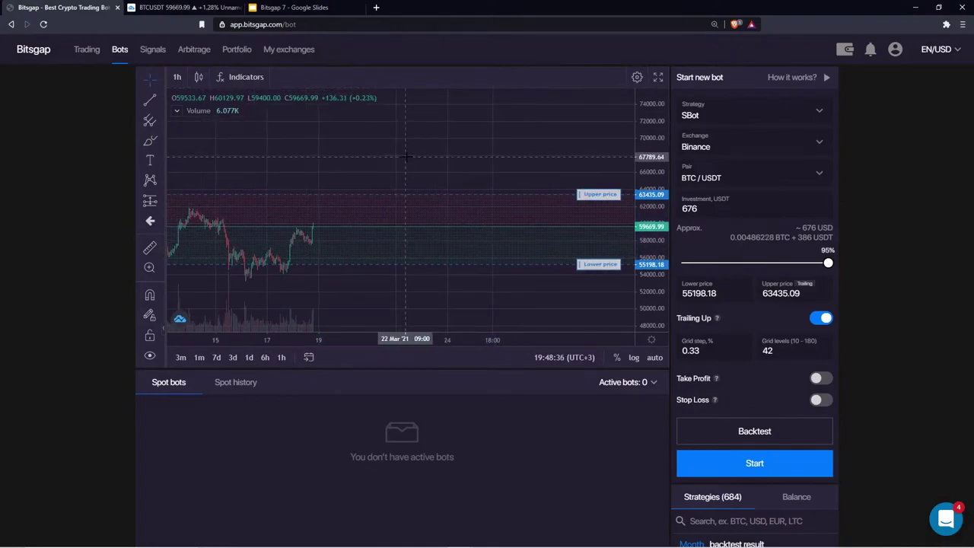
- Configure a Classic bot with a lower price of 52044.62, an upper price of 72631.5 and 30 grid levels
left_click(686, 115)
left_click(702, 181)
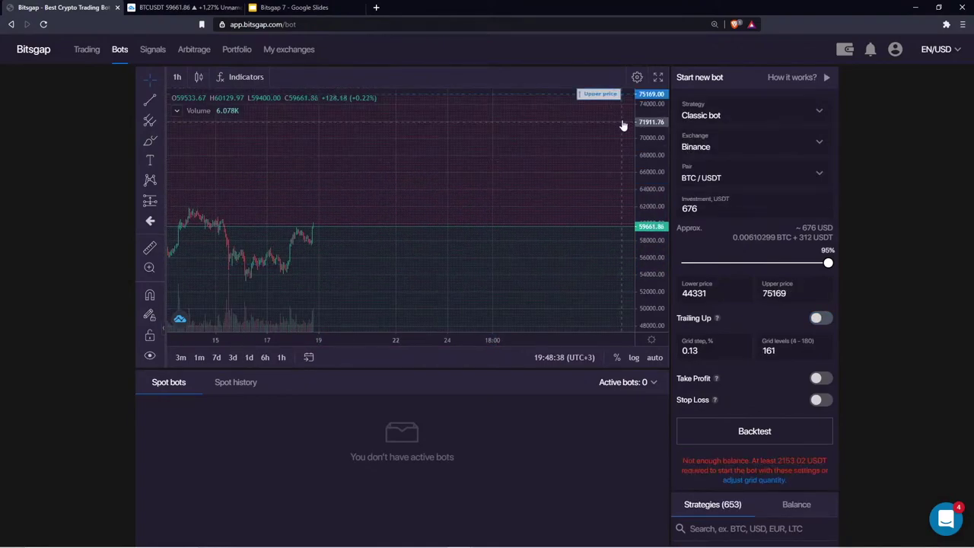
mouse_move(598, 98)
left_mouse_down()
mouse_move(598, 170)
mouse_move(598, 116)
left_mouse_up()
left_click_drag(597, 232, 598, 235)
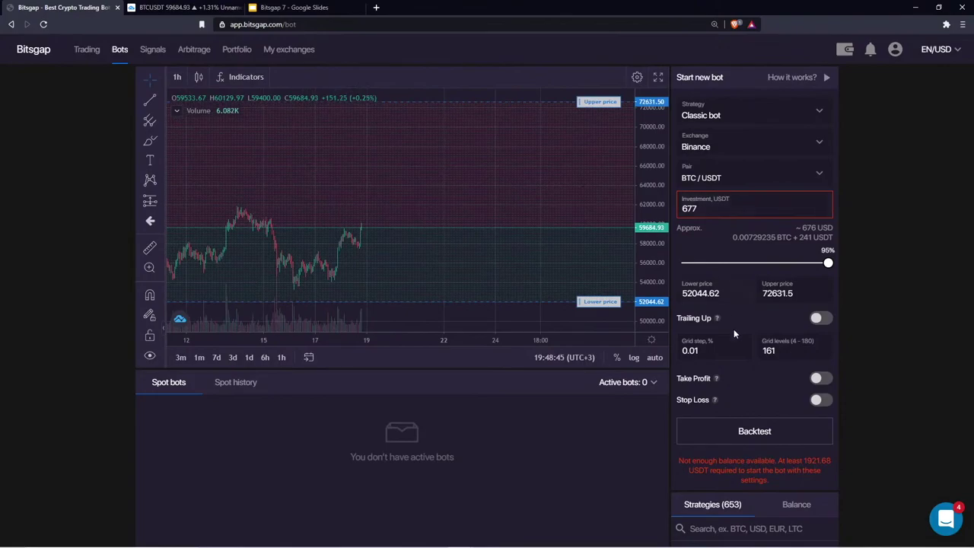
type("30")
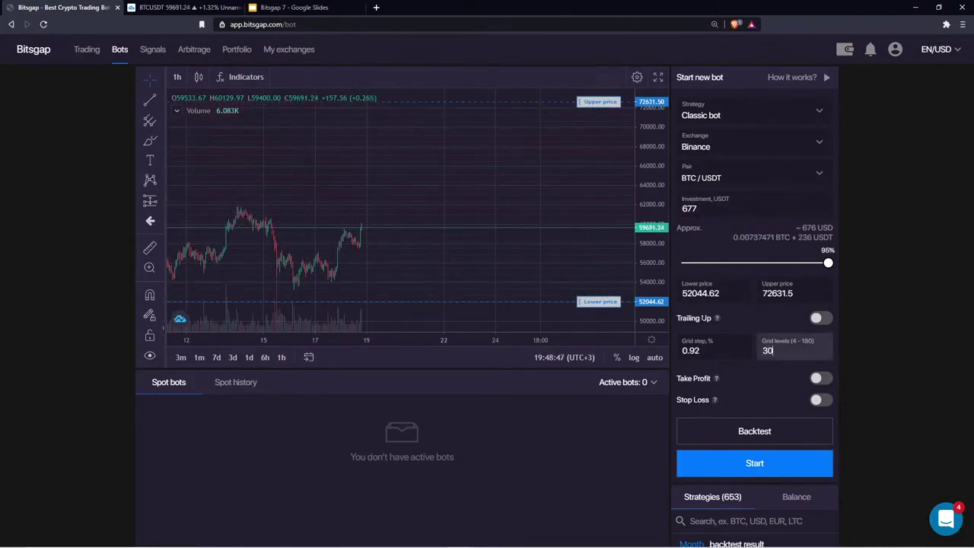
- Brush a rising wave-shaped price path from the latest candle to about 70,500 around 26 March
left_click_drag(421, 165, 463, 169)
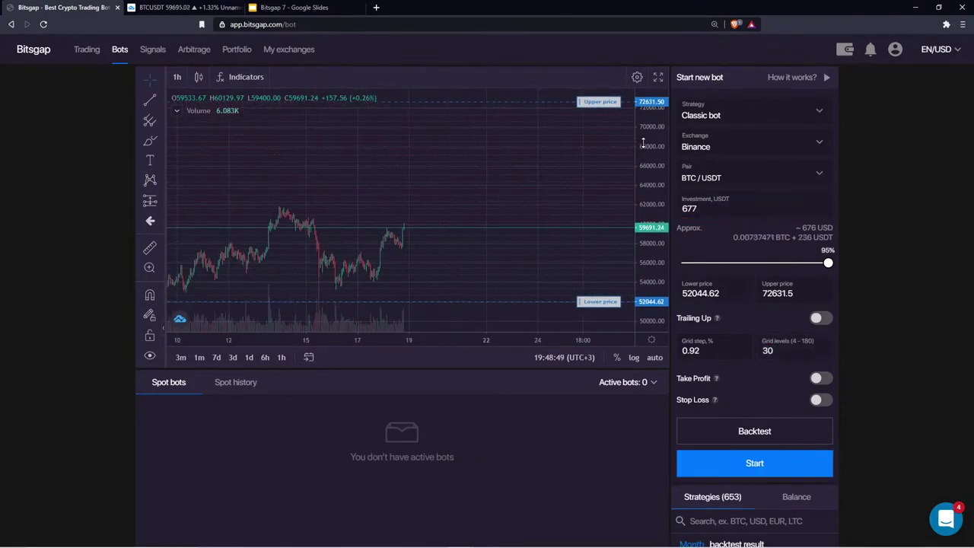
left_click_drag(641, 145, 641, 159)
left_click_drag(458, 159, 458, 166)
left_click(150, 140)
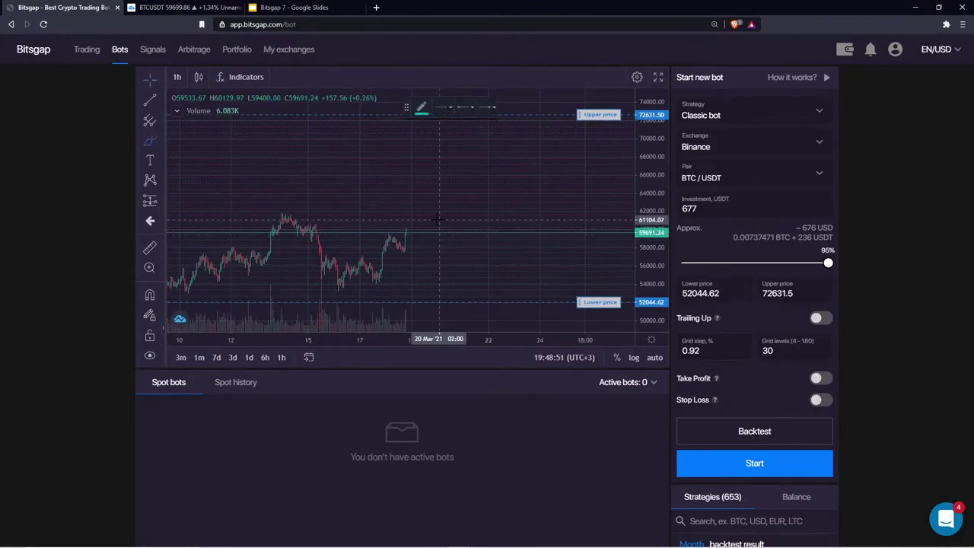
mouse_move(407, 235)
left_mouse_down()
mouse_move(479, 188)
mouse_move(512, 198)
mouse_move(544, 158)
mouse_move(593, 134)
left_mouse_up()
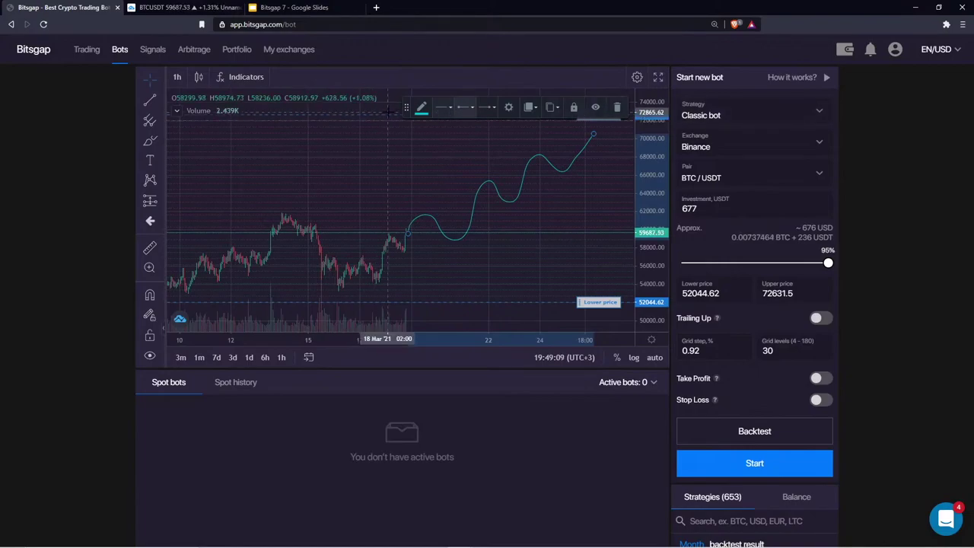
- Delete the brushed rising price path from the bot's chart
left_click_drag(406, 107, 224, 145)
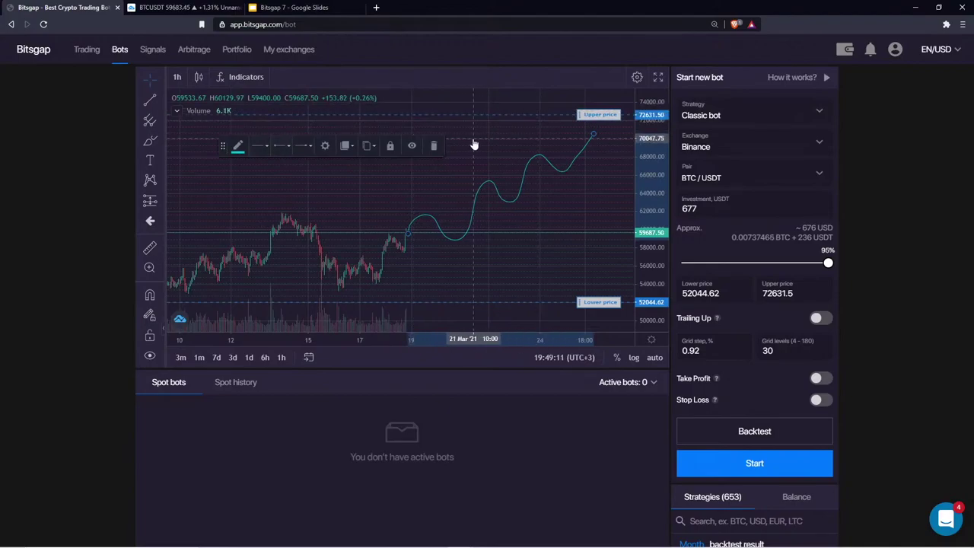
left_click(433, 146)
left_click_drag(522, 100, 499, 102)
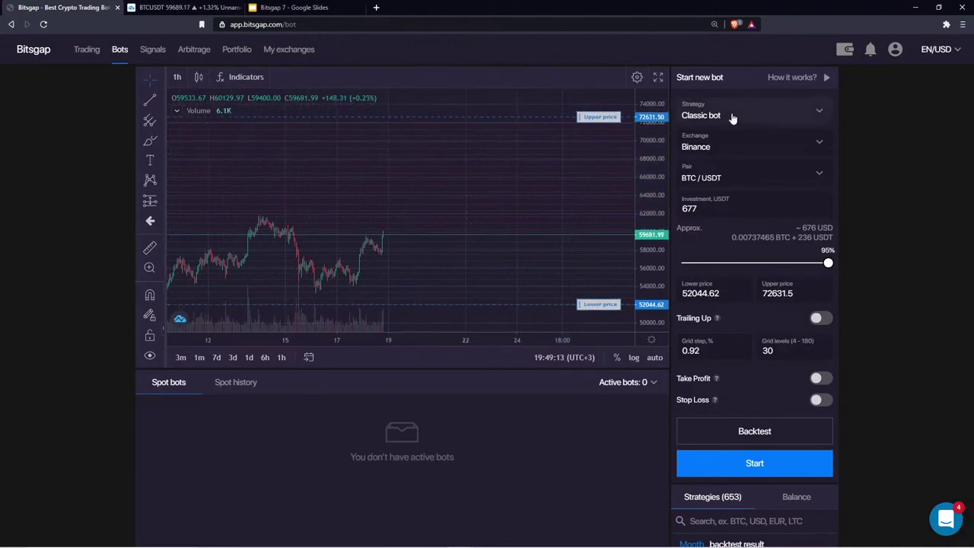
- Brush a rising wave-shaped price path up to the bot's upper price and a second trial path from the latest candle, deleting each one
left_click(731, 118)
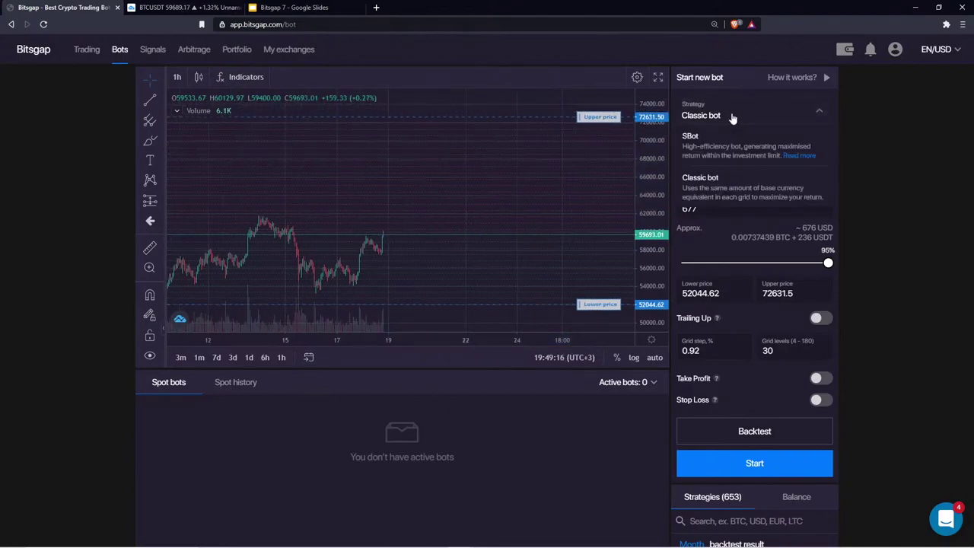
left_click(150, 141)
mouse_move(382, 232)
left_mouse_down()
mouse_move(386, 209)
mouse_move(546, 118)
left_mouse_up()
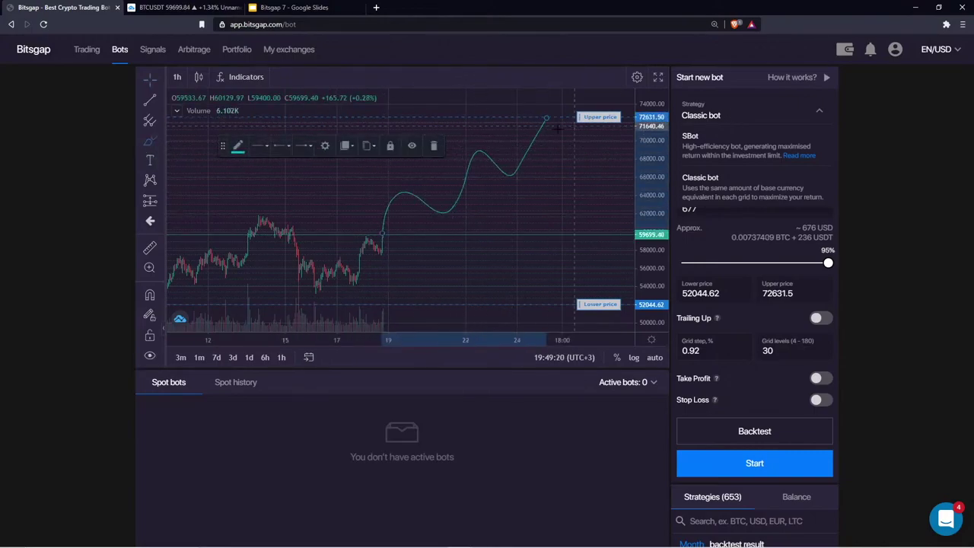
left_click(434, 146)
mouse_move(382, 232)
left_mouse_down()
mouse_move(414, 212)
mouse_move(531, 277)
mouse_move(646, 259)
left_mouse_up()
left_click(433, 146)
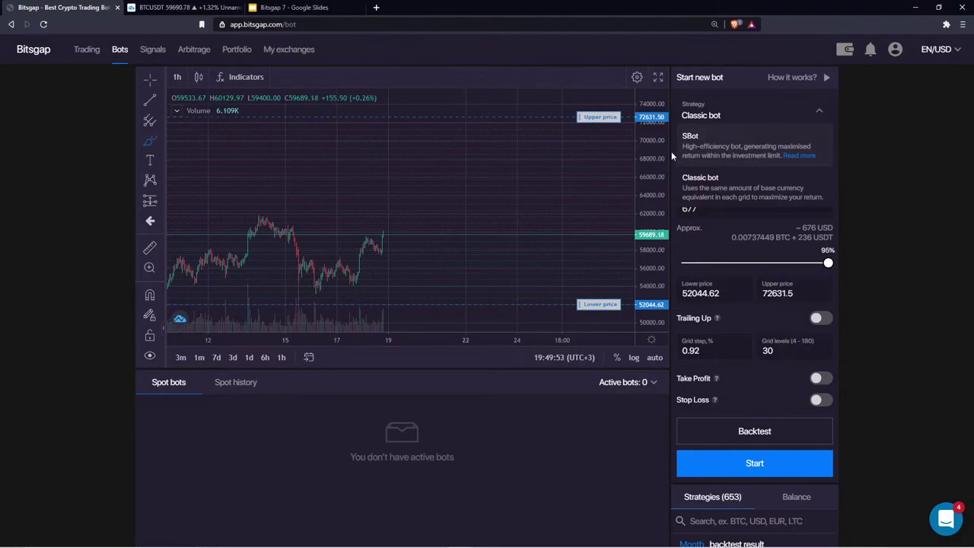
- Show the available bot strategies to compare the SBot and Classic bot descriptions
left_click_drag(664, 151, 662, 173)
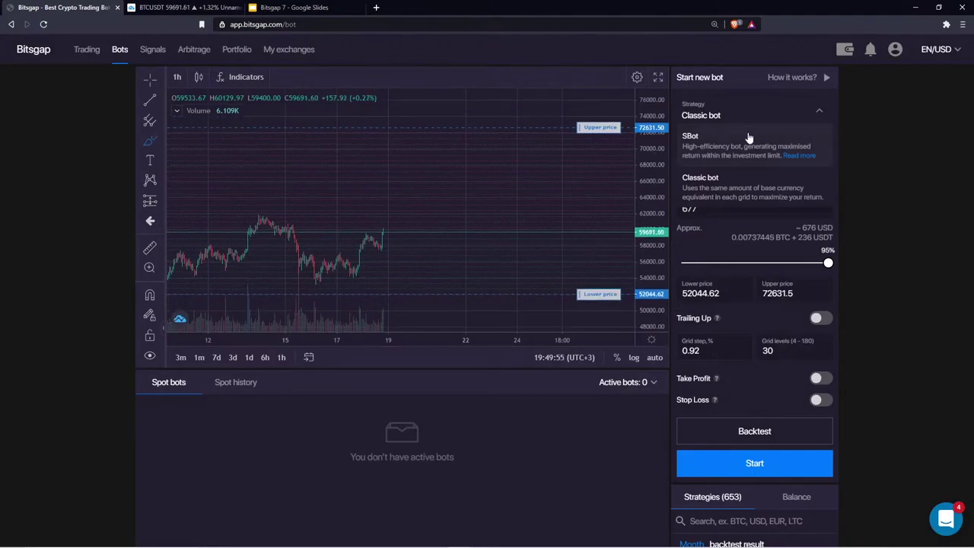
left_click(873, 159)
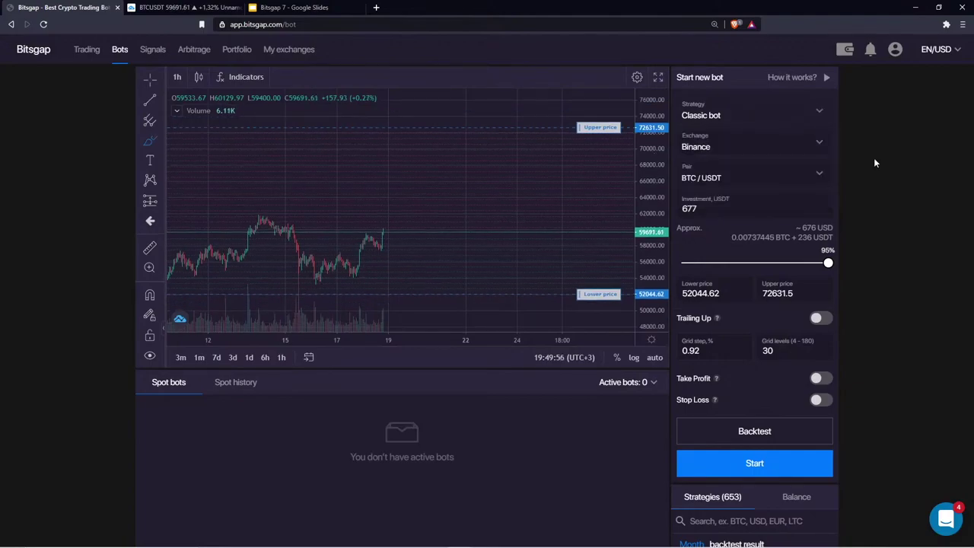
left_click(737, 114)
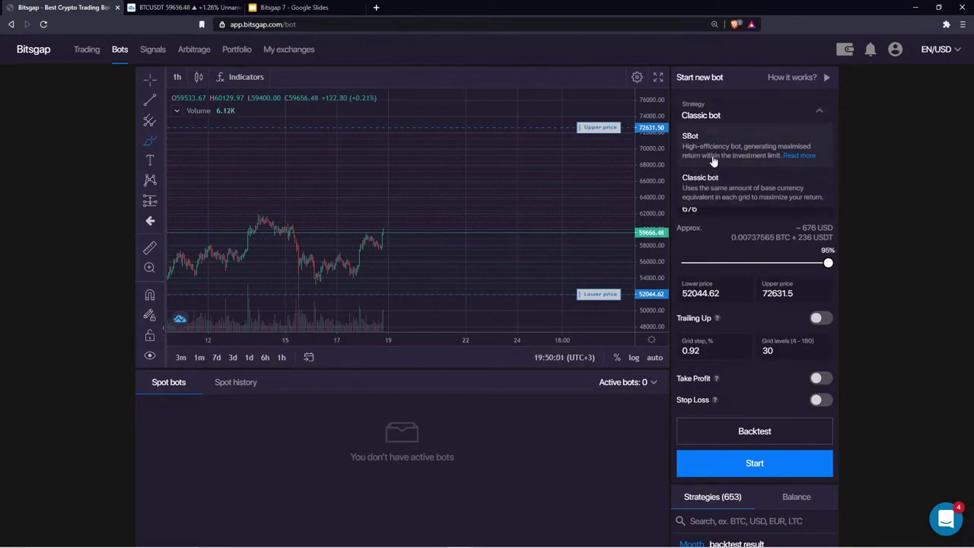
- Switch to TradingView and examine the Classic bot buy and sell levels on the LTCUSDT chart
key("ctrl+Tab")
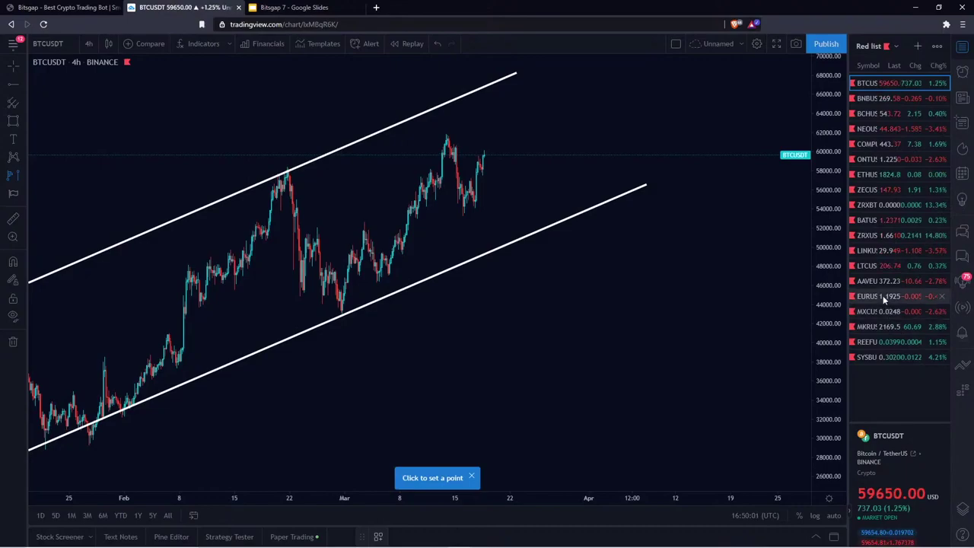
left_click(876, 276)
key("Up")
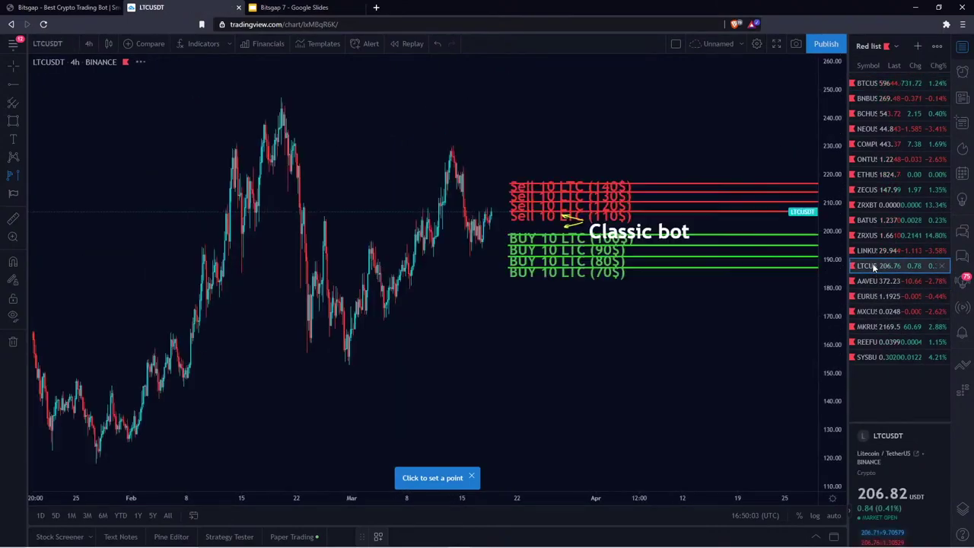
scroll(613, 293, "up", 3)
left_click_drag(831, 433, 830, 213)
left_click(238, 297)
left_click_drag(696, 310, 674, 404)
left_click_drag(670, 168, 666, 233)
left_click_drag(832, 150, 832, 193)
left_click_drag(683, 216, 663, 255)
scroll(562, 270, "up", 1)
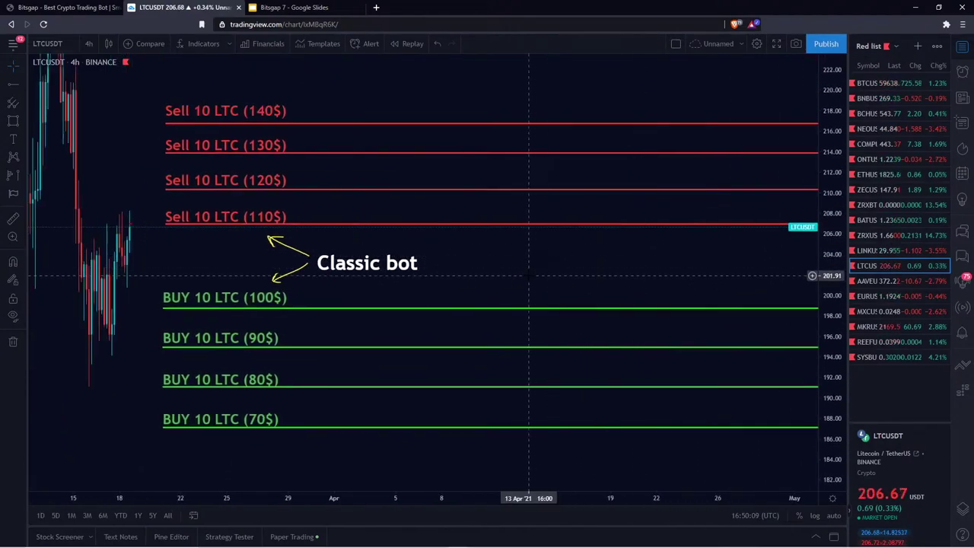
left_click_drag(529, 275, 588, 274)
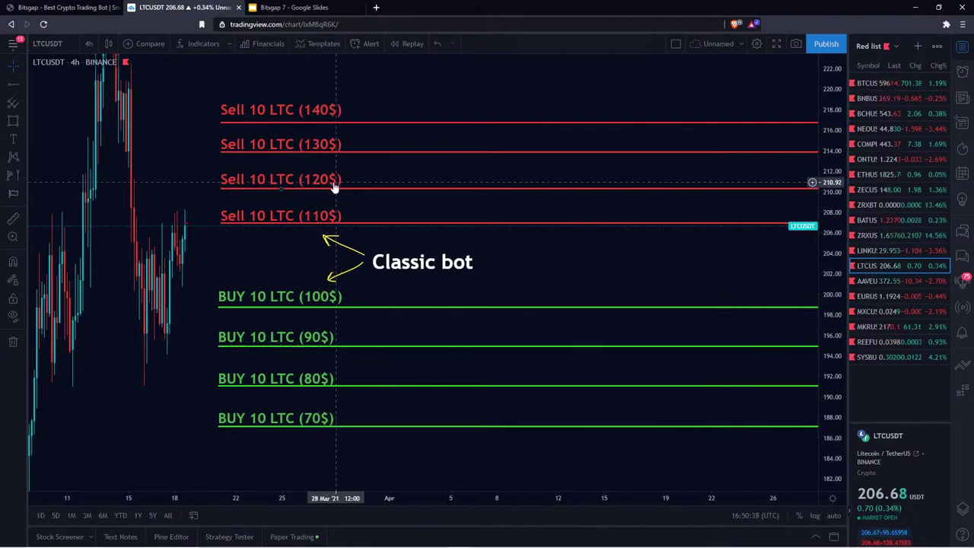
- Brush a wavy then steeply falling price path from beside the latest LTCUSDT candle down to the BUY 10 LTC (70$) line
left_click(24, 142)
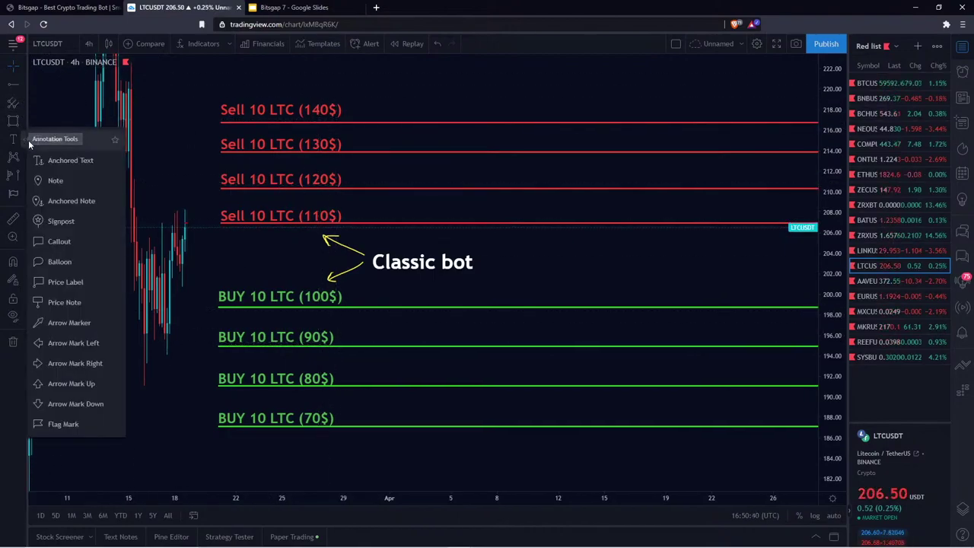
left_click(22, 122)
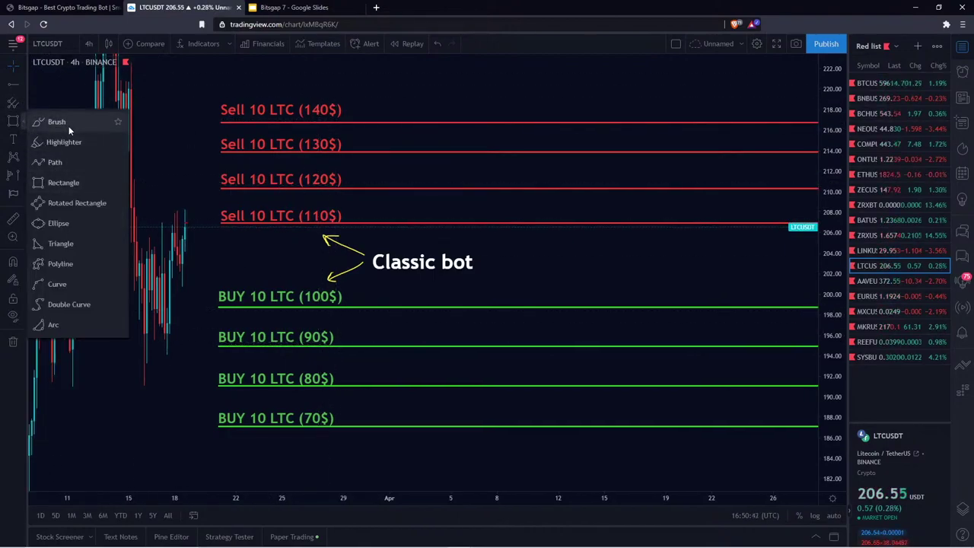
left_click(57, 122)
mouse_move(213, 240)
left_mouse_down()
mouse_move(323, 262)
mouse_move(420, 426)
left_mouse_up()
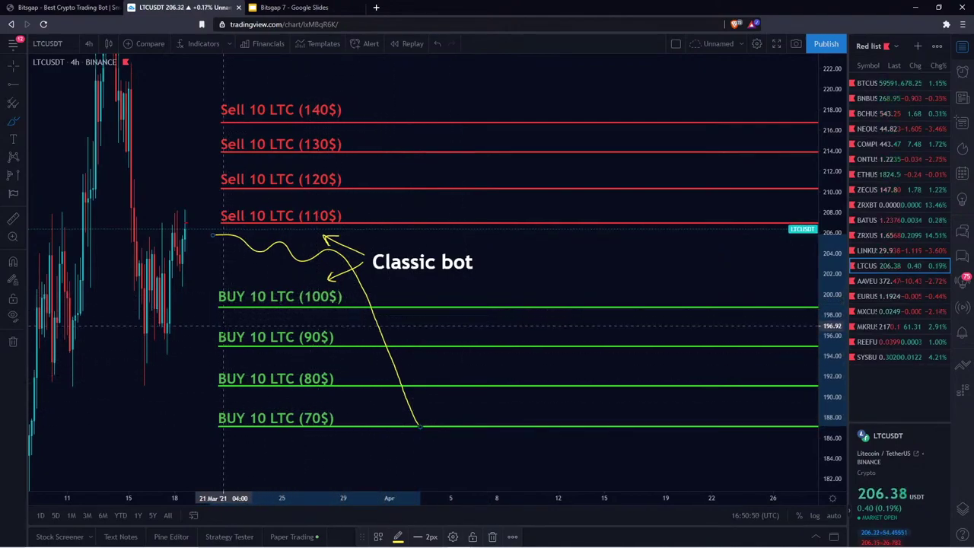
- Handwrite 340$ beside the falling path and brush a rising arrow from the 70$ buy line to just above the 130$ sell line
left_click(426, 352)
mouse_move(426, 353)
left_mouse_down()
mouse_move(444, 374)
mouse_move(421, 378)
mouse_move(466, 372)
mouse_move(465, 381)
left_mouse_up()
mouse_move(489, 368)
left_mouse_down()
mouse_move(506, 376)
mouse_move(495, 367)
left_mouse_up()
mouse_move(539, 356)
left_mouse_down()
mouse_move(516, 385)
mouse_move(540, 392)
left_mouse_up()
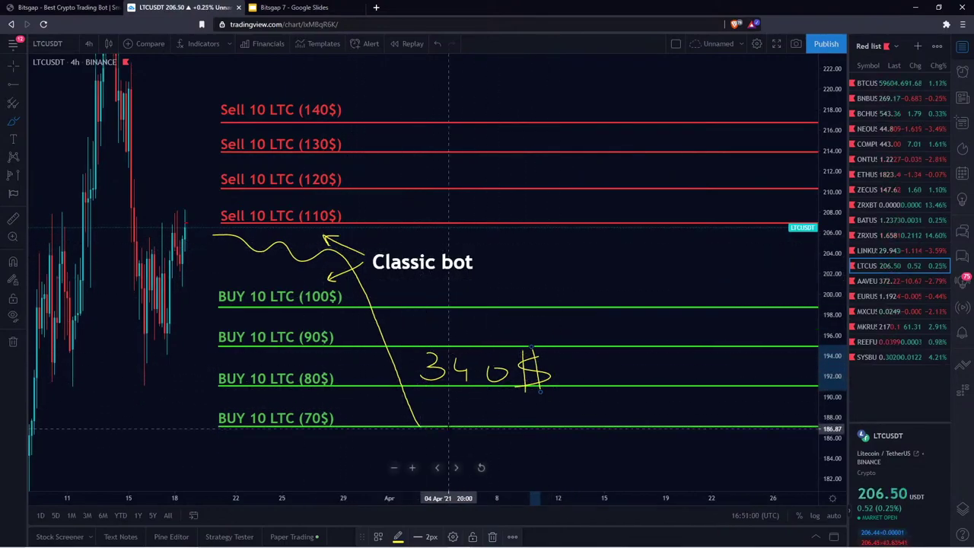
mouse_move(420, 427)
left_mouse_down()
mouse_move(467, 428)
mouse_move(589, 370)
mouse_move(695, 163)
mouse_move(663, 158)
mouse_move(717, 184)
left_mouse_up()
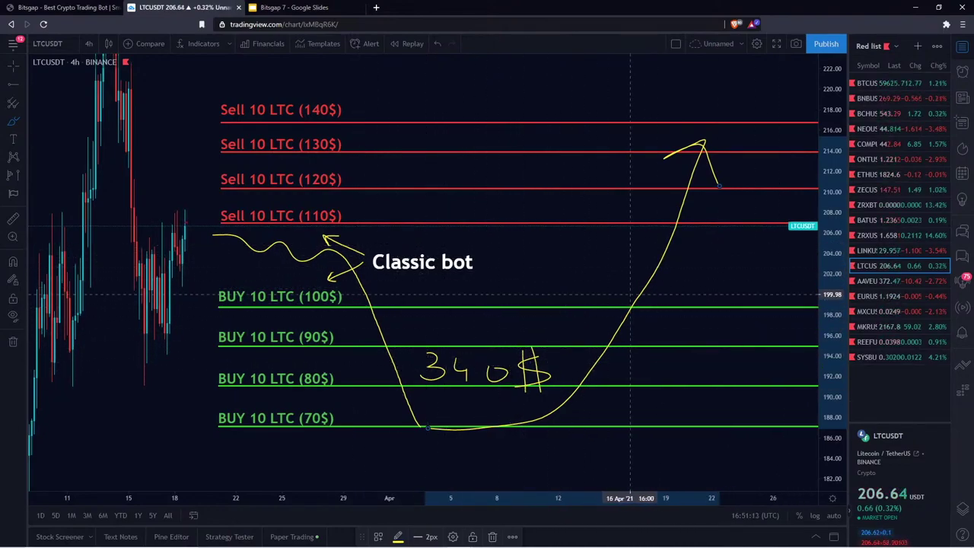
- Open the REEFUSDT chart with the SBOT levels and change the second buy label to BUY 11 LTC (100$)
left_click(874, 340)
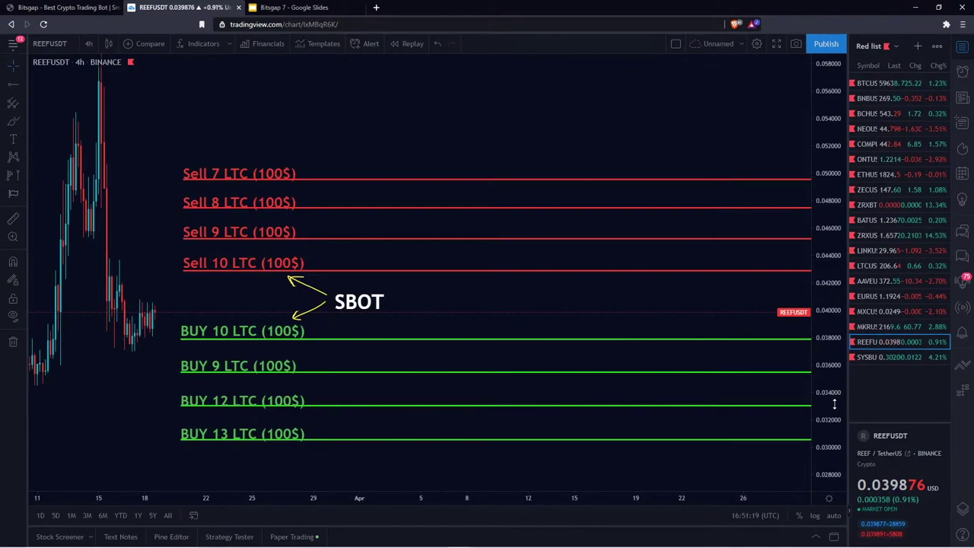
left_click_drag(835, 403, 834, 374)
left_click_drag(518, 98, 518, 77)
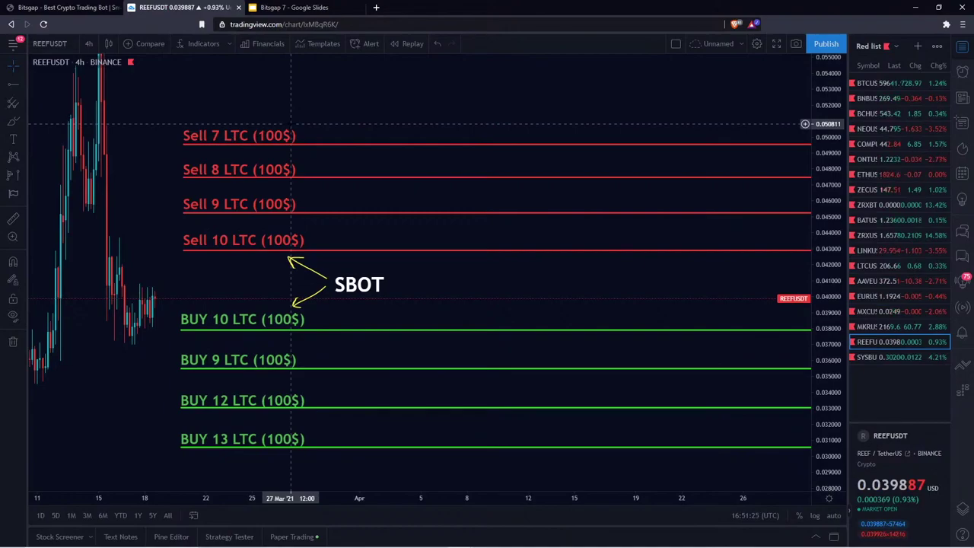
left_click_drag(397, 272, 446, 270)
scroll(447, 271, "up", 1)
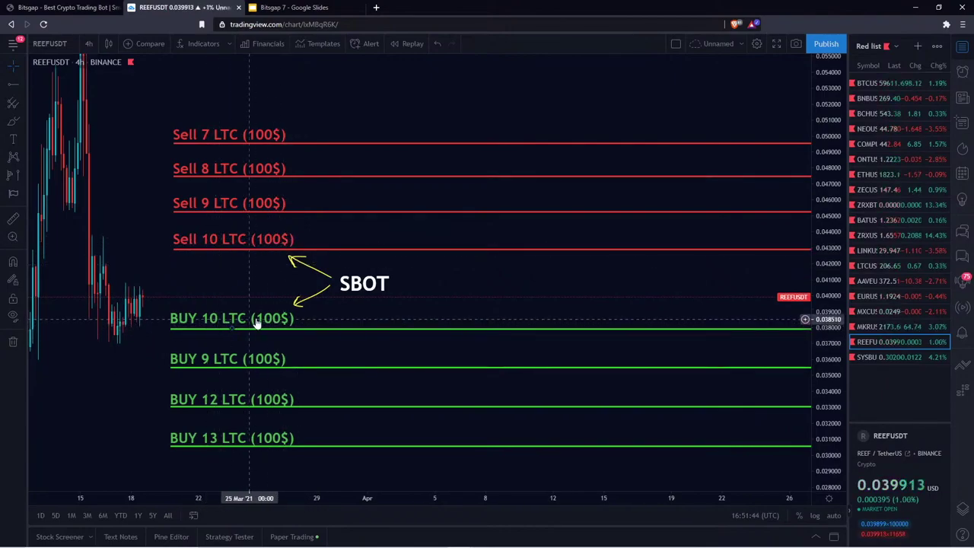
double_click(225, 360)
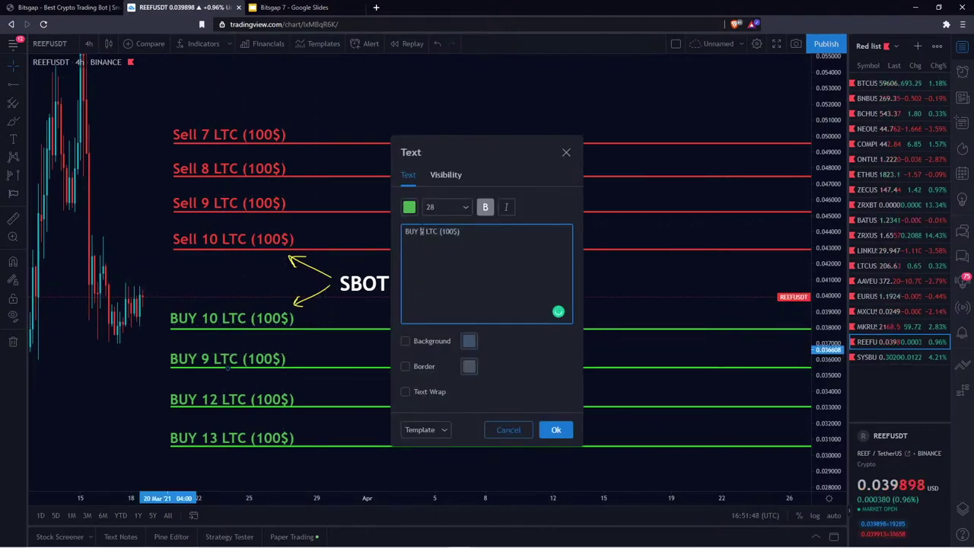
left_click(556, 429)
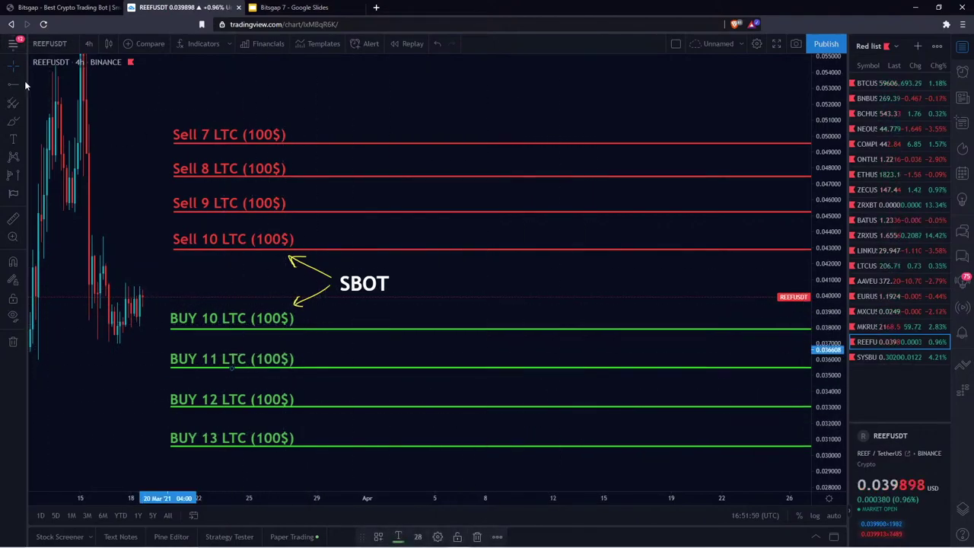
- Brush a stepped falling price path from below the SBOT label to the BUY 13 LTC line and compare it with the LTCUSDT chart
left_click(13, 121)
mouse_move(320, 307)
left_mouse_down()
mouse_move(437, 364)
mouse_move(497, 444)
left_mouse_up()
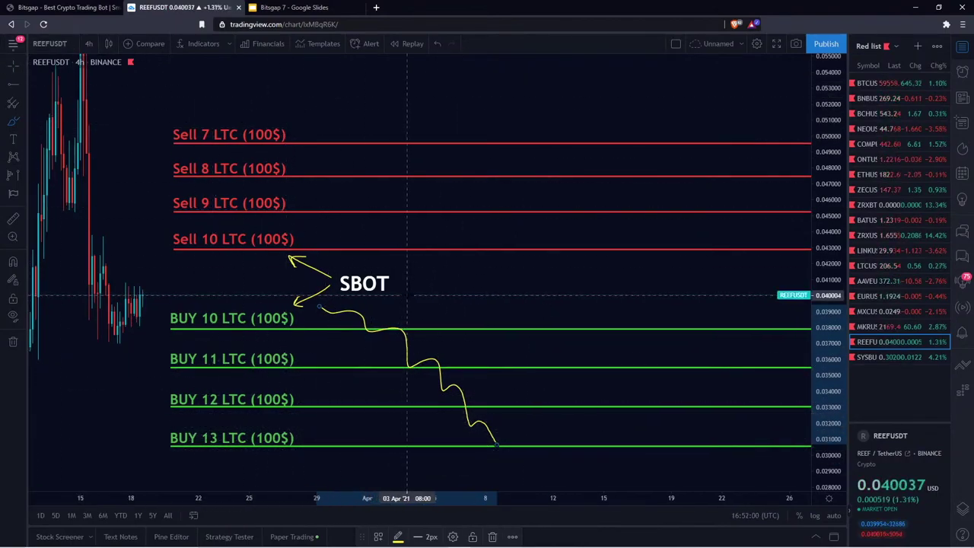
left_click(876, 263)
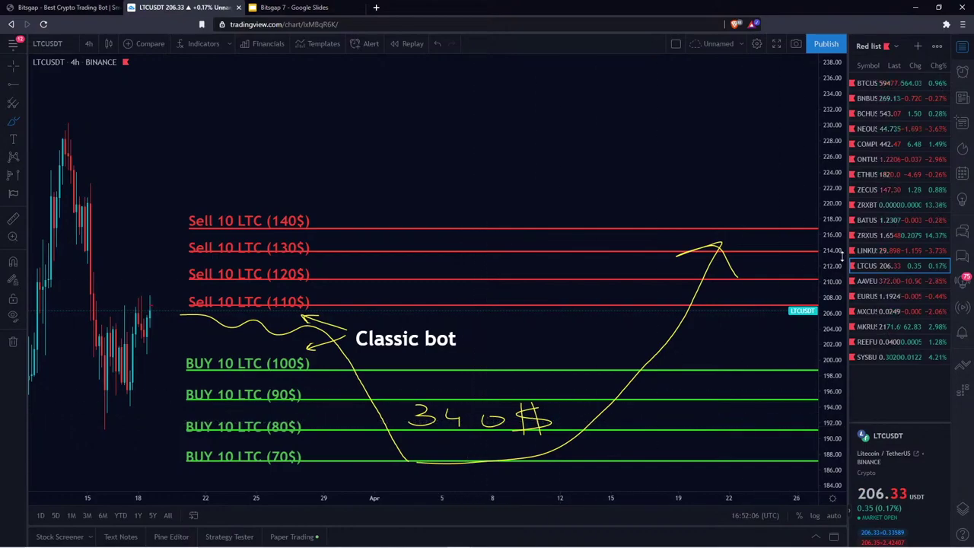
left_click(874, 341)
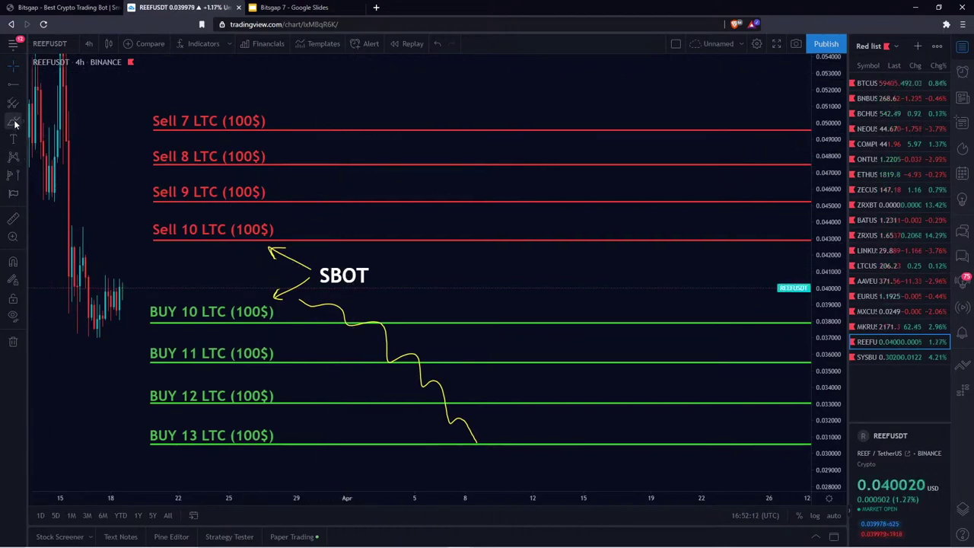
- Handwrite 400$ beside the stepped path and brush a rising arrow from the BUY 13 LTC line to above the Sell 9 LTC line
left_click_drag(451, 350, 463, 377)
mouse_move(476, 366)
left_mouse_down()
mouse_move(536, 353)
mouse_move(533, 388)
left_mouse_up()
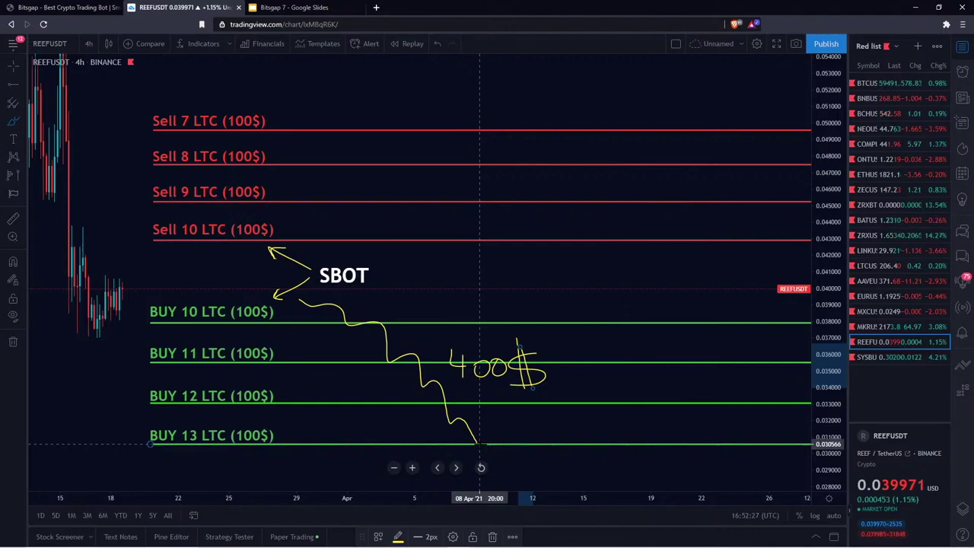
mouse_move(477, 443)
left_mouse_down()
mouse_move(528, 441)
mouse_move(652, 256)
mouse_move(667, 193)
mouse_move(704, 204)
mouse_move(706, 218)
left_mouse_up()
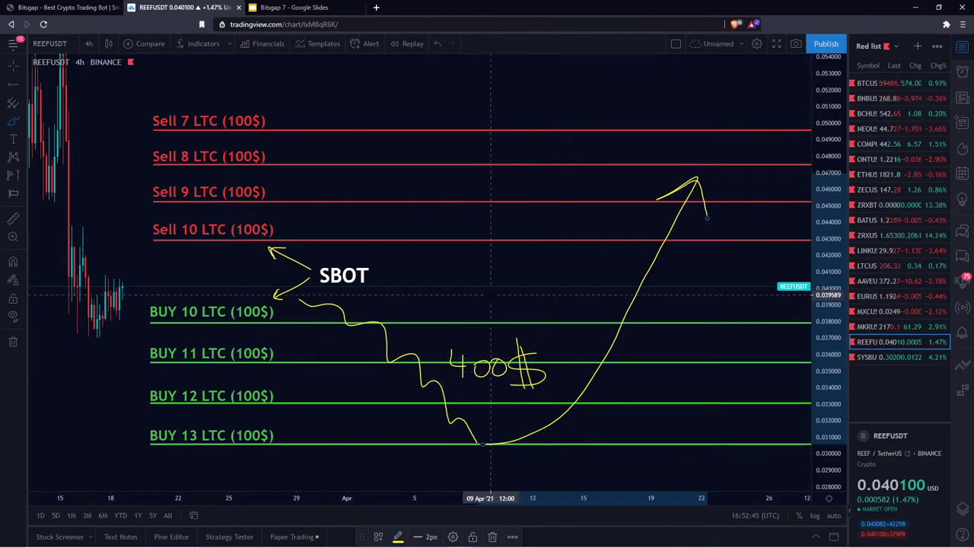
scroll(492, 295, "down", 1)
left_click_drag(837, 130, 837, 176)
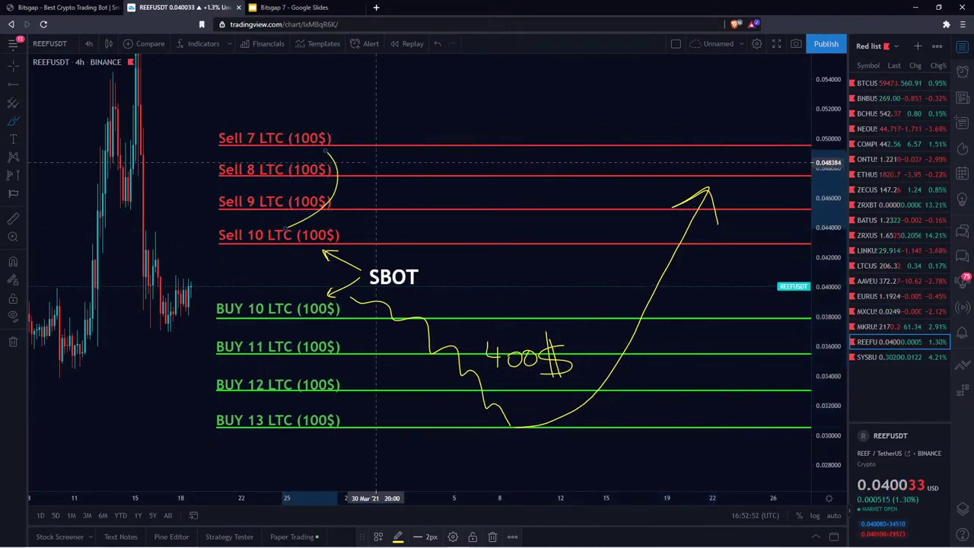
- Return to the LTCUSDT chart and delete the brushed price paths, the 340$ handwriting and the yellow arrows around the Classic bot label
left_click(876, 281)
left_click(874, 265)
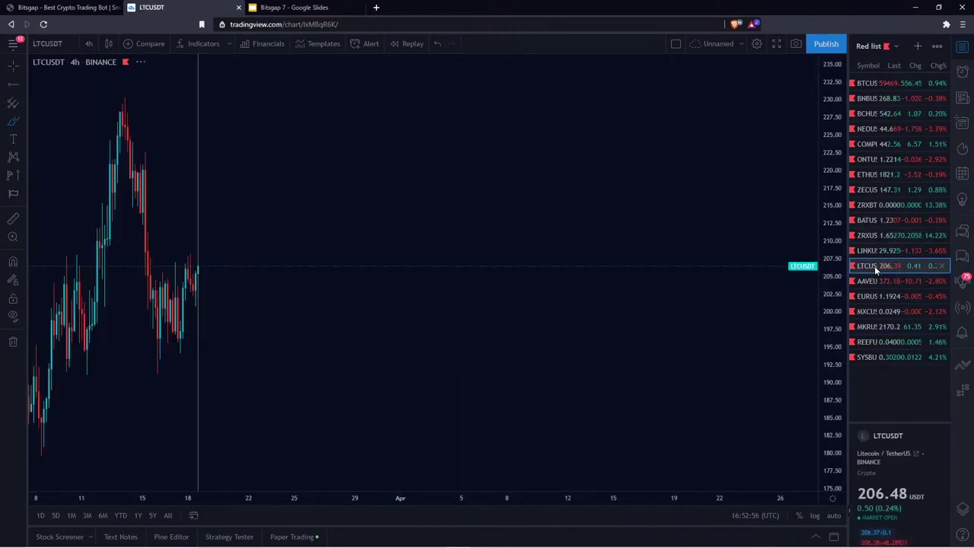
left_click_drag(829, 398, 820, 240)
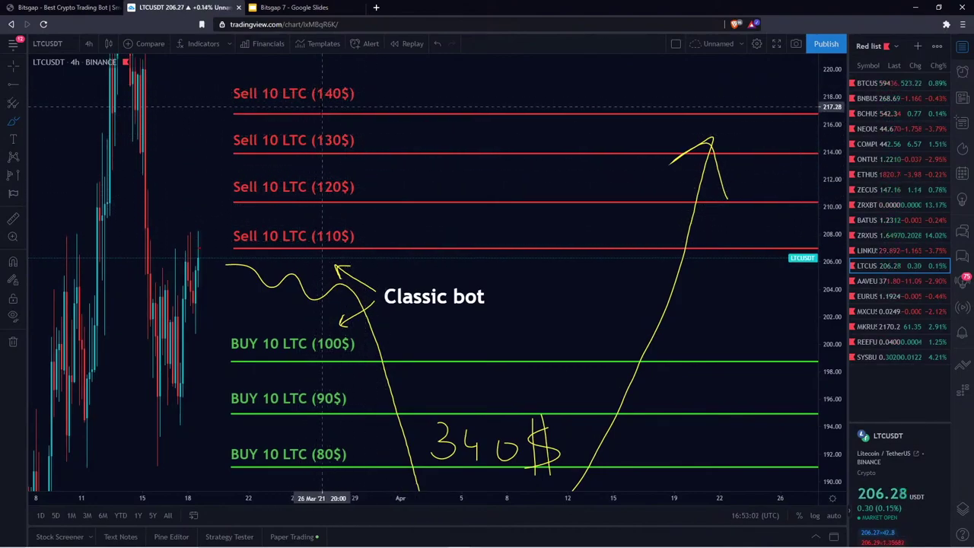
left_click_drag(823, 133, 835, 283)
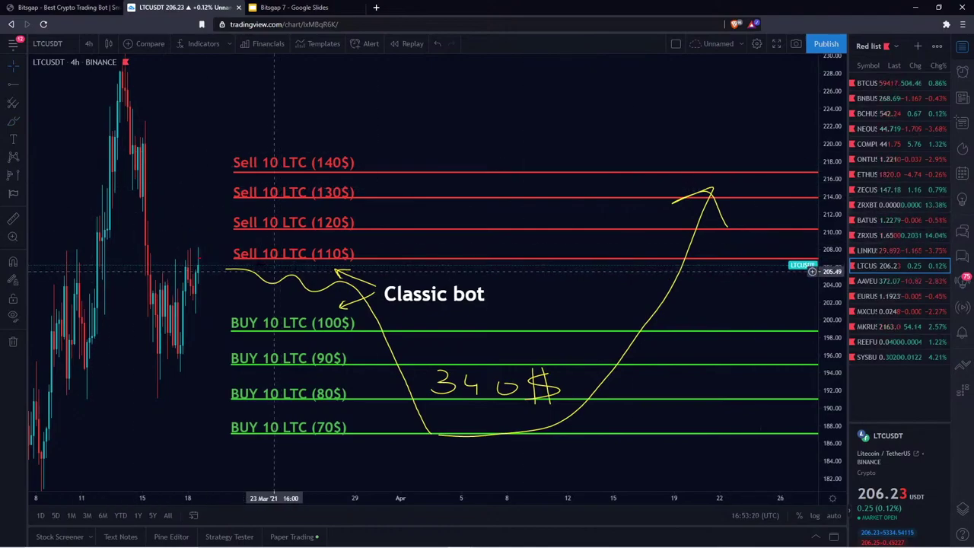
left_click(327, 286)
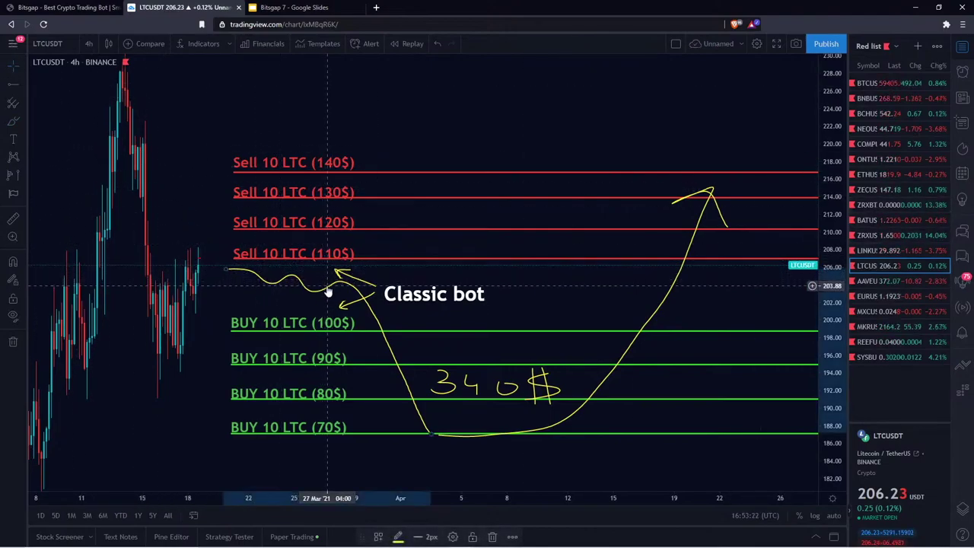
key("Delete")
left_click(344, 275)
key("Delete")
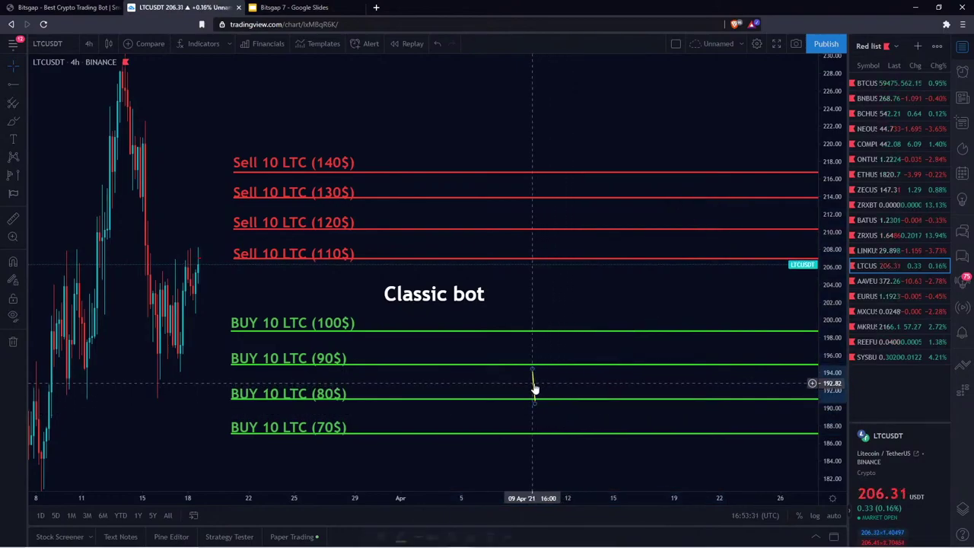
- Brush two trial price waves swinging between the Classic bot's sell and buy levels on the LTCUSDT chart, deleting each one
left_click_drag(530, 130, 515, 127)
left_click(13, 121)
mouse_move(185, 283)
left_mouse_down()
mouse_move(387, 157)
mouse_move(570, 347)
mouse_move(683, 393)
mouse_move(739, 359)
left_mouse_up()
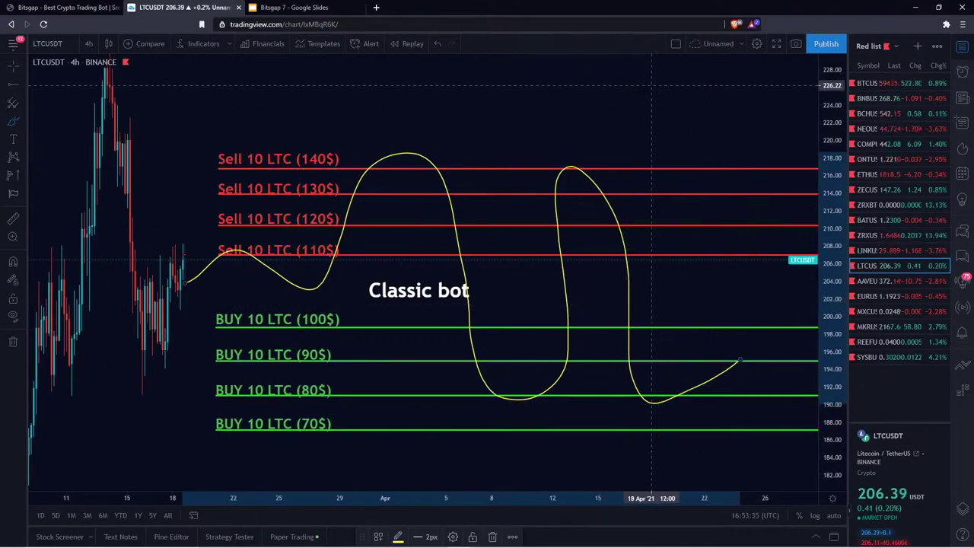
mouse_move(192, 262)
left_mouse_down()
mouse_move(224, 245)
mouse_move(344, 348)
mouse_move(411, 335)
mouse_move(496, 393)
mouse_move(559, 418)
mouse_move(607, 200)
mouse_move(678, 261)
mouse_move(725, 255)
mouse_move(757, 420)
mouse_move(783, 343)
left_mouse_up()
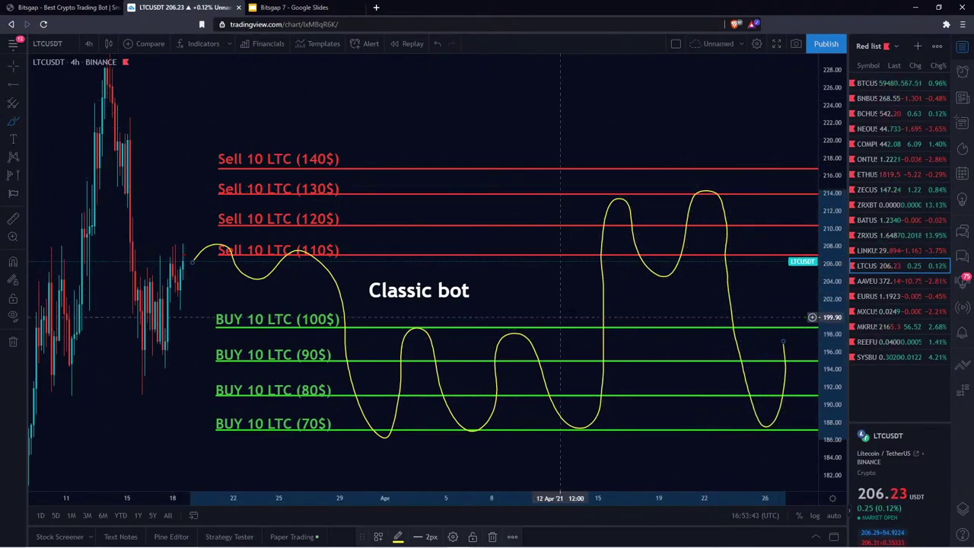
key("Delete")
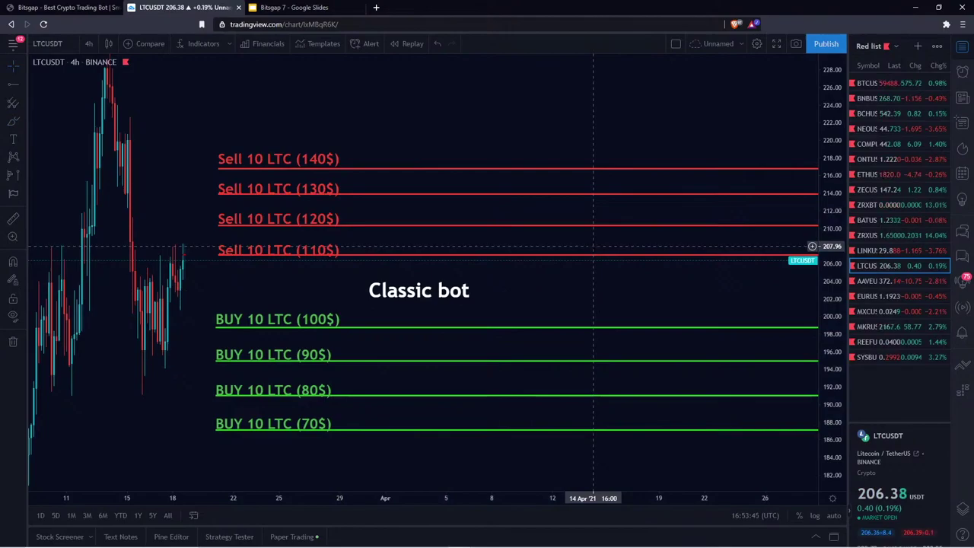
left_click_drag(496, 110, 417, 100)
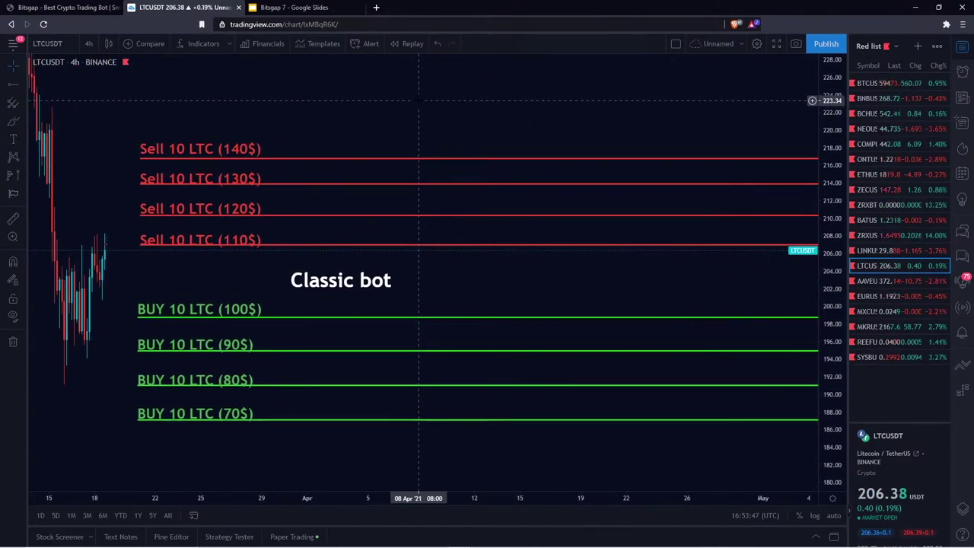
- Brush a rising, wavy price path with an arrowhead from above the Classic bot label to beyond the Sell 10 LTC (140$) line
left_click_drag(827, 413, 827, 368)
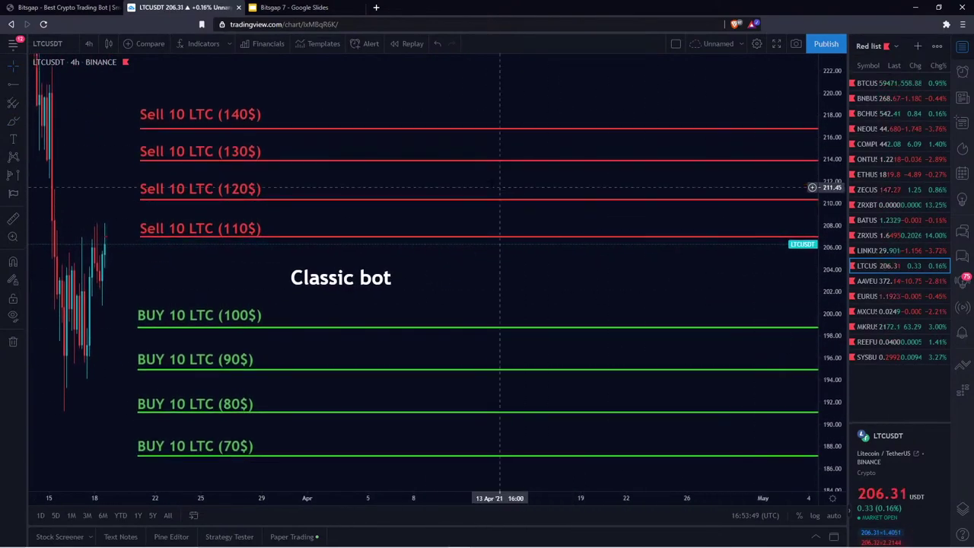
left_click_drag(828, 122, 830, 169)
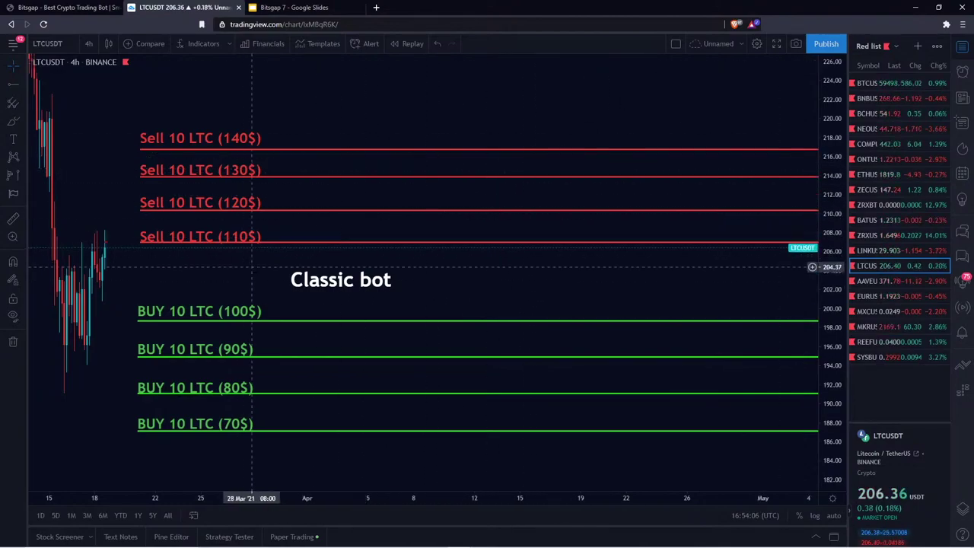
left_click_drag(378, 115, 352, 161)
left_click_drag(296, 138, 348, 135)
left_click(13, 121)
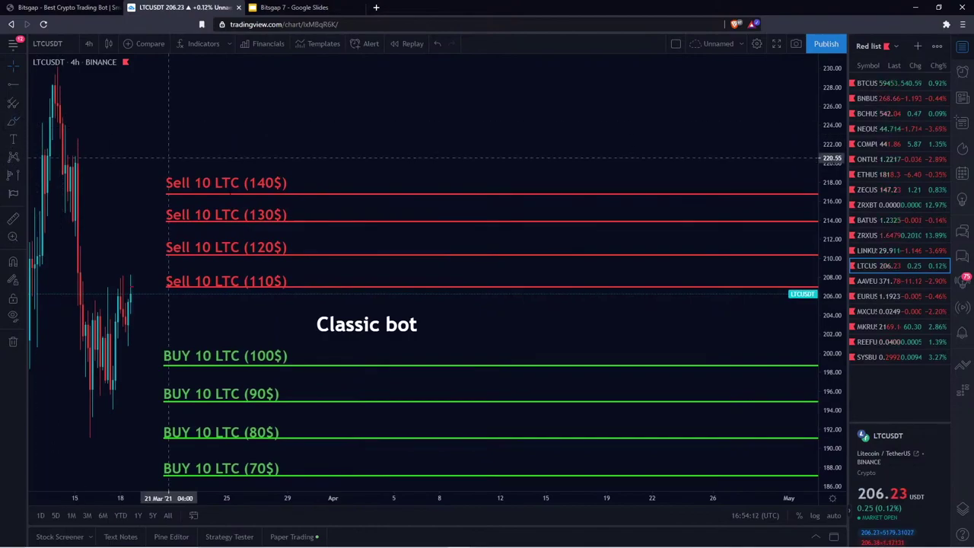
mouse_move(295, 312)
left_mouse_down()
mouse_move(397, 248)
mouse_move(522, 135)
mouse_move(532, 112)
mouse_move(630, 72)
mouse_move(581, 88)
mouse_move(635, 85)
left_mouse_up()
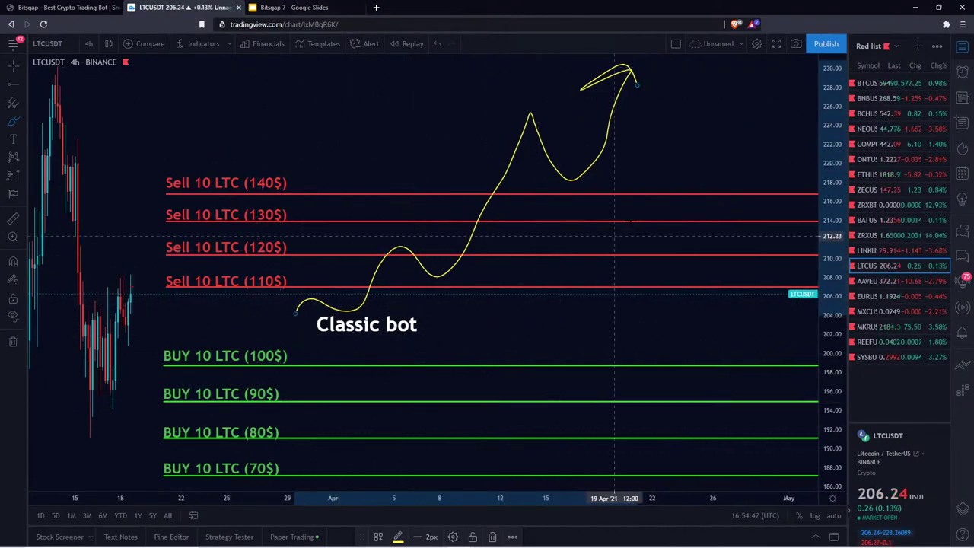
- Open the REEFUSDT chart and delete the stepped falling path and the curved stroke of the dollar sign in the 400$ handwriting
left_click(898, 326)
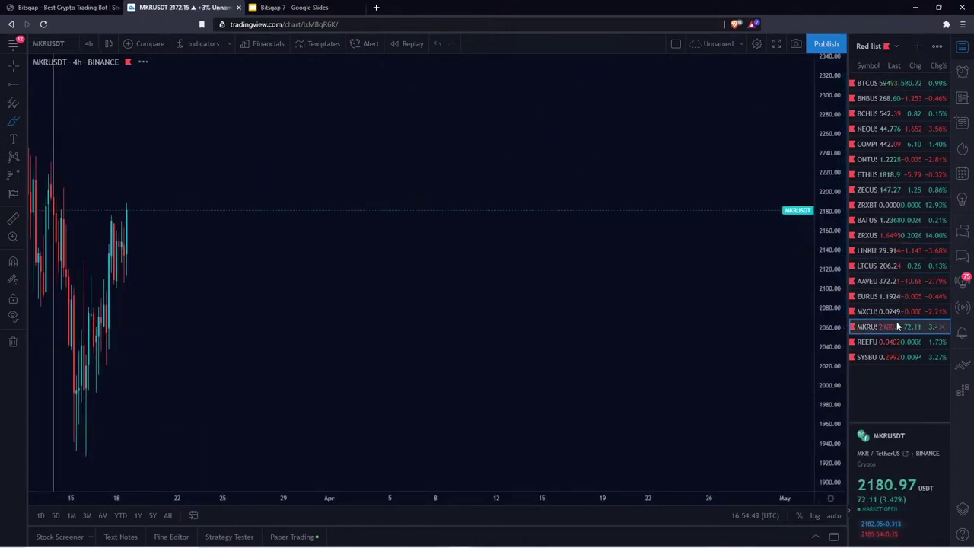
key("Down")
left_click_drag(828, 190, 828, 237)
left_click(14, 67)
left_click_drag(220, 163, 183, 76)
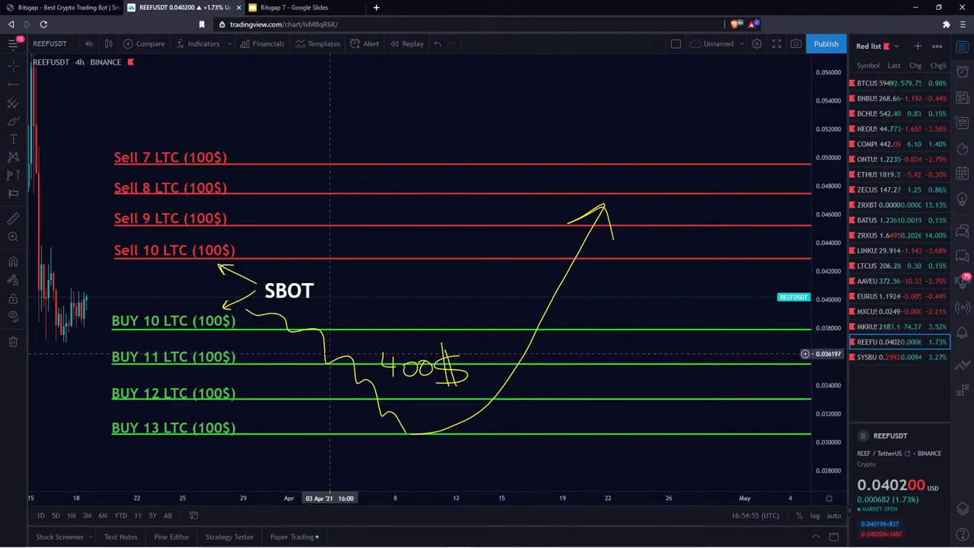
left_click(325, 352)
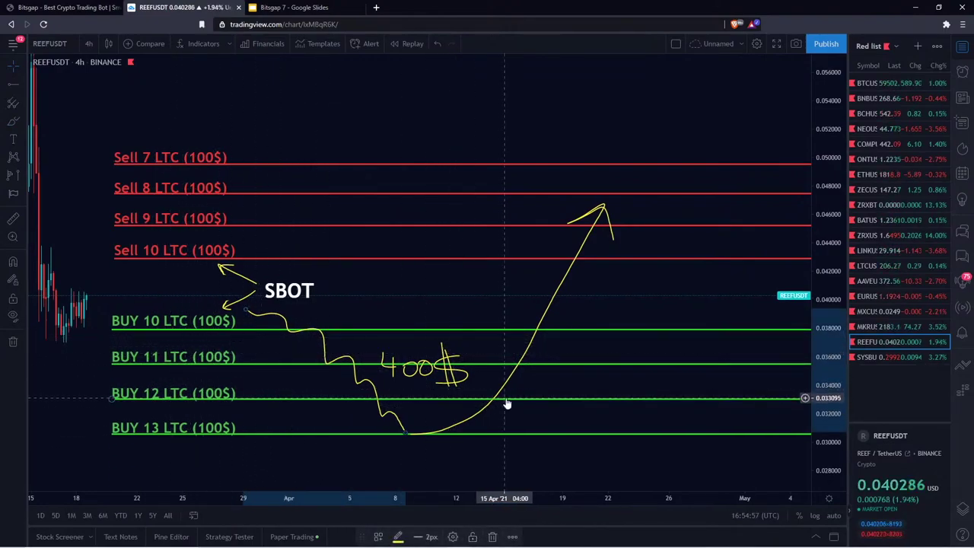
key("Delete")
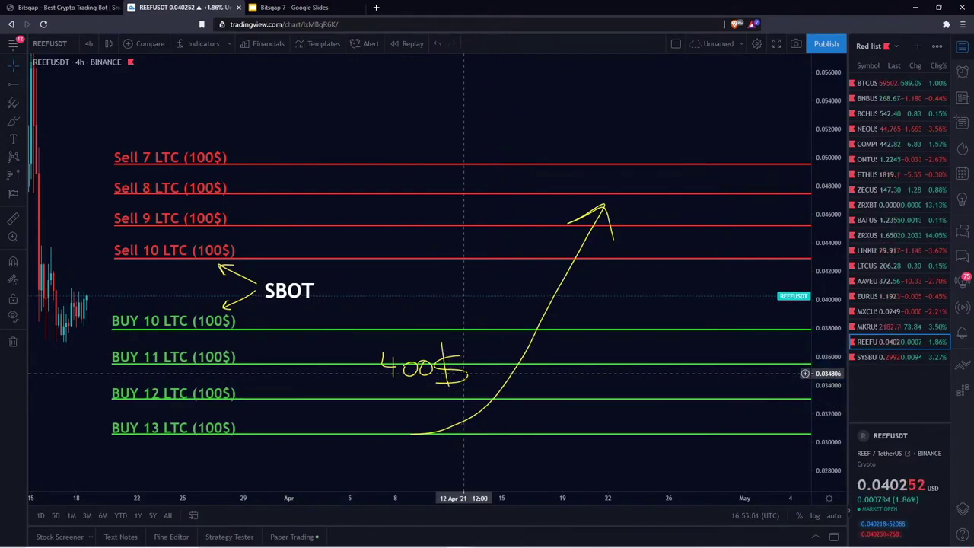
key("ctrl+z")
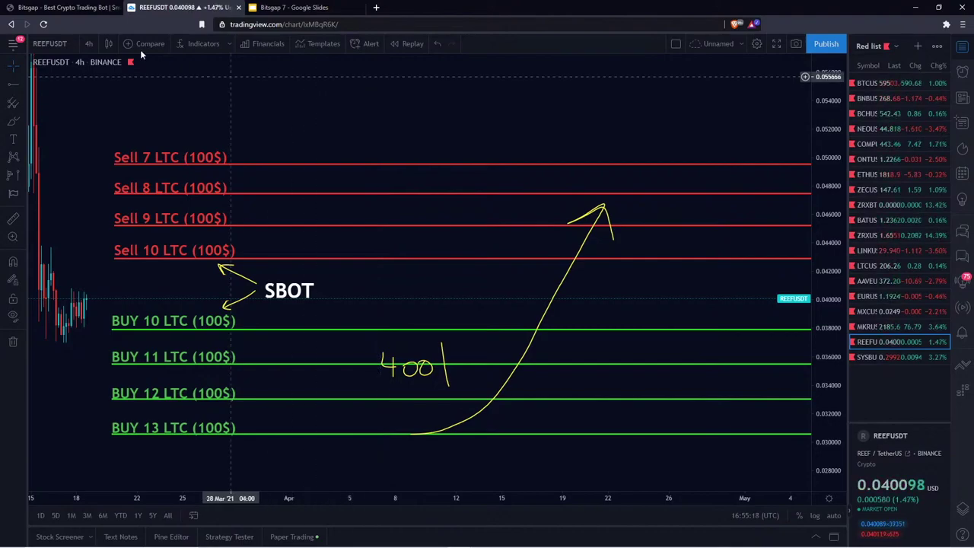
- Return to the Bitsgap bots page, switch the account to demo mode and view the YFI/BTC SBot's orders on its chart
left_click(68, 7)
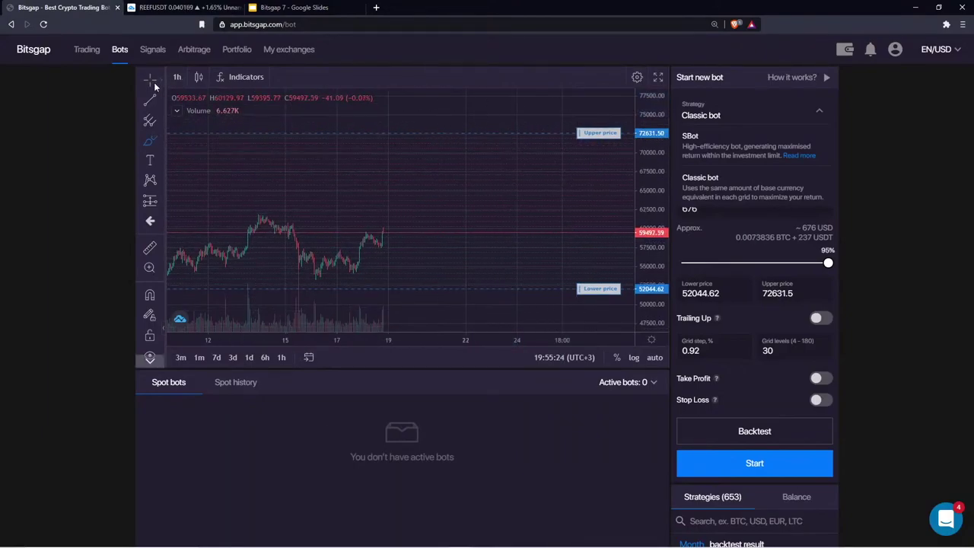
left_click(890, 123)
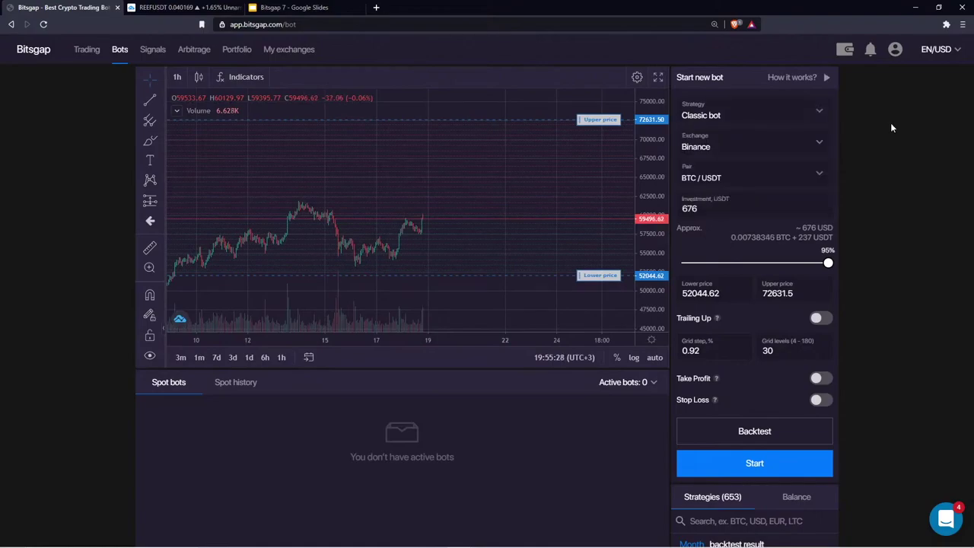
left_click(894, 50)
left_click(891, 99)
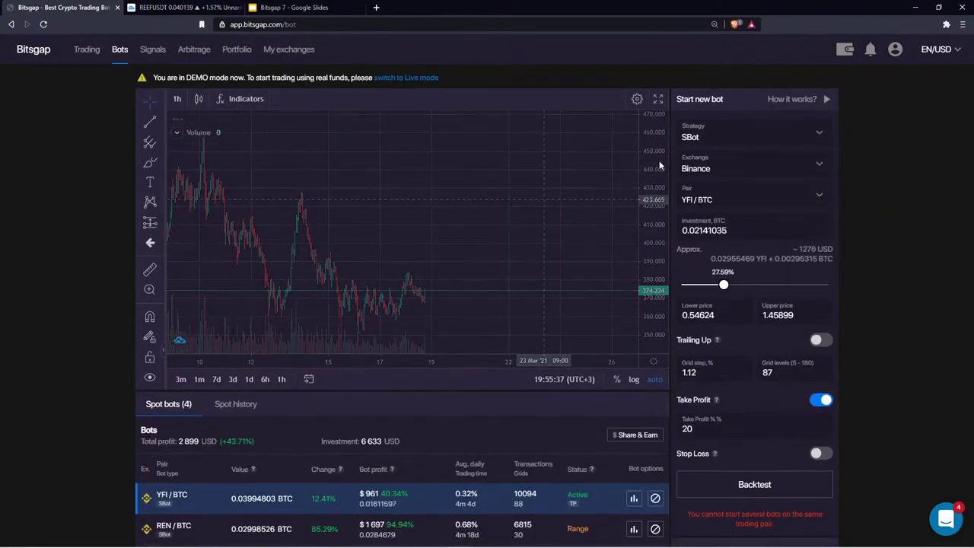
scroll(432, 137, "down", 5)
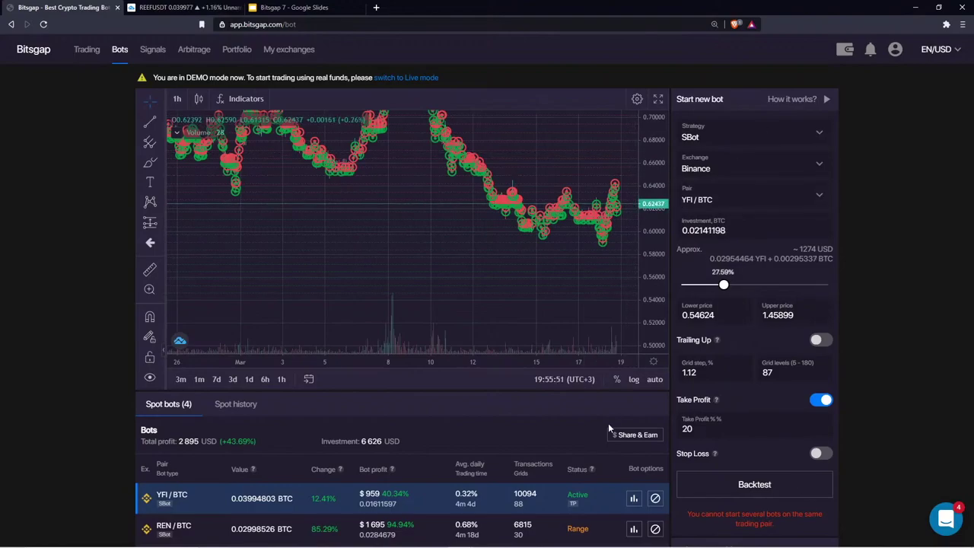
- Set the new SBot's trading pair to BTC/USDT
left_click(716, 202)
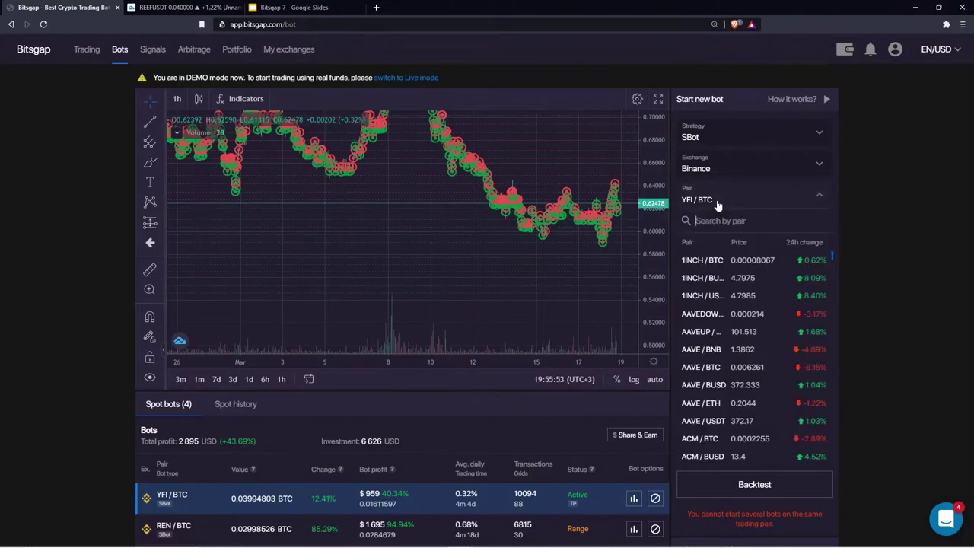
type("btc")
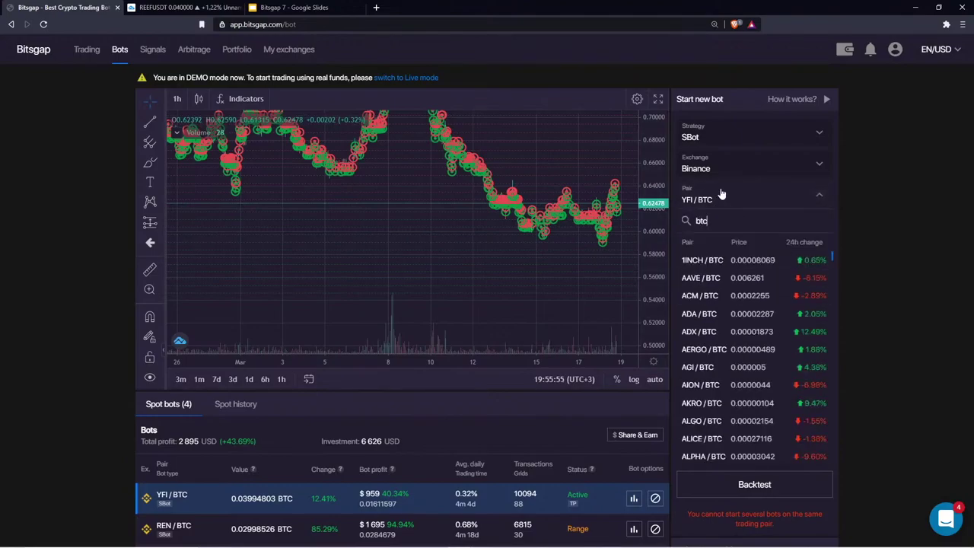
type("/usdt")
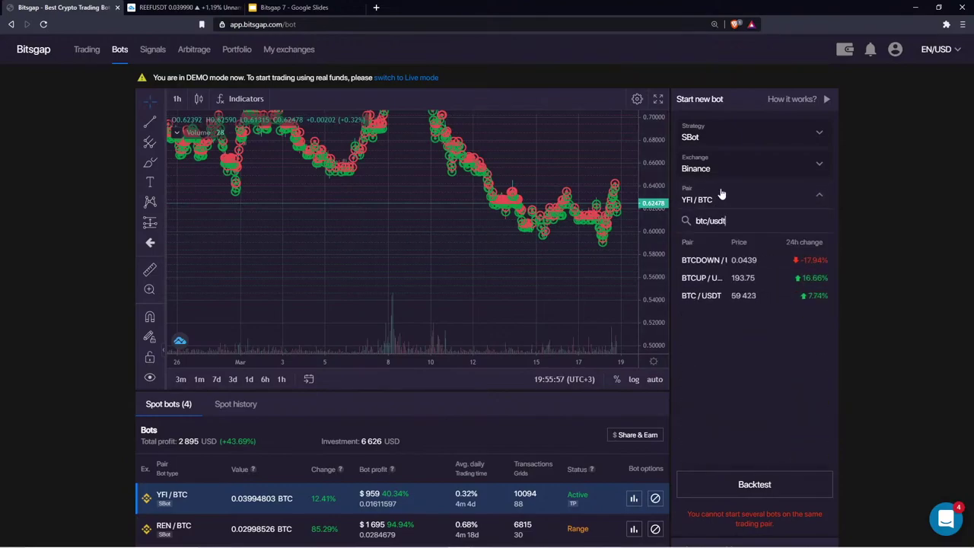
left_click(734, 295)
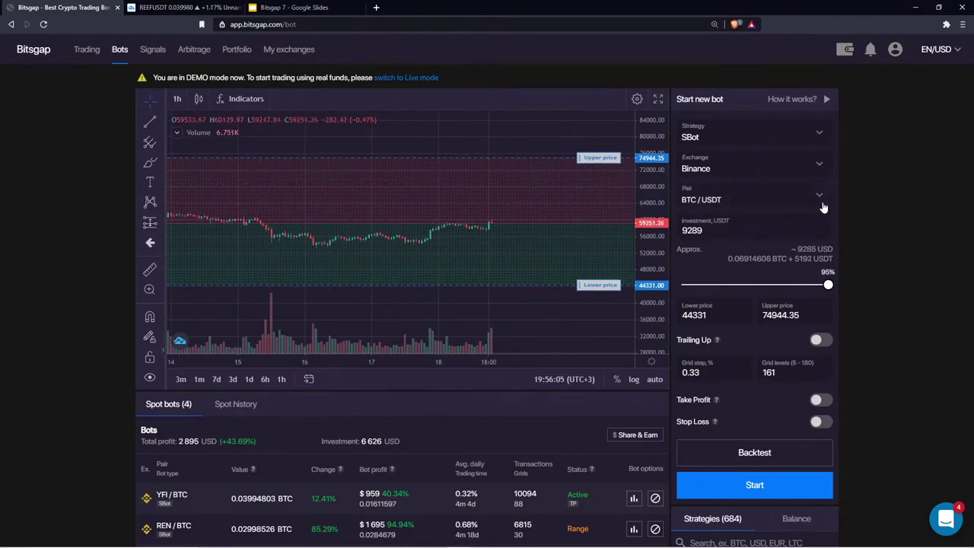
- Search the pair list for btc/busd and close it without choosing a different pair
left_click(711, 204)
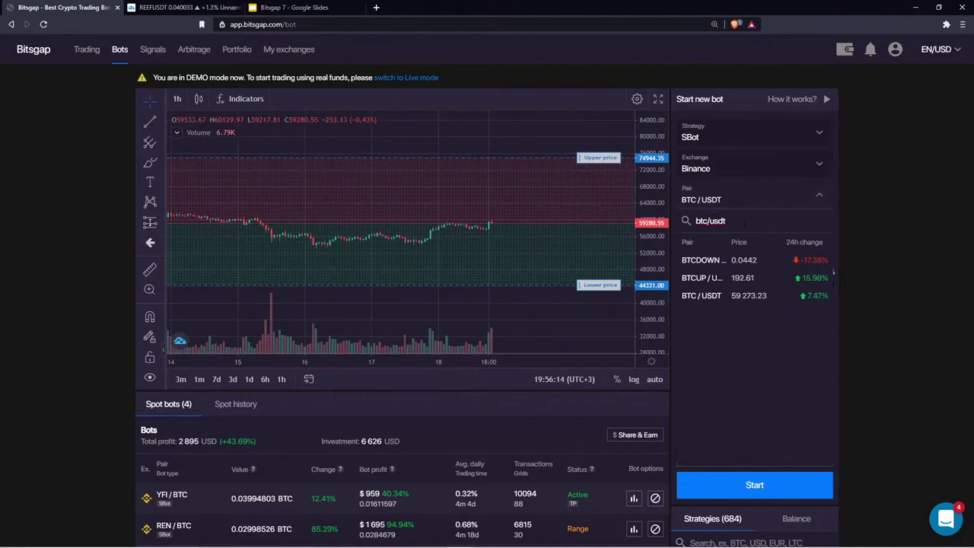
key("BackSpace")
key("BackSpace")
key("BackSpace")
key("BackSpace")
type("bus")
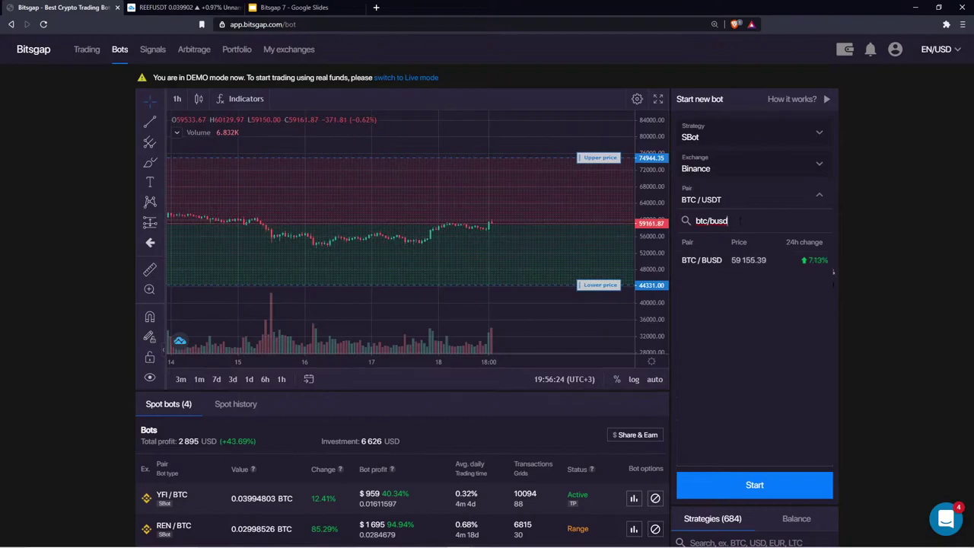
left_click(883, 198)
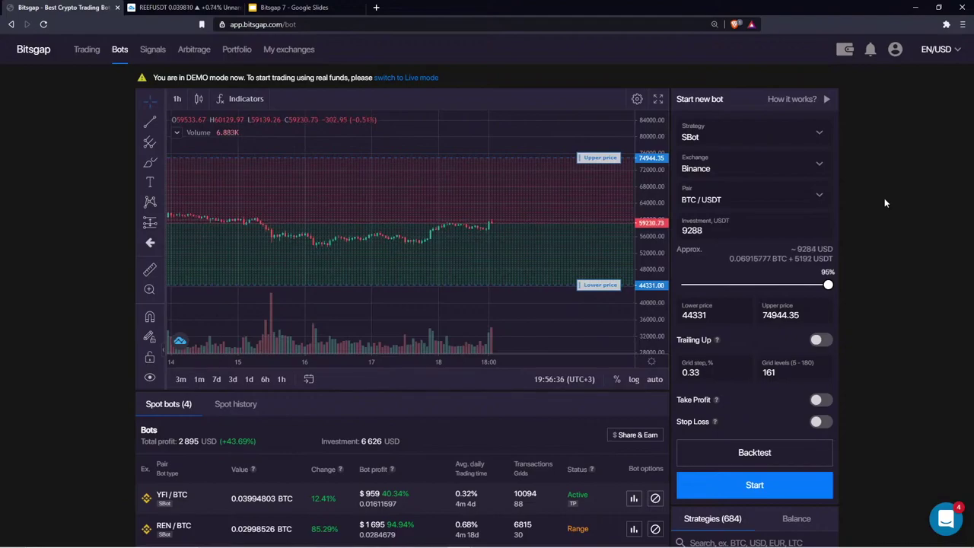
- Review the active spot bots and set the BTC/USDT SBot's grid levels to 40
scroll(449, 406, "down", 1)
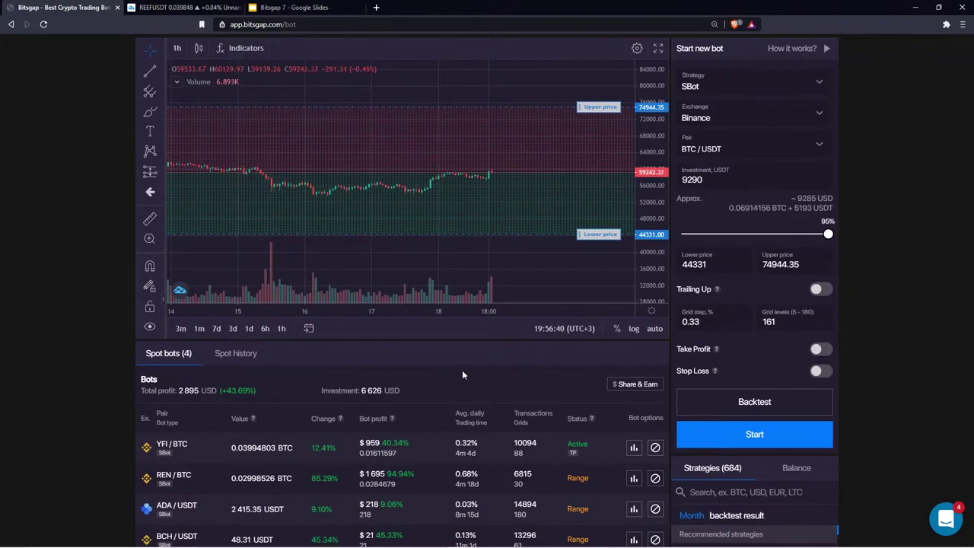
scroll(462, 374, "up", 1)
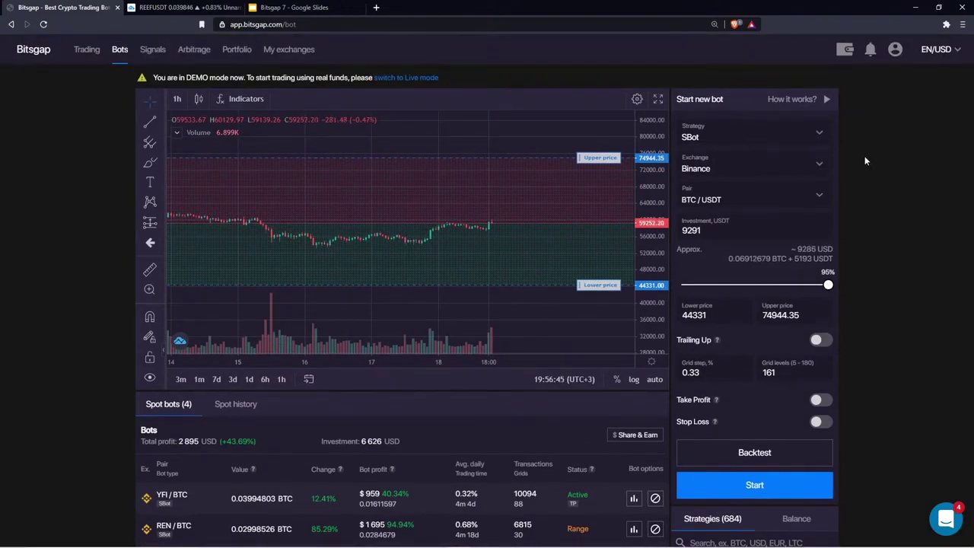
scroll(384, 397, "down", 1)
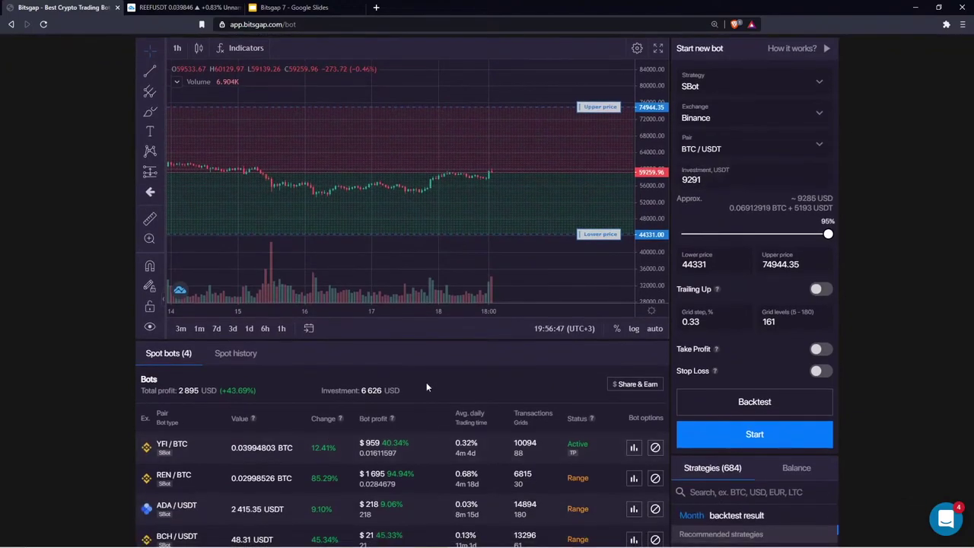
scroll(588, 272, "up", 1)
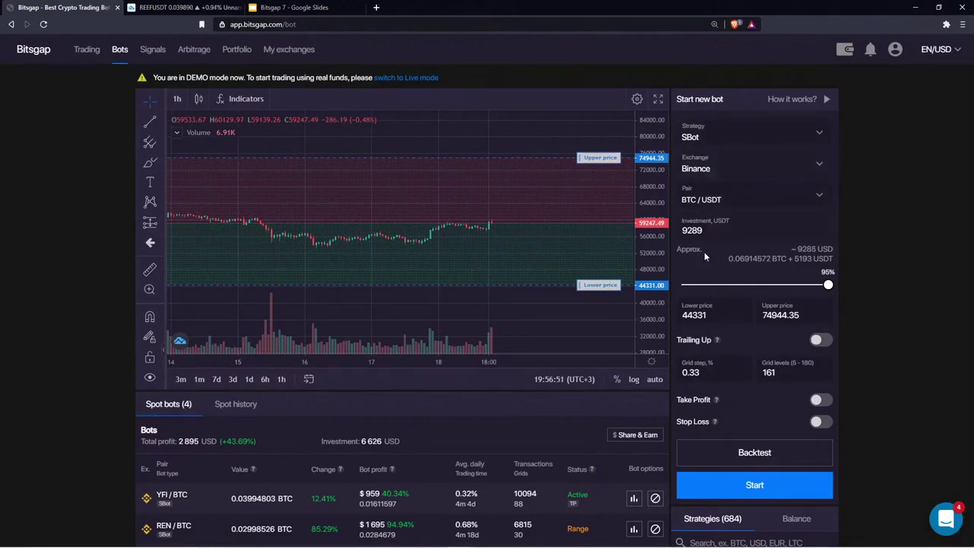
double_click(788, 379)
type("40")
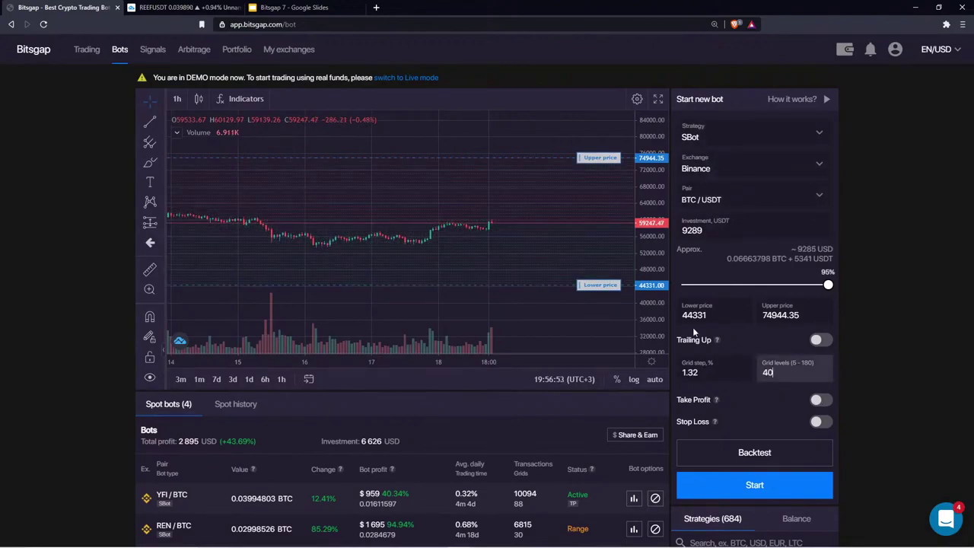
- Try enabling Take Profit and Stop Loss for the BTC/USDT SBot and disable both again
left_click(817, 402)
left_click(822, 453)
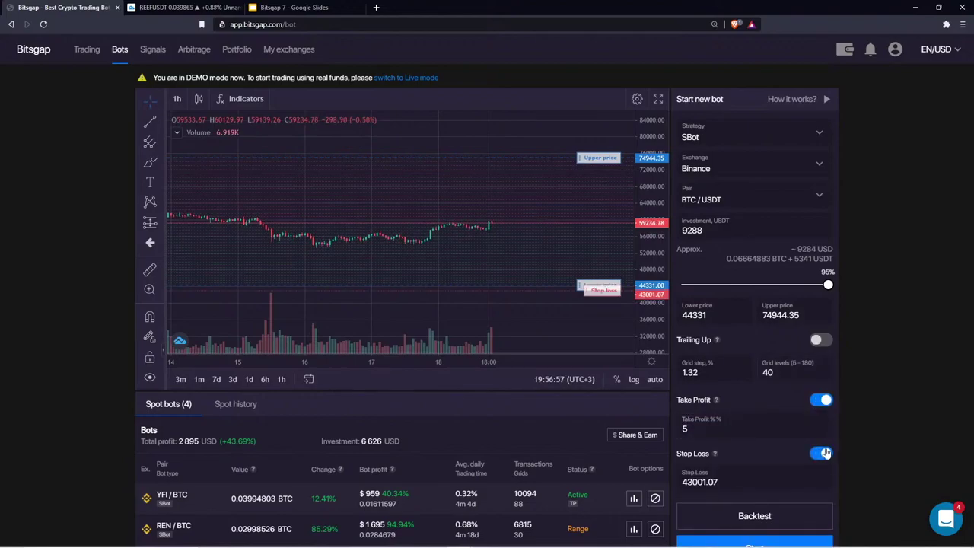
left_click(821, 401)
left_click(821, 421)
- Change the new bot's strategy to Classic bot and its trading pair to BTC/BUSD
left_click(754, 136)
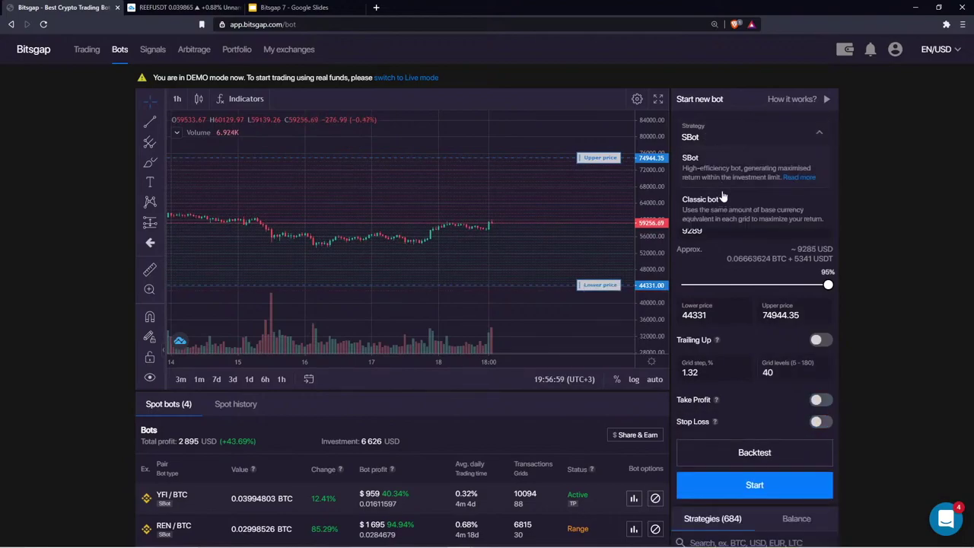
left_click(757, 203)
left_click(745, 199)
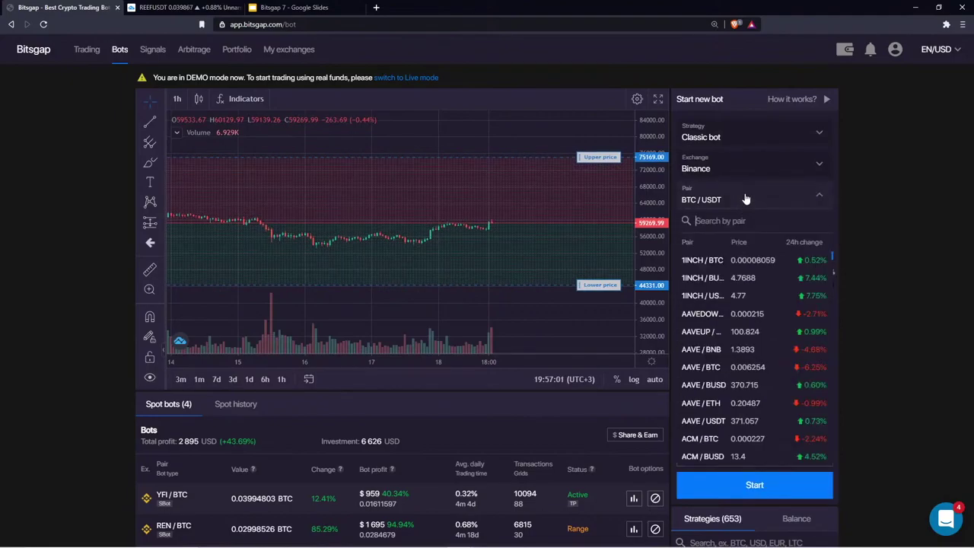
type("btc/busd")
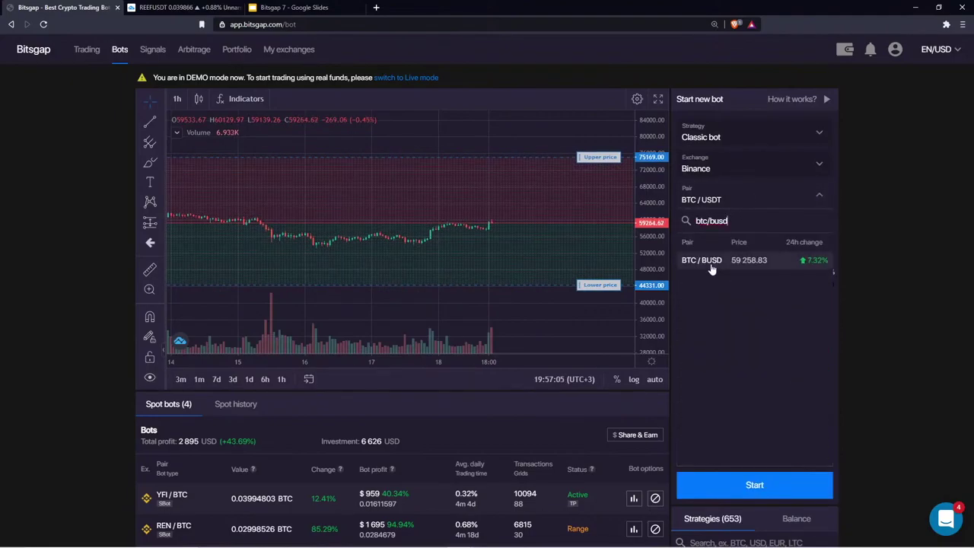
left_click(701, 260)
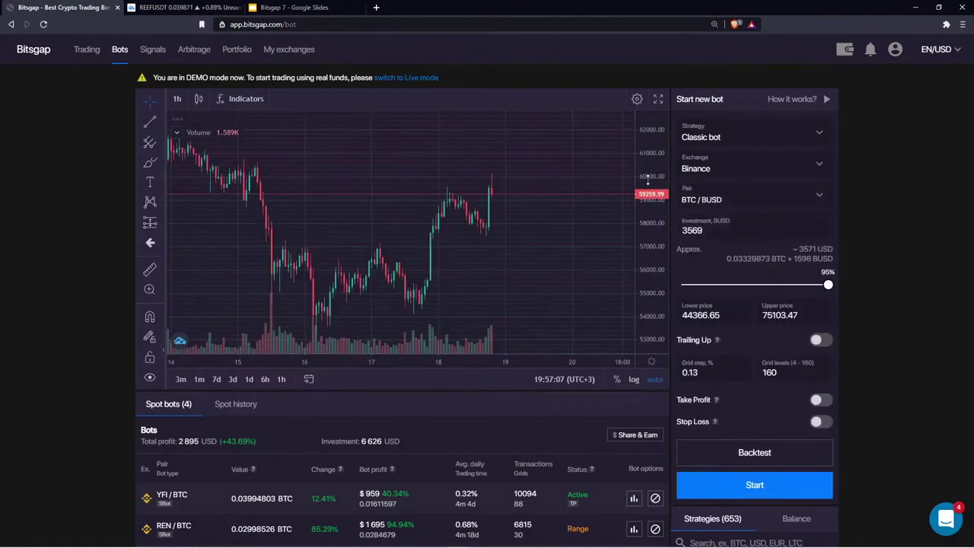
- Set the BTC/BUSD Classic bot's grid levels to 50 and fit its upper and lower price limits in the chart
left_click_drag(647, 326, 651, 361)
left_click_drag(784, 372, 604, 334)
type("50")
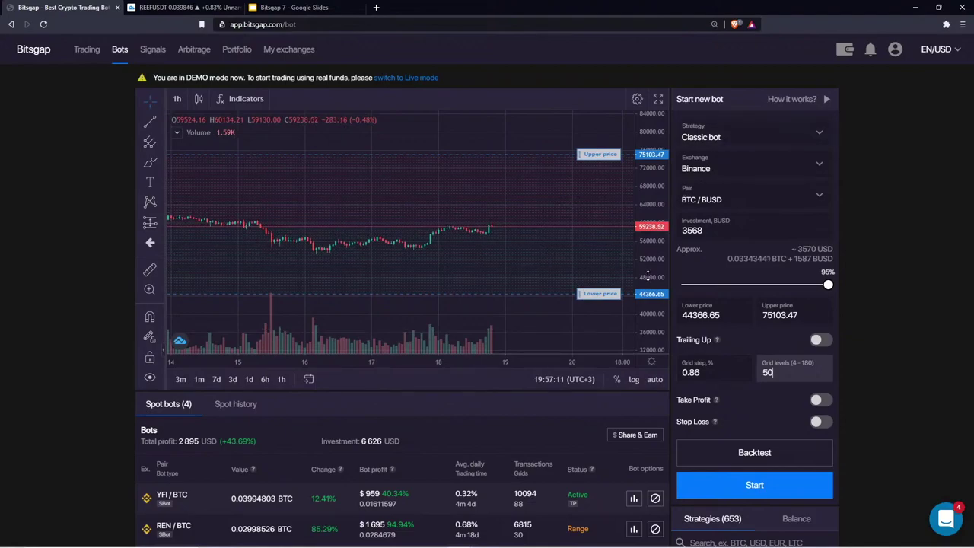
left_click_drag(647, 275, 647, 265)
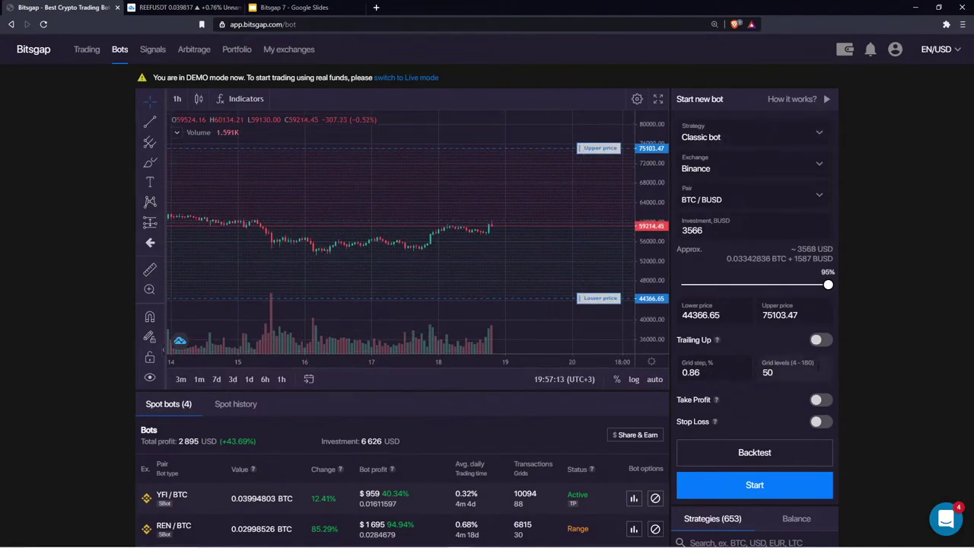
- Change the new Classic bot's trading pair to BTC/USDC
left_click(749, 195)
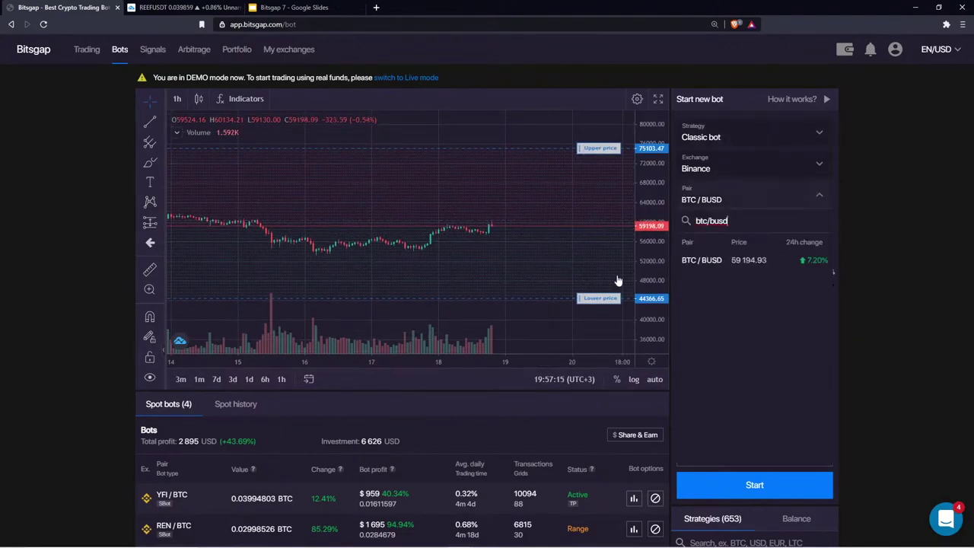
key("BackSpace")
key("BackSpace")
key("BackSpace")
key("BackSpace")
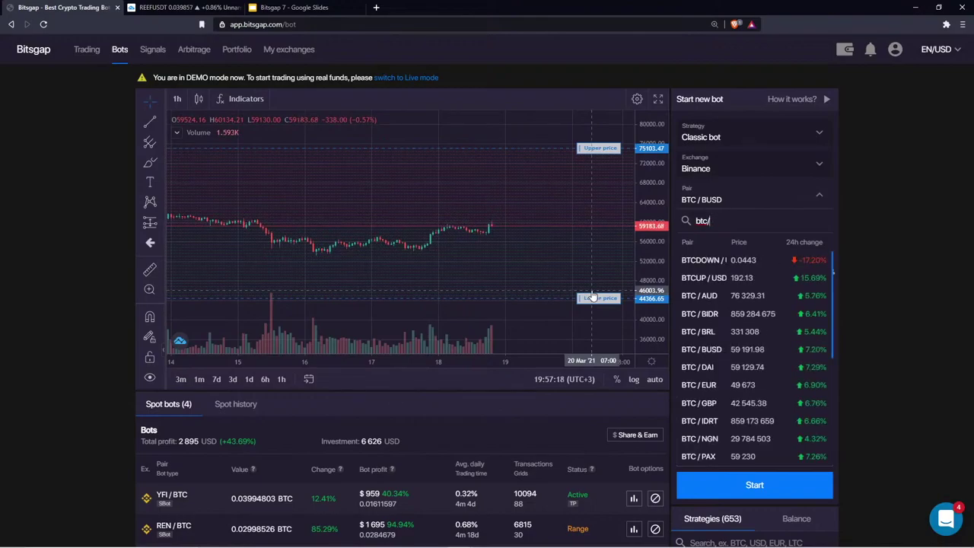
type("usdc")
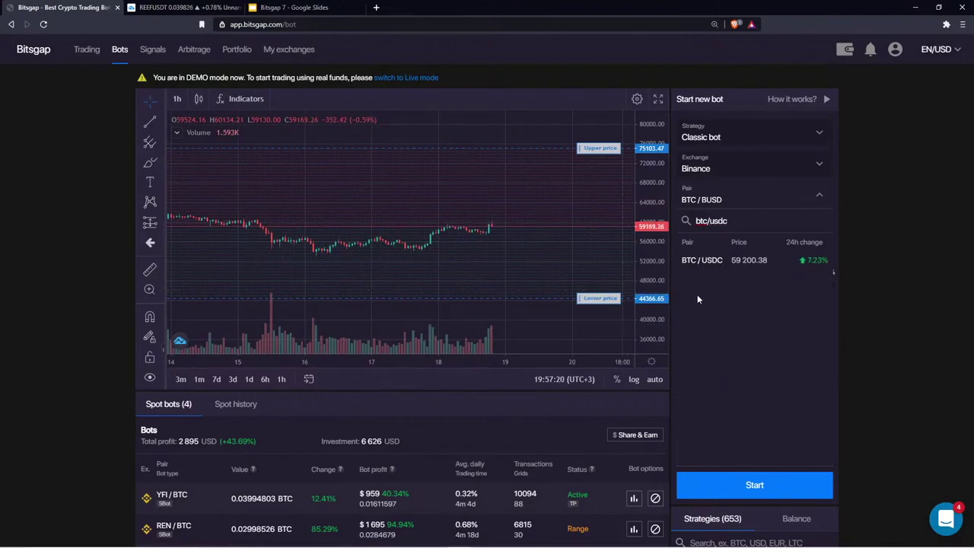
left_click(709, 259)
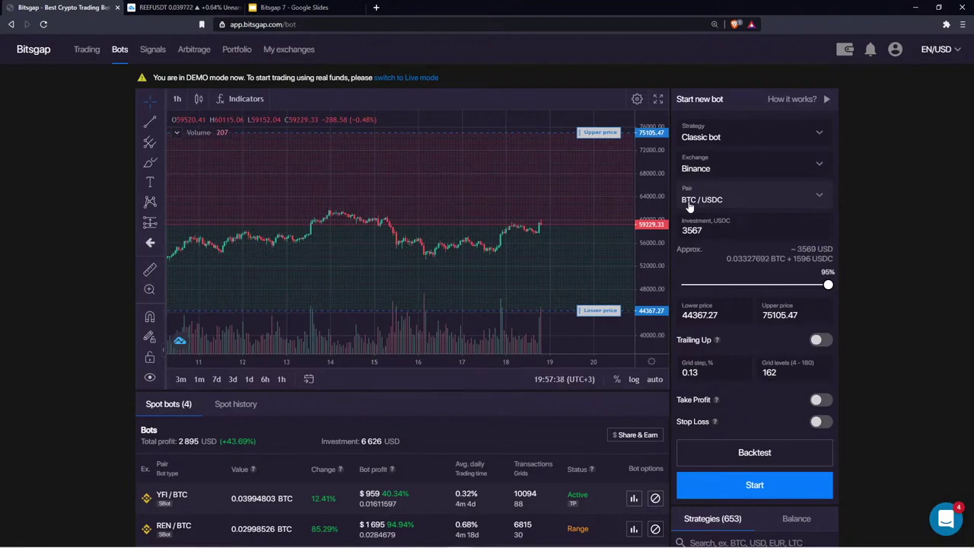
- In the trading view, enable Stop Loss on the BTC/USDT limit sell order and switch the order type to Stop-Limit
left_click(85, 49)
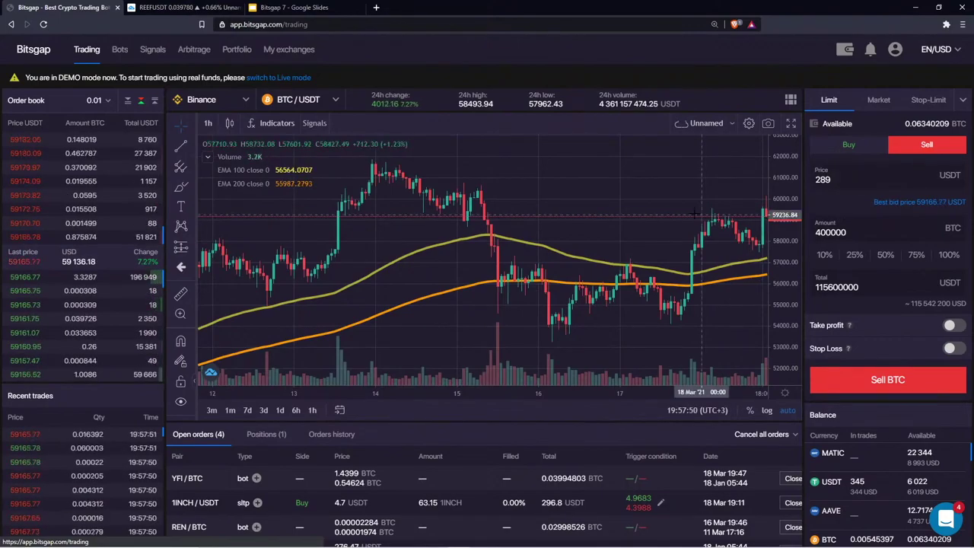
left_click(946, 327)
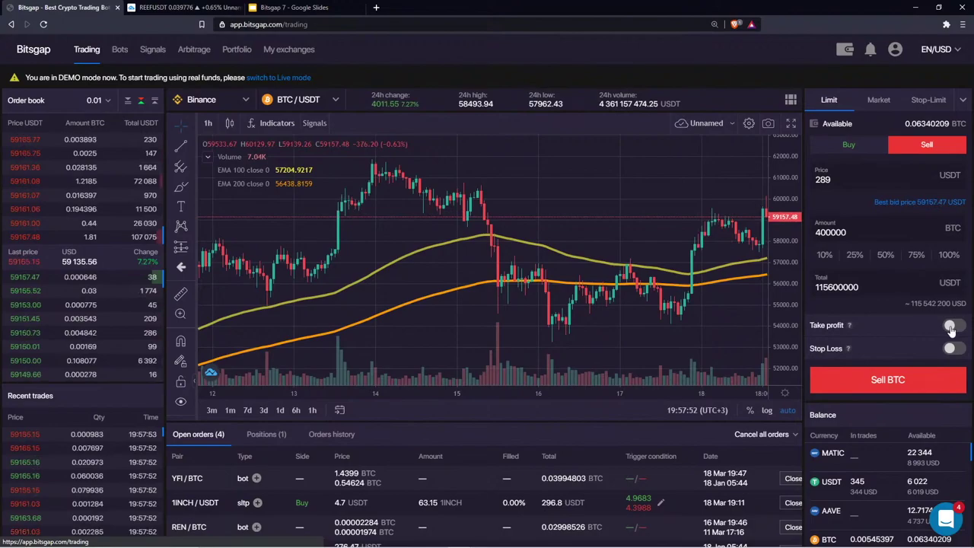
left_click(951, 433)
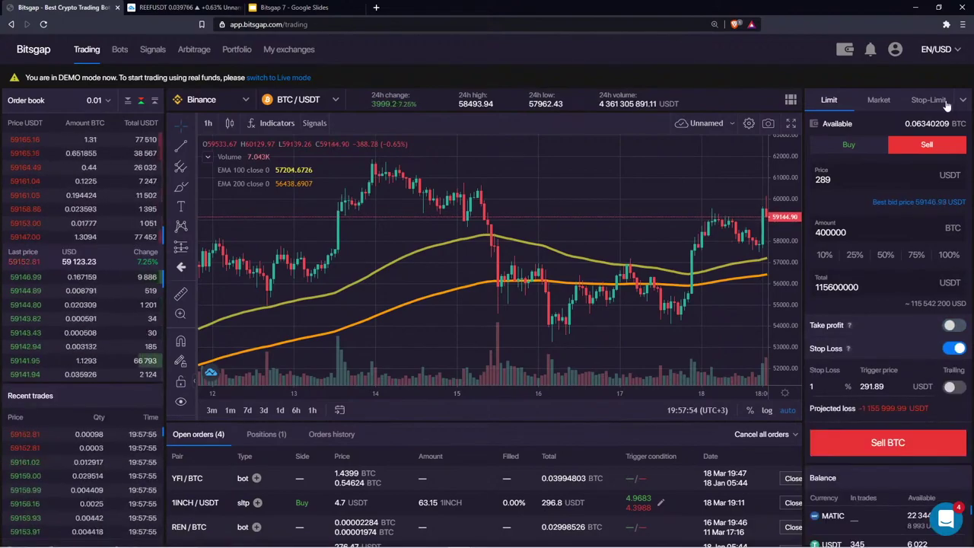
left_click(928, 99)
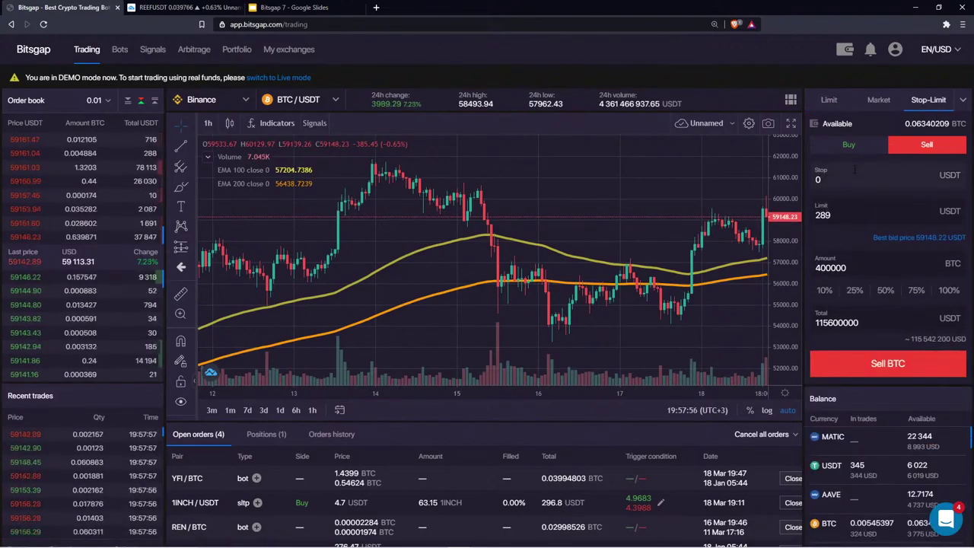
left_click_drag(731, 194, 538, 194)
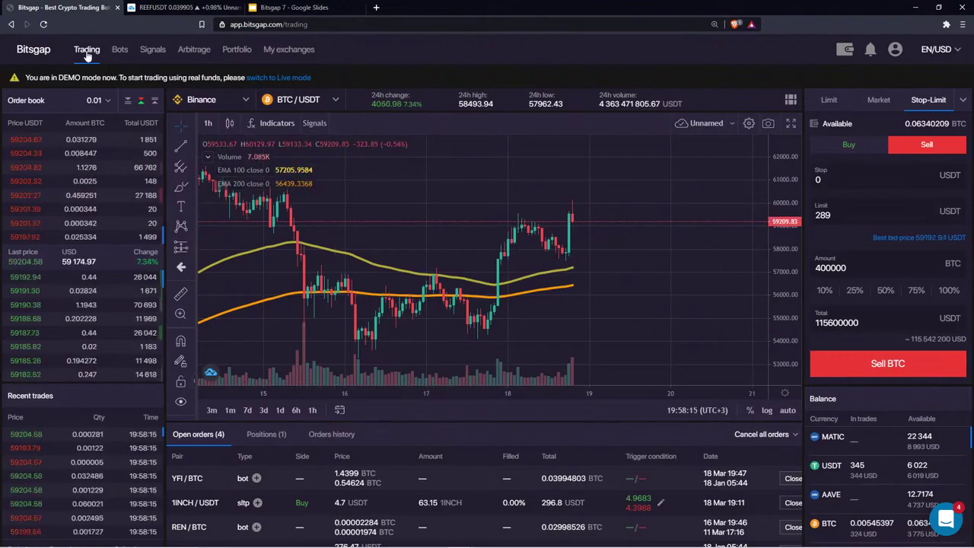
- Switch to Google Slides and present the Bitsgap 7 trailing slides from "Initial Trading Range" through "Trading Range follows UP" and beyond
left_click(121, 55)
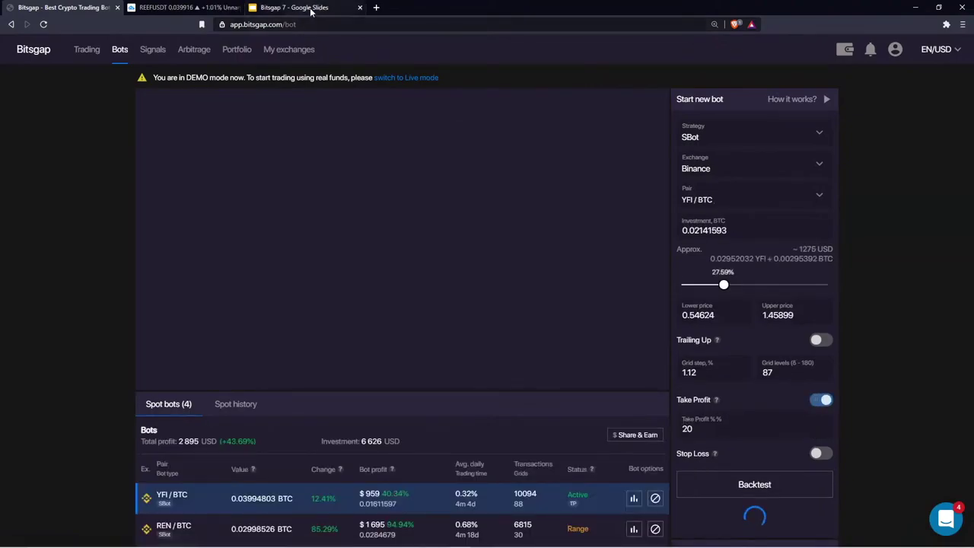
left_click(294, 8)
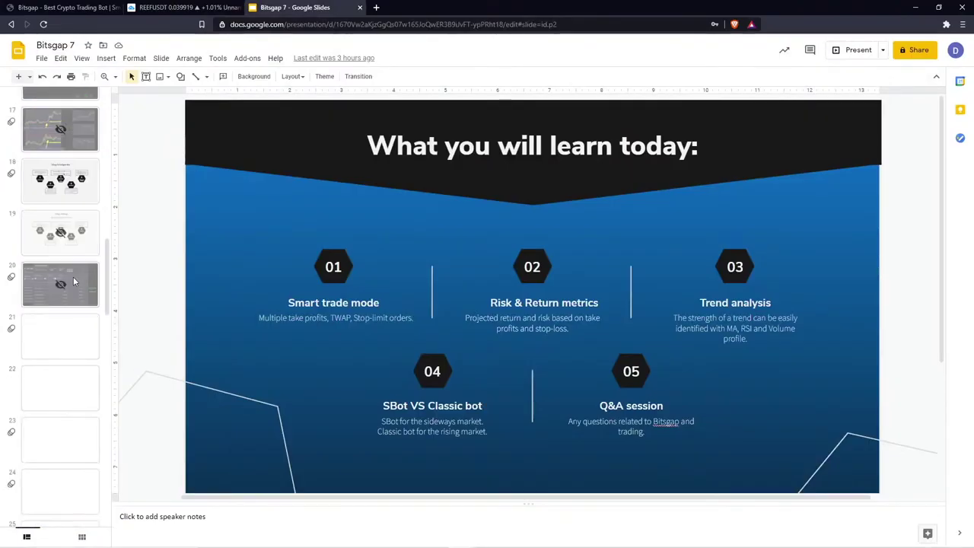
scroll(74, 282, "down", 12)
scroll(63, 251, "up", 2)
left_click(65, 197)
left_click(859, 52)
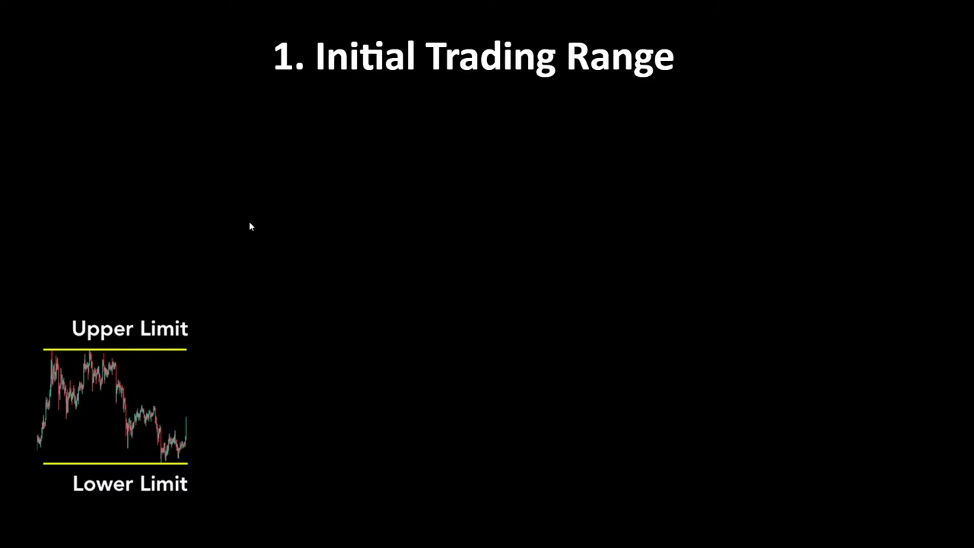
key("Right")
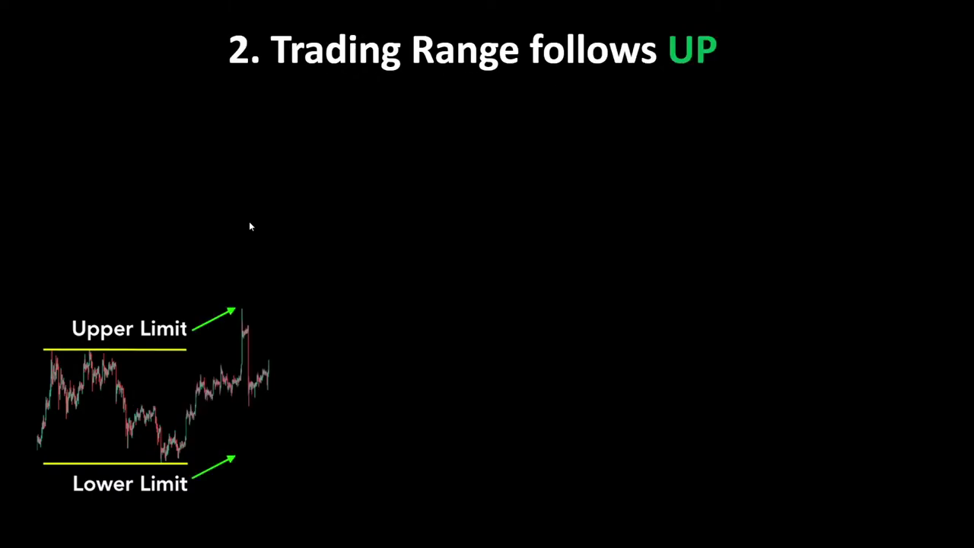
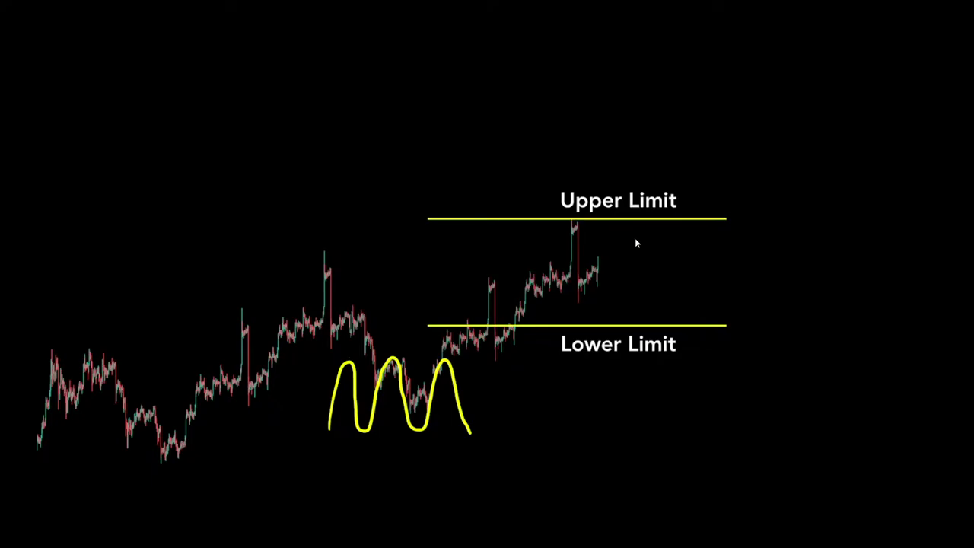
key("Escape")
- Switch to Bitsgap and examine the YFI/BTC SBot's filled trades on the chart back to its start around January 2021
left_click(55, 8)
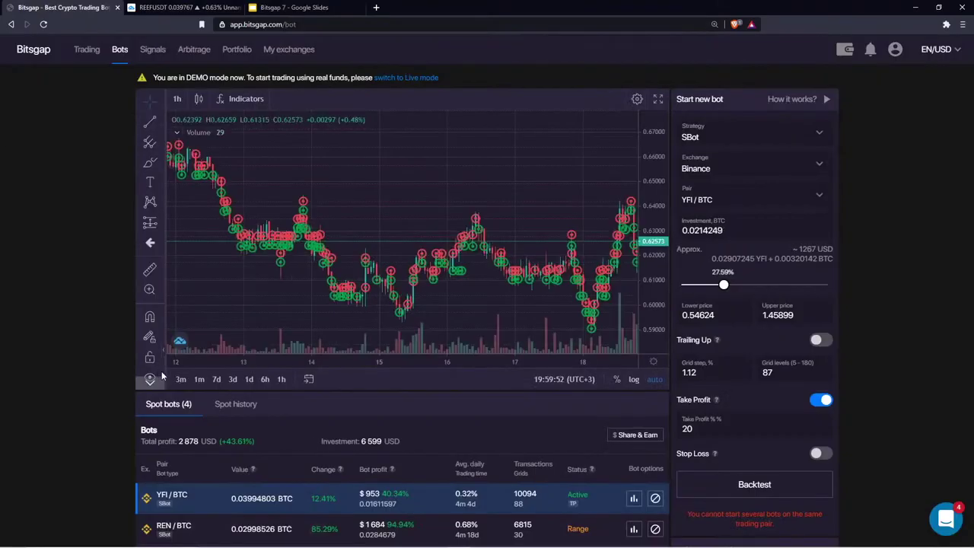
scroll(344, 310, "down", 3)
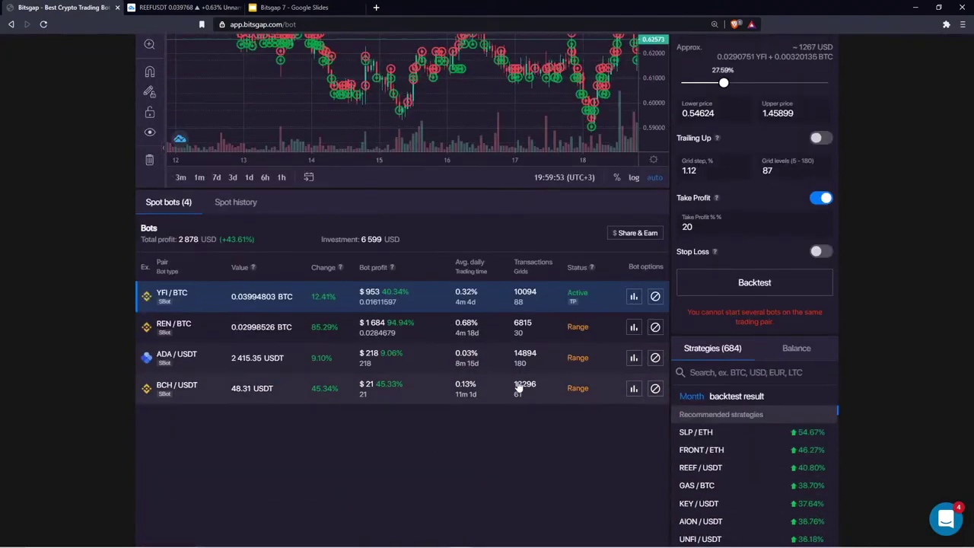
left_click(191, 301)
scroll(413, 147, "down", 5)
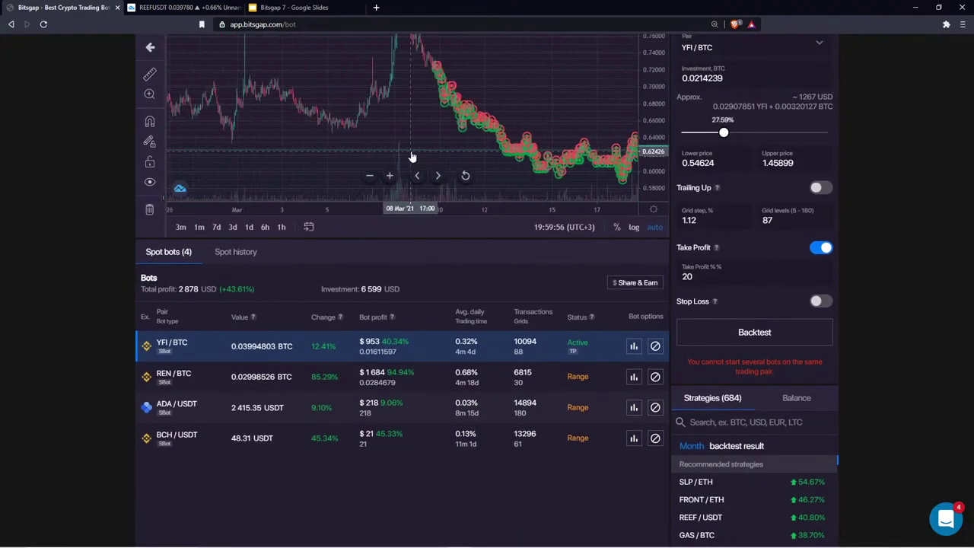
scroll(403, 155, "down", 4)
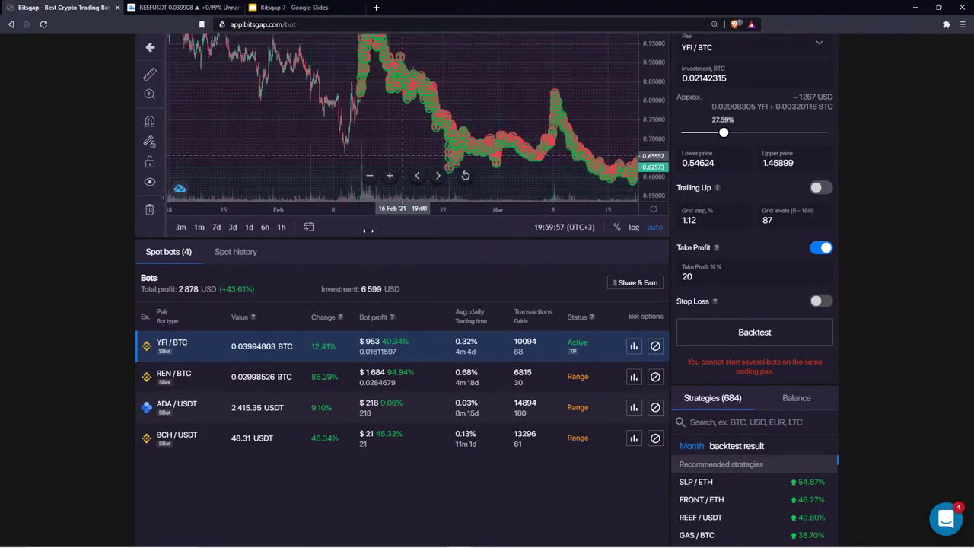
scroll(385, 247, "up", 1)
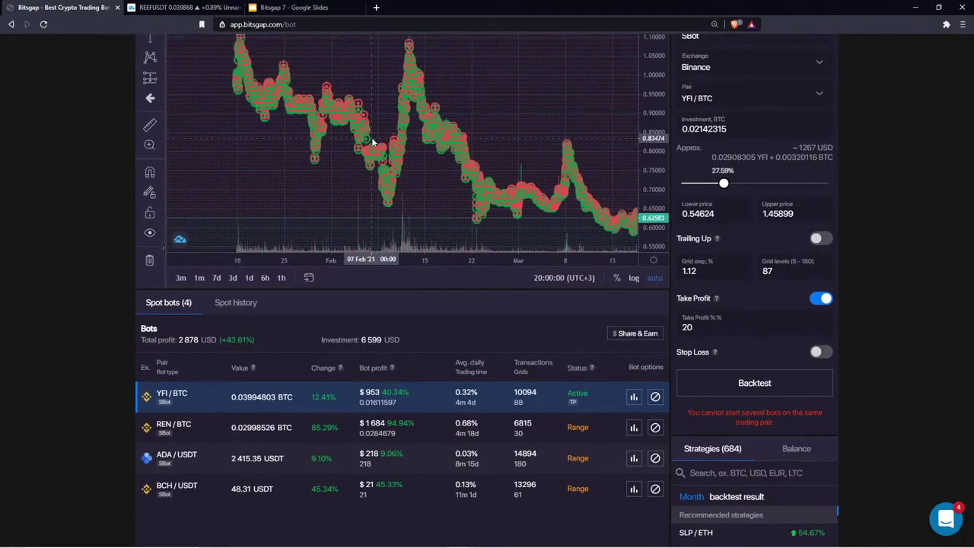
scroll(331, 357, "down", 2)
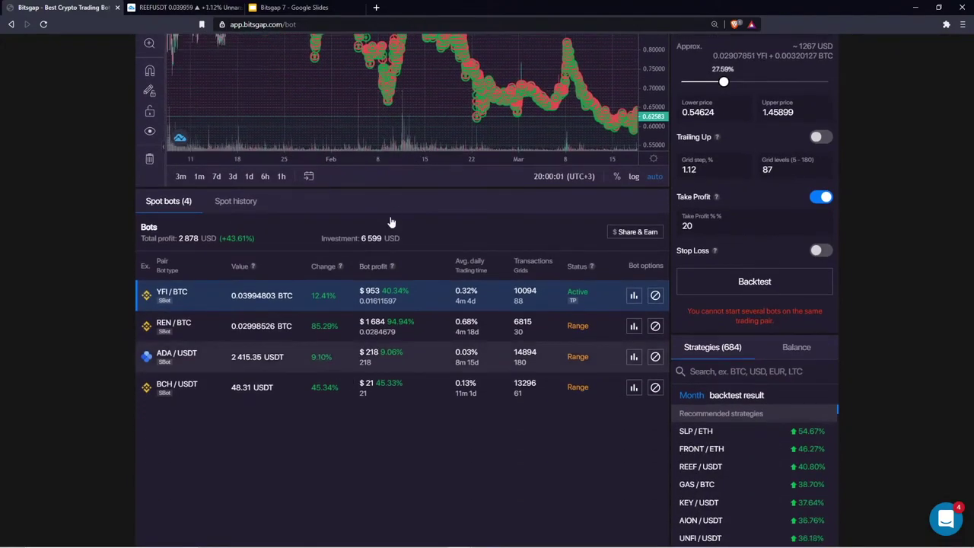
scroll(389, 217, "up", 2)
scroll(390, 217, "down", 4)
scroll(389, 216, "up", 3)
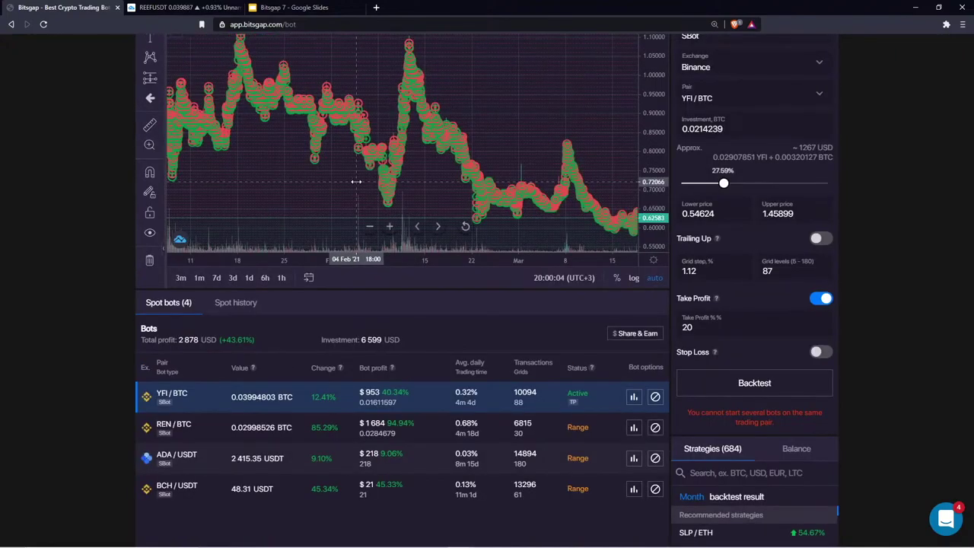
left_click_drag(645, 126, 645, 174)
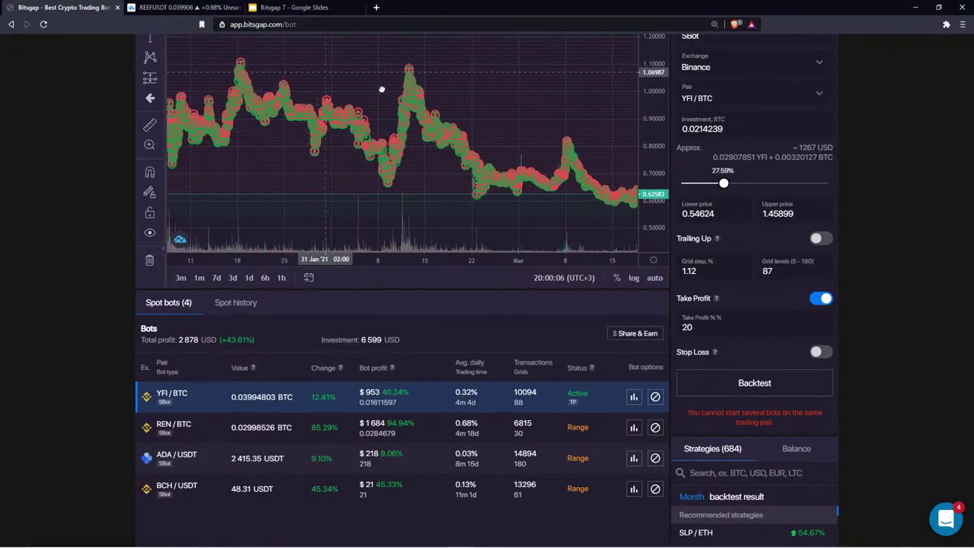
left_click_drag(380, 87, 579, 91)
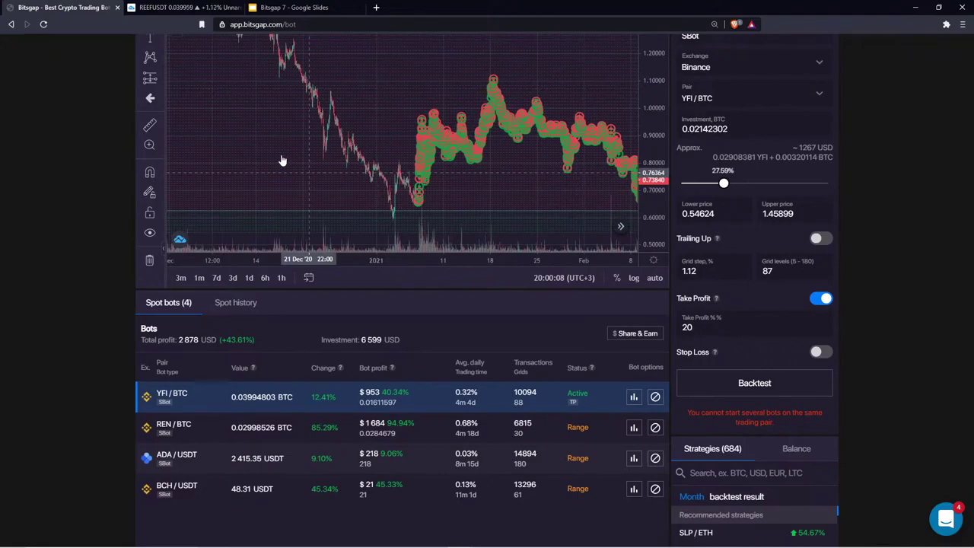
- Show the REN/BTC bot on the chart and review the details of the closed INJ/BTC bot in the spot history
left_click(413, 432)
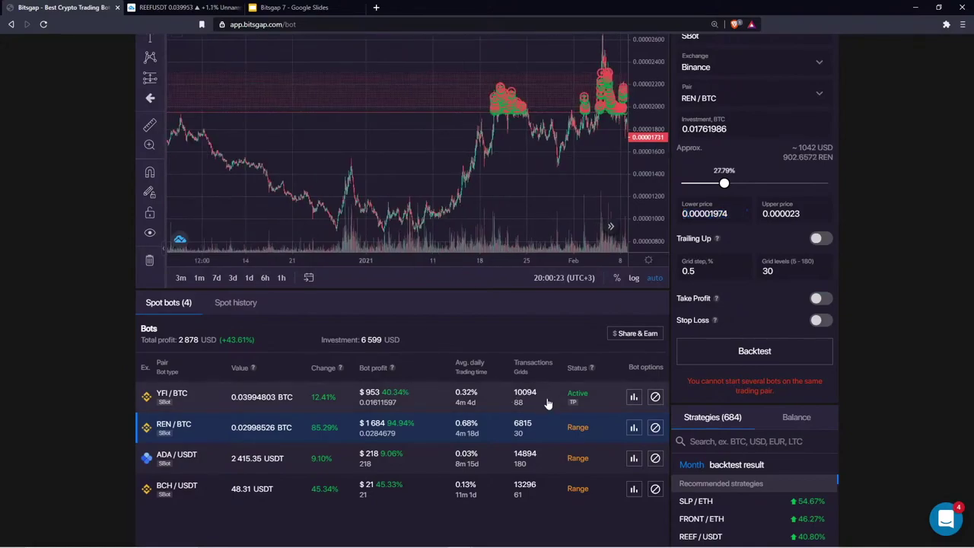
left_click(238, 302)
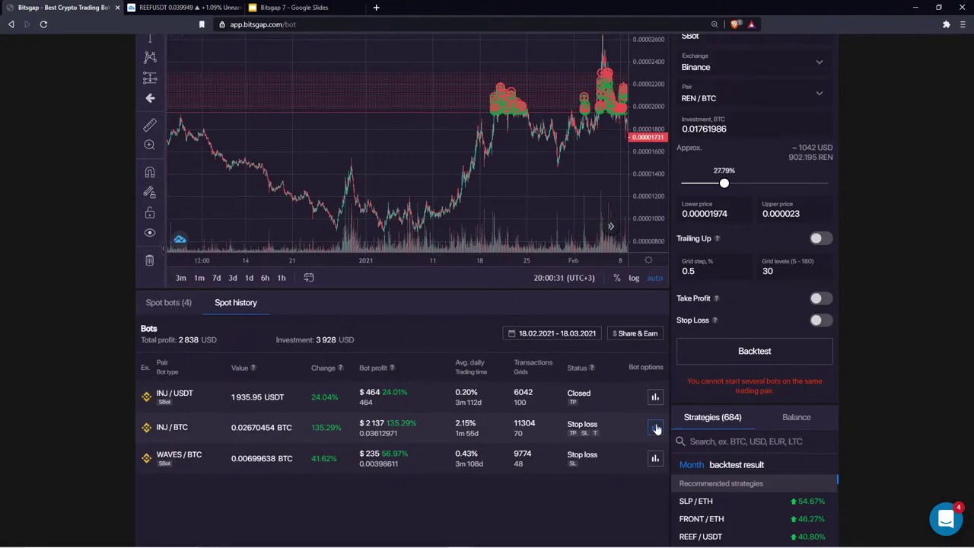
left_click(655, 428)
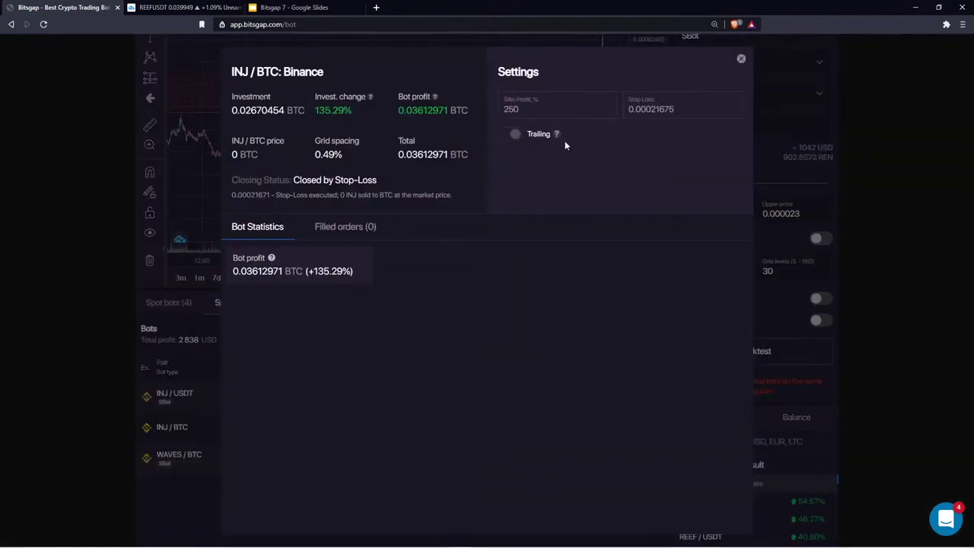
left_click(741, 59)
scroll(372, 291, "down", 3)
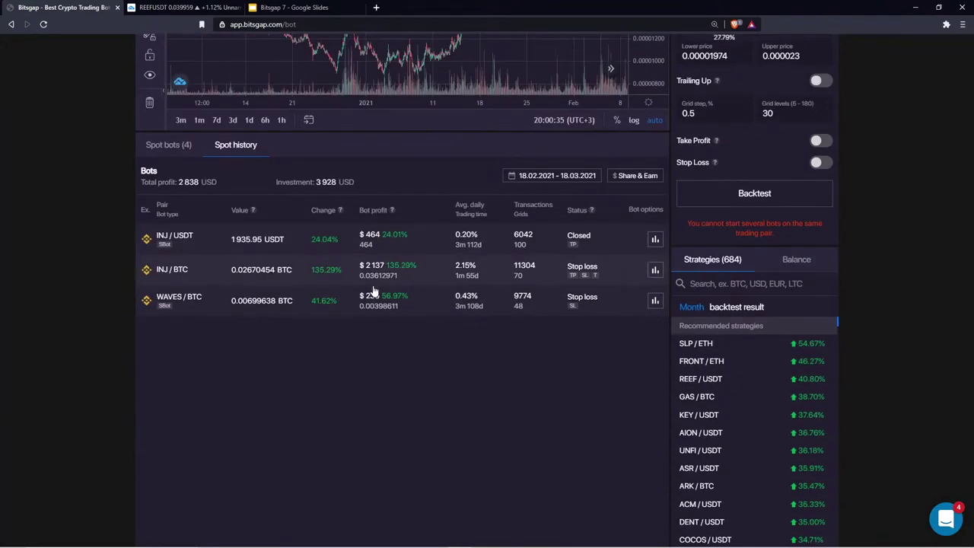
- Outline the REN/BTC sideways range of late December to mid-January with the Brush and delete the extra rising stroke
scroll(373, 291, "up", 5)
left_click_drag(463, 280, 400, 238)
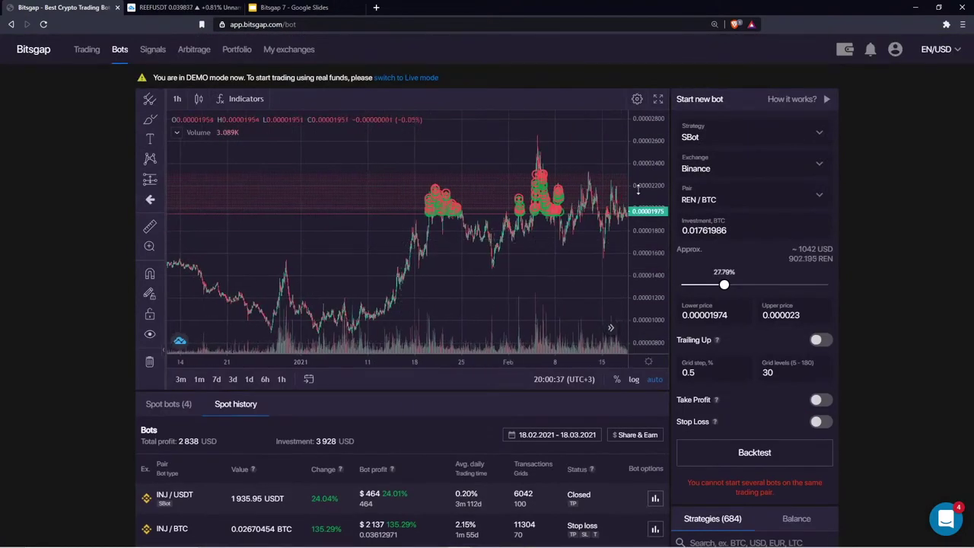
left_click_drag(639, 193, 639, 226)
left_click_drag(568, 278, 561, 226)
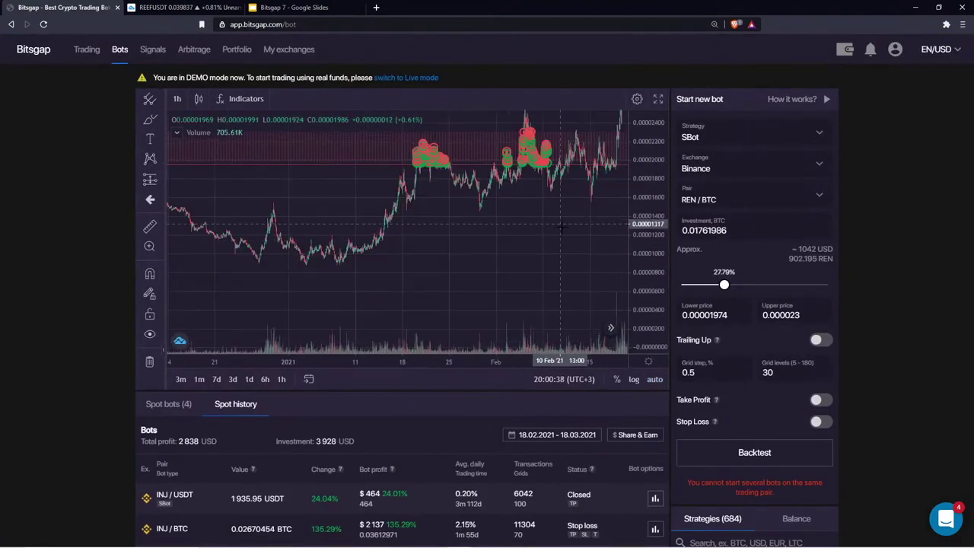
left_click(150, 119)
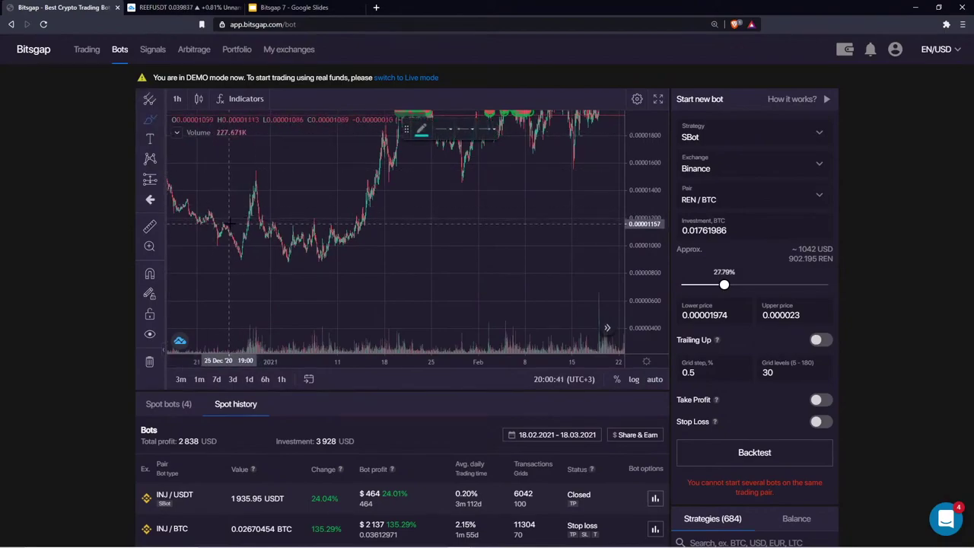
mouse_move(235, 226)
left_mouse_down()
mouse_move(400, 231)
mouse_move(267, 264)
mouse_move(362, 222)
mouse_move(431, 160)
left_mouse_up()
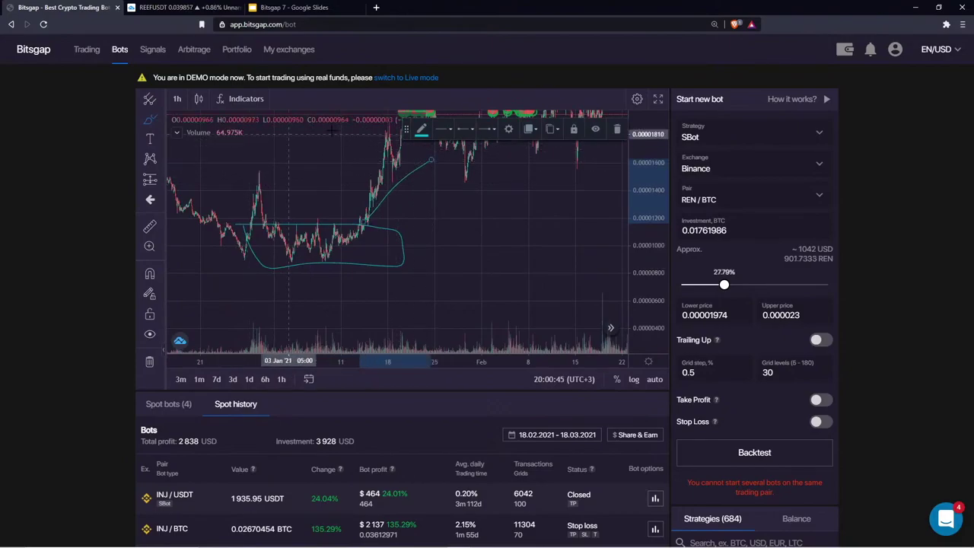
left_click(619, 130)
- Sketch a Brush curve beneath the late January to mid-February REN/BTC prices and delete it
left_click_drag(639, 130, 642, 266)
left_click_drag(404, 130, 604, 137)
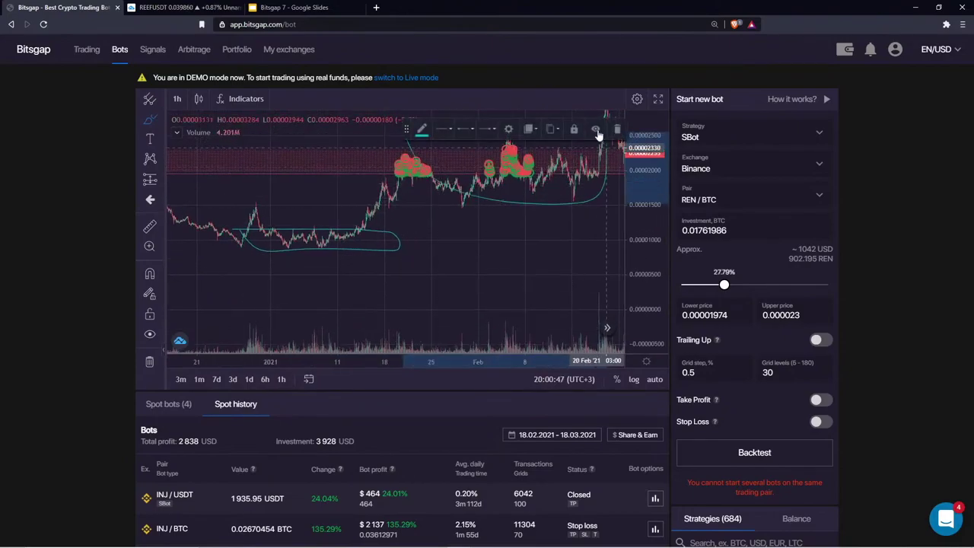
left_click(617, 130)
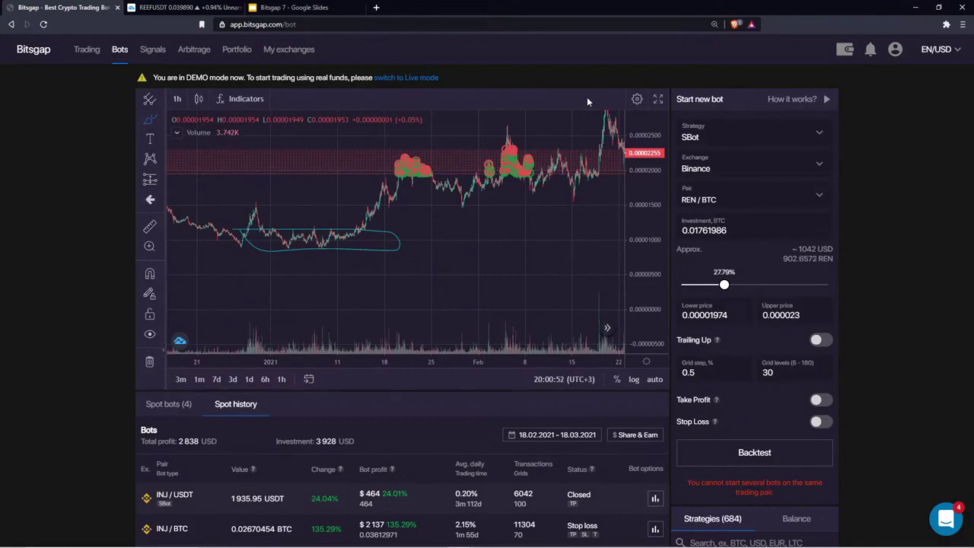
- Switch to the Bitsgap 7 presentation in Google Slides and open slide 45 with the ENJ/BTC SBot trailing example
left_click(293, 6)
scroll(53, 398, "down", 2)
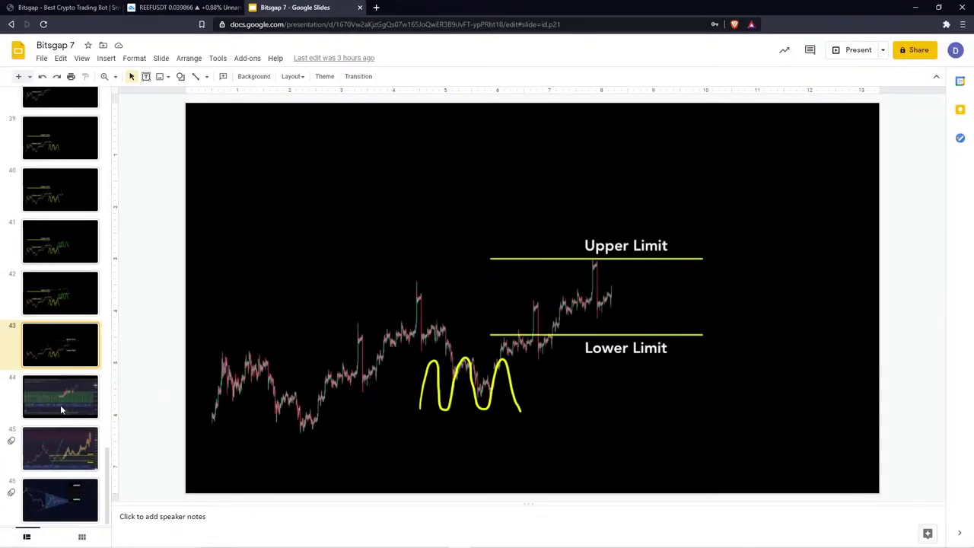
left_click(82, 446)
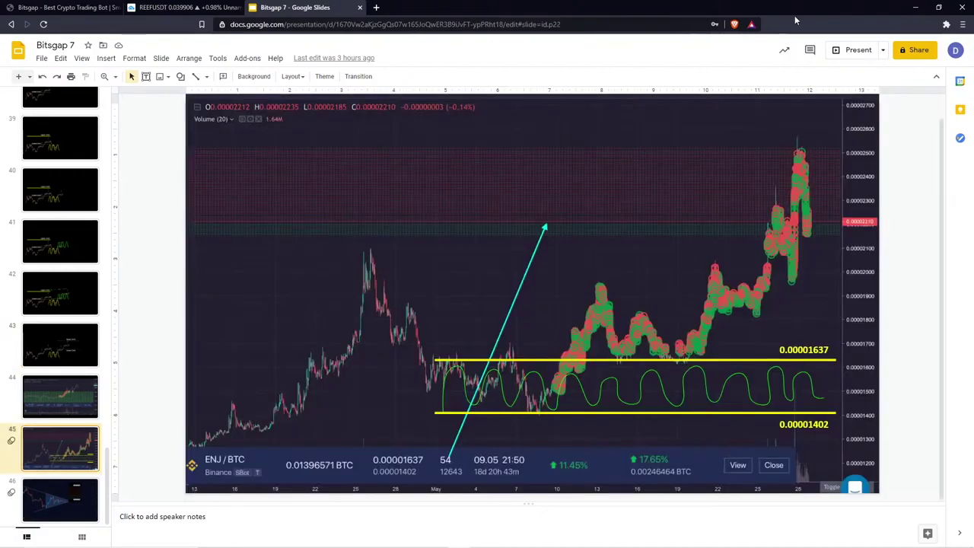
- Present the ENJ/BTC trailing example slide in full screen, exit the slideshow and switch back to the Bitsgap bot page
left_click(856, 50)
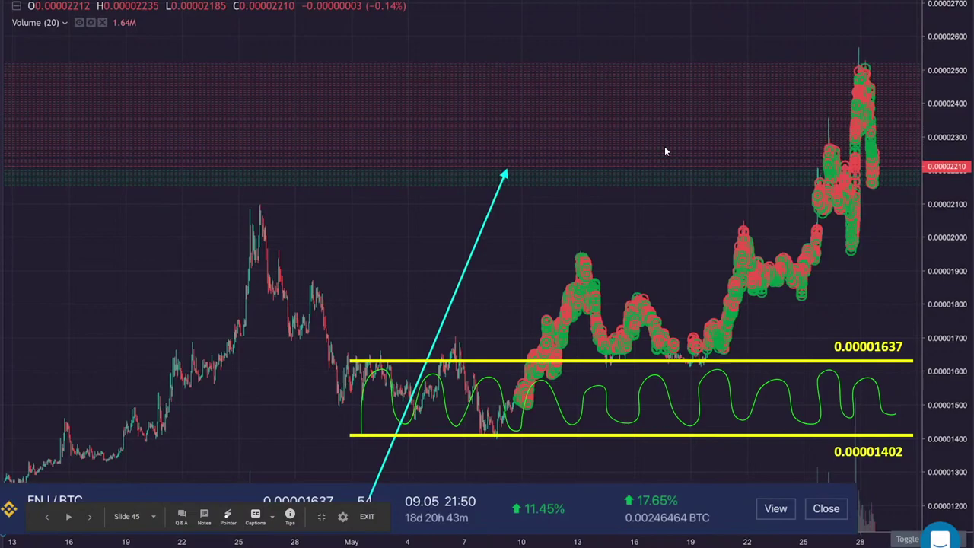
key("Escape")
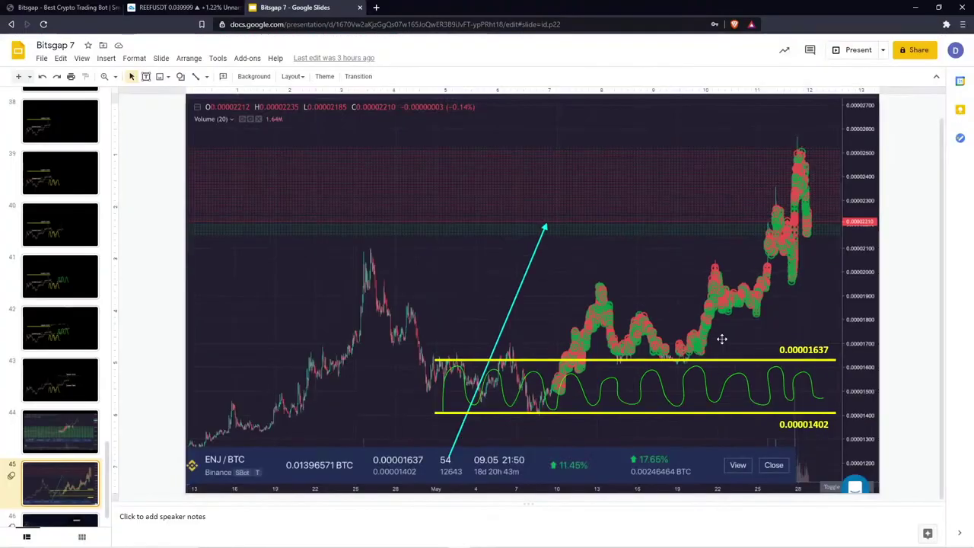
left_click(65, 8)
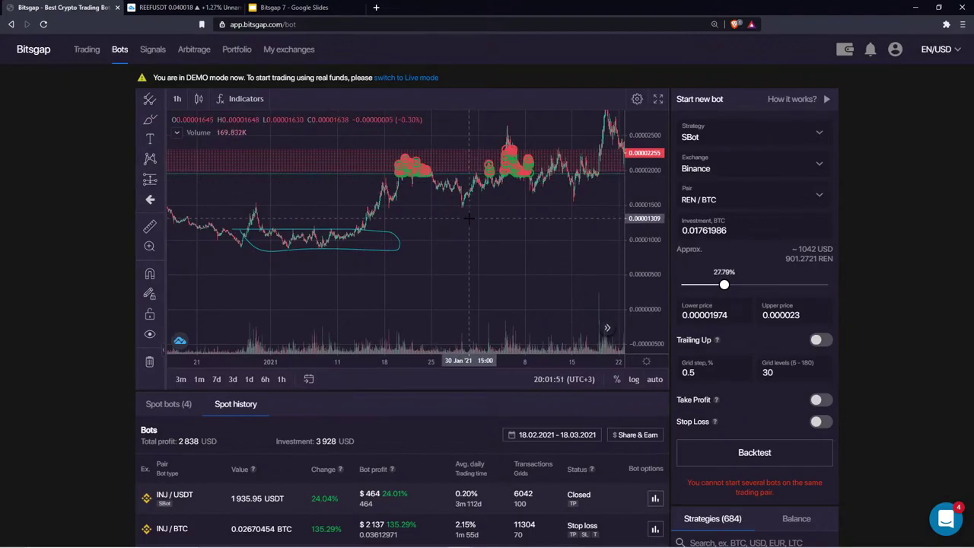
- Delete the Brush outline around the late December to mid-January sideways range on the REN/BTC chart
left_click_drag(639, 266, 637, 213)
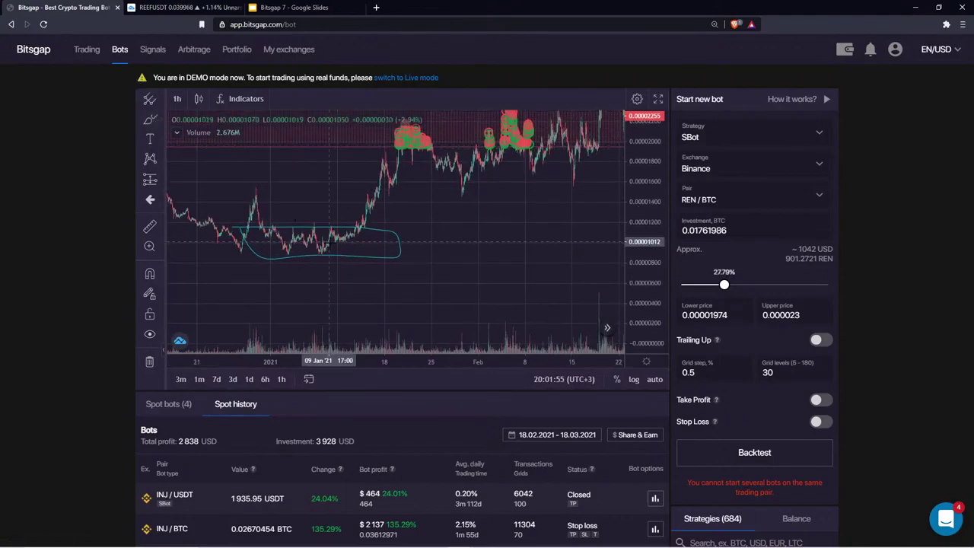
left_click(323, 231)
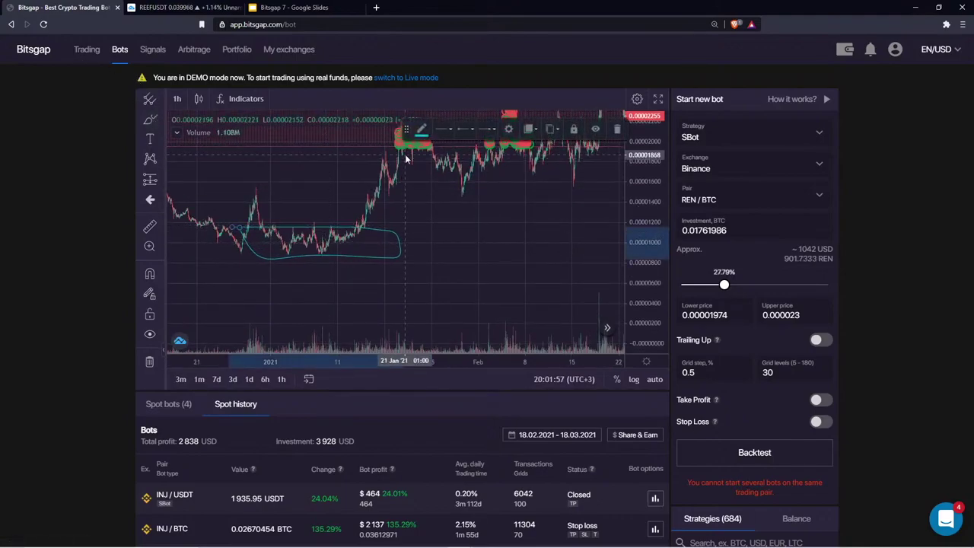
left_click(616, 129)
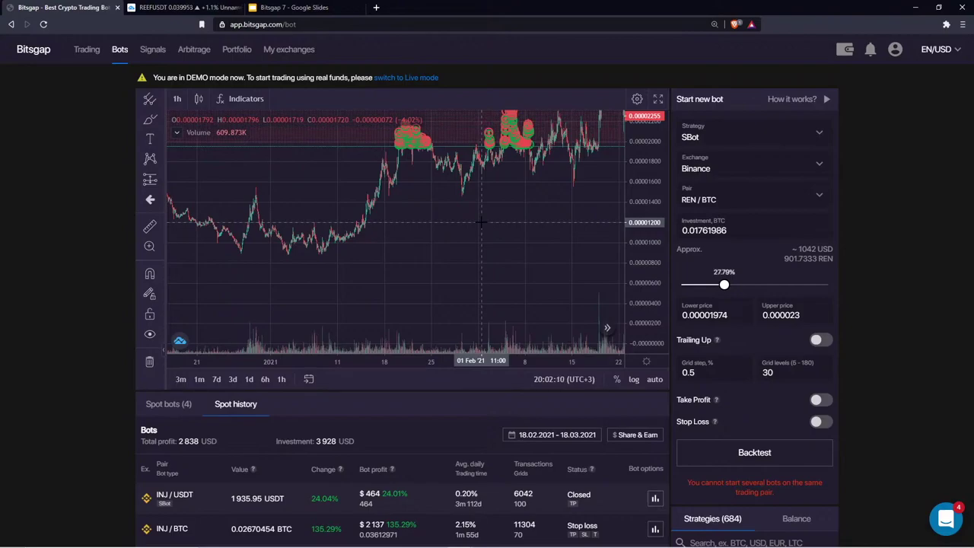
- Sketch a falling Brush curve from the latest REN/BTC price in March into late April and delete it
scroll(478, 225, "right", 3)
left_click_drag(477, 225, 362, 233)
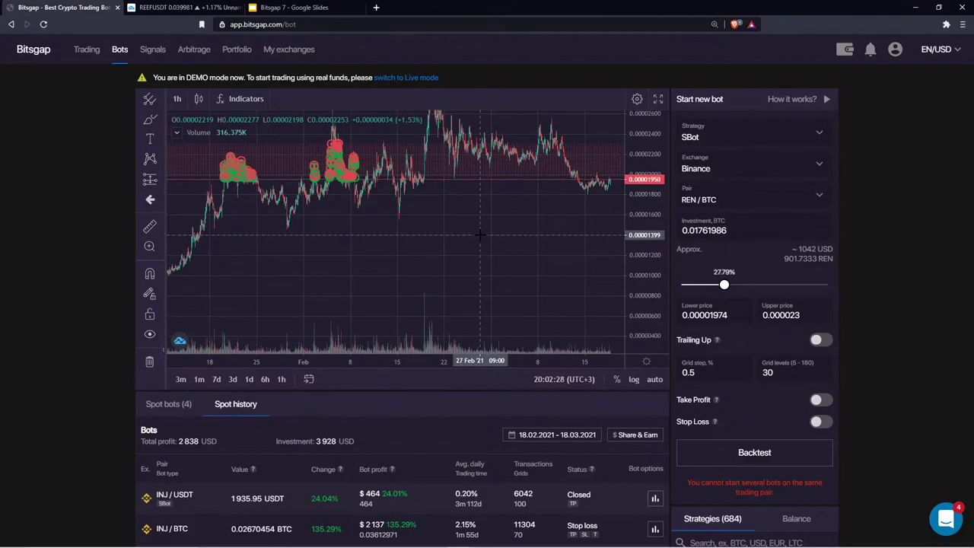
left_click_drag(479, 234, 358, 221)
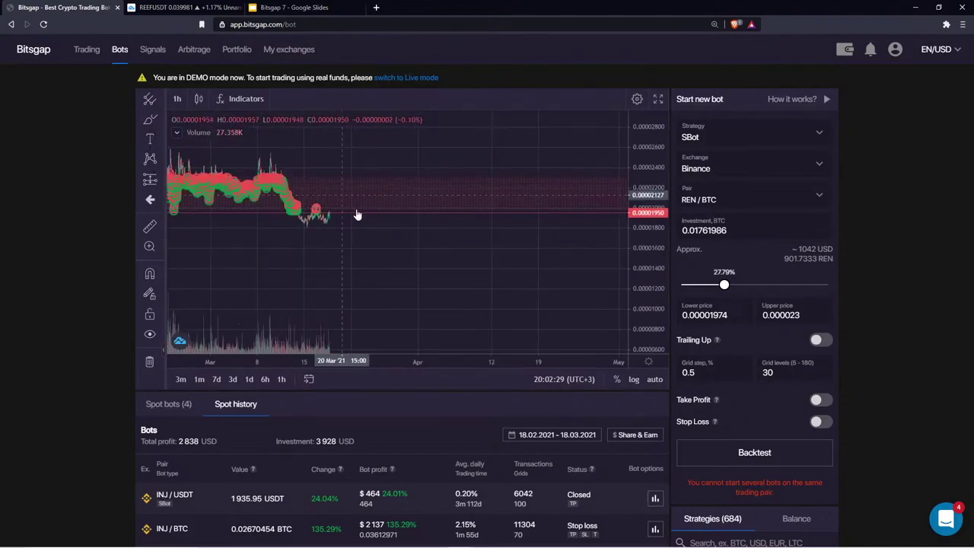
left_click_drag(422, 229, 344, 197)
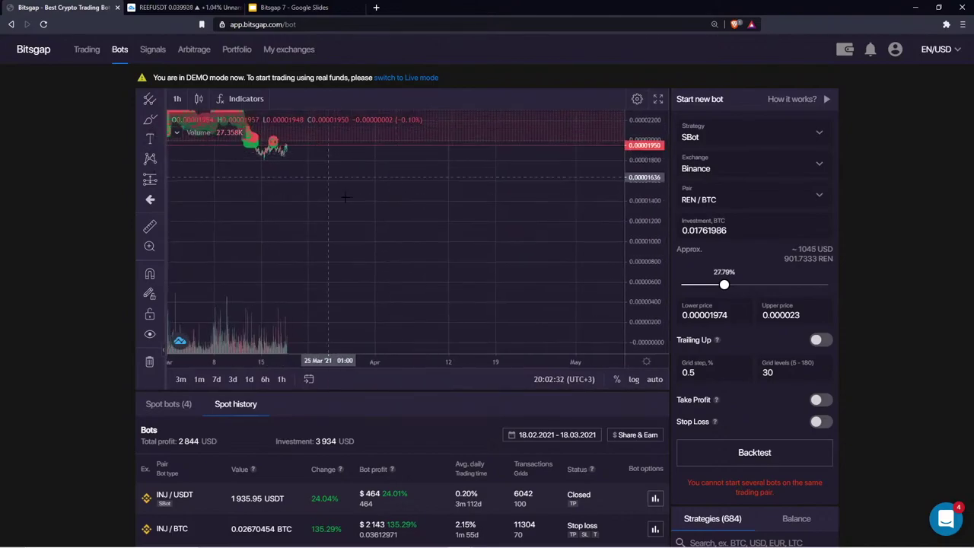
left_click(150, 120)
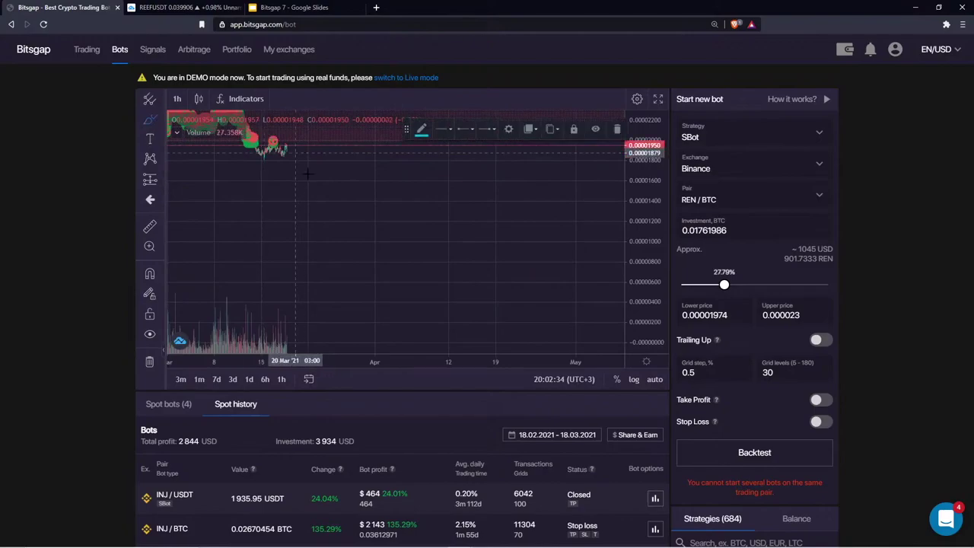
mouse_move(295, 155)
left_mouse_down()
mouse_move(342, 195)
mouse_move(477, 256)
mouse_move(544, 318)
left_mouse_up()
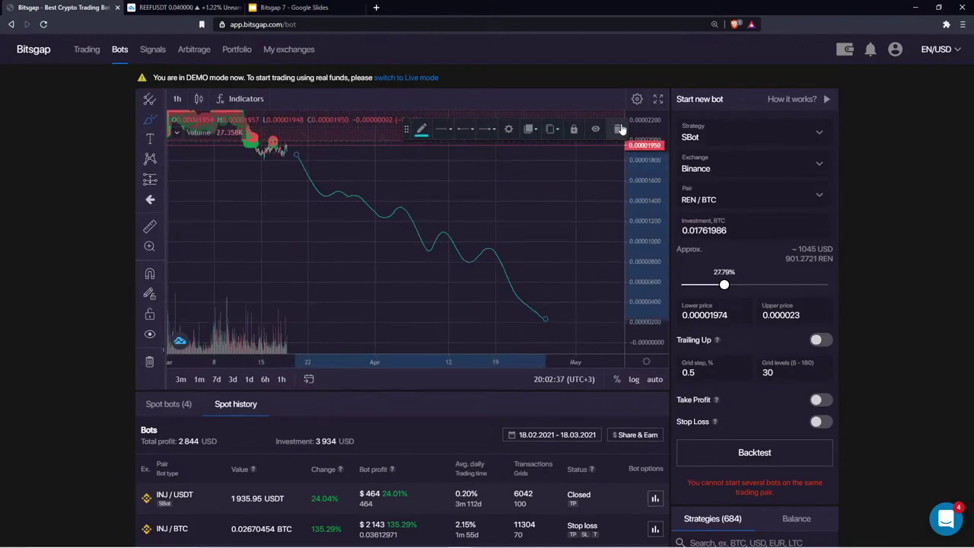
left_click(619, 129)
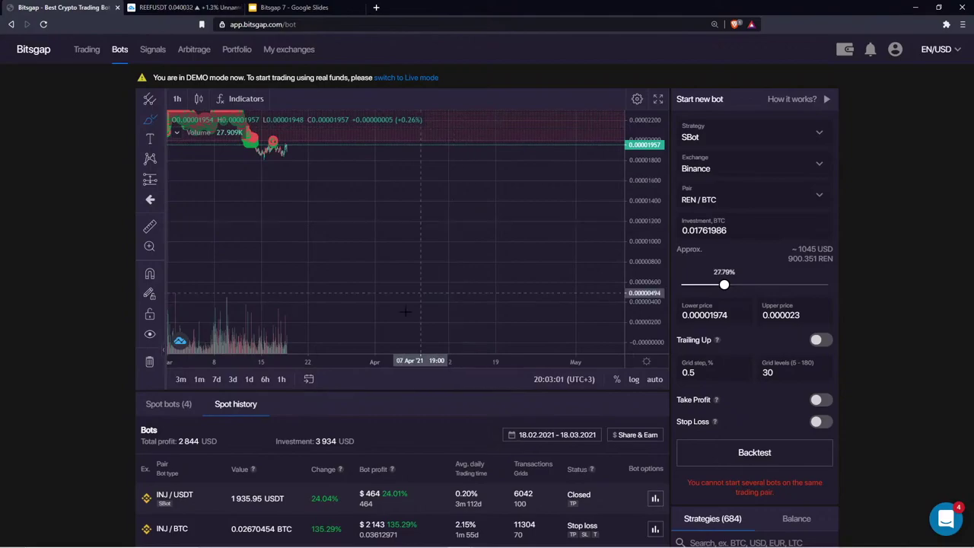
mouse_move(397, 328)
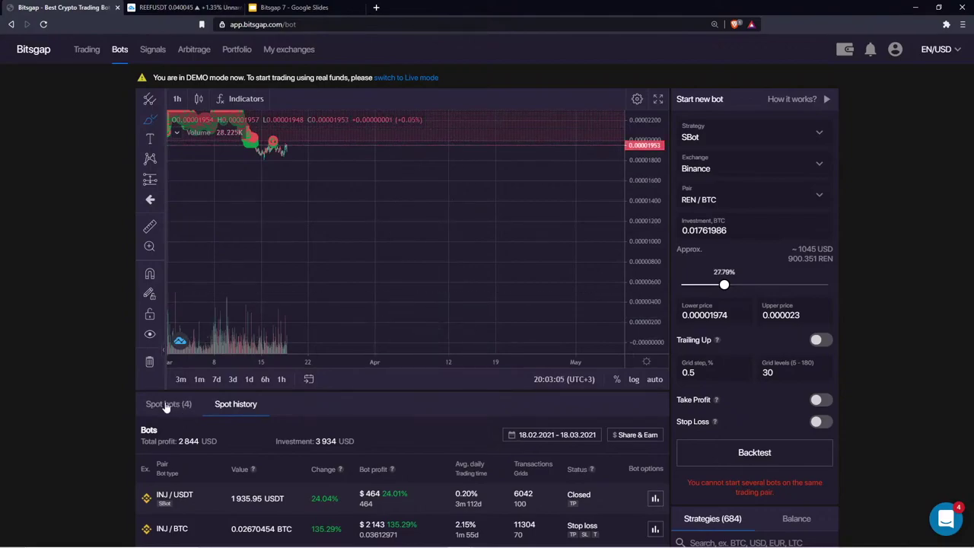
scroll(441, 446, "down", 1)
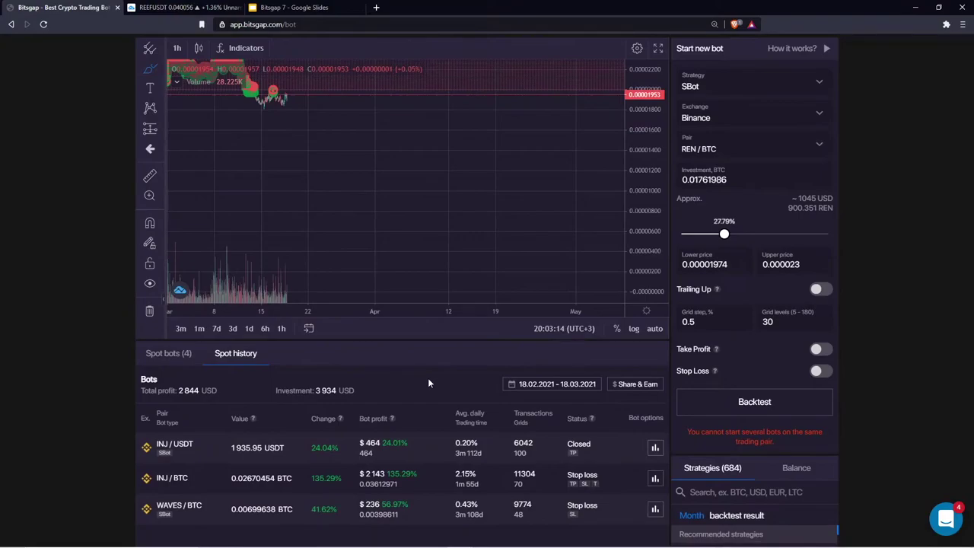
scroll(428, 381, "up", 1)
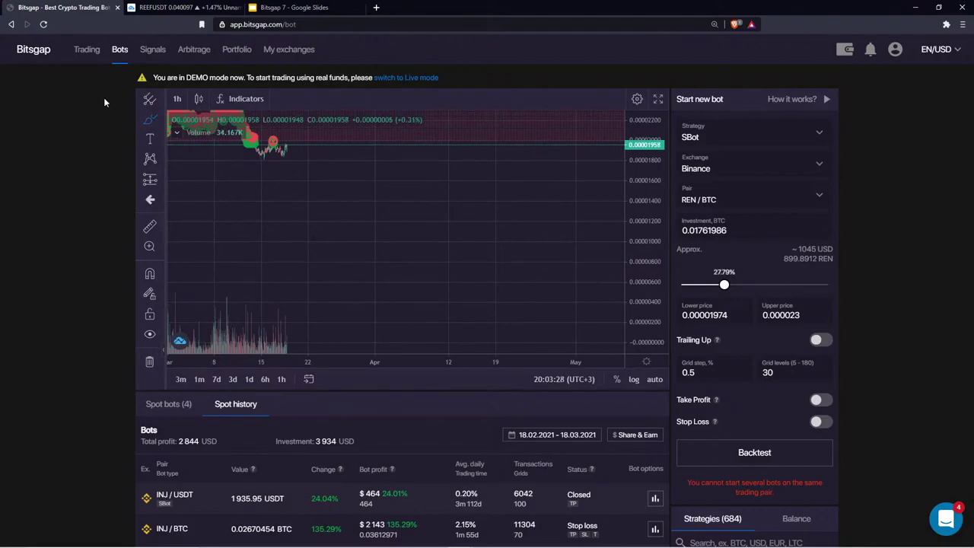
- Open the Trading page, turn demo mode off and select Binance Futures as the exchange
left_click(85, 51)
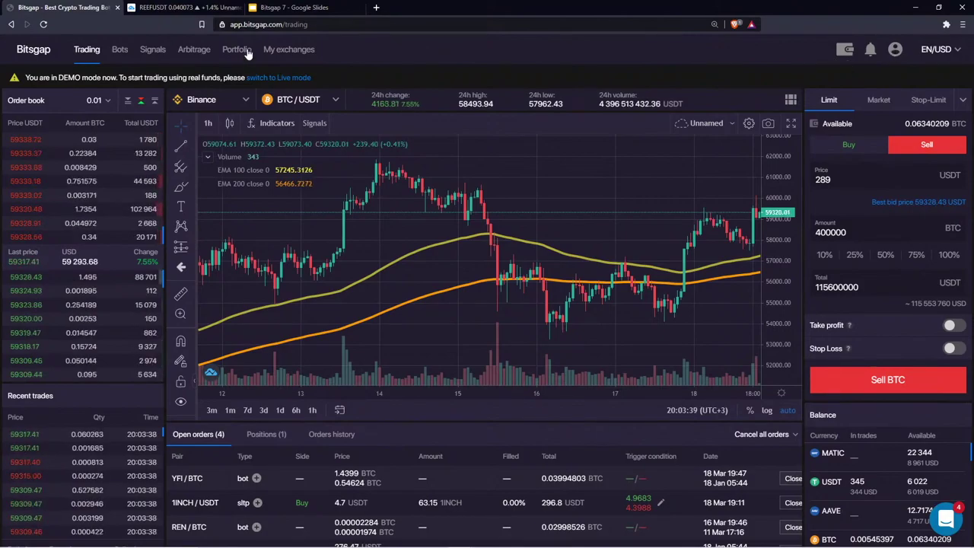
left_click(895, 51)
left_click(887, 100)
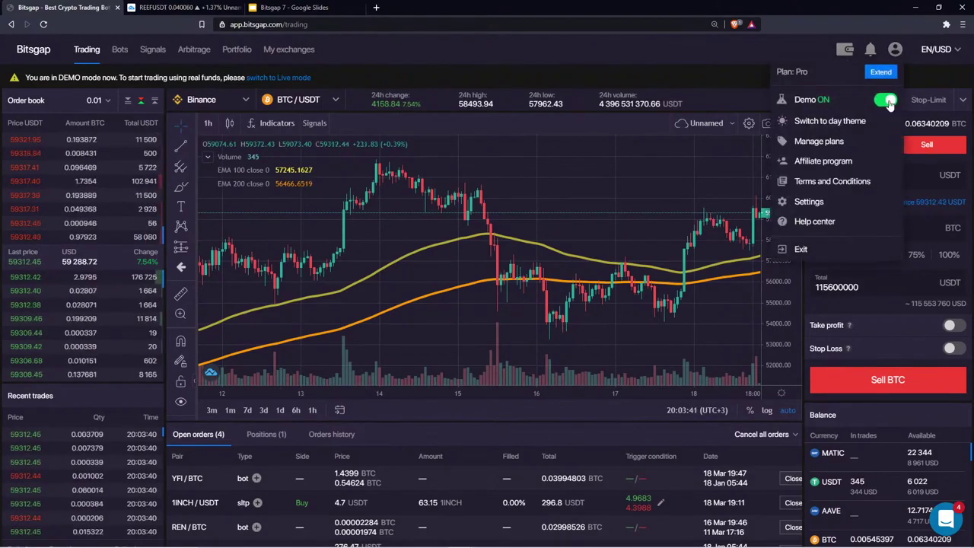
left_click(219, 79)
left_click(217, 180)
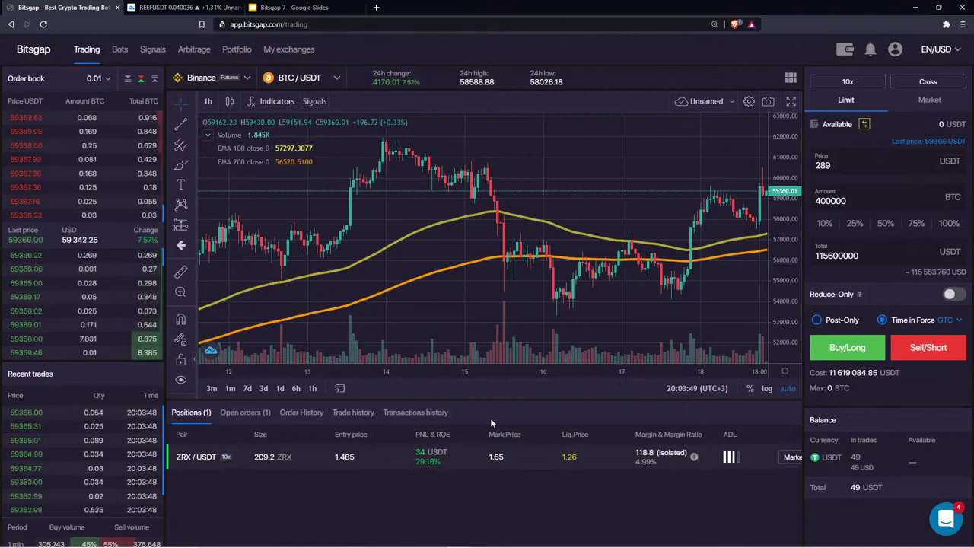
- Examine the BTC/USDT futures chart and the margin ratio of the open ZRX/USDT position
left_click_drag(607, 176, 516, 181)
left_click_drag(784, 285, 784, 260)
left_click_drag(698, 295, 688, 267)
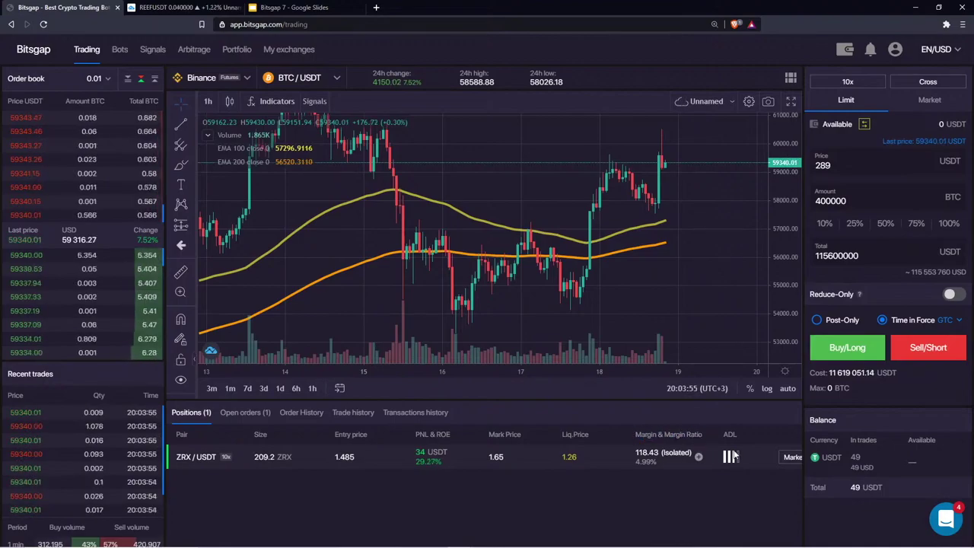
left_click_drag(702, 435, 668, 432)
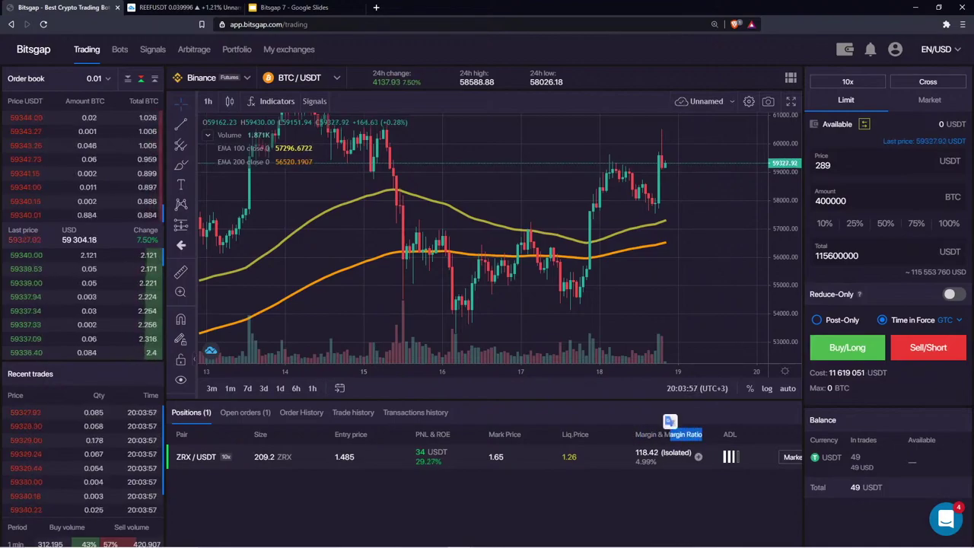
left_click(577, 439)
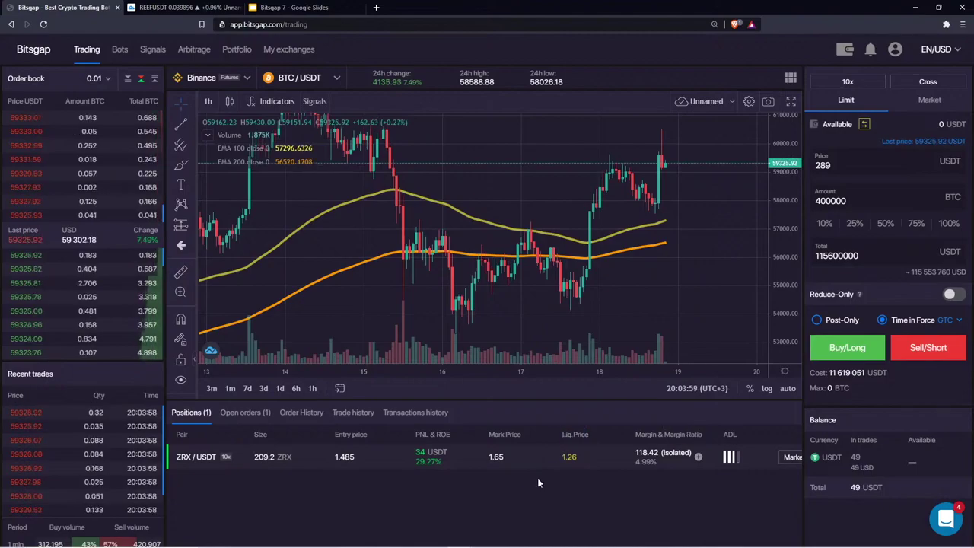
scroll(684, 259, "down", 3)
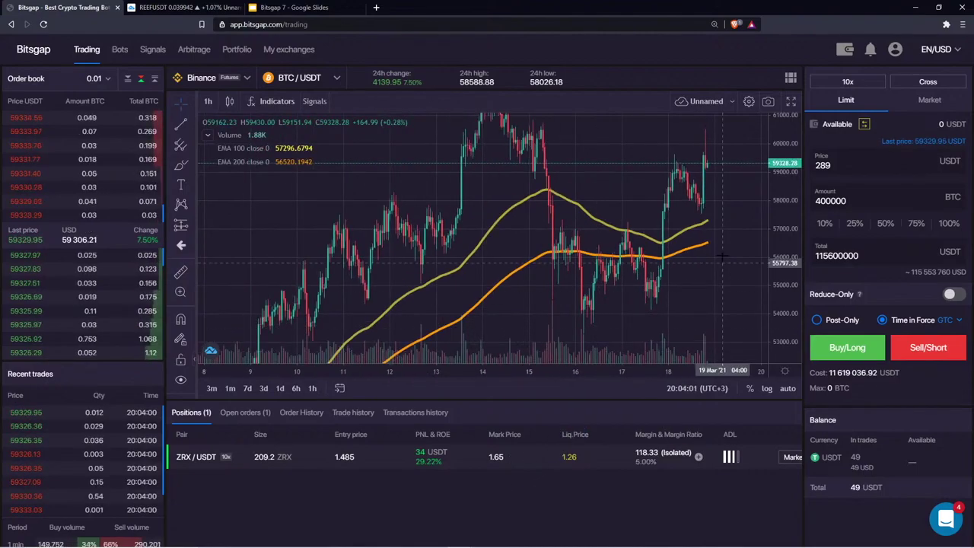
left_click_drag(793, 199, 624, 258)
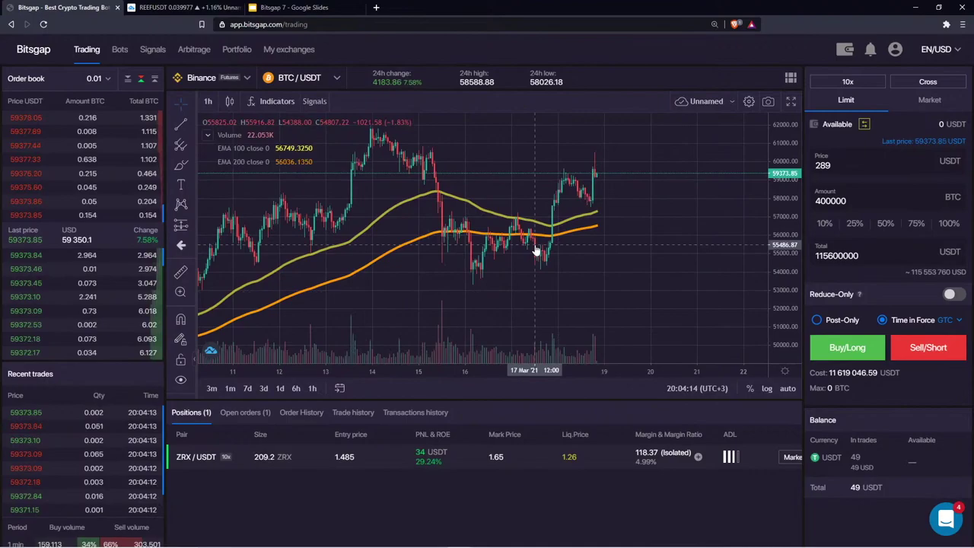
- View the live-mode Bots page with the BTC/USDT price range and return to the Trading page
left_click(120, 49)
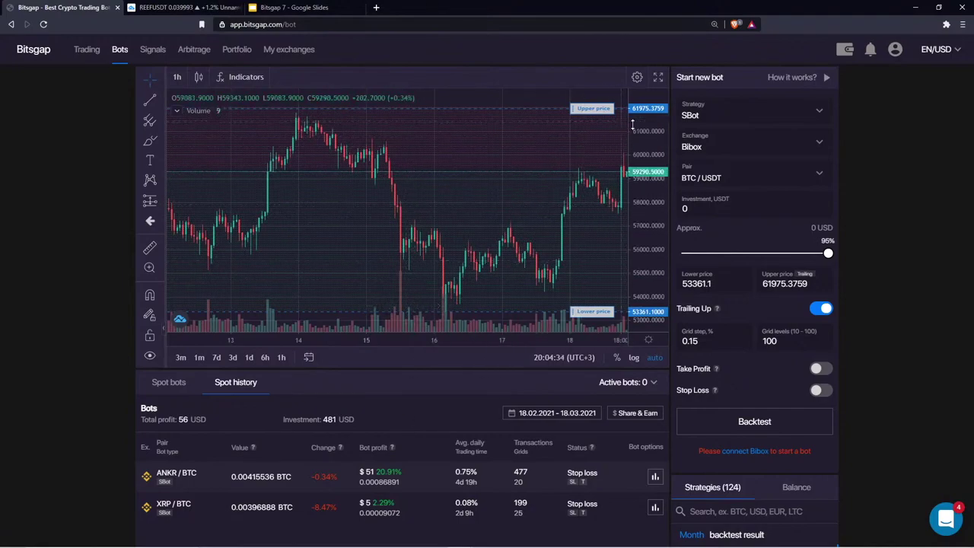
left_click_drag(650, 128, 649, 157)
left_click(96, 51)
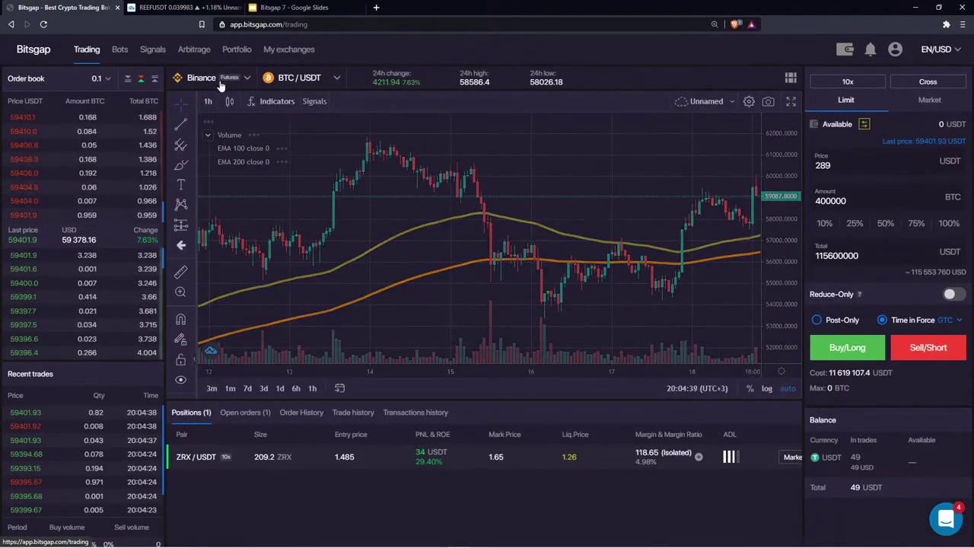
- Set the futures order form to Market and load the ALICE/USDT pair on the chart
left_click(929, 100)
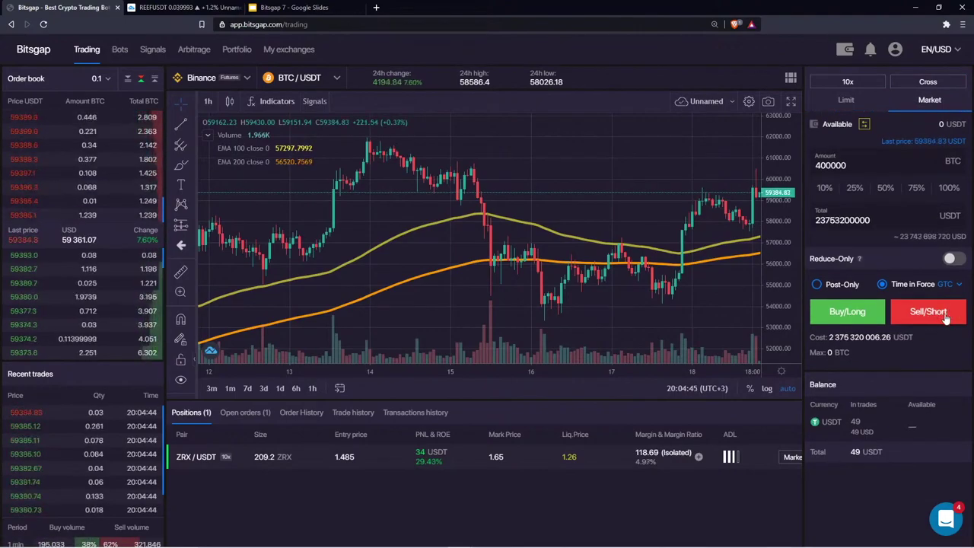
left_click(282, 80)
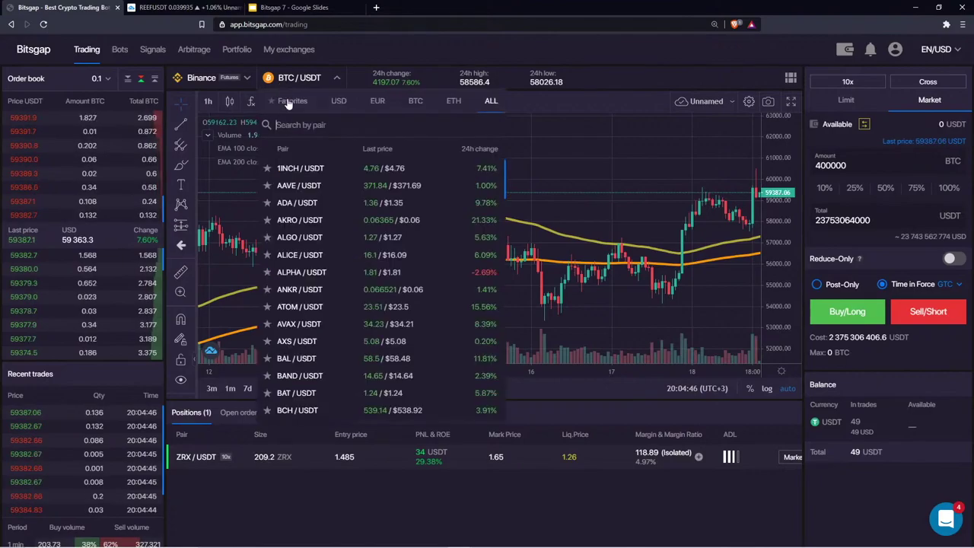
left_click(330, 251)
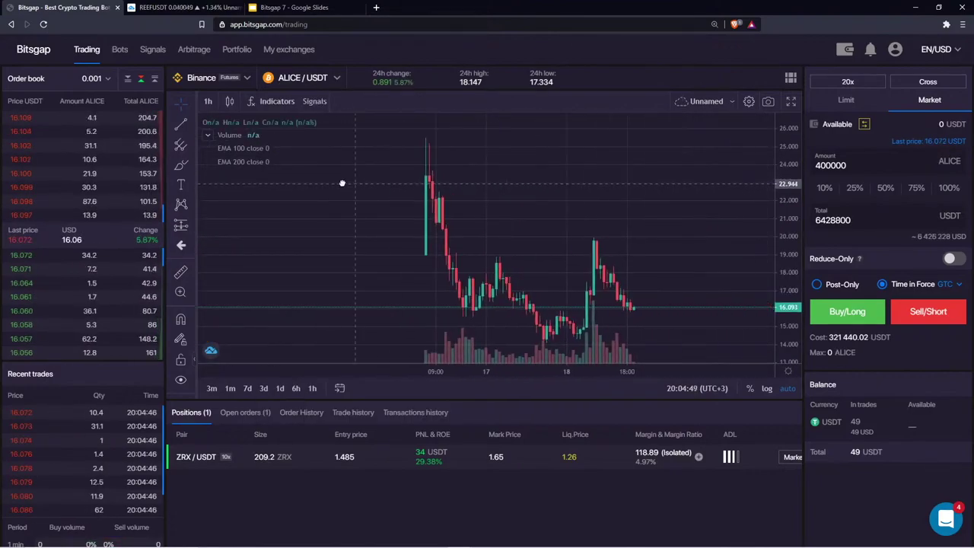
left_click_drag(782, 181, 782, 226)
left_click_drag(662, 217, 601, 190)
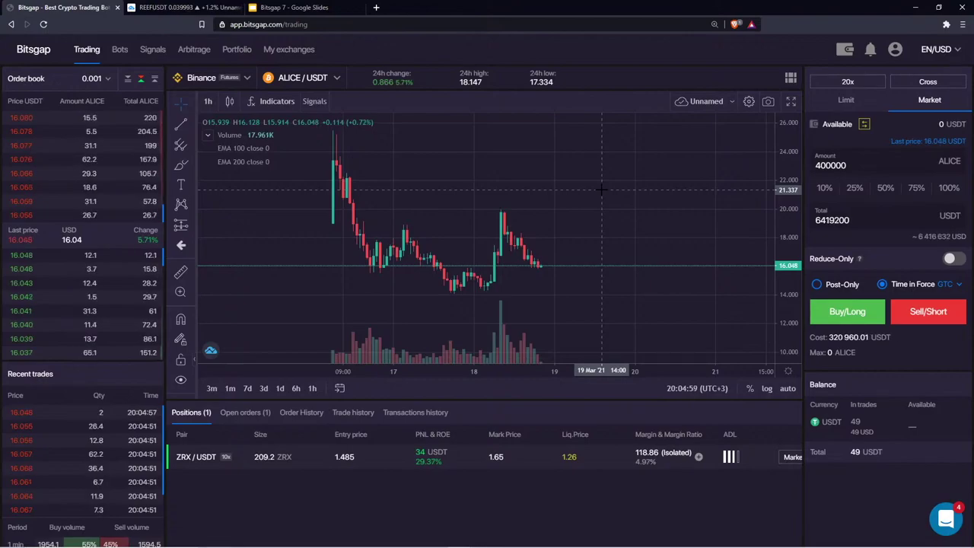
- Open the active spot bots list on the Bots page and turn demo mode on
left_click(116, 55)
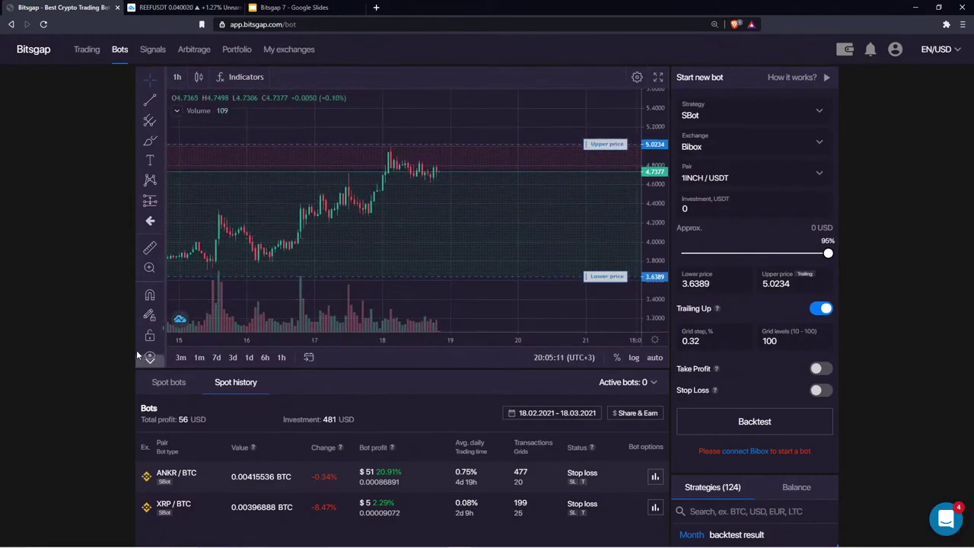
left_click(169, 381)
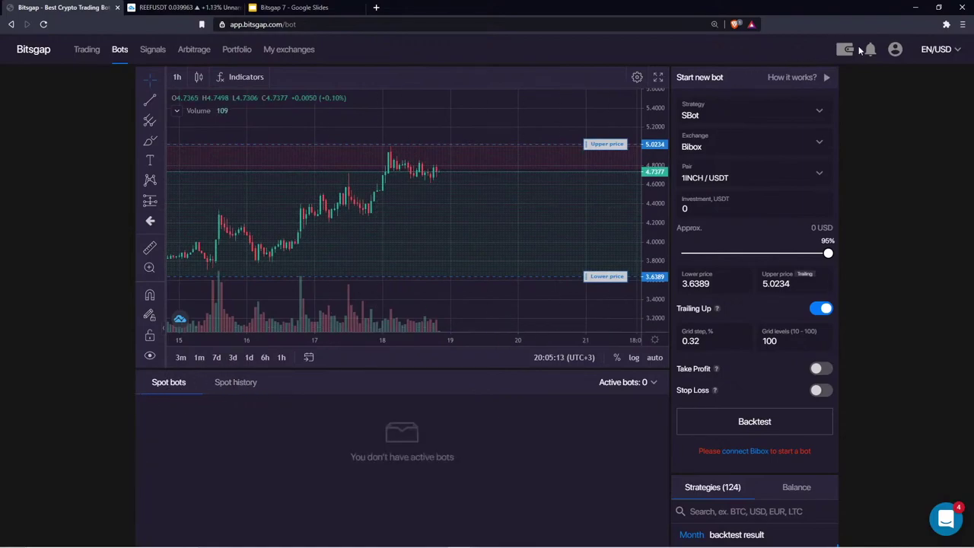
left_click(895, 50)
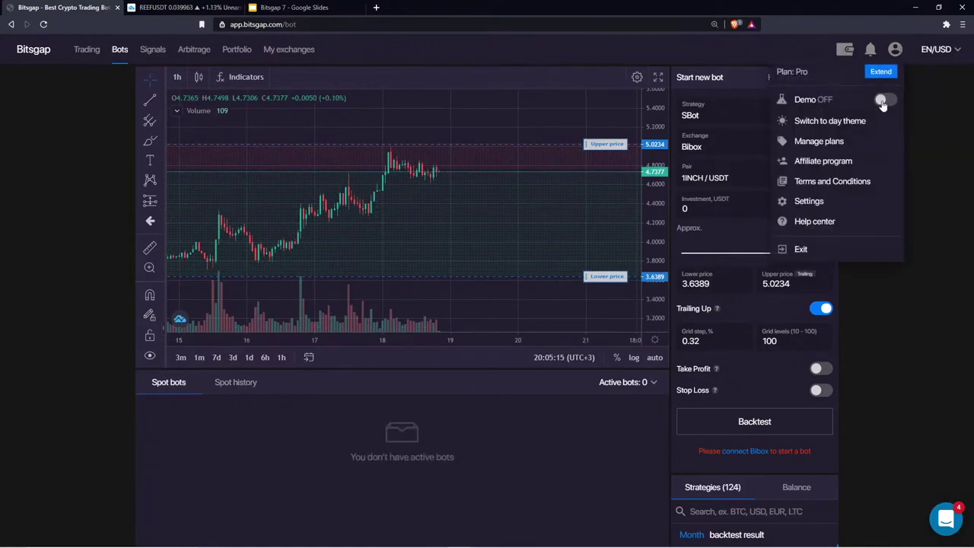
left_click(883, 102)
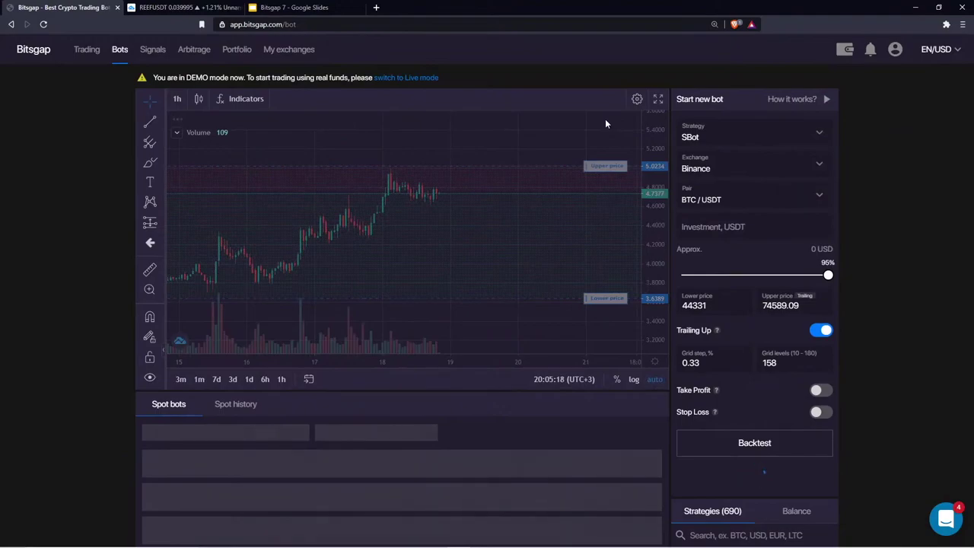
- Set the grid step of the new BTC/USDT SBot to 1.4 %
left_click_drag(703, 372, 669, 372)
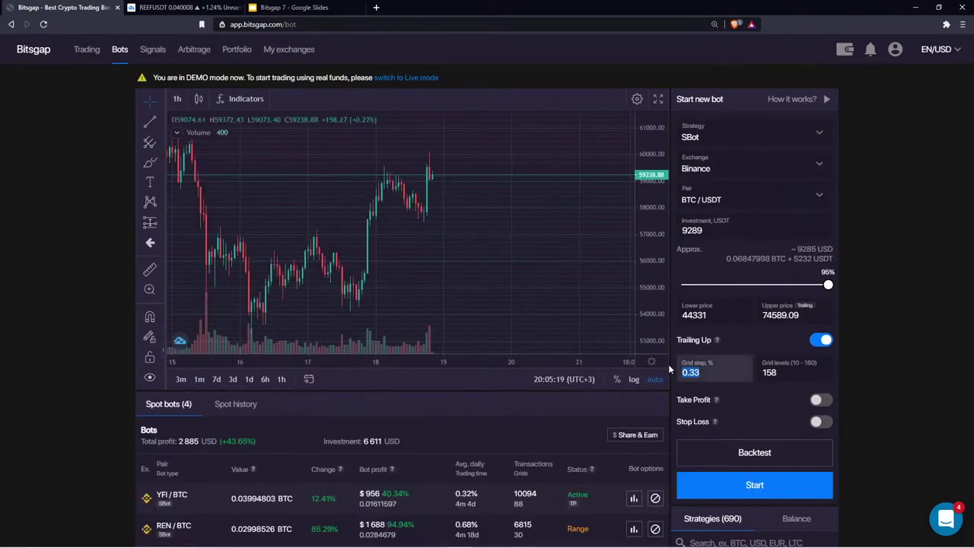
type("0.7")
key("BackSpace")
key("BackSpace")
key("BackSpace")
type("1.4")
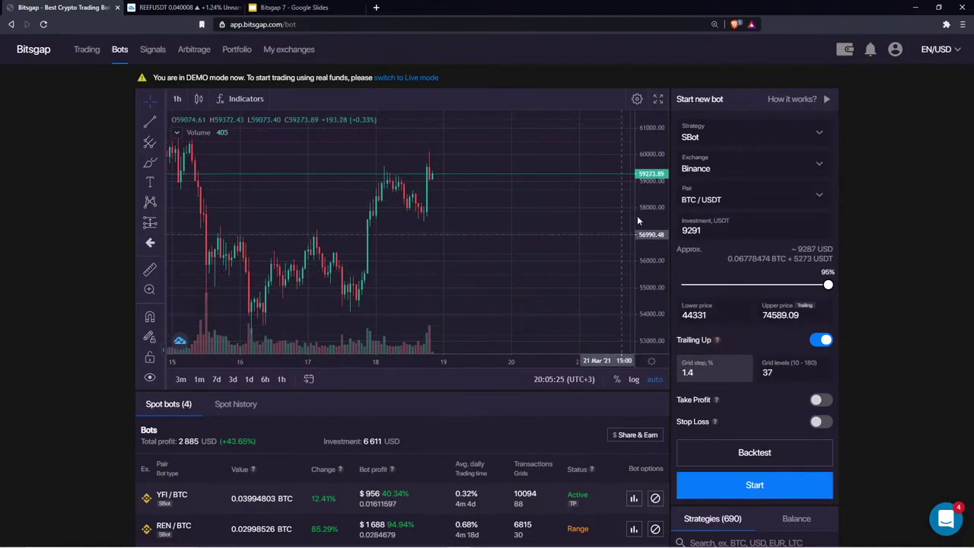
- Try a grid step of 0.8 % for the BTC/USDT SBot and restore it to 1.4 %
left_click_drag(637, 220, 652, 287)
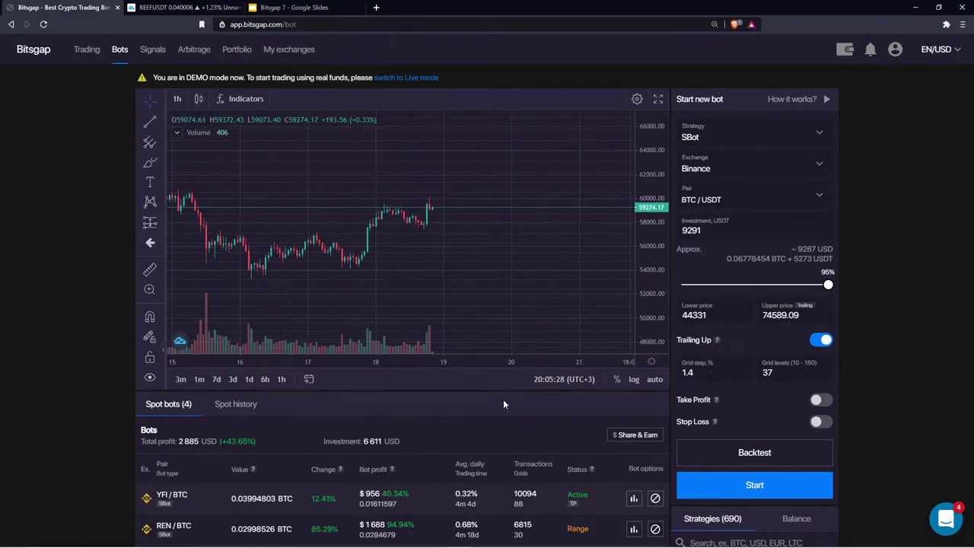
scroll(502, 398, "down", 1)
scroll(502, 384, "down", 1)
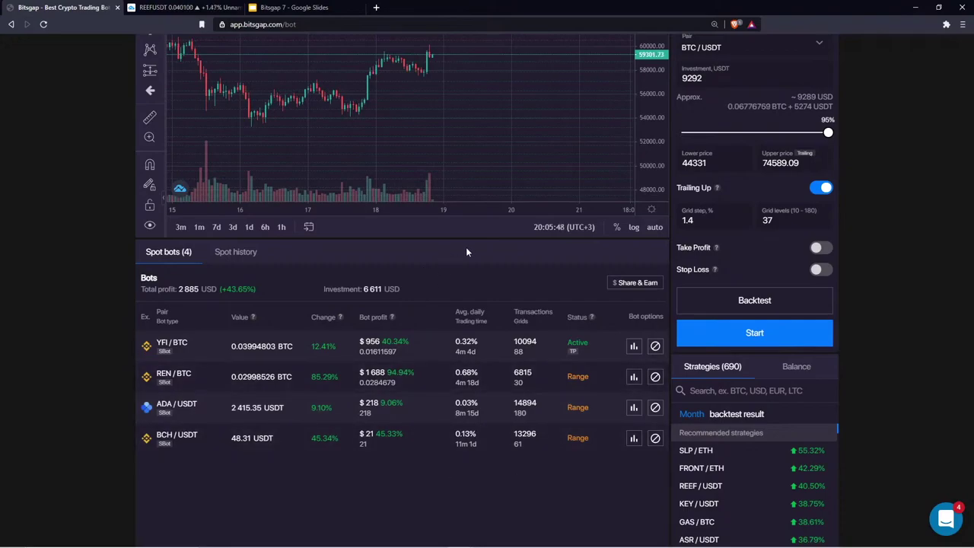
scroll(468, 252, "up", 1)
left_click_drag(709, 271, 641, 278)
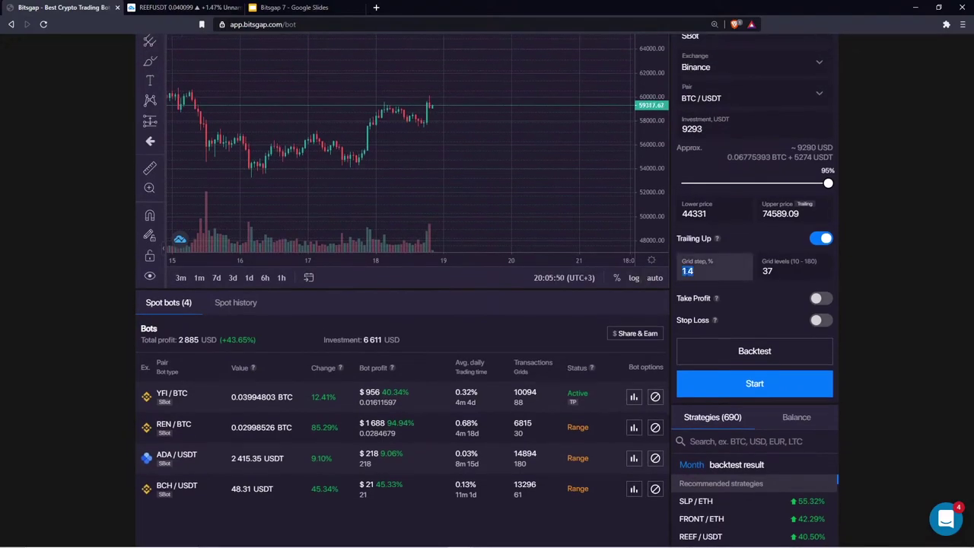
type("0.8")
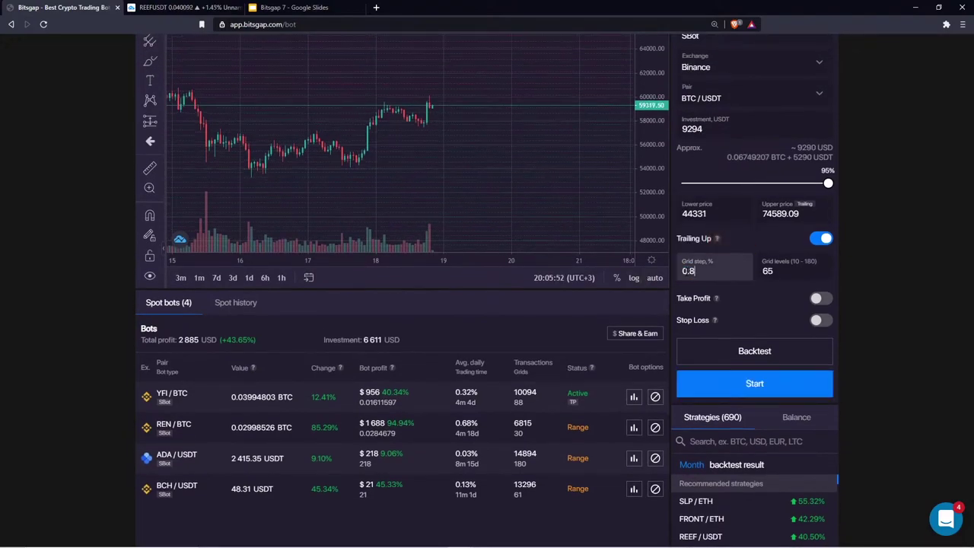
key("BackSpace")
key("BackSpace")
key("BackSpace")
type("1.4")
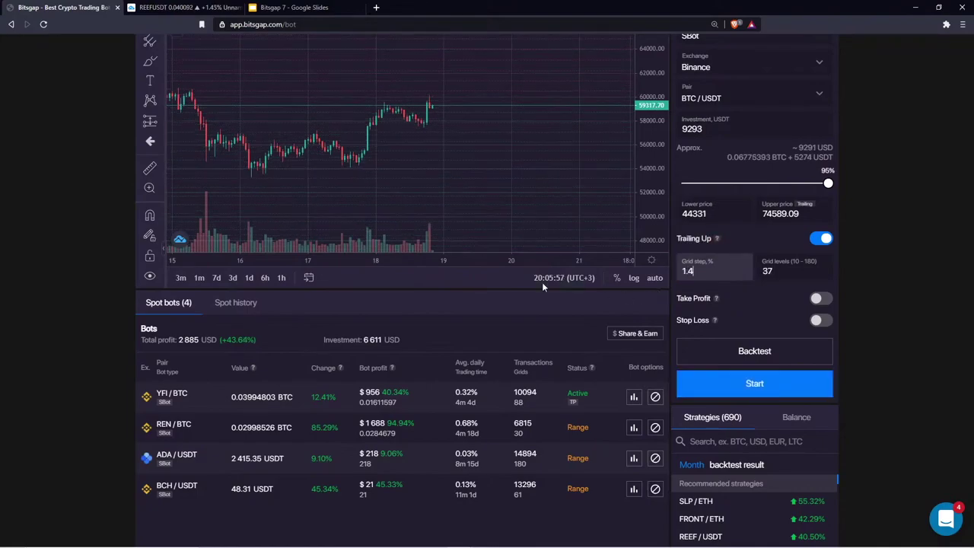
- Set the grid step of the BTC/USDT SBot to 1 %
key("BackSpace")
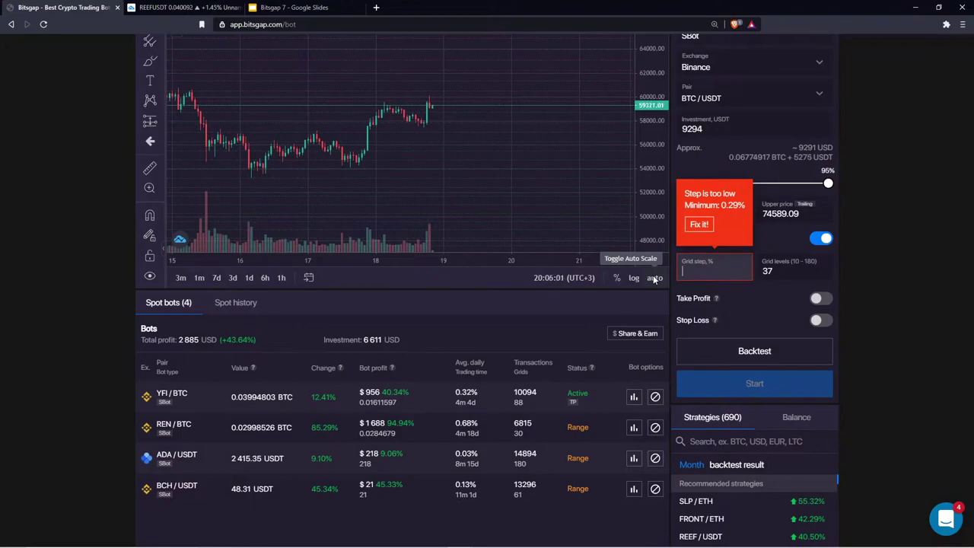
type("1")
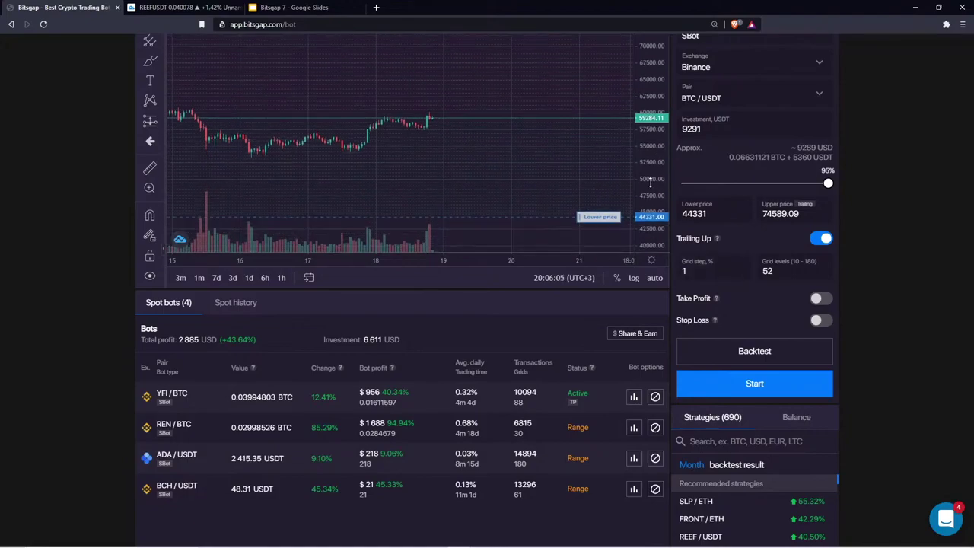
- Narrow the bot's trading range on the chart to a lower price of about 52721.56 and an upper price of about 61895.12
left_click_drag(603, 138, 360, 72)
left_click_drag(457, 163, 519, 173)
left_click_drag(410, 113, 488, 154)
scroll(488, 154, "up", 2)
scroll(487, 154, "down", 5)
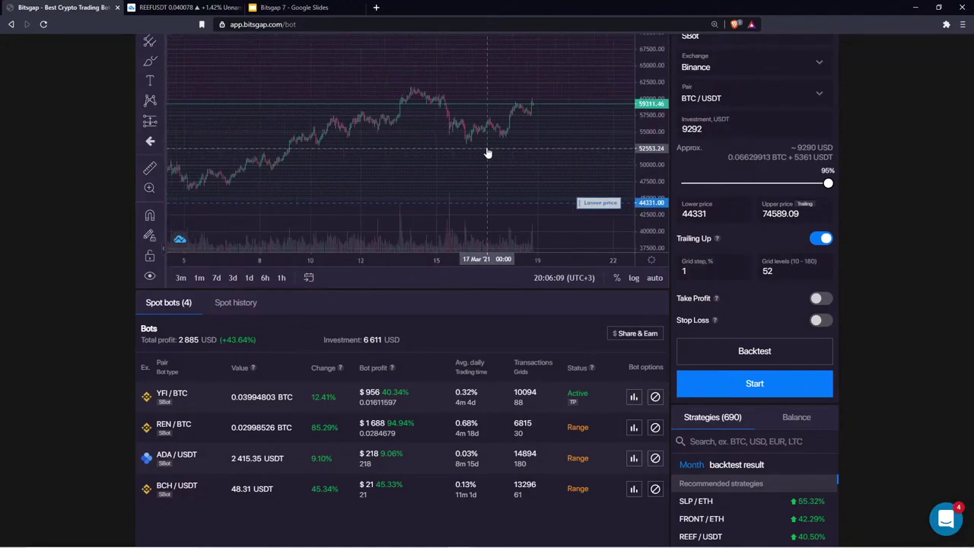
scroll(96, 143, "up", 2)
left_click_drag(416, 185, 383, 175)
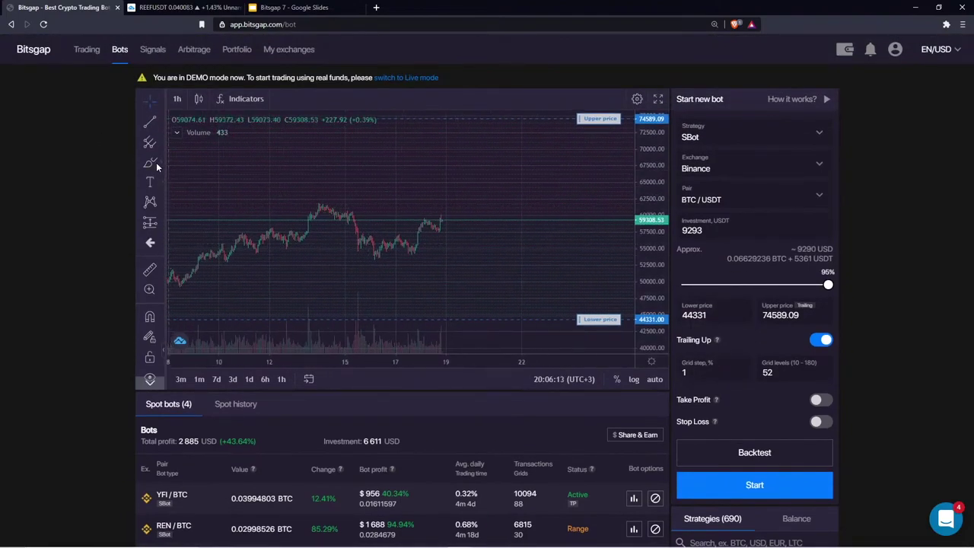
scroll(369, 214, "down", 3)
left_click_drag(386, 212, 359, 193)
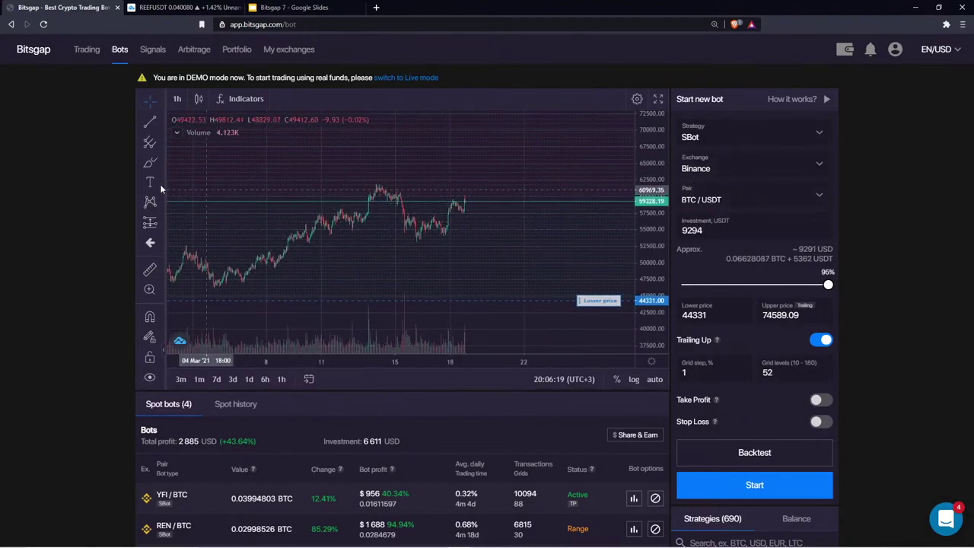
left_click(160, 225)
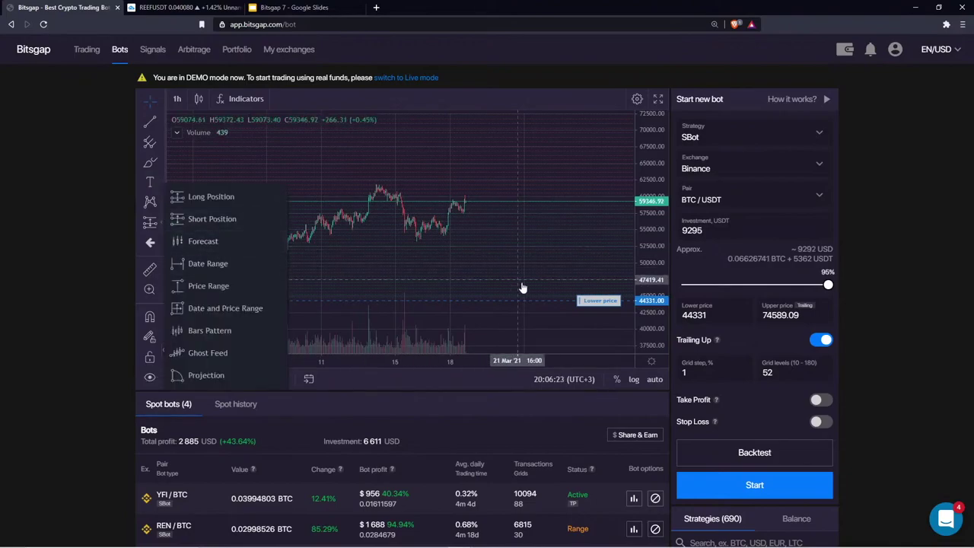
left_click_drag(600, 301, 589, 243)
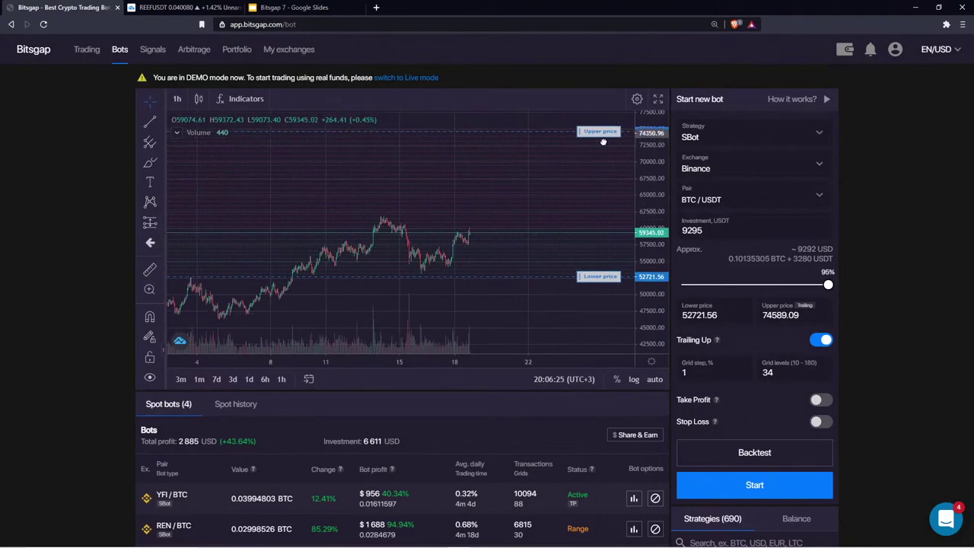
left_click_drag(600, 130, 600, 219)
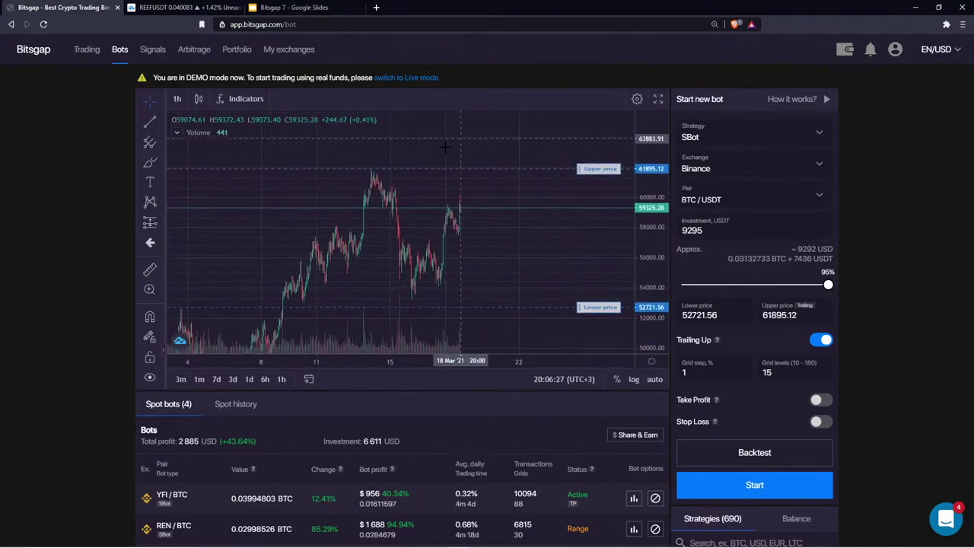
- Measure the price range from the mid-March peak at about 61814 down to the following low at about 53202
left_click(162, 223)
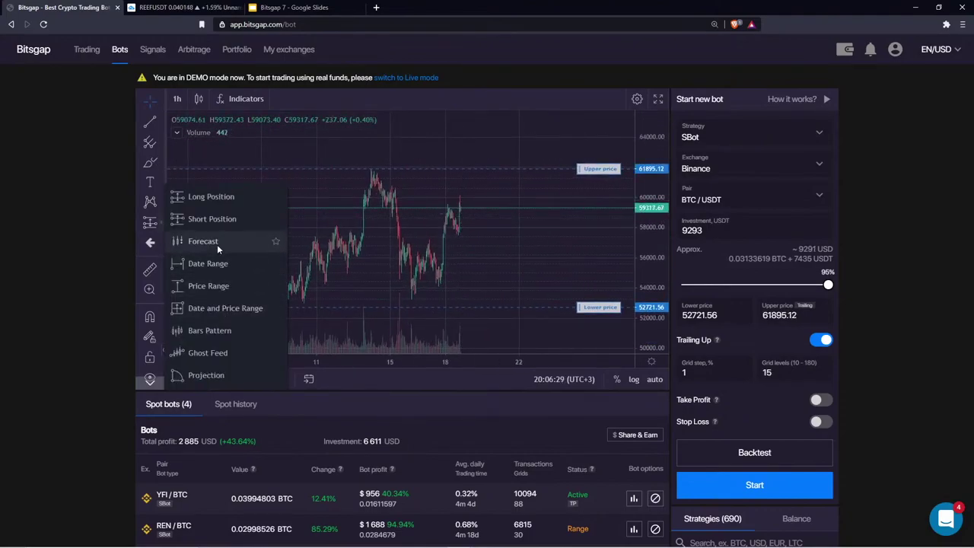
left_click(214, 287)
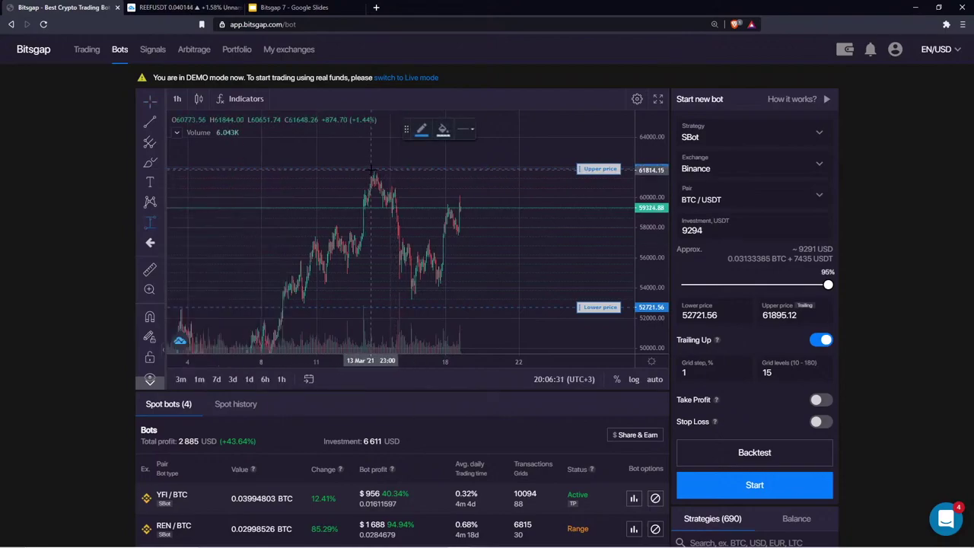
left_click(371, 171)
left_click(452, 300)
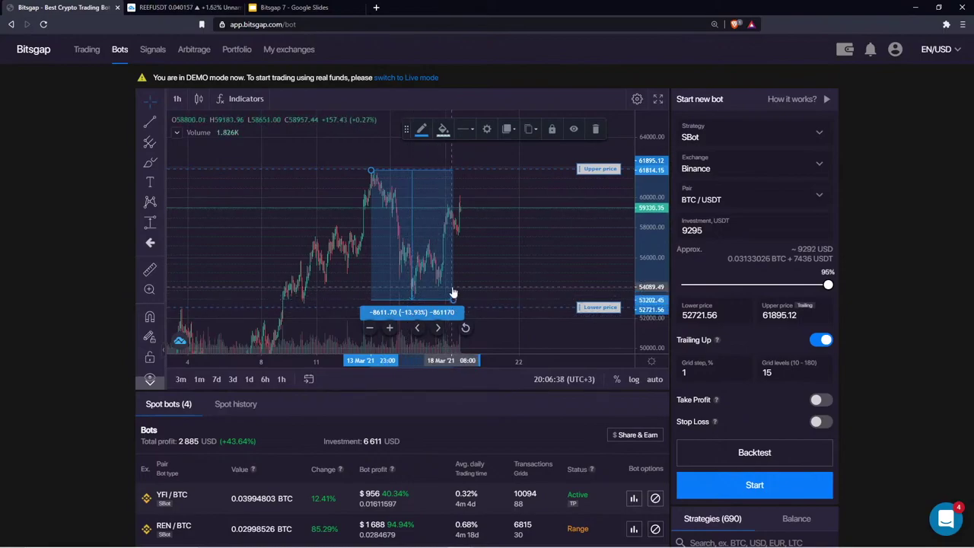
- Set the number of grid levels for the BTC/USDT SBot to 16
double_click(765, 372)
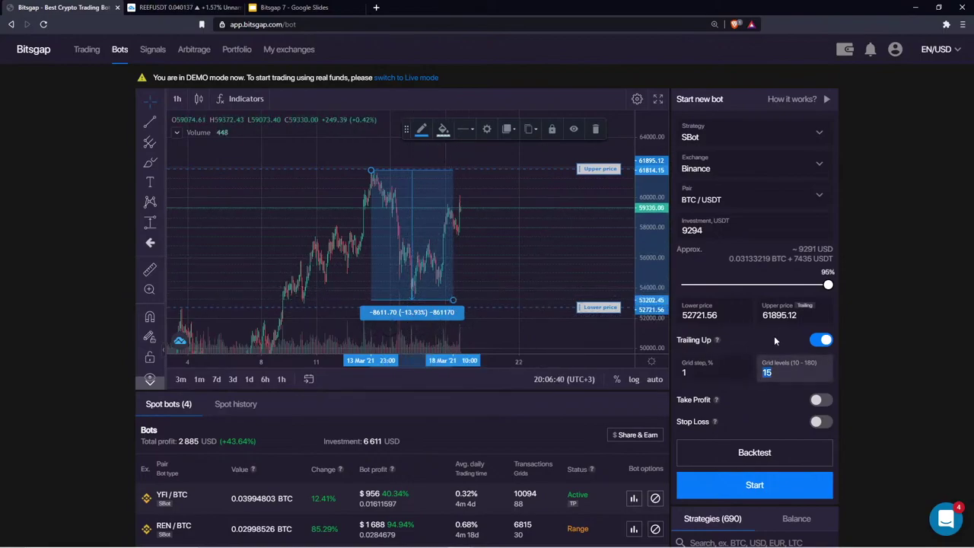
type("13")
key("BackSpace")
key("BackSpace")
type("16")
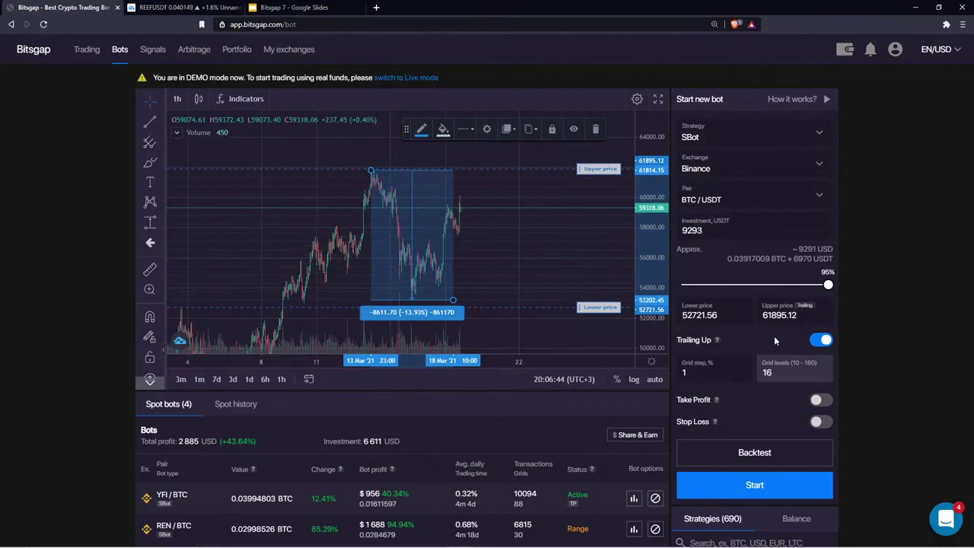
key("BackSpace")
type("7")
type("6")
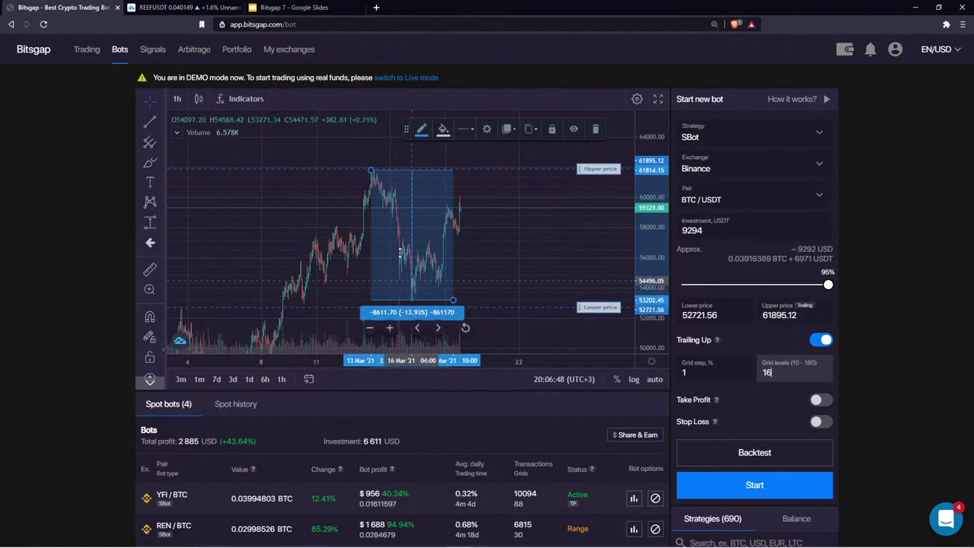
double_click(774, 373)
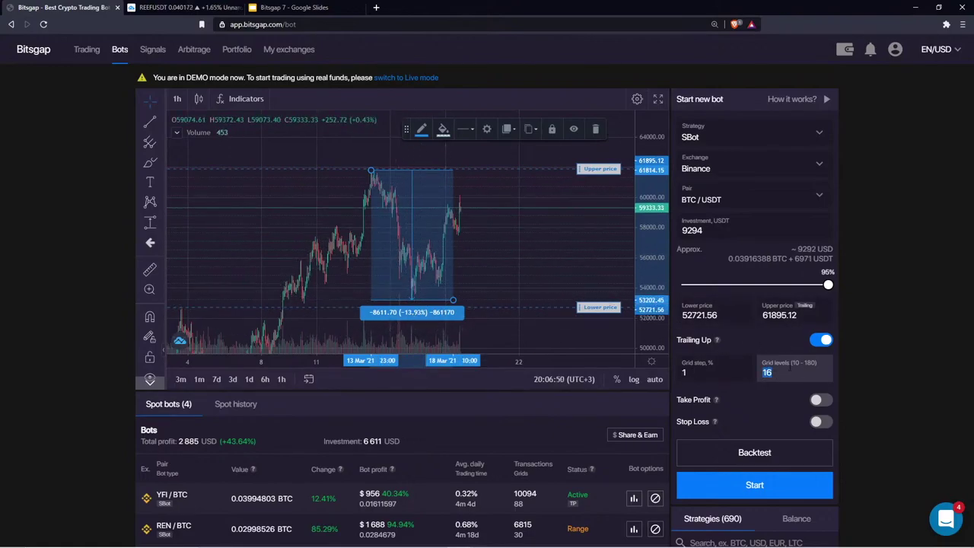
key("shift+Tab")
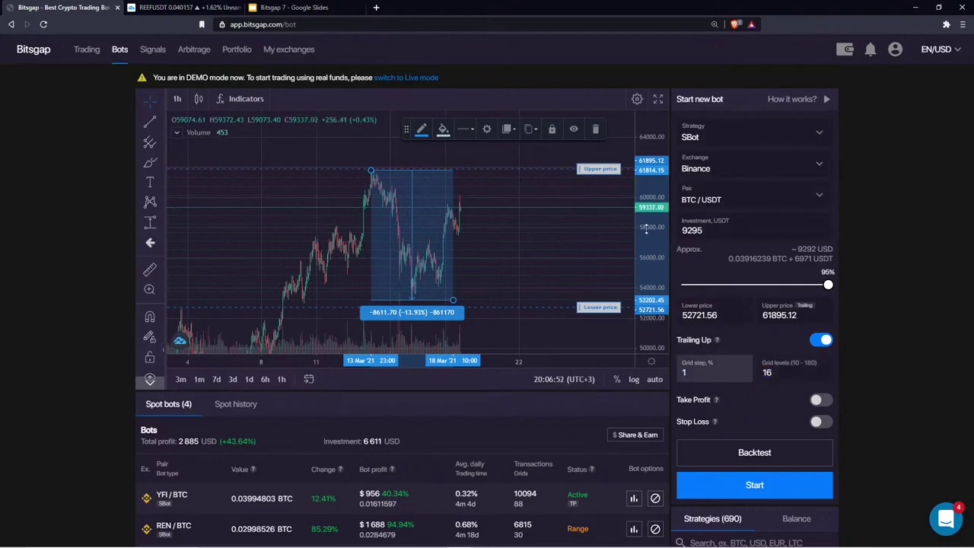
- Compare the measured price range with the grid step and grid levels, and delete the measurement from the chart
left_click_drag(645, 229, 646, 263)
left_click_drag(518, 253, 494, 251)
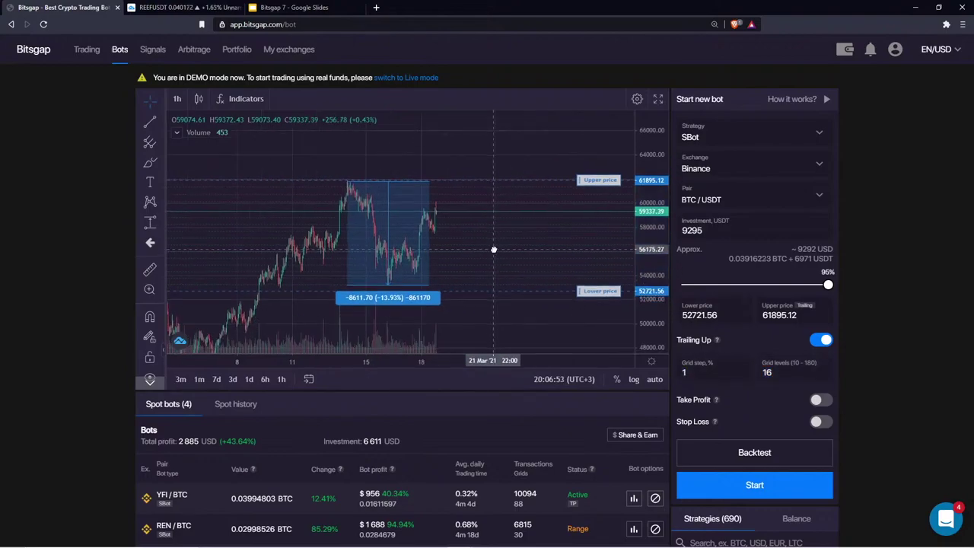
left_click(372, 299)
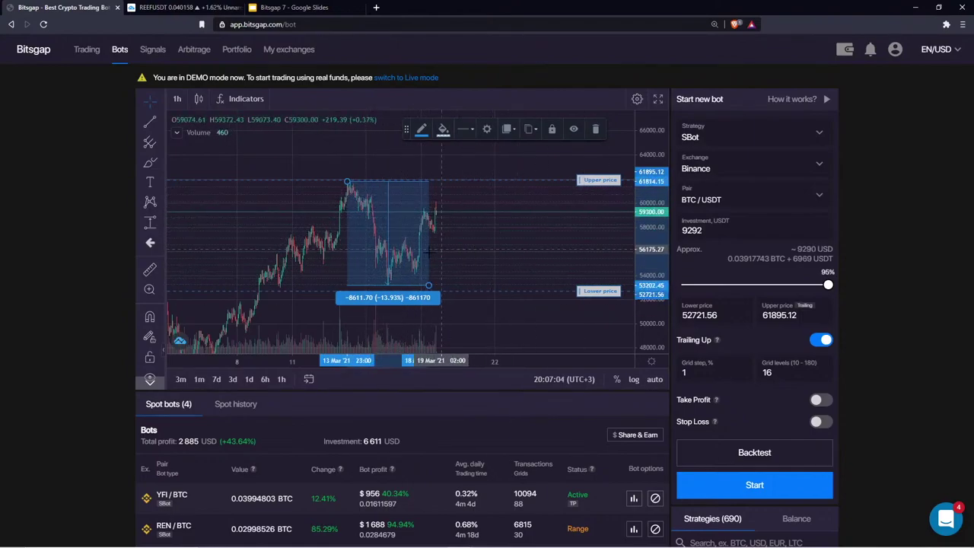
left_click(704, 374)
left_click(716, 372)
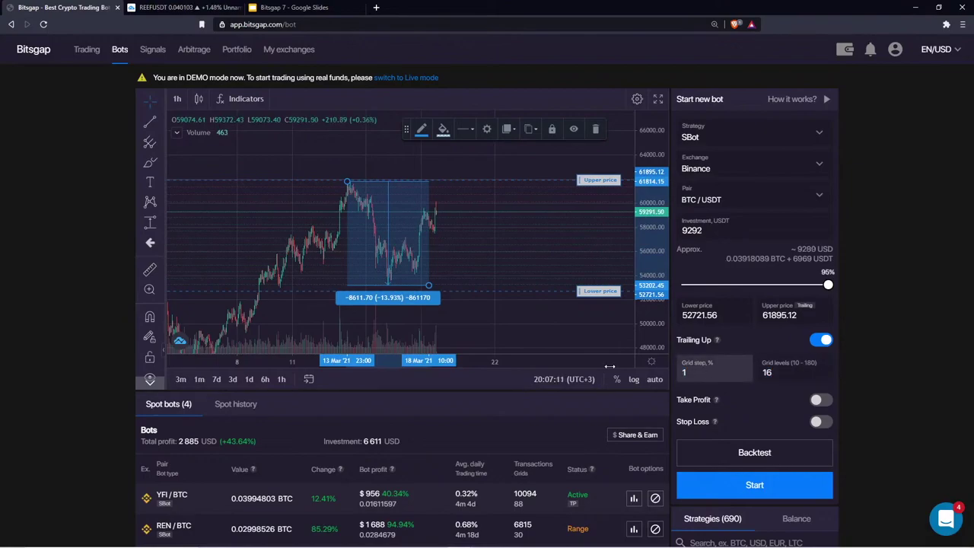
key("Tab")
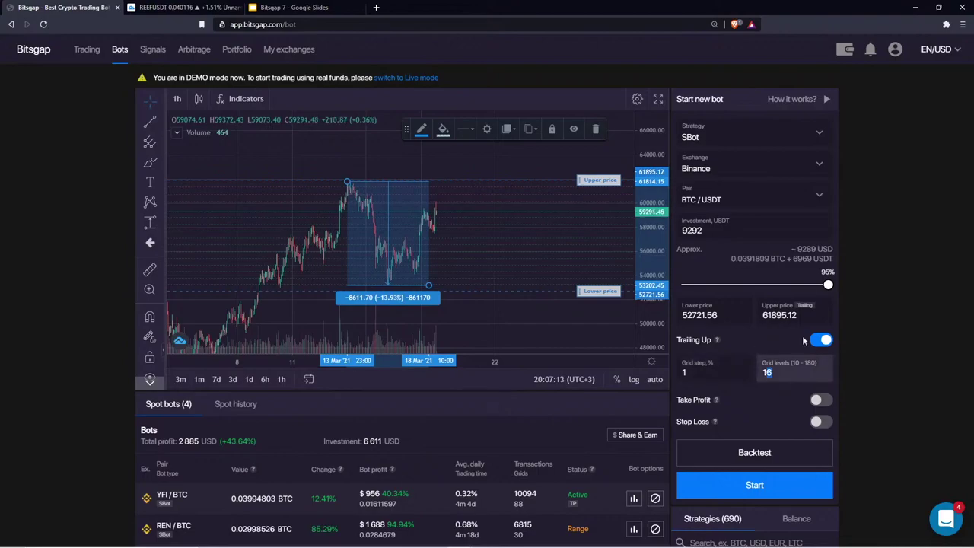
left_click_drag(658, 256, 657, 263)
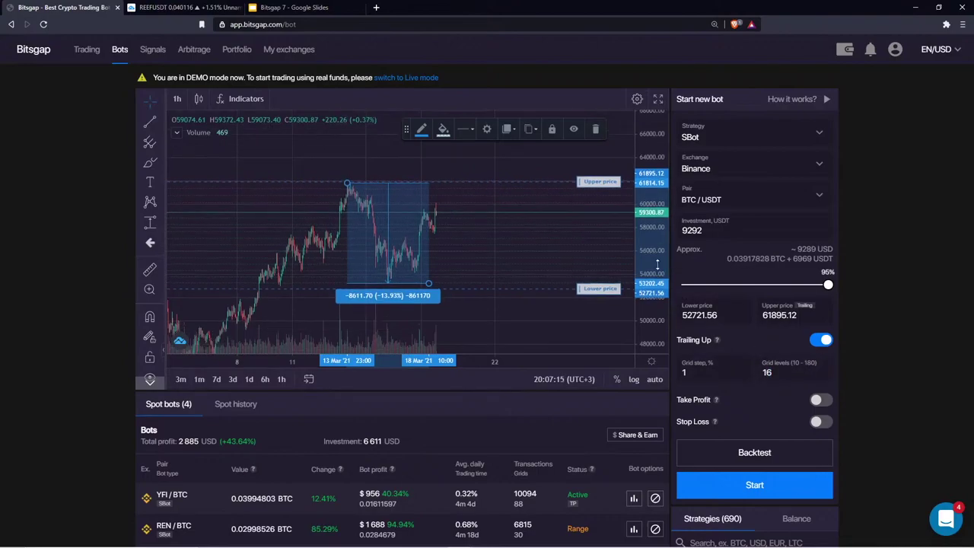
left_click_drag(527, 250, 481, 239)
left_click_drag(339, 175, 381, 158)
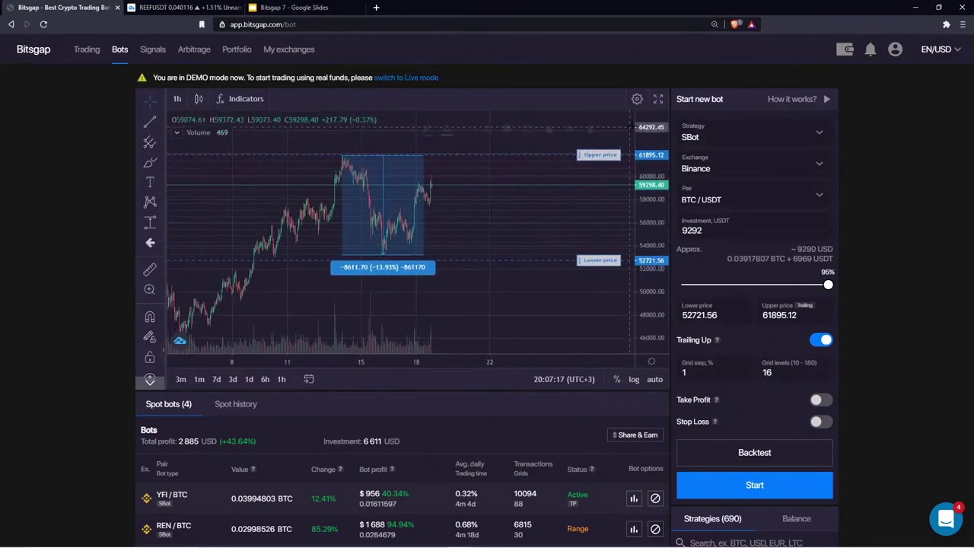
left_click(410, 177)
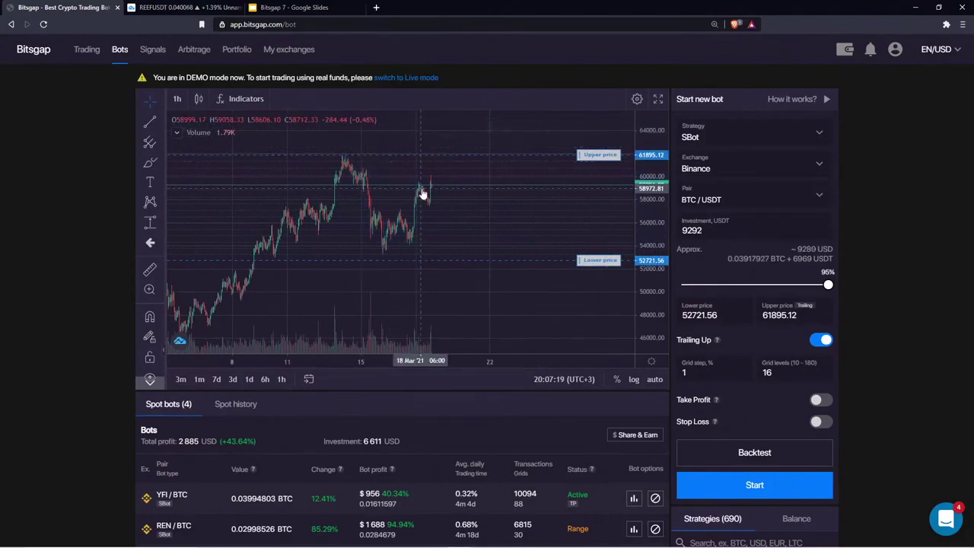
- Raise the bot's upper price limit on the chart to about 69067.65
scroll(348, 250, "down", 5)
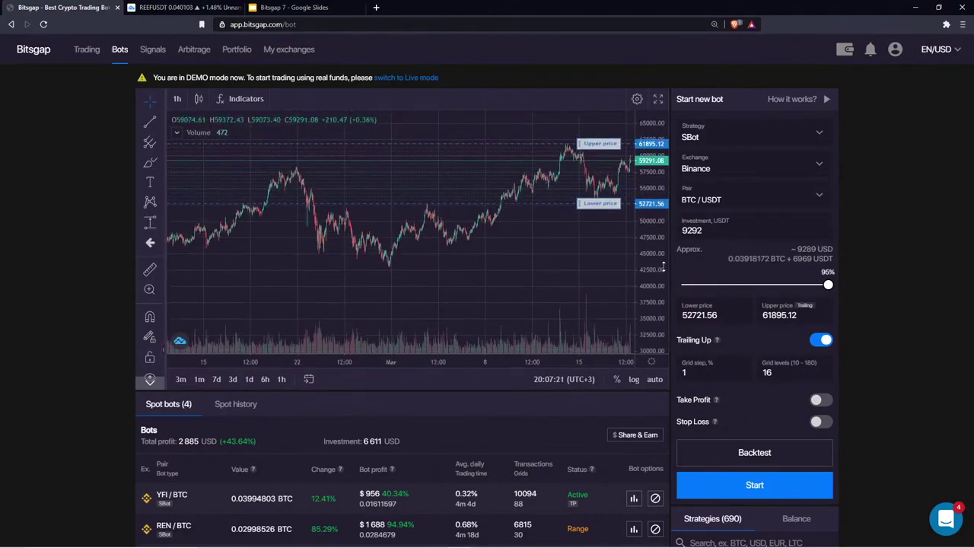
left_click_drag(387, 274, 169, 261)
left_click_drag(651, 274, 651, 187)
left_click_drag(480, 173, 517, 278)
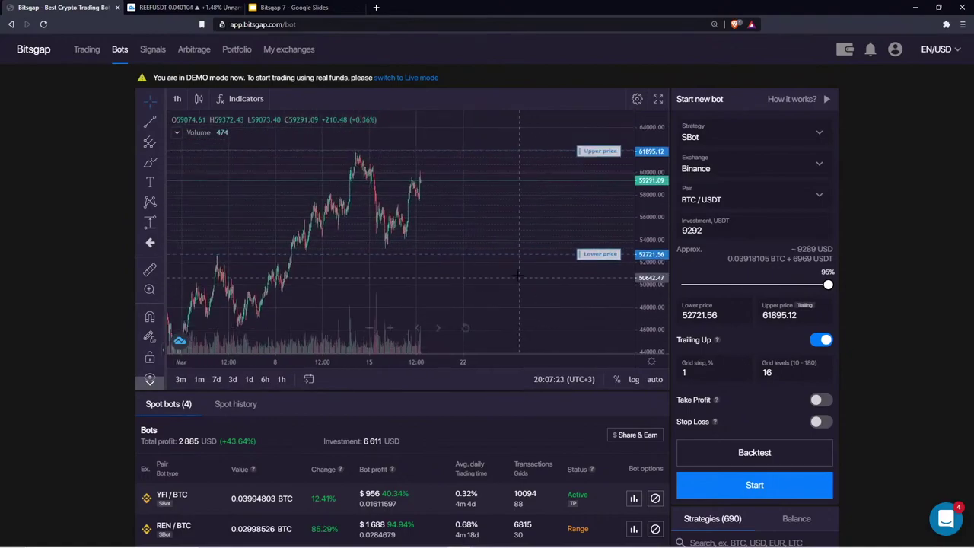
left_click_drag(470, 219, 454, 252)
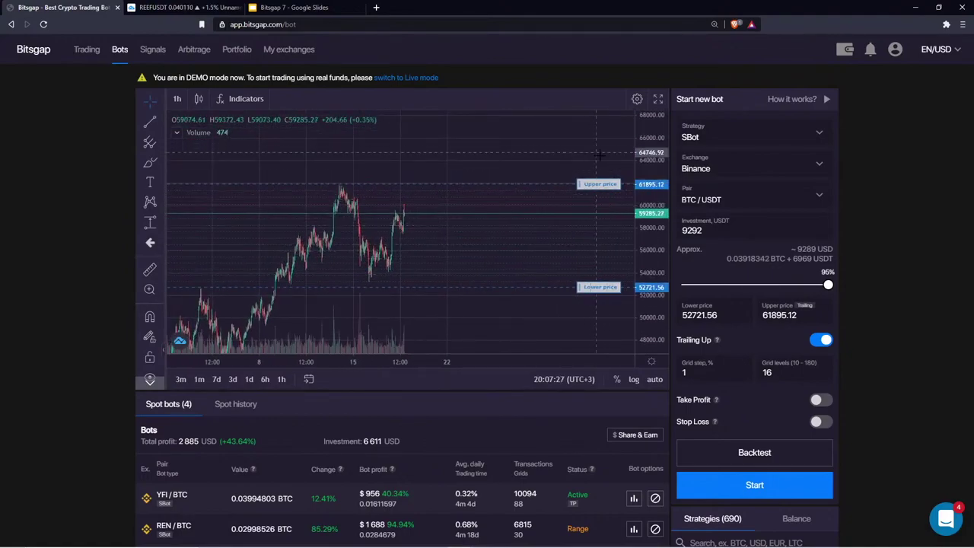
left_click_drag(586, 146, 585, 190)
left_click_drag(591, 226, 590, 149)
- Widen the bot's trading range on the chart to a lower price of about 29069.35 and an upper price of about 133016.47
left_click_drag(651, 155, 656, 342)
scroll(542, 228, "down", 5)
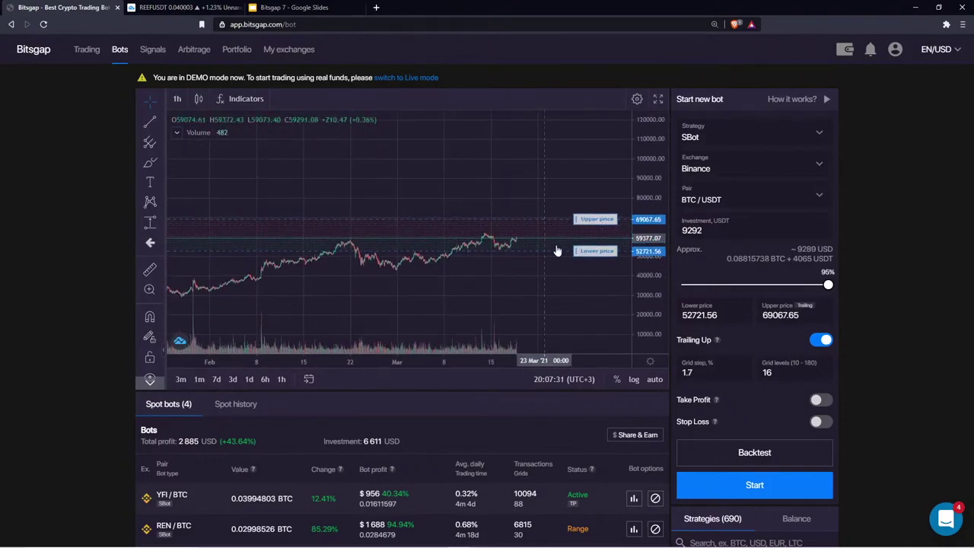
left_click_drag(586, 252, 589, 330)
left_click_drag(609, 220, 597, 102)
left_click_drag(598, 332, 598, 293)
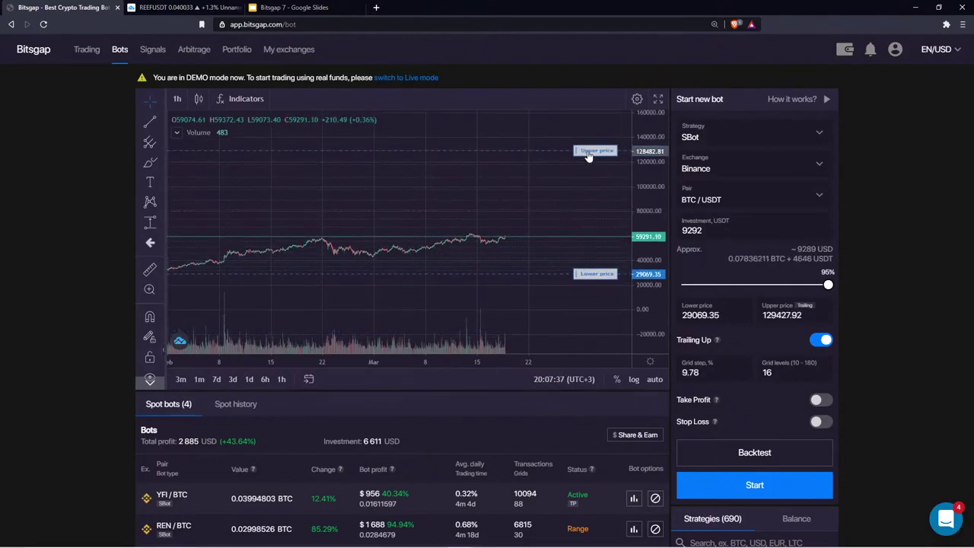
left_click_drag(594, 149, 594, 146)
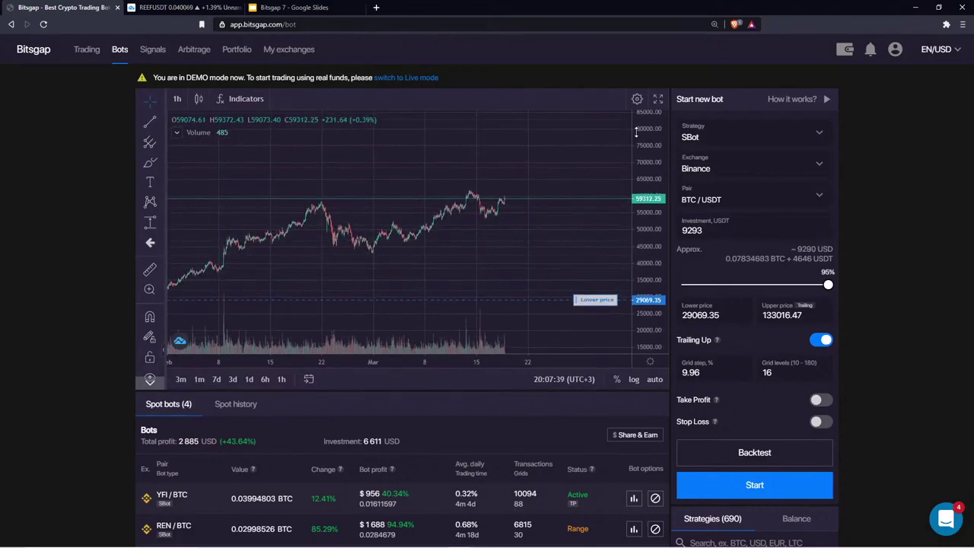
left_click(790, 377)
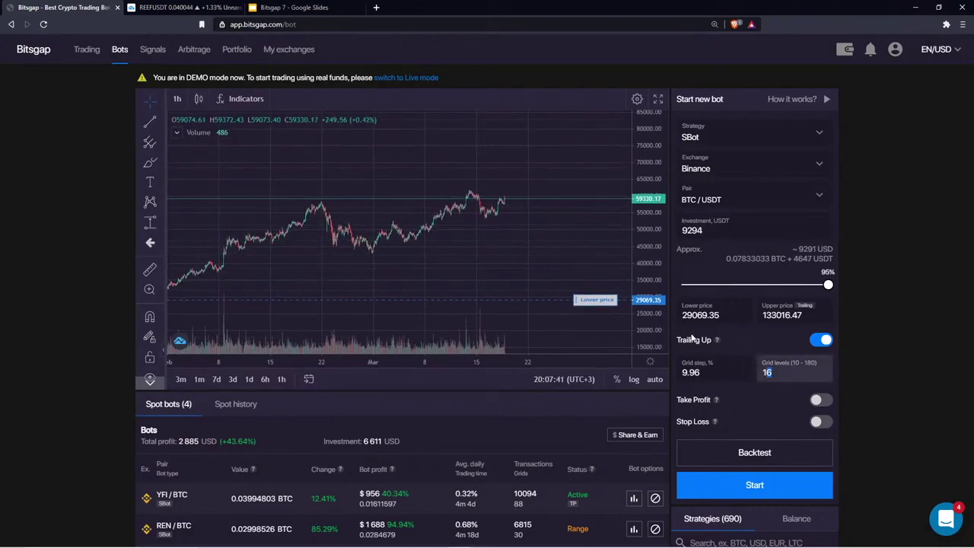
- Set the number of grid levels for the BTC/USDT SBot to 80
type("18")
key("BackSpace")
type("0")
- Examine how densely the grid levels fill the range between the lower and upper price limits on the BTC/USDT chart
scroll(580, 224, "up", 3)
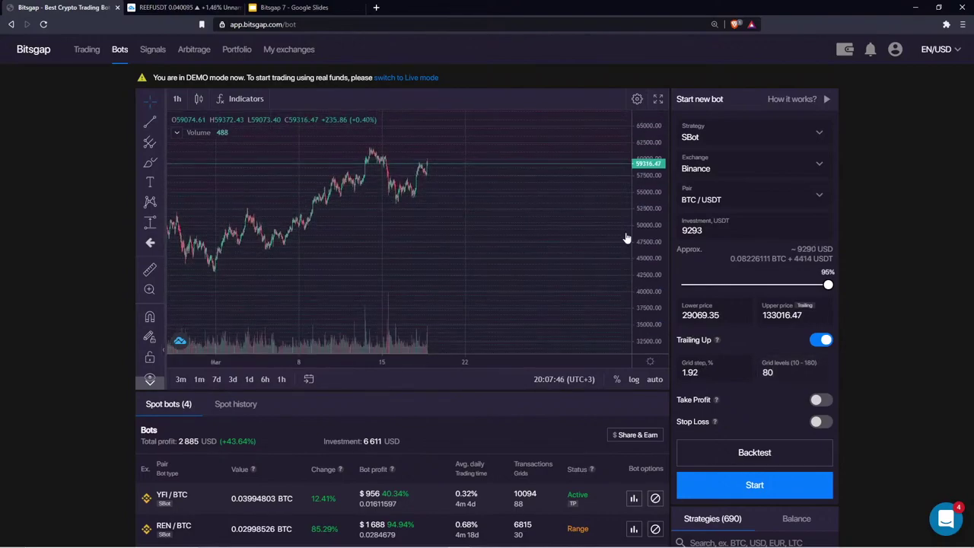
left_click_drag(549, 203, 531, 266)
left_click_drag(656, 137, 650, 267)
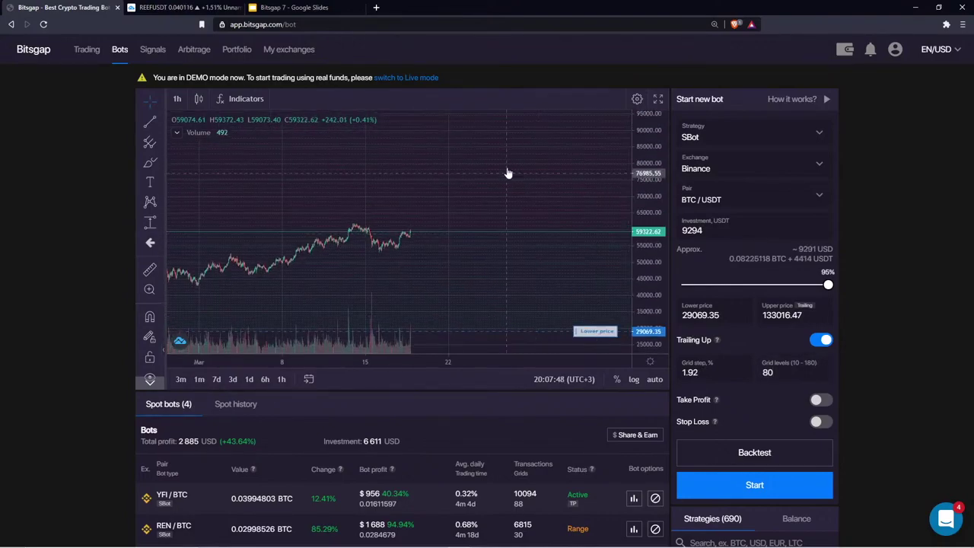
left_click_drag(506, 173, 469, 256)
left_click(152, 165)
mouse_move(373, 315)
left_mouse_down()
mouse_move(384, 297)
mouse_move(433, 298)
mouse_move(614, 135)
left_mouse_up()
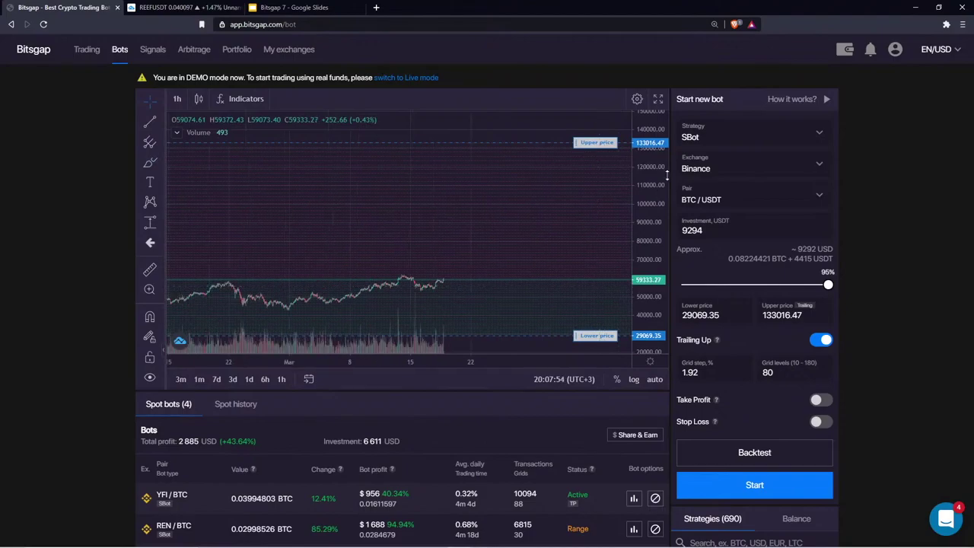
left_click_drag(667, 175, 664, 219)
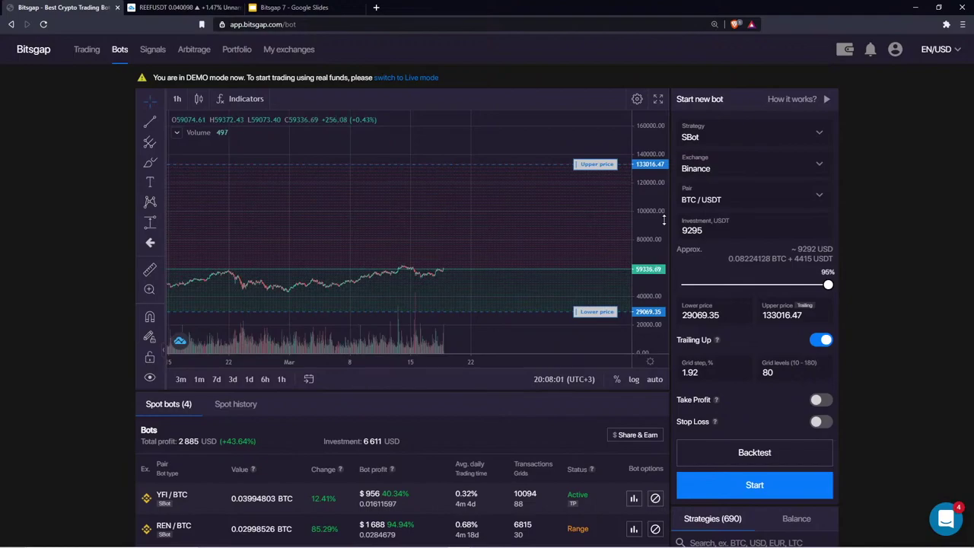
- Load the YFI/BTC bot from the spot bots list and examine its executed trades on the chart
scroll(409, 443, "down", 2)
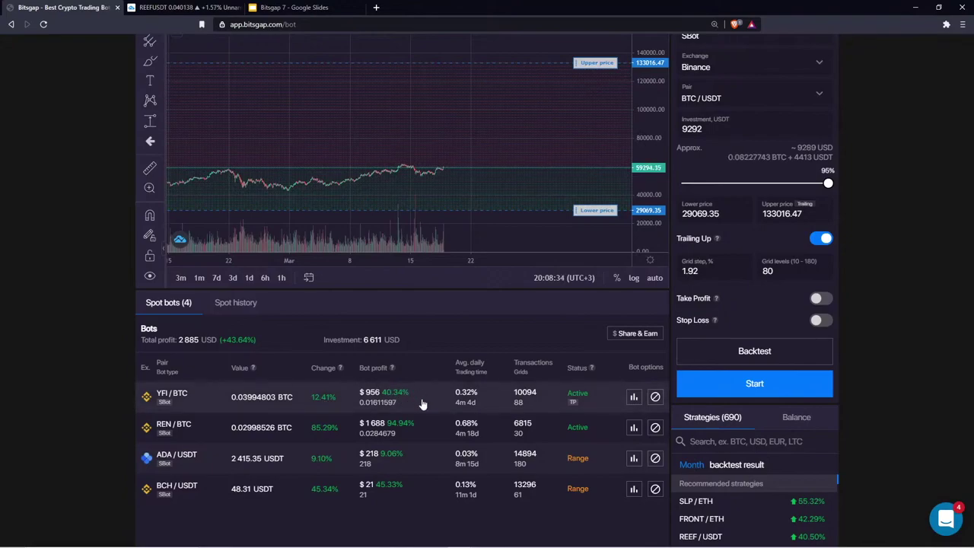
left_click(385, 372)
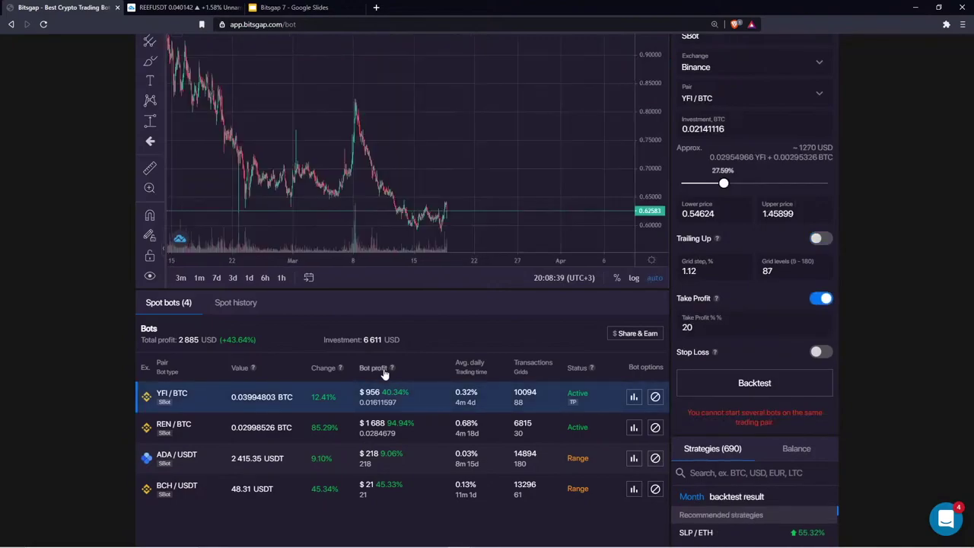
scroll(499, 160, "down", 1)
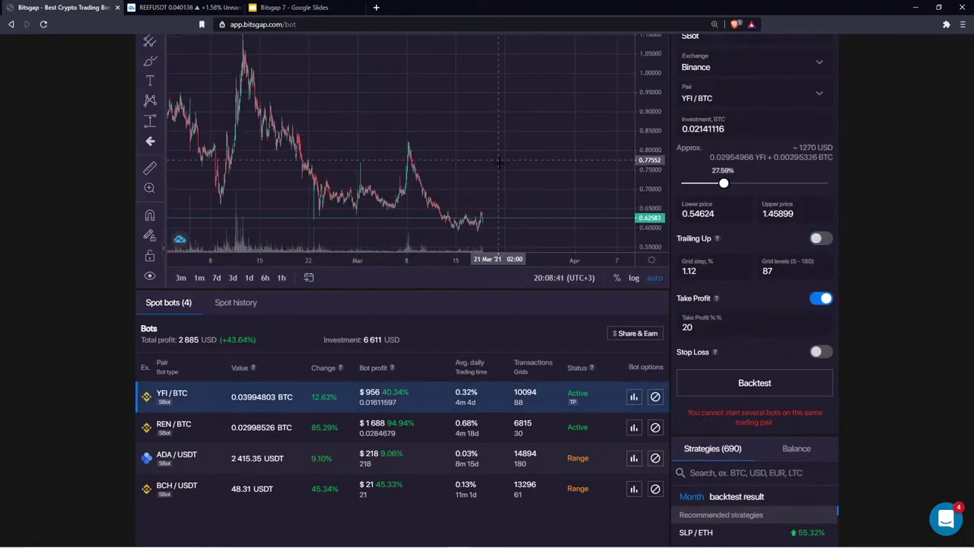
scroll(499, 162, "up", 3)
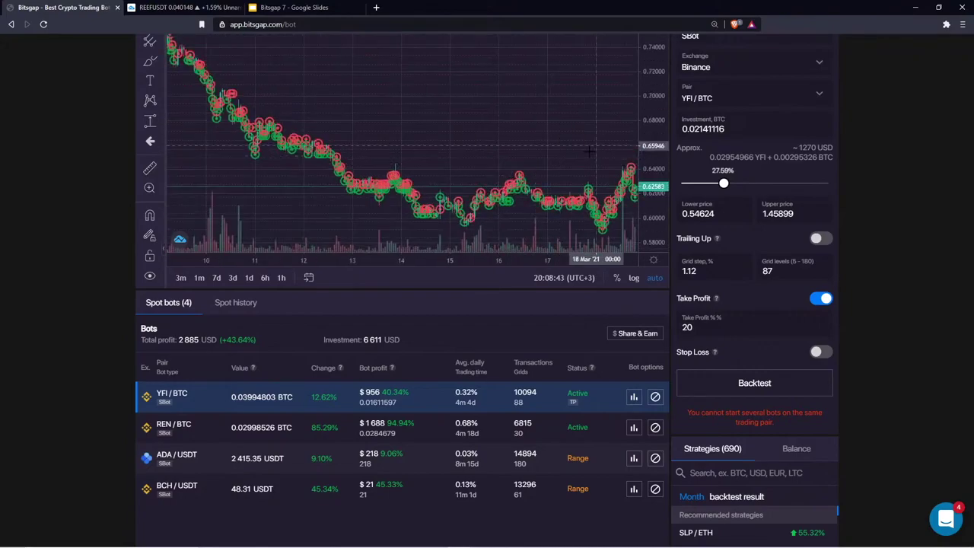
scroll(590, 149, "down", 2)
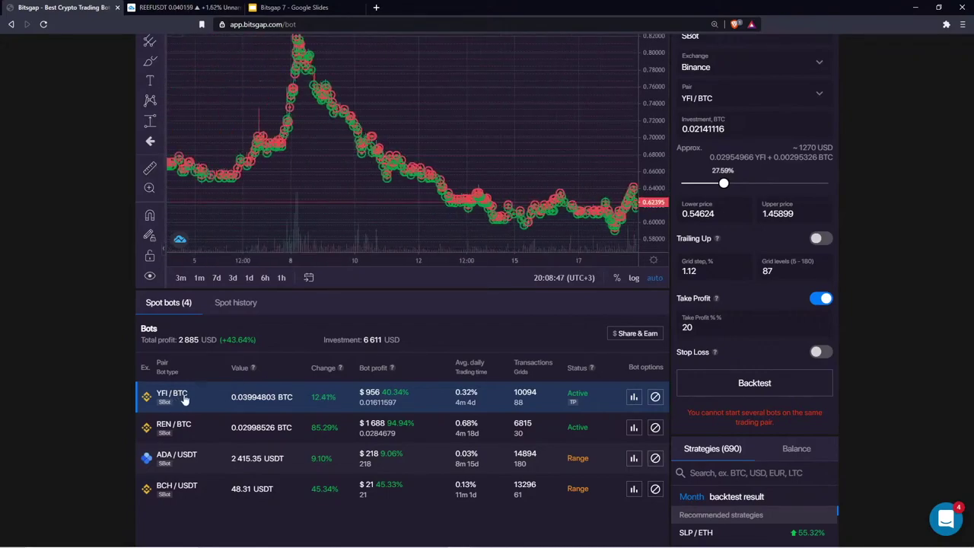
scroll(341, 81, "down", 1)
- Draw a freehand downward arrow above the falling YFI/BTC price with the Brush tool
left_click_drag(342, 82, 303, 84)
left_click_drag(653, 85, 654, 113)
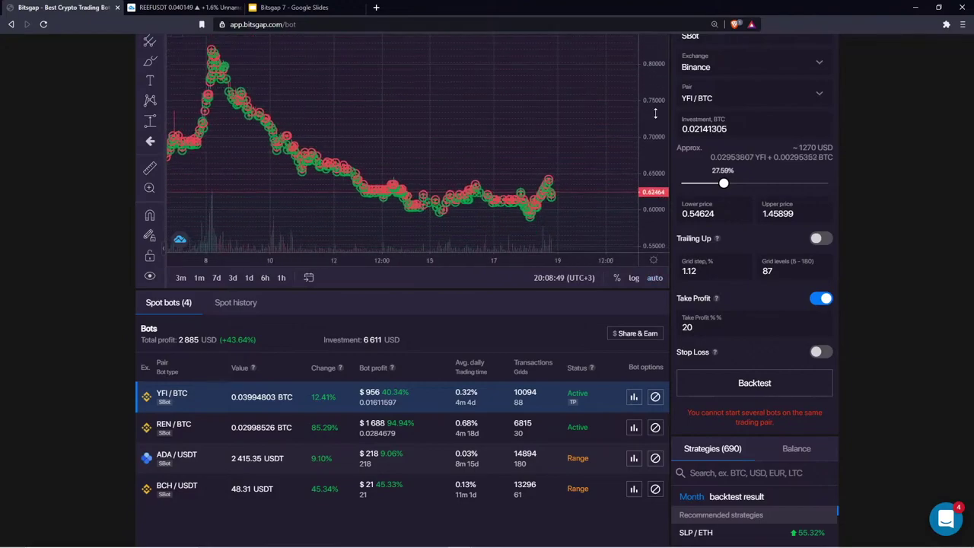
left_click_drag(318, 79, 330, 102)
left_click_drag(463, 148, 456, 125)
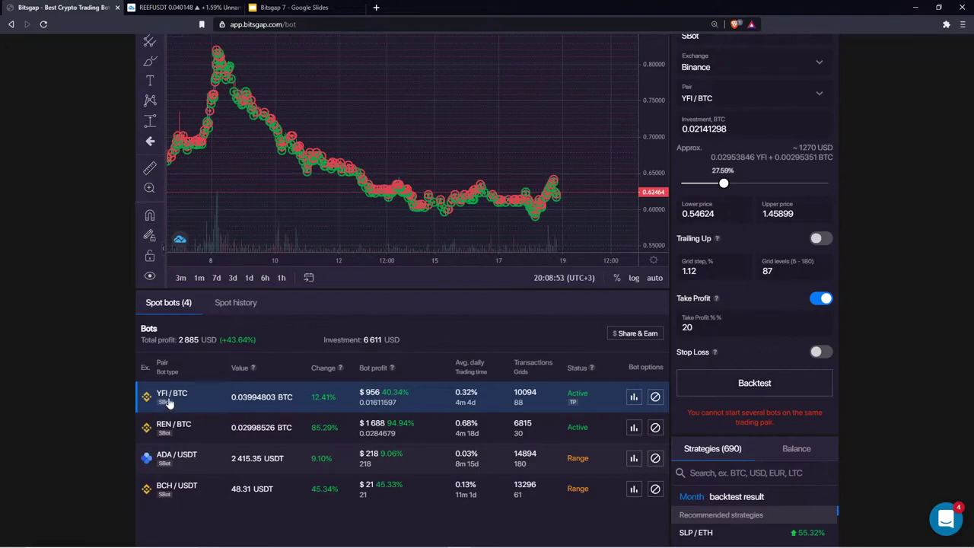
left_click(150, 61)
mouse_move(280, 58)
left_mouse_down()
mouse_move(532, 149)
mouse_move(539, 136)
mouse_move(525, 153)
left_mouse_up()
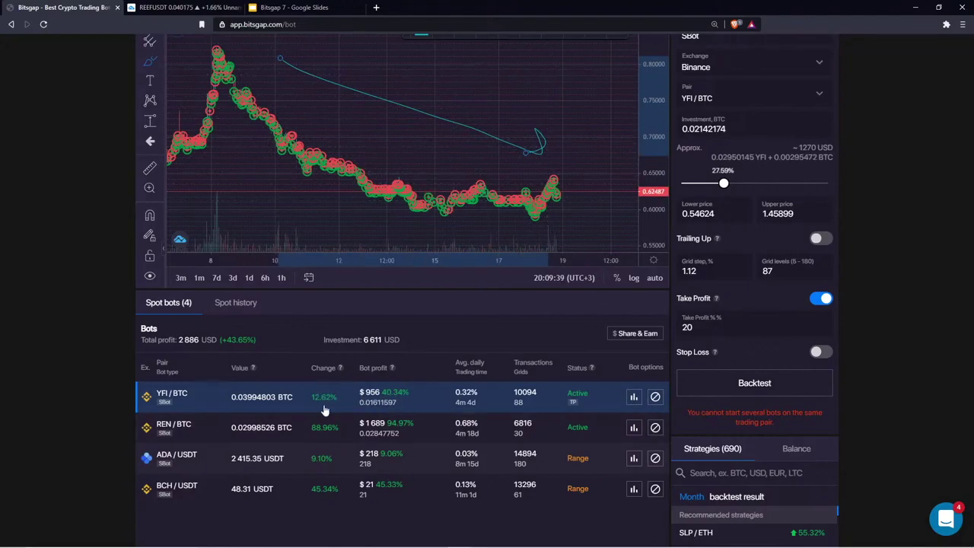
- Switch to the Bitsgap 7 presentation in Google Slides, present slide 33 comparing hodling with the QTUM/USDT bot, and end the slideshow
left_click(302, 6)
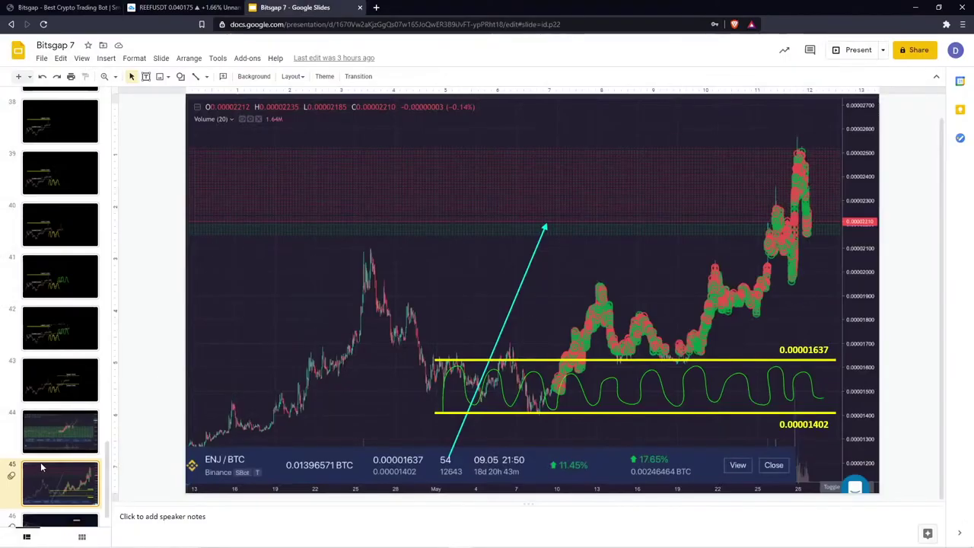
scroll(58, 437, "down", 1)
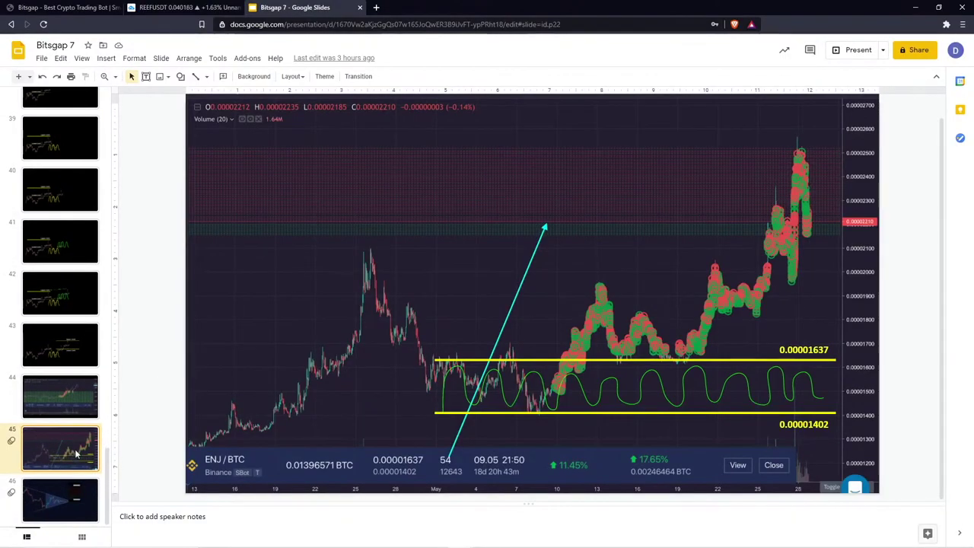
scroll(79, 407, "up", 7)
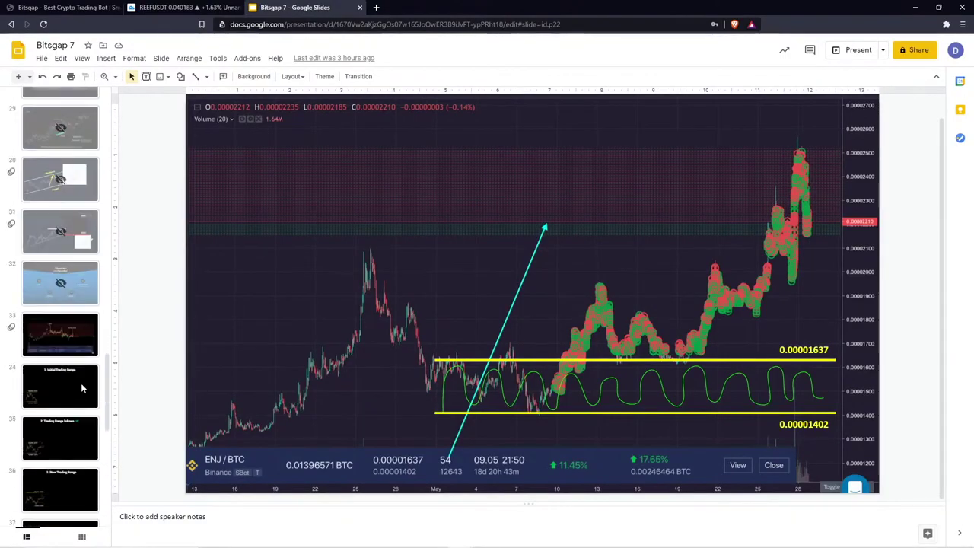
left_click(73, 338)
left_click(857, 54)
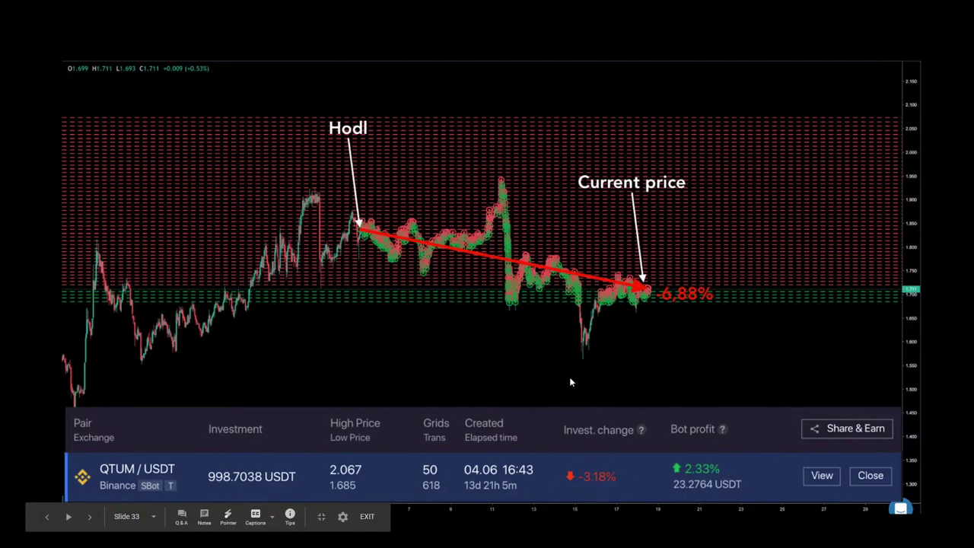
key("Escape")
- Switch back to Bitsgap and load the REN/BTC bot to examine its trades on the chart
left_click(72, 8)
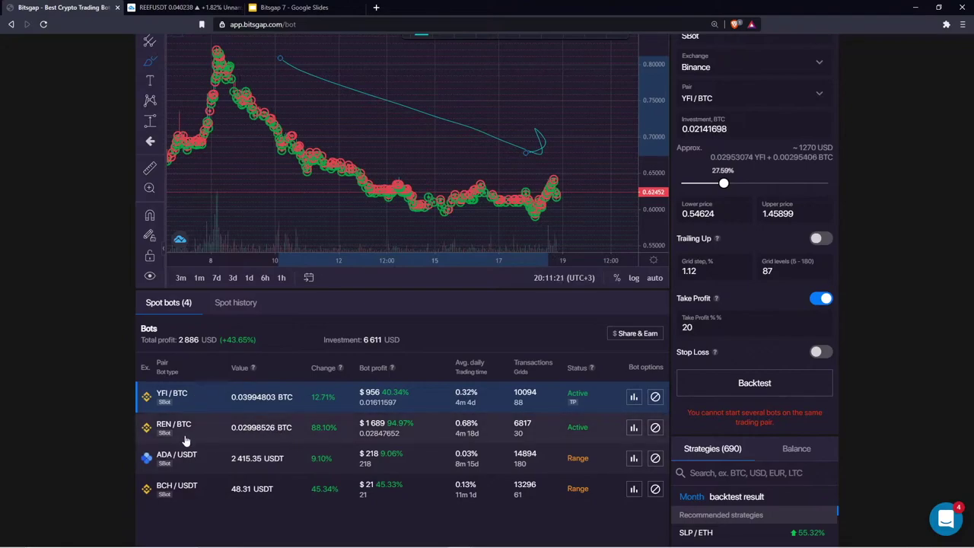
left_click(282, 428)
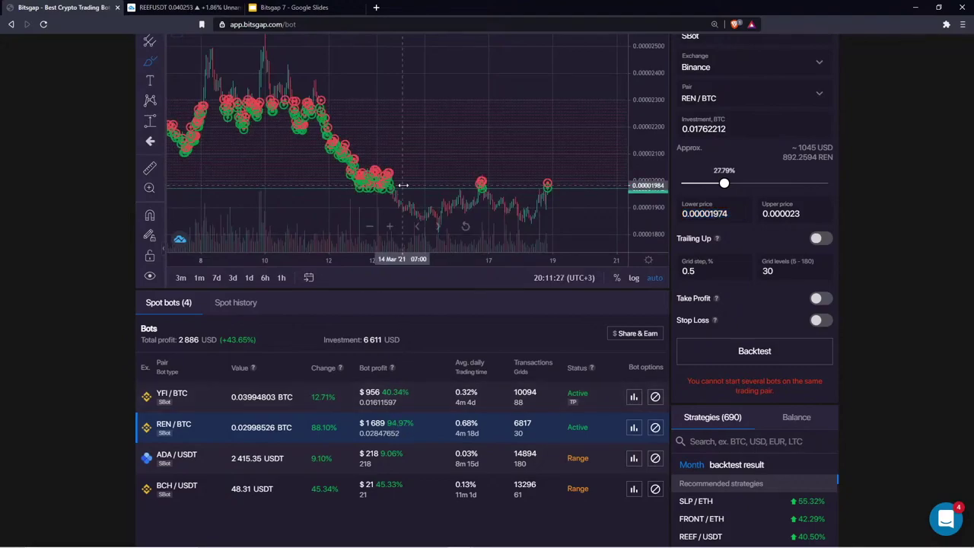
scroll(381, 122, "down", 3)
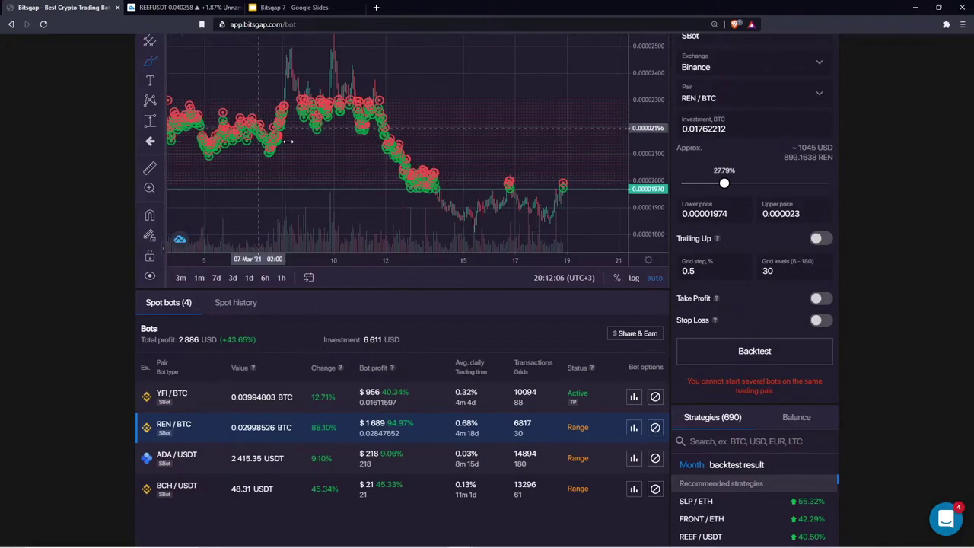
- Look through the trading pairs available on Binance for the new bot, keeping REN/BTC selected
scroll(886, 222, "up", 2)
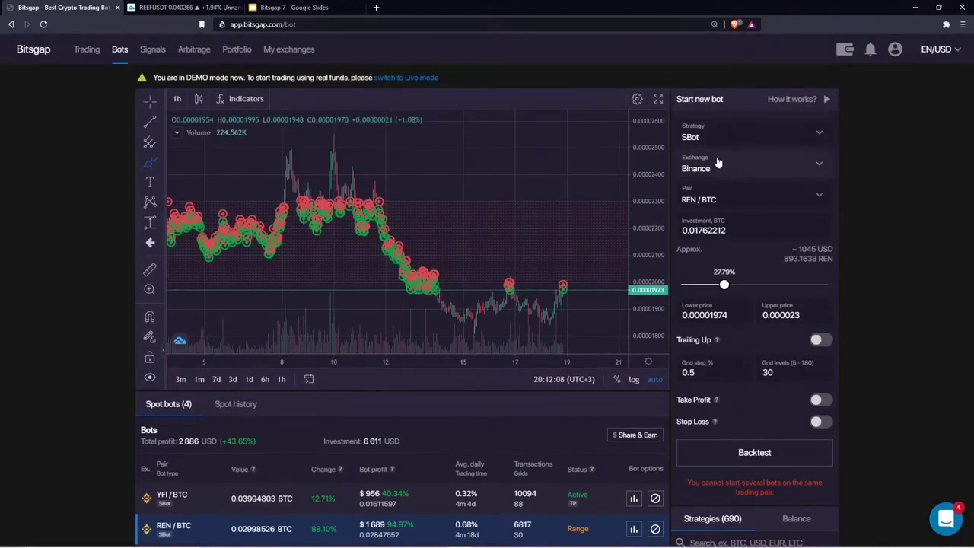
left_click(734, 200)
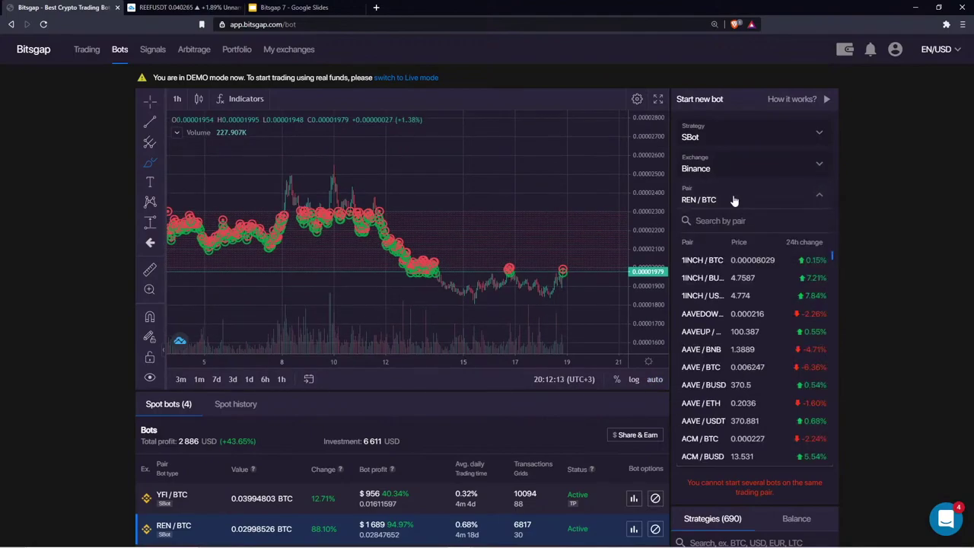
left_click(734, 200)
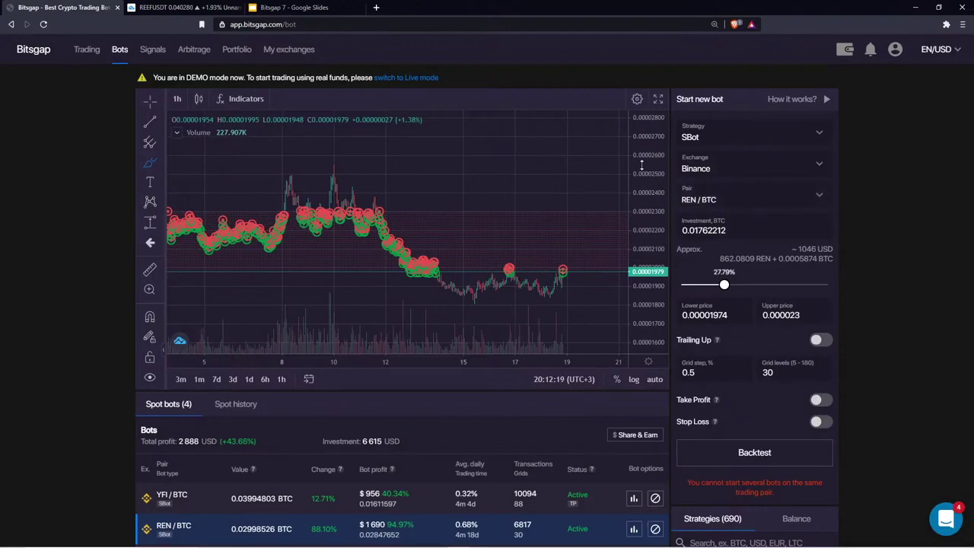
left_click(724, 201)
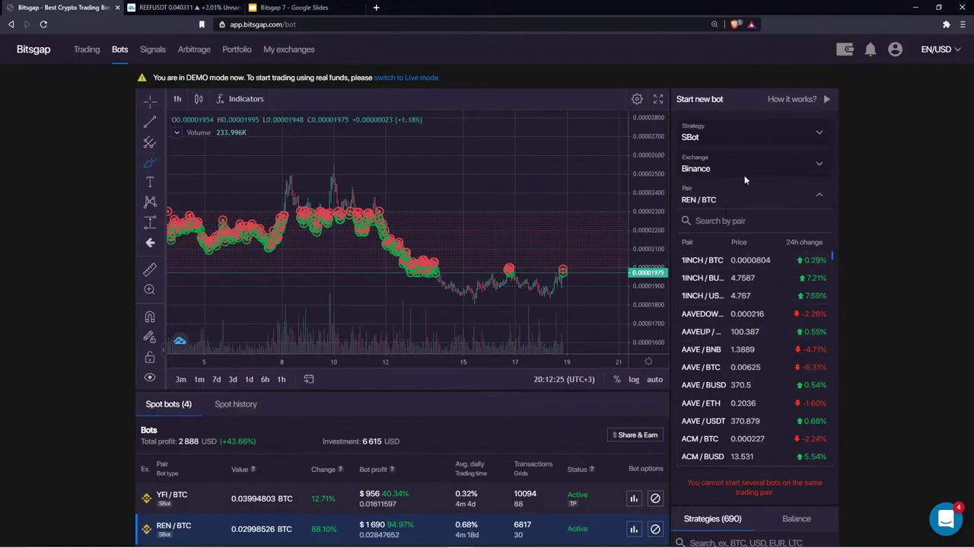
left_click(895, 151)
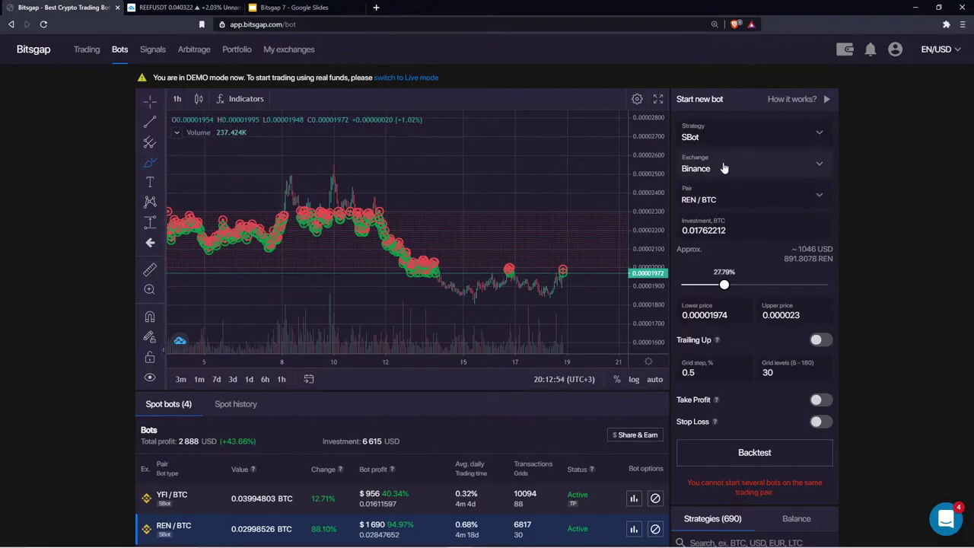
left_click(724, 168)
left_click(723, 168)
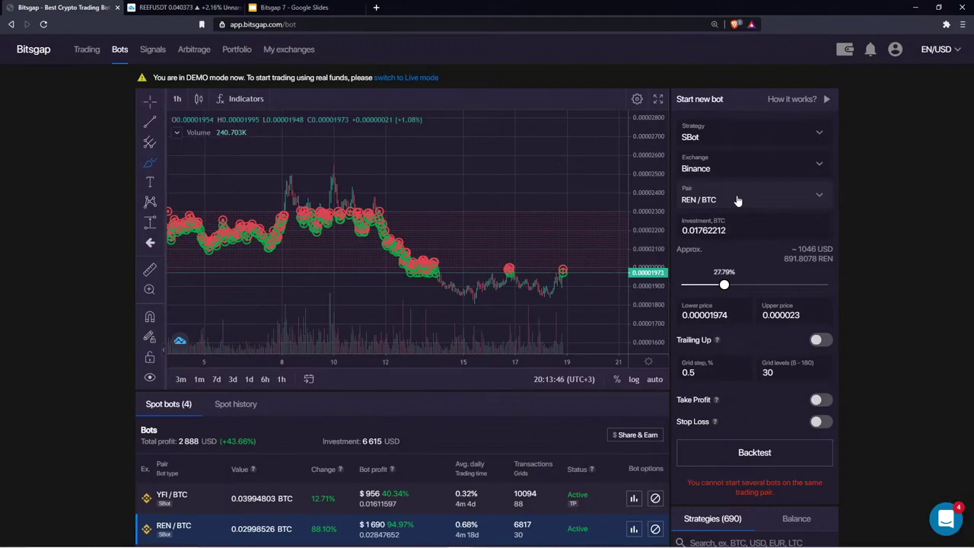
left_click(895, 48)
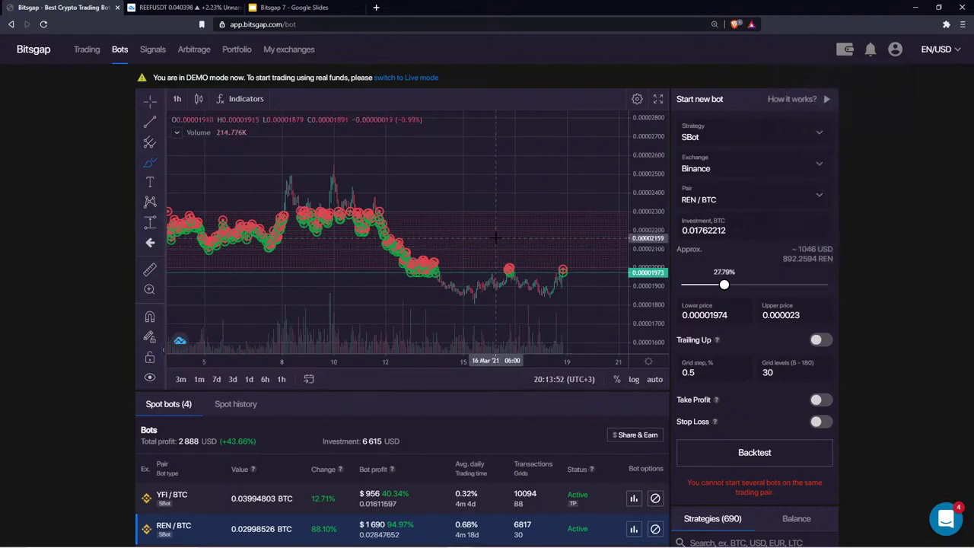
- Examine the REN/BTC bot's trades over a longer period, including where the price leaves the grid range
scroll(570, 184, "down", 3)
left_click_drag(640, 171, 644, 196)
left_click_drag(508, 179, 519, 149)
left_click(615, 131)
left_click(150, 103)
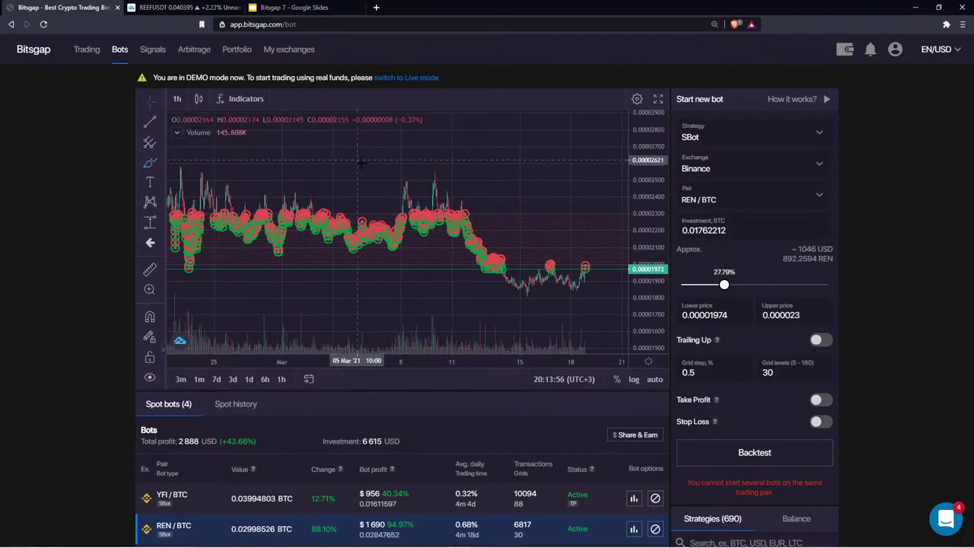
left_click_drag(368, 172, 351, 148)
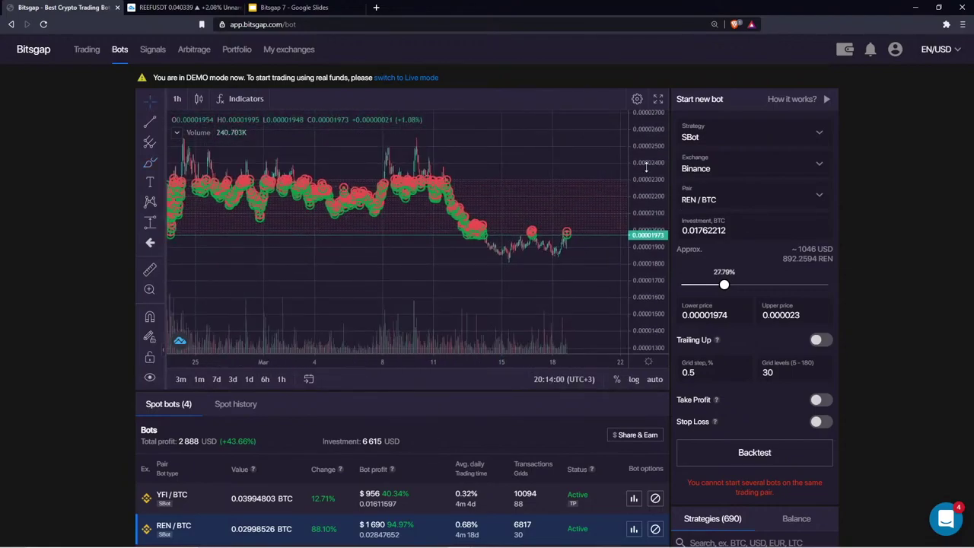
scroll(571, 236, "down", 5)
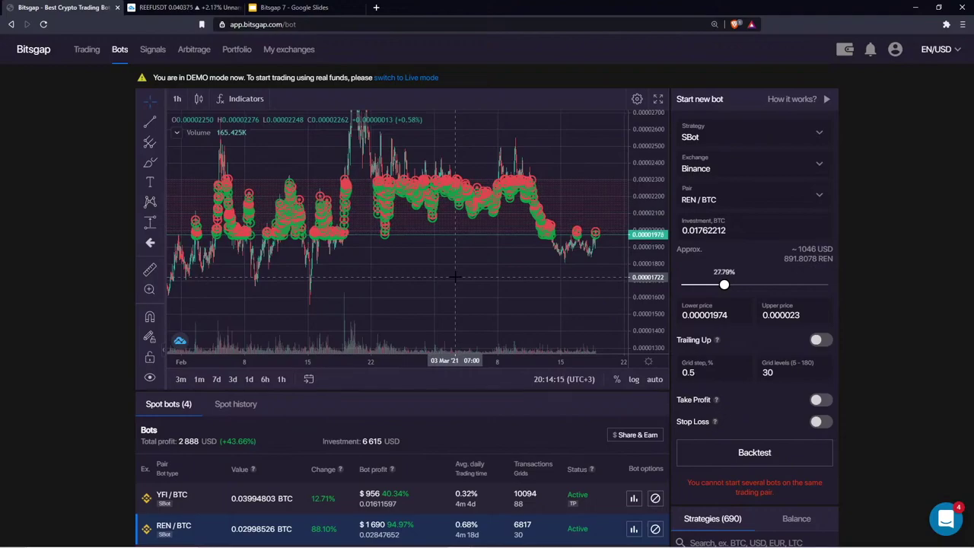
left_click_drag(515, 276, 364, 260)
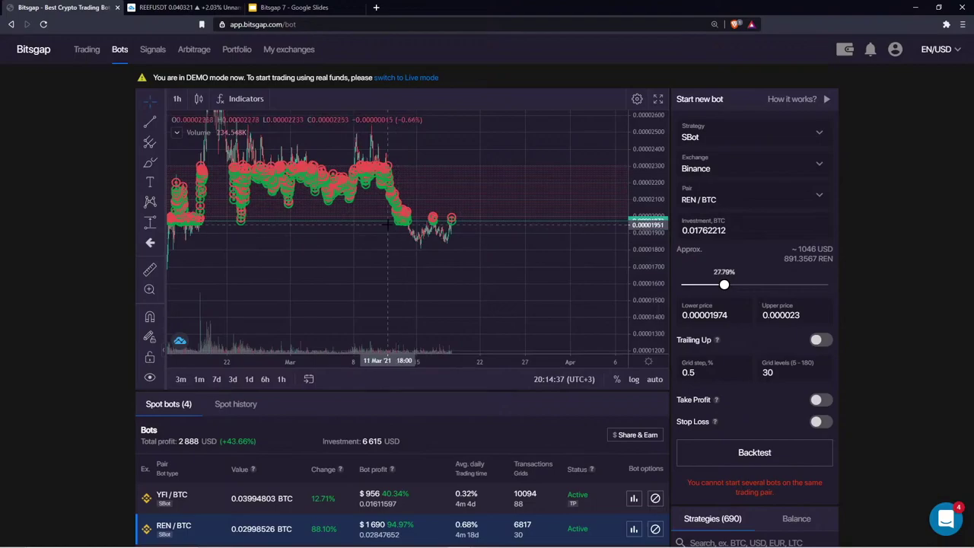
- Handwrite "100$" with the Brush tool in the empty chart area beyond the latest REN/BTC candles
left_click_drag(387, 284, 225, 247)
left_click(150, 162)
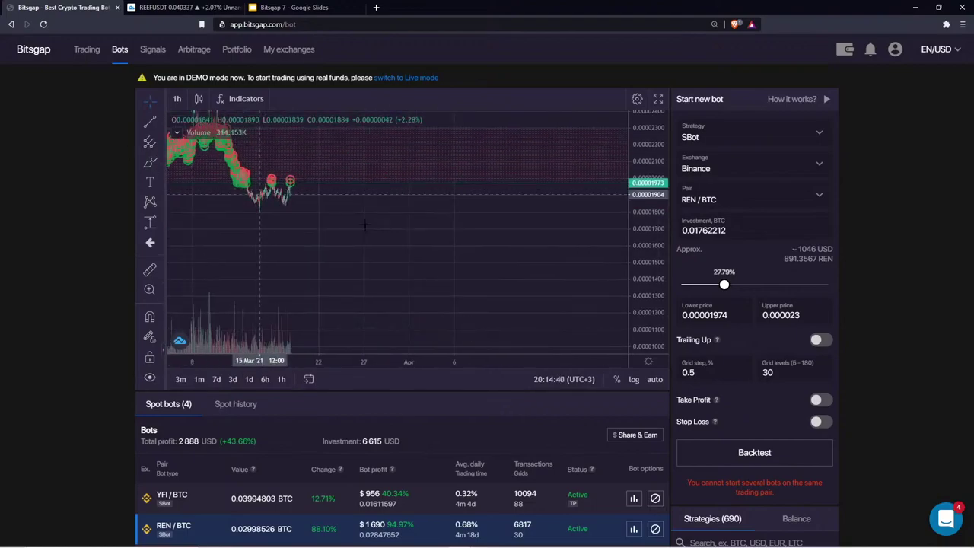
left_click_drag(327, 219, 333, 260)
mouse_move(362, 223)
left_mouse_down()
mouse_move(415, 222)
mouse_move(438, 254)
left_mouse_up()
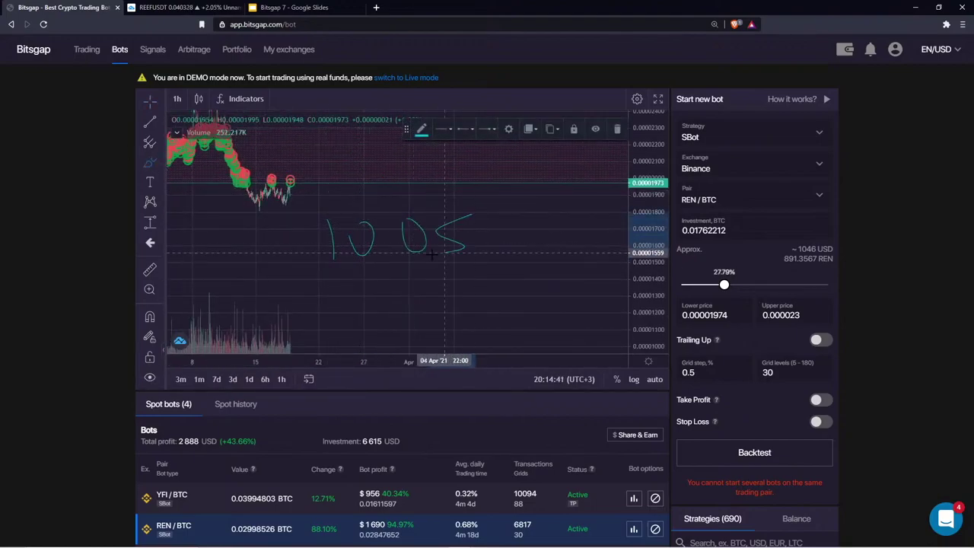
mouse_move(443, 200)
left_mouse_down()
mouse_move(445, 259)
mouse_move(464, 265)
left_mouse_up()
- Draw an arrow from the handwritten "100$" down to "30$" and circle the "100$"
mouse_move(390, 281)
left_mouse_down()
mouse_move(393, 301)
mouse_move(381, 296)
mouse_move(372, 337)
mouse_move(403, 322)
left_mouse_up()
left_click_drag(458, 299, 448, 353)
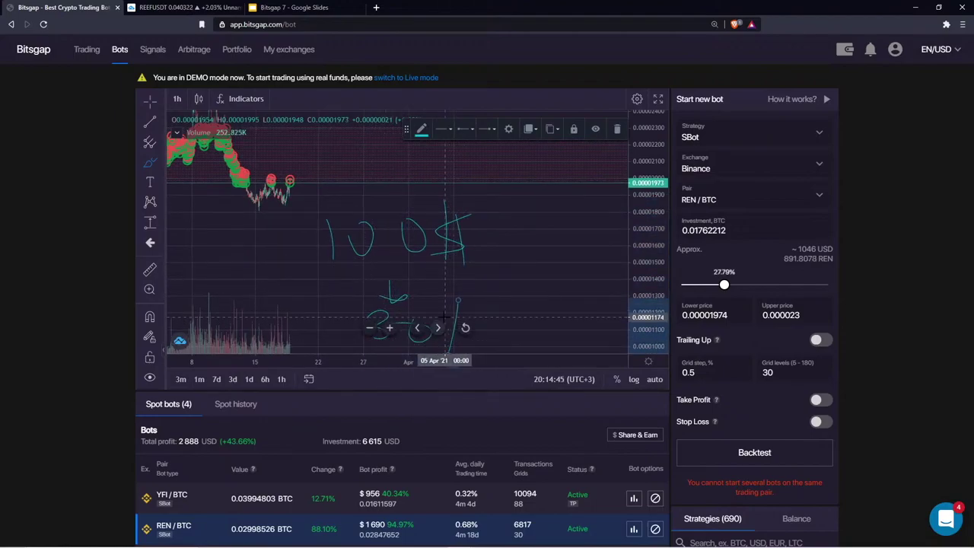
left_click_drag(446, 316, 433, 339)
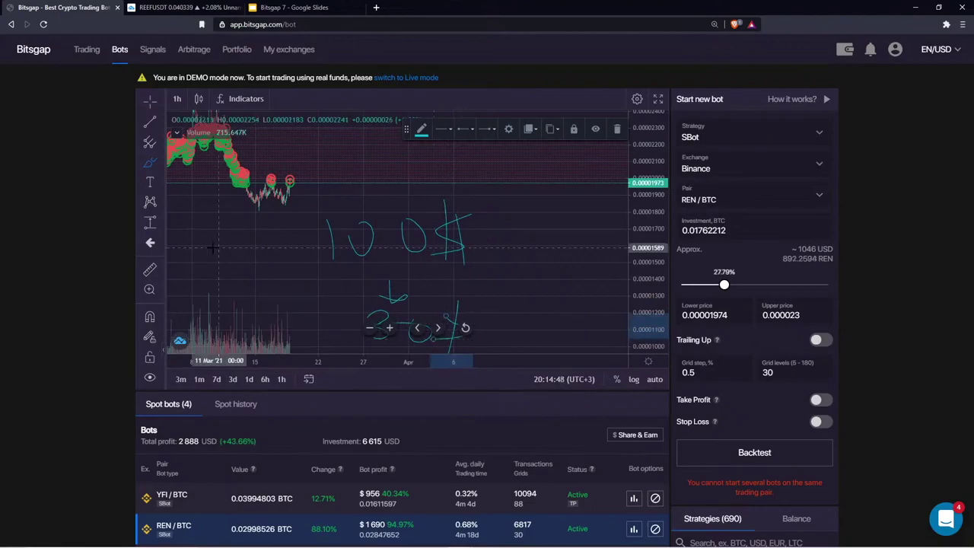
left_click_drag(328, 218, 340, 216)
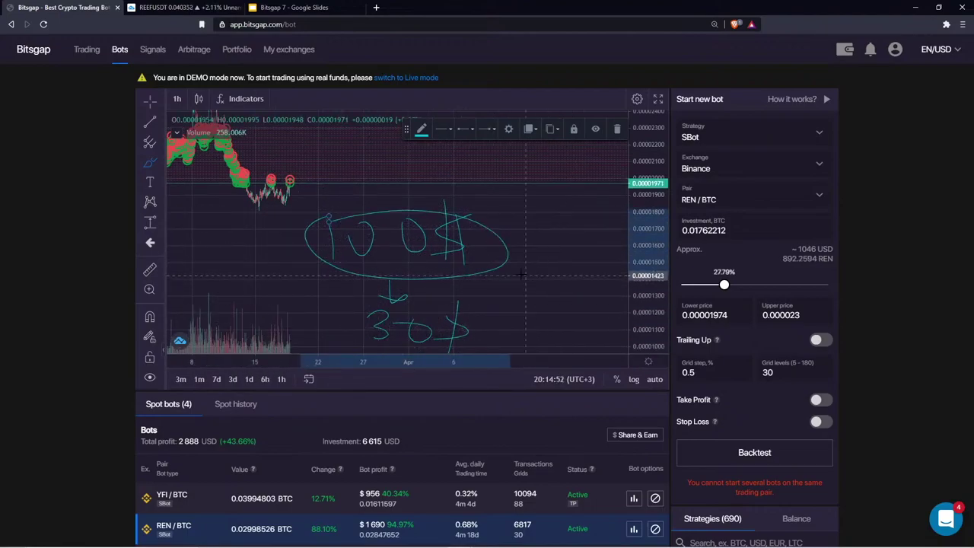
- Handwrite the numbers "2", "3" and "4" in a row in the empty chart area beyond the circled "100$"
scroll(520, 274, "right", 1)
scroll(520, 273, "right", 3)
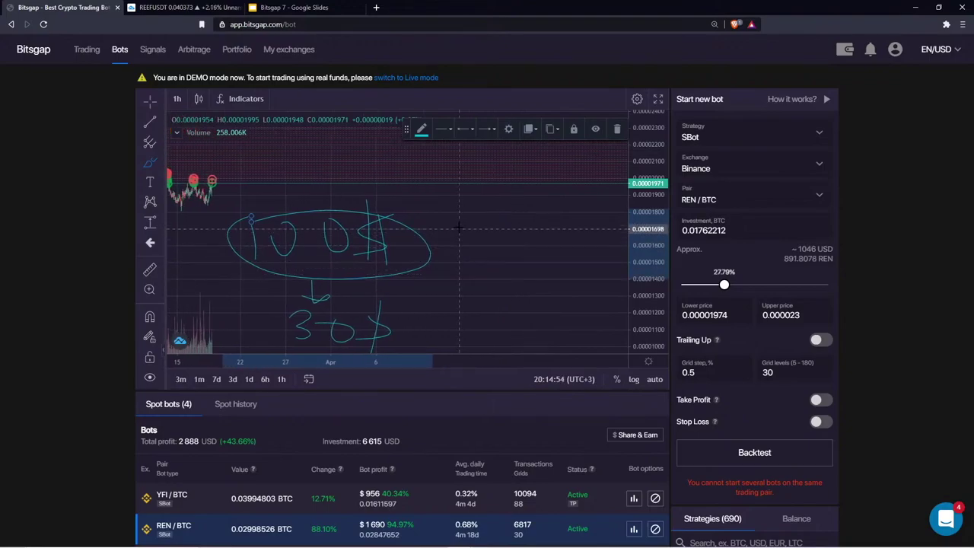
left_click_drag(466, 221, 518, 246)
left_click_drag(562, 213, 564, 240)
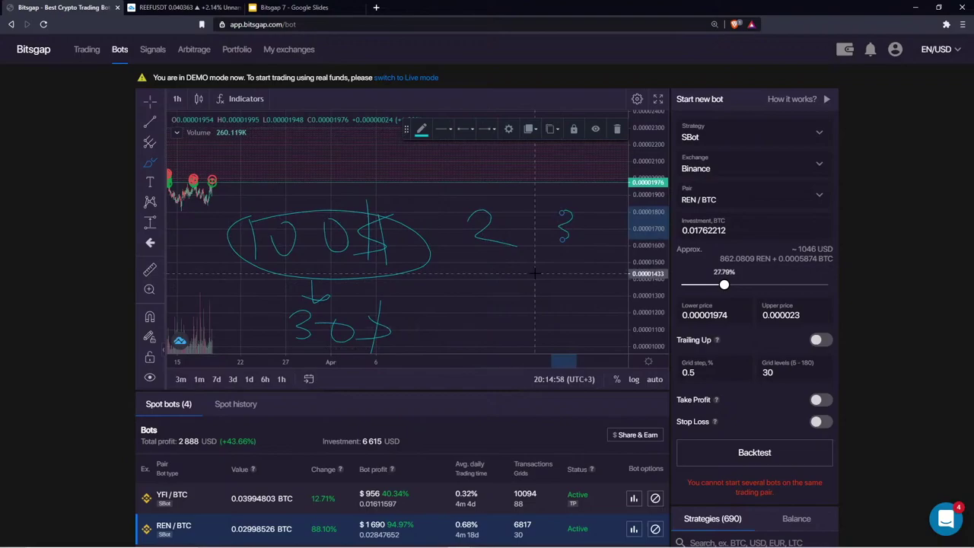
scroll(544, 259, "right", 1)
scroll(547, 255, "right", 1)
left_click_drag(591, 208, 607, 245)
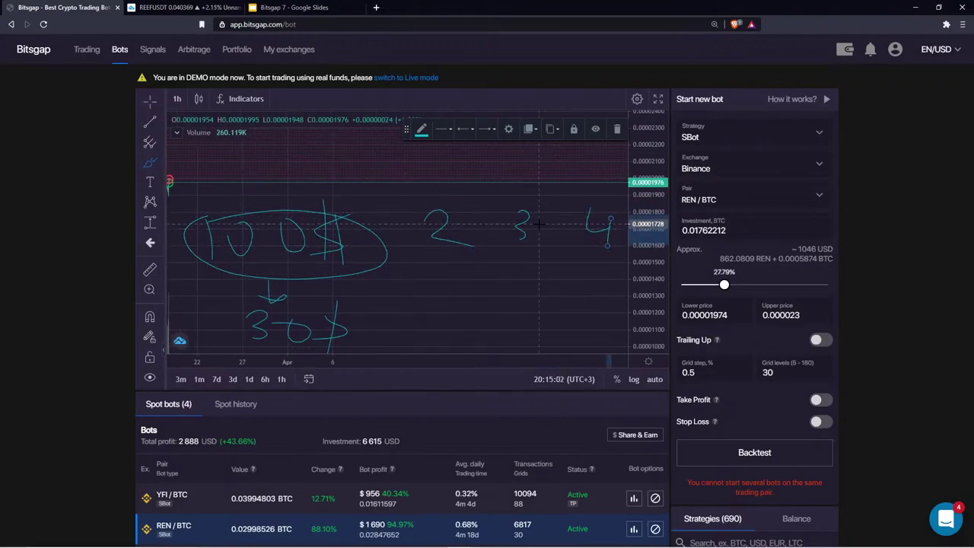
- Handwrite "30$" and further amounts beneath the "2", "3" and "4", circled and with an arrow pointing back towards the "100$"
mouse_move(435, 279)
left_mouse_down()
mouse_move(441, 302)
mouse_move(457, 286)
mouse_move(489, 318)
left_mouse_up()
mouse_move(505, 279)
left_mouse_down()
mouse_move(494, 310)
mouse_move(559, 293)
mouse_move(572, 301)
mouse_move(563, 311)
left_mouse_up()
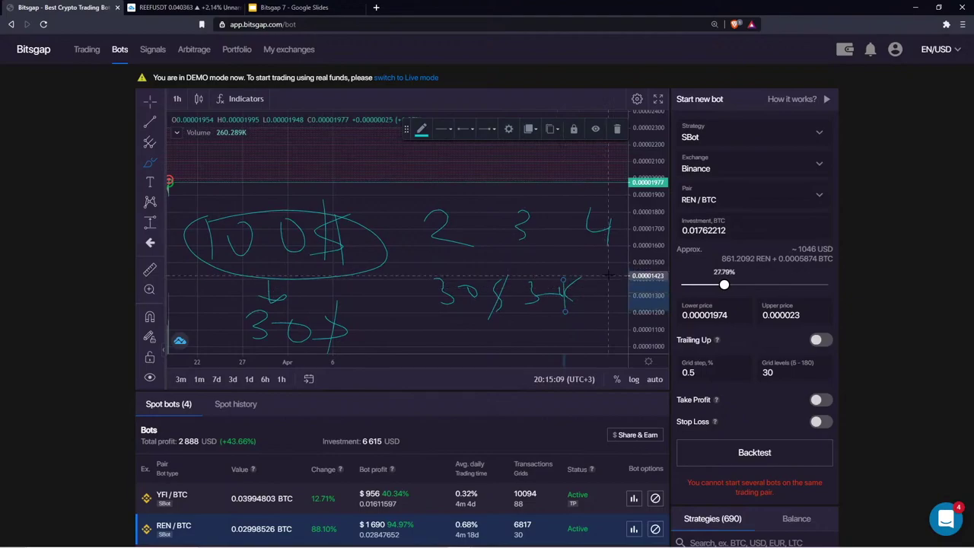
left_click_drag(599, 281, 605, 316)
mouse_move(455, 324)
left_mouse_down()
mouse_move(578, 328)
mouse_move(569, 267)
mouse_move(484, 274)
mouse_move(490, 320)
left_mouse_up()
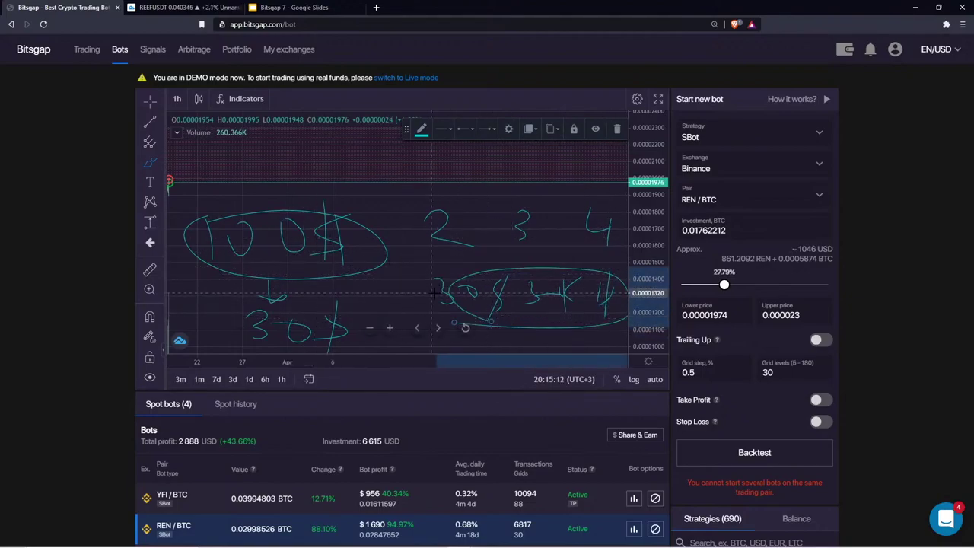
mouse_move(436, 293)
left_mouse_down()
mouse_move(393, 279)
mouse_move(423, 276)
left_mouse_up()
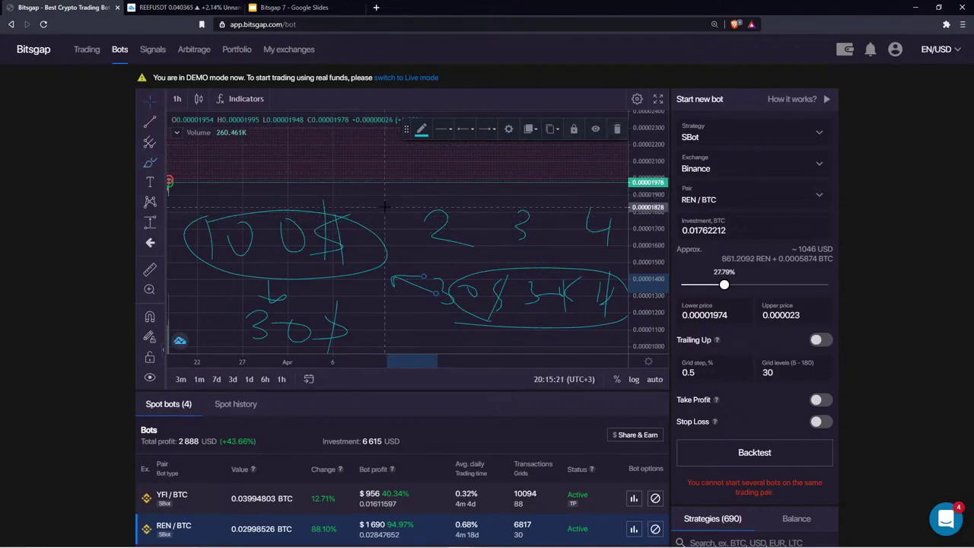
- Put the Brush tool away and return to the crosshair cursor on the REN/BTC chart
left_click(150, 103)
right_click(377, 202)
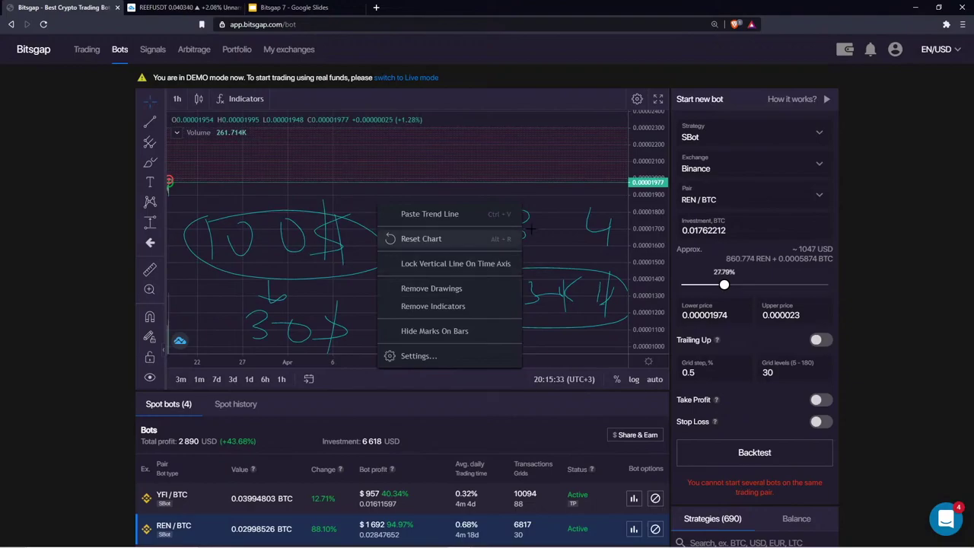
left_click(563, 205)
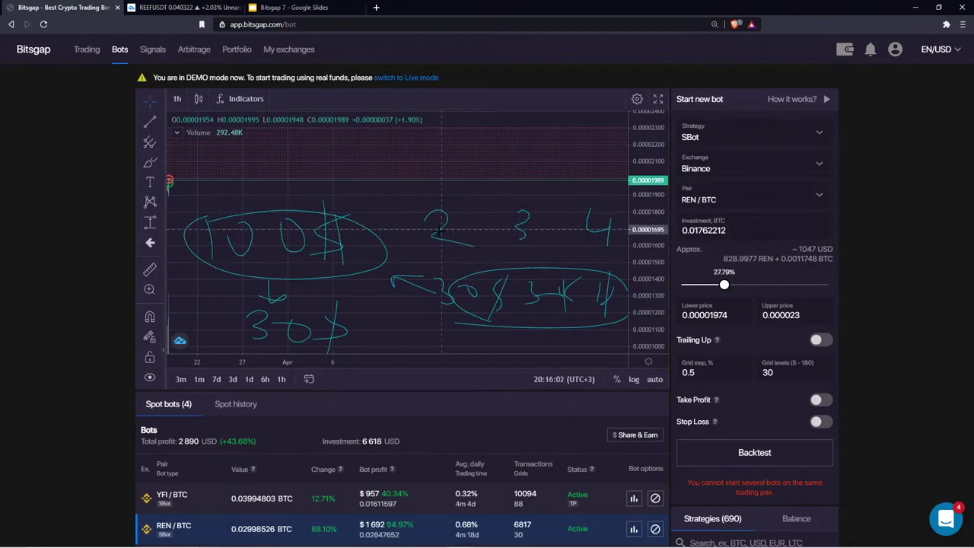
right_click(397, 209)
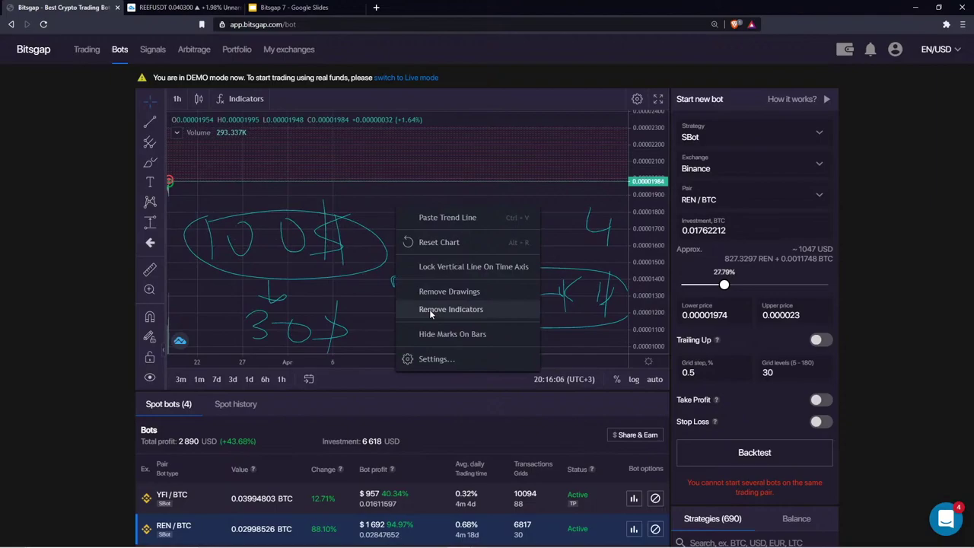
- Enable Trailing Up for the new REN/BTC bot and examine its grid between the lower and upper price against the latest candles
left_click(819, 342)
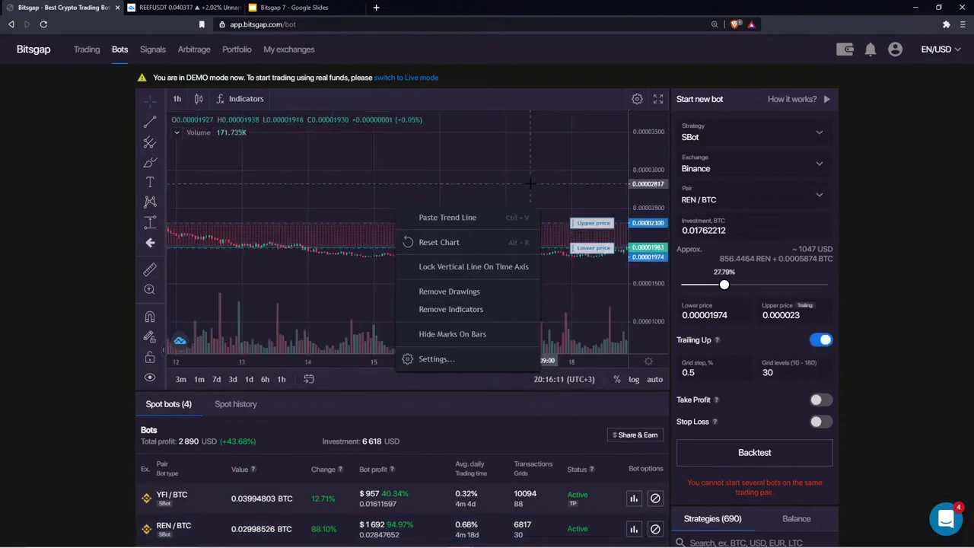
left_click(541, 158)
left_click_drag(540, 157, 391, 160)
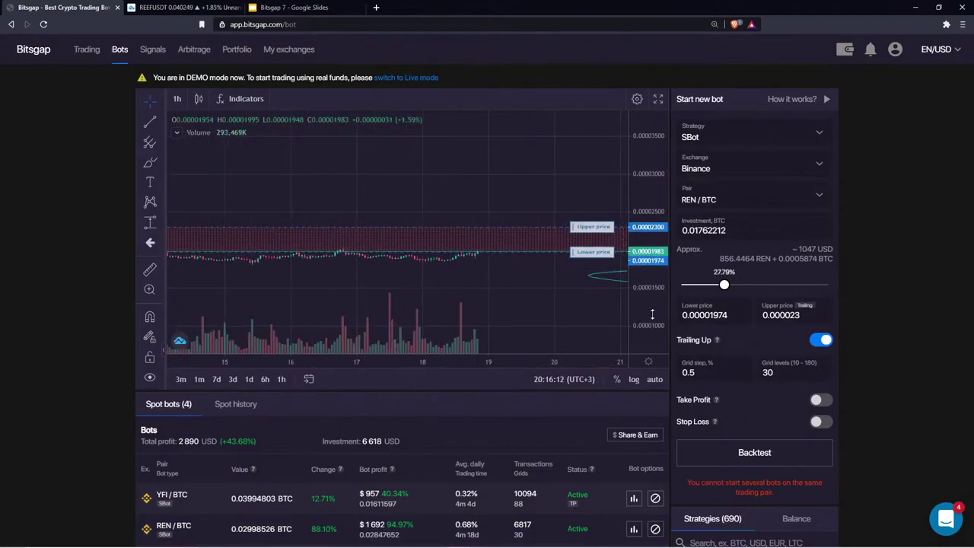
left_click_drag(652, 312, 652, 167)
left_click_drag(572, 237, 468, 219)
left_click_drag(442, 274, 453, 243)
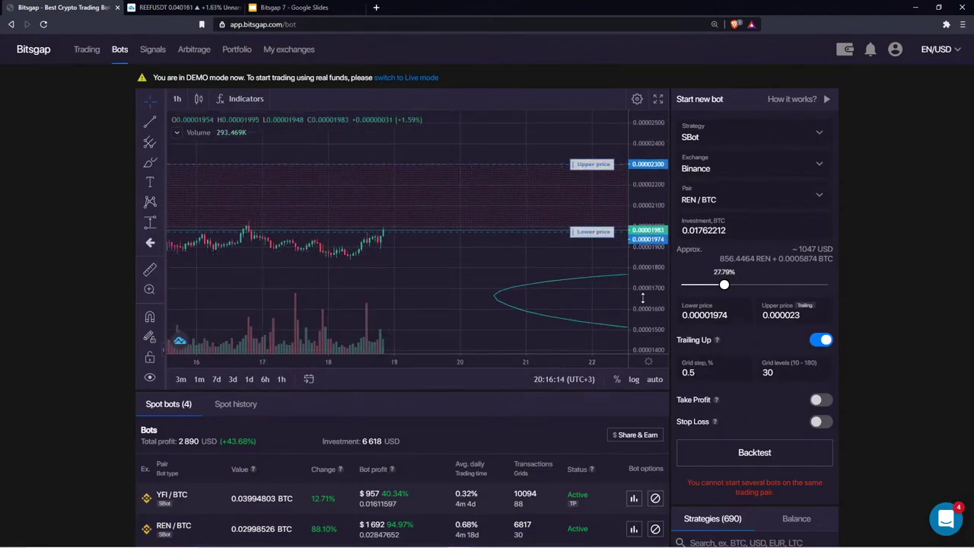
left_click_drag(641, 297, 642, 239)
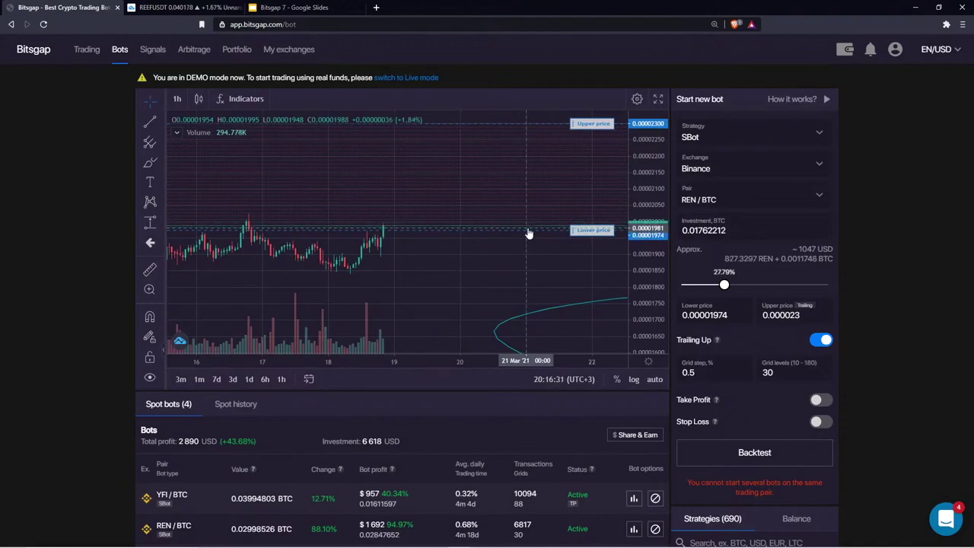
- Show the REN/BTC trading terminal, and find and open the Bitsgap website in a new browser tab by searching for "bitsgp"
left_click(80, 51)
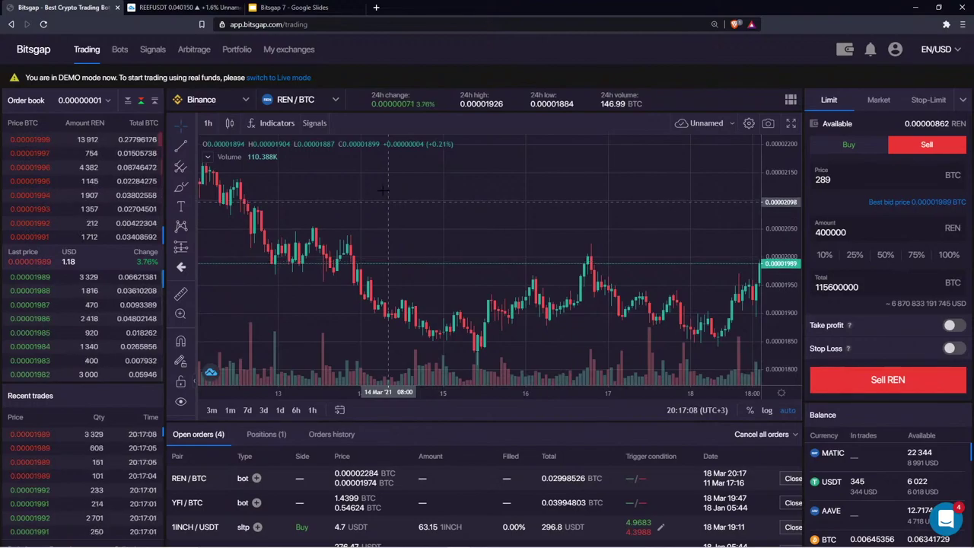
left_click(376, 8)
type("bitsgp")
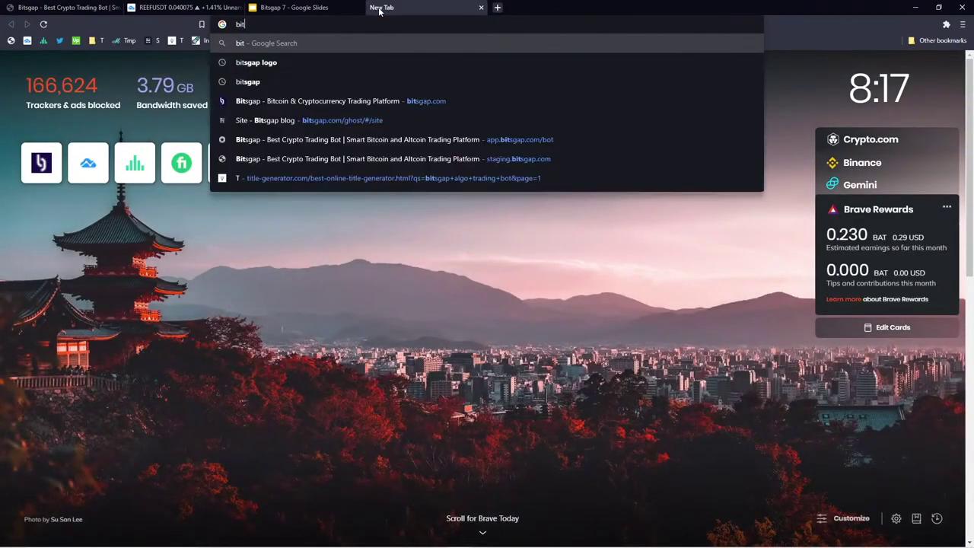
key("Return")
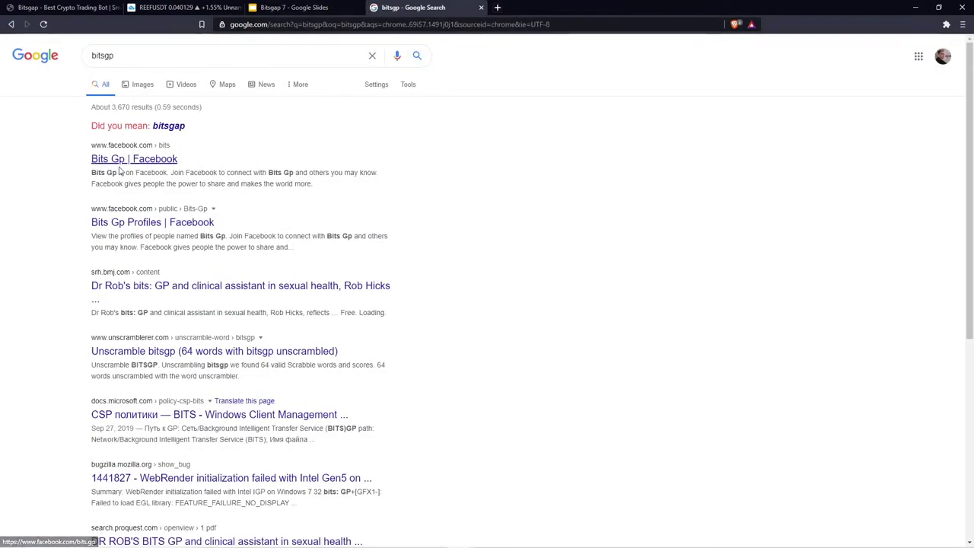
left_click(160, 138)
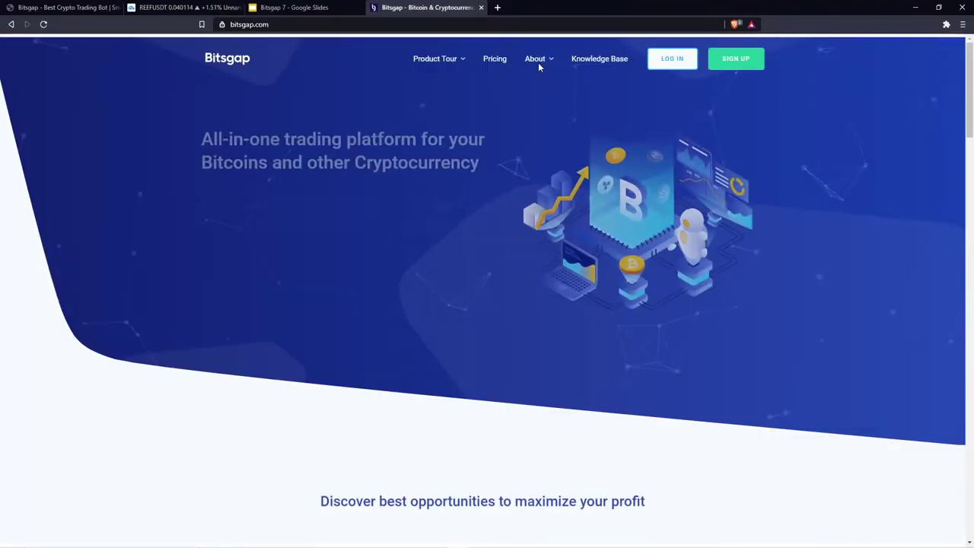
- Open the article "Automated strategies - market formations - part 2" from the second page of the Bitsgap blog
mouse_move(538, 62)
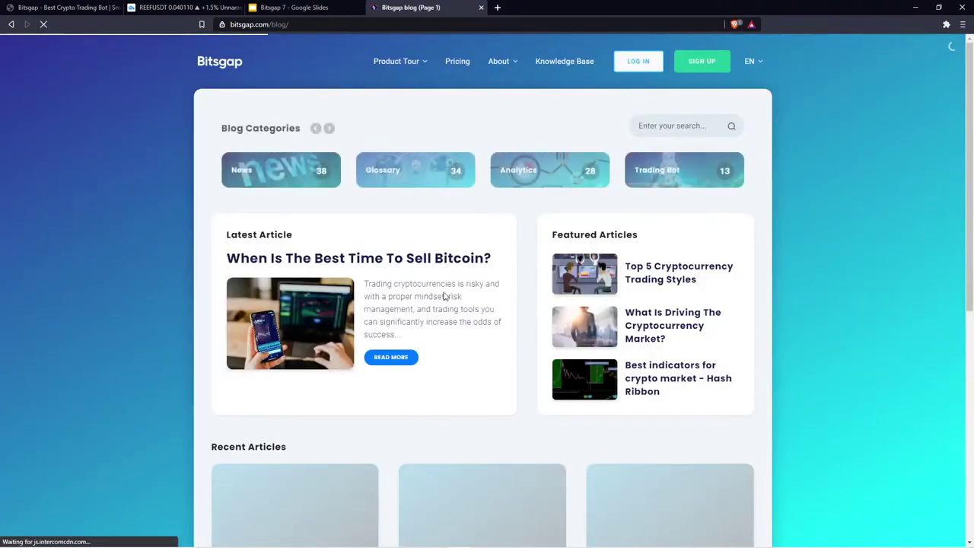
scroll(452, 344, "down", 6)
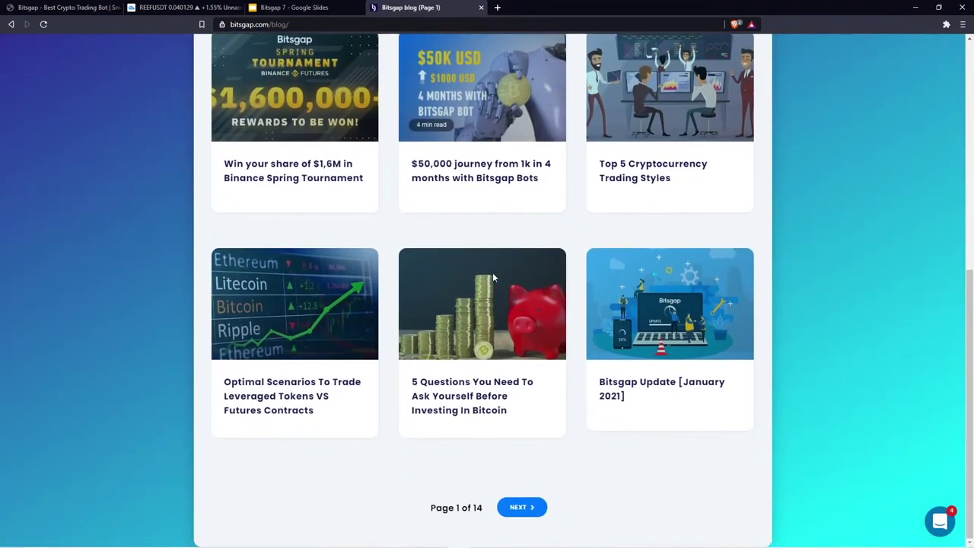
left_click(521, 507)
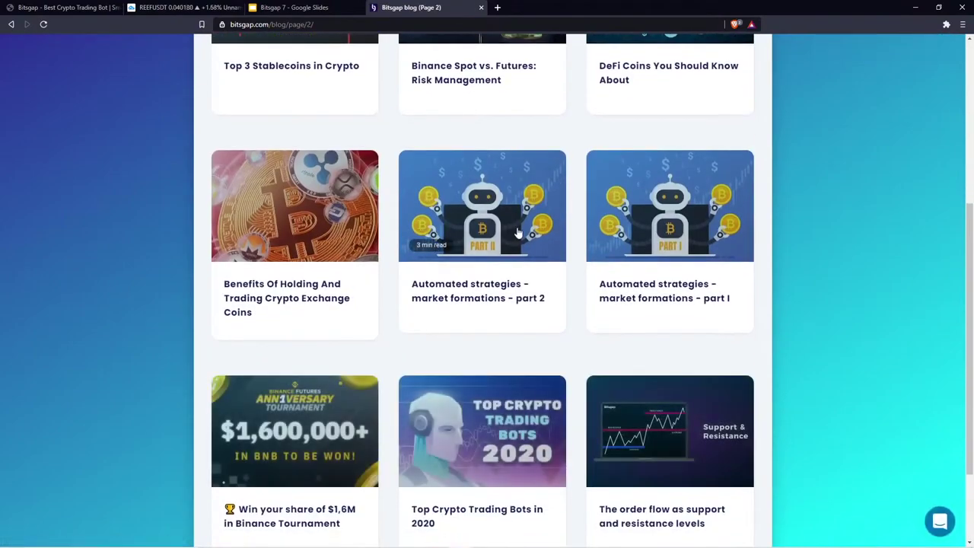
left_click(471, 229)
- Read through the article's trading bot configurations for the Symmetrical Triangle Top and Three rising valleys patterns, highlighting the configuration lists
scroll(469, 224, "down", 3)
scroll(469, 224, "down", 9)
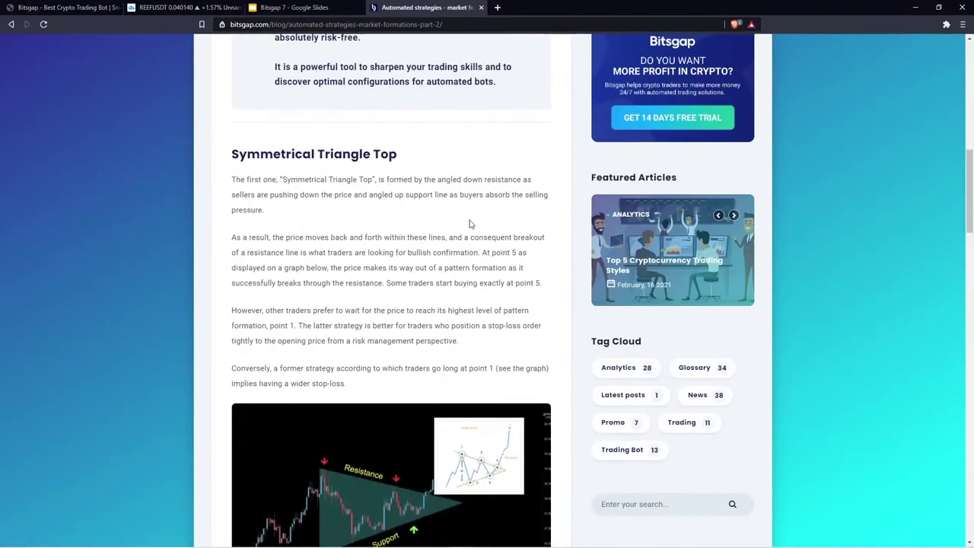
left_click_drag(252, 281, 396, 380)
left_click(396, 380)
scroll(407, 293, "up", 1)
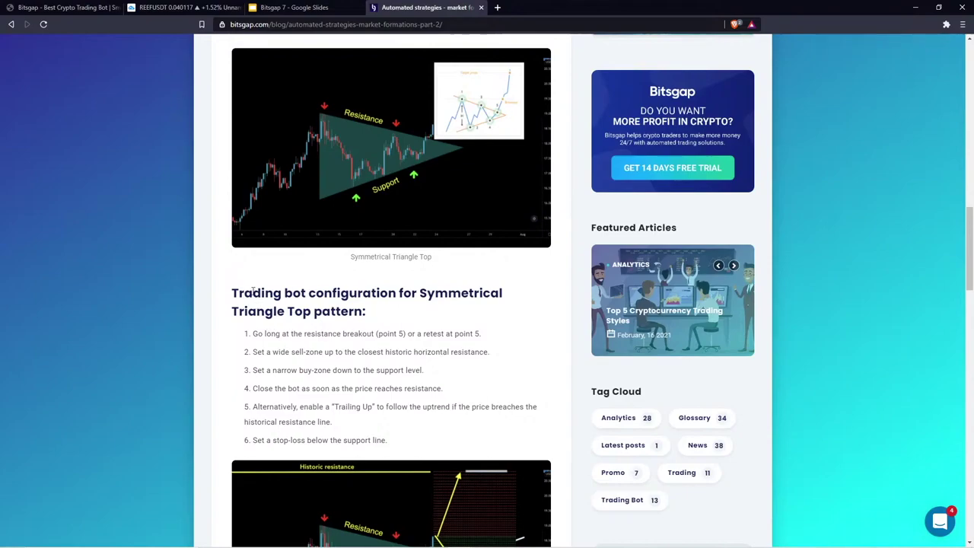
scroll(383, 330, "down", 7)
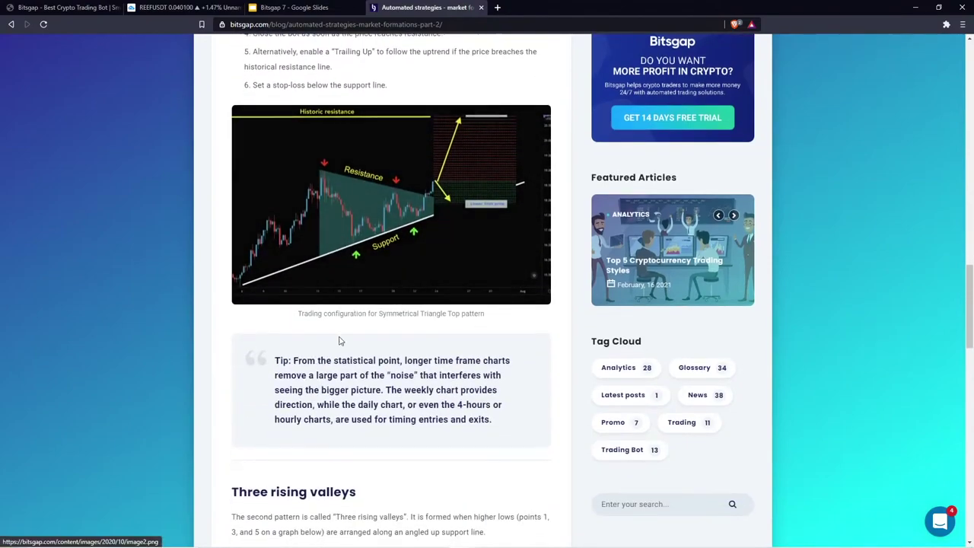
scroll(340, 341, "down", 12)
left_click_drag(255, 344, 232, 352)
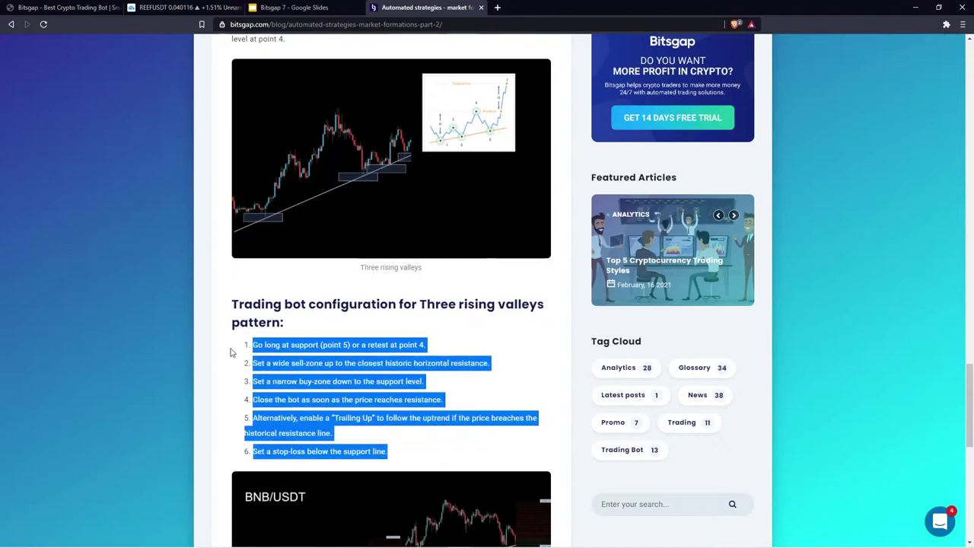
left_click(321, 319)
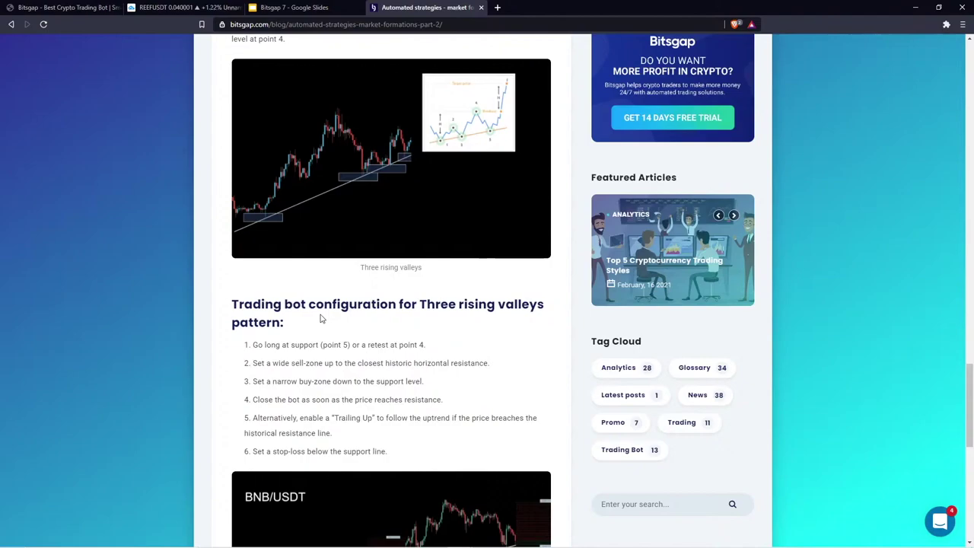